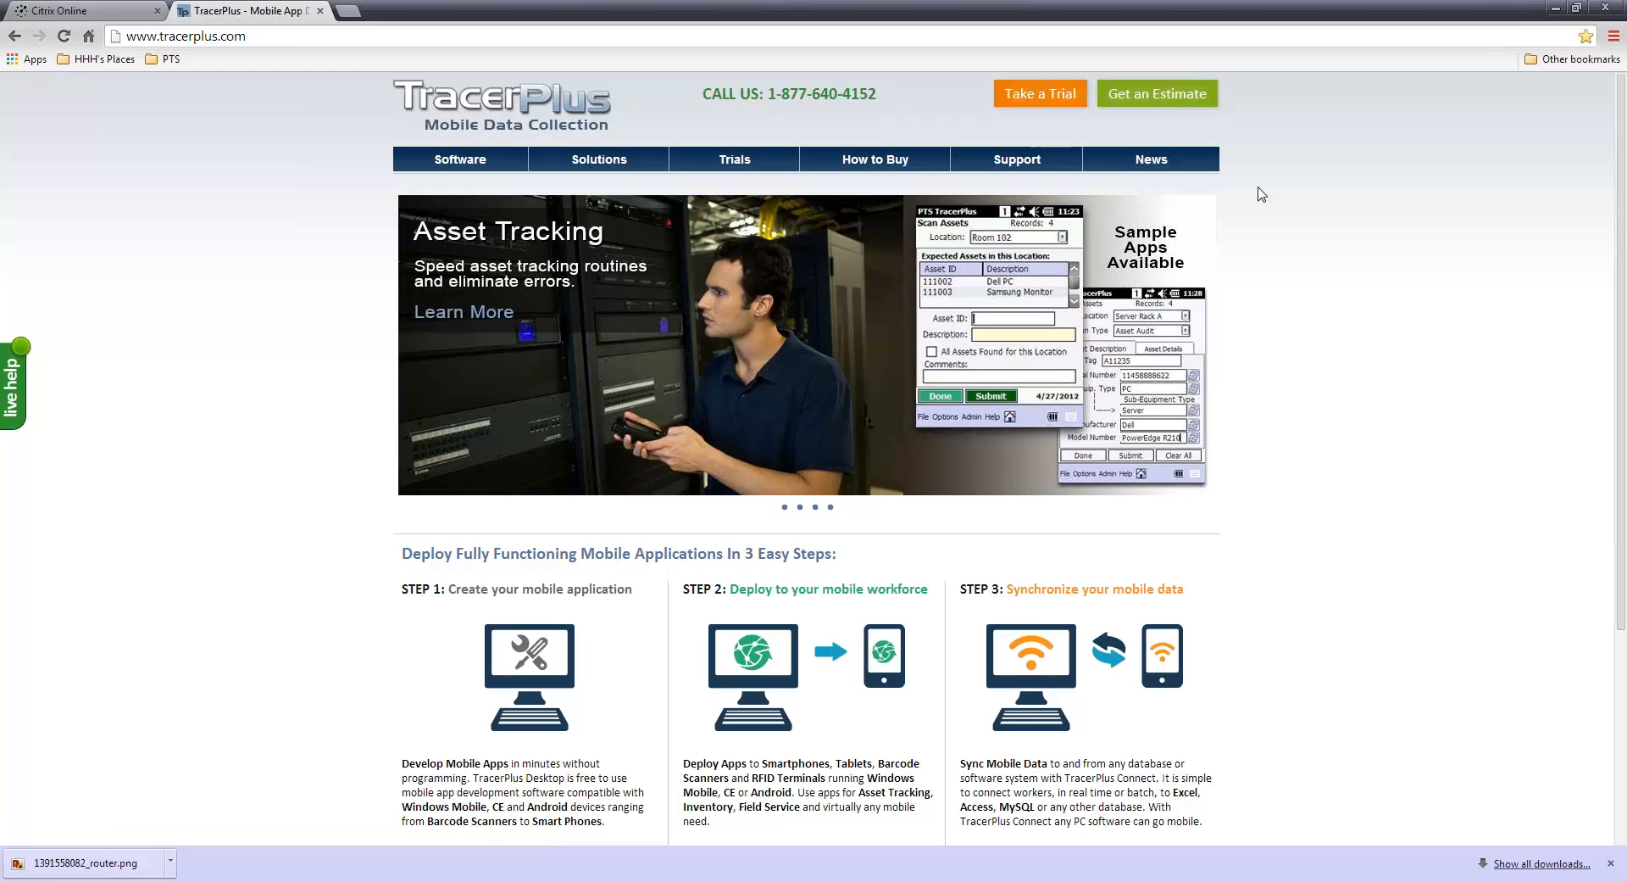
Step: Open the trial downloads page of the TracerPlus website, and switch to TracerPlus Desktop
mouse_move(744, 161)
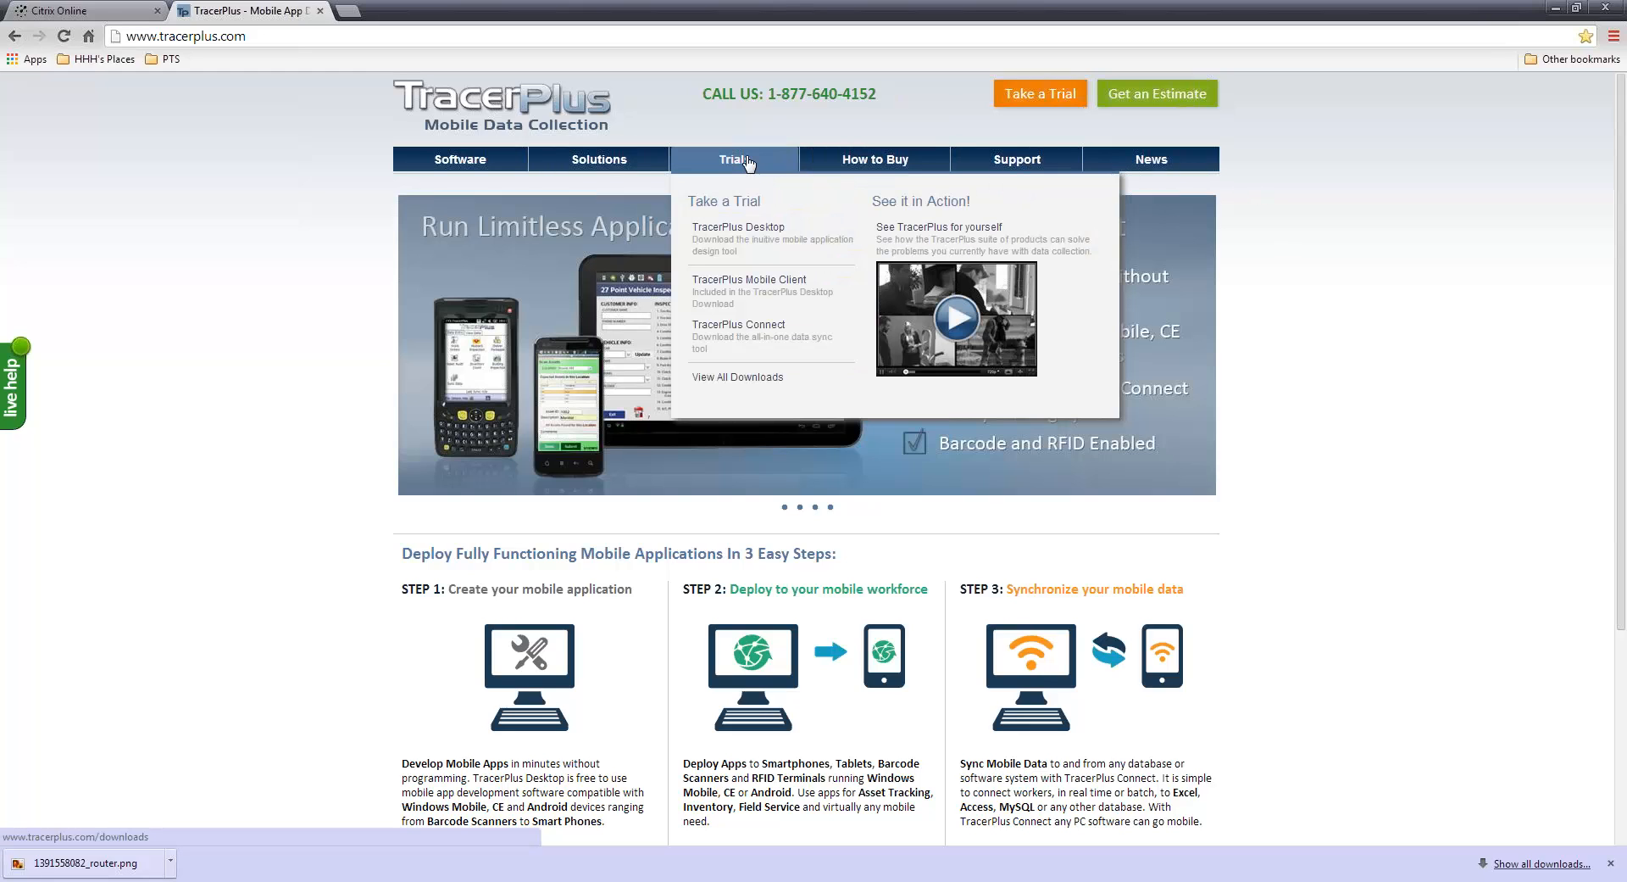
left_click(746, 163)
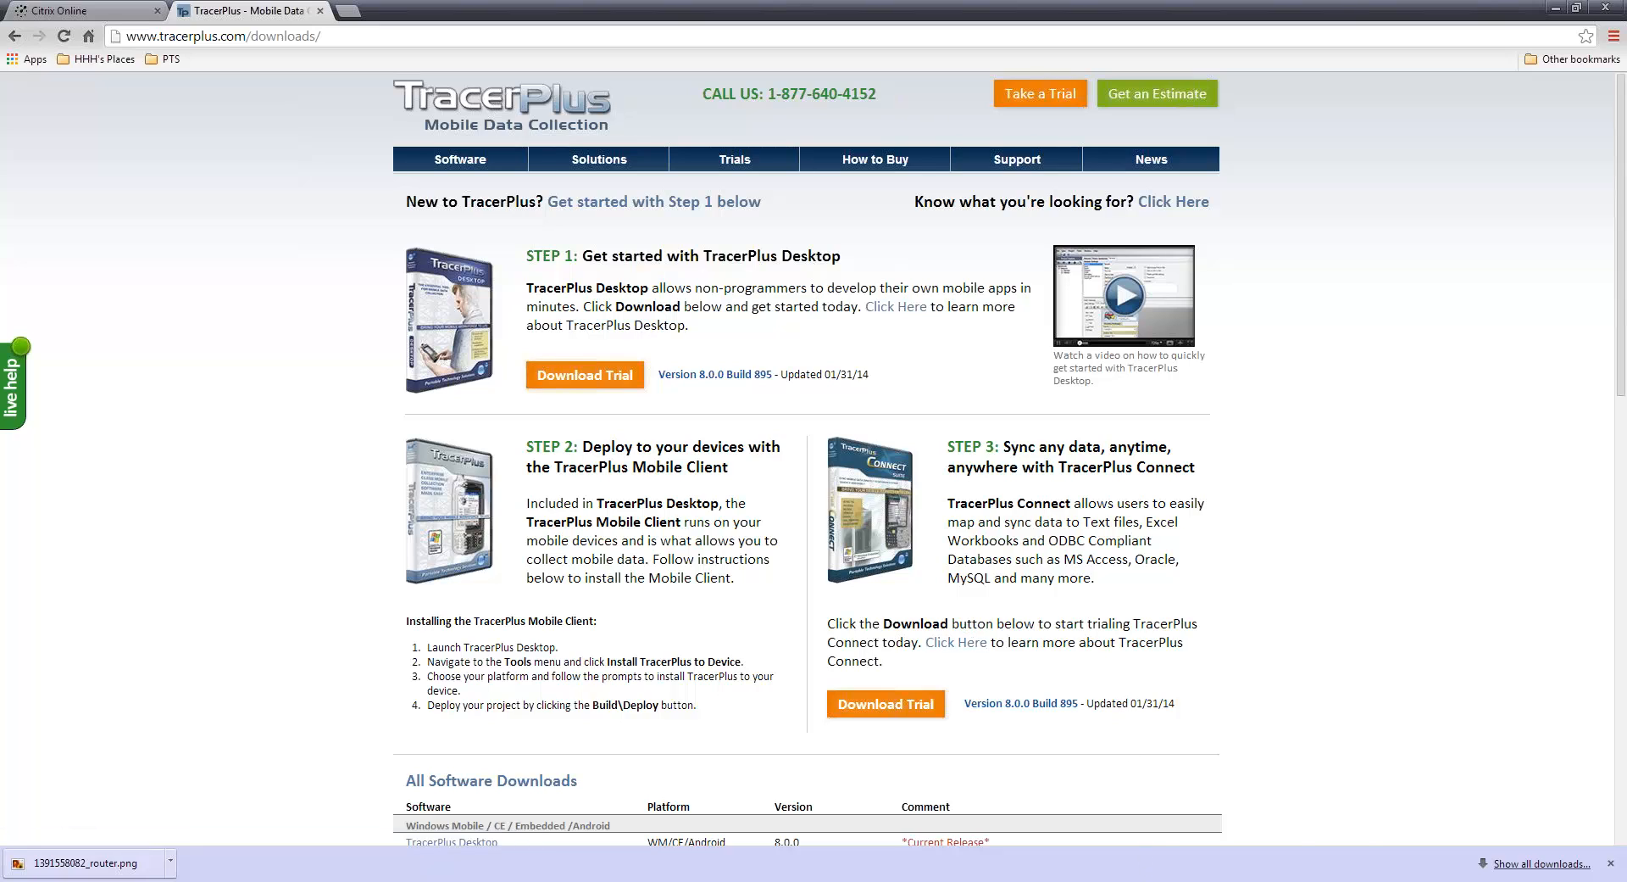
left_click(1266, 880)
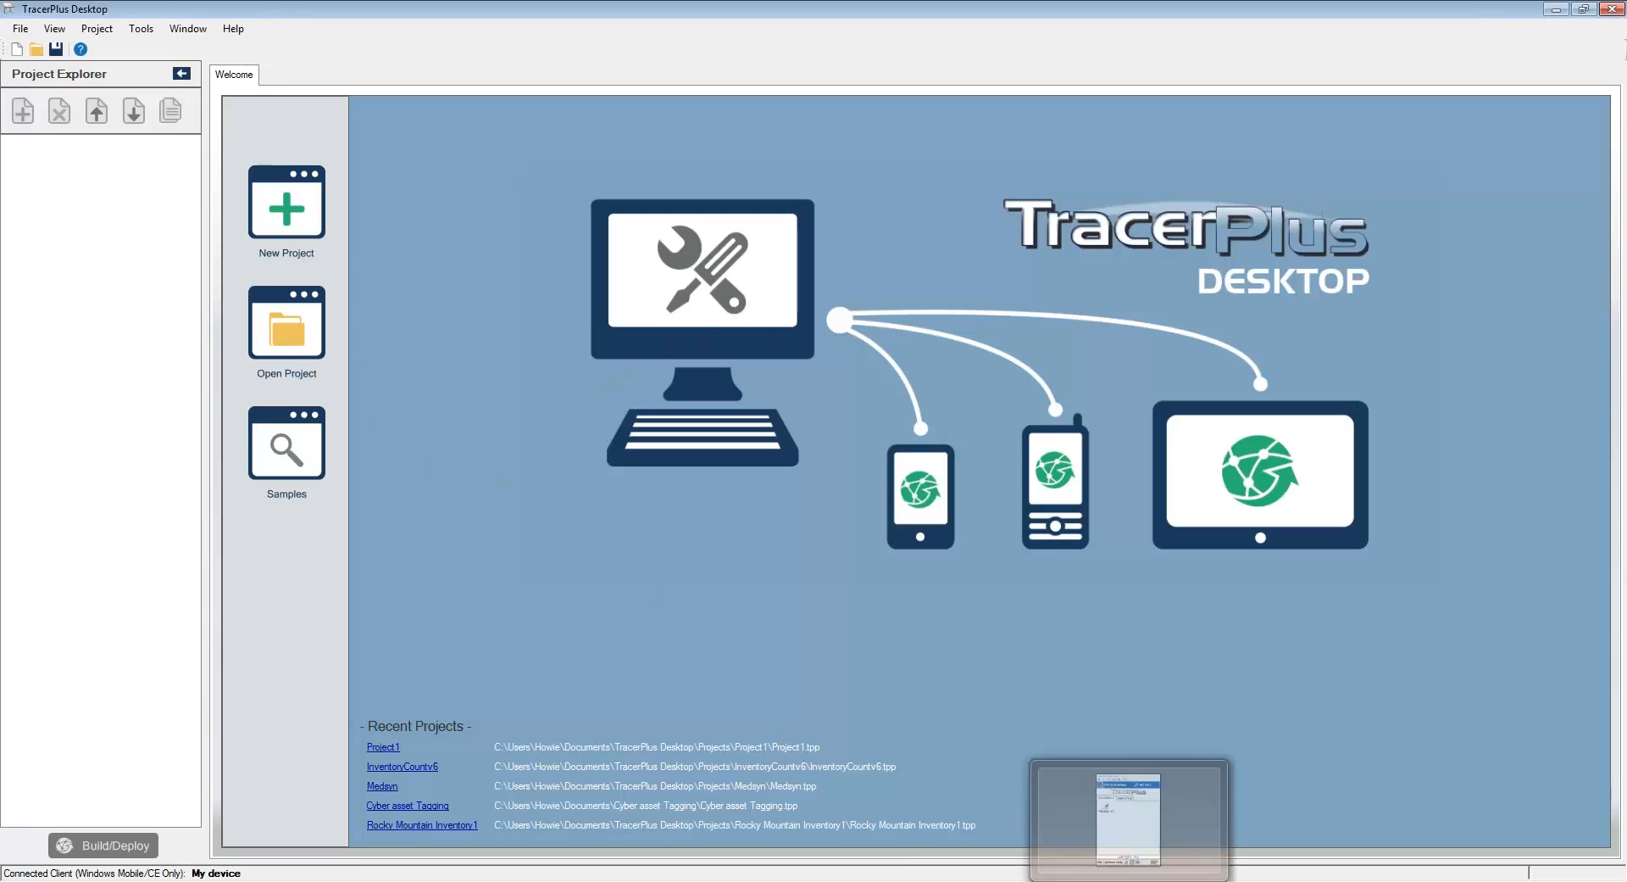
Step: View the mobile client's screen in the MyMobiler window, move that window slightly lower, and minimize it
left_click(1130, 880)
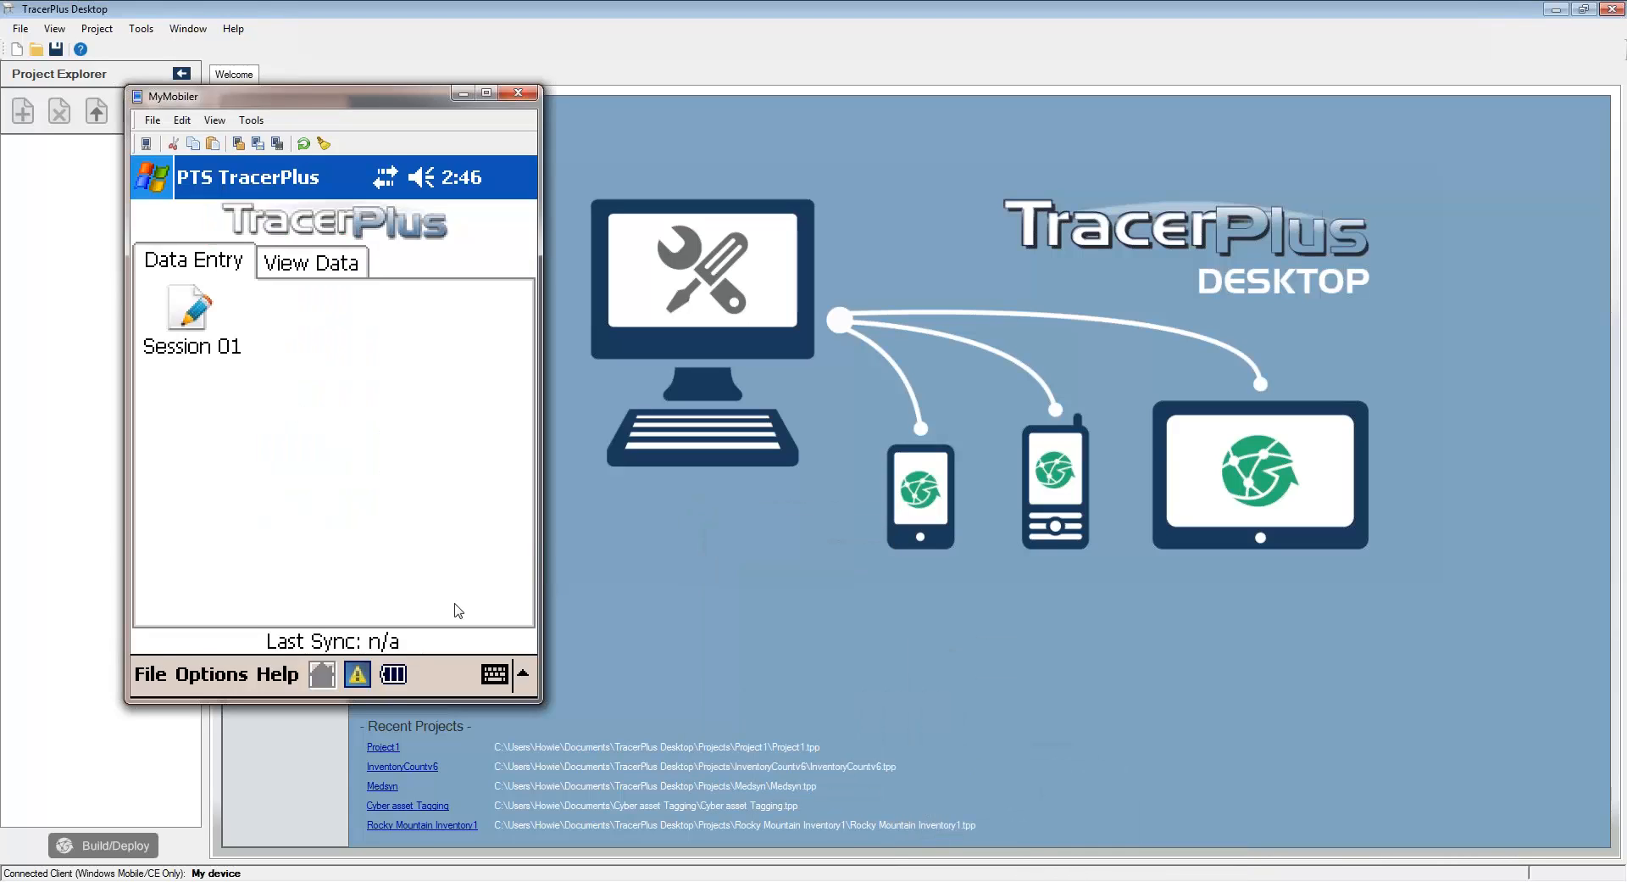
left_click_drag(251, 96, 250, 161)
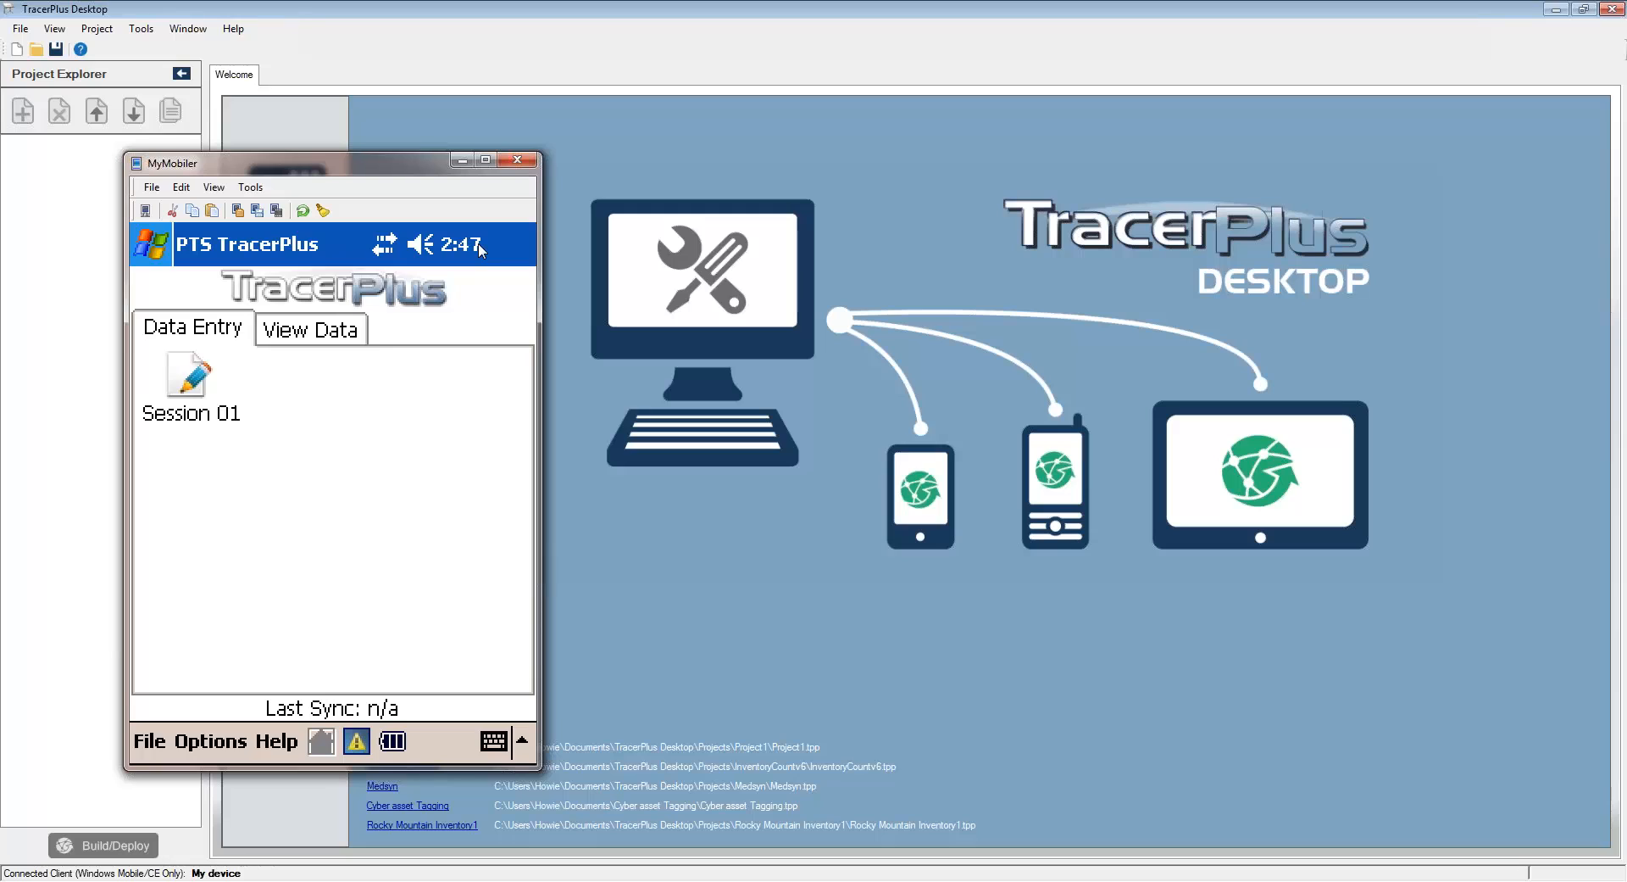
left_click(463, 160)
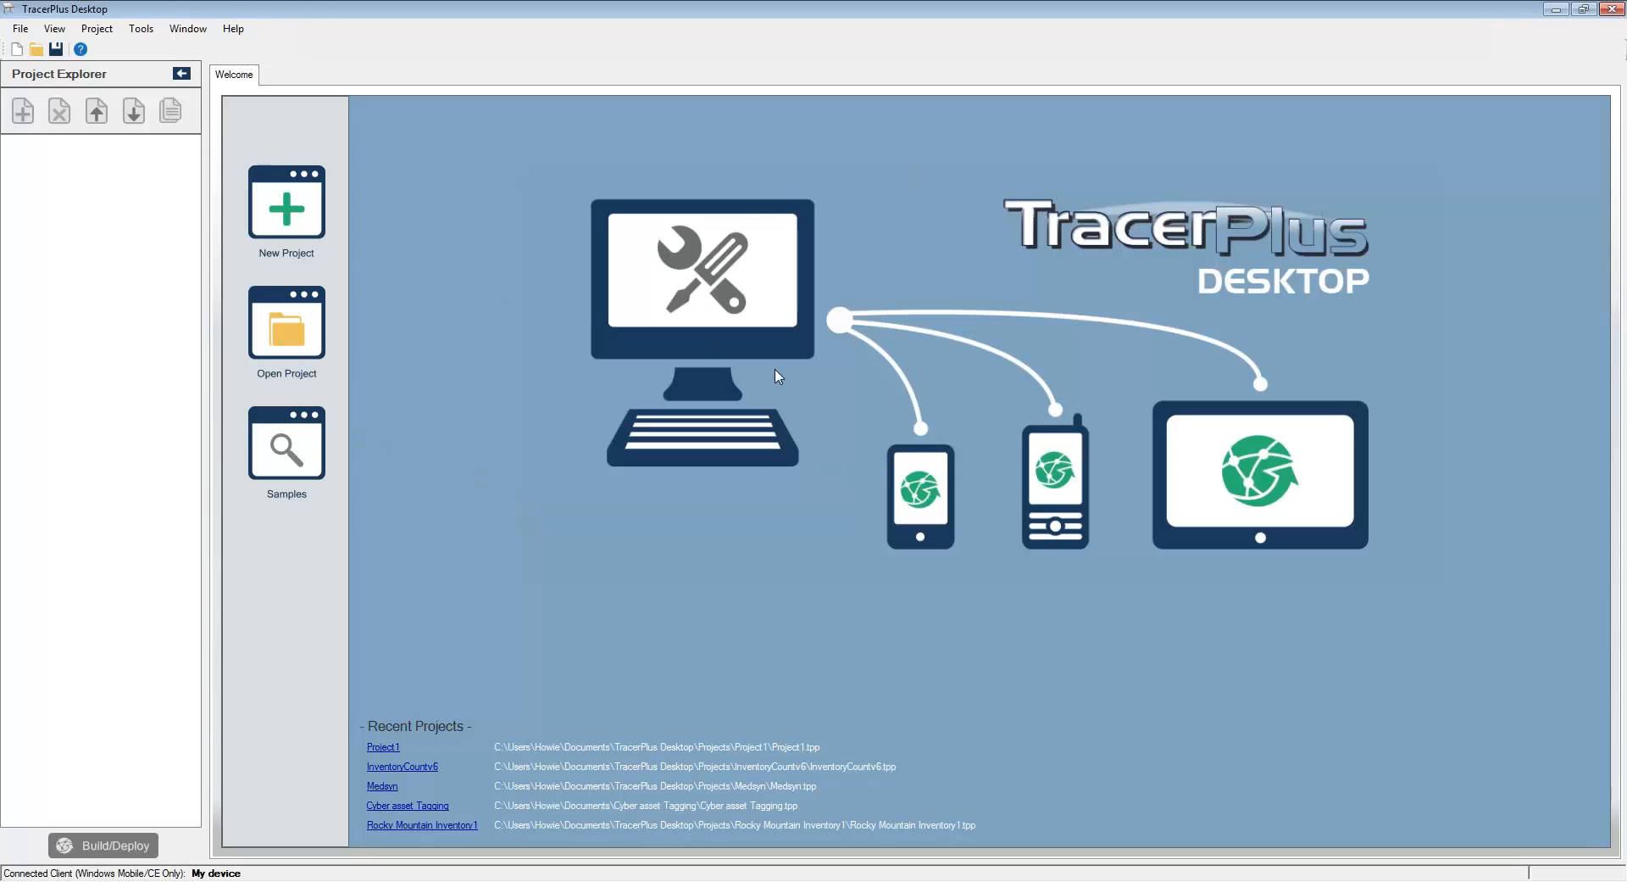
left_click(1120, 878)
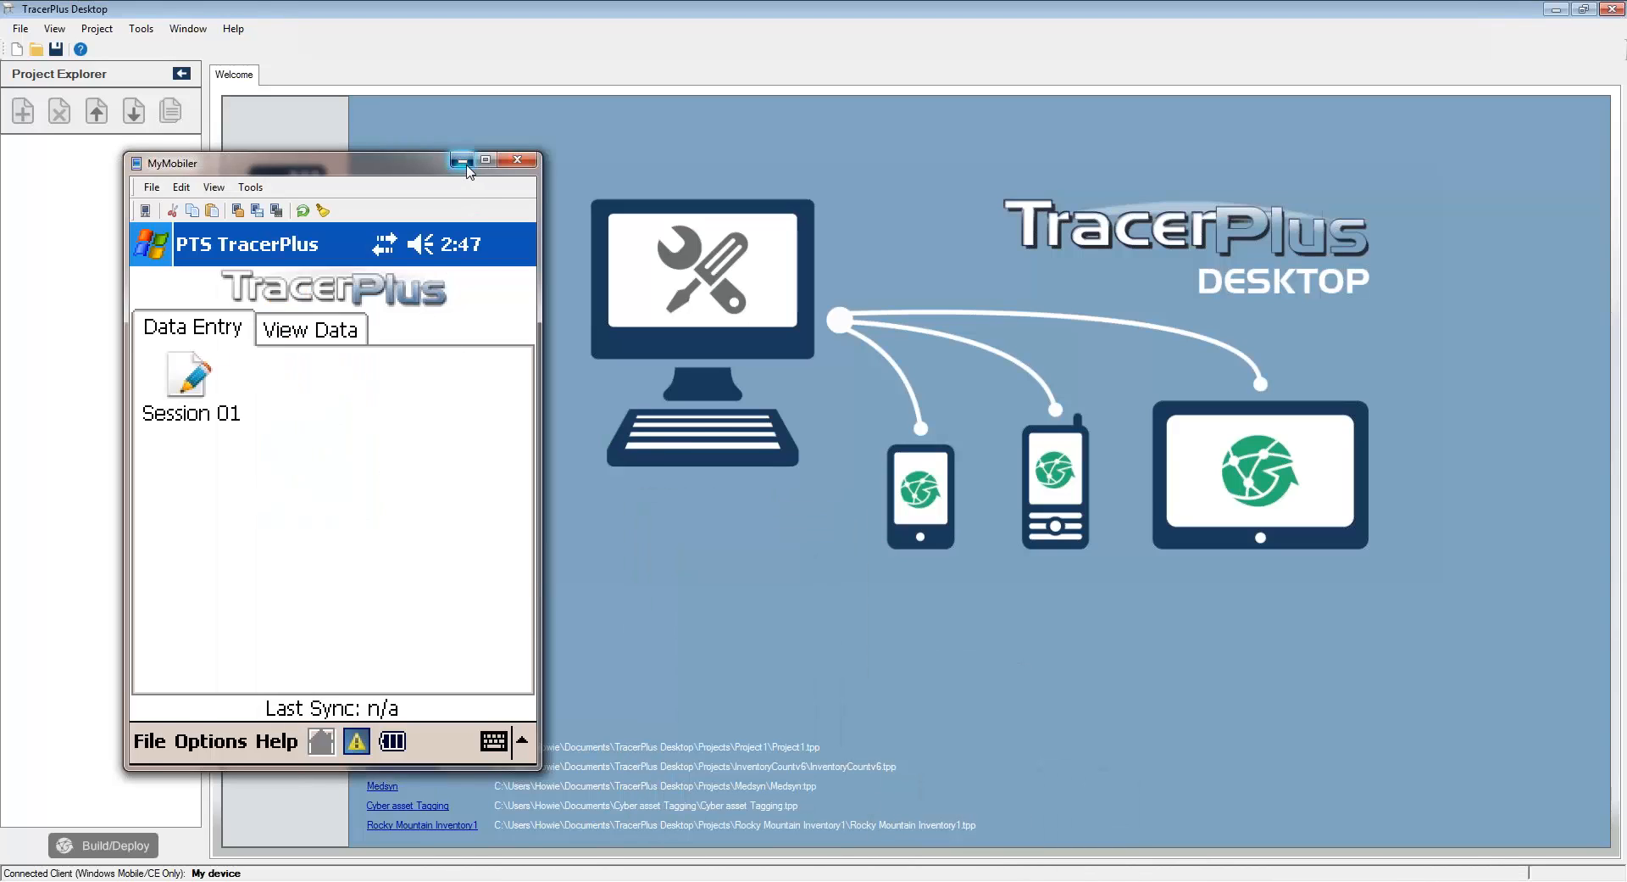
left_click(462, 159)
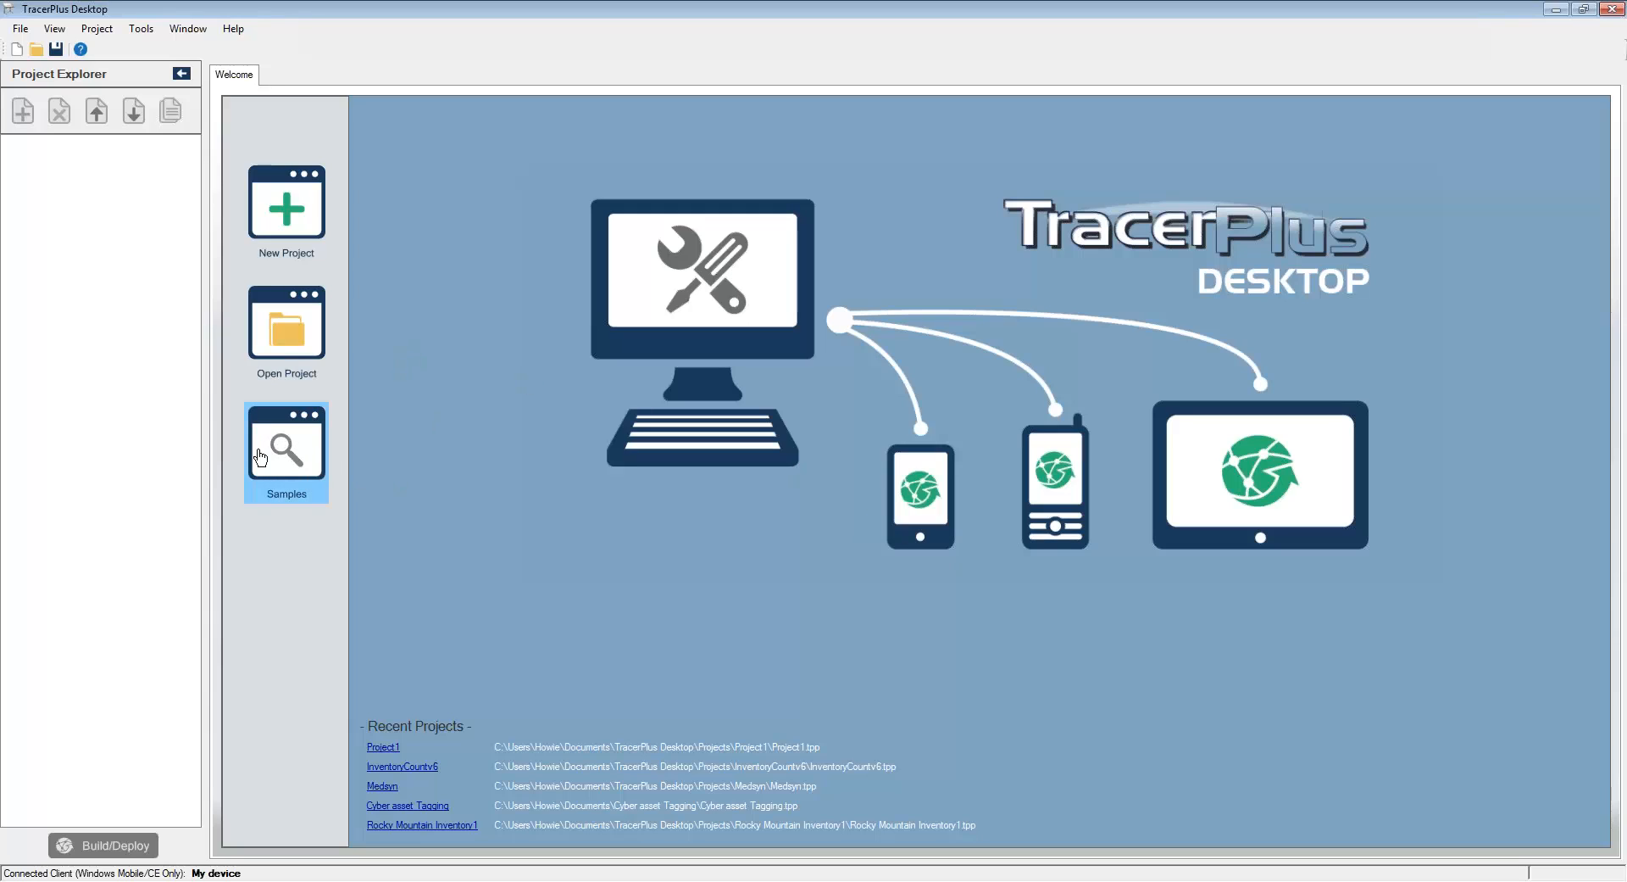
Step: Open the online sample project library, view the Asset Tracking samples, and return to the category list
left_click(274, 459)
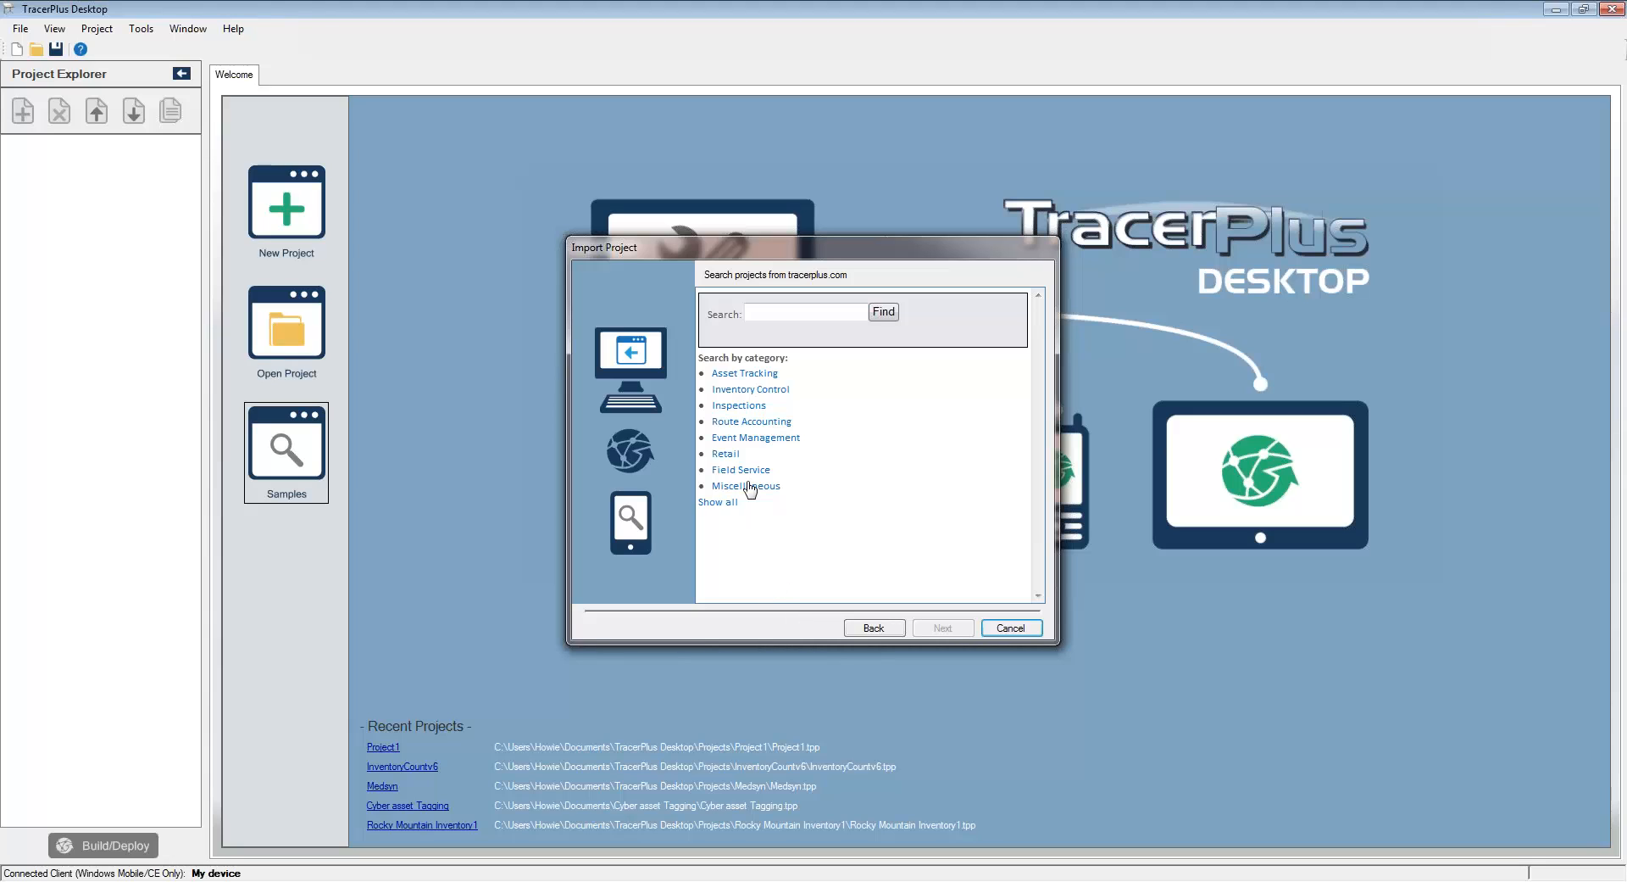
left_click(722, 376)
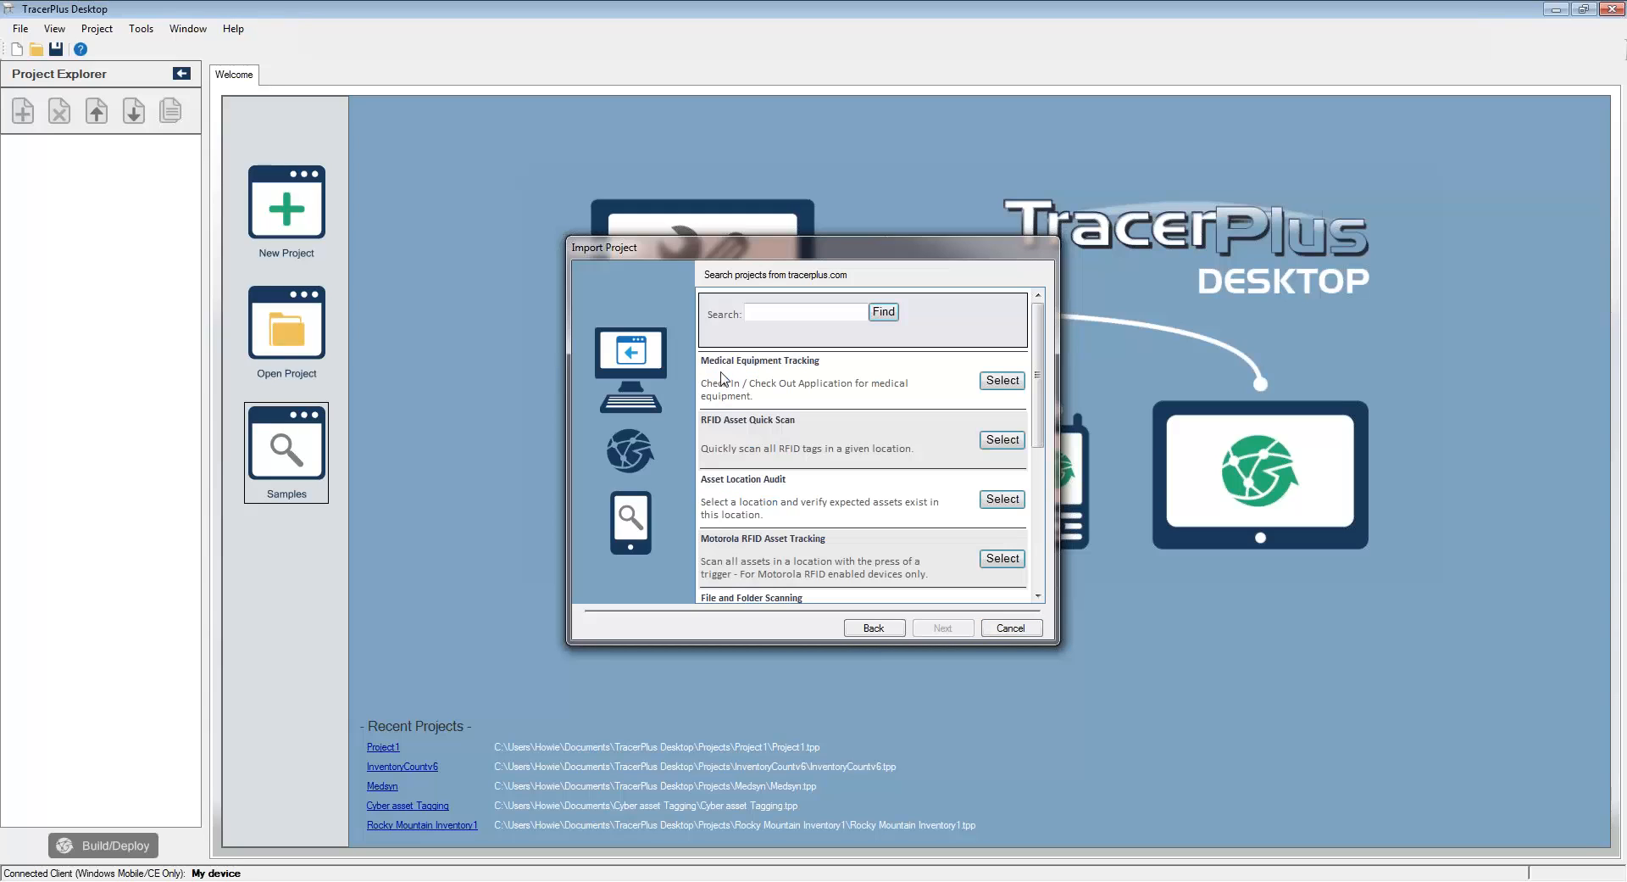
left_click(877, 626)
Step: Preview the Simple Inventory Count sample in the Inventory Control category, and return to the category list
left_click(727, 392)
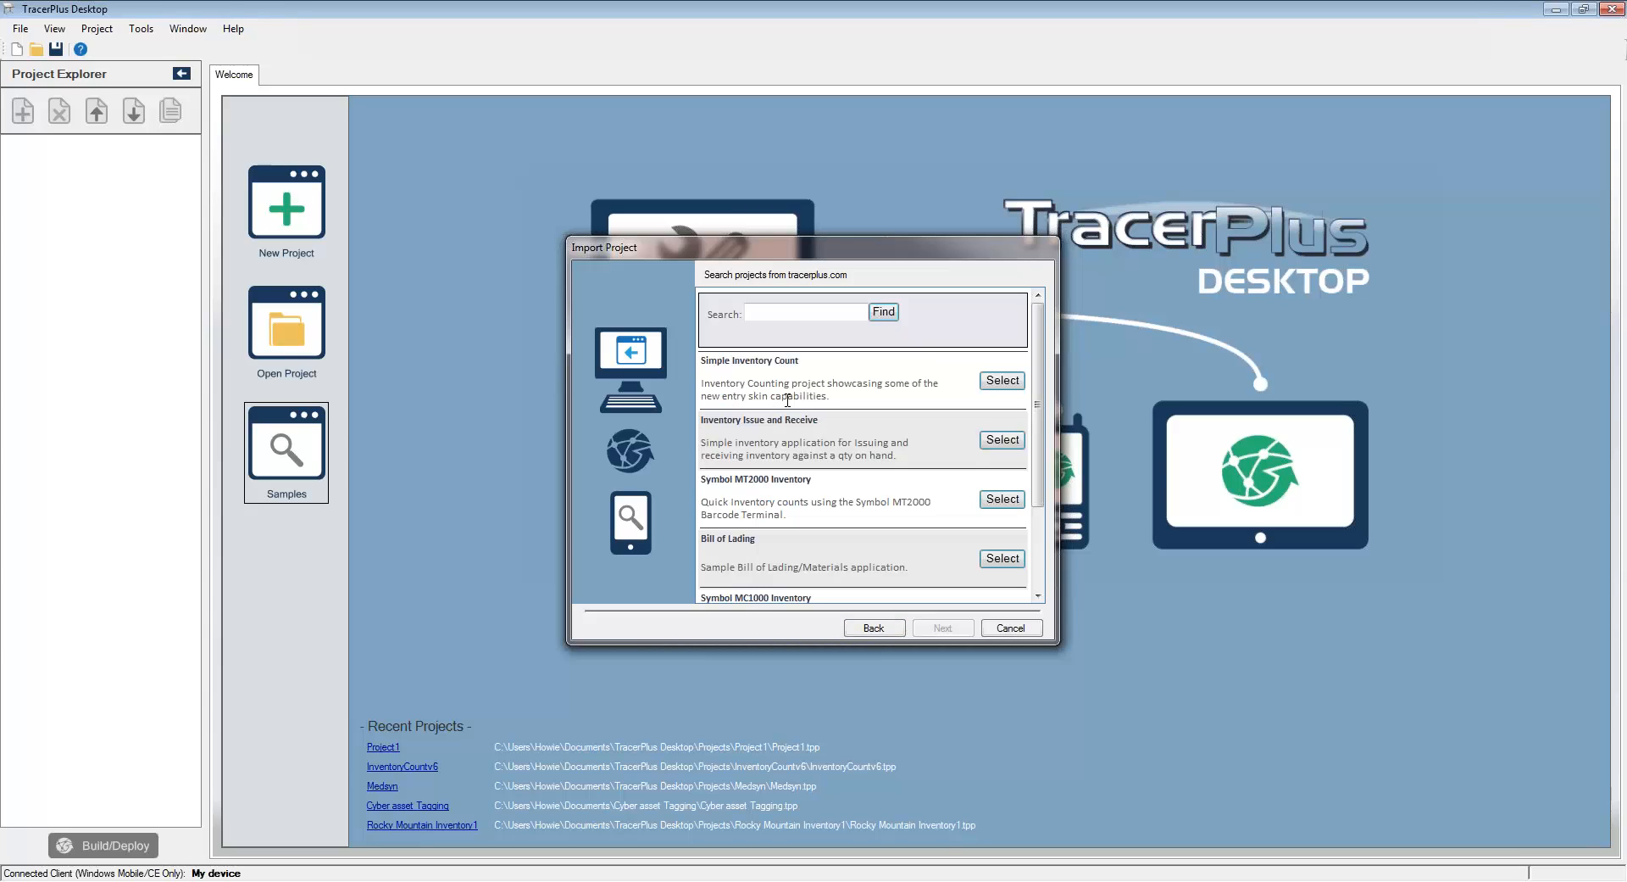
left_click(1003, 382)
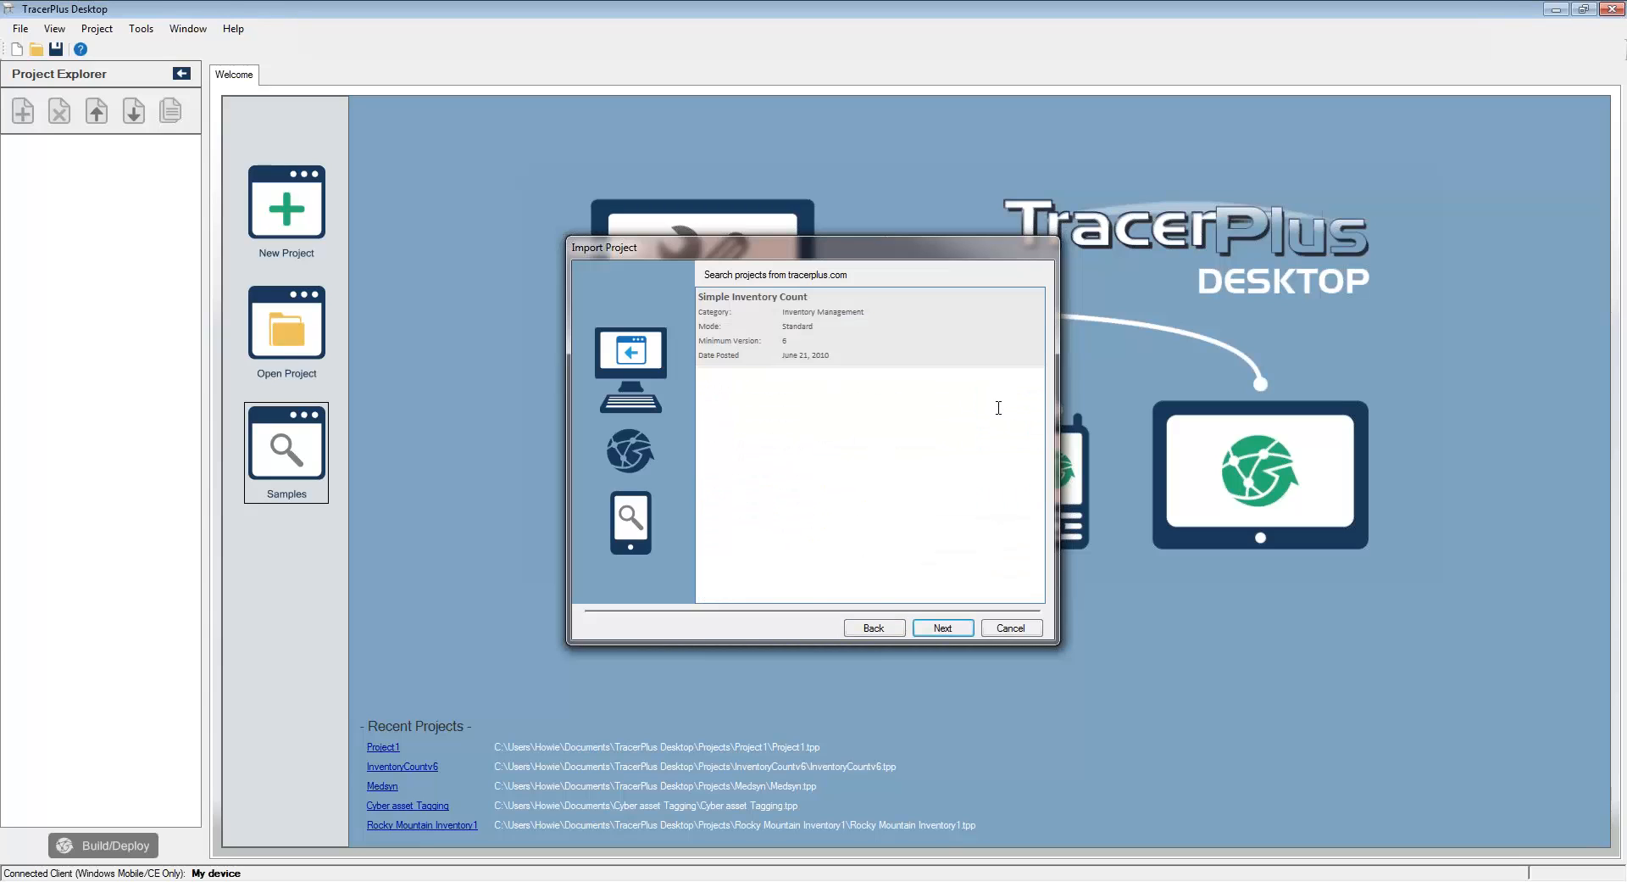
left_click_drag(1034, 410, 1037, 473)
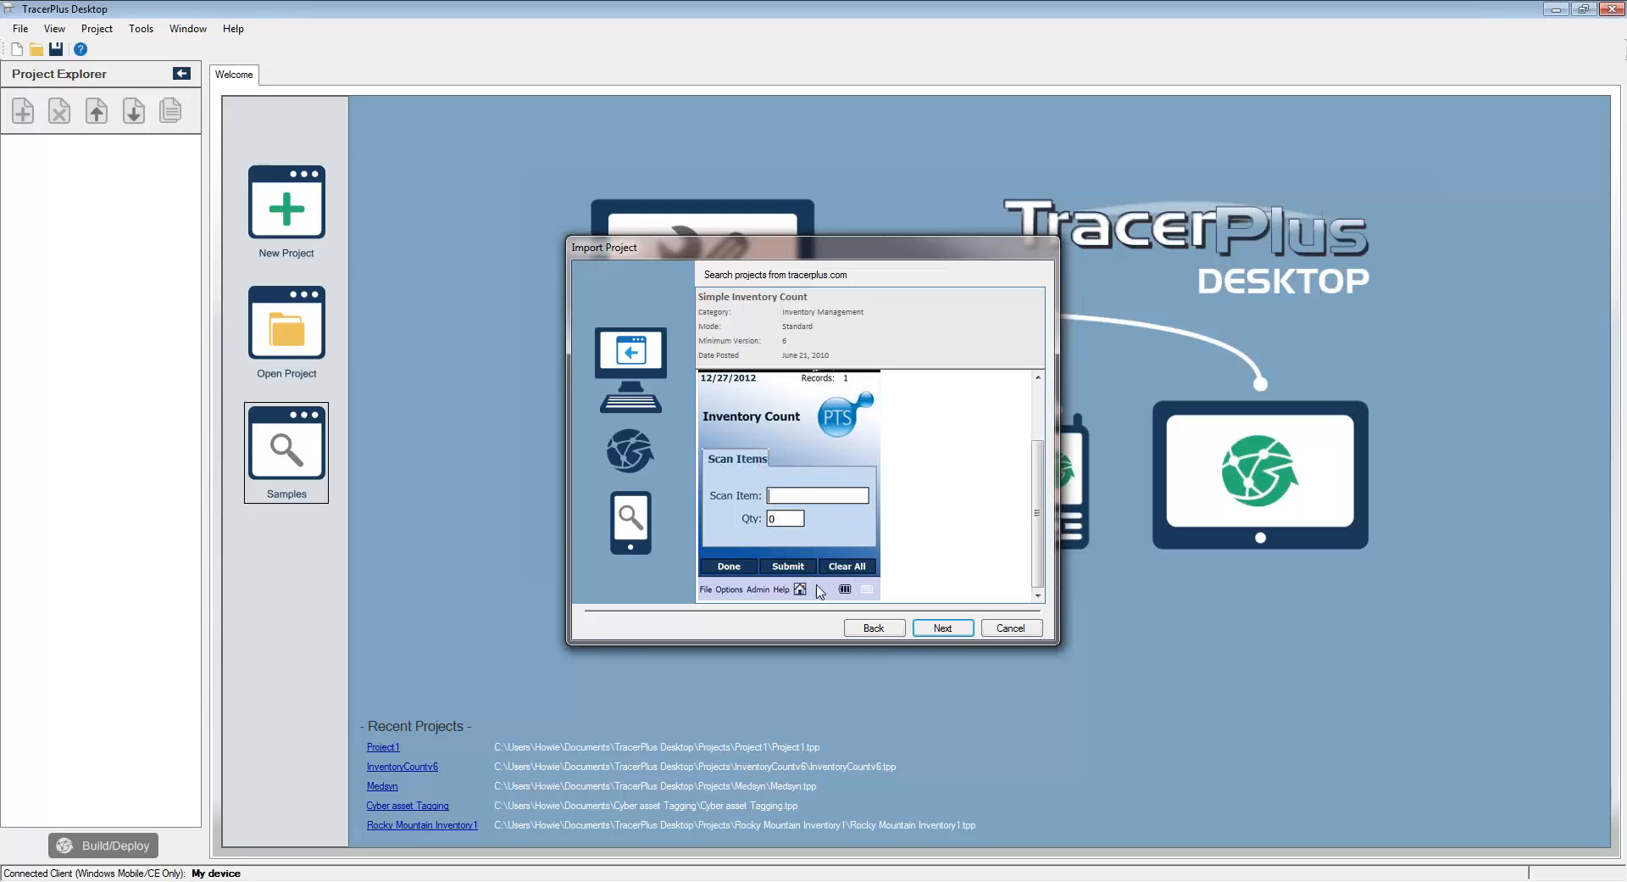
left_click(878, 628)
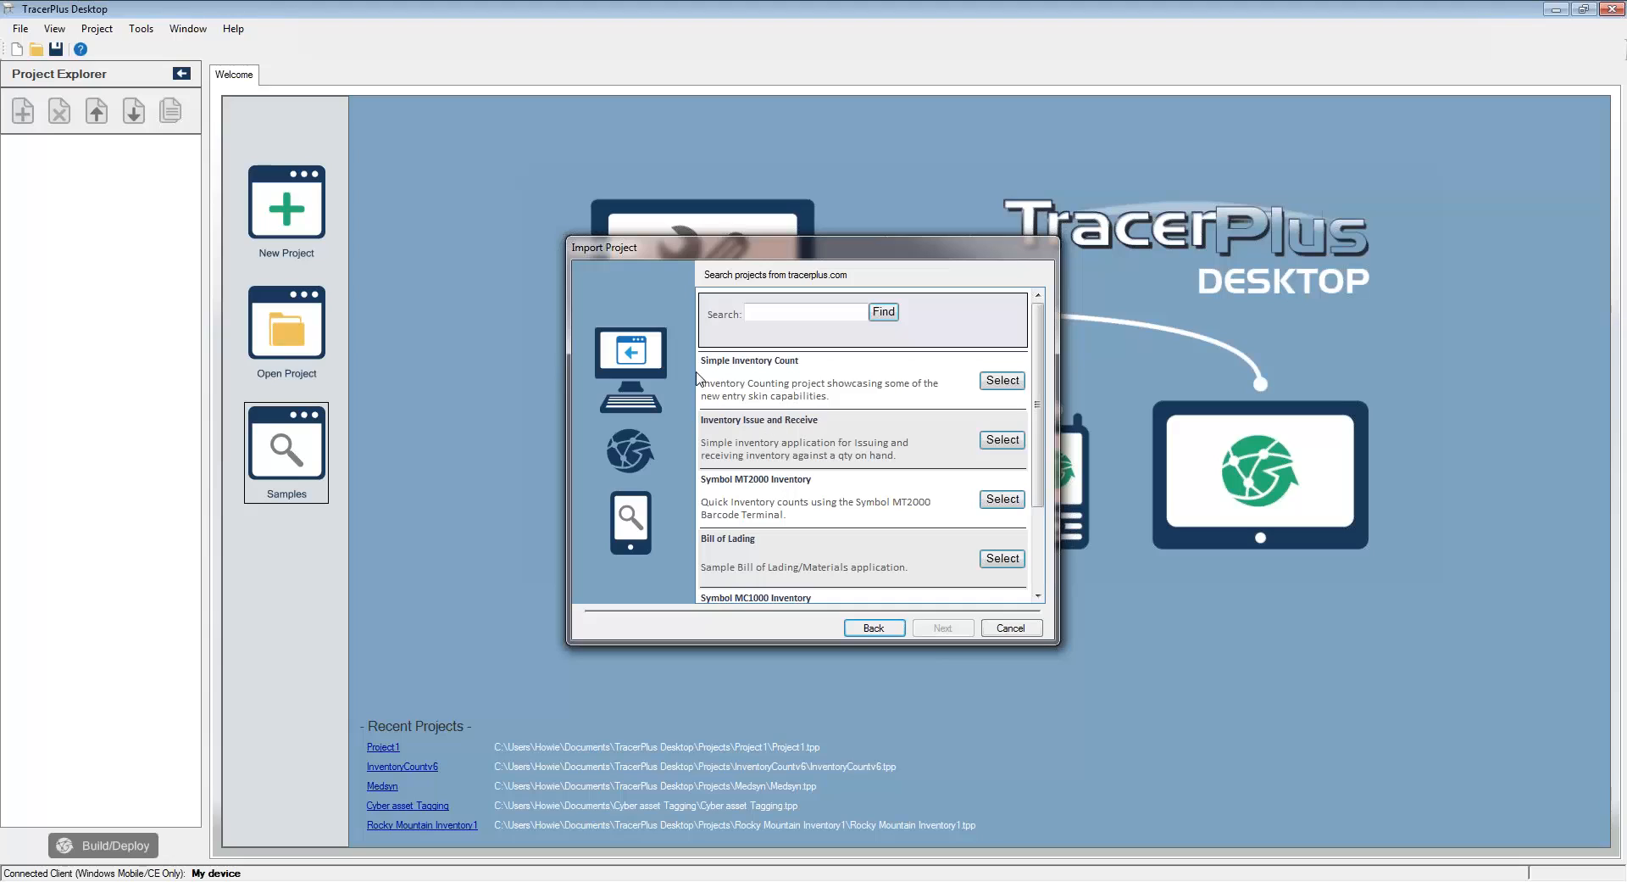
left_click(894, 625)
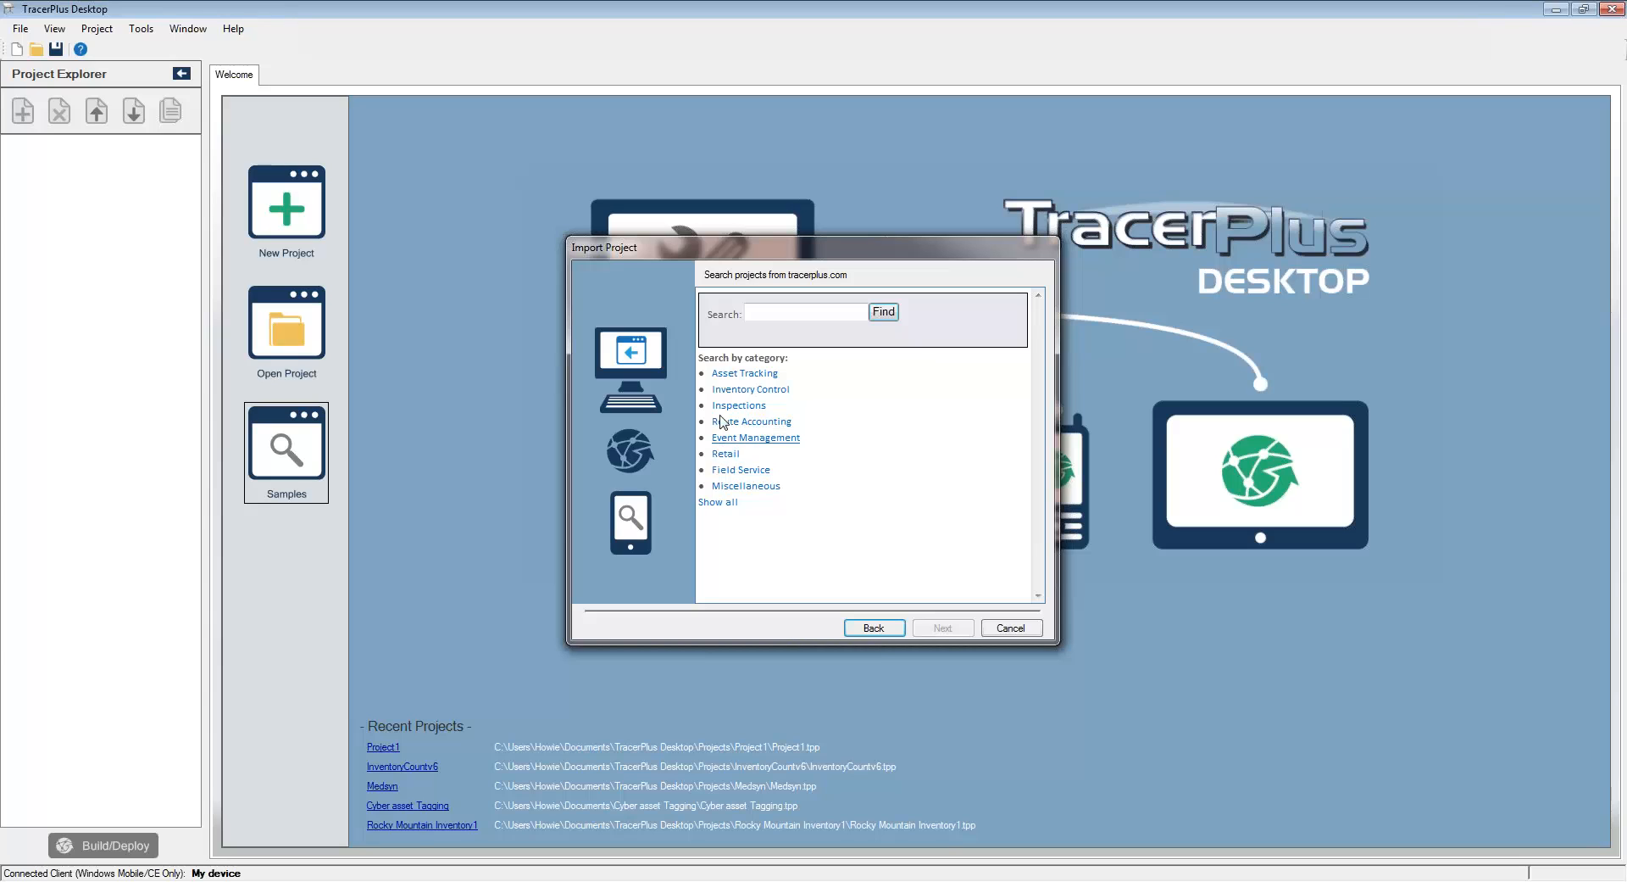
Step: Examine which sample projects the Asset Tracking category offers, and return to the category list
left_click(726, 375)
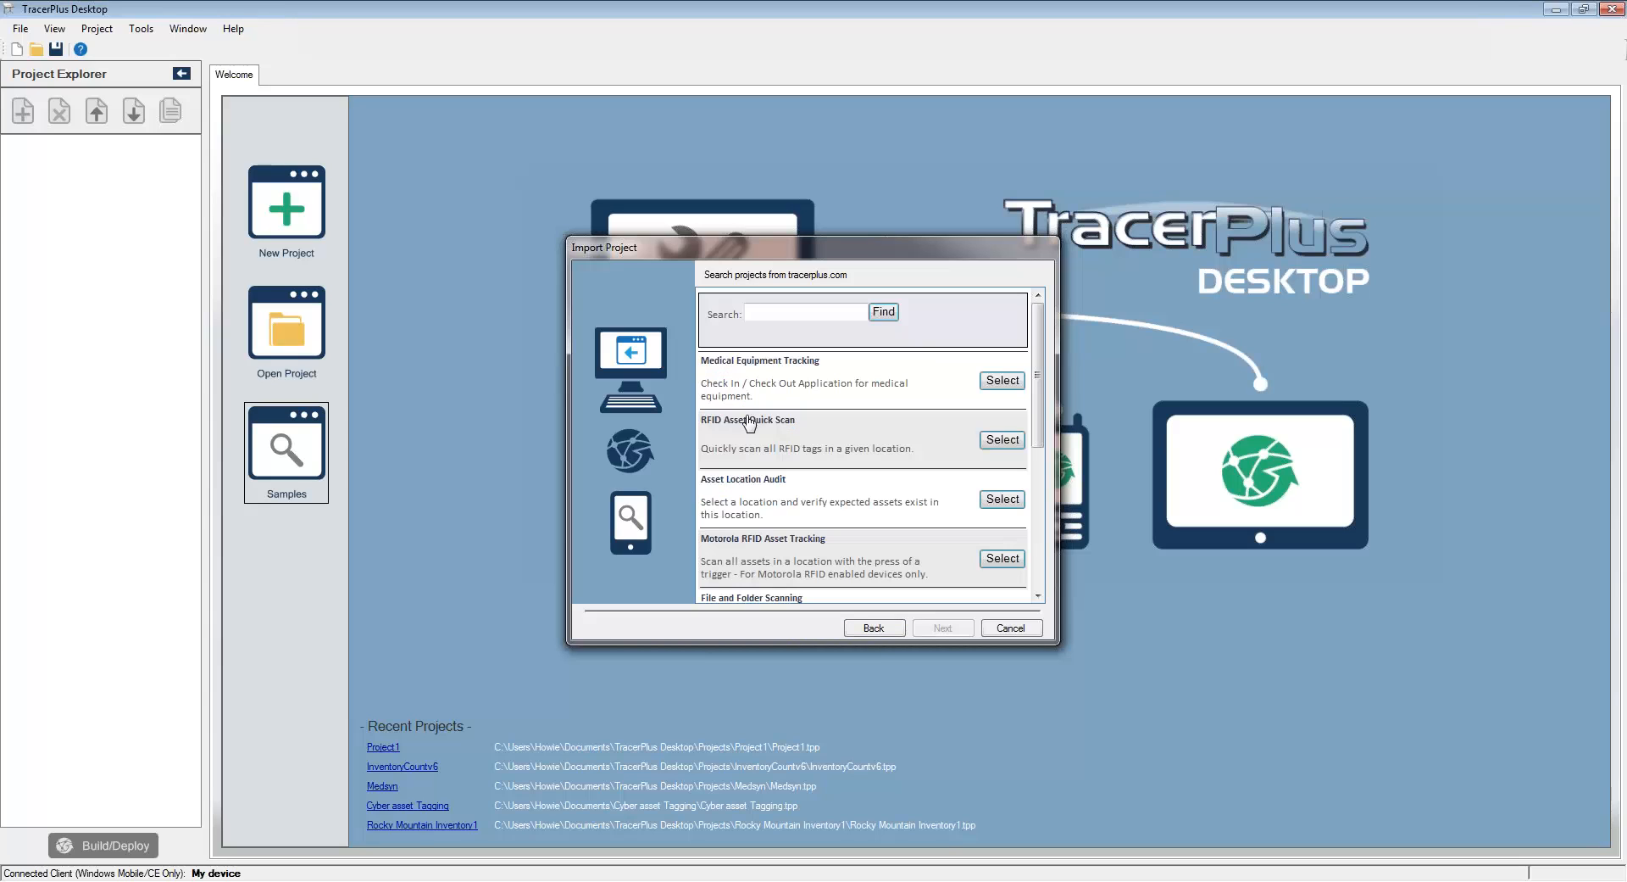
scroll(801, 564, "down", 2)
scroll(801, 561, "down", 1)
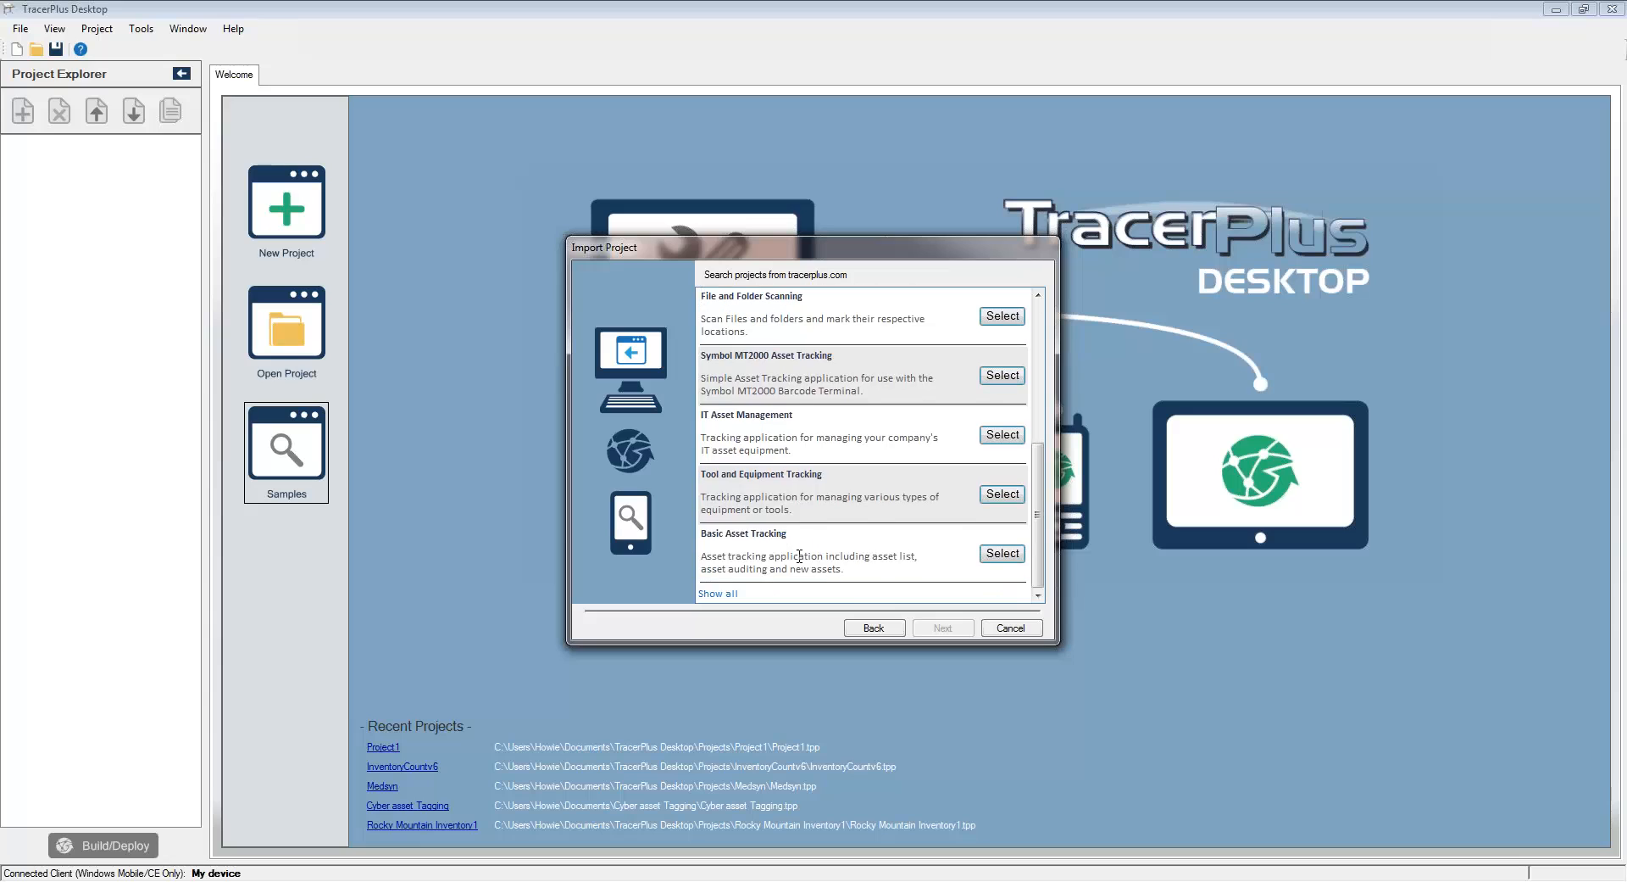
scroll(766, 541, "down", 1)
scroll(768, 500, "up", 1)
scroll(767, 500, "up", 1)
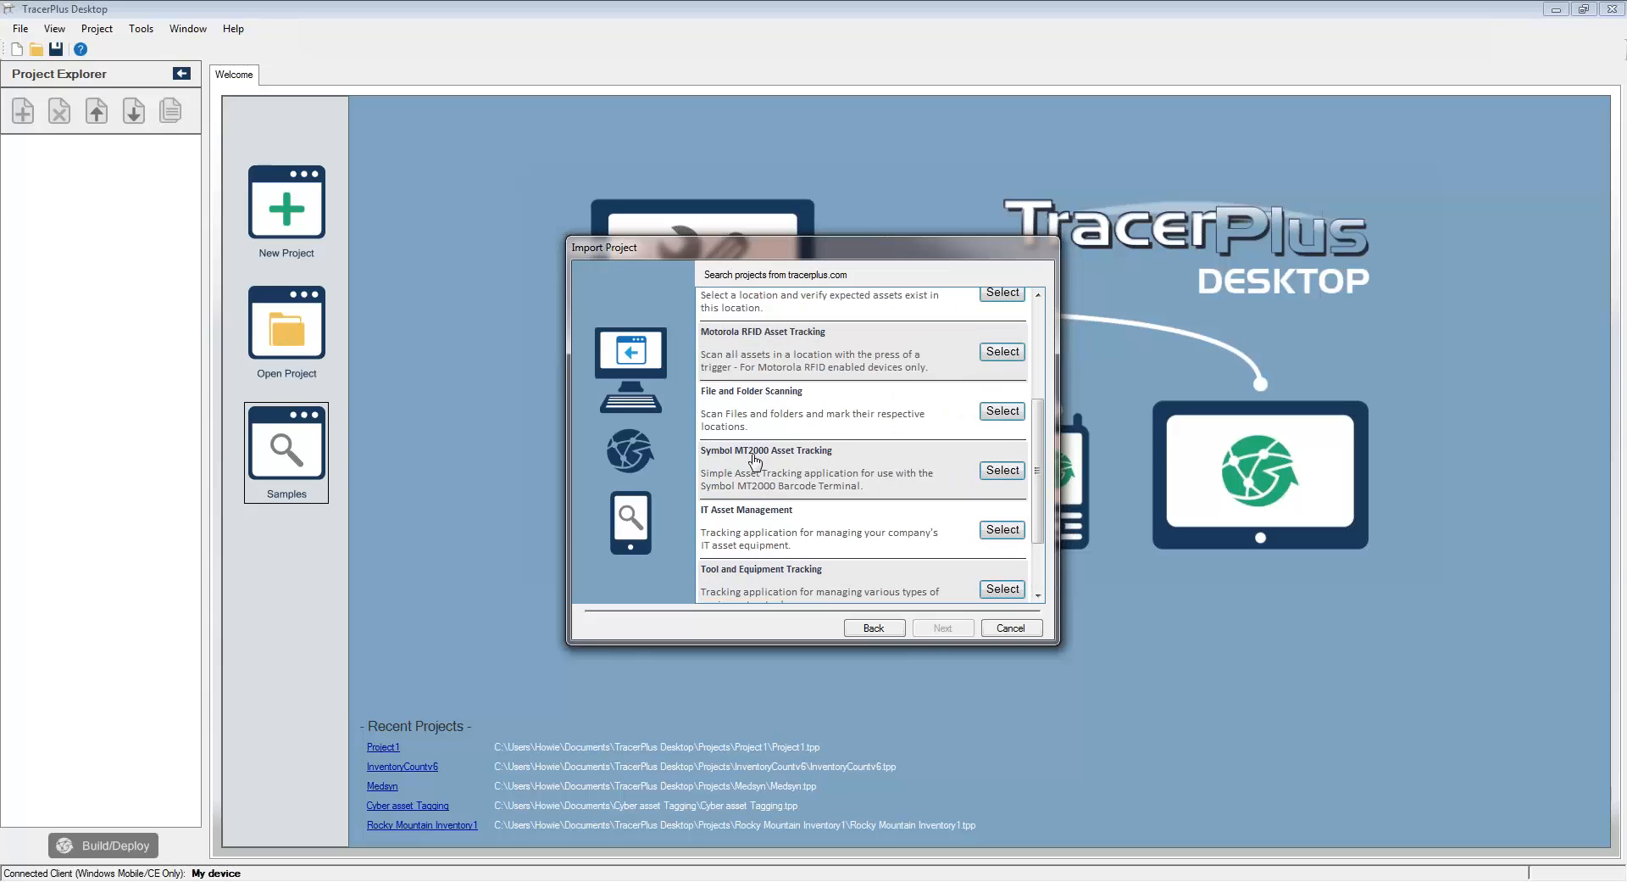
scroll(755, 461, "up", 1)
left_click(882, 626)
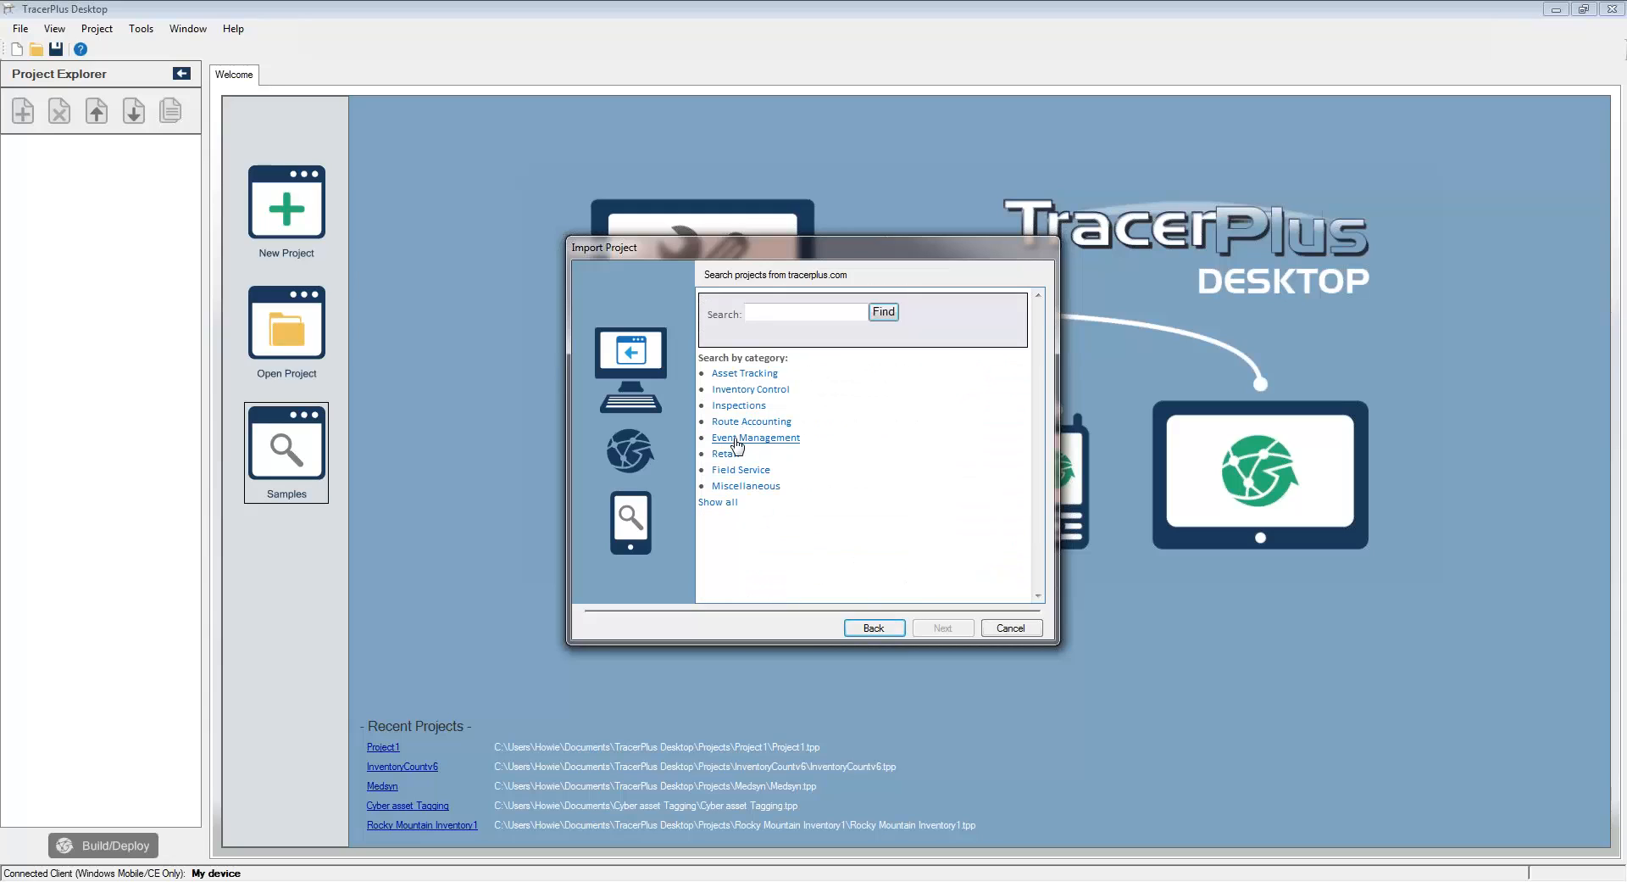
Step: Import the Event Attendance - Ticket Scanning sample from the Event Management category, and open it as the Event Attendance project
left_click(784, 438)
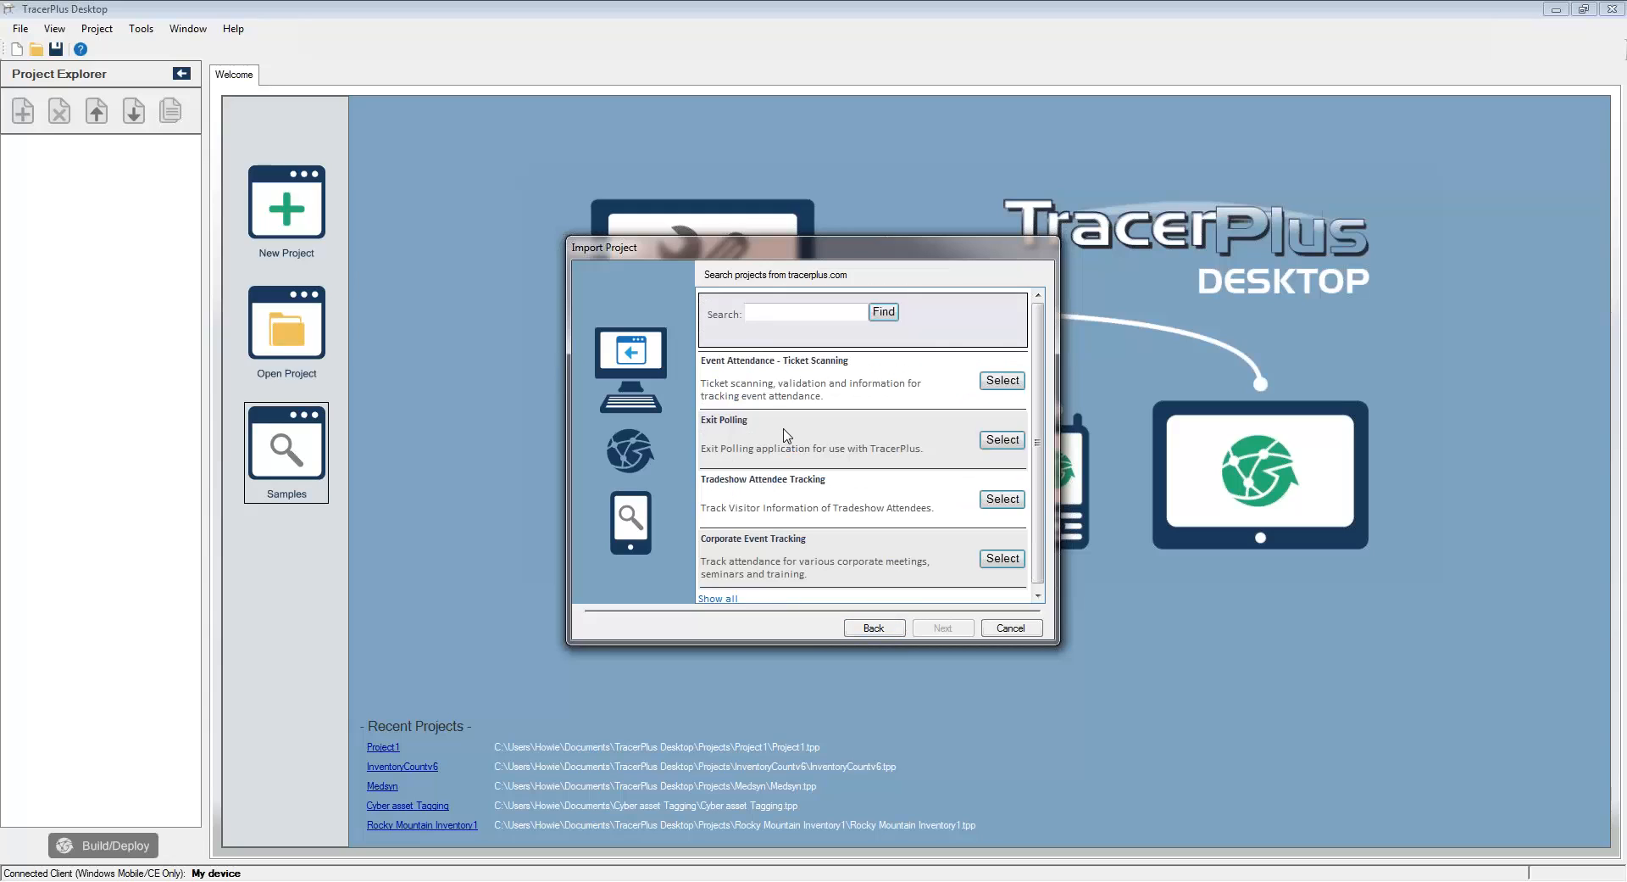
left_click(760, 362)
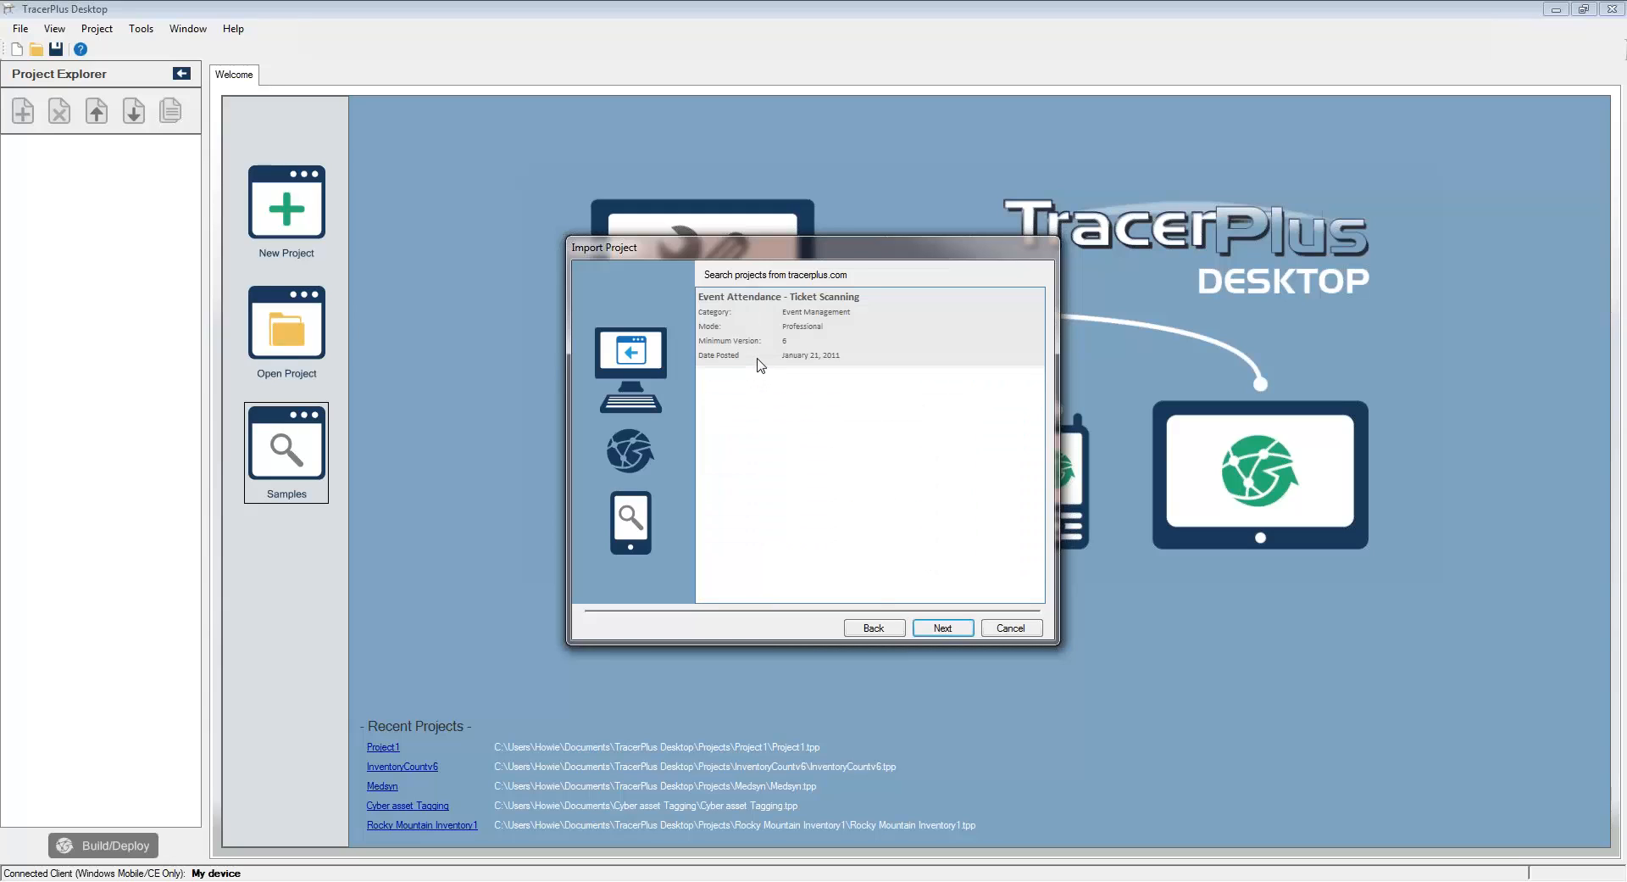
scroll(762, 441, "down", 5)
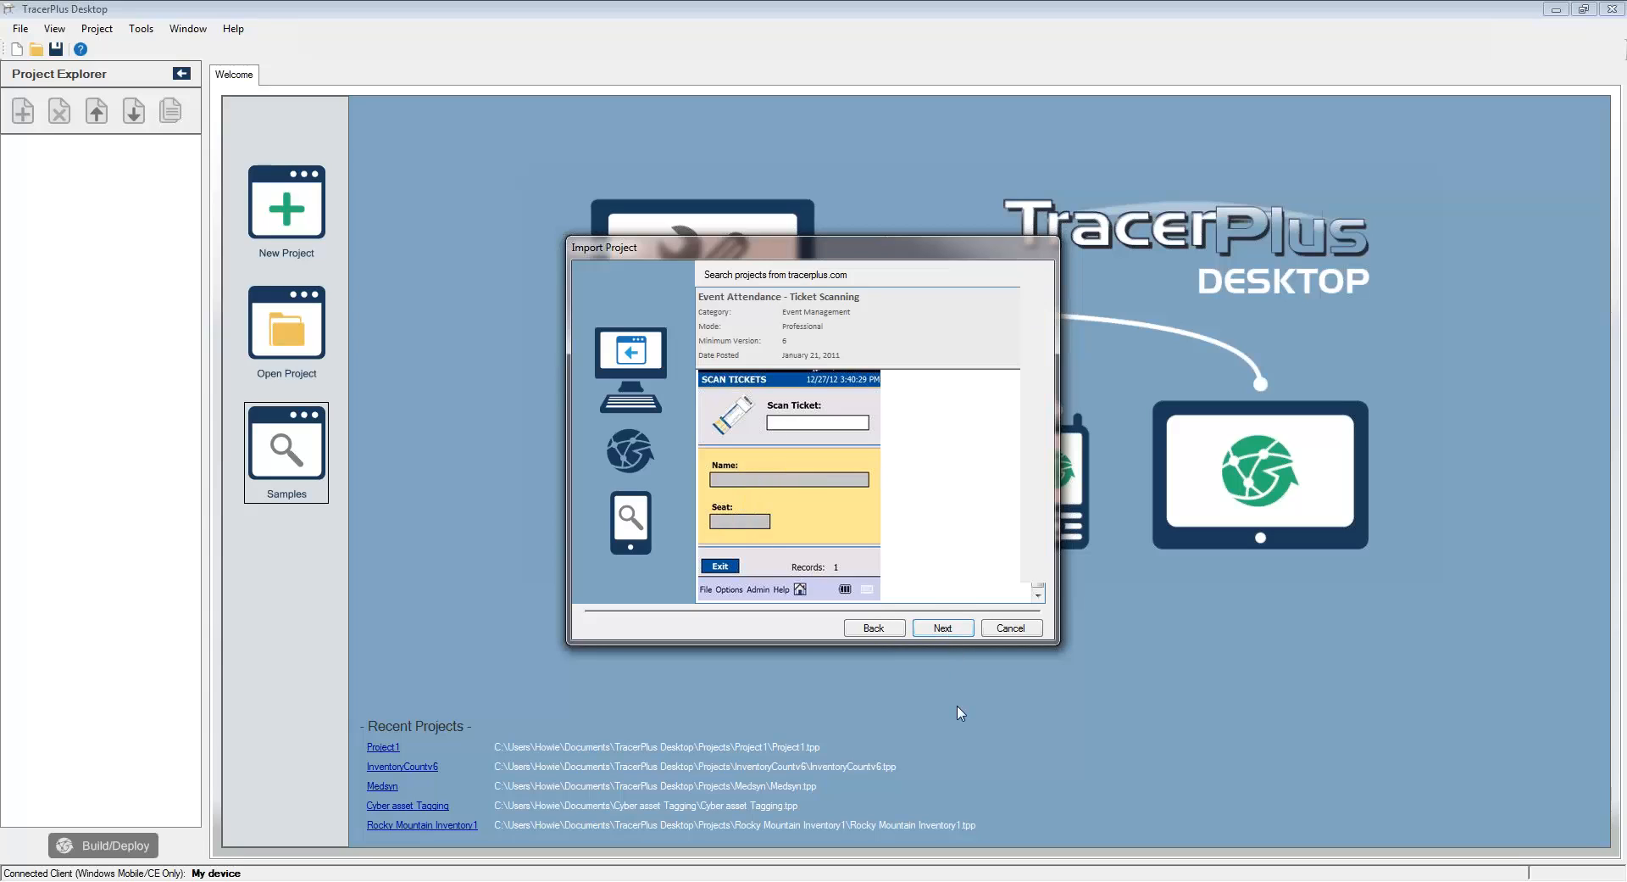
left_click(943, 628)
left_click(938, 632)
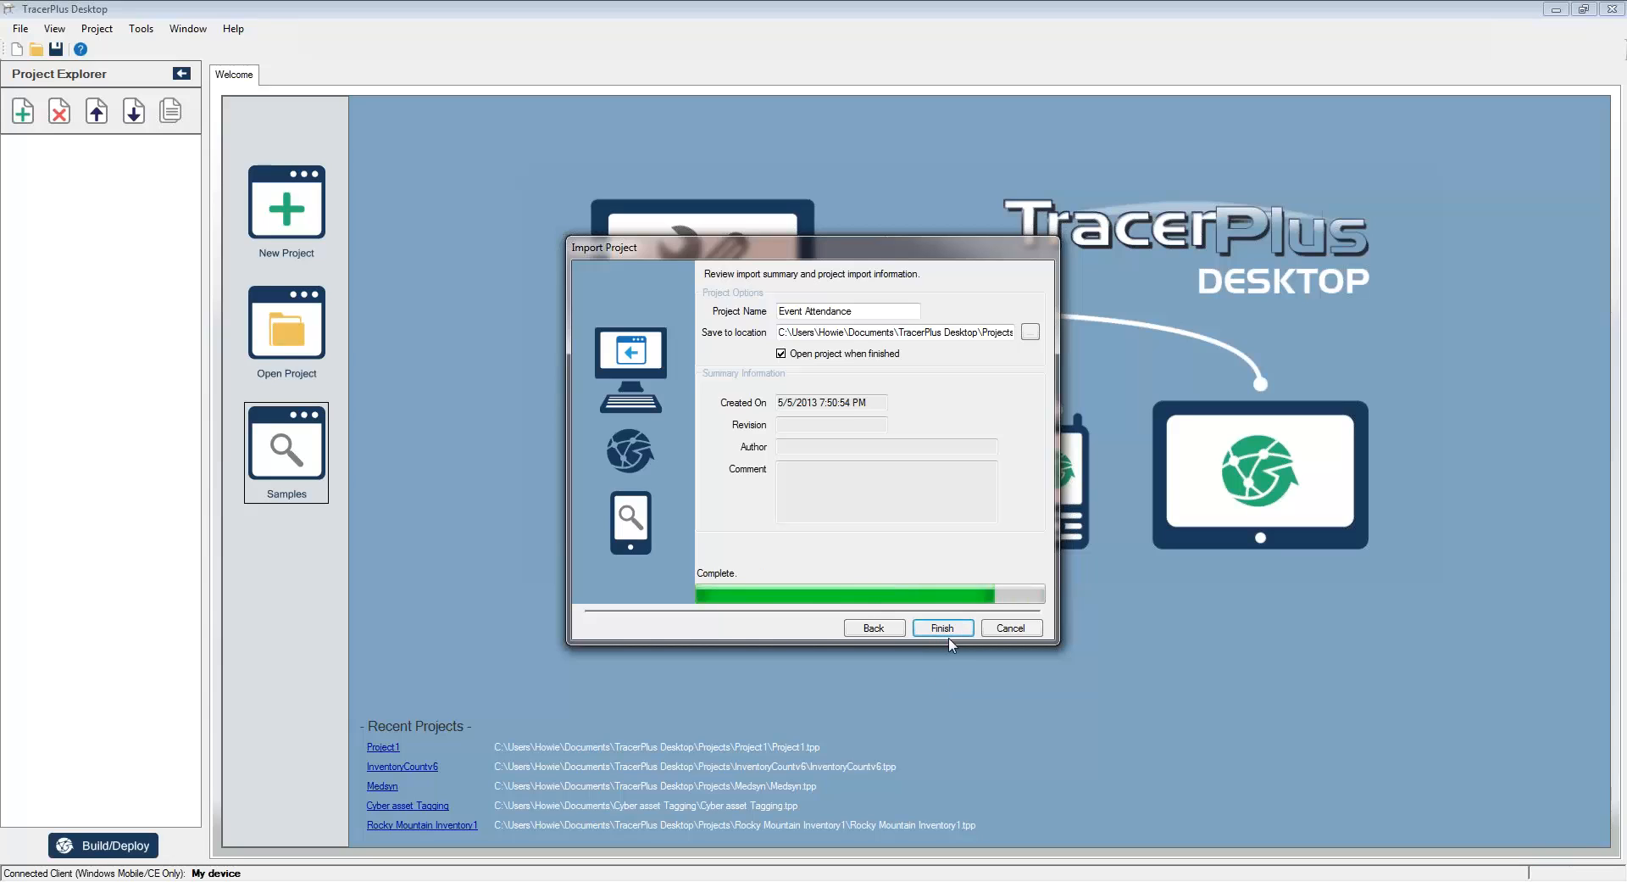
left_click(957, 634)
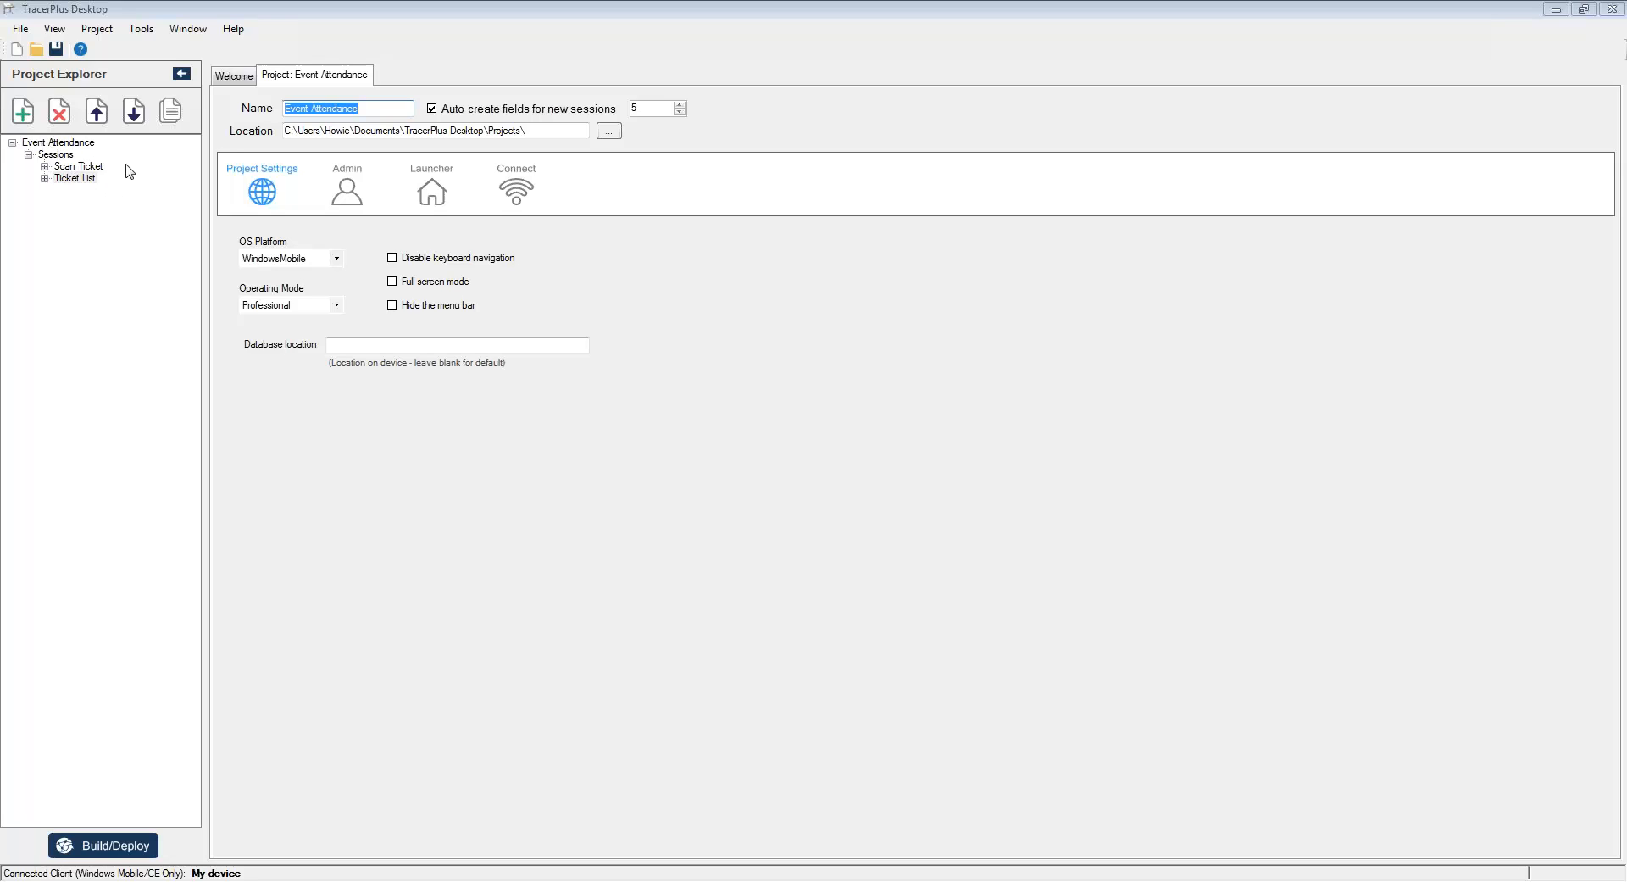
Step: Open the Scan Ticket session of the Event Attendance project in the Form Designer
left_click(78, 166)
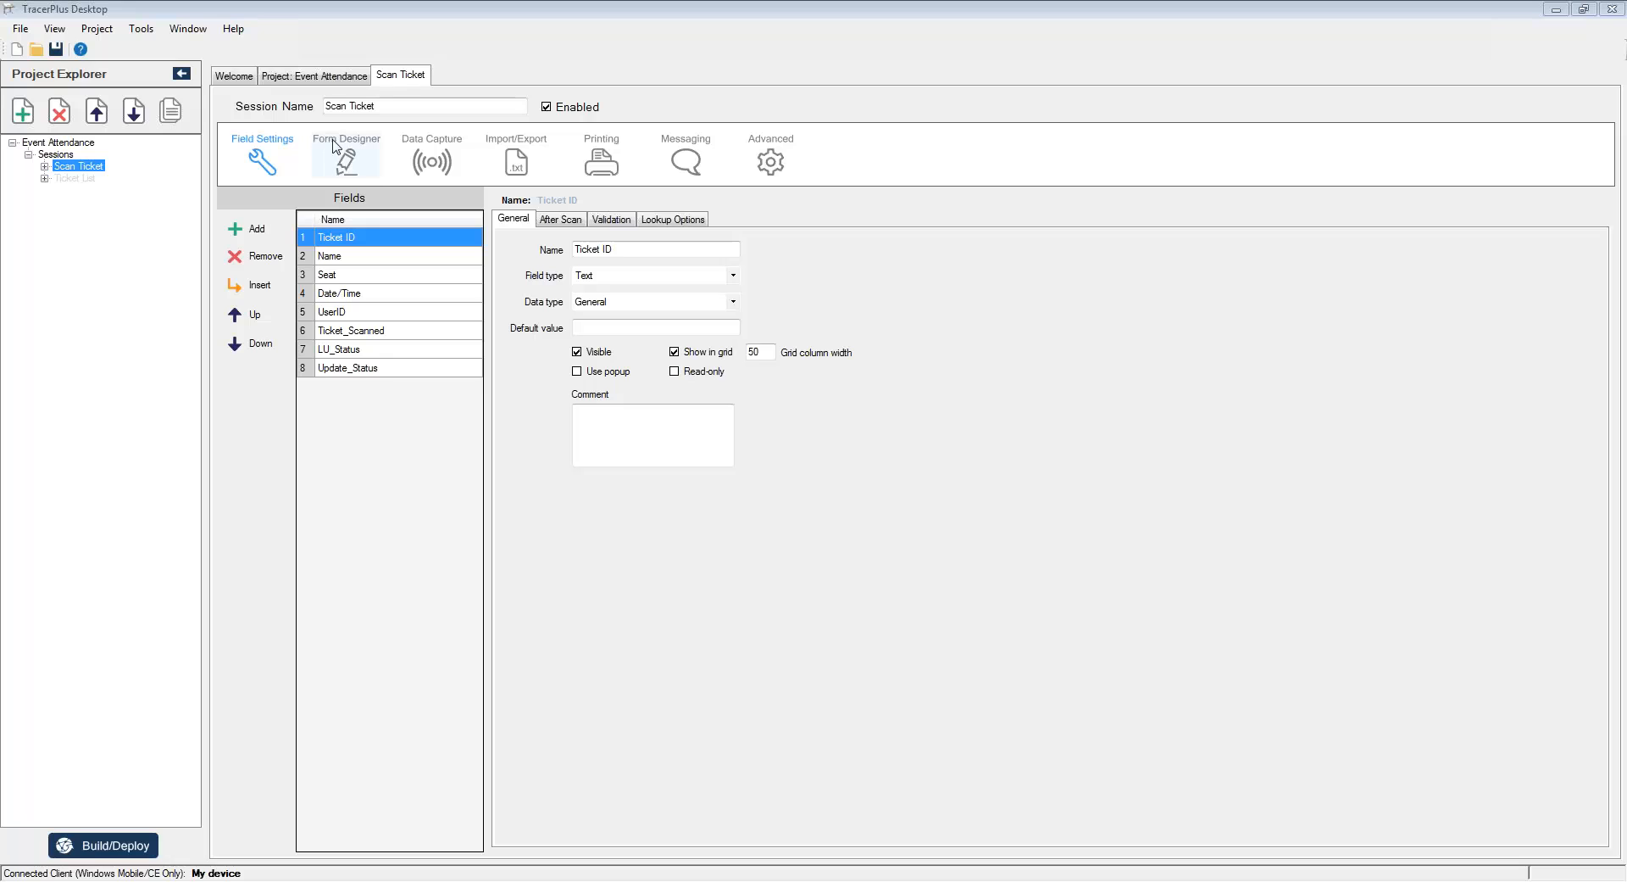
left_click(335, 149)
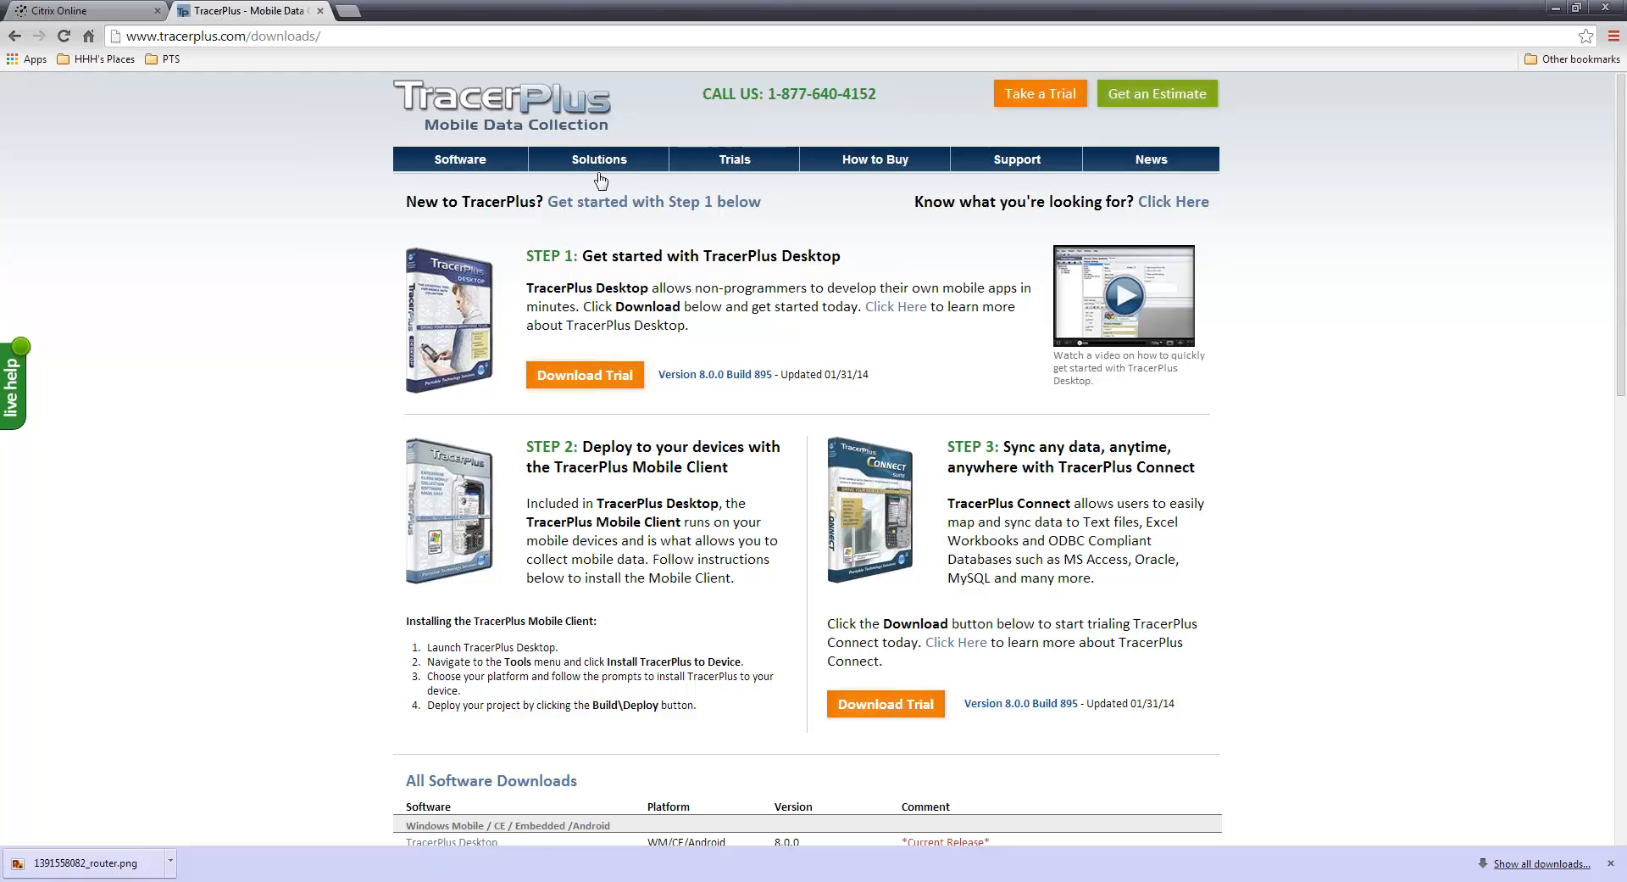
Step: Examine the Asset Tracking category of ready-made mobile solutions on the TracerPlus website
mouse_move(593, 160)
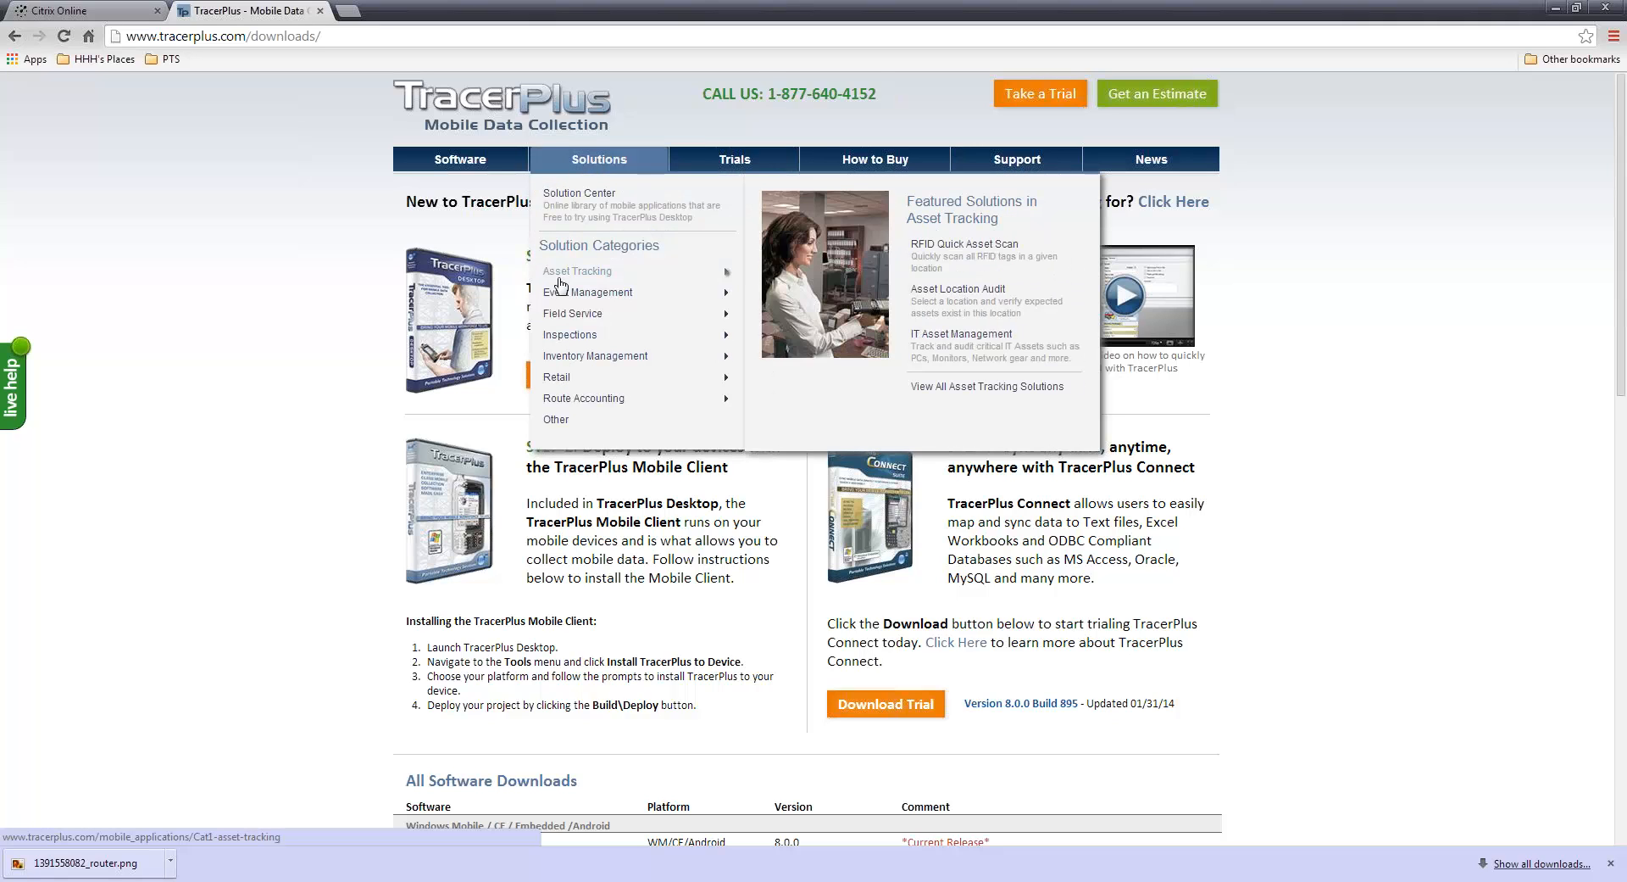
mouse_move(559, 297)
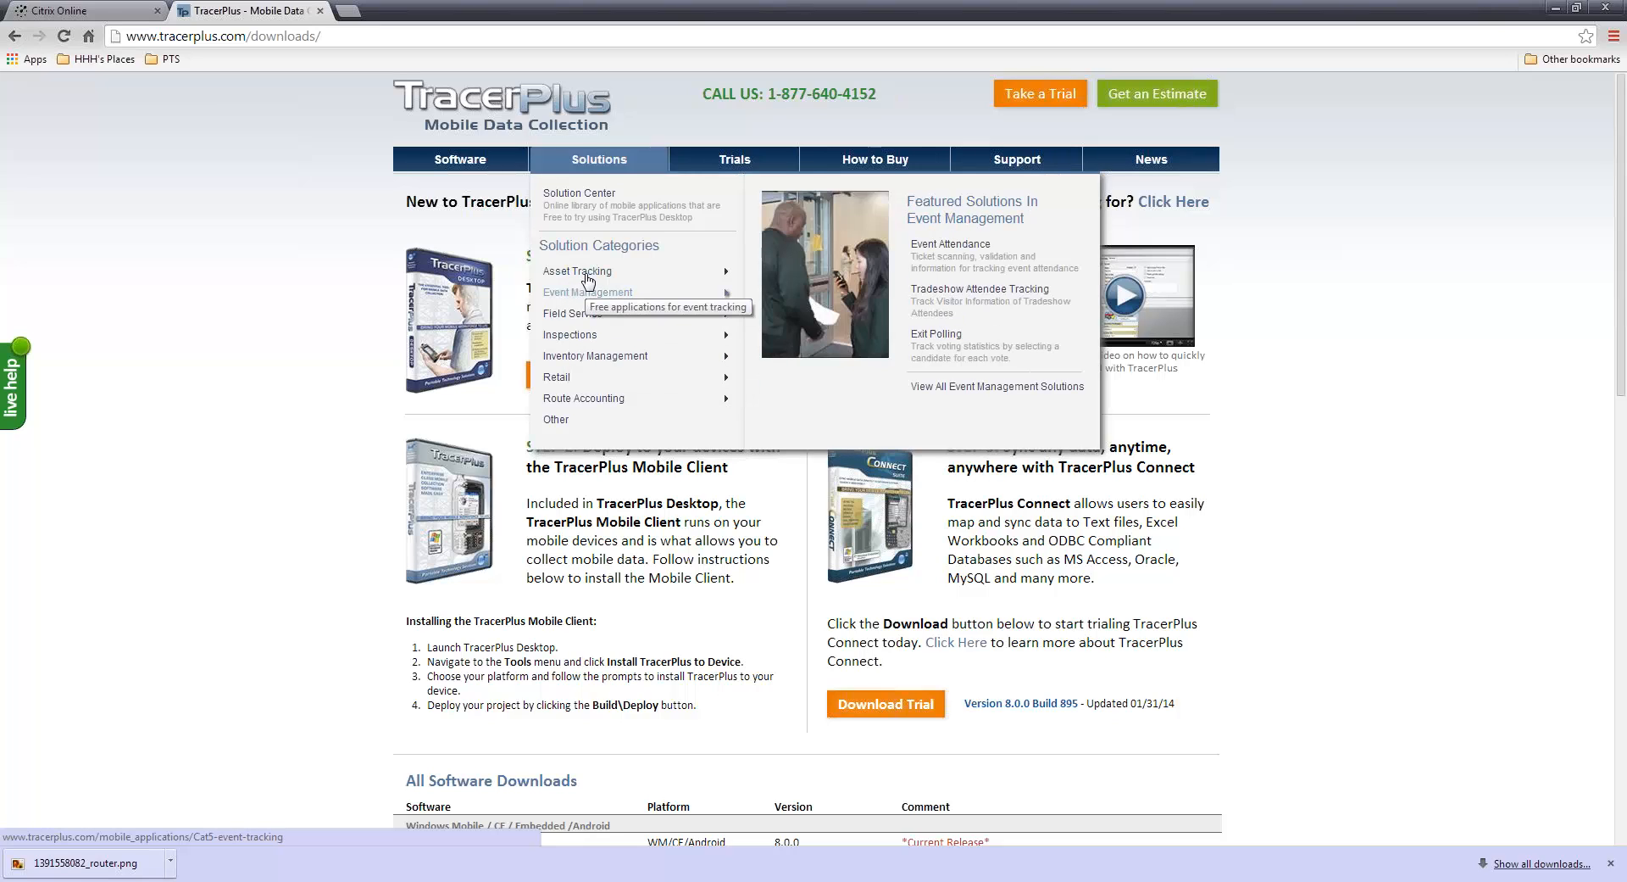
left_click(588, 279)
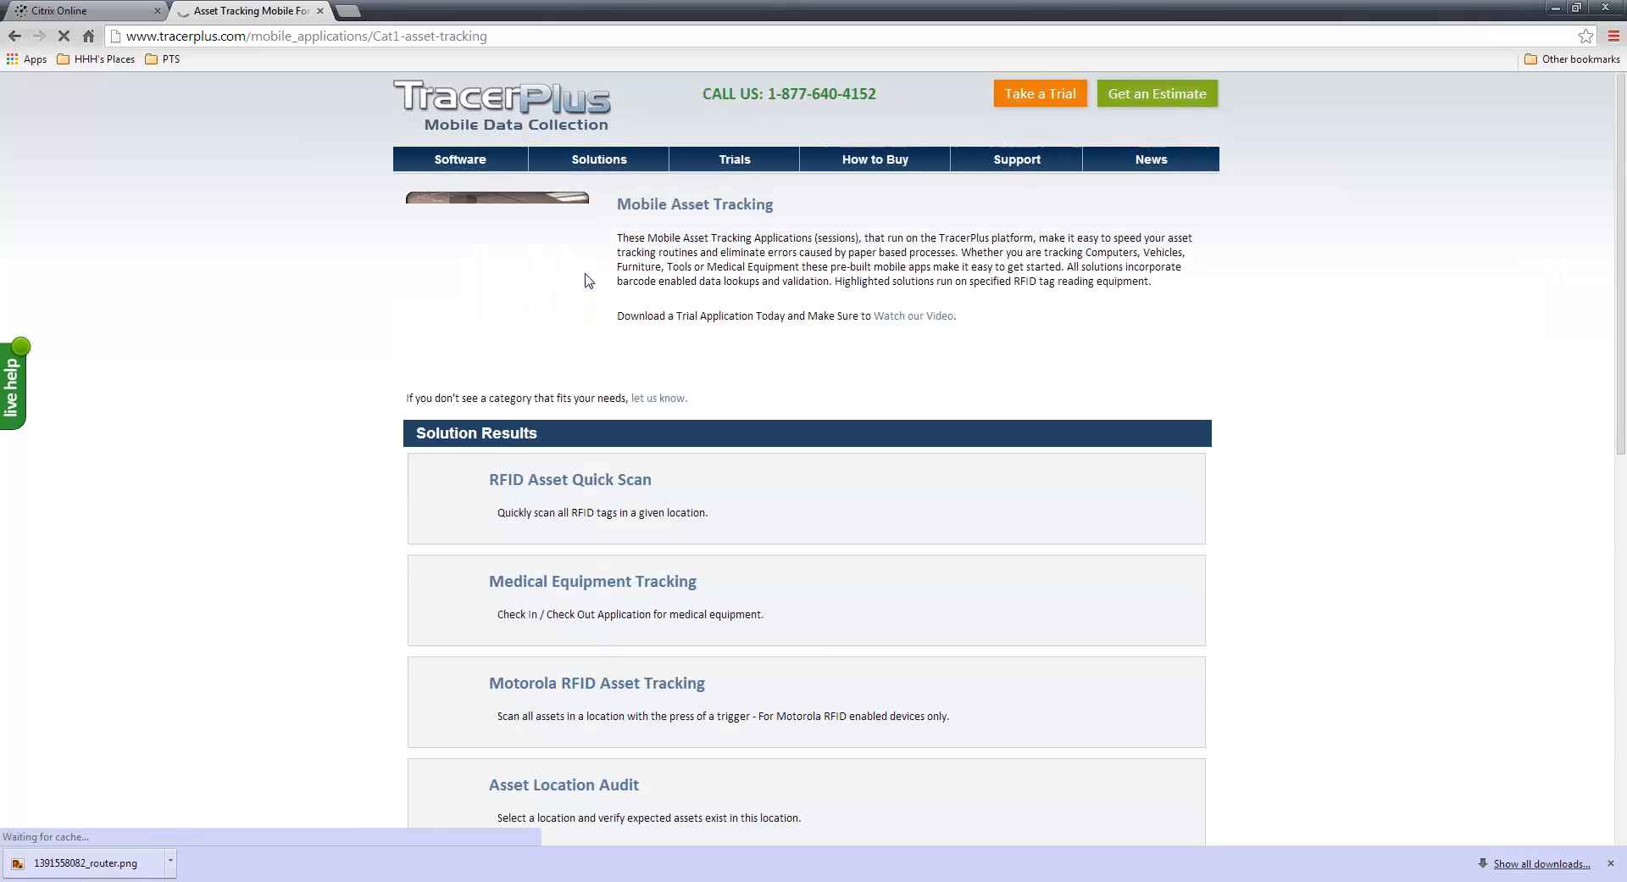
scroll(525, 369, "down", 6)
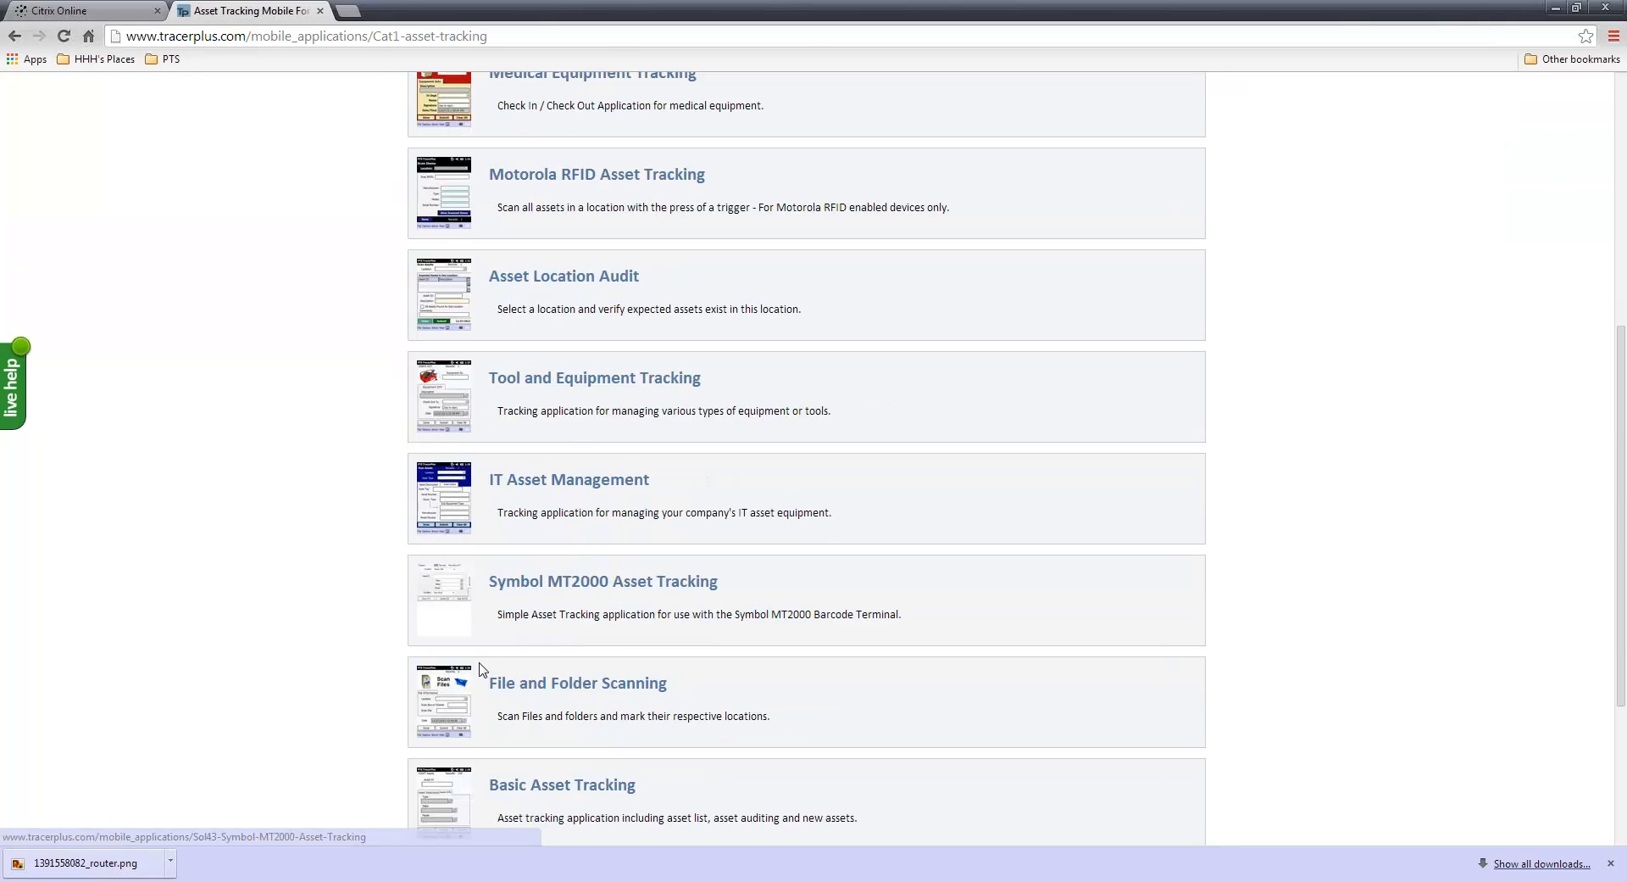
scroll(488, 670, "down", 3)
scroll(585, 509, "up", 5)
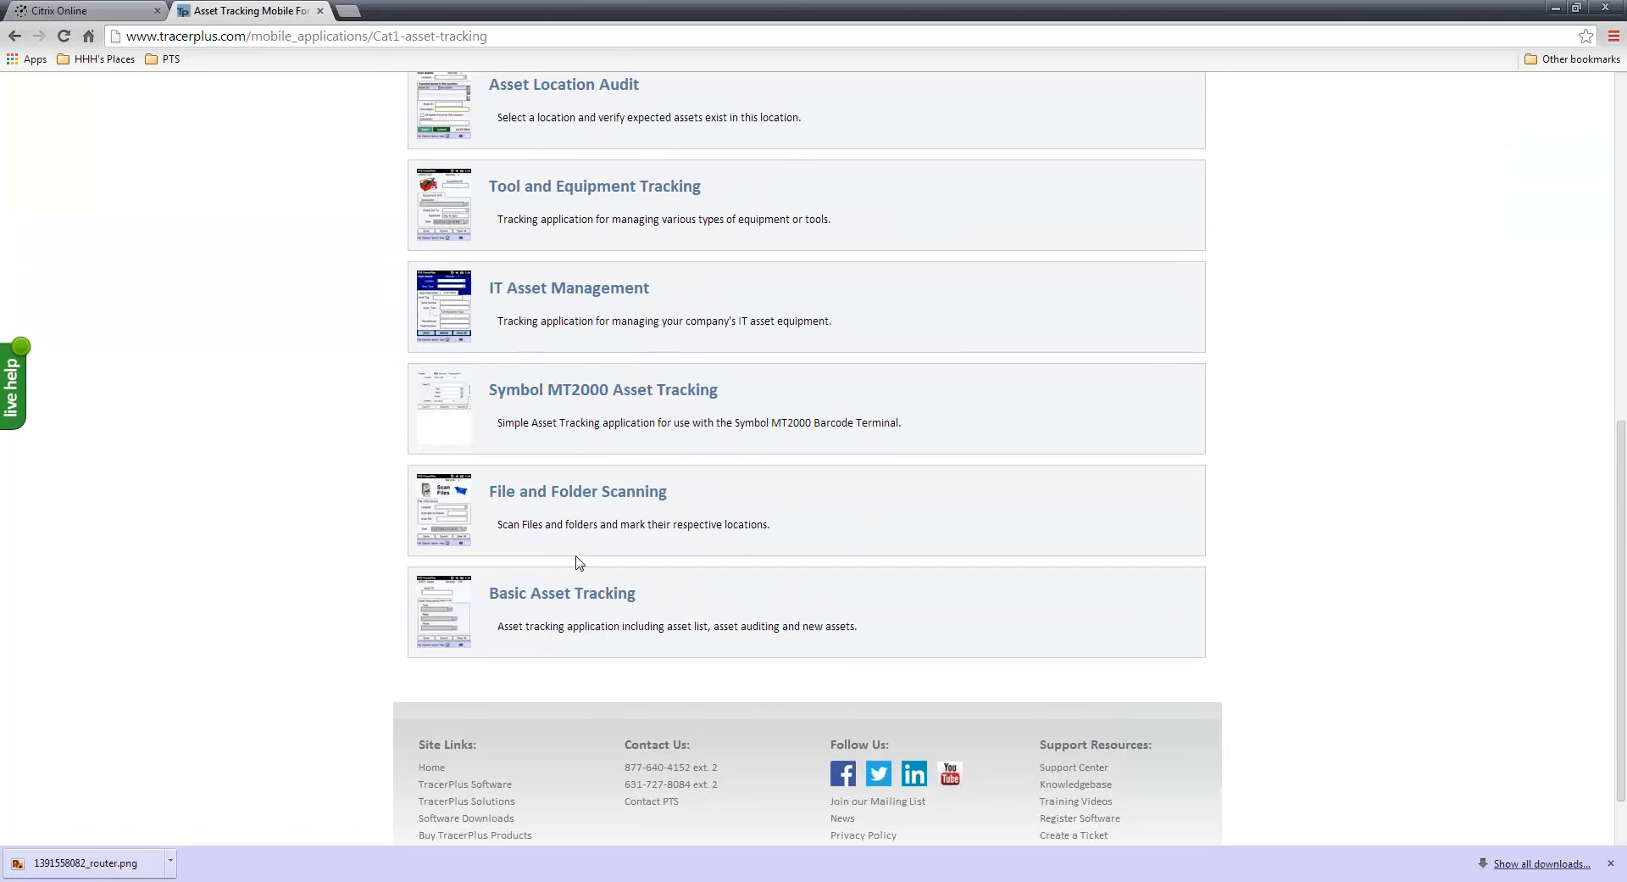
scroll(576, 551, "up", 5)
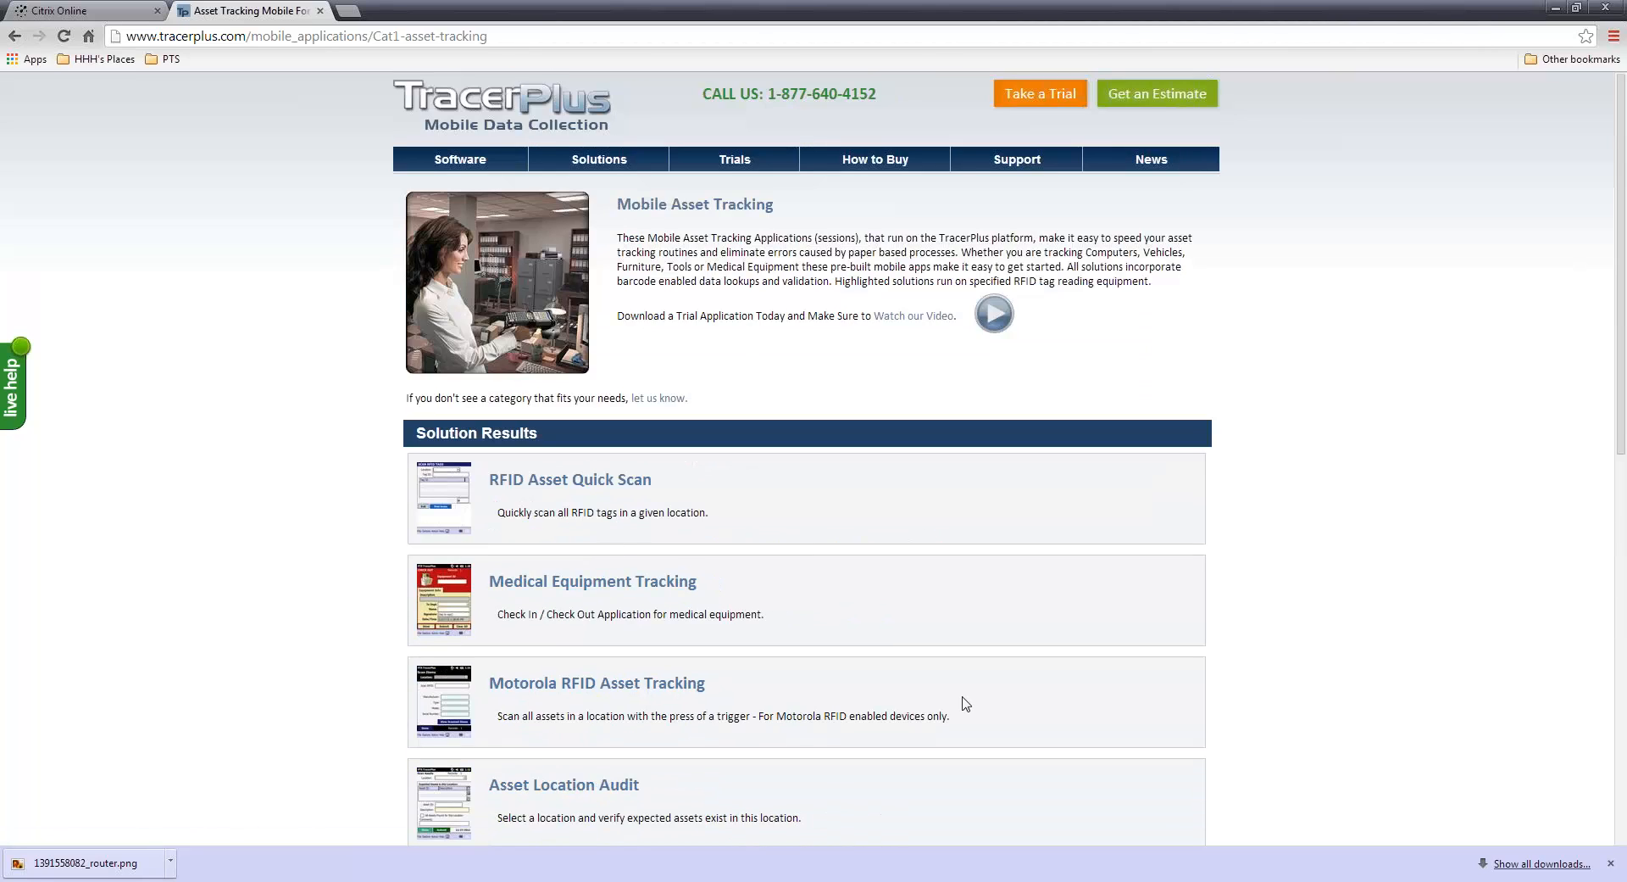
Step: Switch to TracerPlus Desktop, open the build and deploy options, and examine the connection options offered for the Android platform
key("alt+Tab")
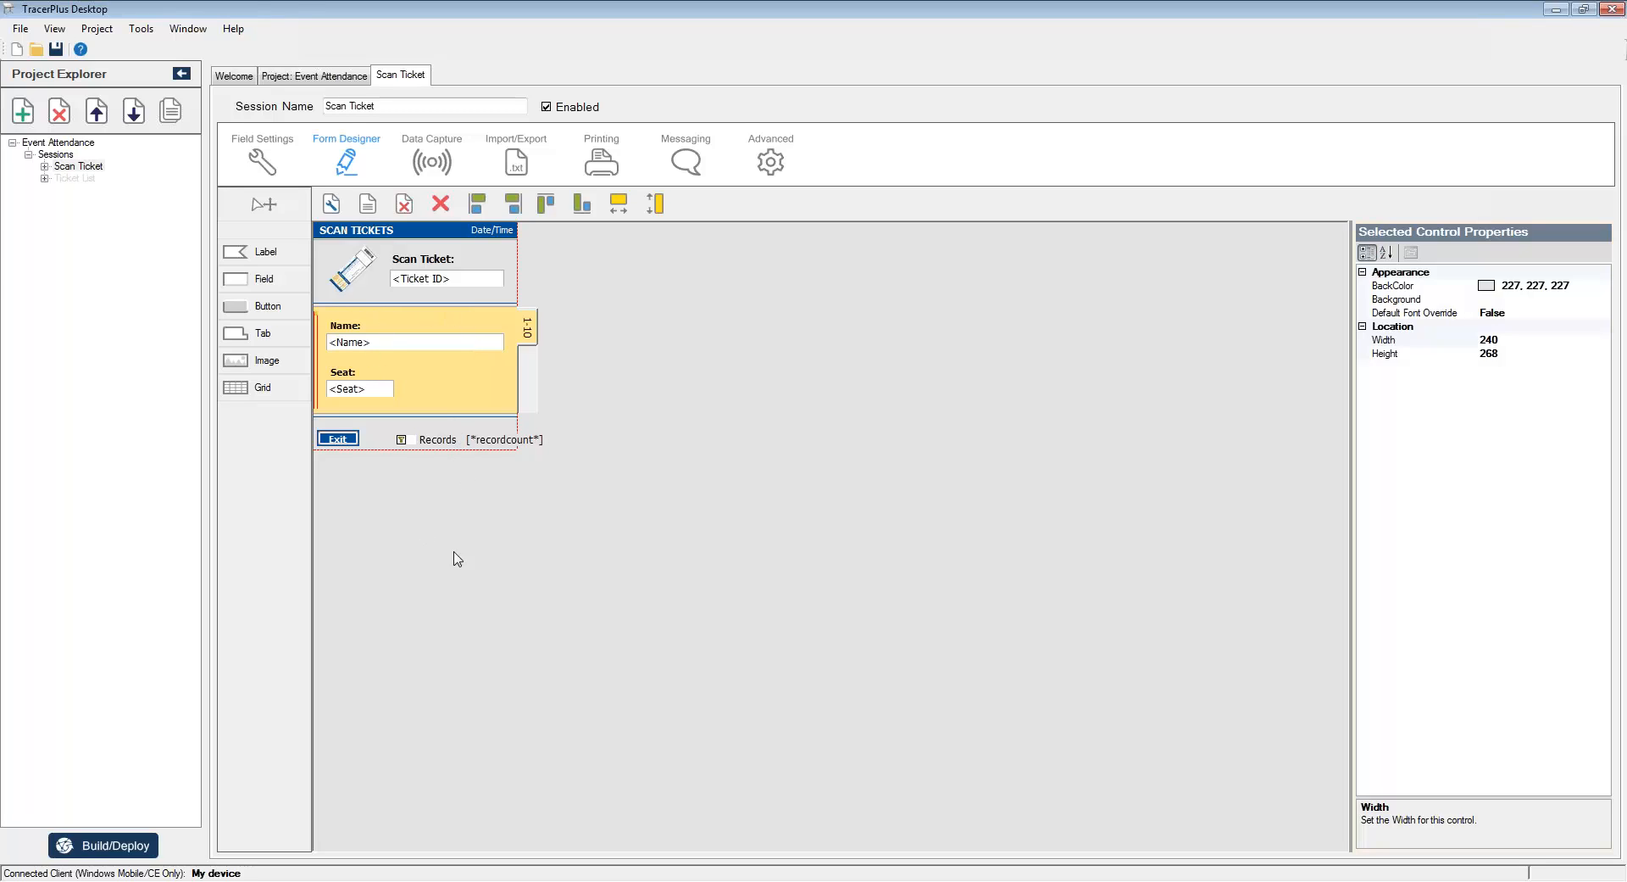
left_click(117, 848)
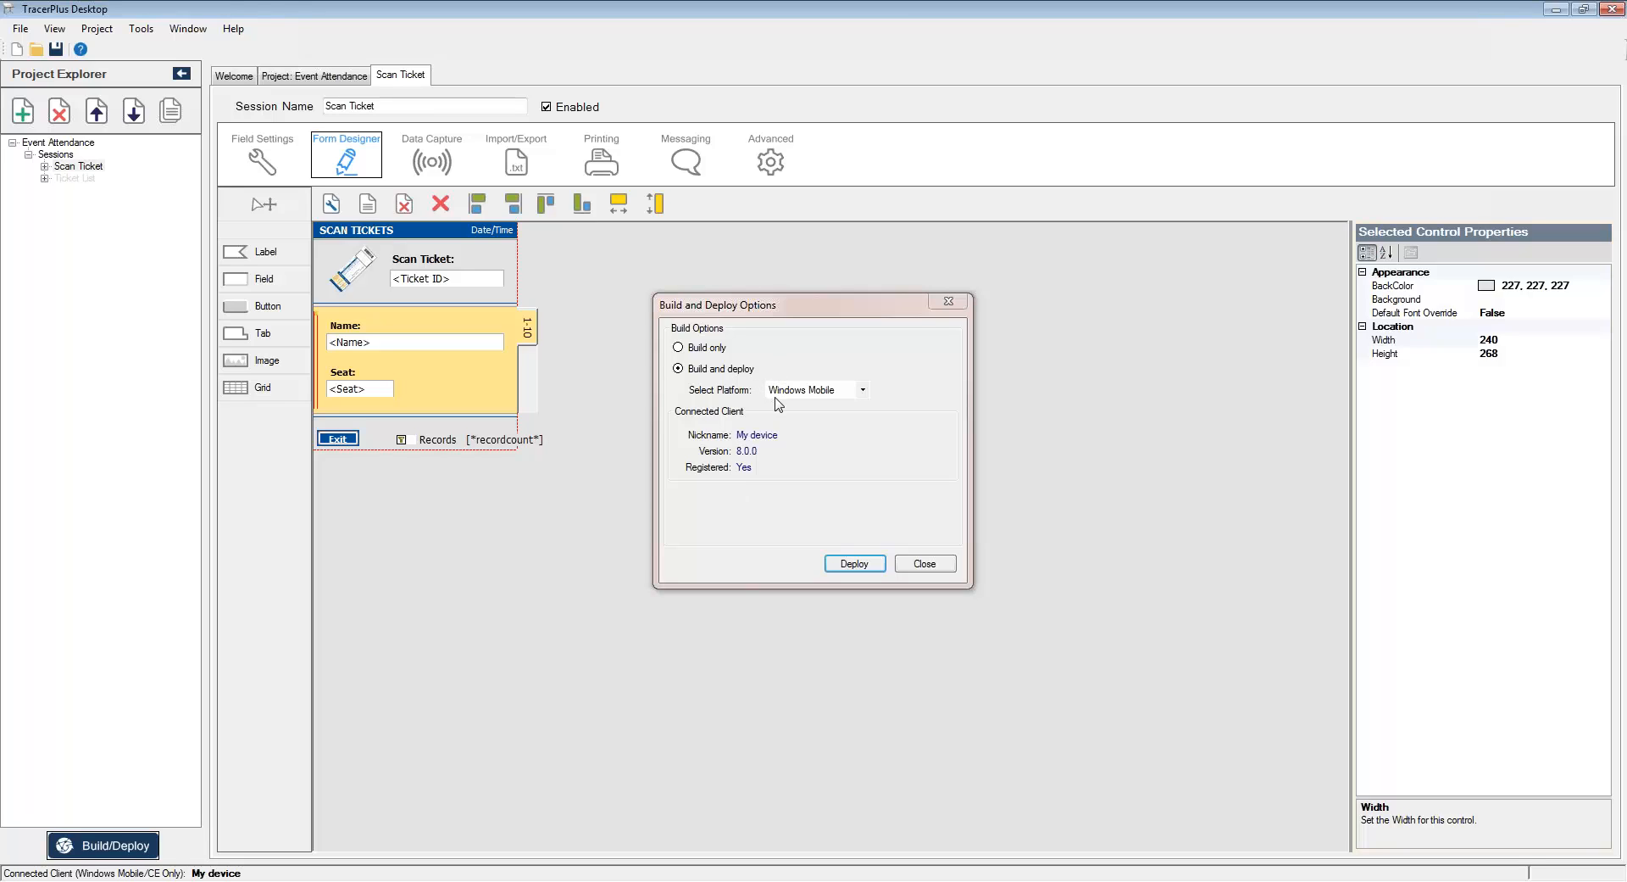
left_click(863, 391)
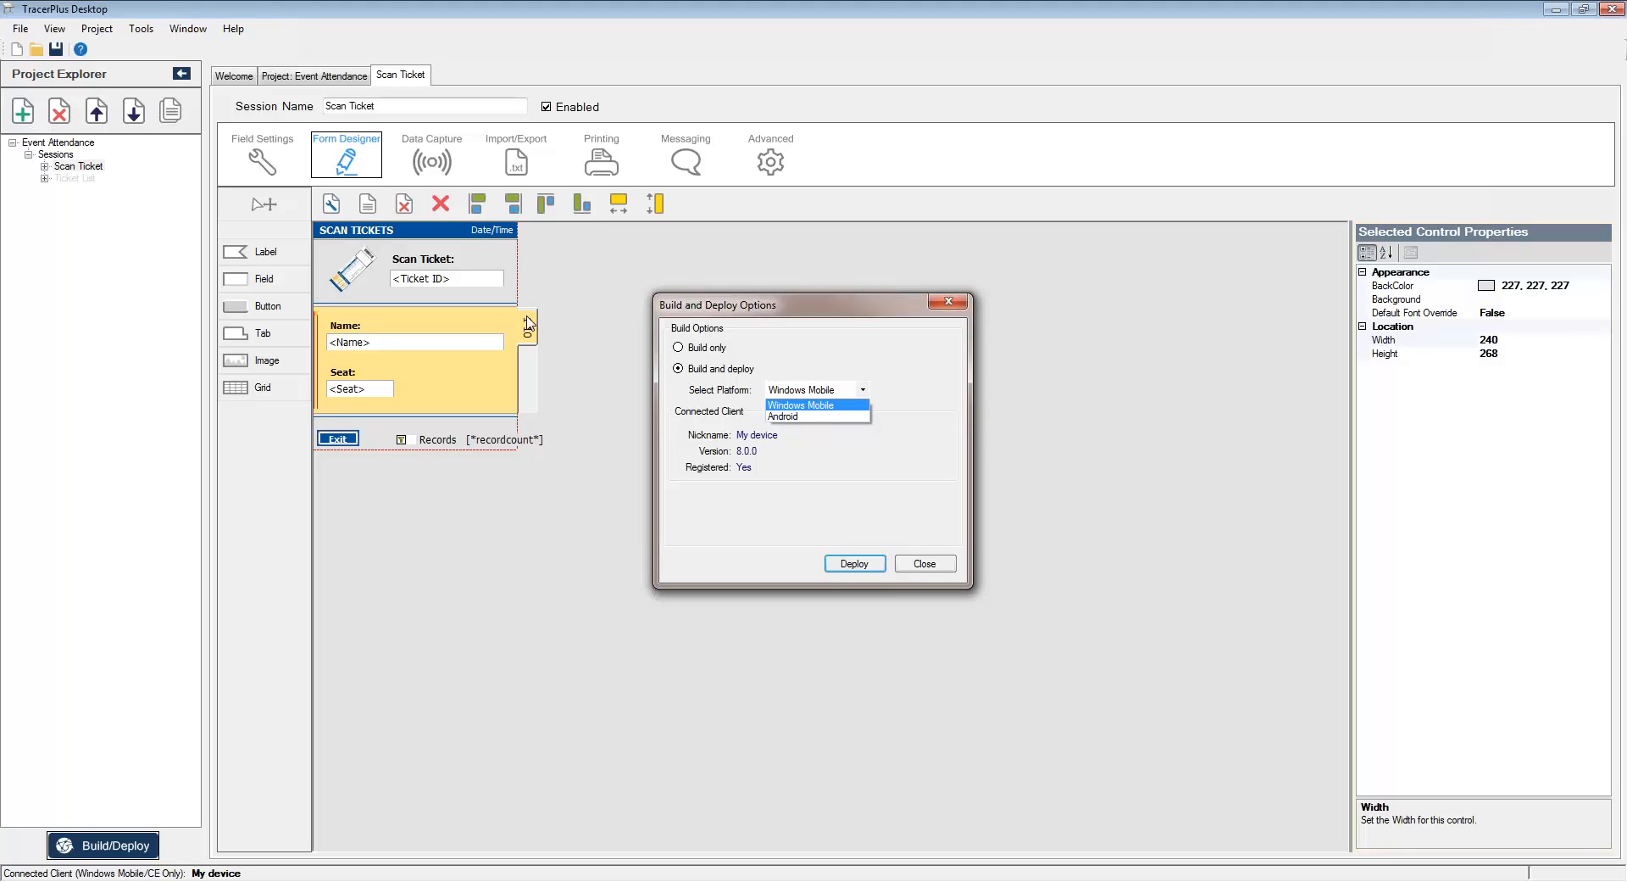
left_click(773, 416)
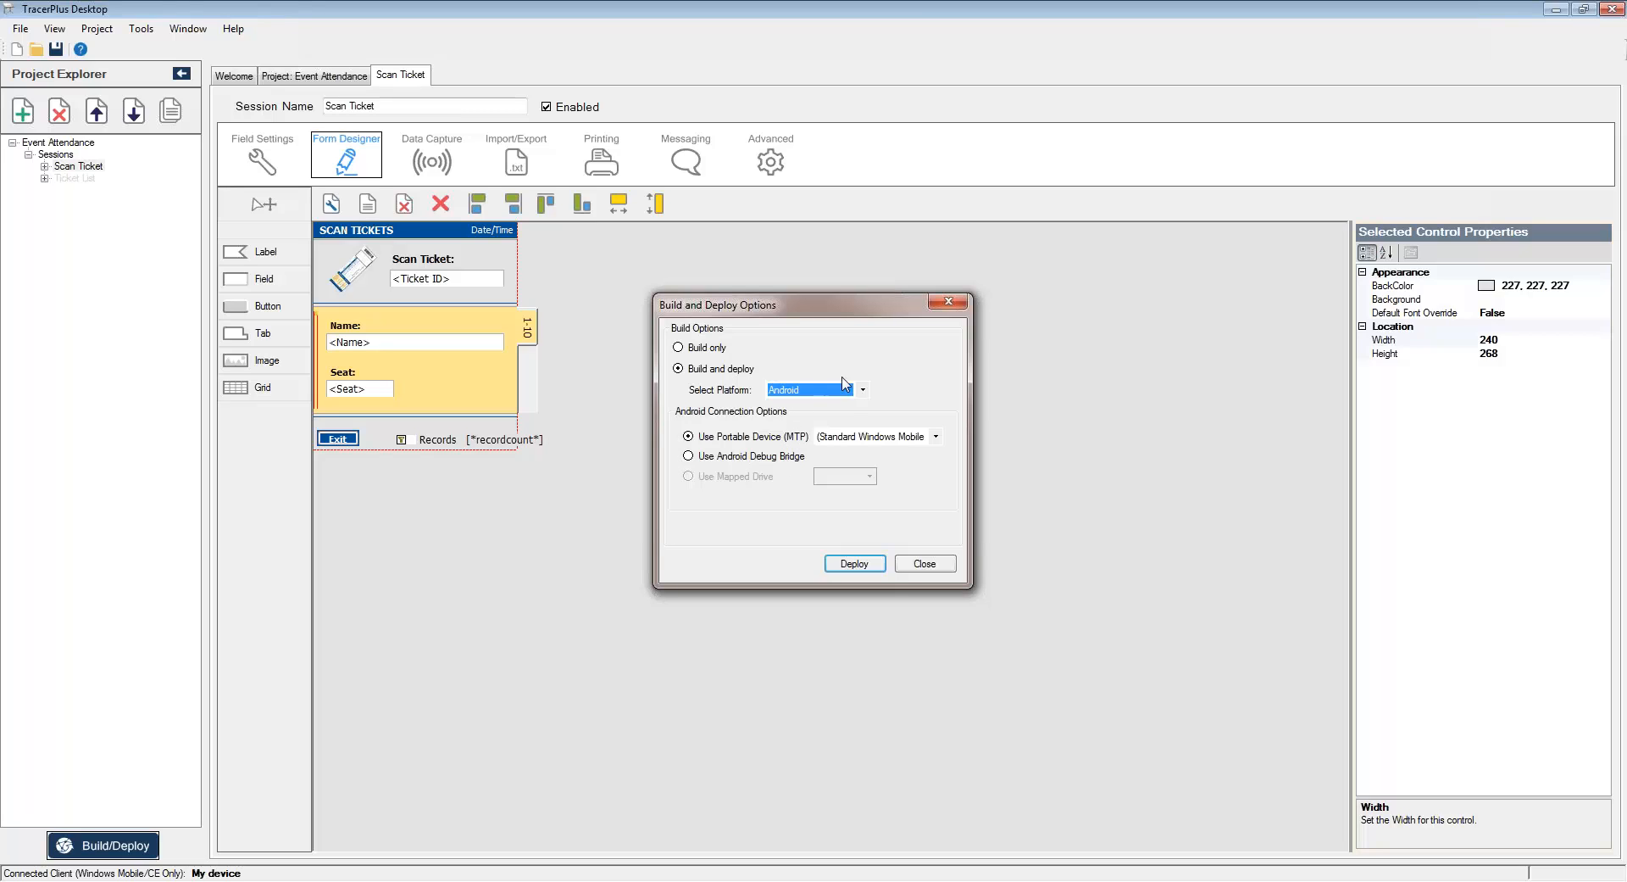
Step: Select Windows Mobile as the platform, bring up the MyMobiler device view, and deploy the Event Attendance project to the connected device
left_click(865, 390)
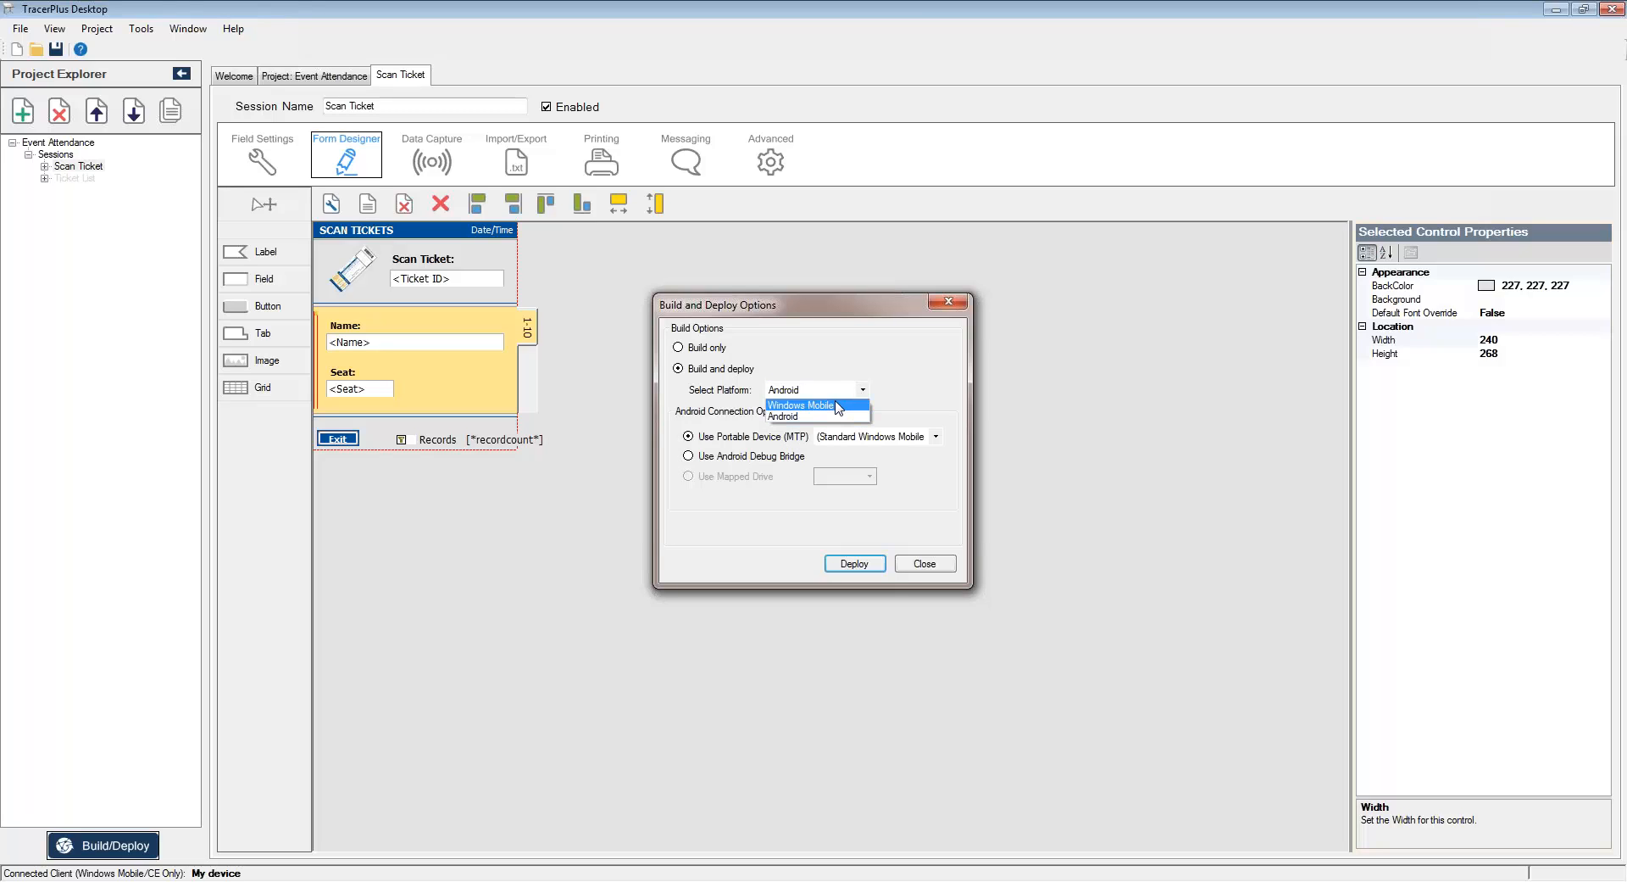
left_click(837, 406)
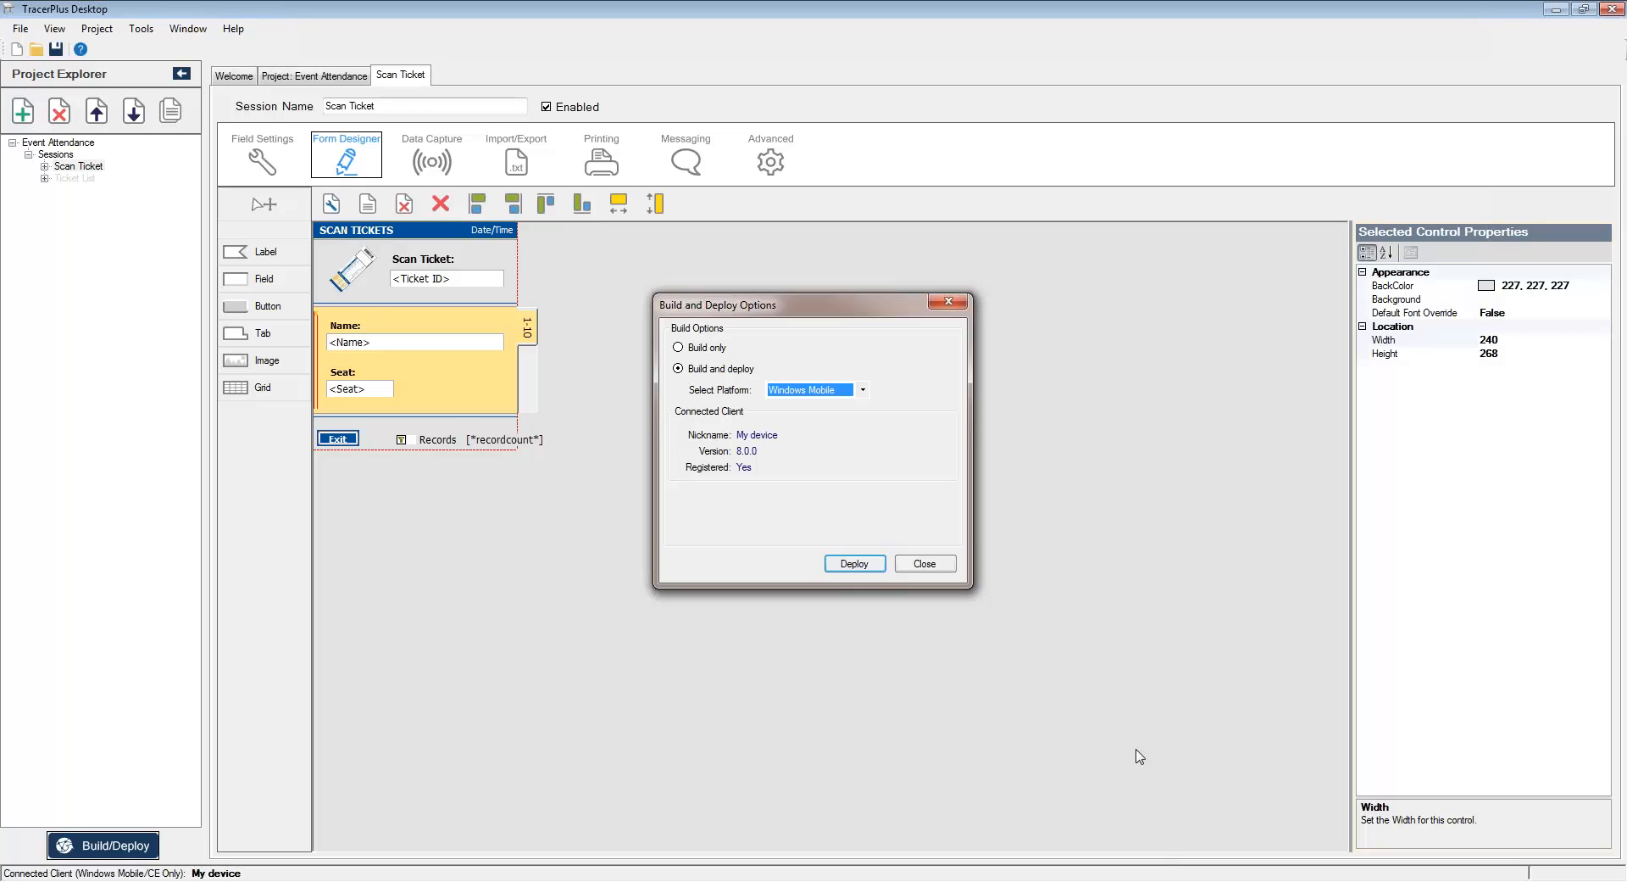
left_click(1129, 881)
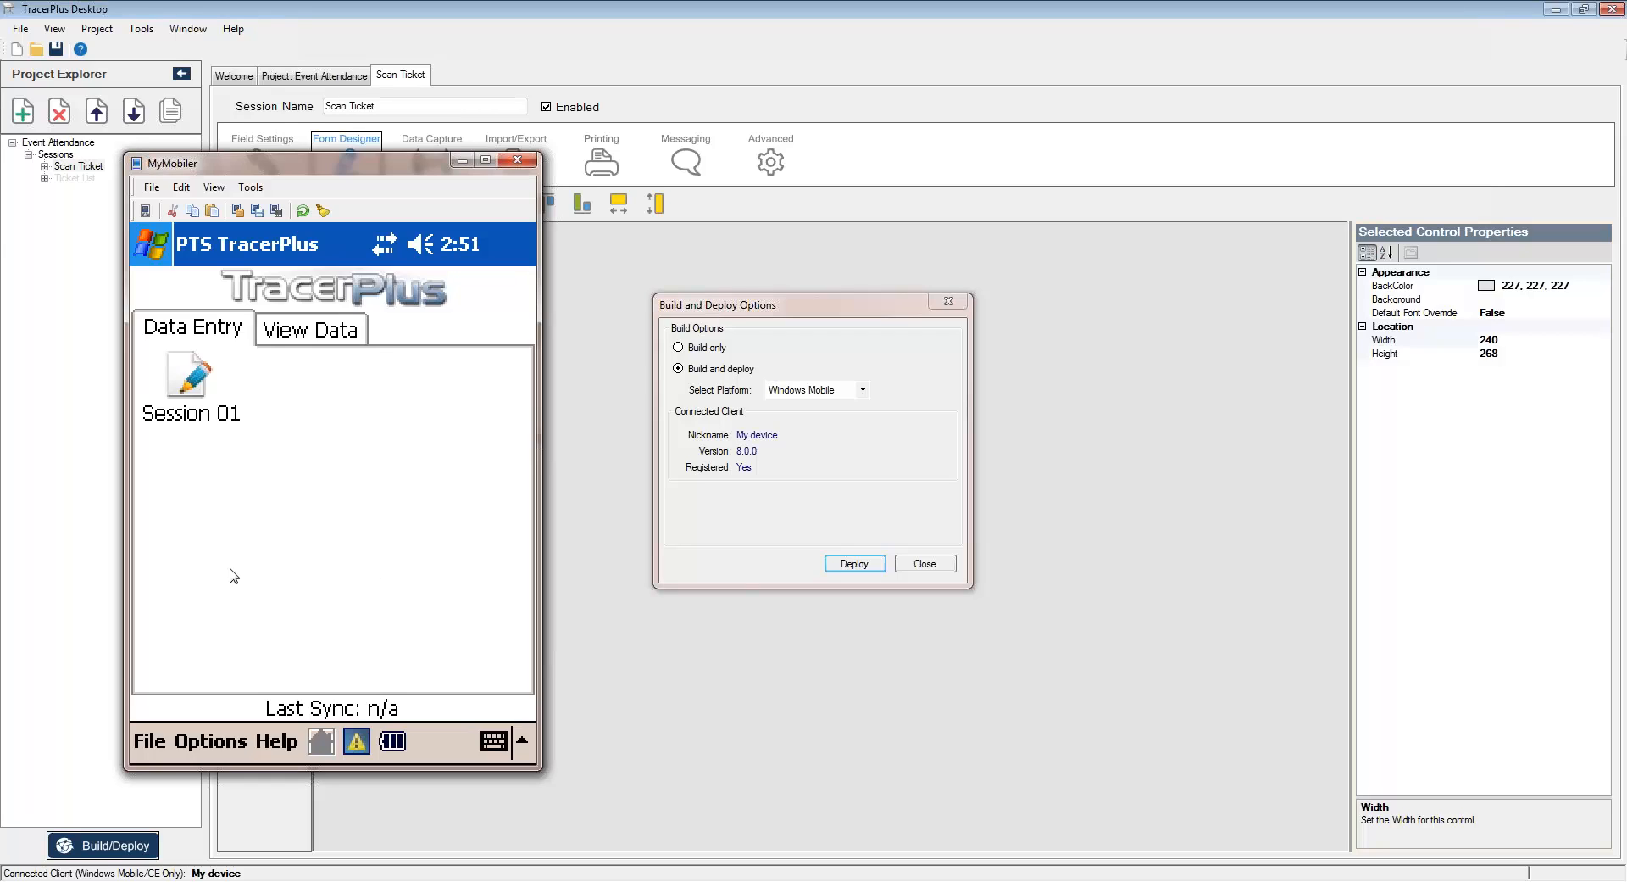
left_click(854, 563)
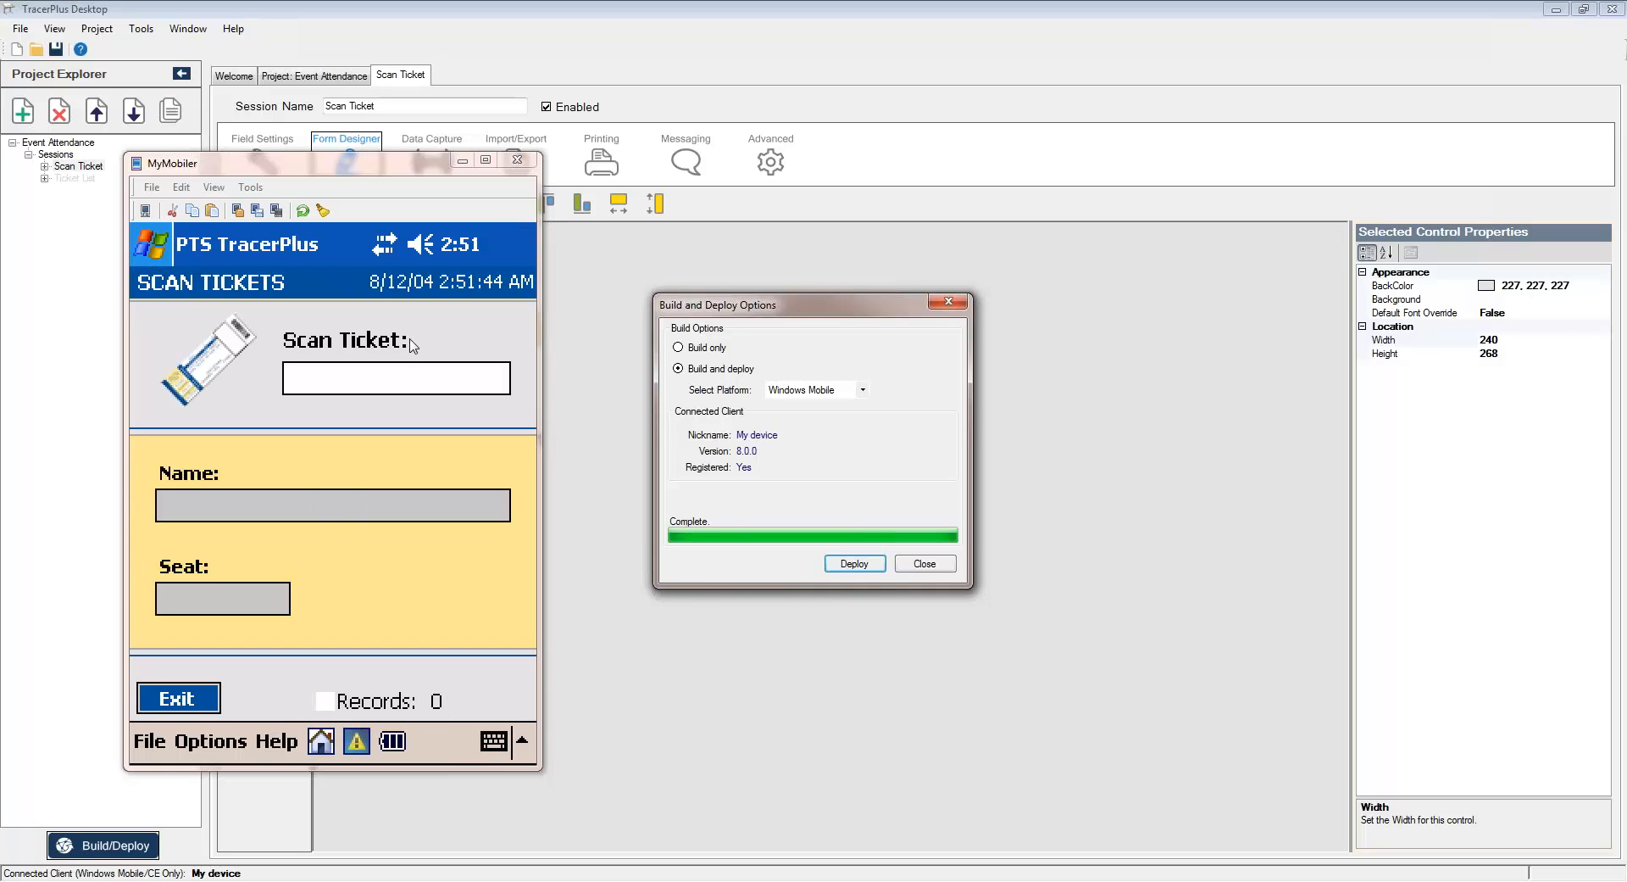
Step: Reopen the Scan Ticket session from the device's home screen to examine it, and put away the MyMobiler view and deploy dialog
left_click(254, 161)
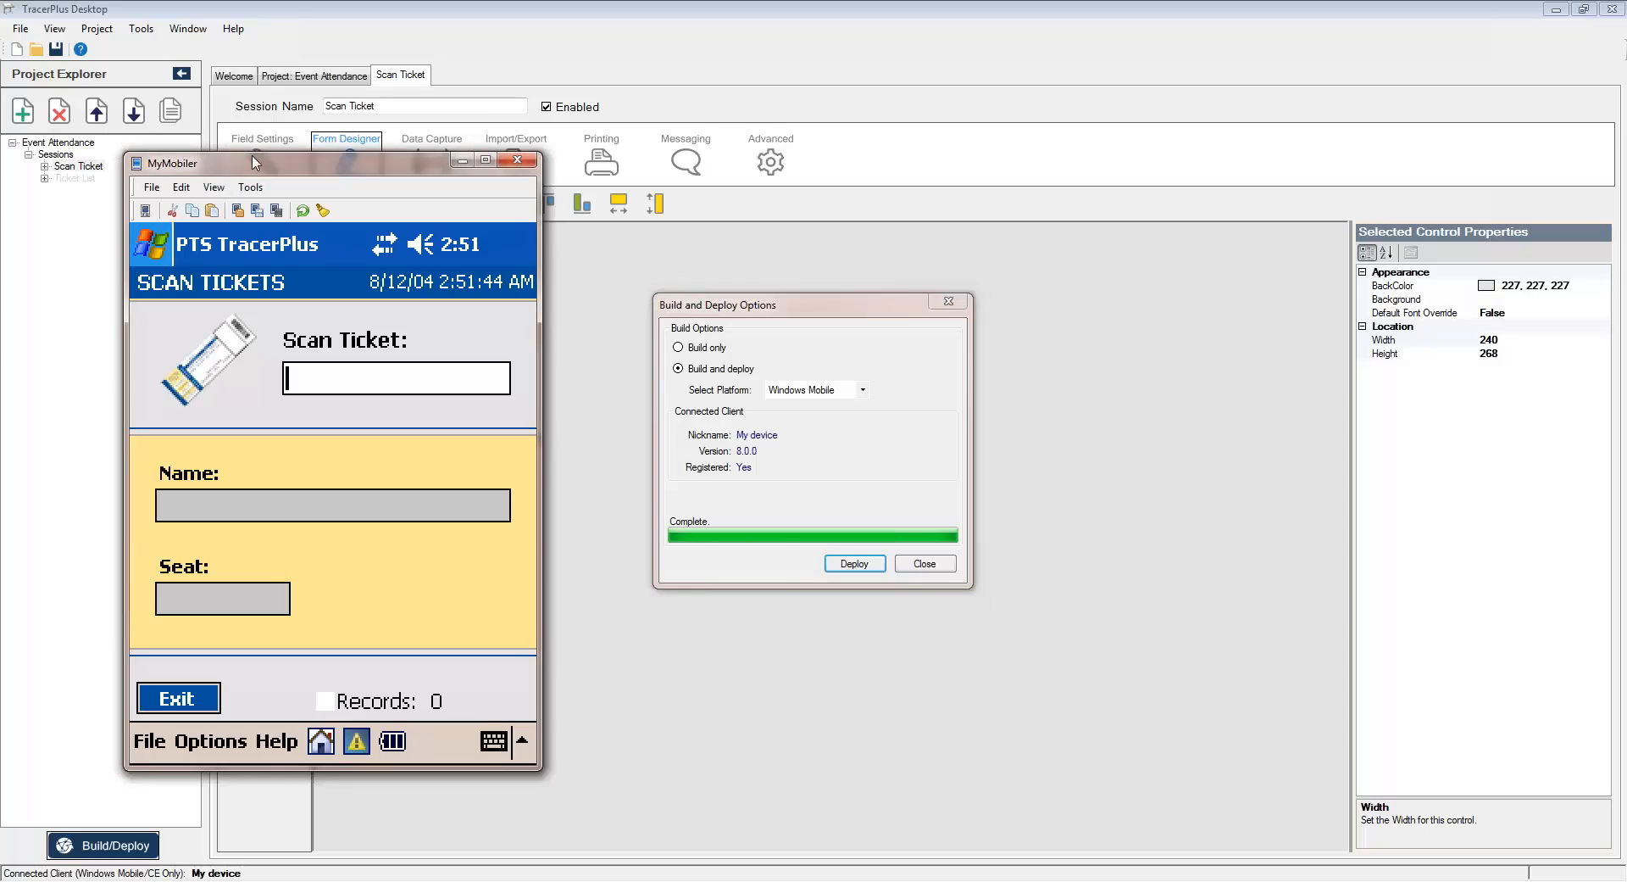
left_click_drag(254, 161, 637, 72)
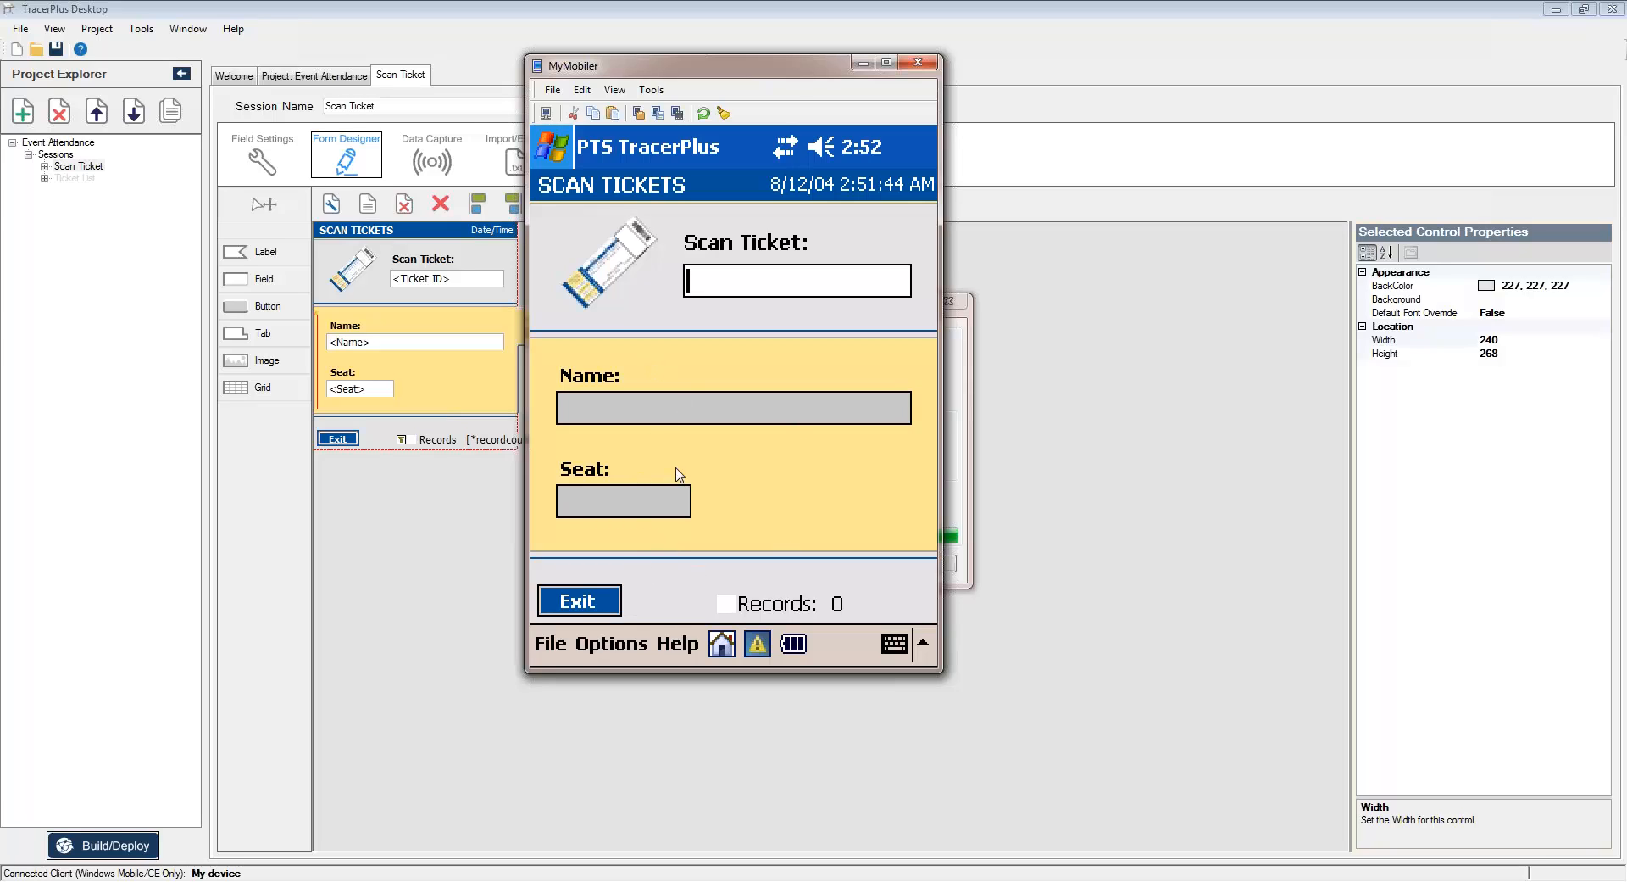
left_click(722, 645)
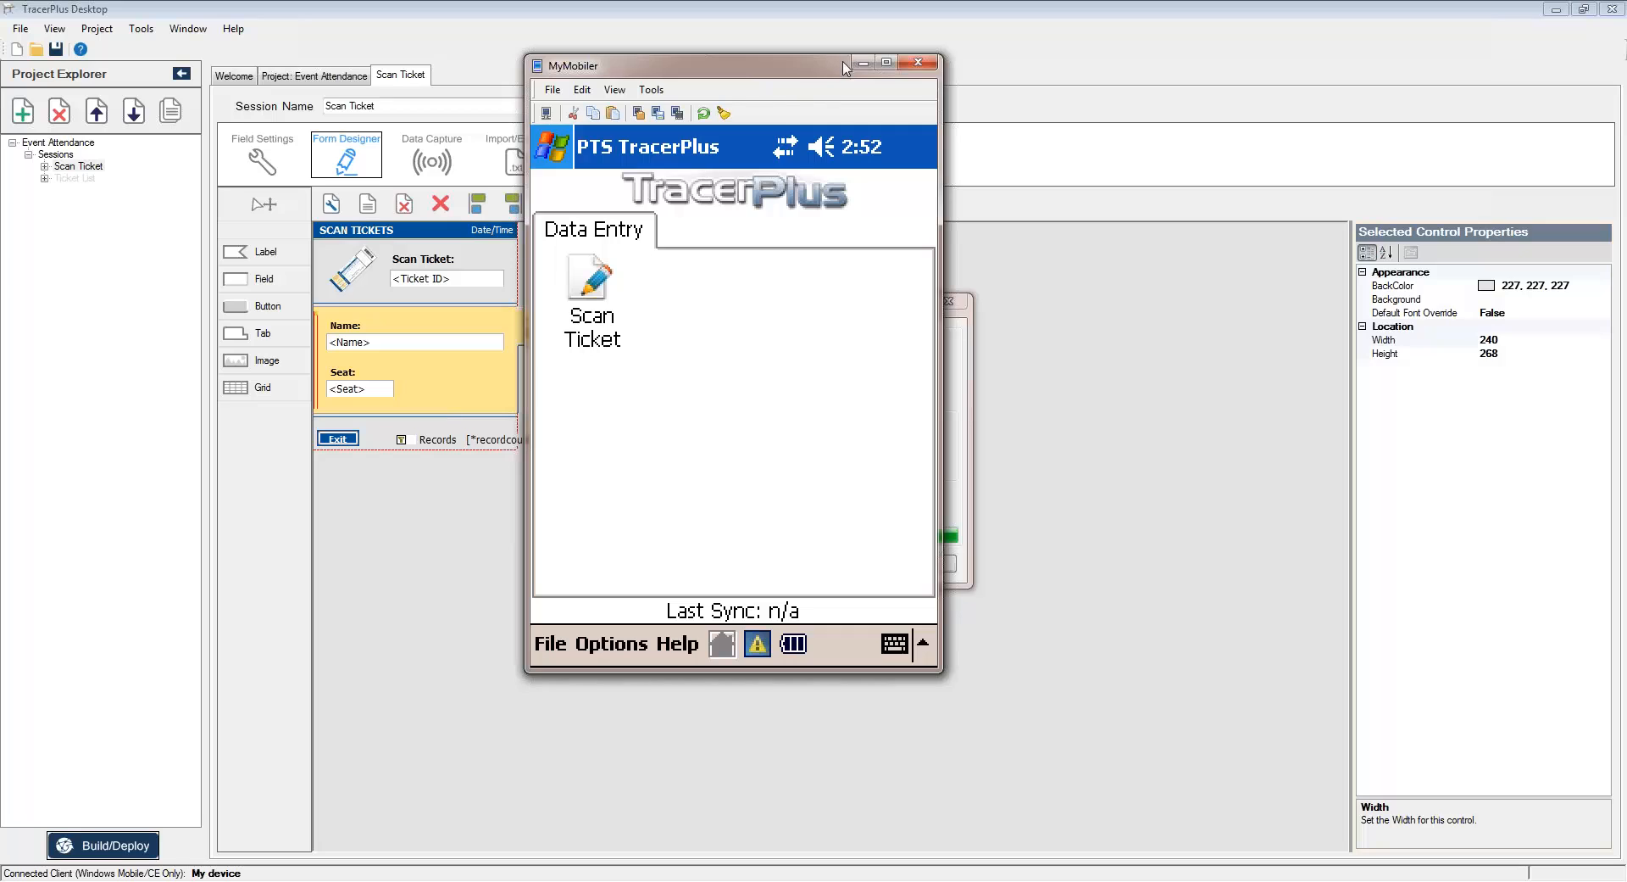
left_click(603, 294)
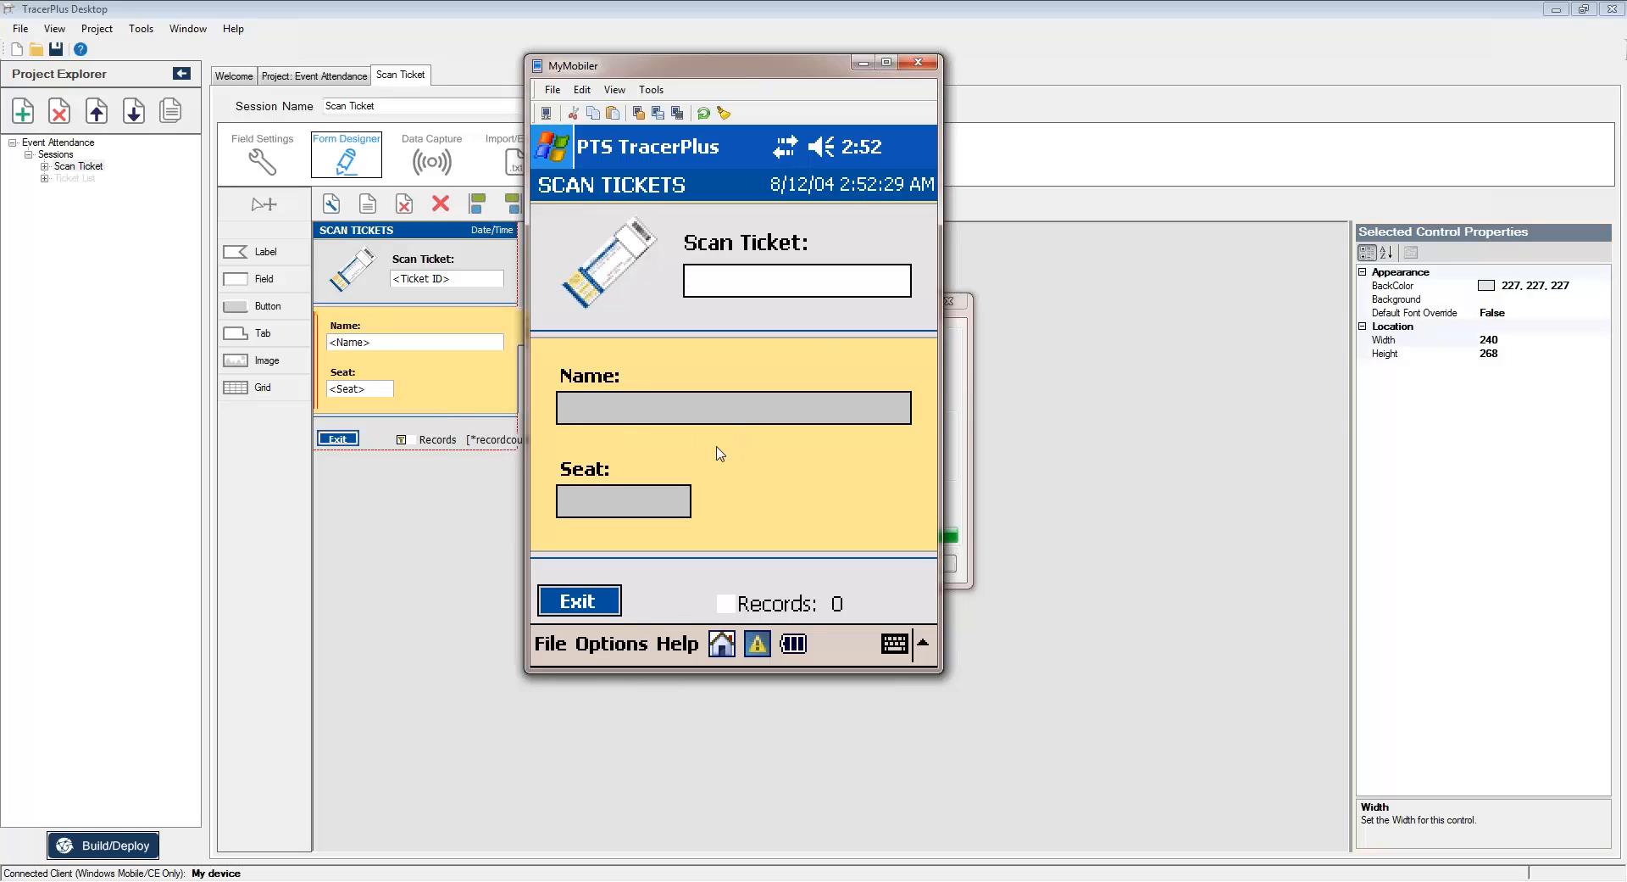
left_click(863, 63)
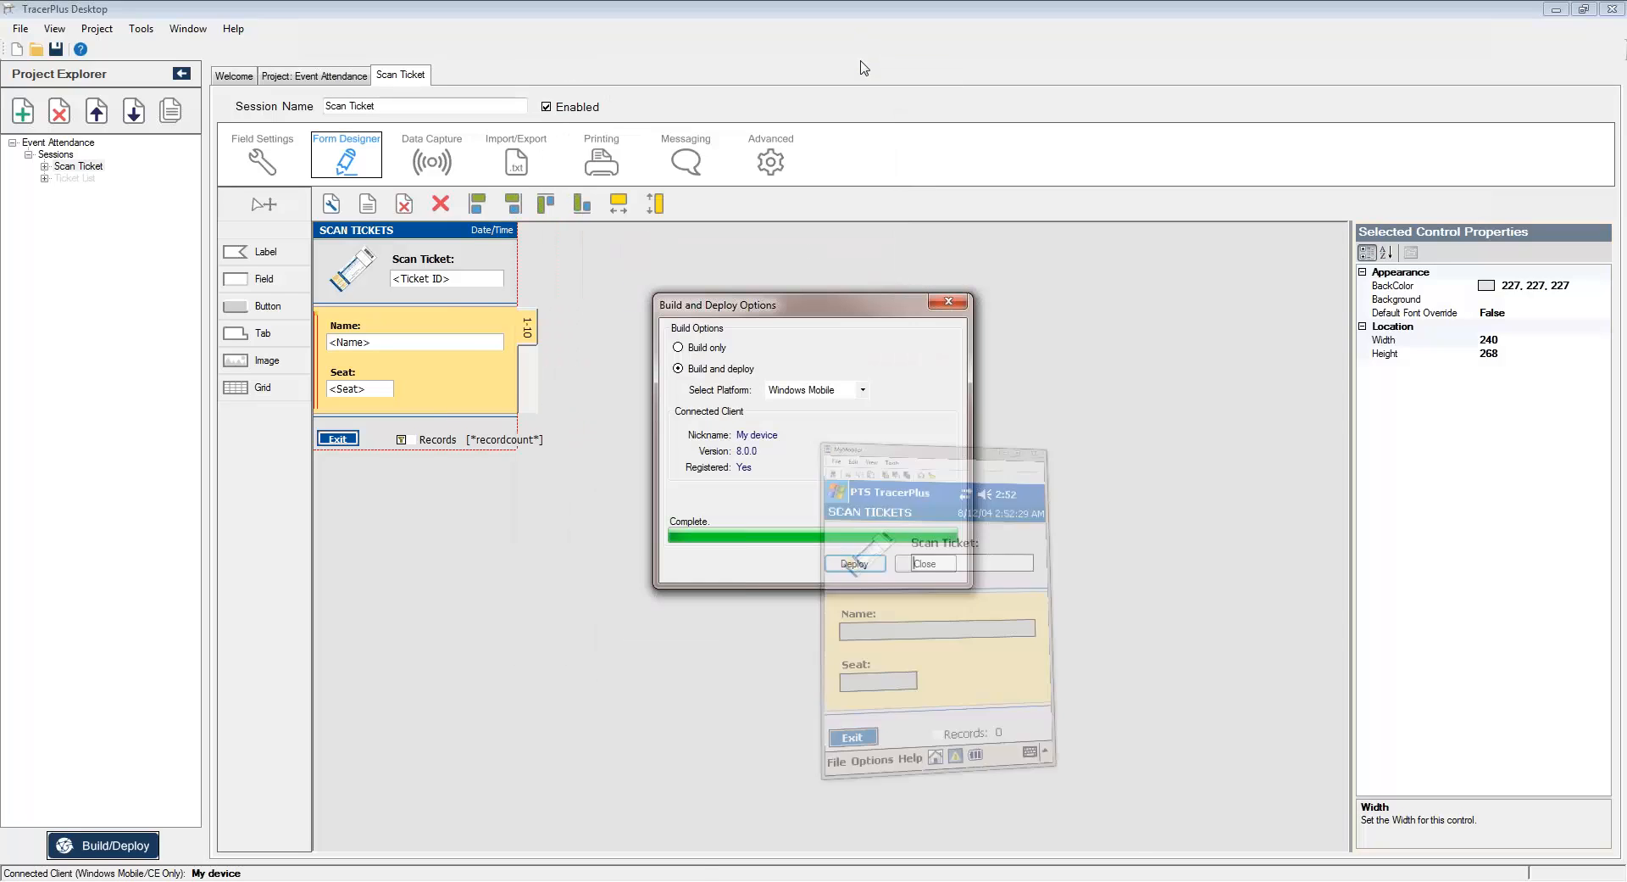
left_click(924, 562)
Step: Examine the lookup options of the Name field and the general settings of the Date/Time field in the Scan Ticket session
left_click(263, 160)
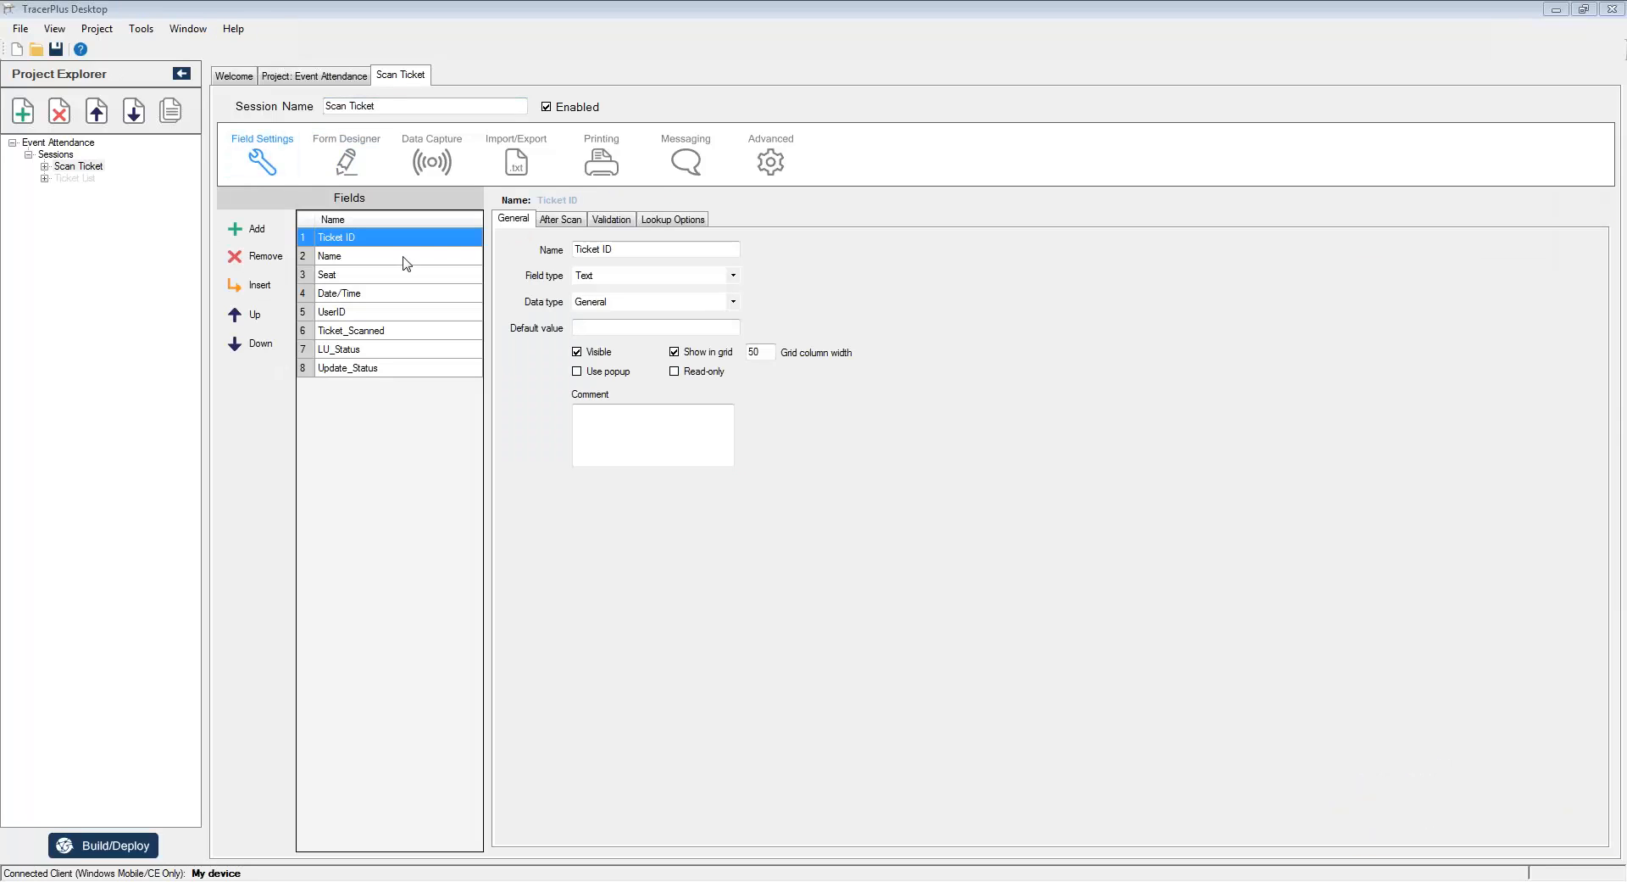
left_click(356, 258)
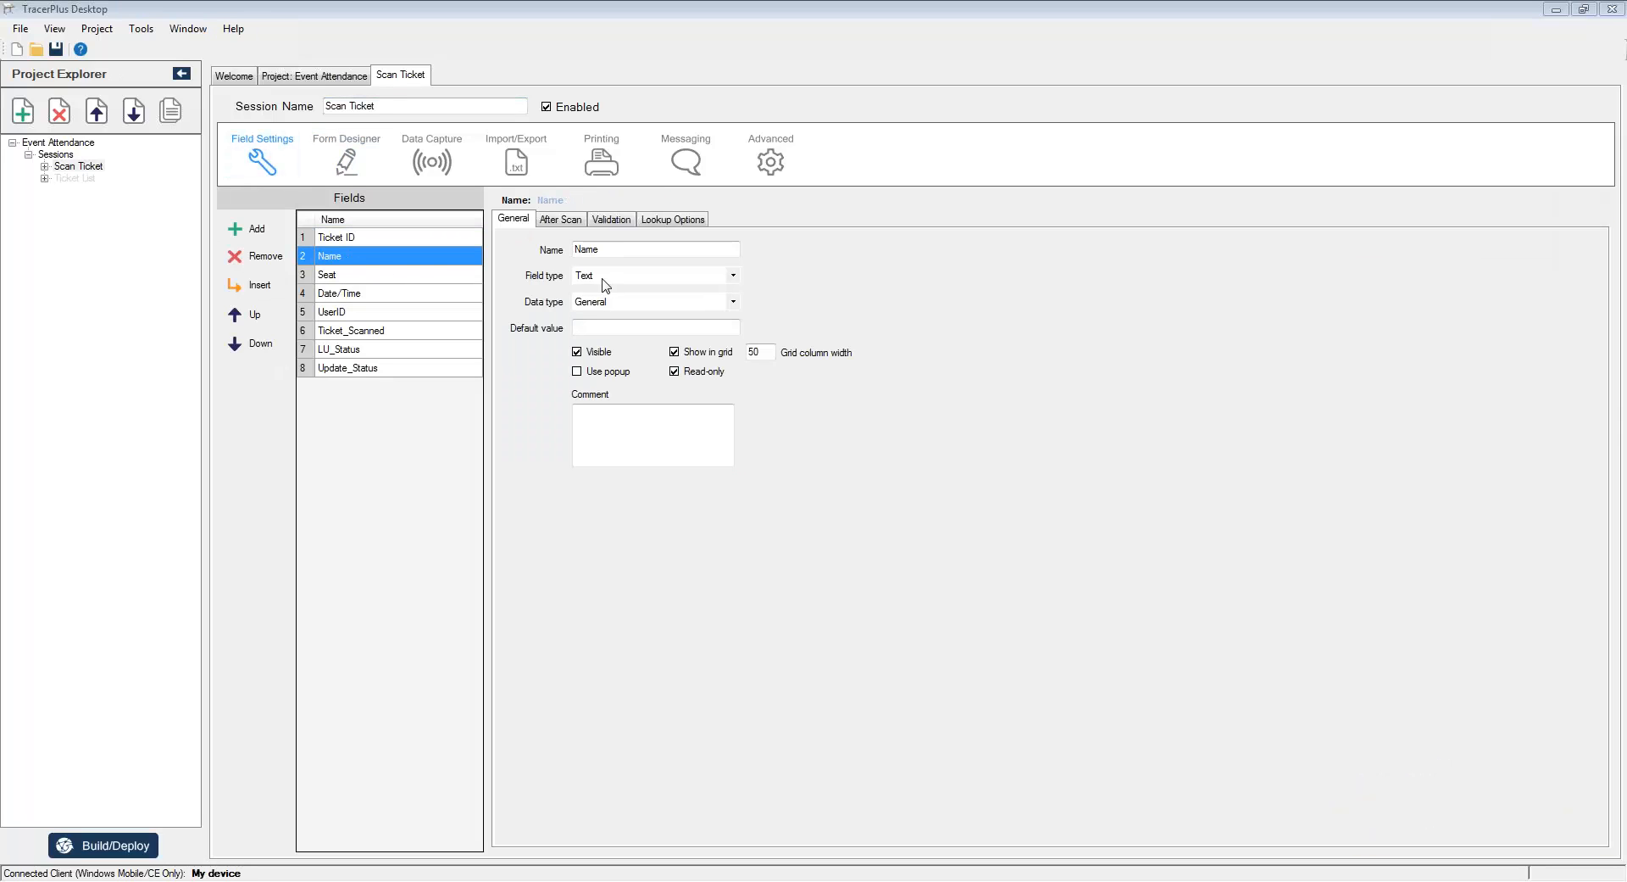
left_click(700, 219)
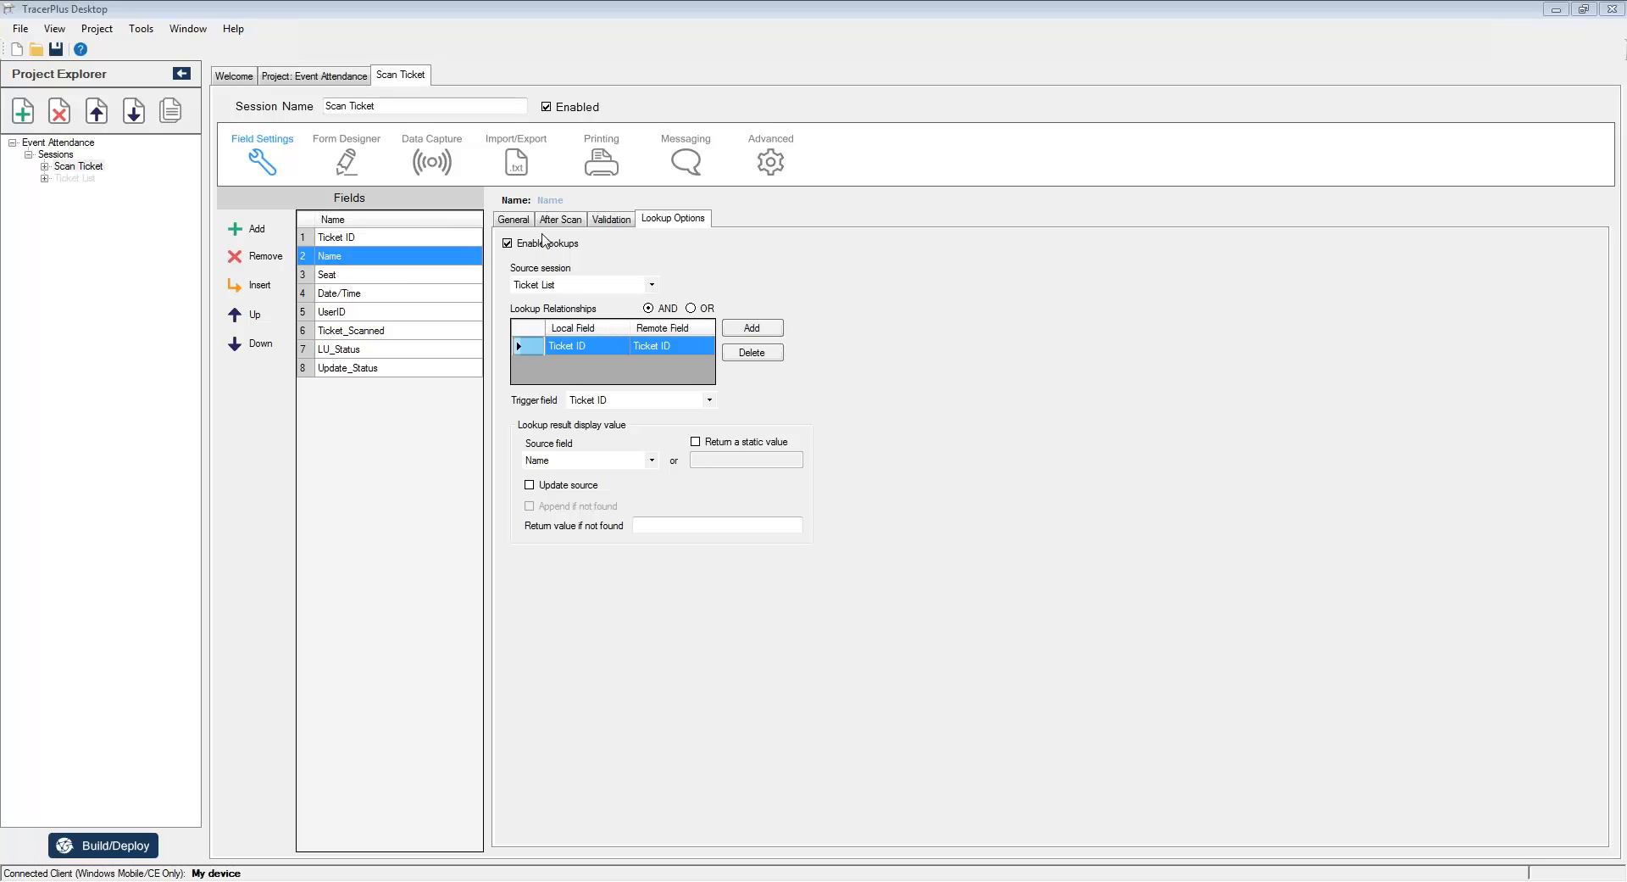
left_click(380, 302)
left_click(527, 220)
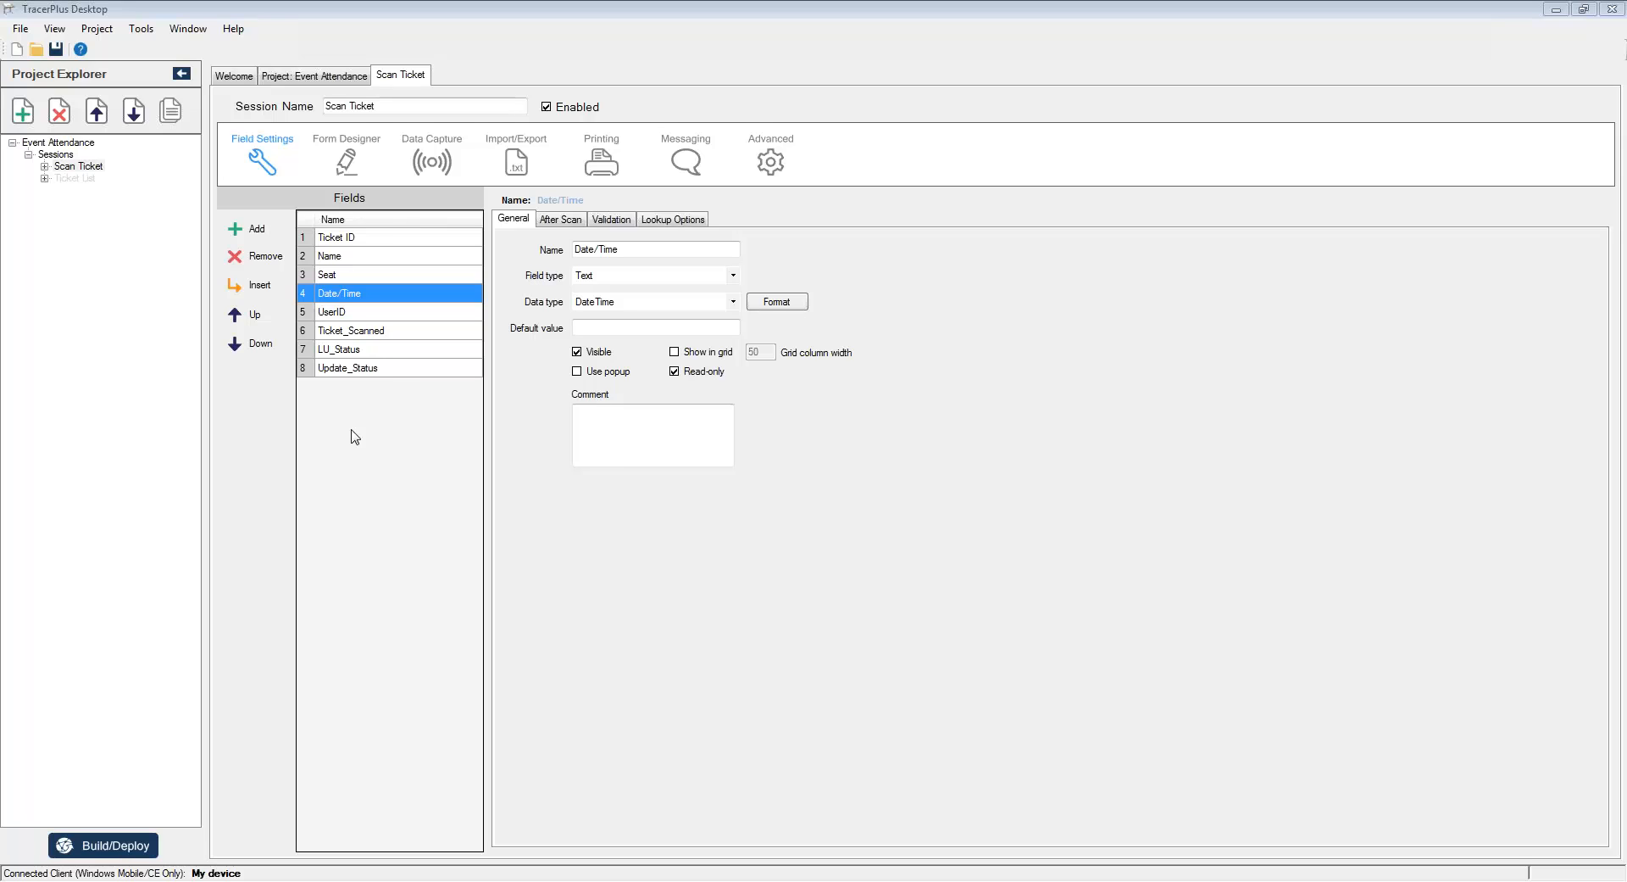
Step: Unlock the Name label and the Name field on the Scan Ticket form, and move both slightly upward
left_click(345, 166)
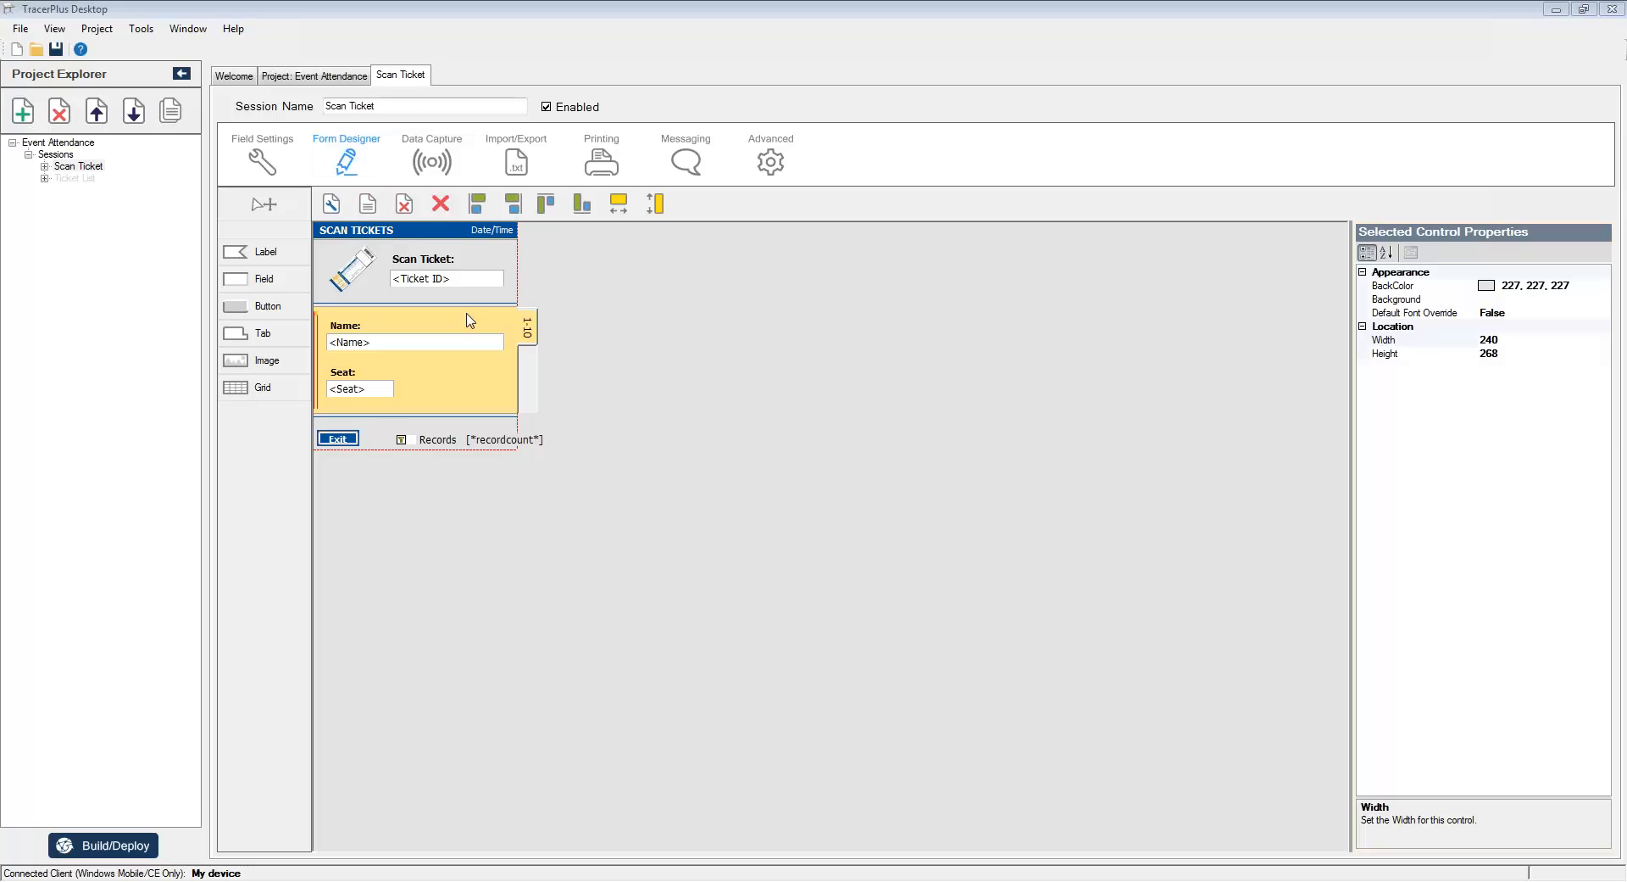
left_click(357, 329)
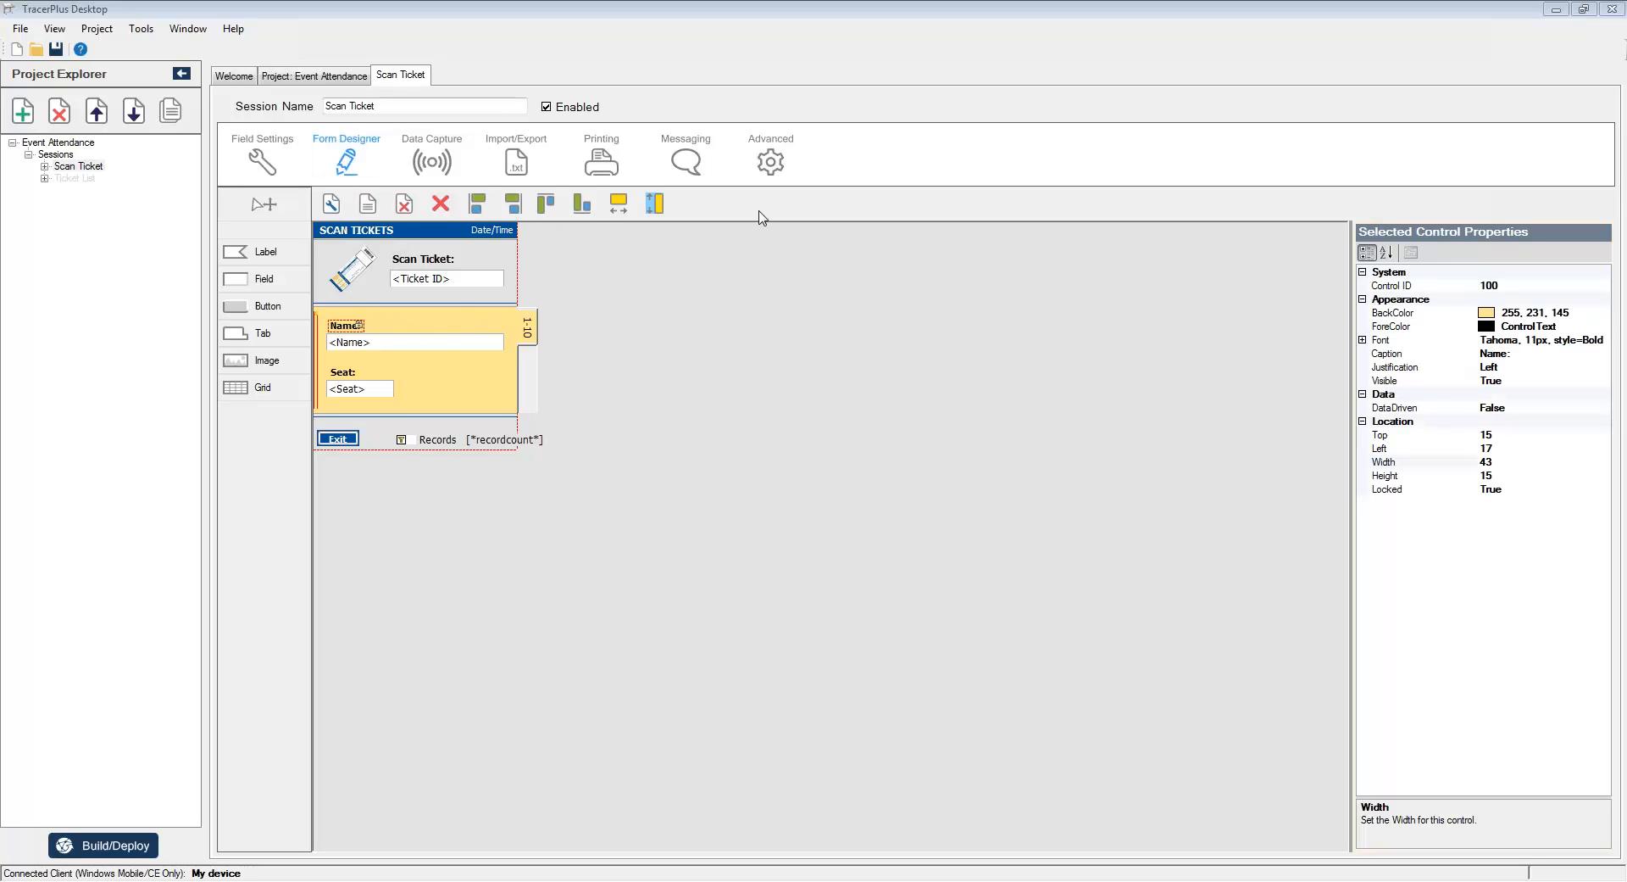
double_click(1503, 489)
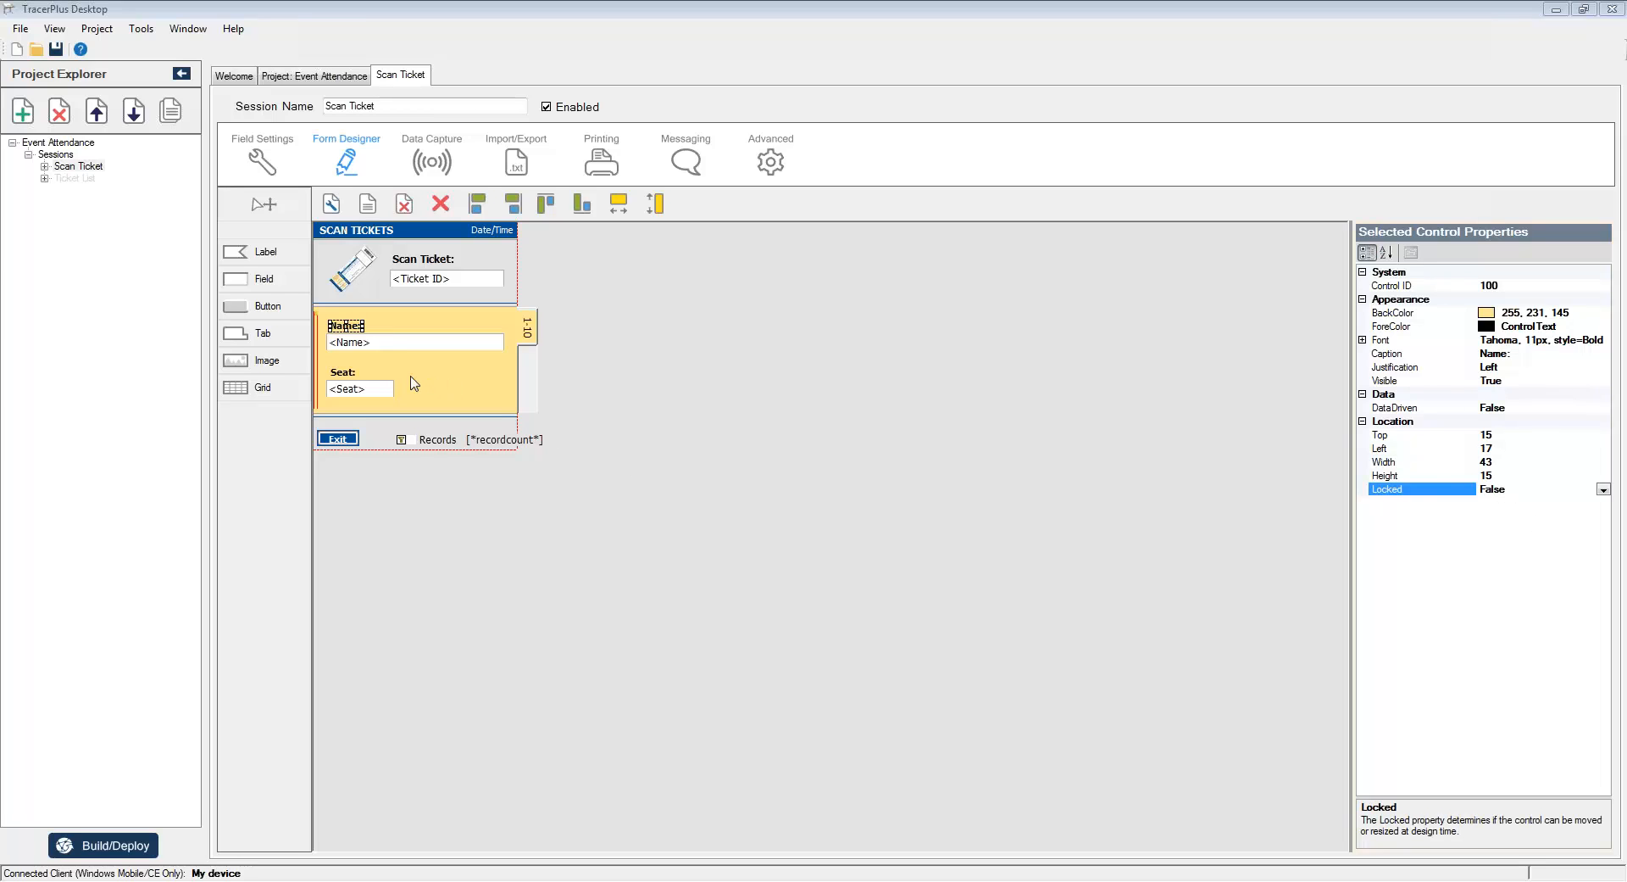
left_click(387, 344)
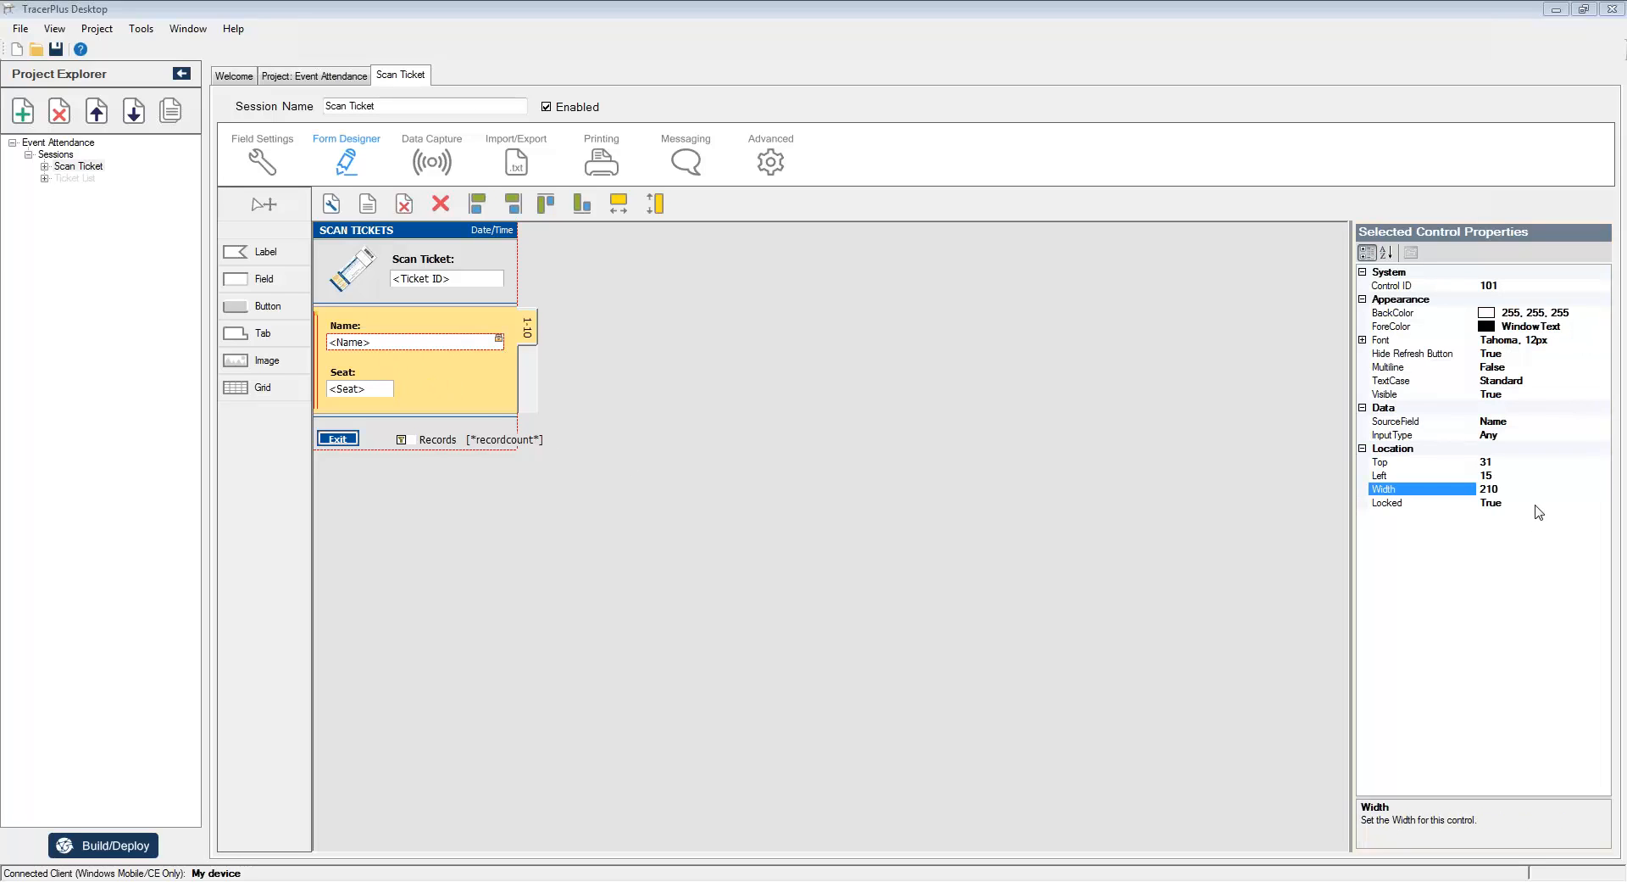
double_click(1532, 503)
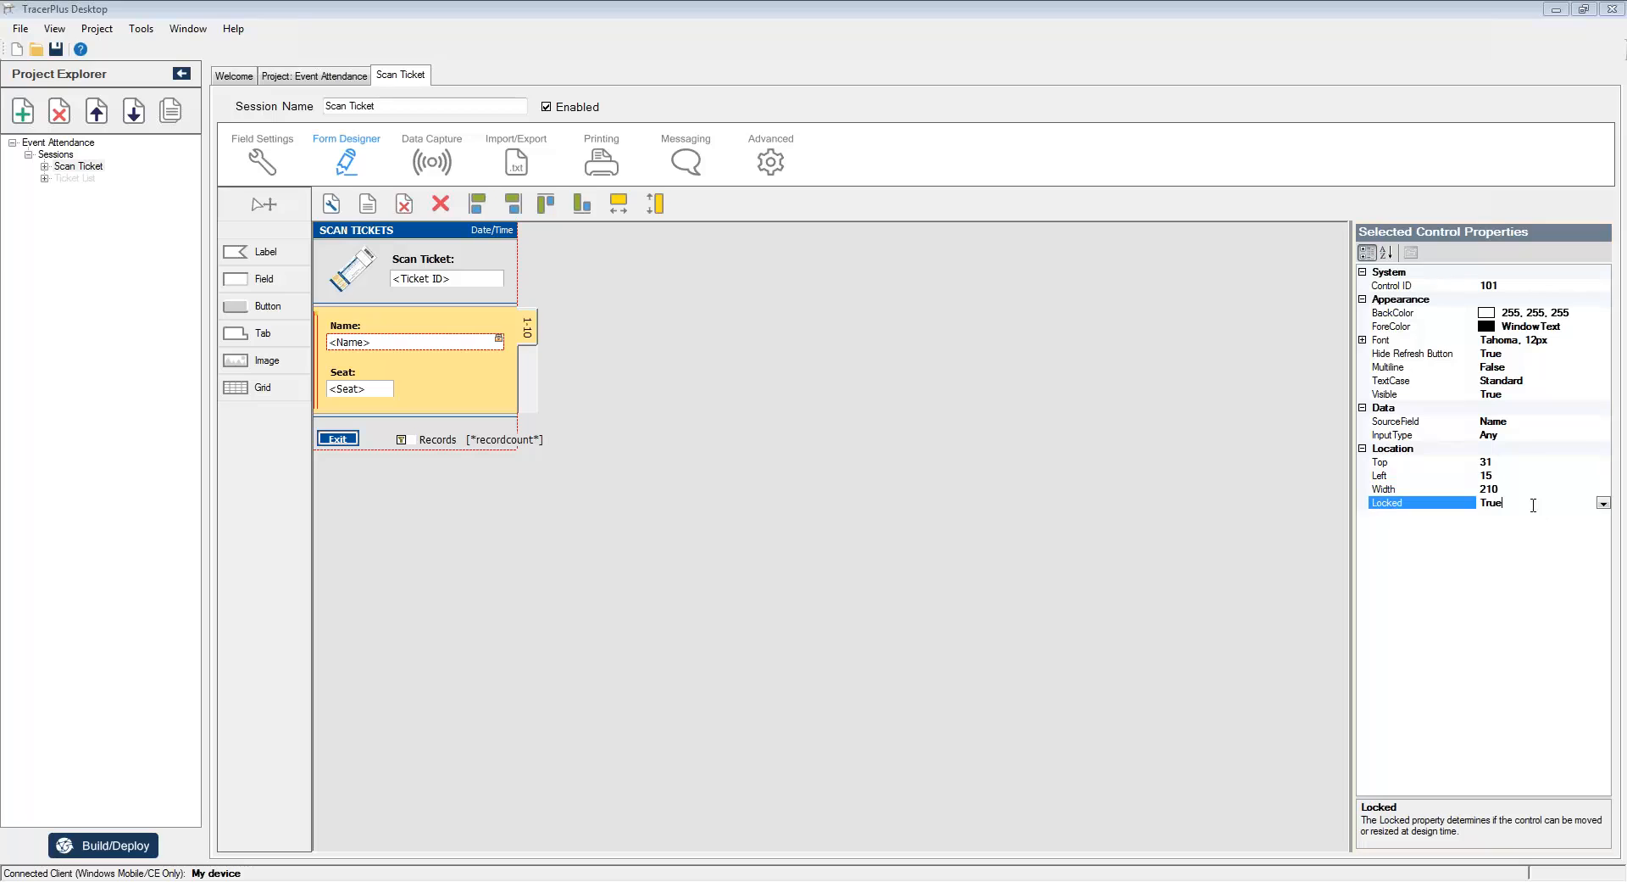
left_click(345, 323)
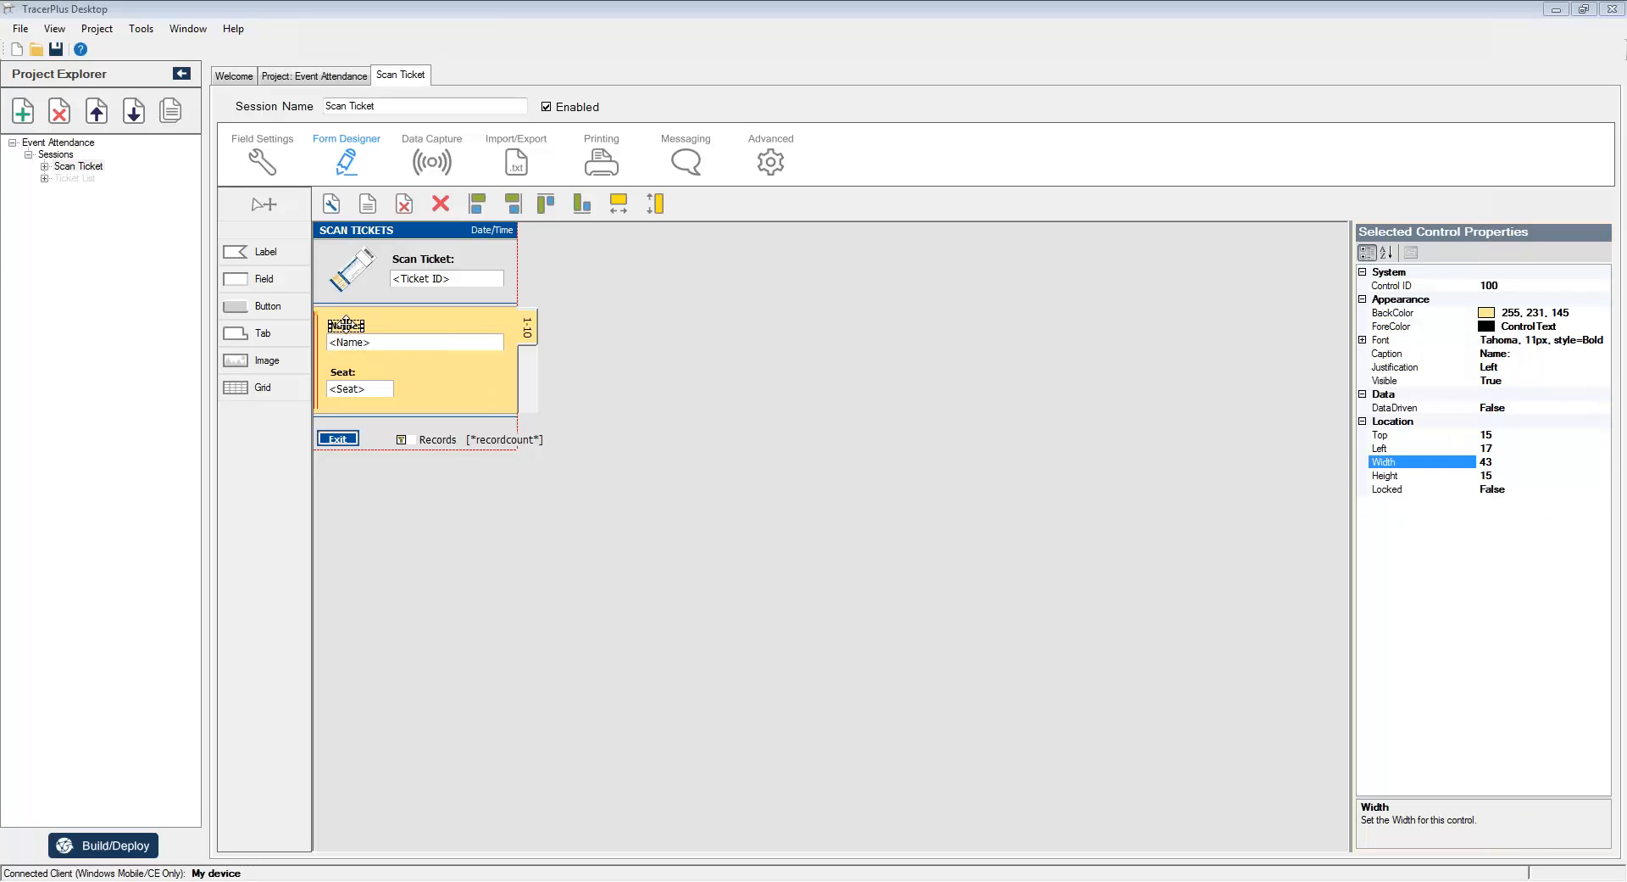
left_click_drag(346, 323, 373, 326)
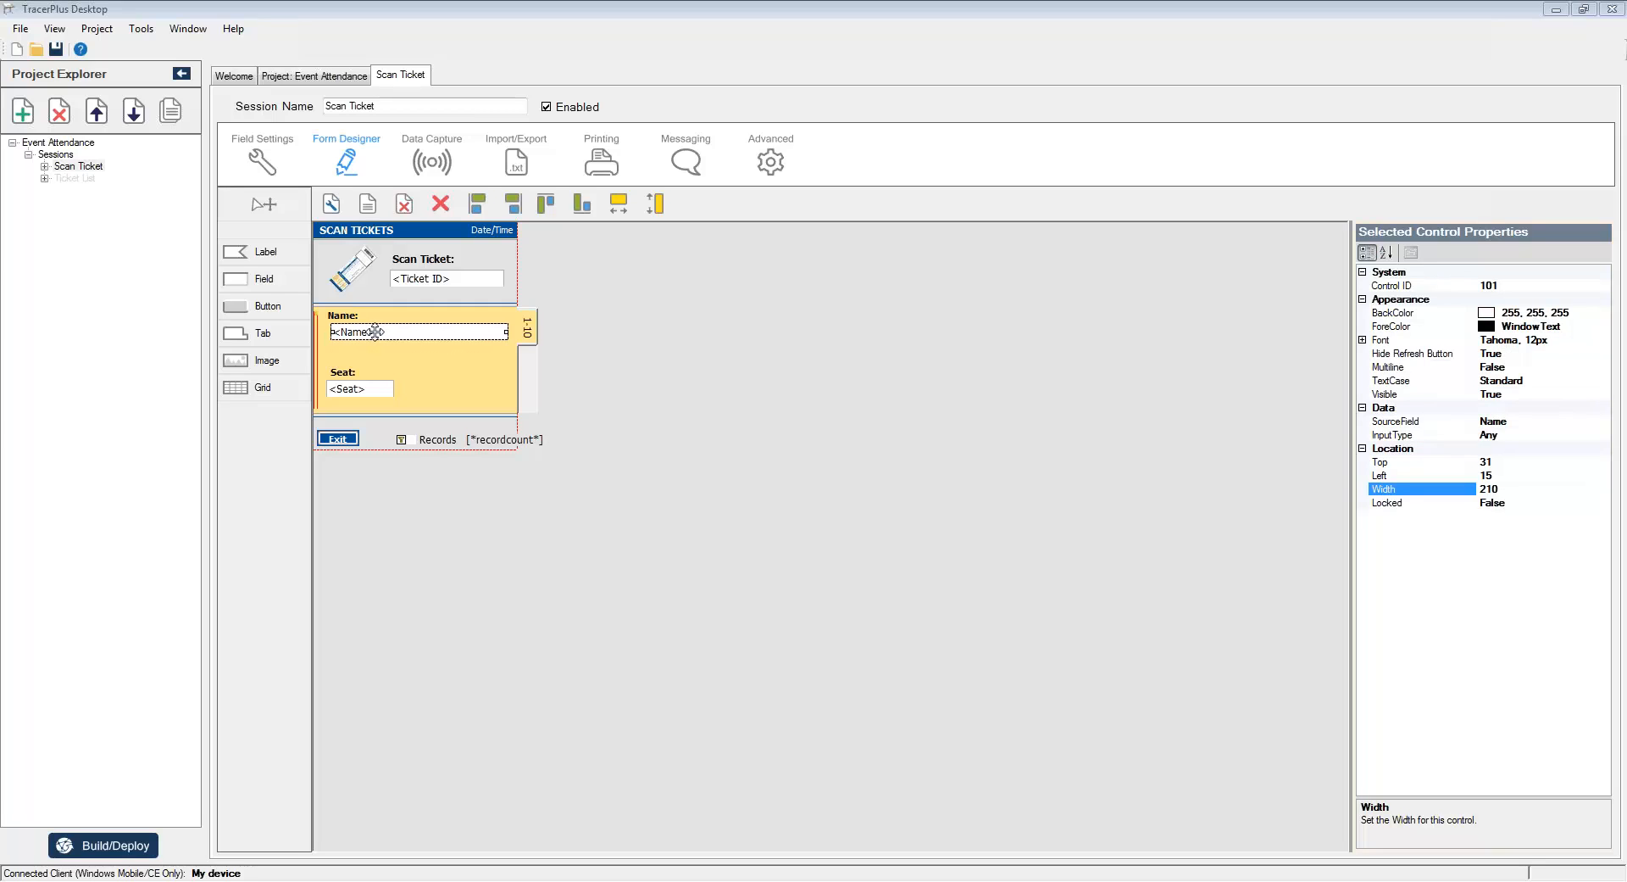
Step: Add a field to the end of the Scan Ticket session's field list and name it Last Name
left_click(272, 164)
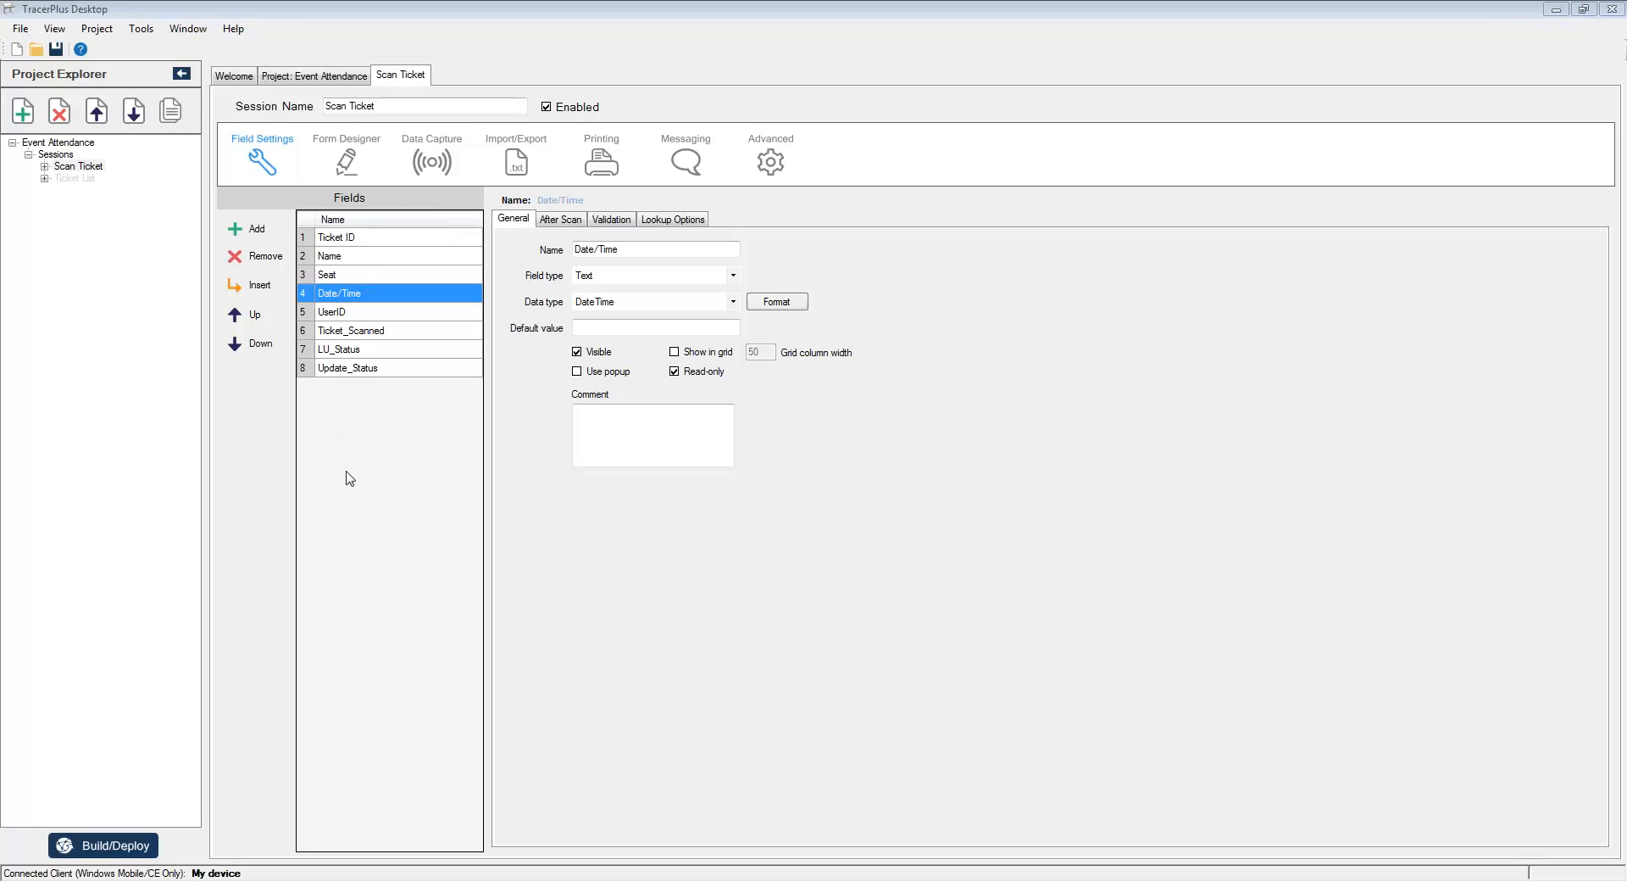
left_click(259, 230)
left_click(357, 388)
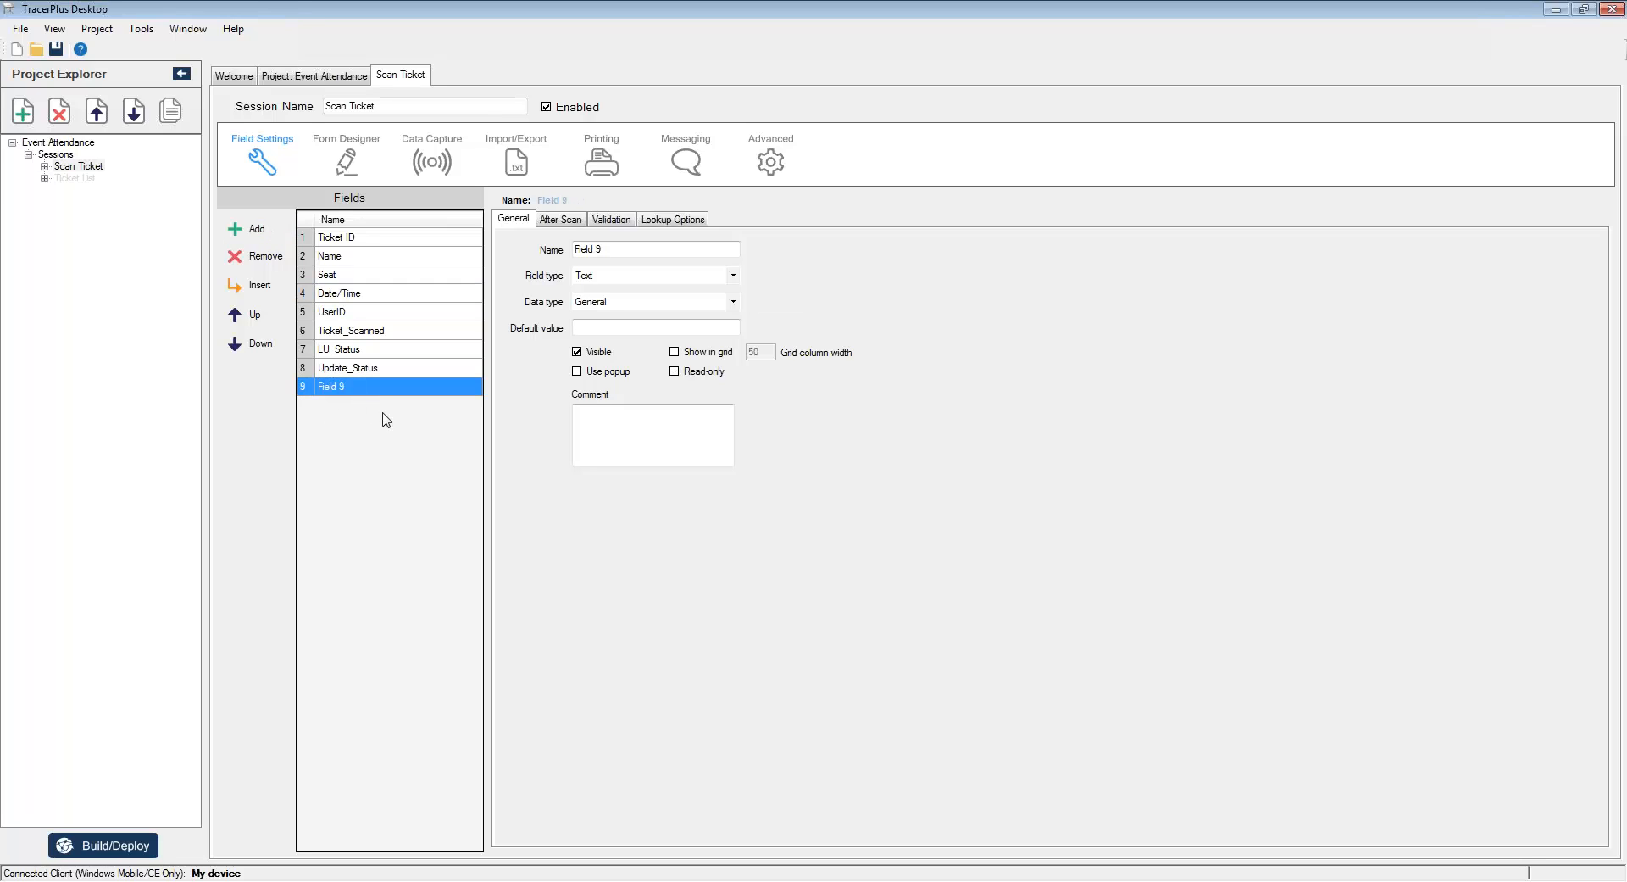
left_click(337, 388)
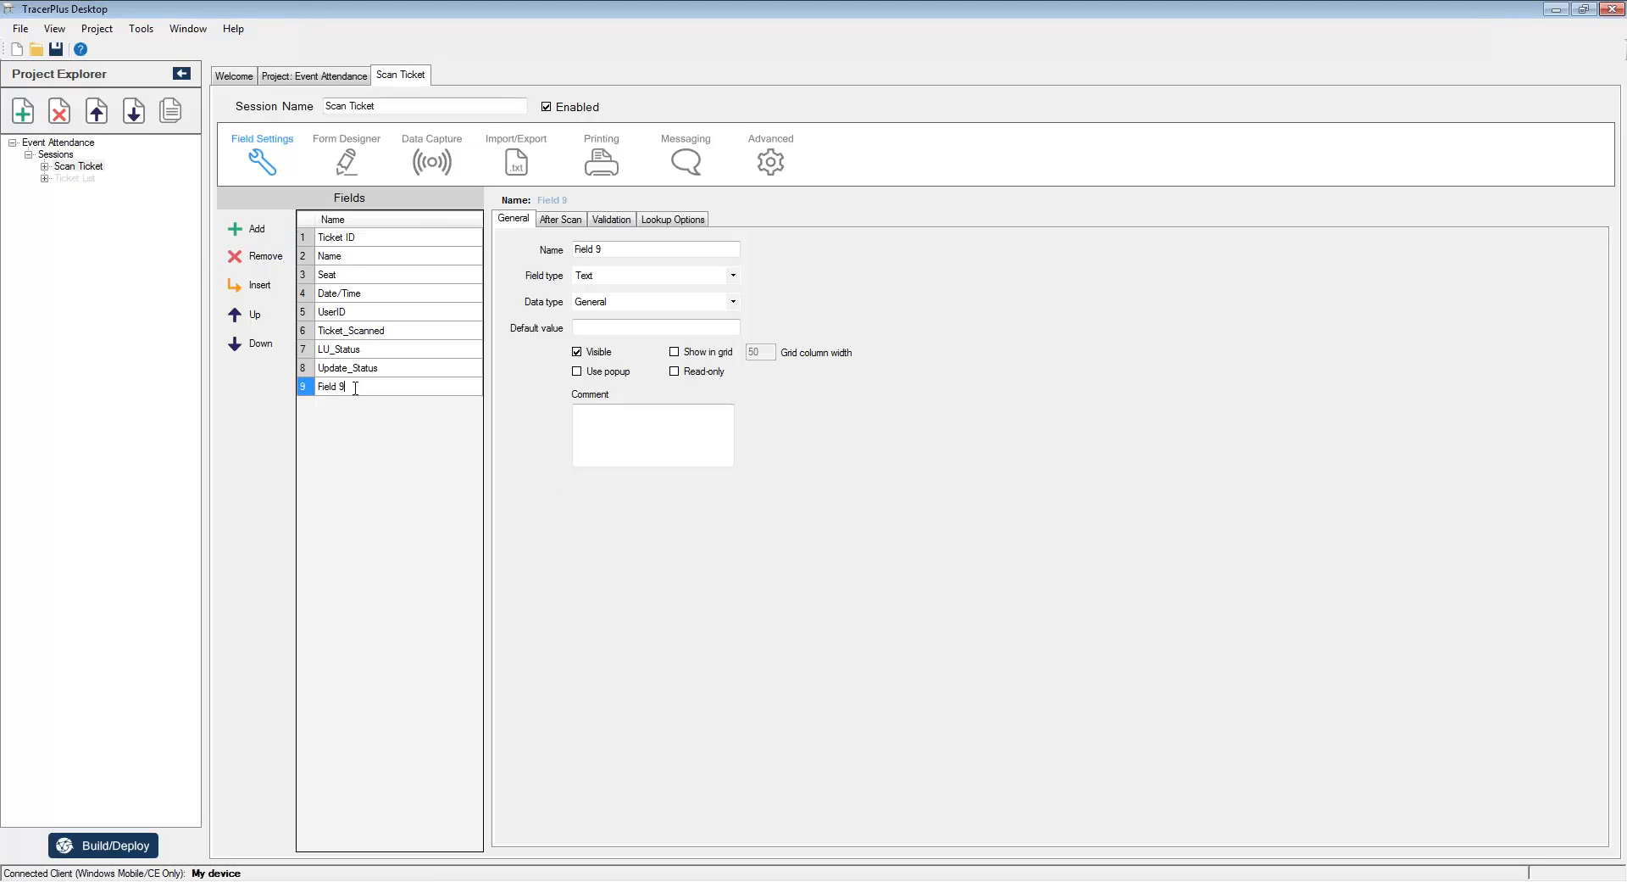
left_click_drag(356, 387, 283, 391)
type("Last Name")
Step: Rename the session's Name field to First Name
left_click(342, 263)
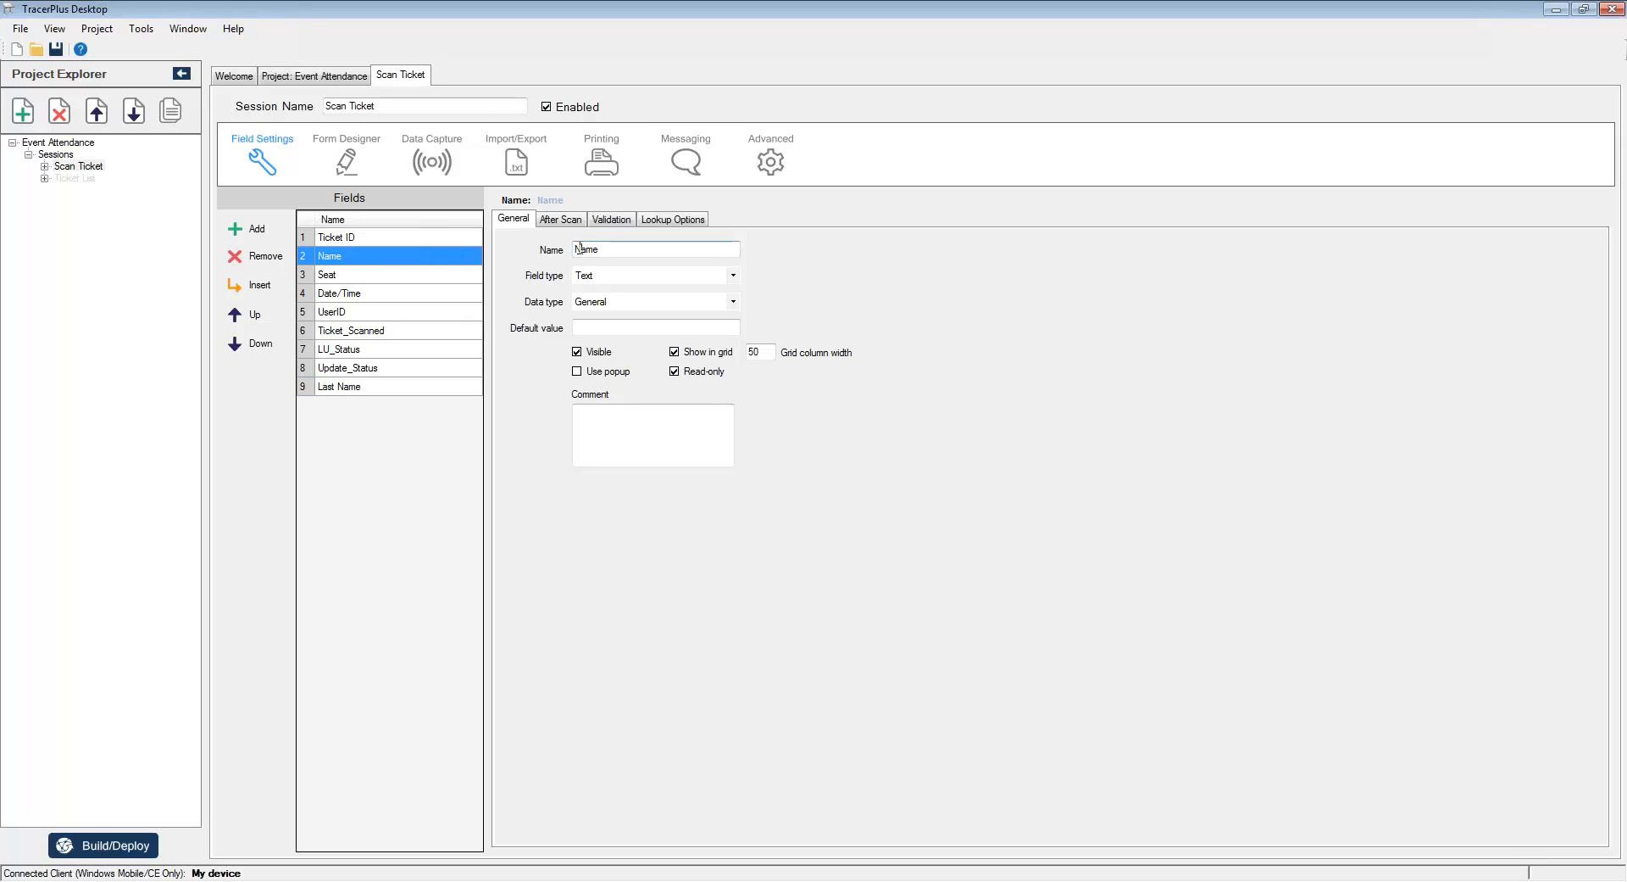
type("First")
left_click(346, 390)
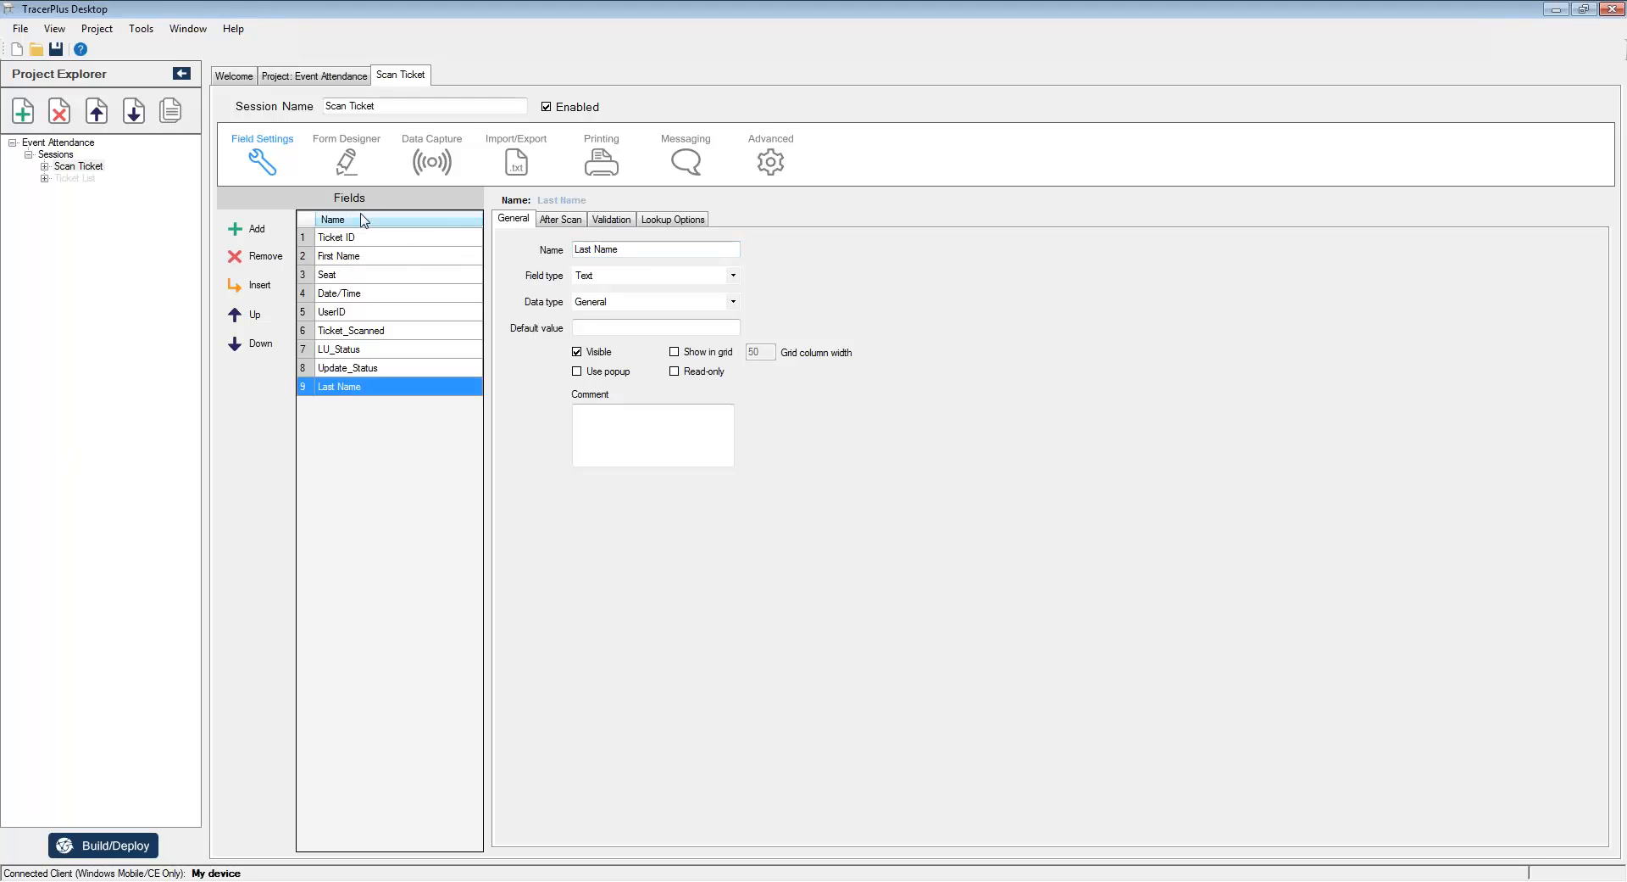
Step: Place a field control on the form between the Name field and the Seat label, and widen it to about 181
left_click(342, 164)
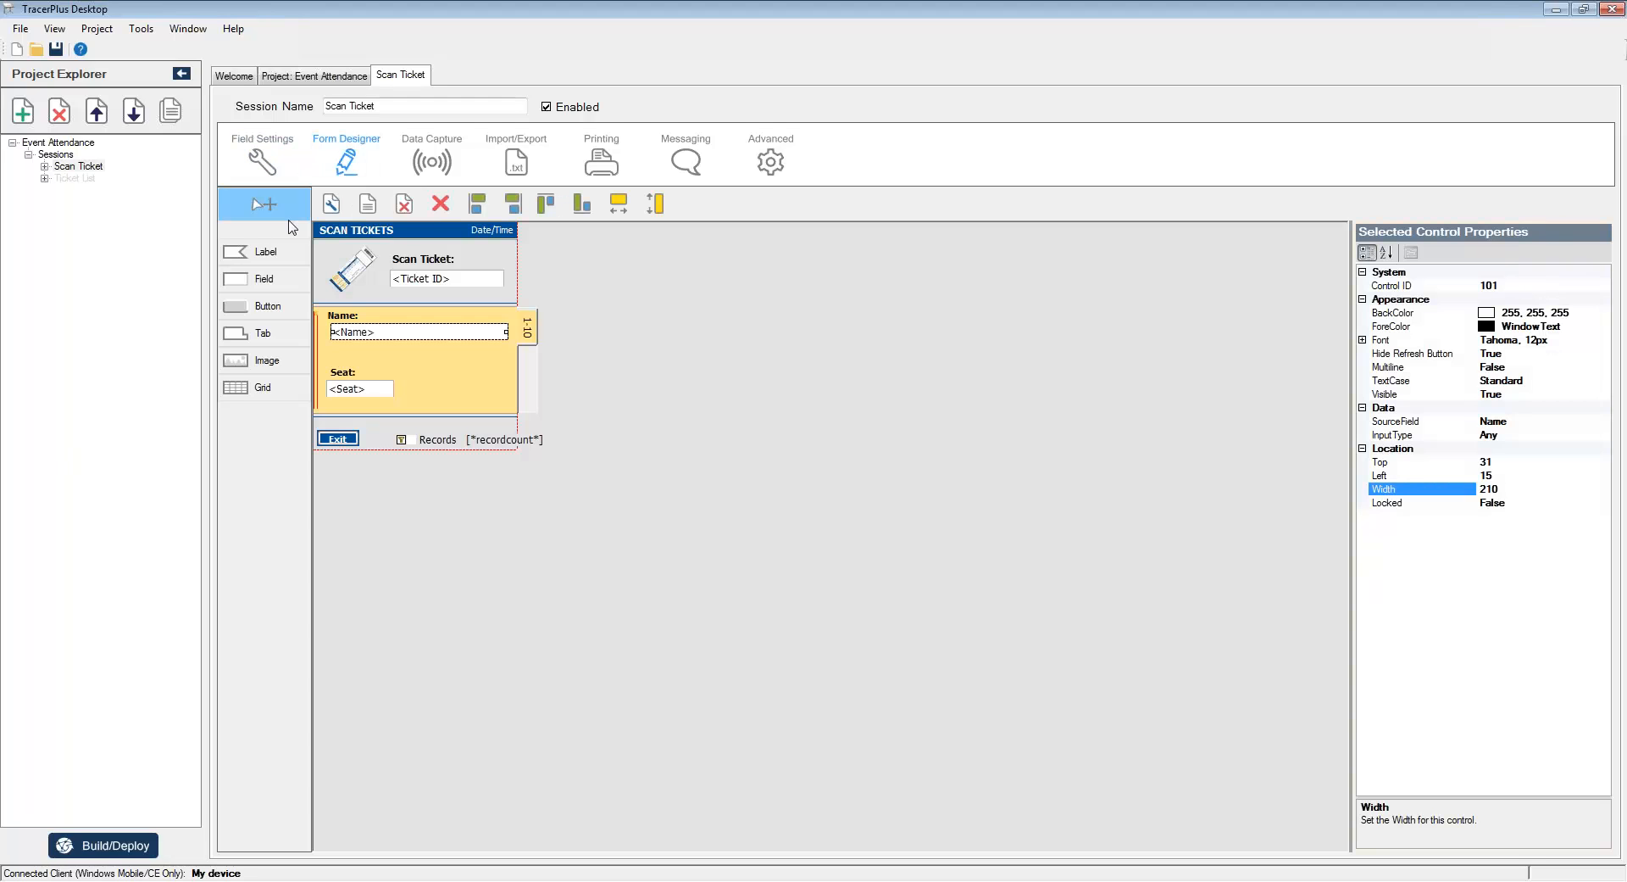
left_click(259, 279)
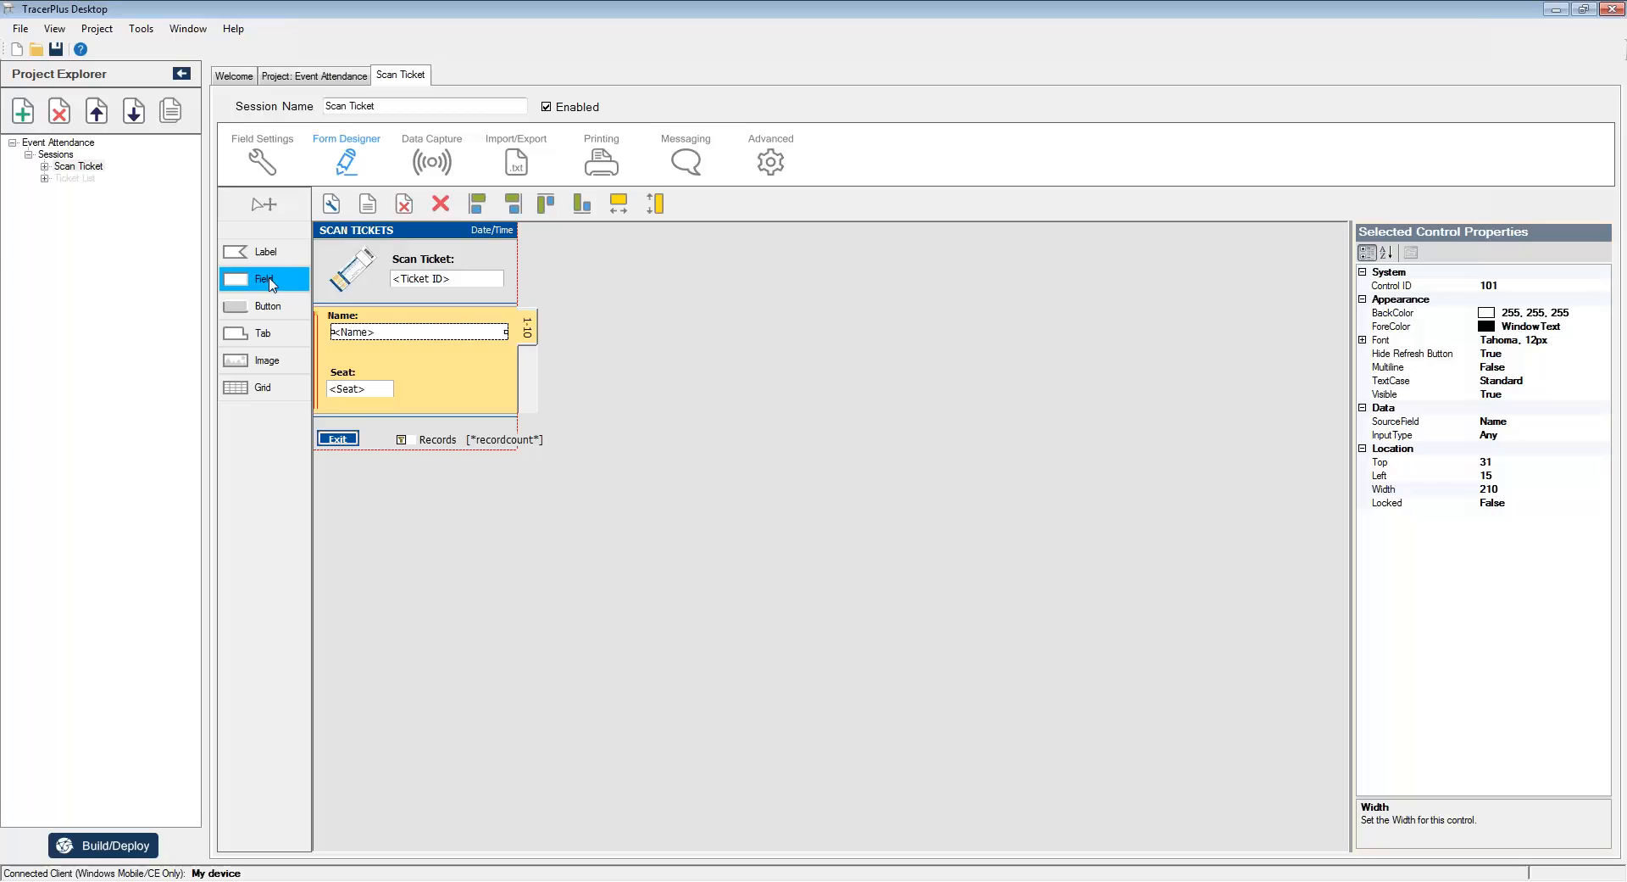
left_click(347, 344)
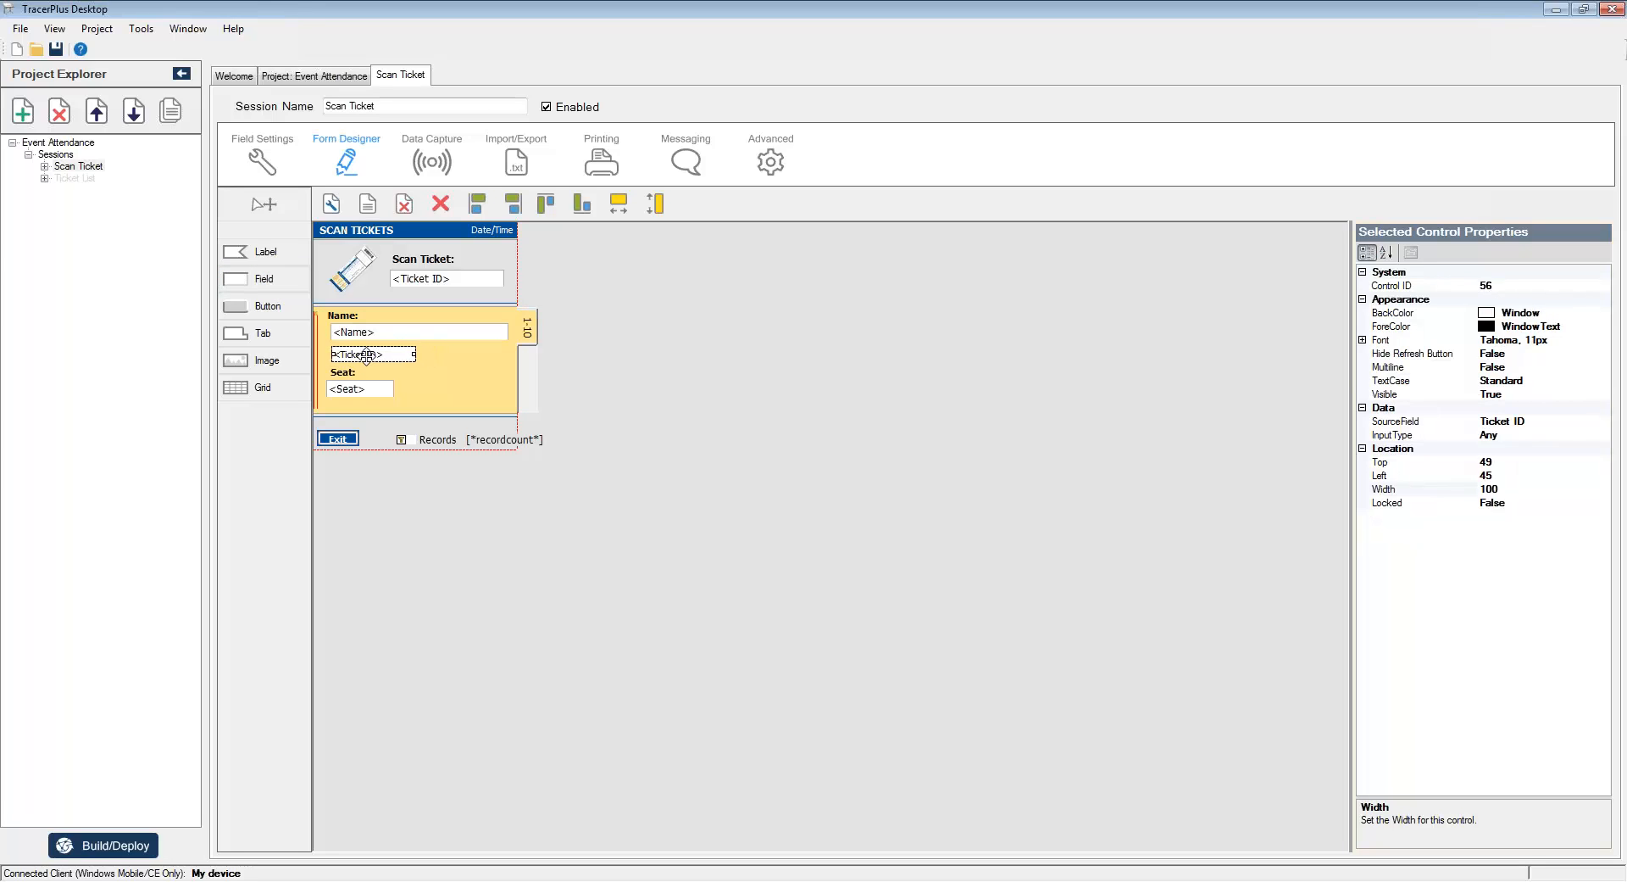
left_click_drag(414, 352, 483, 354)
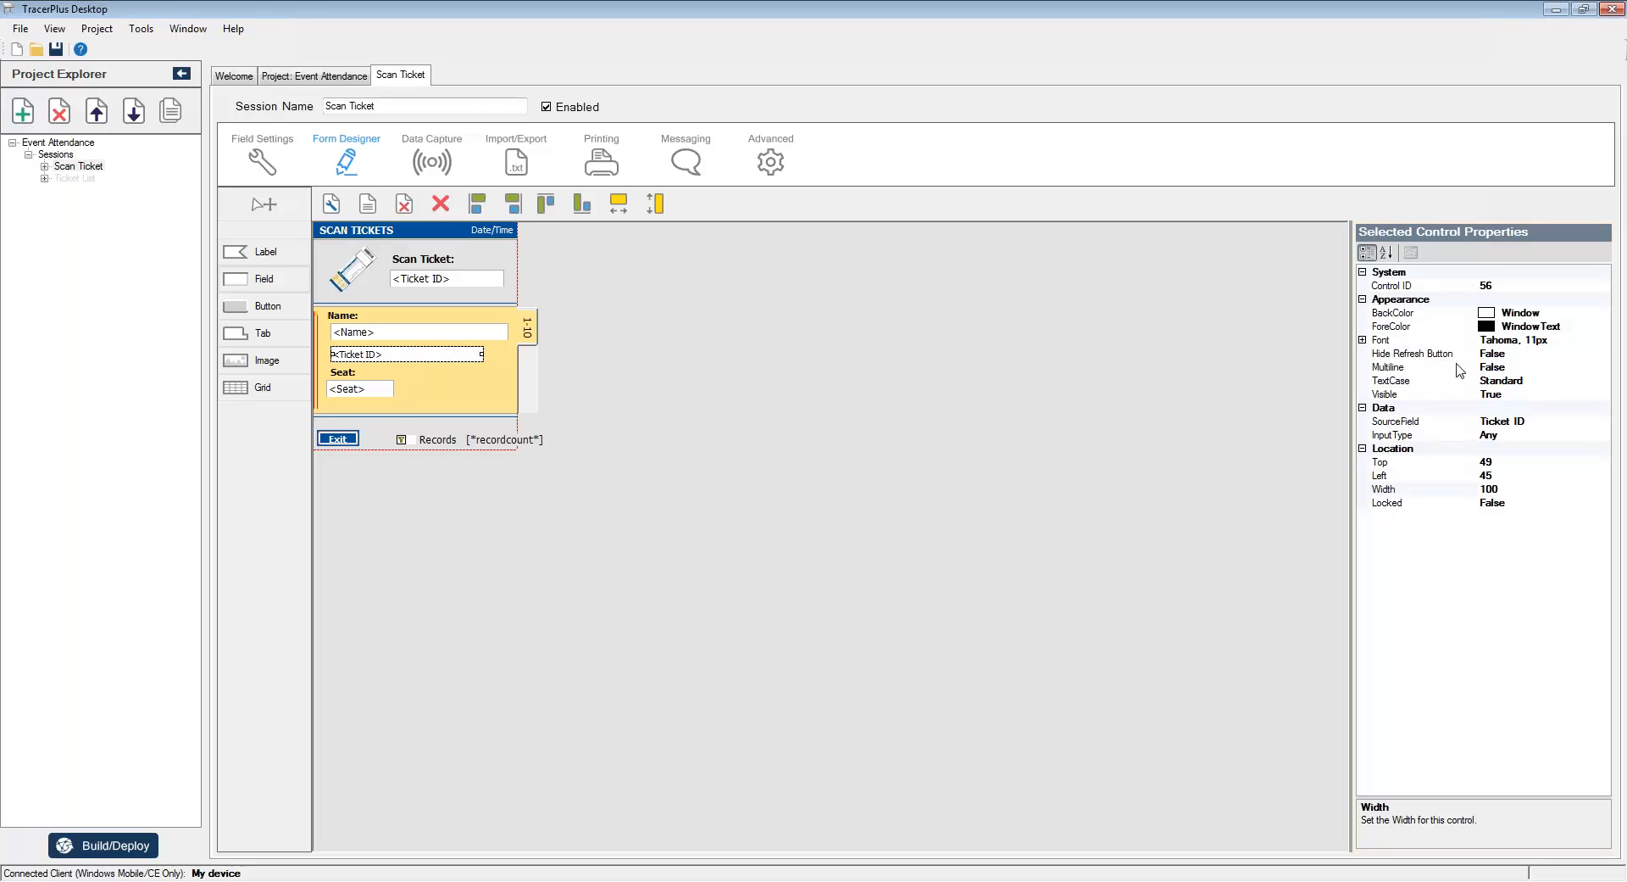
Step: Bind the new field control to the Last Name source field and check the source fields of both name controls
left_click(1565, 423)
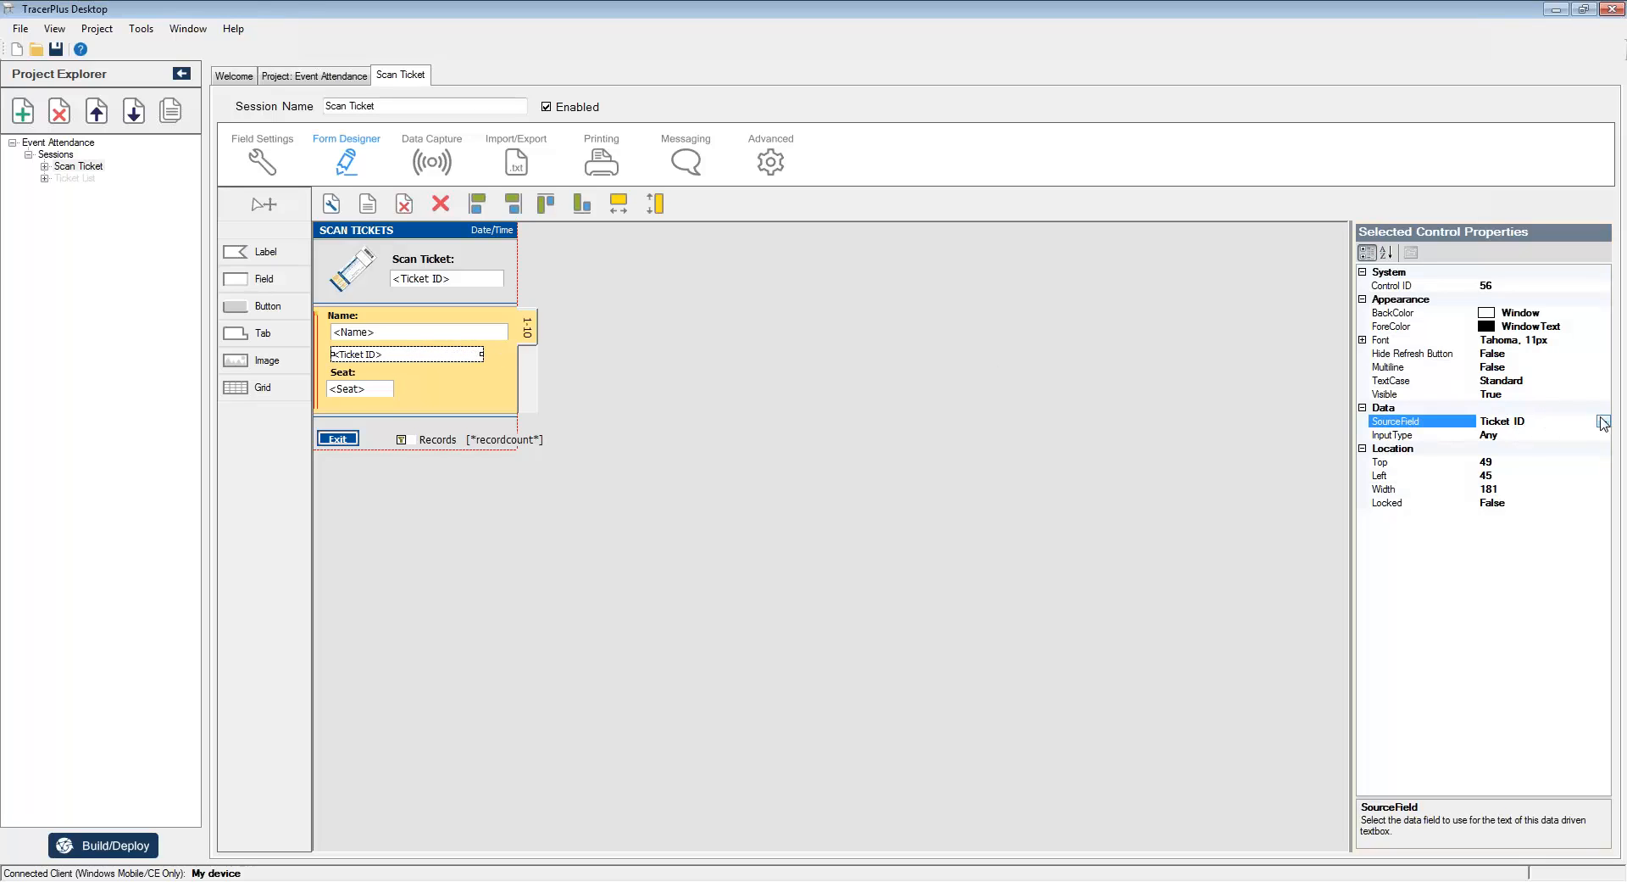
left_click(1603, 423)
scroll(1577, 492, "down", 2)
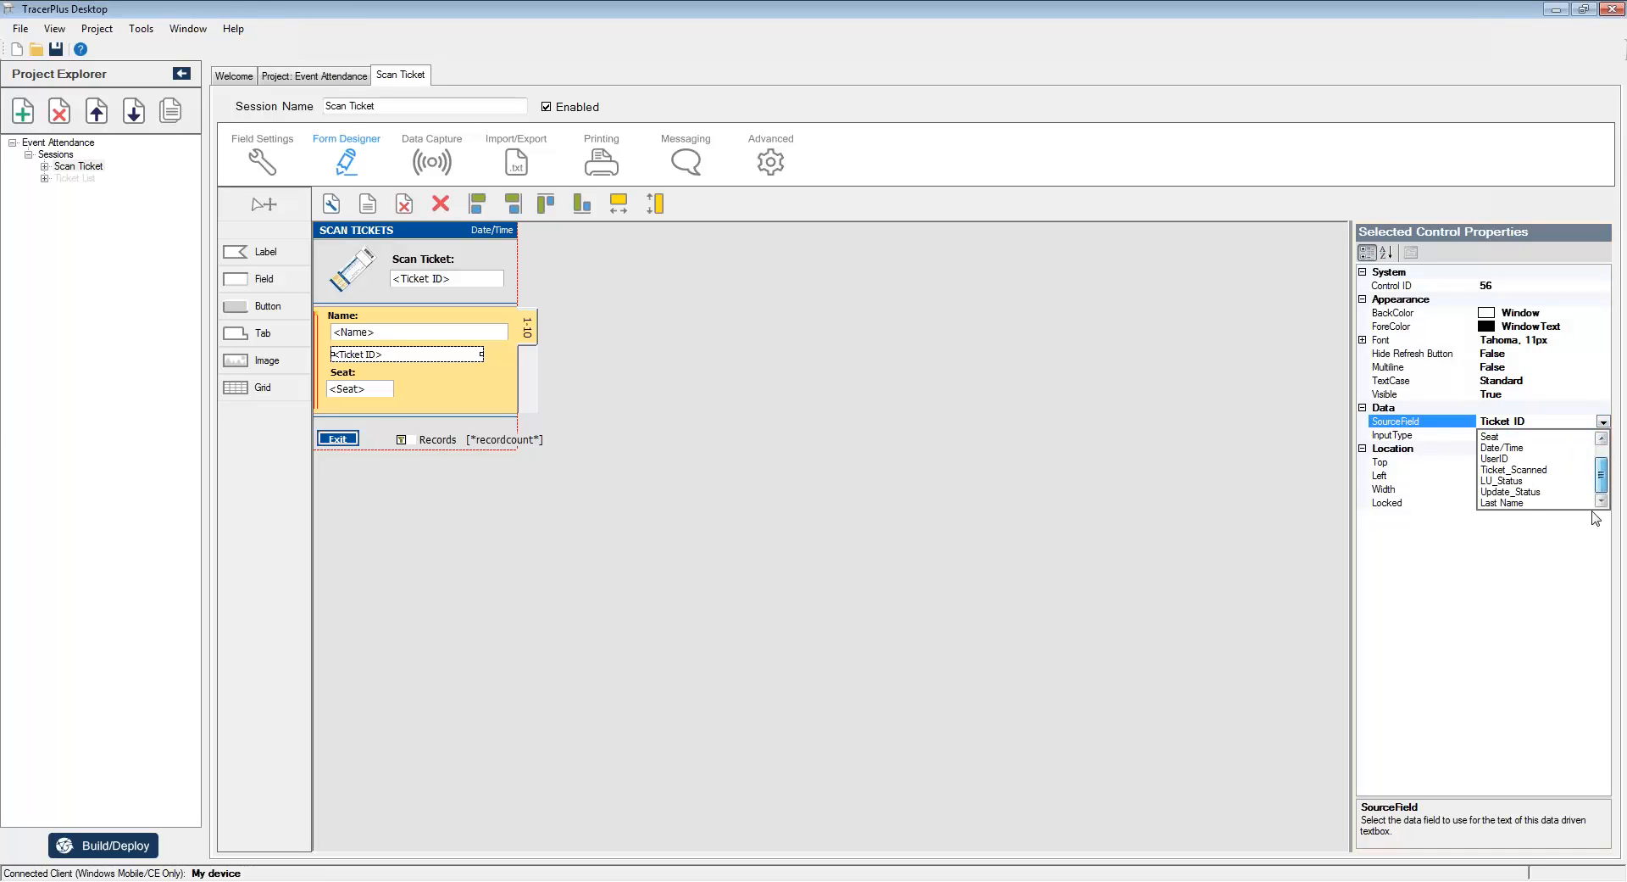
left_click(1517, 503)
left_click(770, 465)
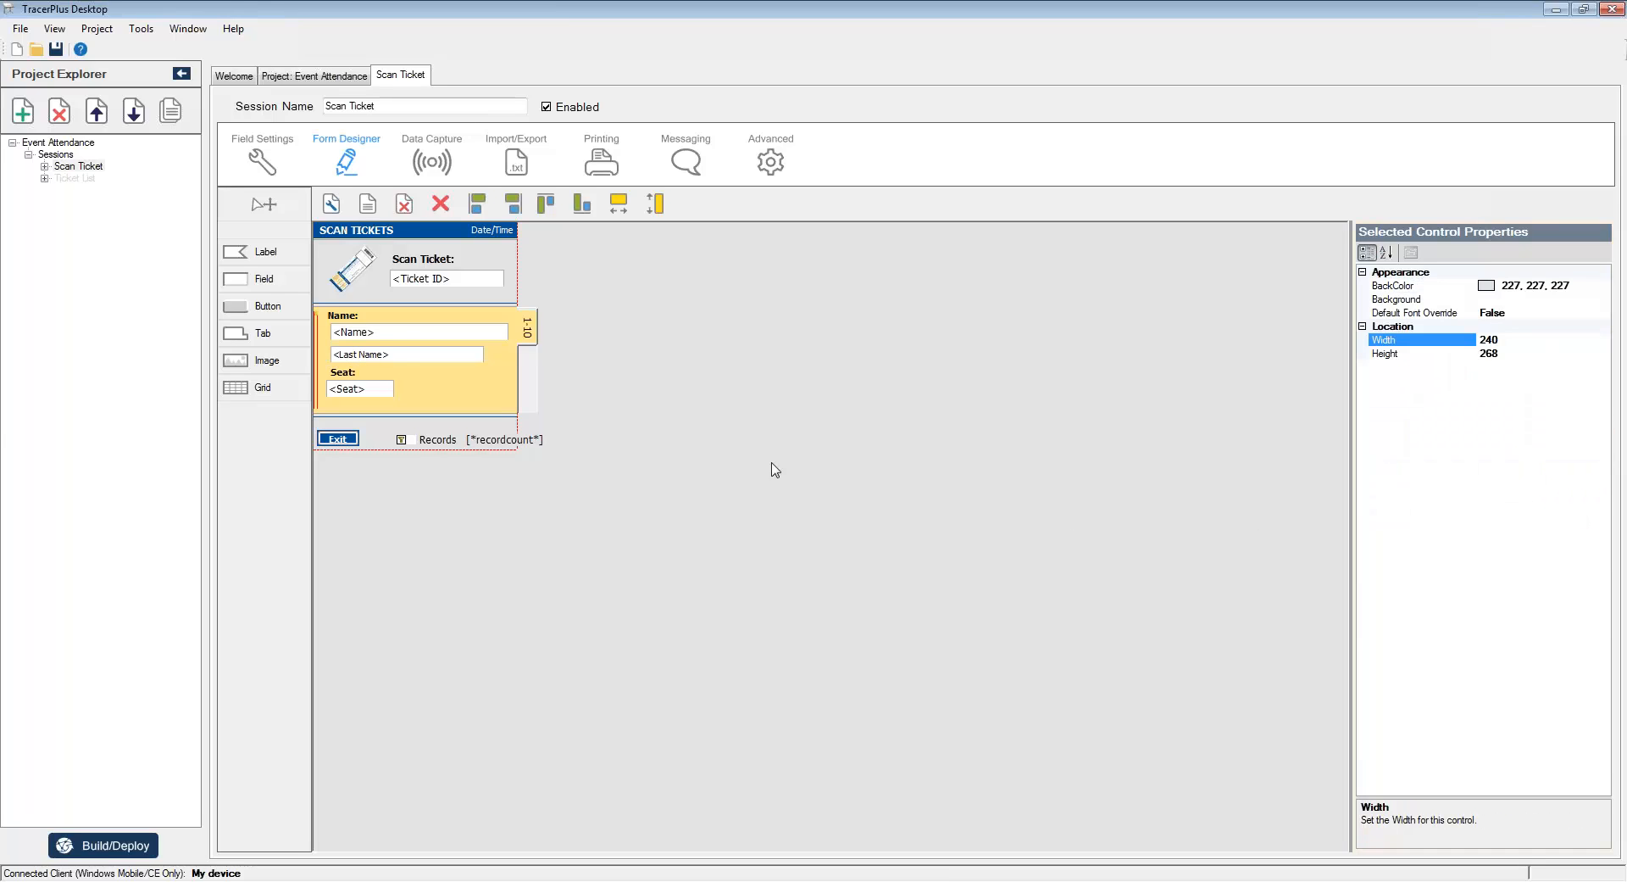
left_click(377, 334)
left_click(377, 354)
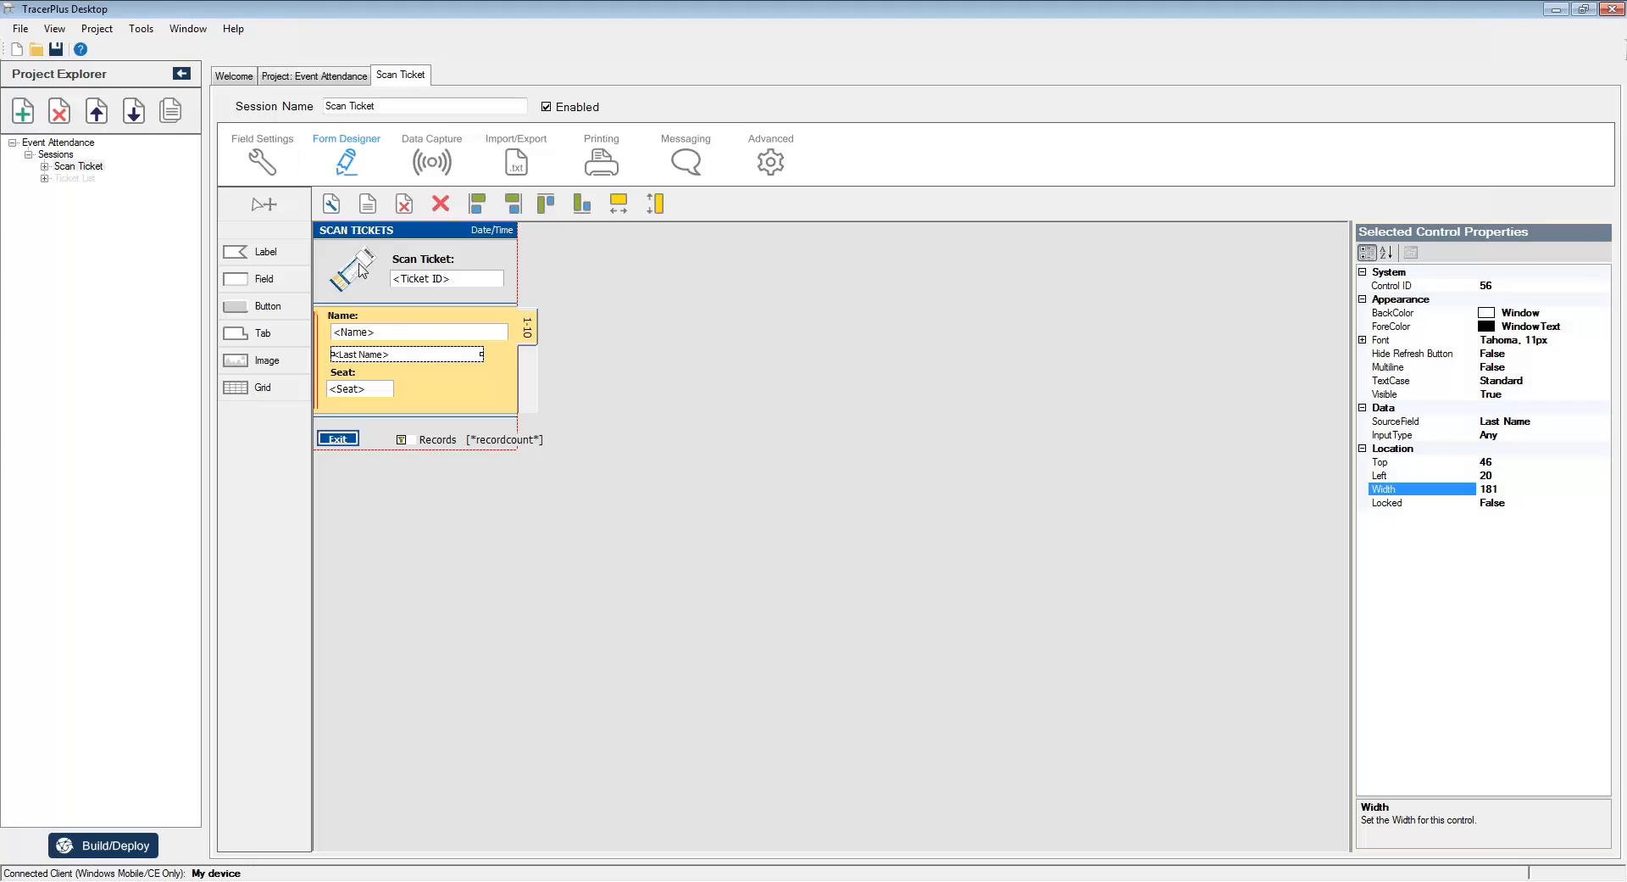
left_click(367, 331)
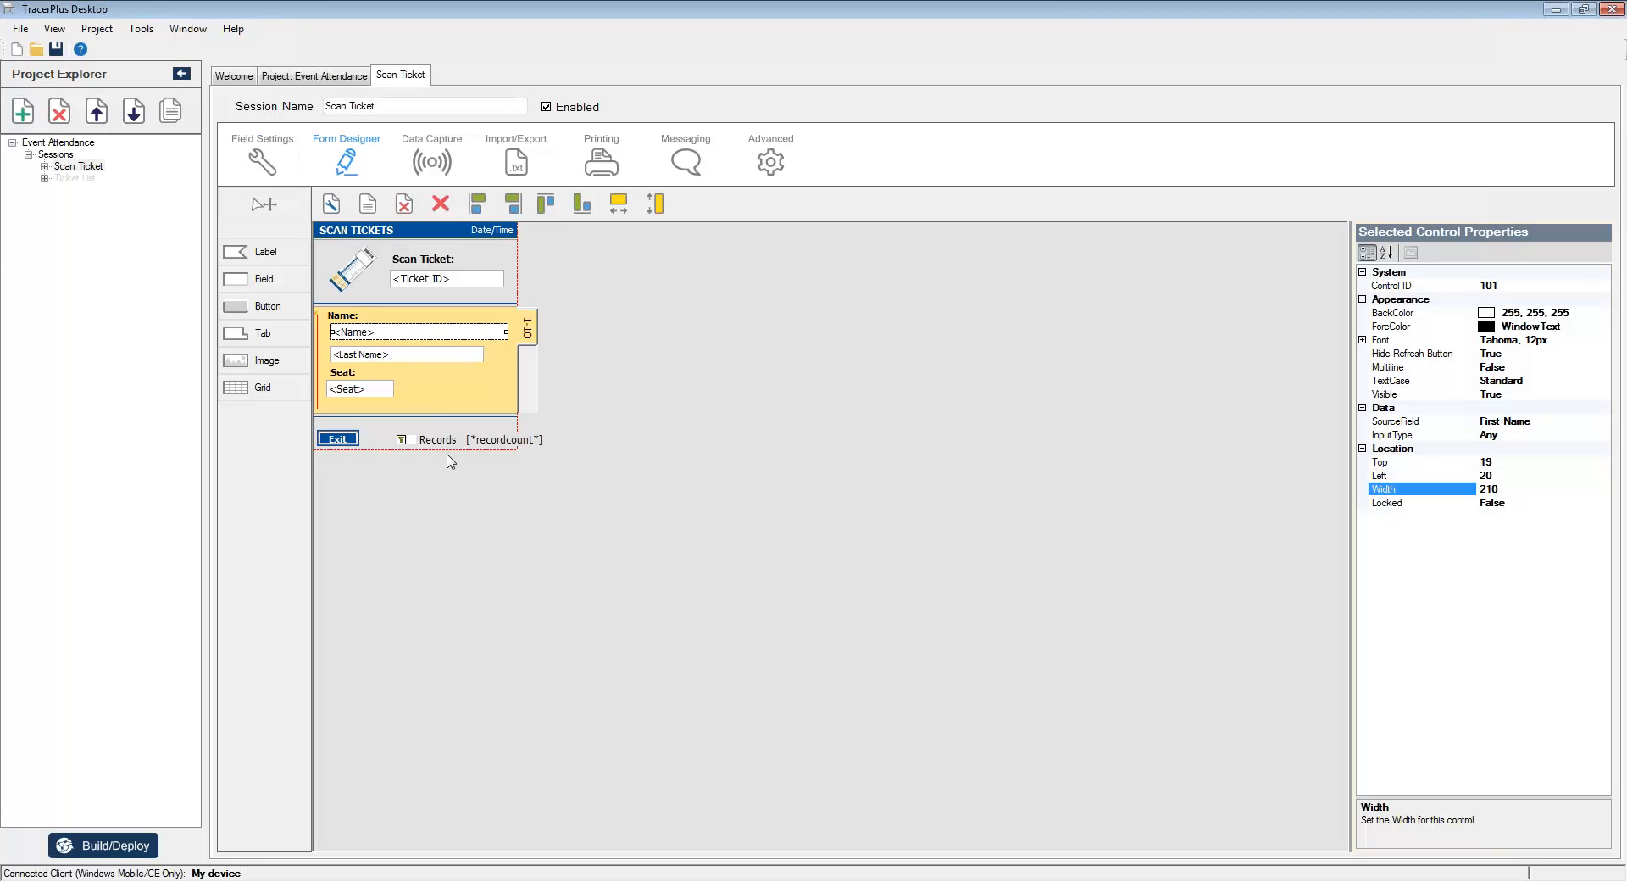
left_click(379, 356)
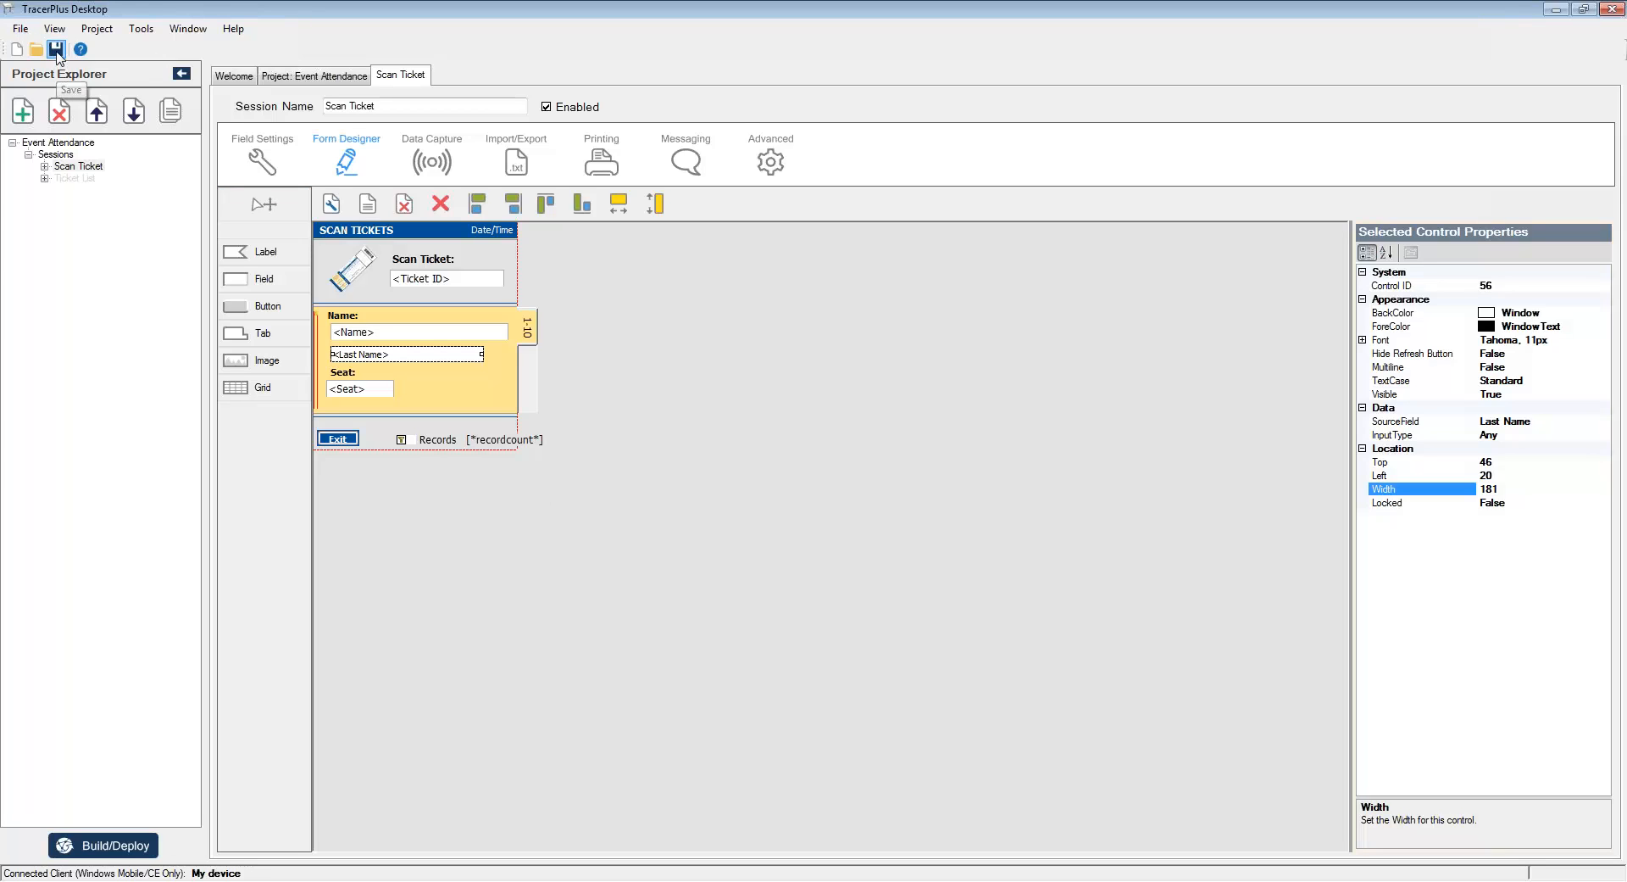
Step: Build and deploy the project to the connected Windows Mobile device, view the updated form in MyMobiler, and minimise that viewer
left_click(76, 845)
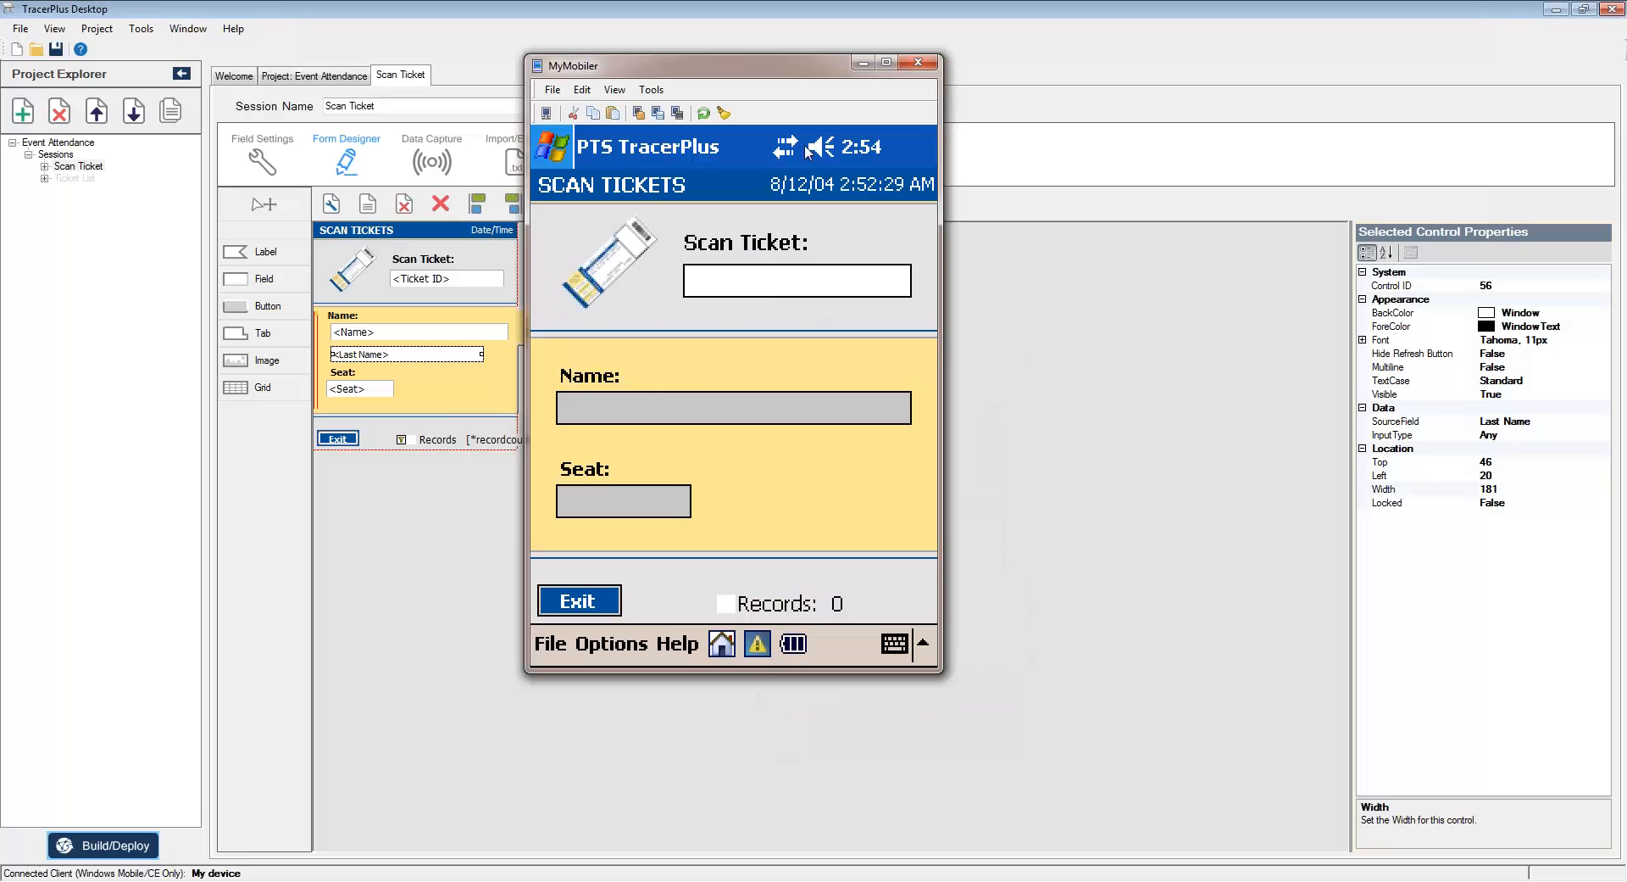
left_click_drag(632, 76, 1300, 135)
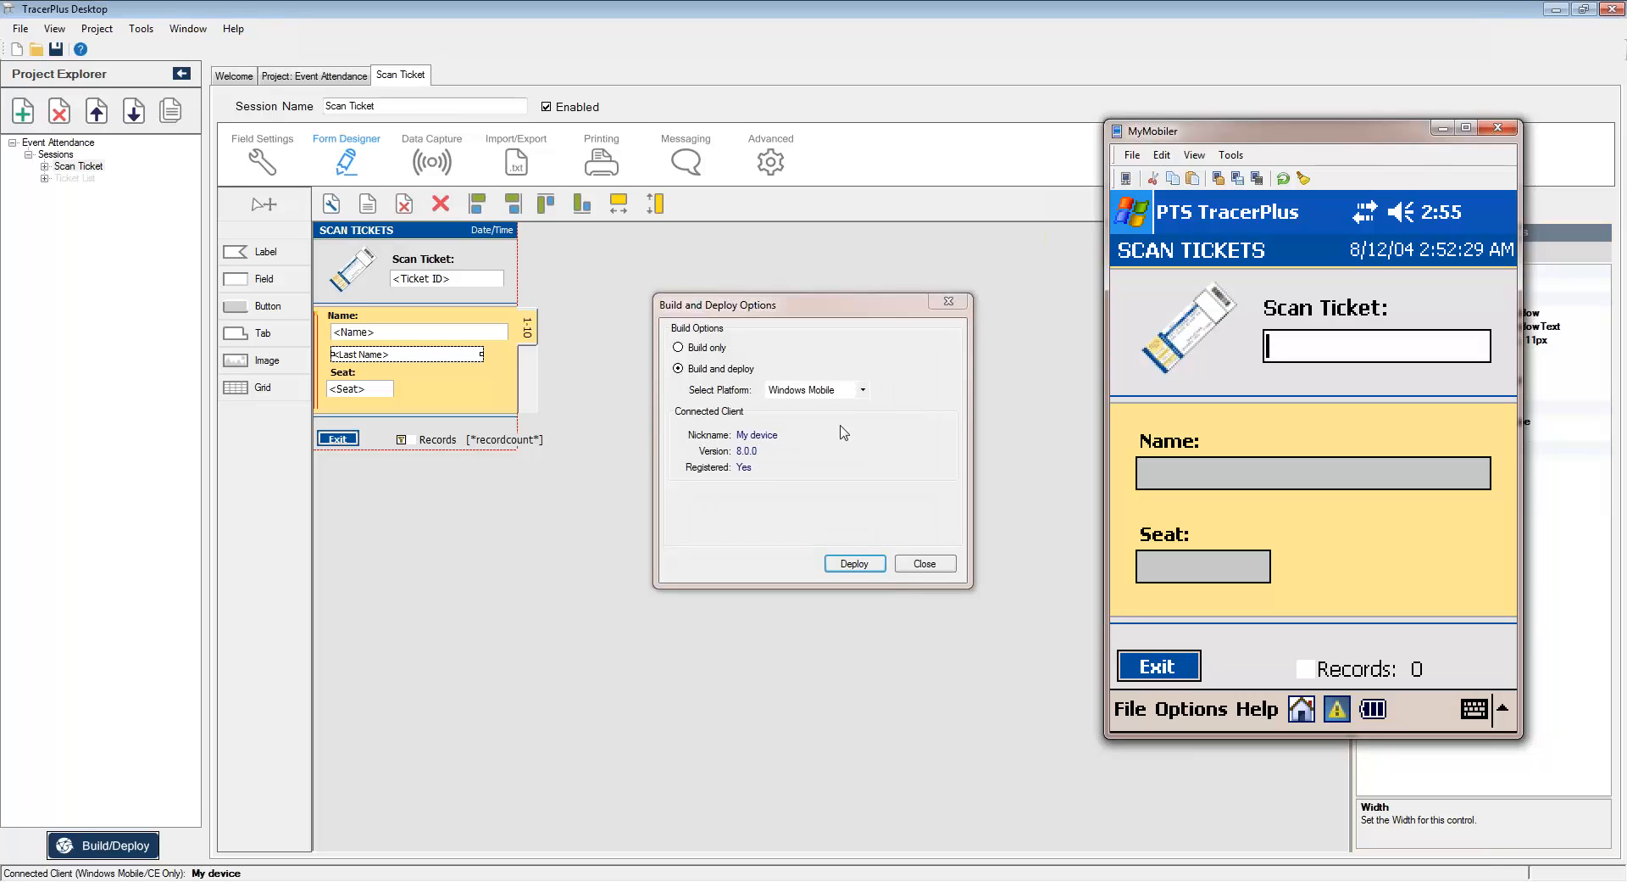
left_click(845, 562)
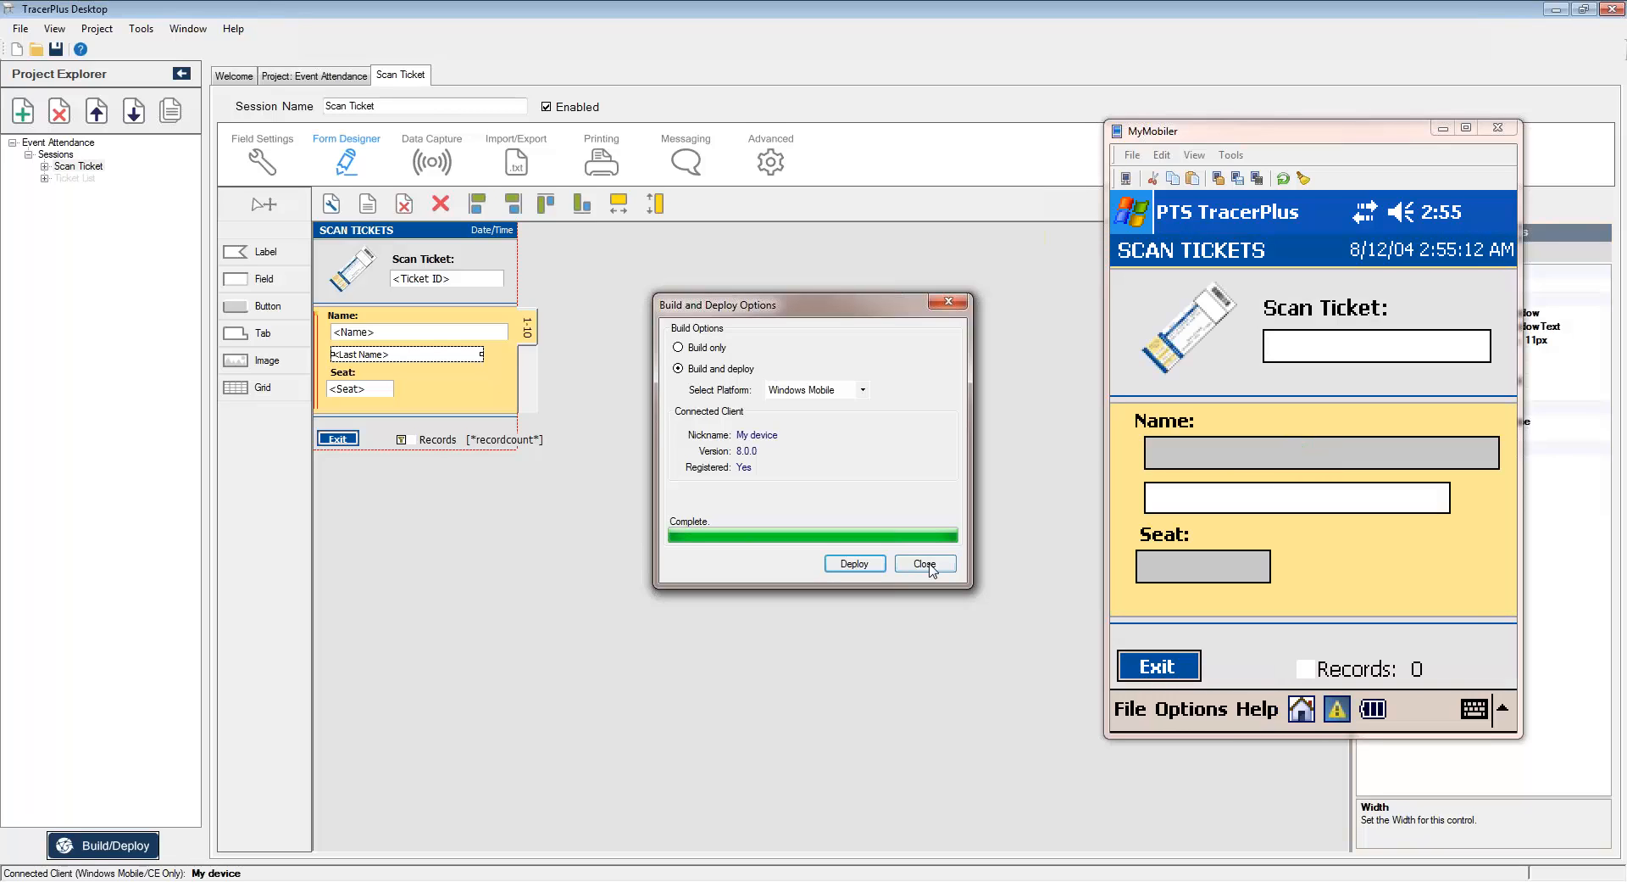
left_click(925, 563)
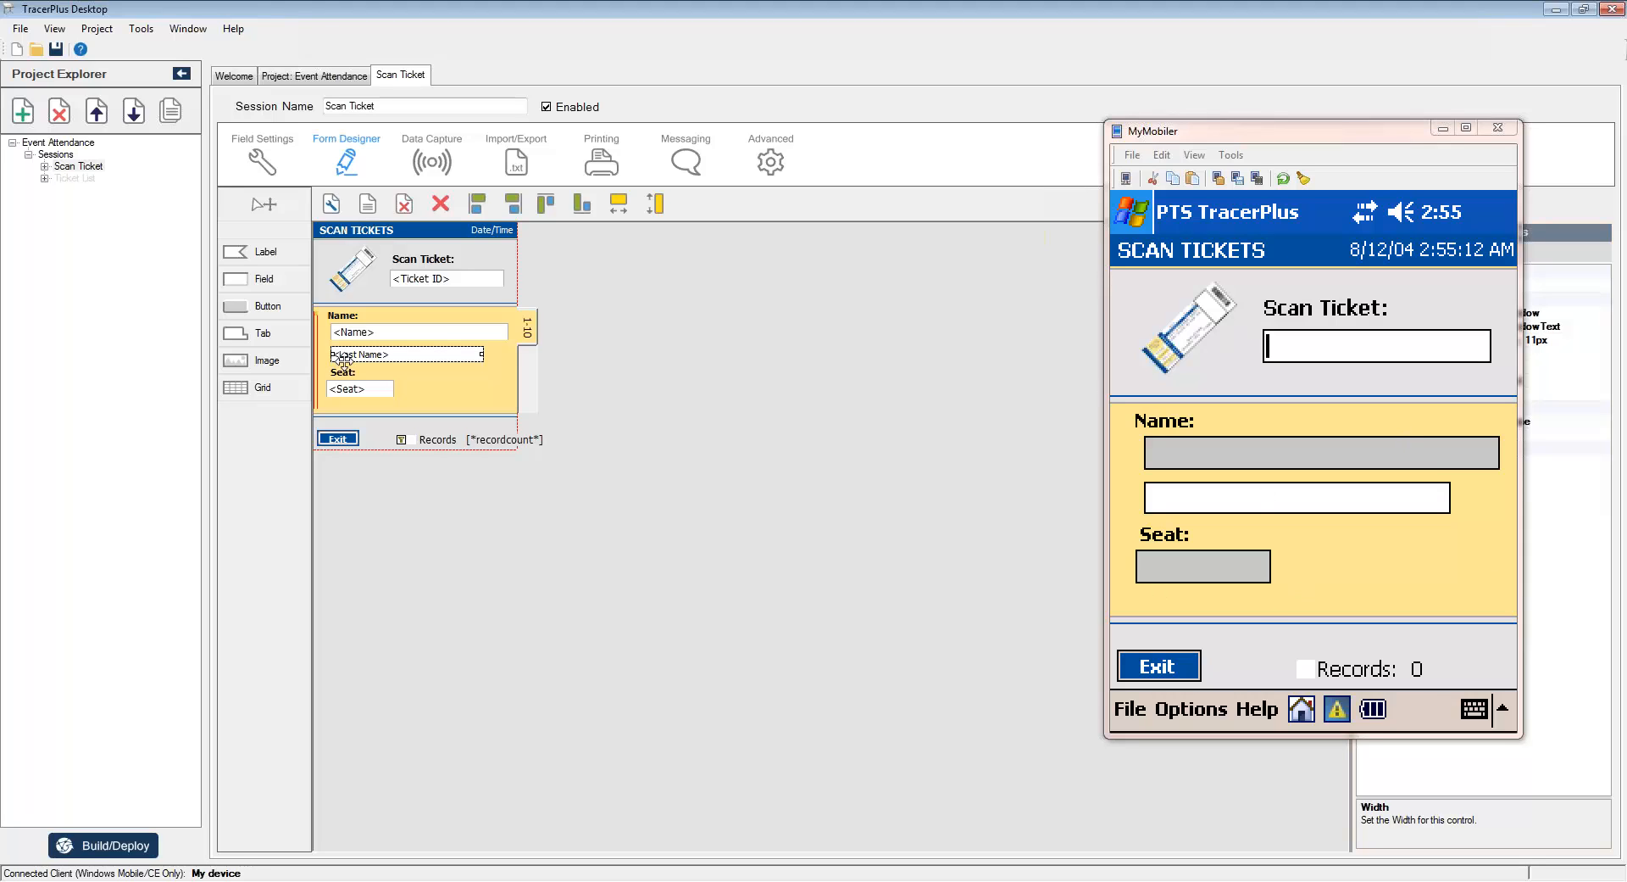
left_click_drag(1234, 136, 1216, 144)
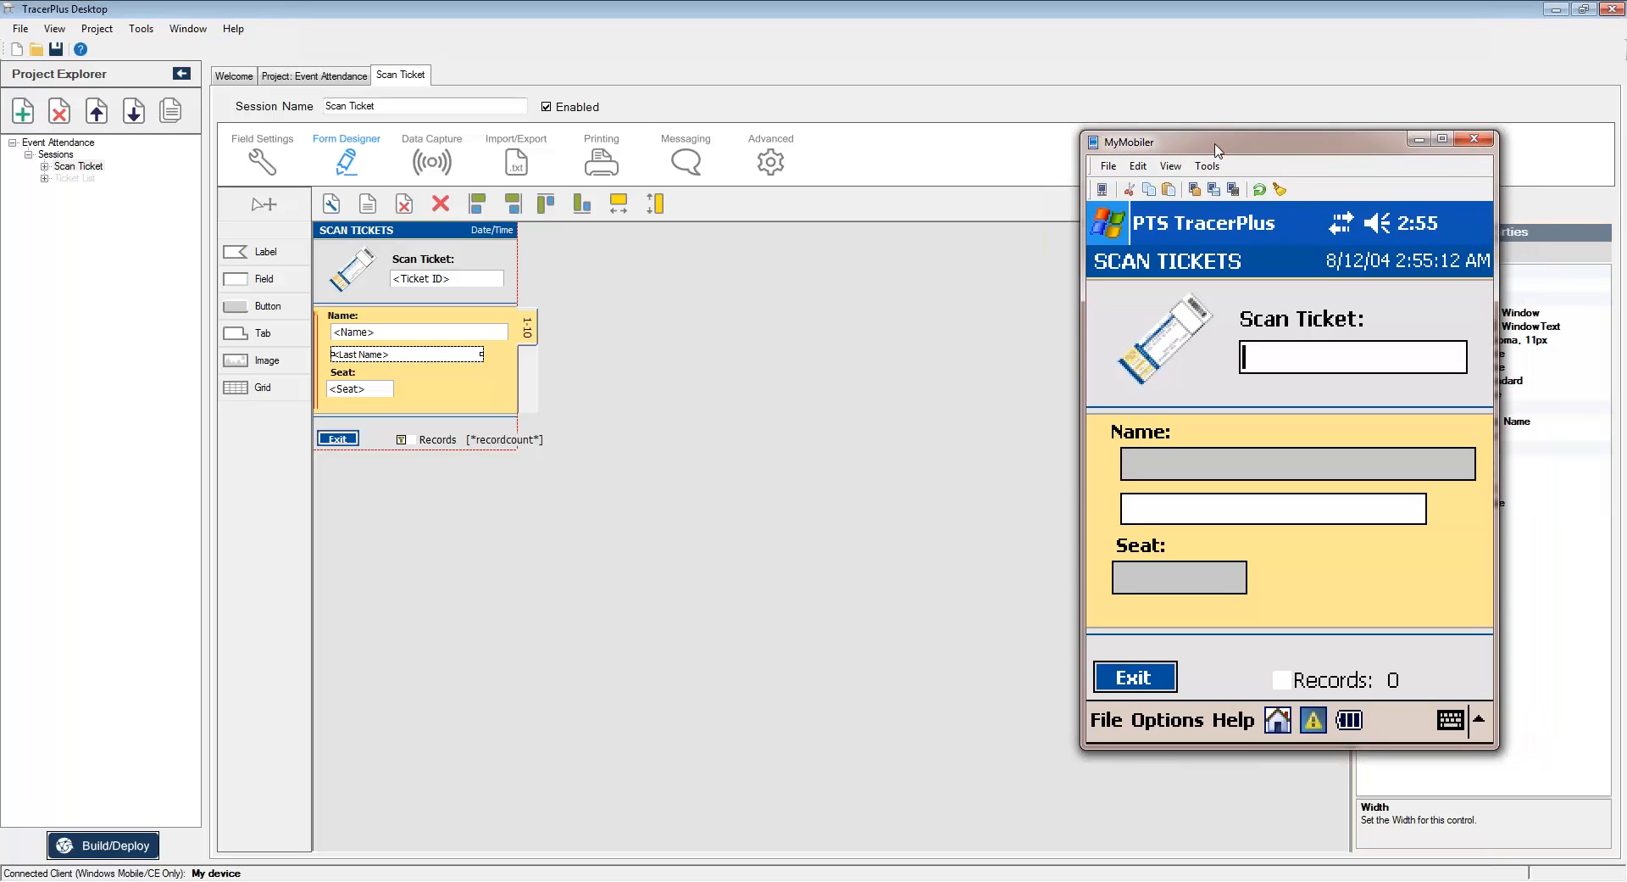
left_click(1420, 139)
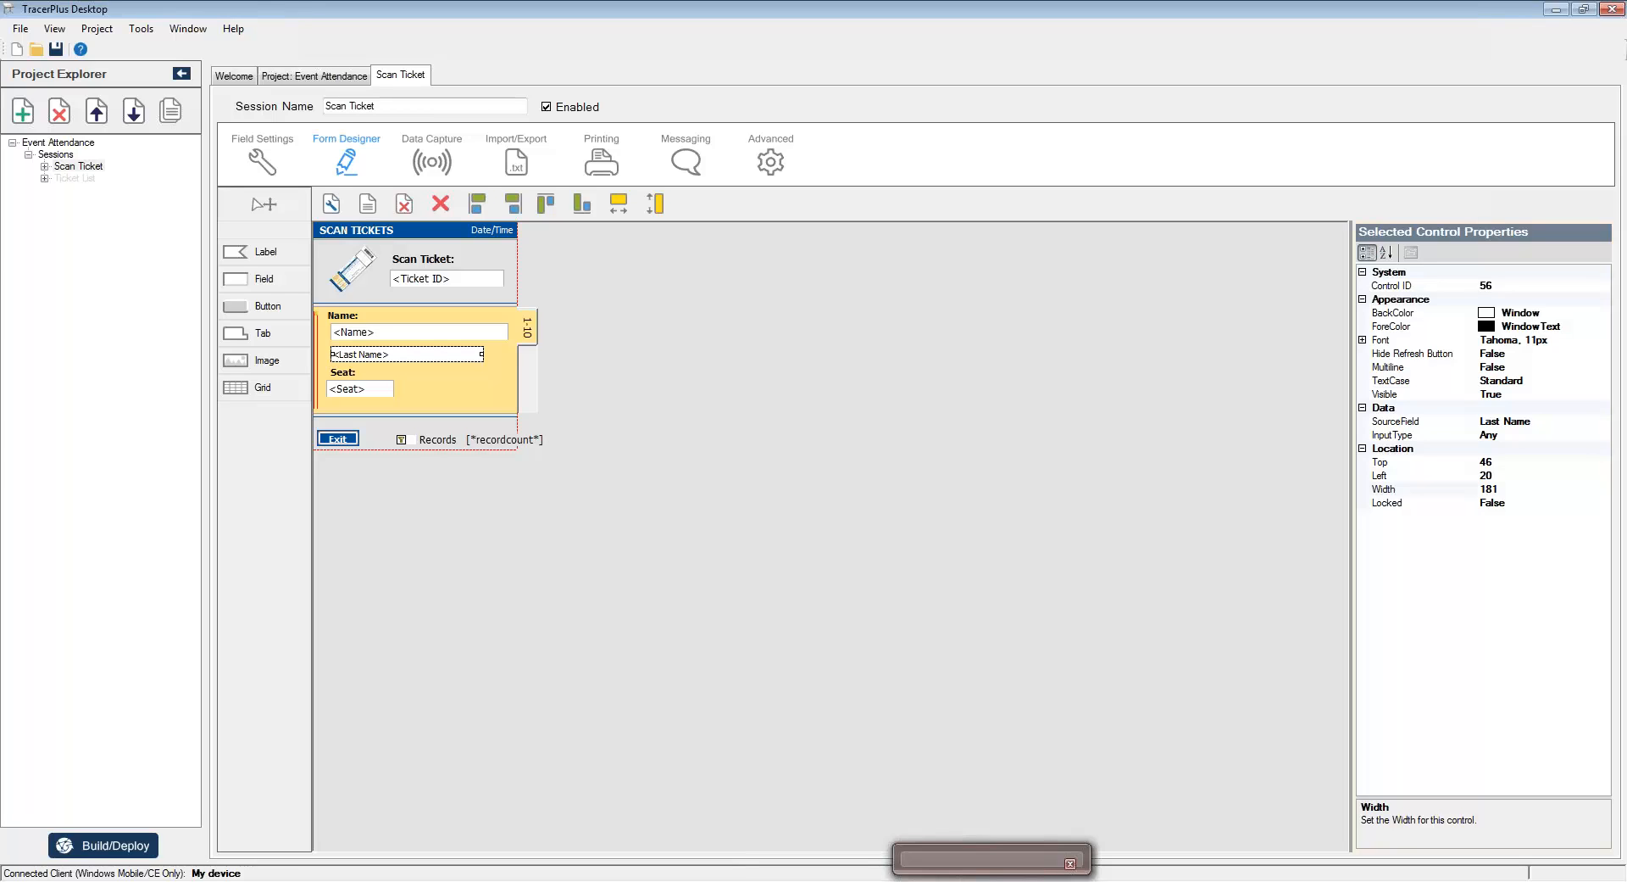
Step: Open the disabled Ticket List session and examine its fields and form layout
left_click(309, 78)
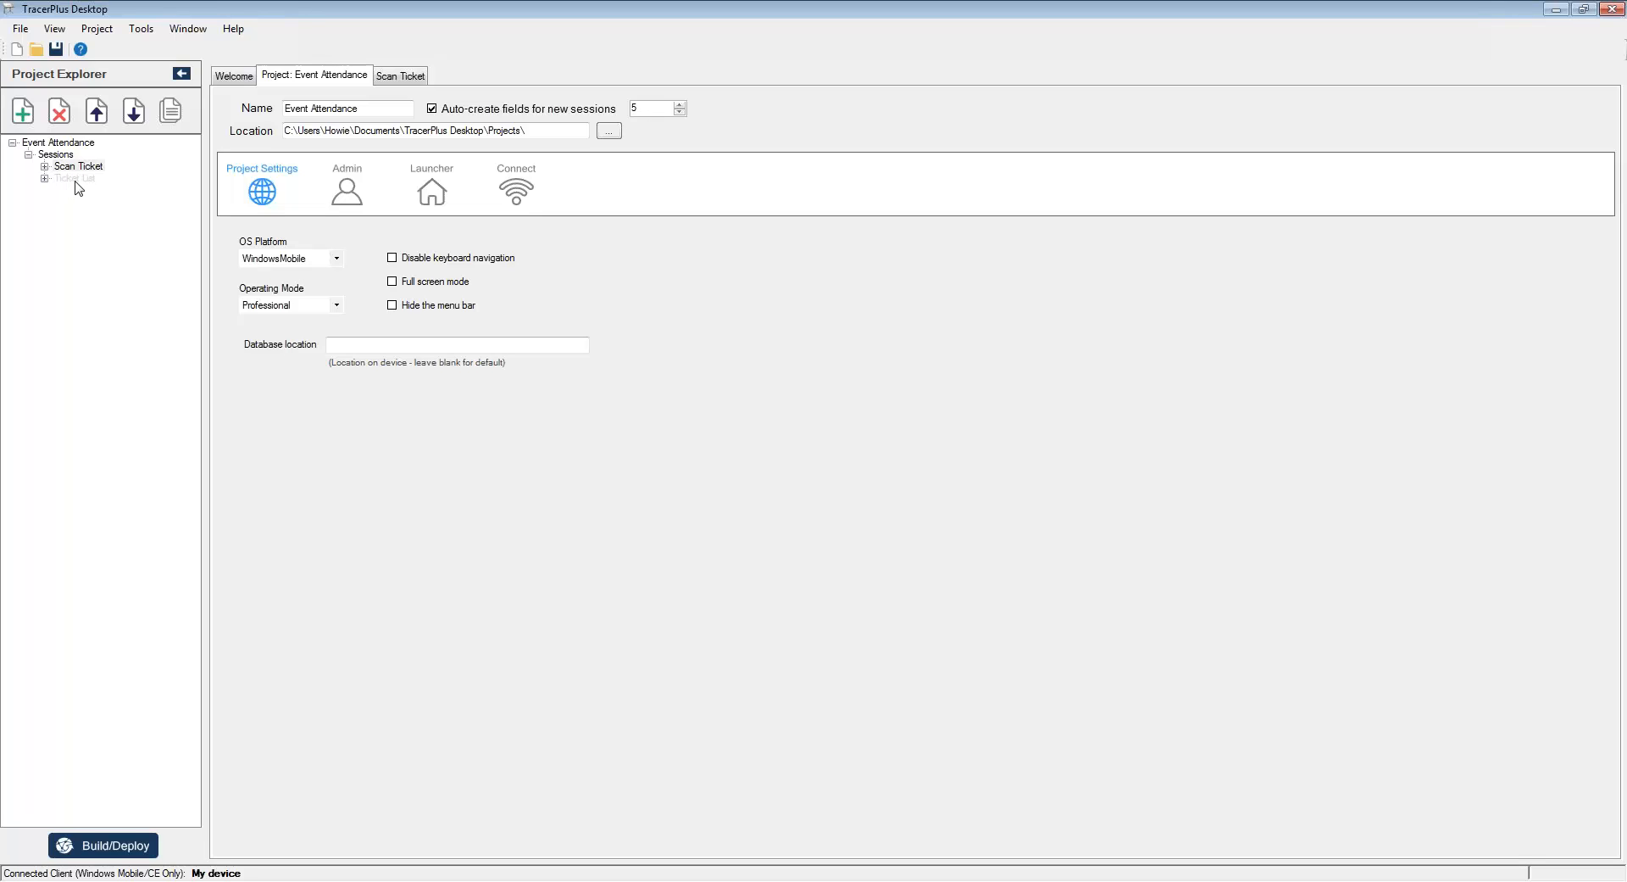
left_click(74, 179)
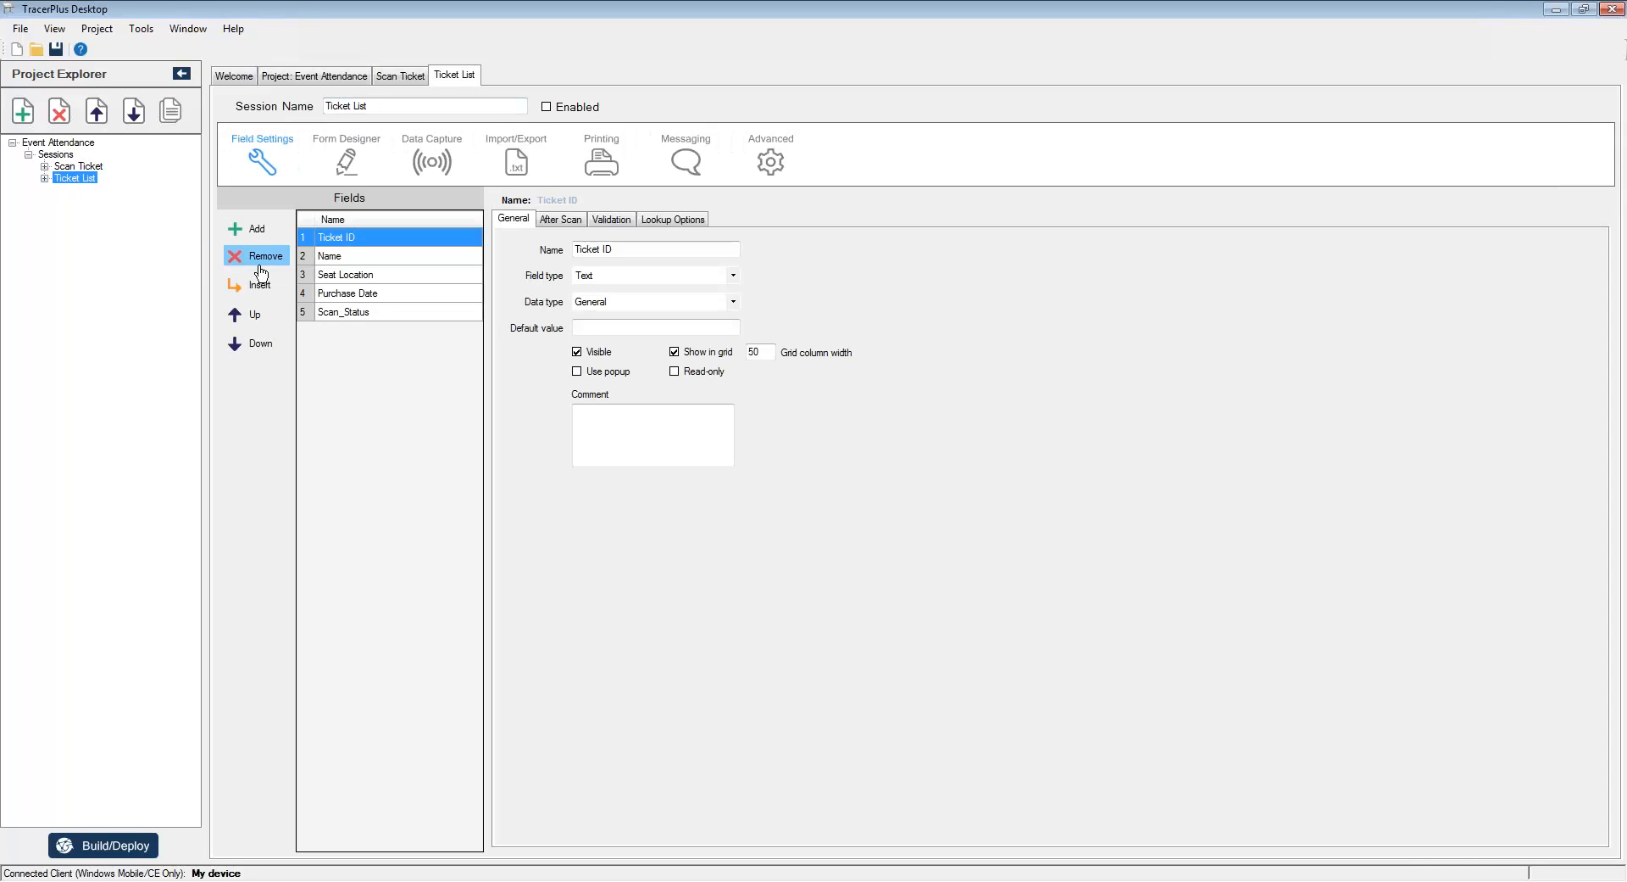
left_click(326, 164)
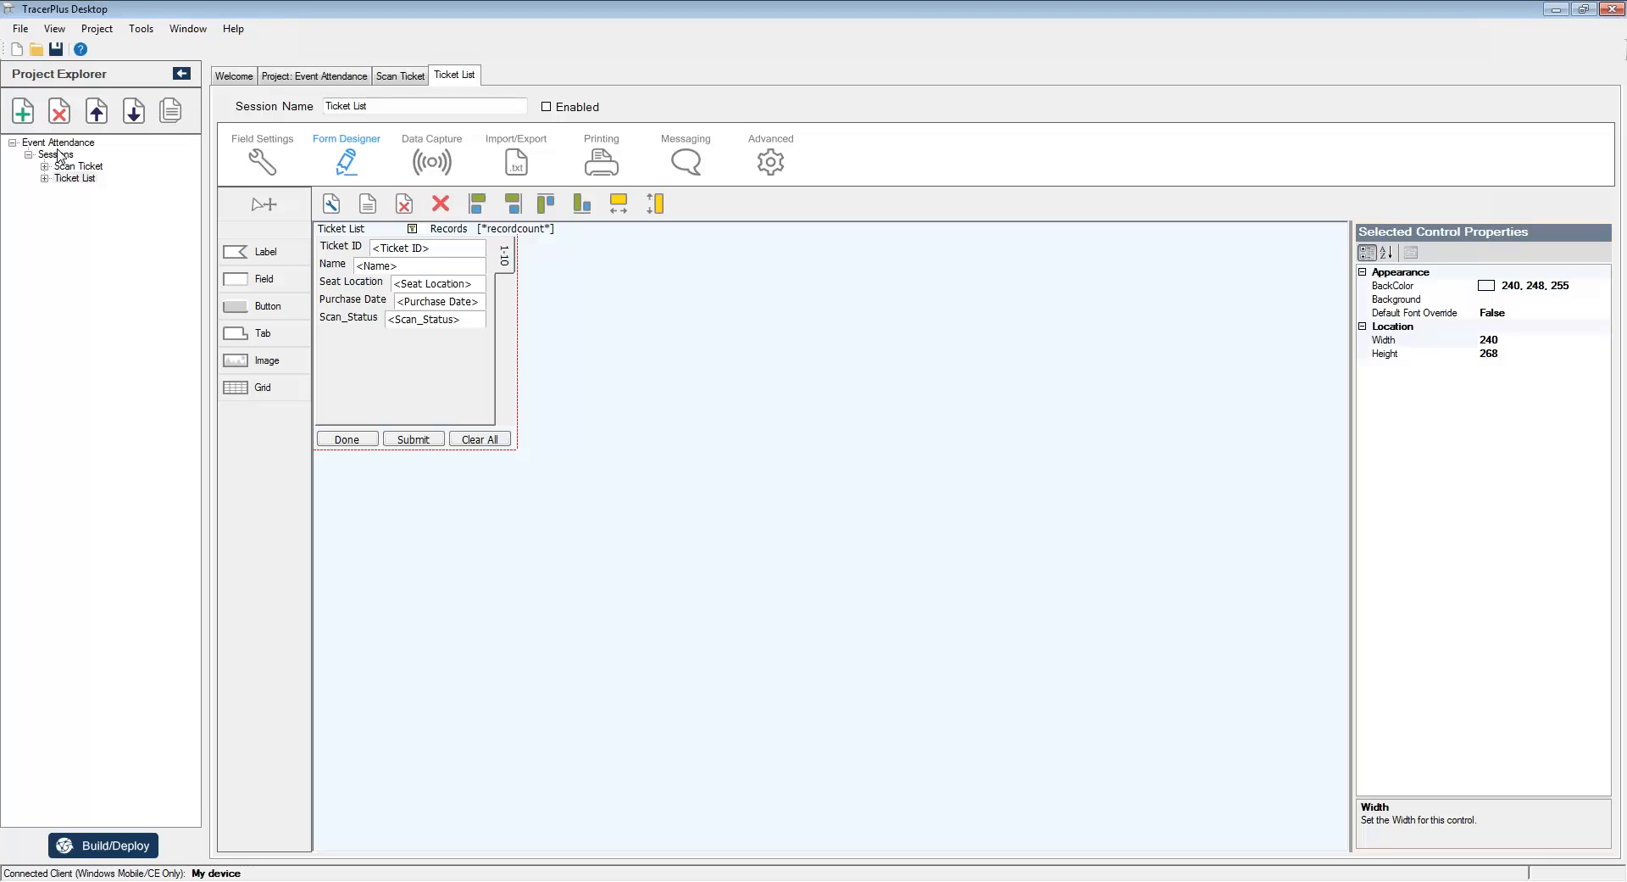
Step: Add a new session to the Event Attendance project and open its auto-generated form layout
left_click(24, 114)
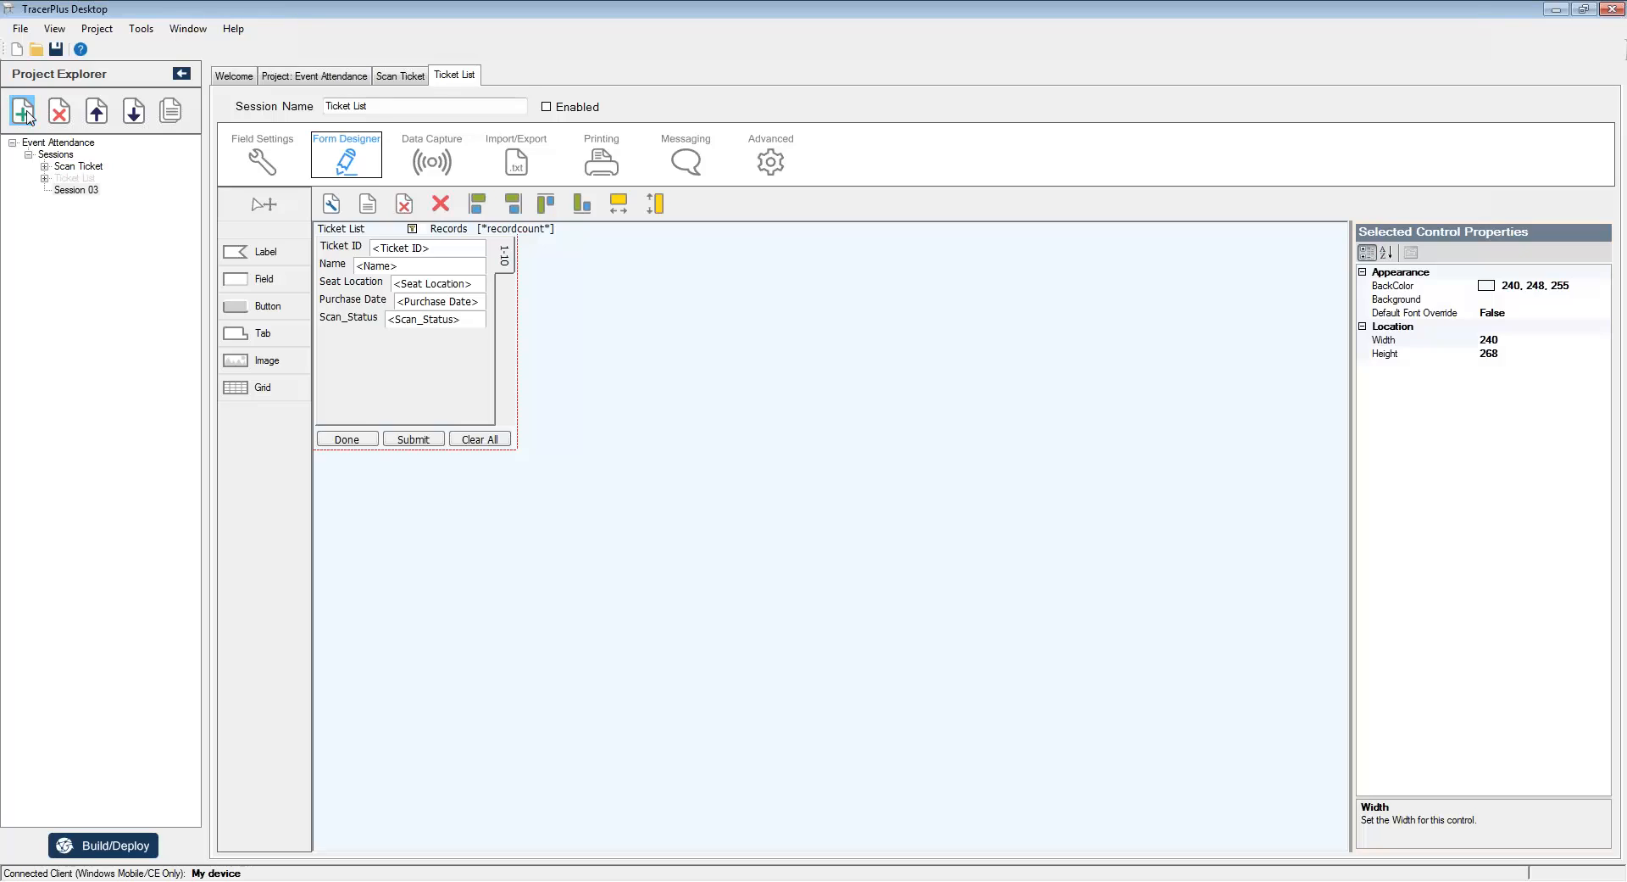
left_click(76, 190)
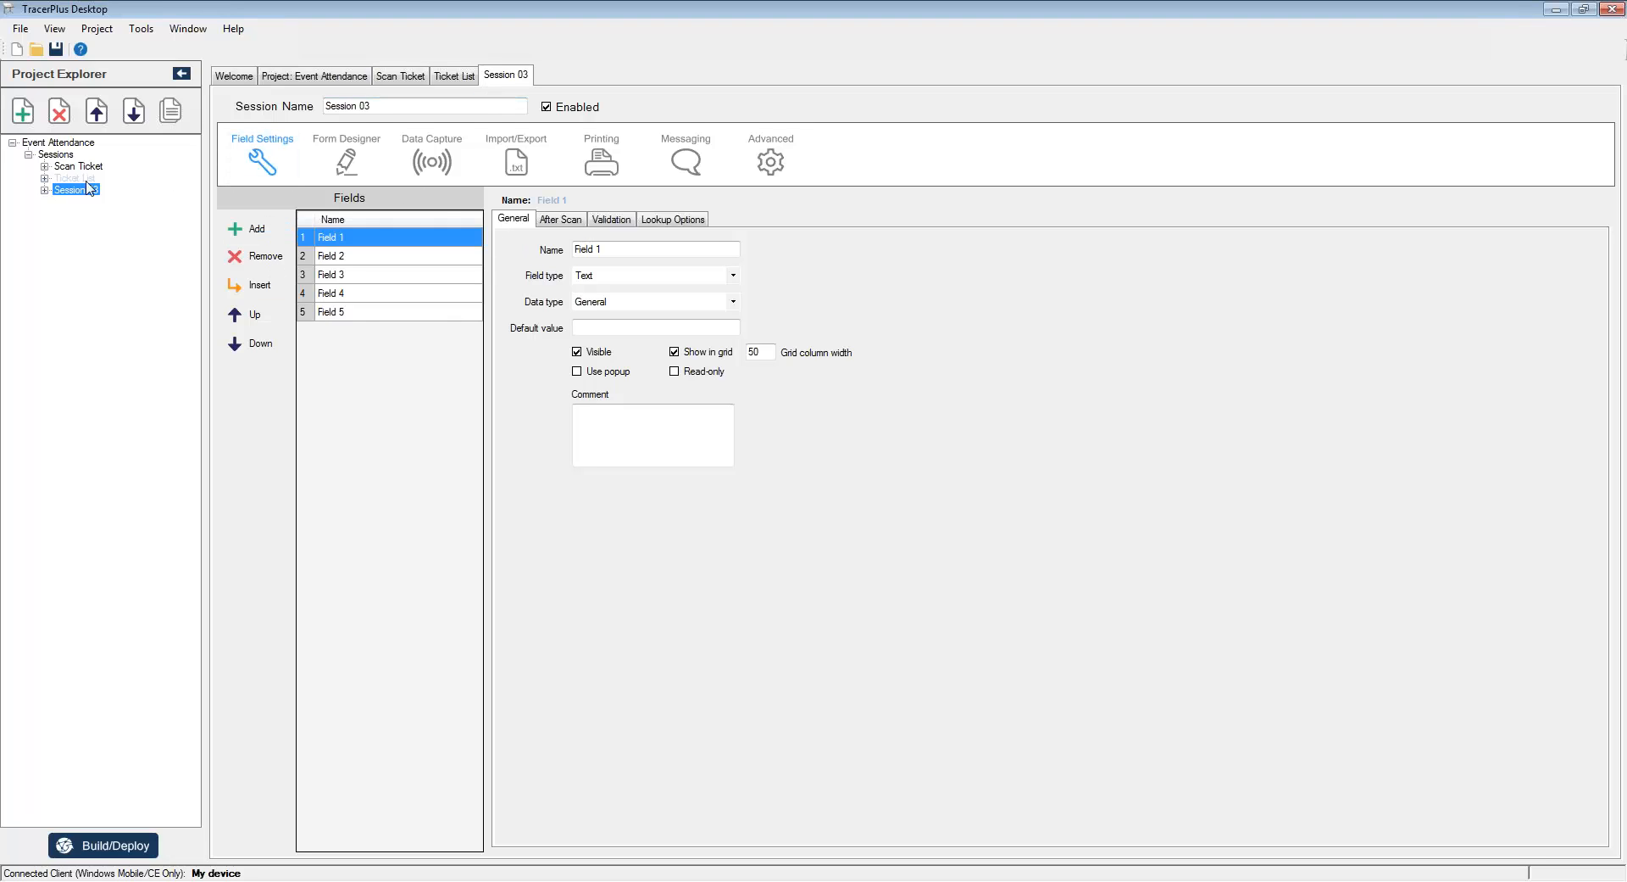
left_click(347, 157)
left_click(406, 363)
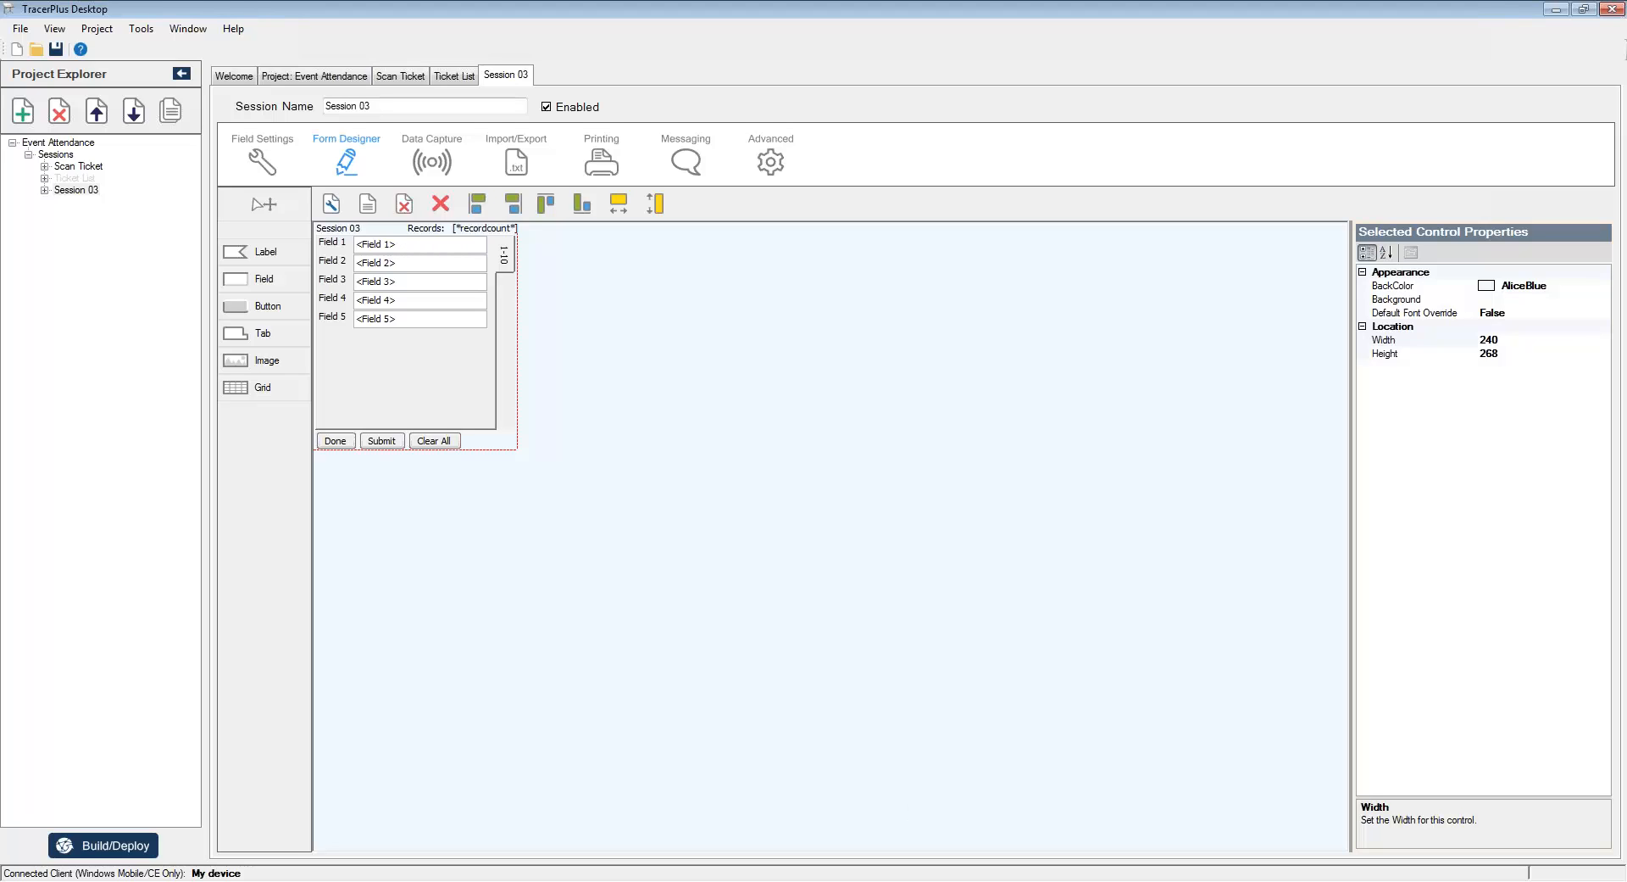
Step: Switch to MyMobiler, return the device to the TracerPlus home screen to view its sessions, and minimise the viewer
left_click(1060, 880)
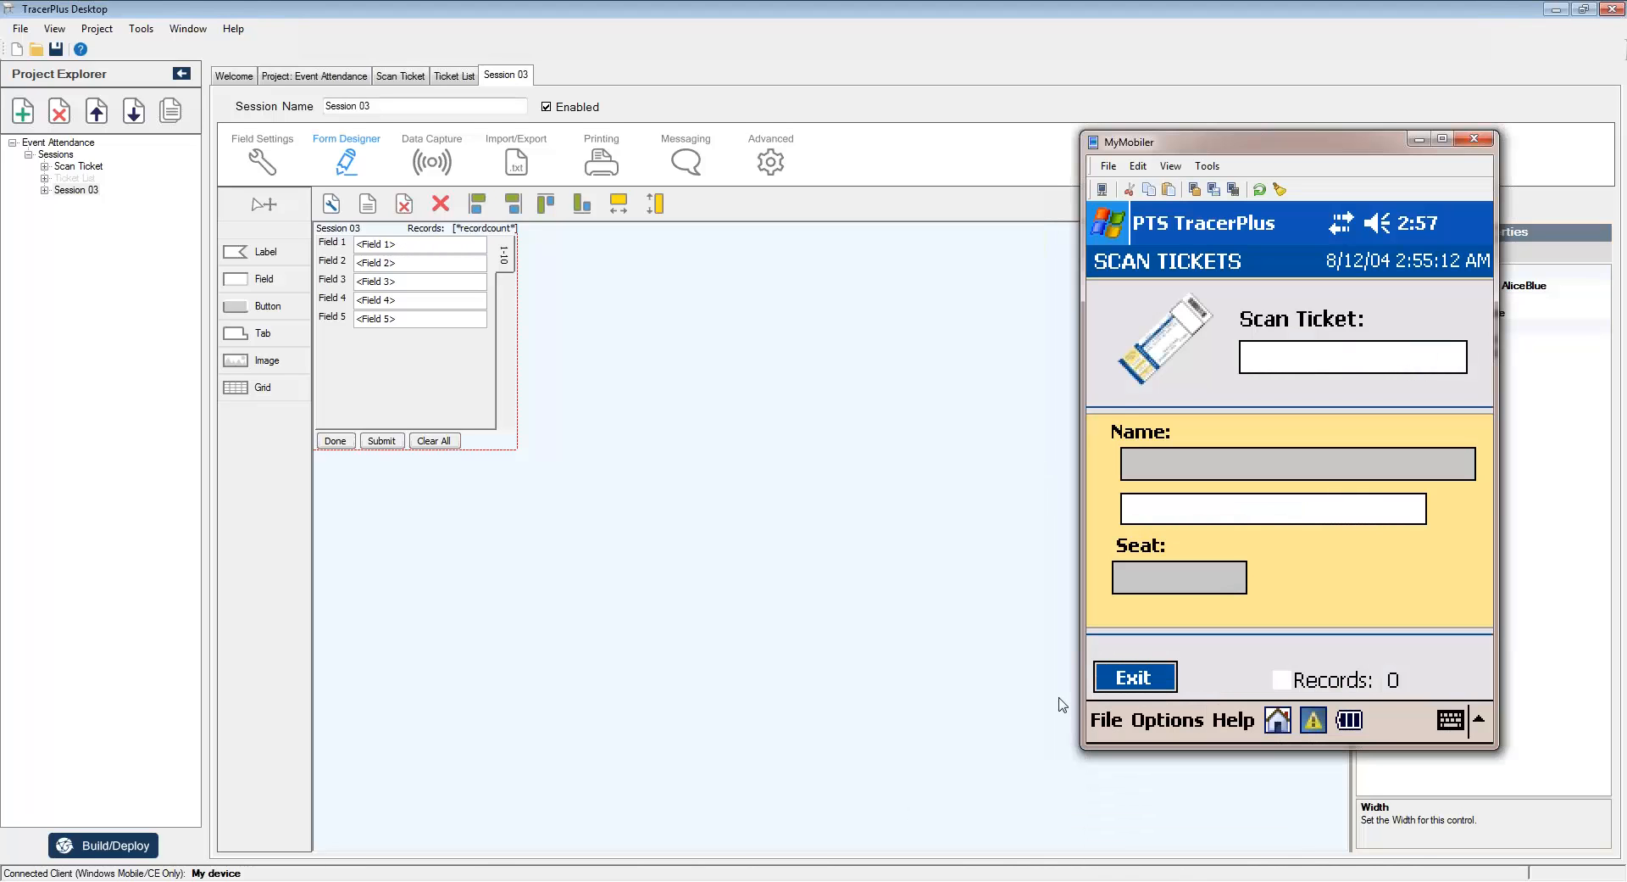
left_click(1276, 729)
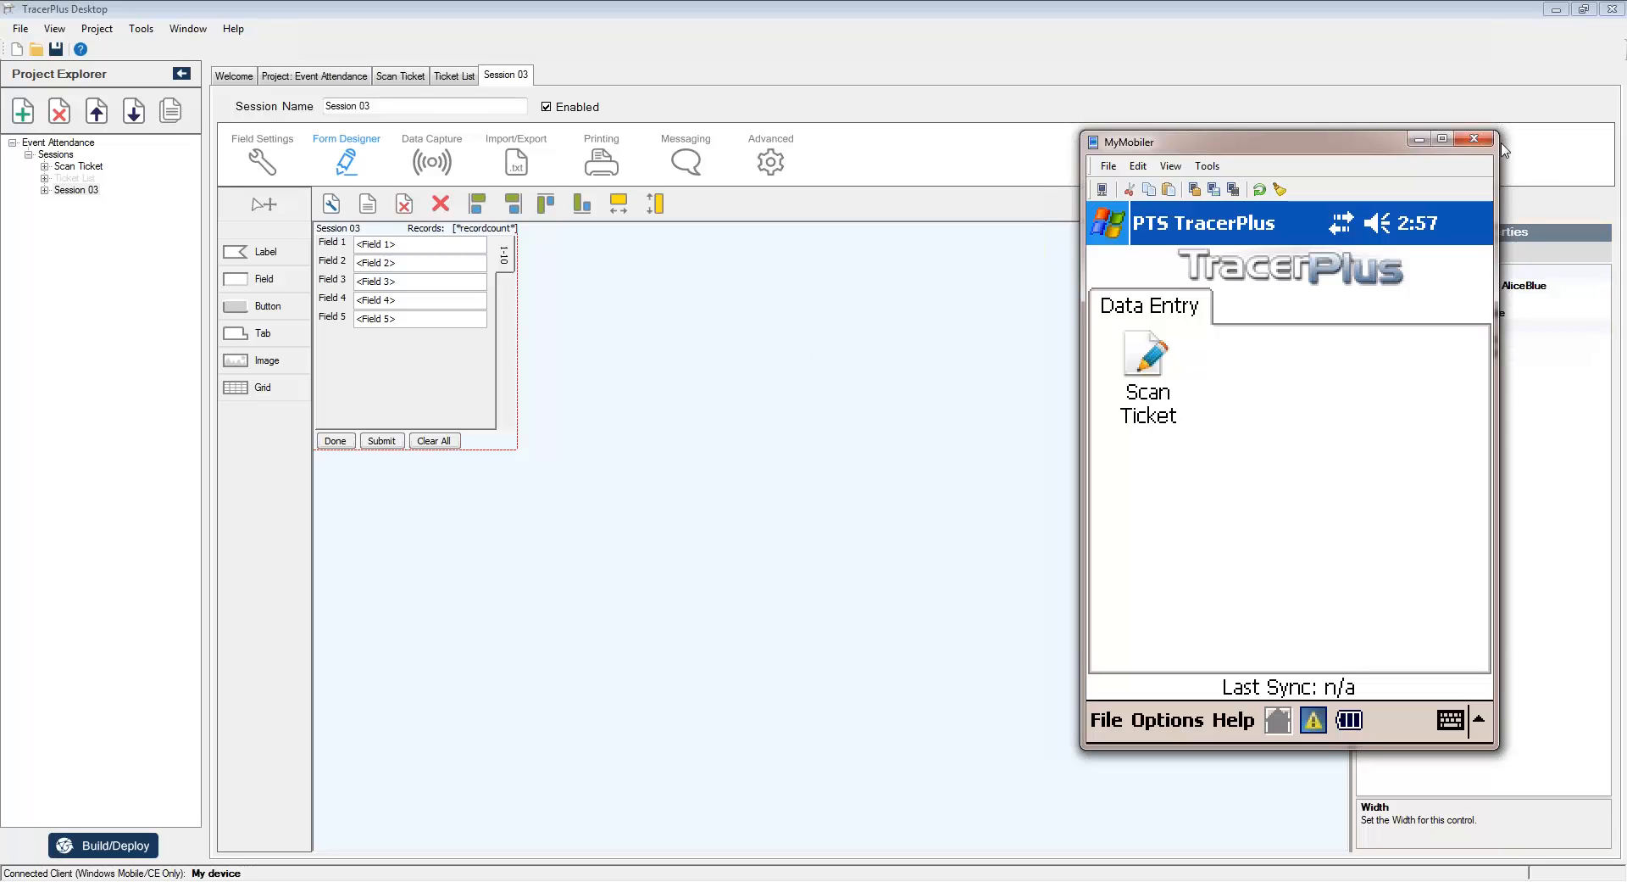
left_click(1413, 140)
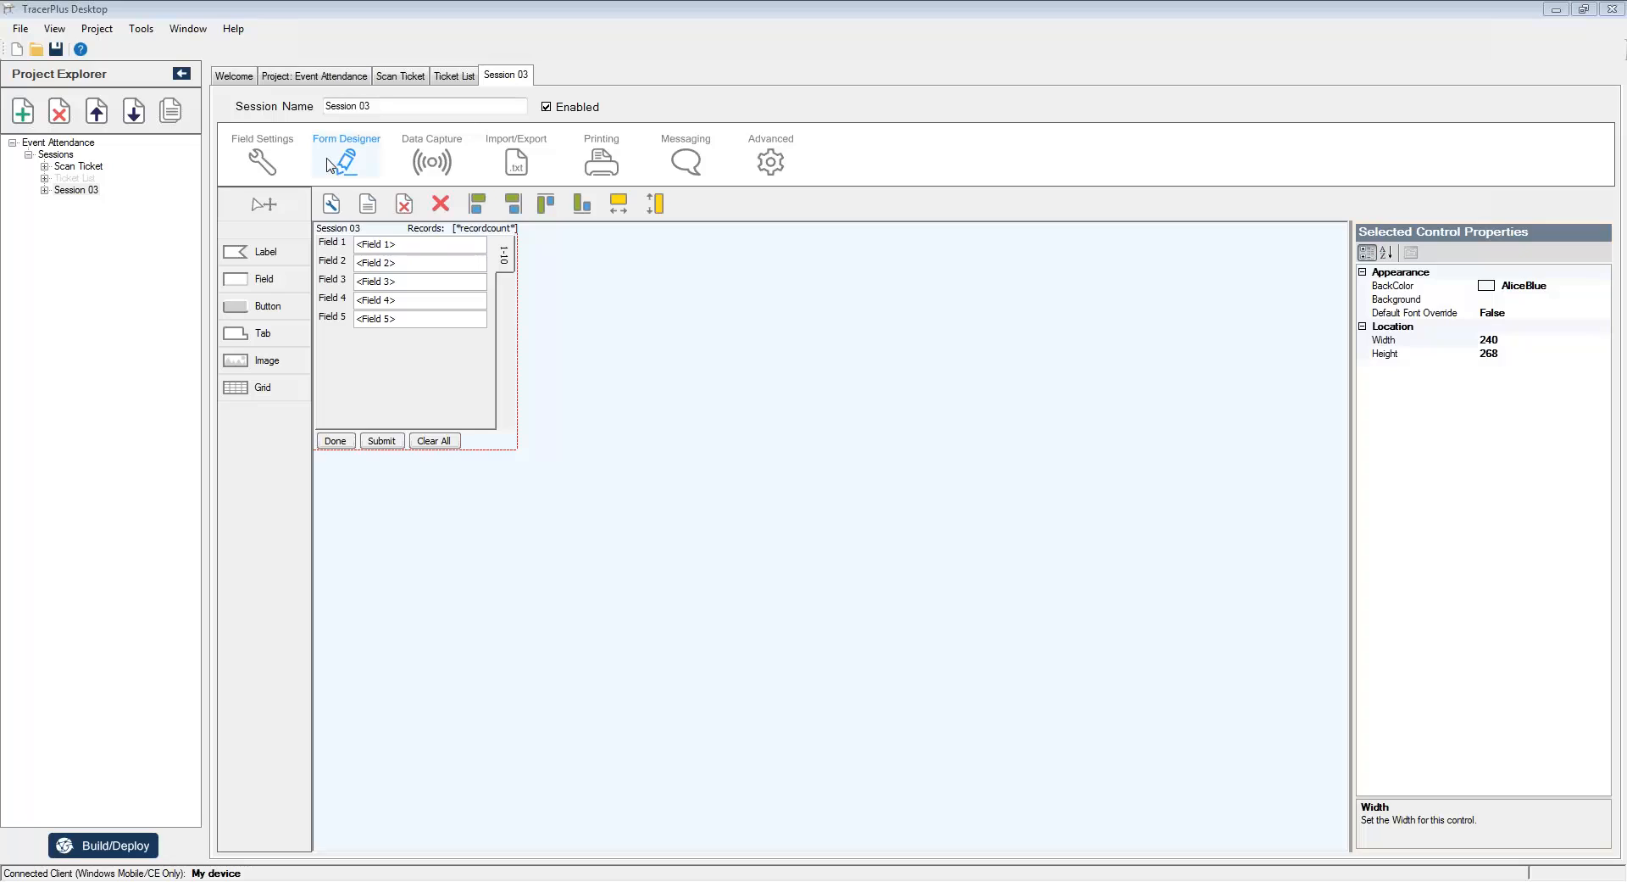
Step: Return to the new session's field settings and rename the session Fire Extinguisher
left_click(262, 159)
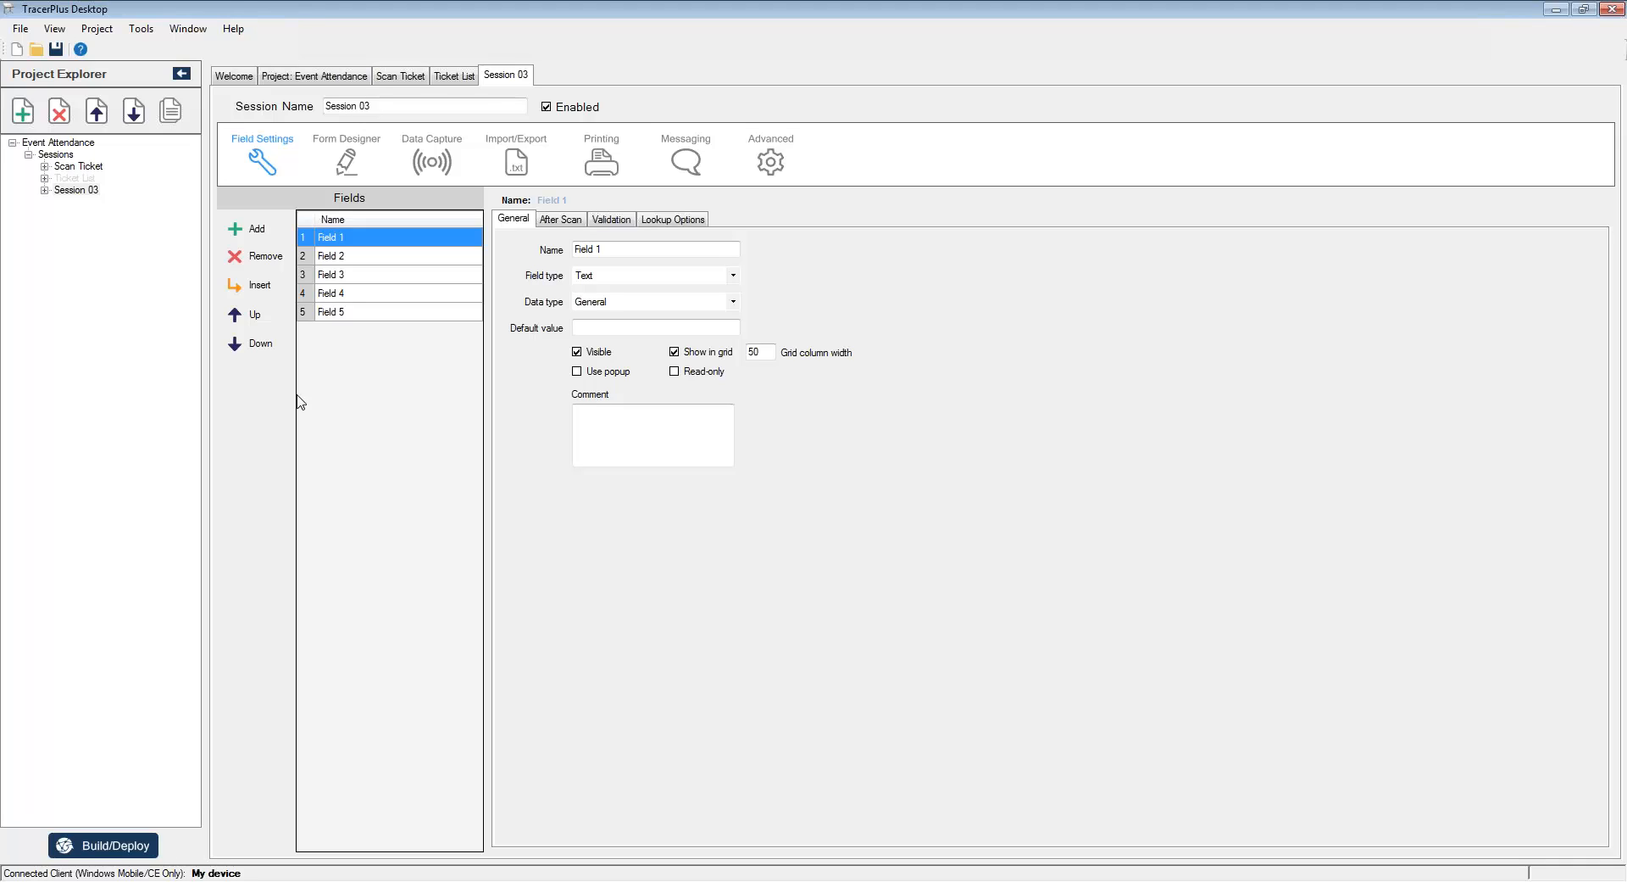
left_click(372, 238)
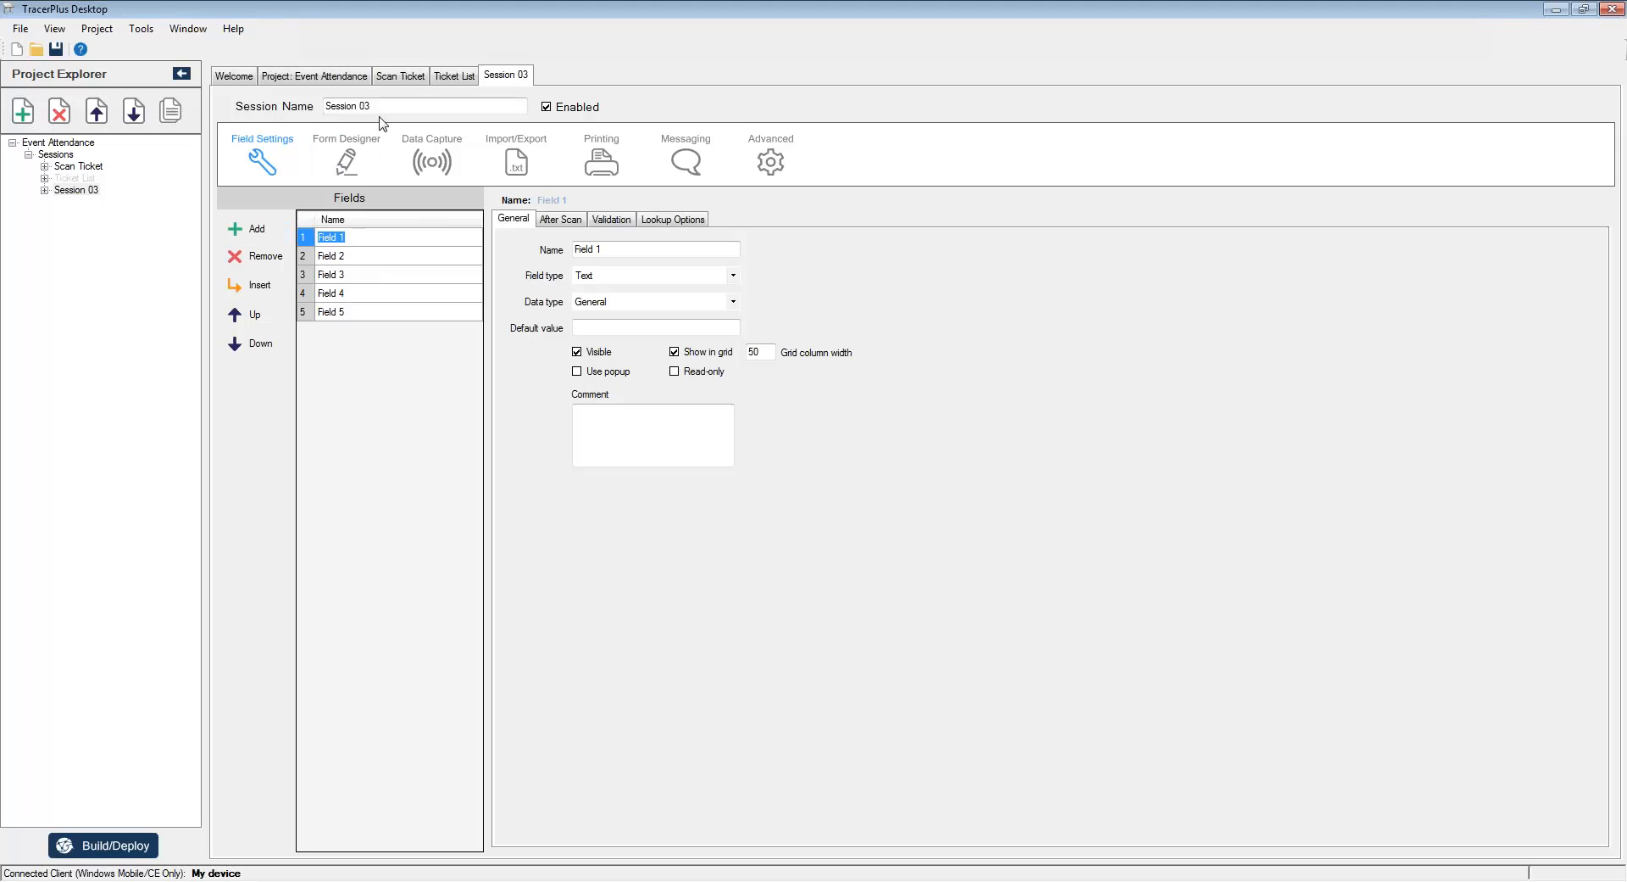
left_click_drag(409, 107, 303, 110)
type("F")
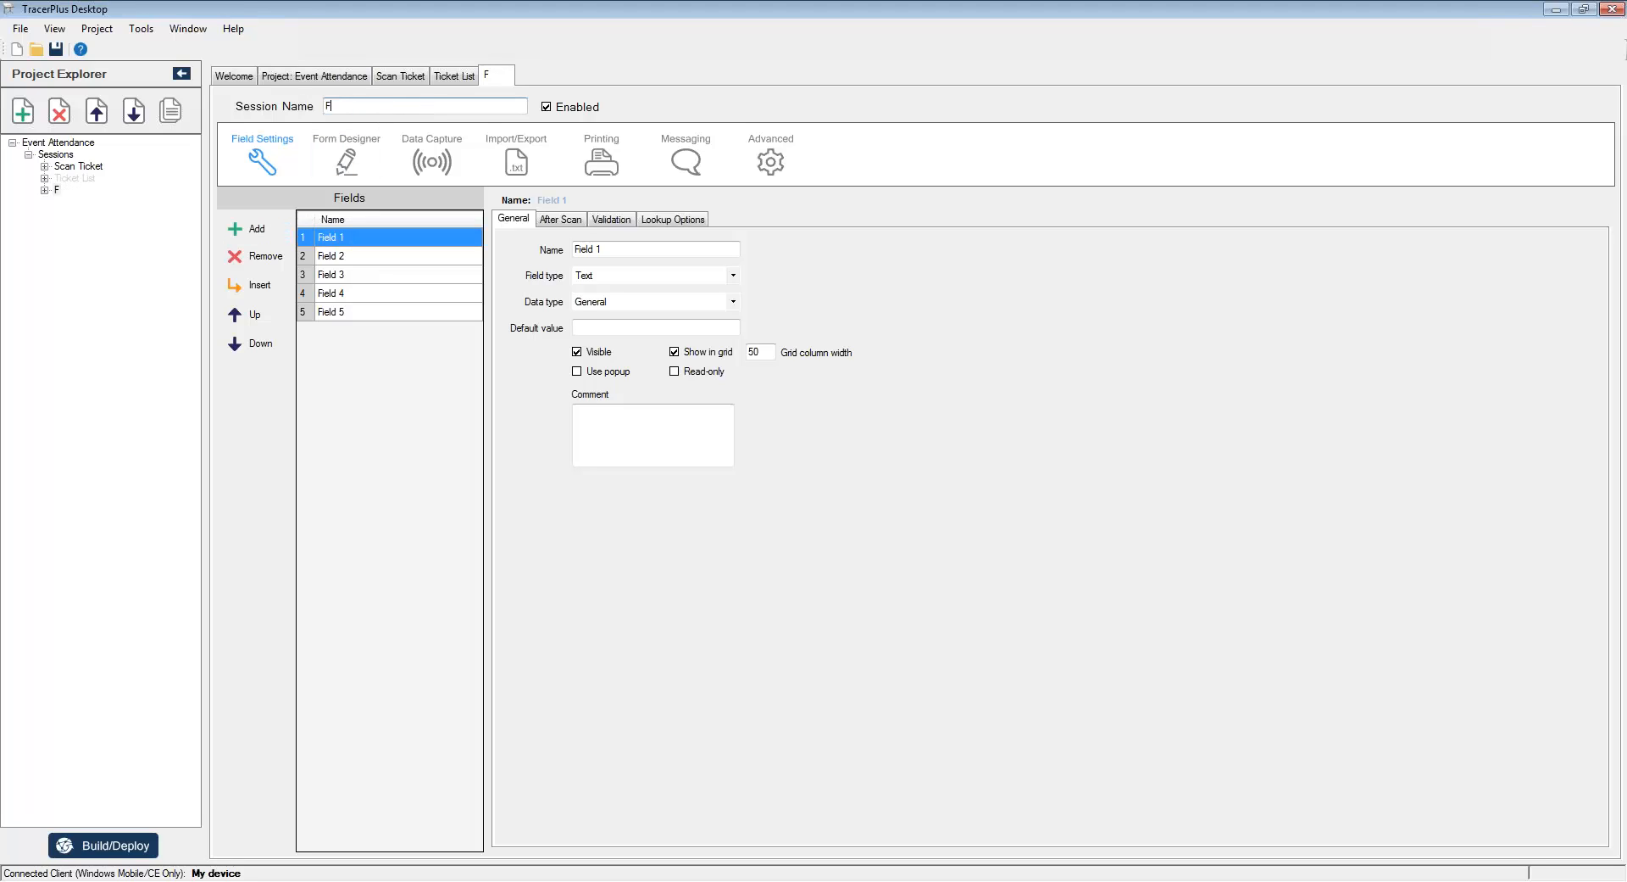
type("ire Exting")
type("uisher")
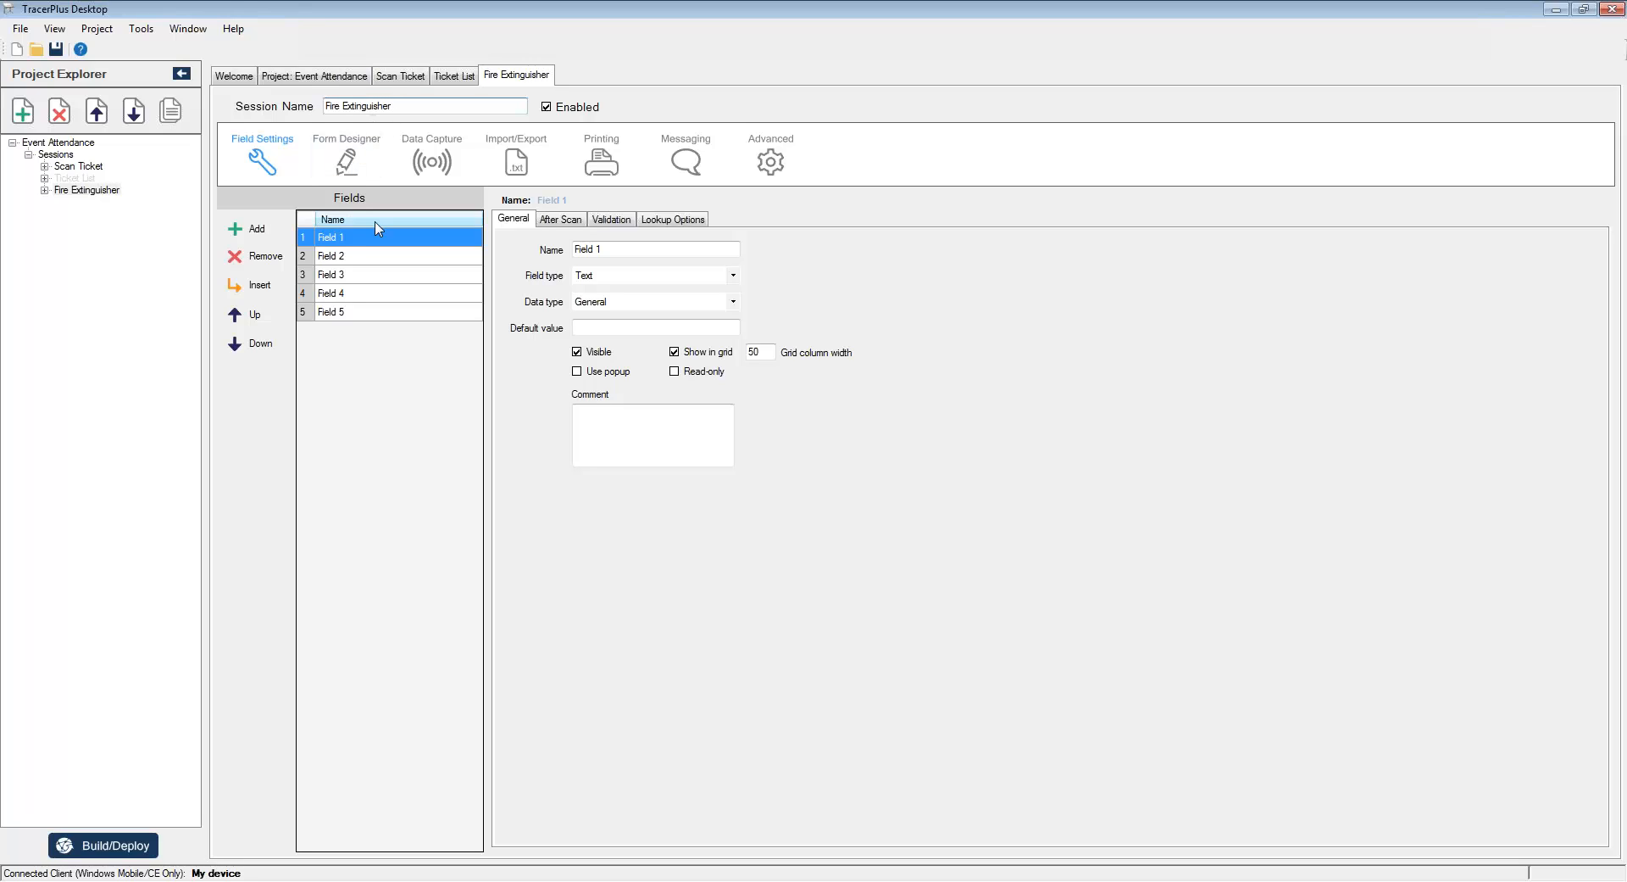
Step: Rename the first two fields of the Fire Extinguisher session as Location and Extinguisher ID
left_click(351, 235)
left_click_drag(375, 237, 311, 242)
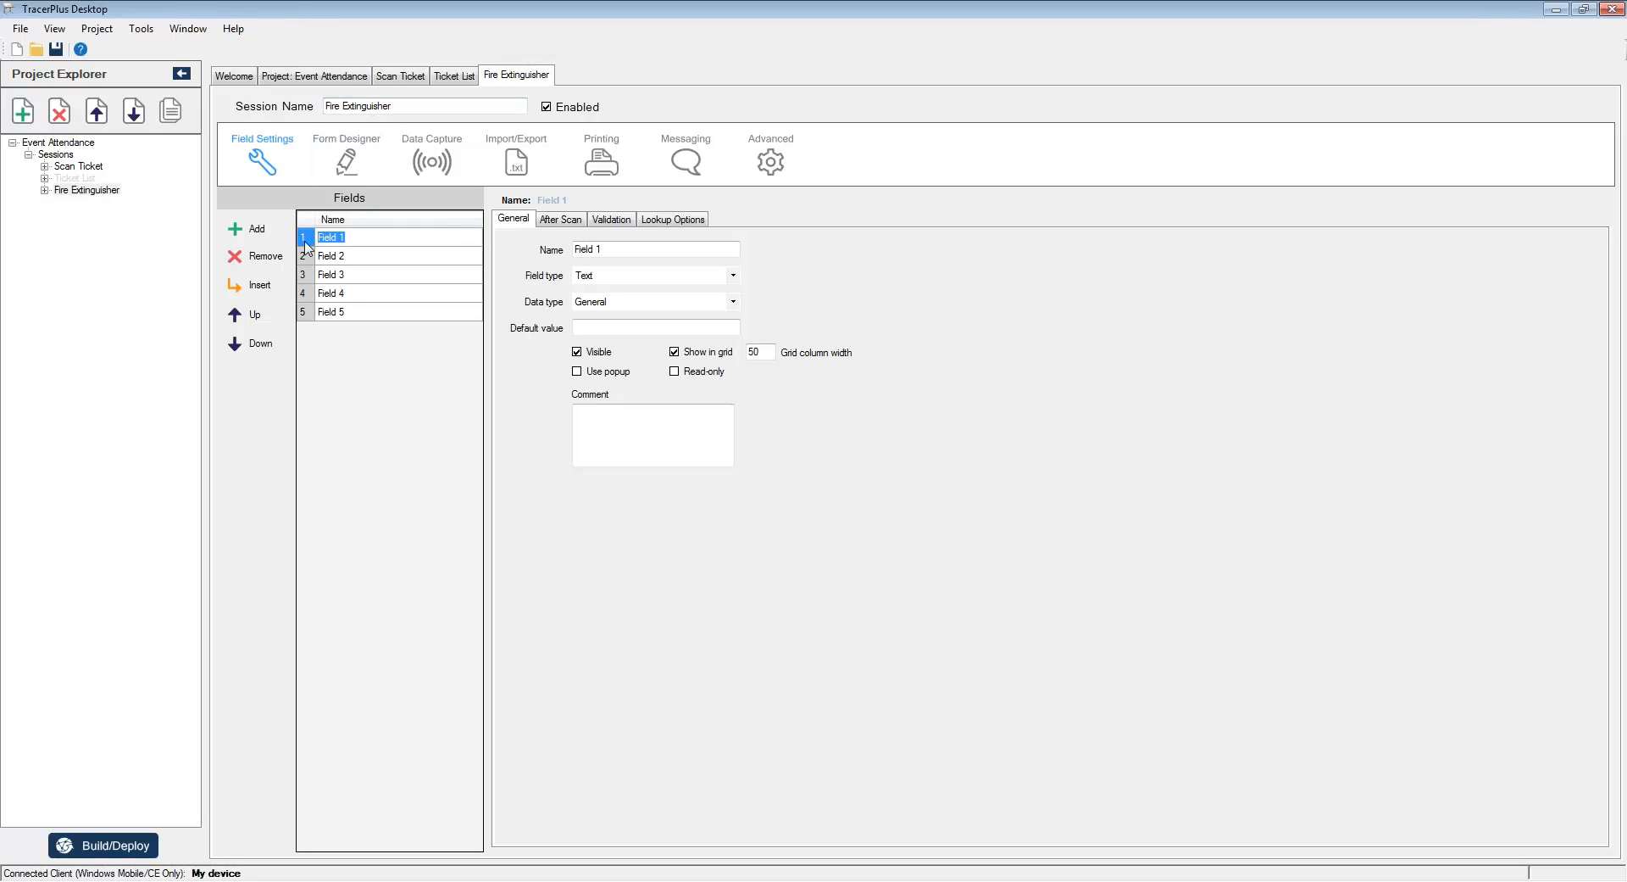
type("Location")
key("Return")
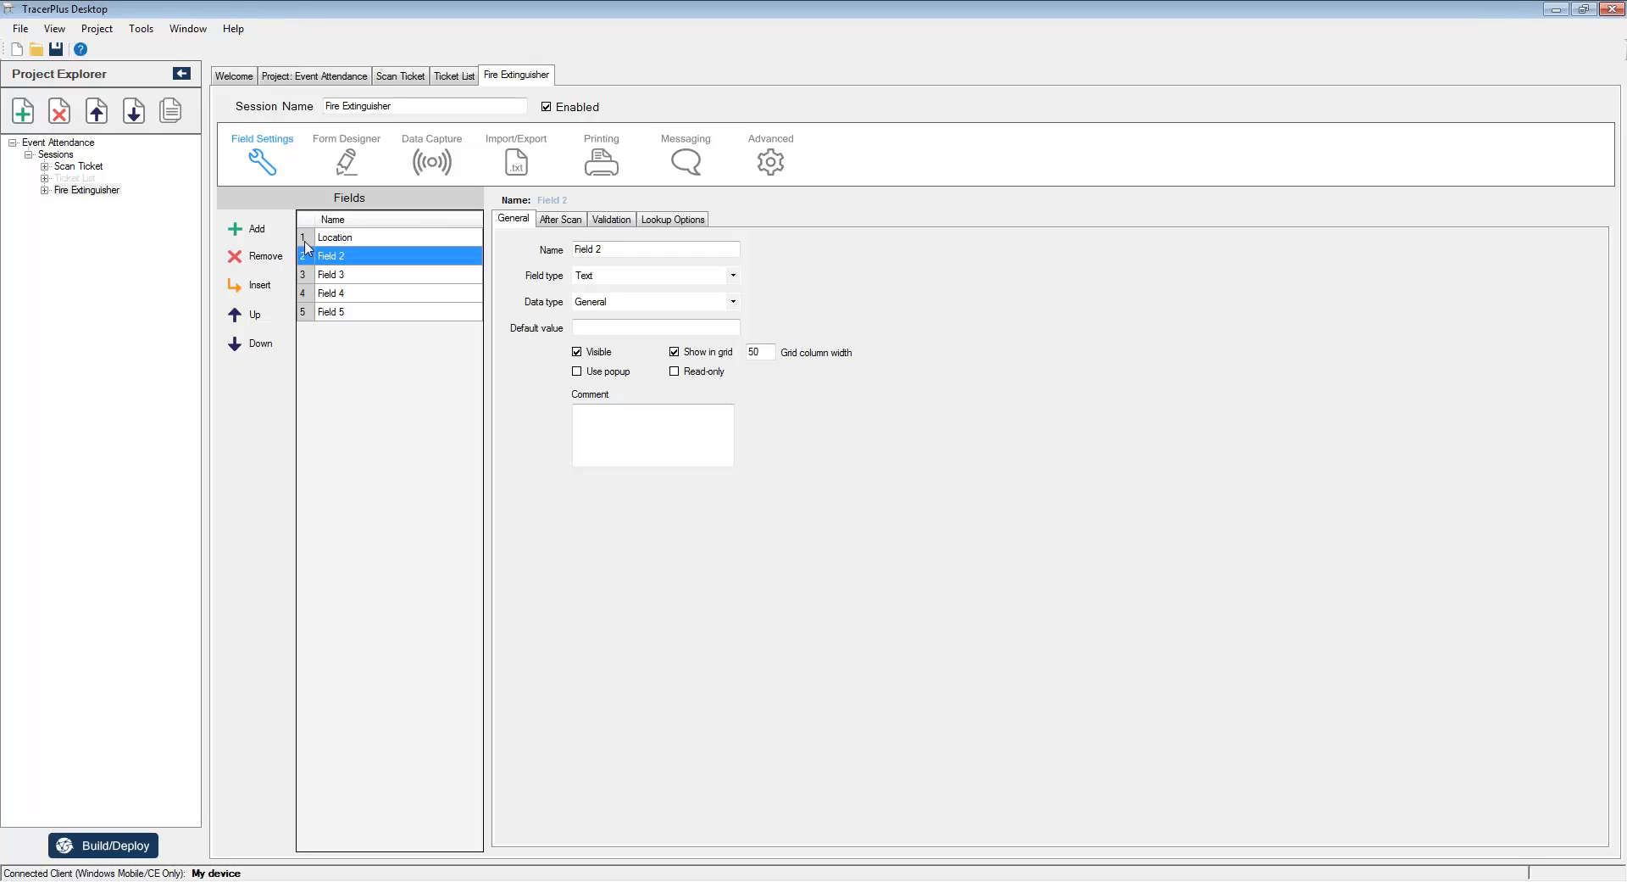
type("Extinguisher ID")
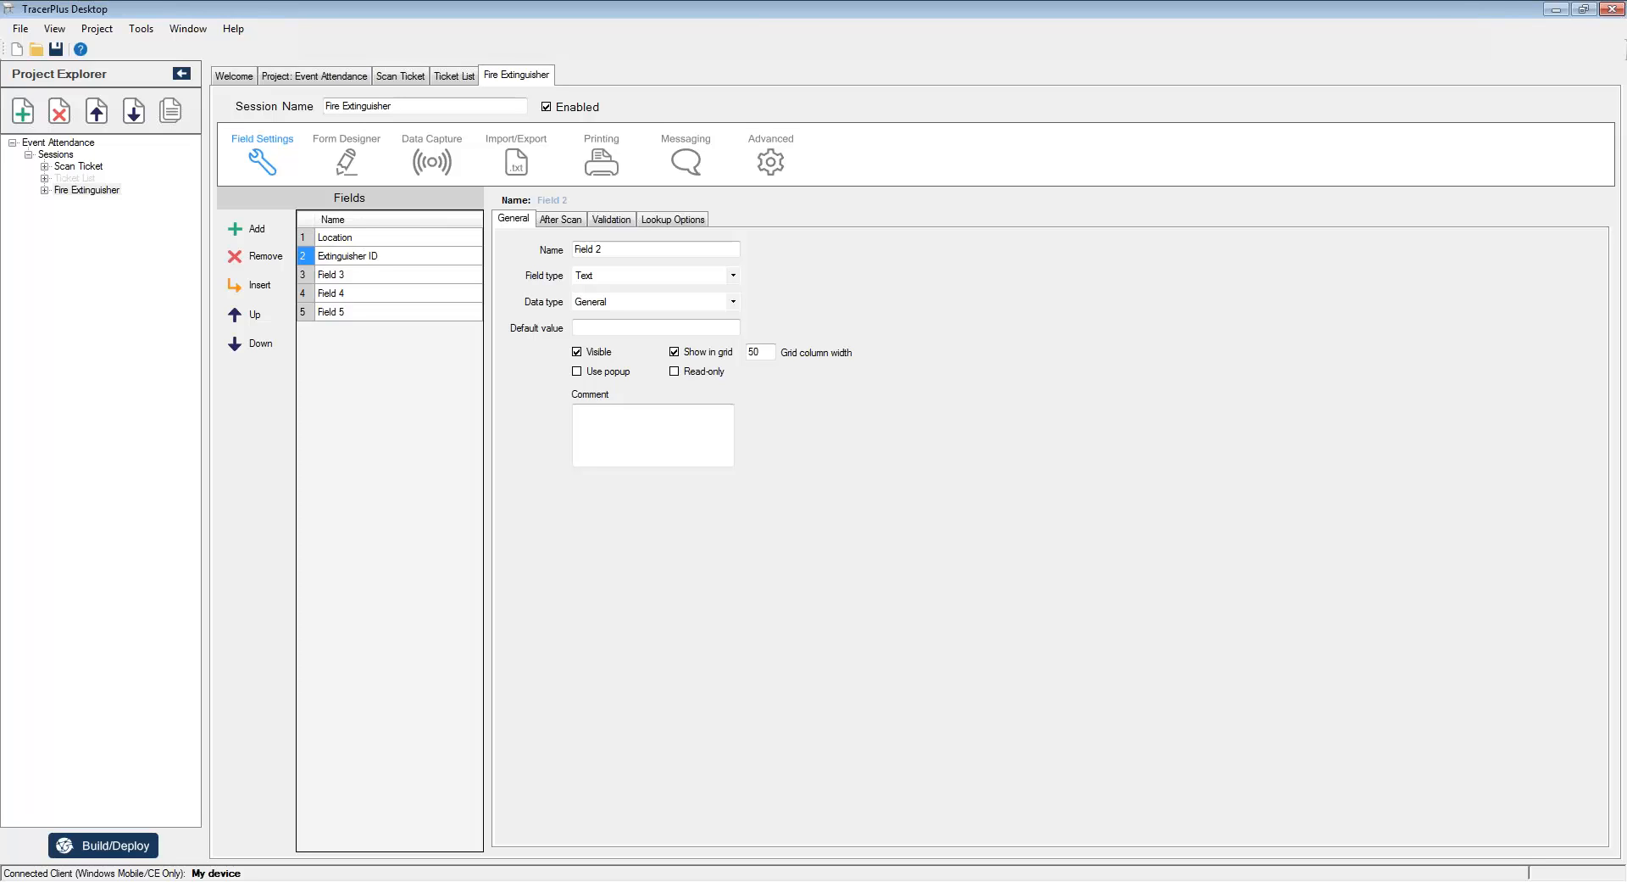
key("Return")
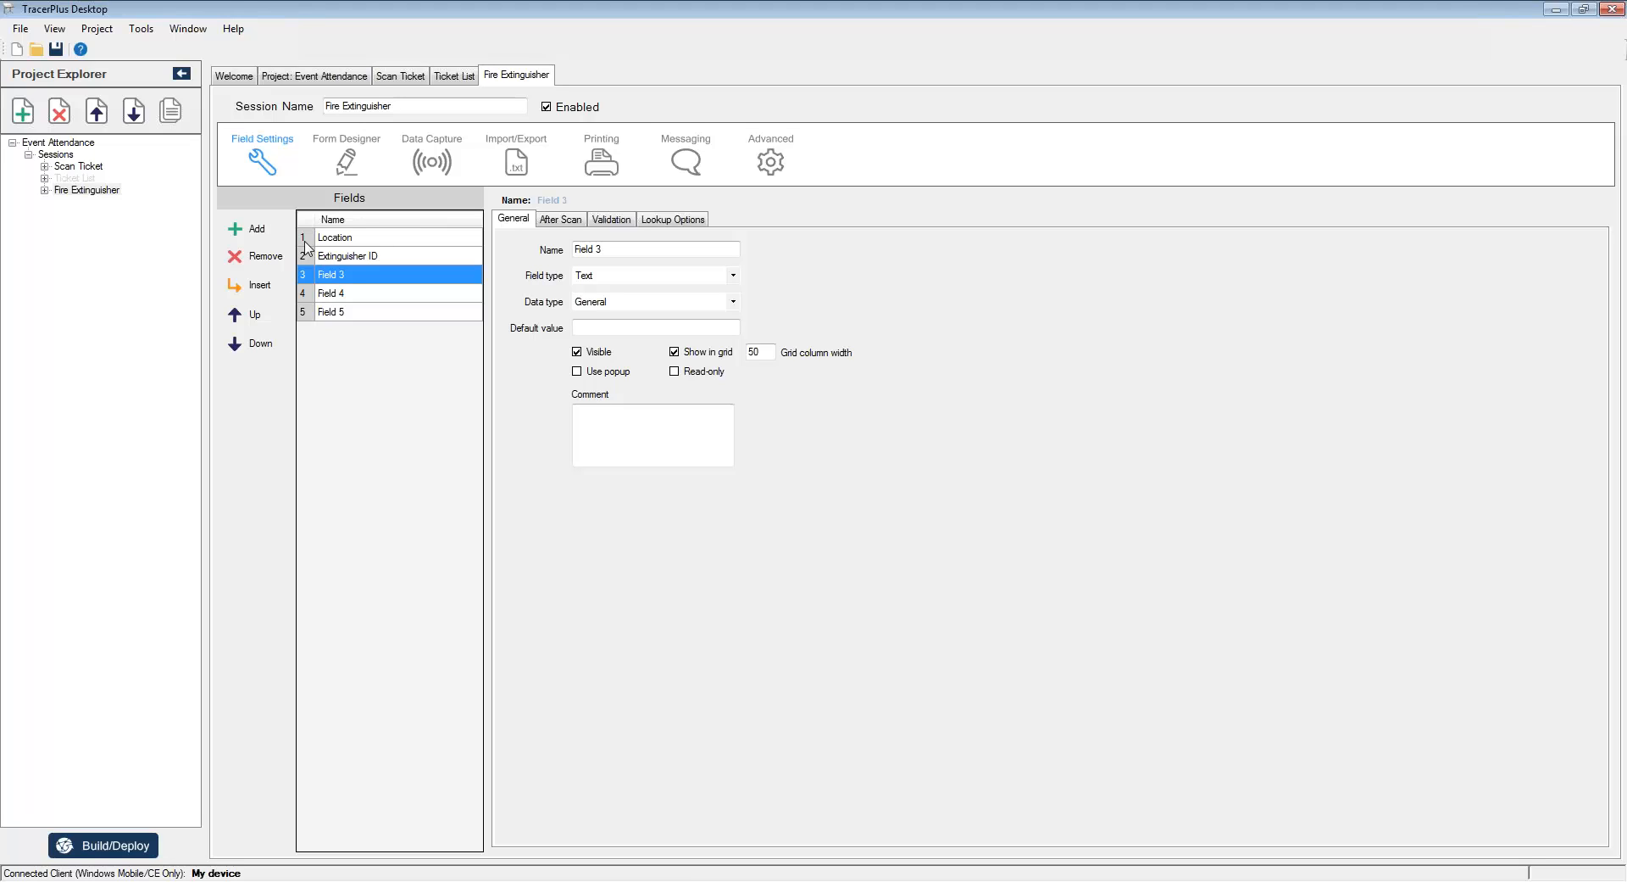
Step: Rename the third field as Pressure Reading and the fourth field as DateTime
key("Up")
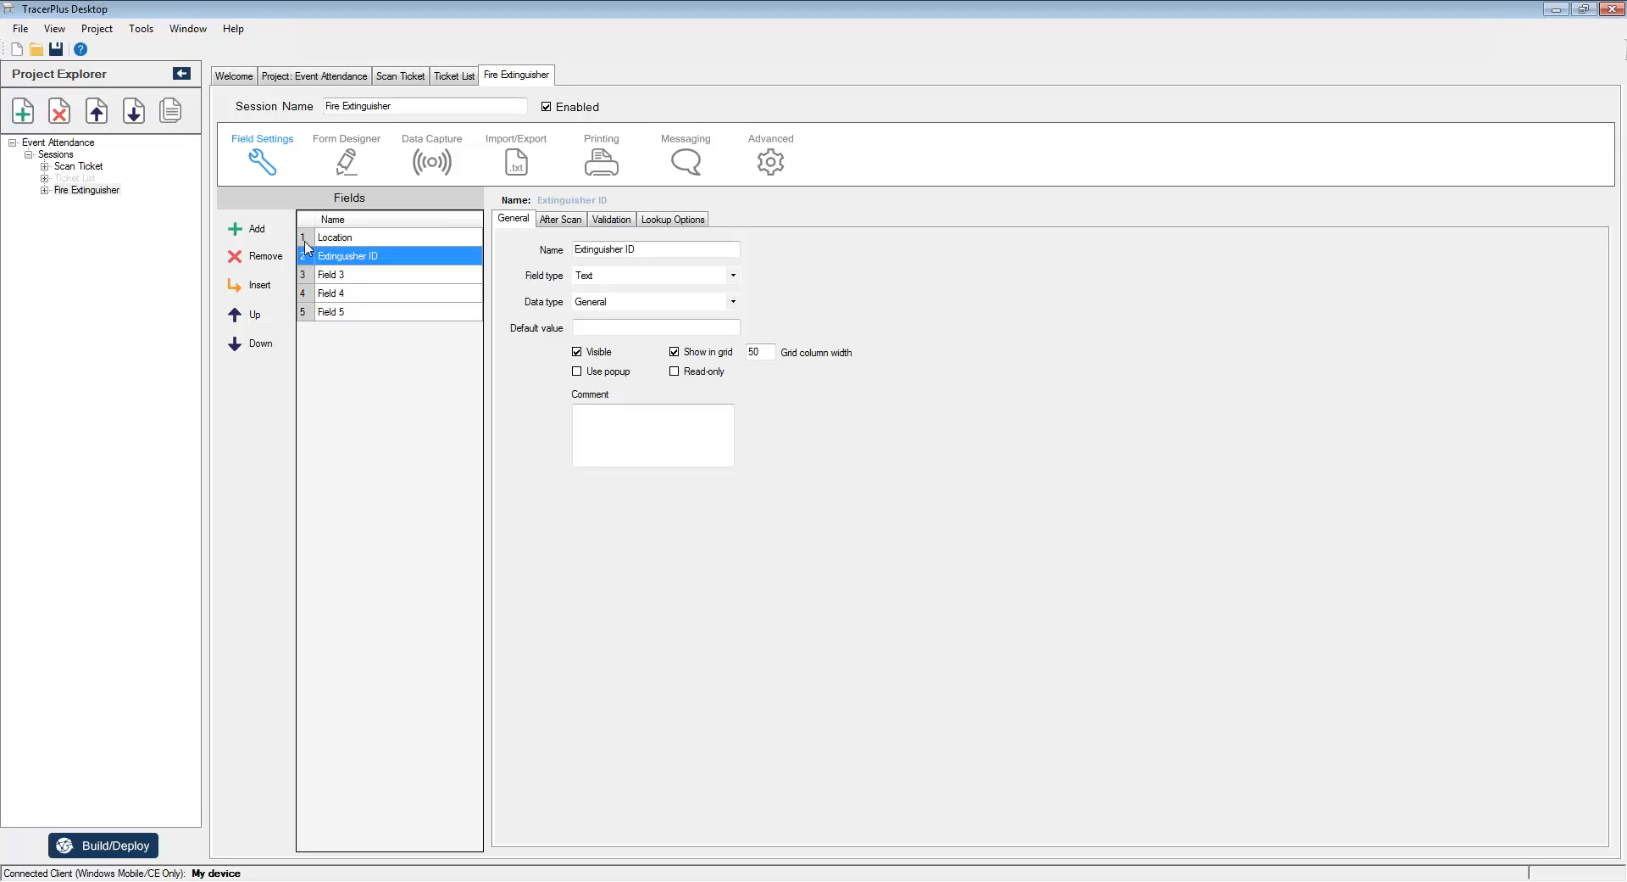
key("Down")
key("Up")
key("Down")
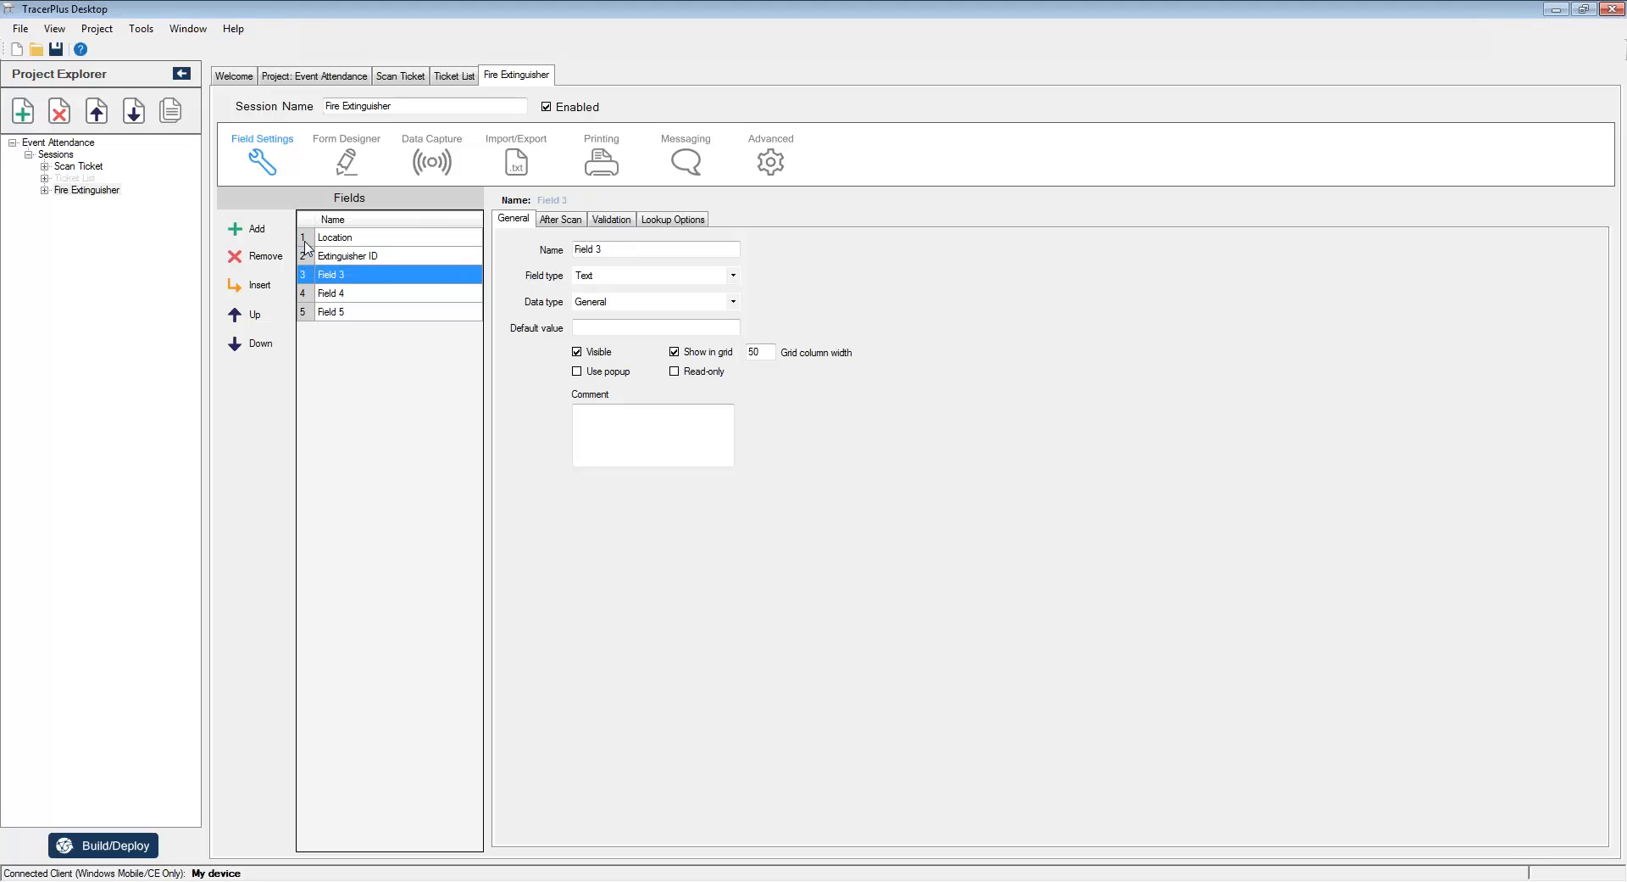
type("Pressure Reading")
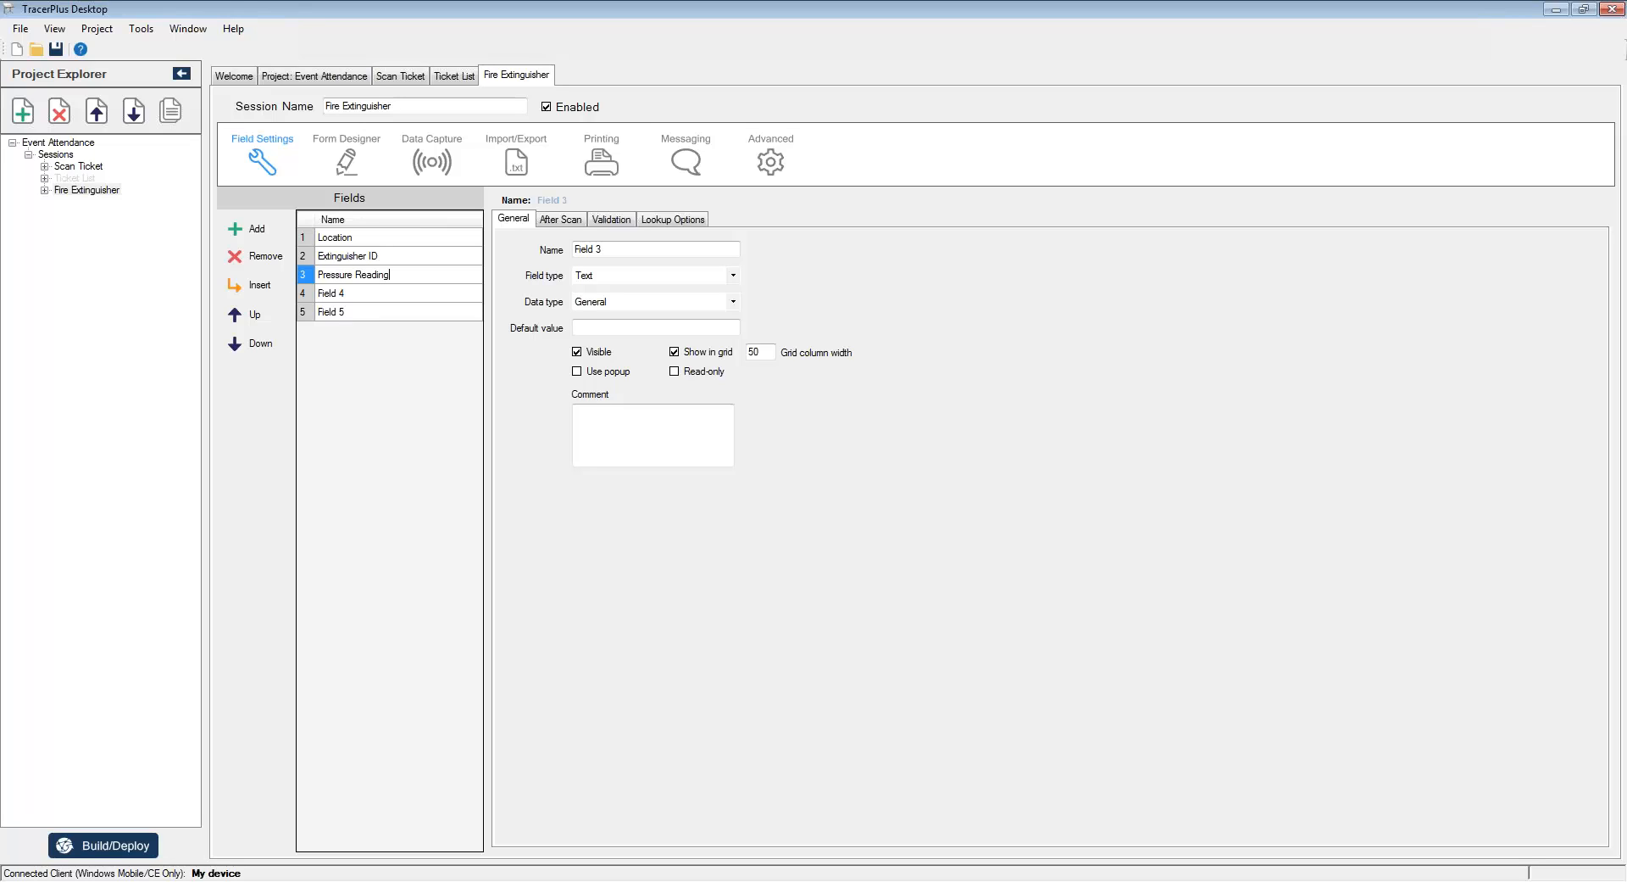
left_click(365, 295)
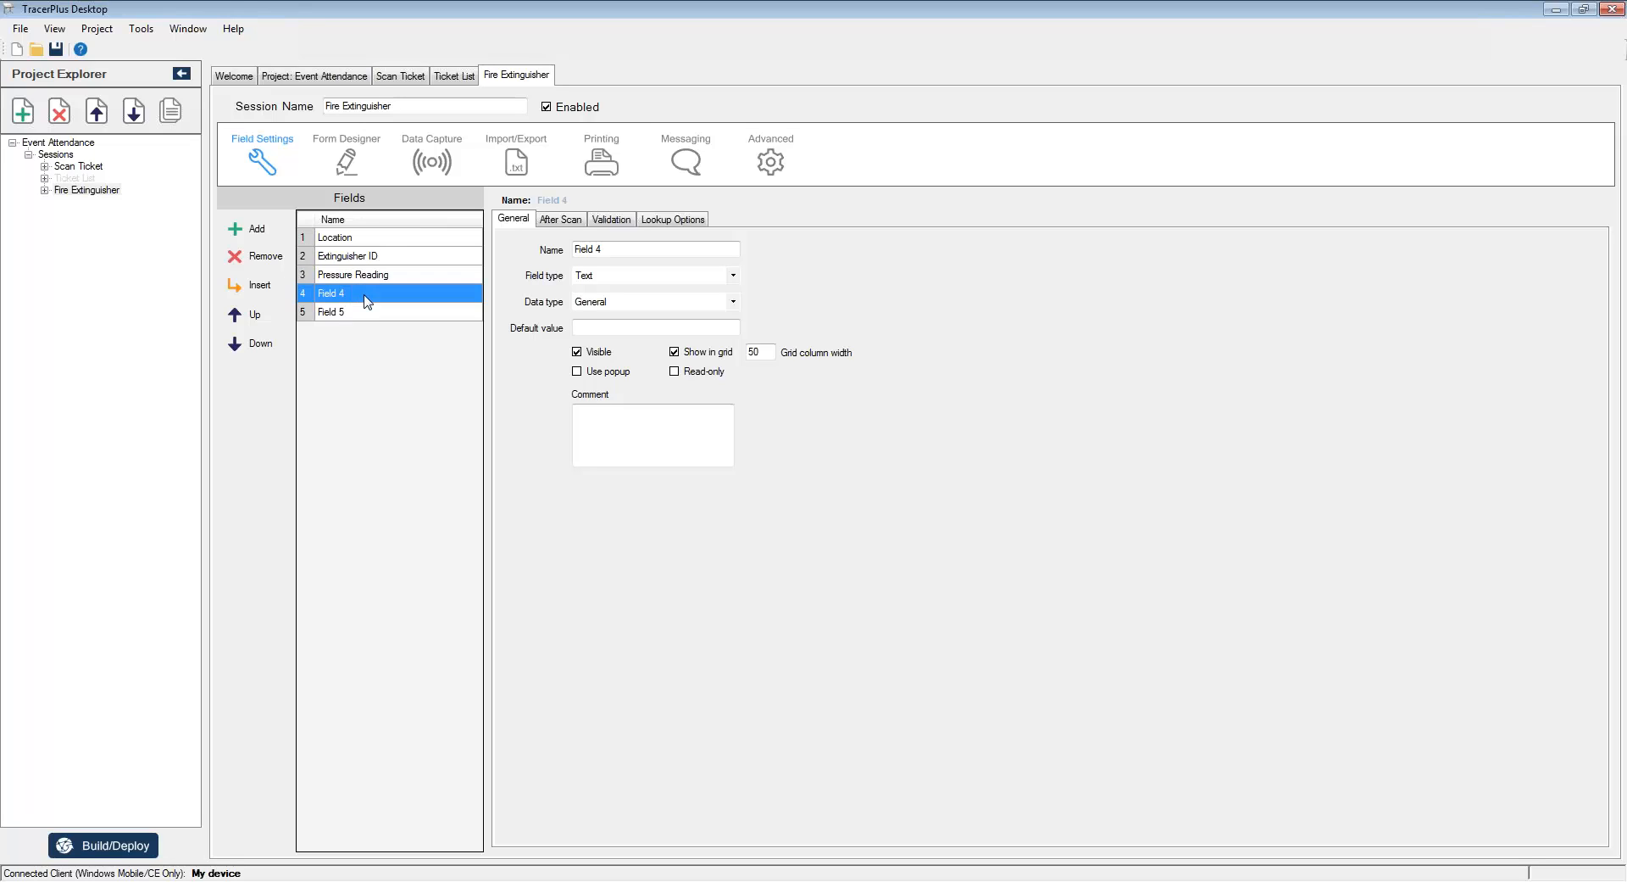
type("DateTime")
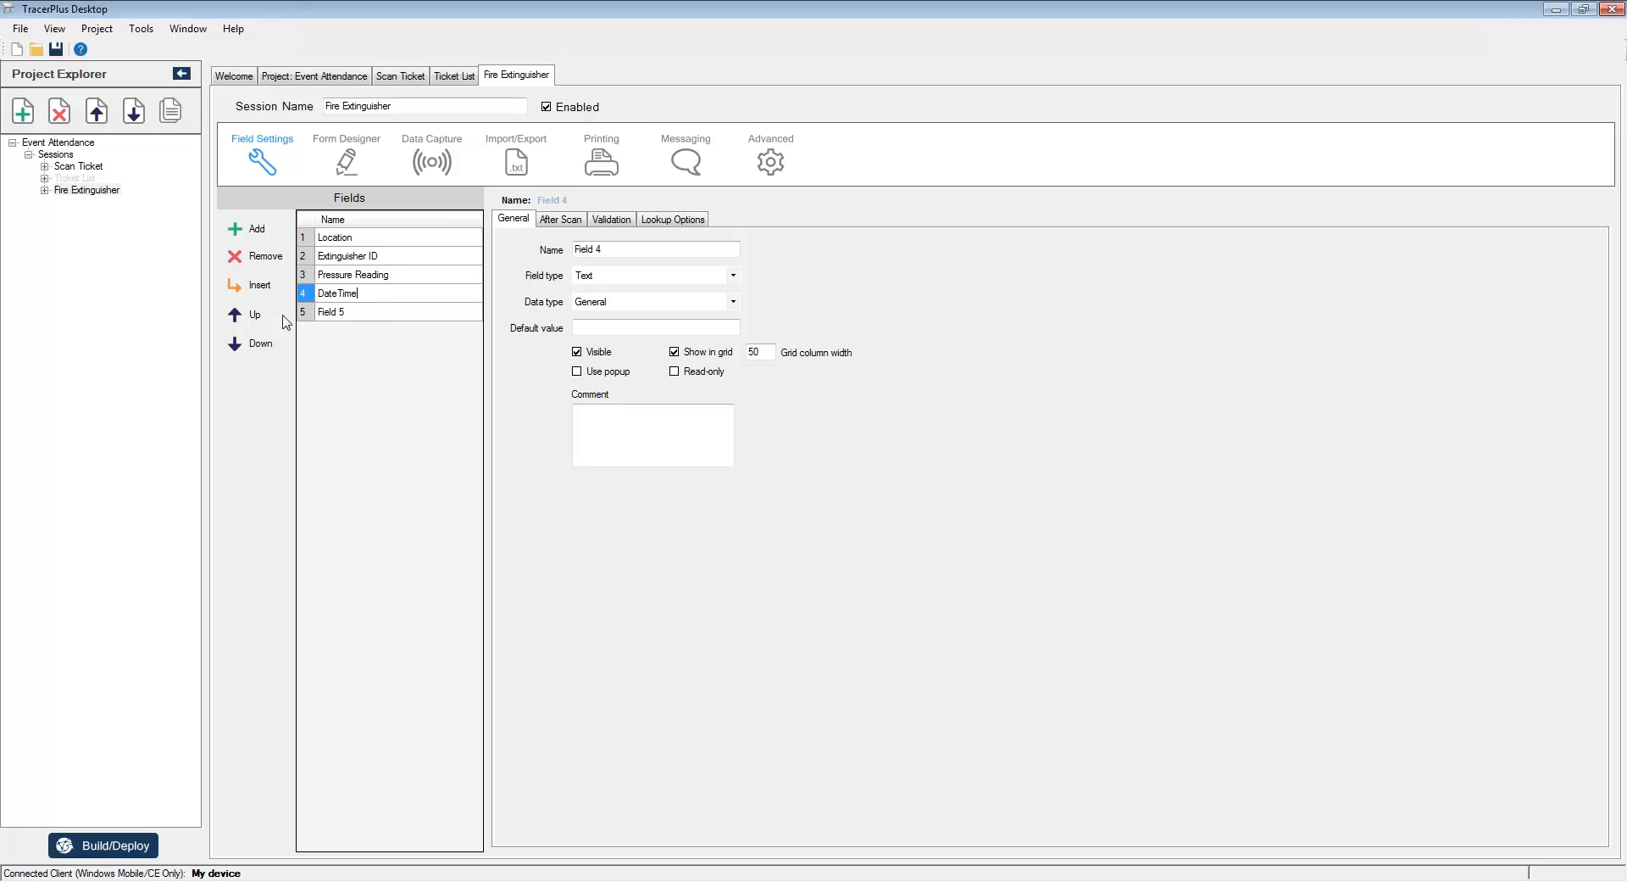
Step: Rename the fifth field as User ID and select the DateTime field
left_click(367, 314)
left_click(368, 315)
left_click_drag(369, 315, 207, 311)
type("User ID")
left_click(351, 293)
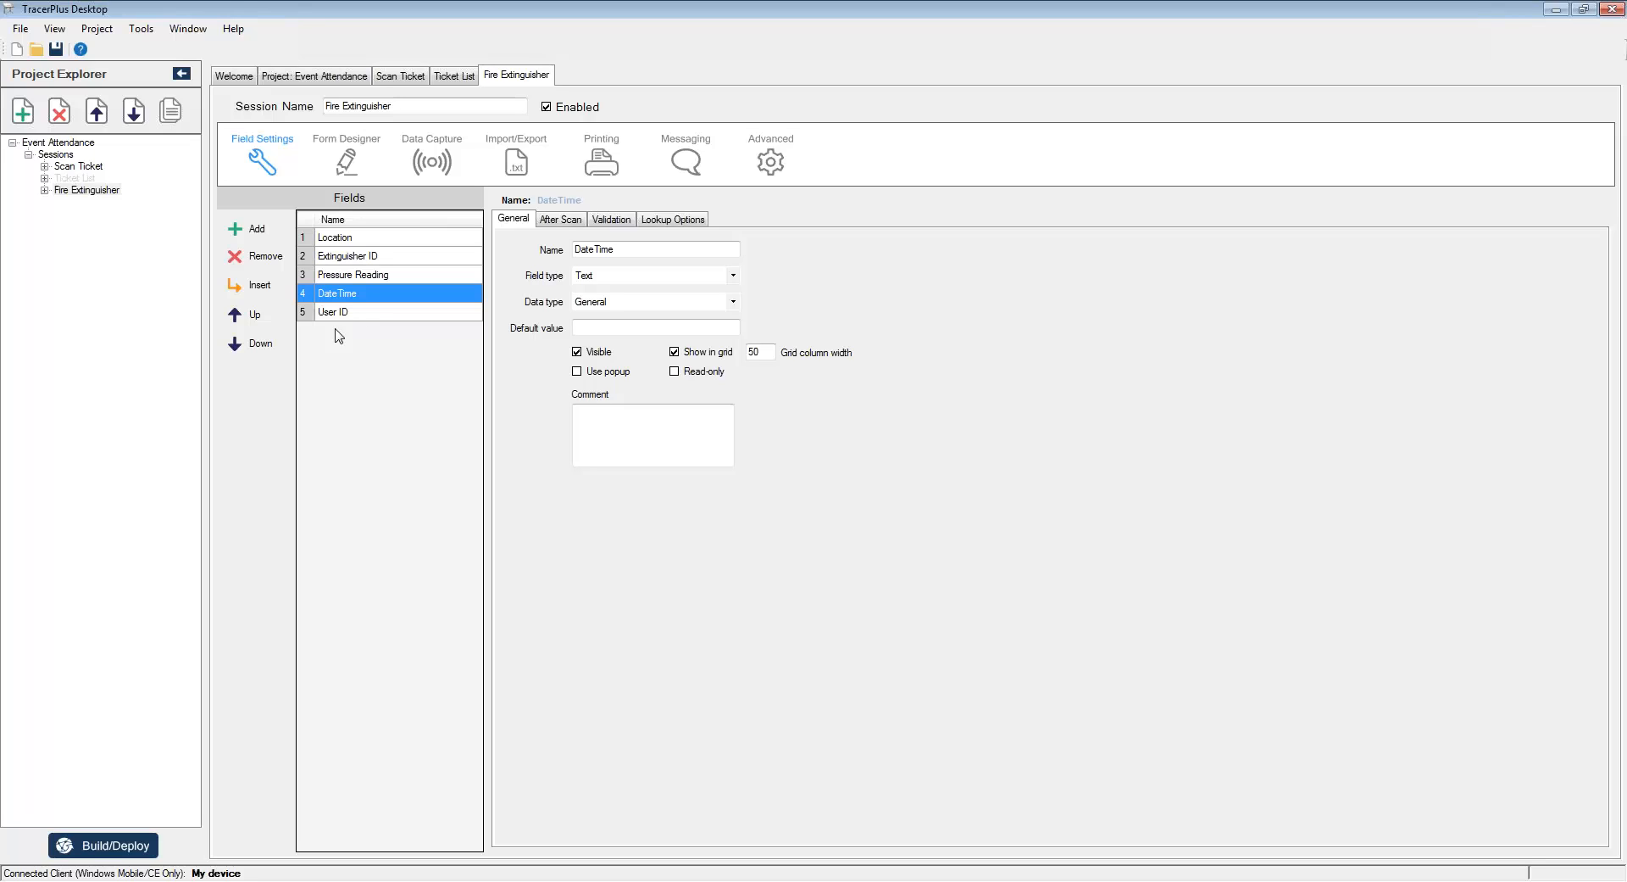
Step: Review the settings of the Location, Extinguisher ID, Pressure Reading, DateTime and User ID fields one after another
left_click(346, 238)
left_click(346, 256)
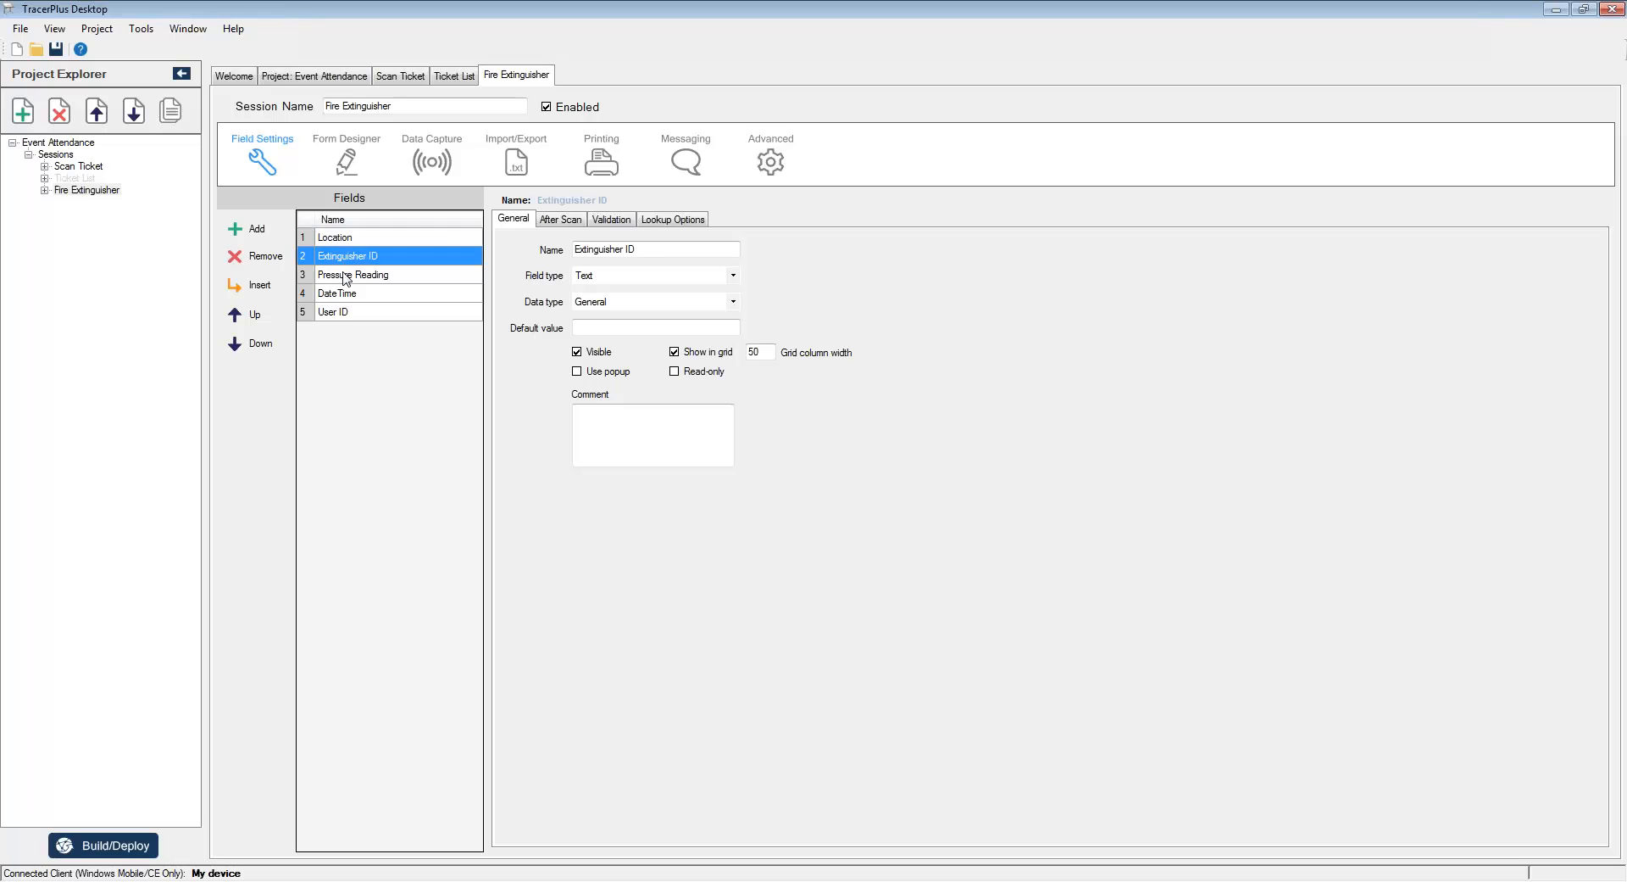
left_click(346, 274)
left_click(343, 293)
left_click(343, 312)
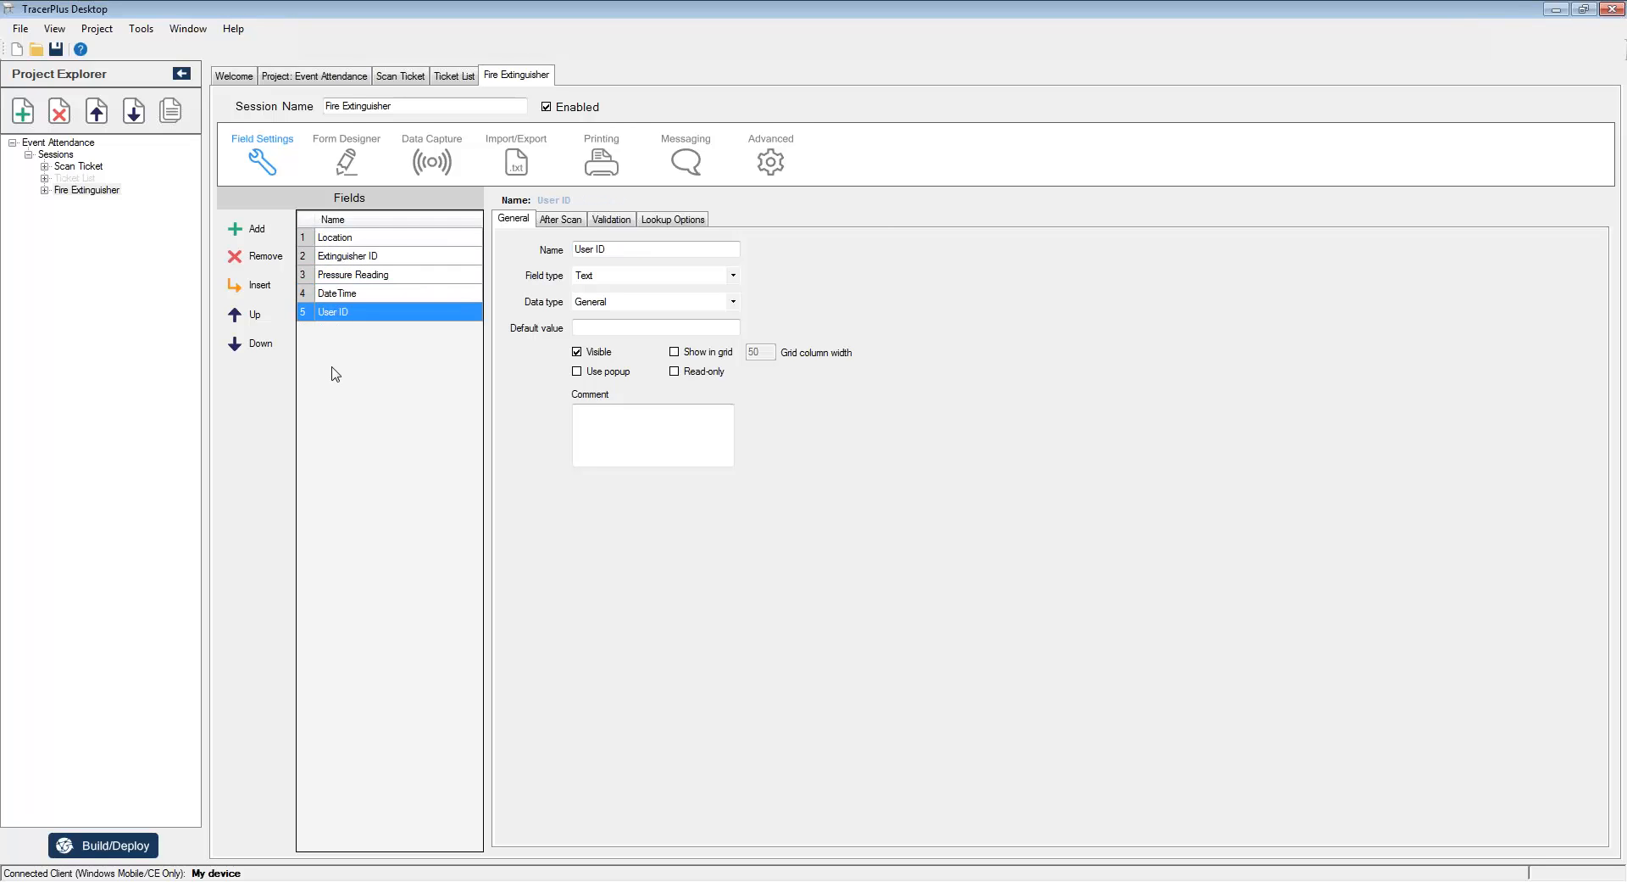
Step: Reset the Fire Extinguisher session's form to the default layout so it uses the renamed fields
left_click(347, 163)
left_click(367, 203)
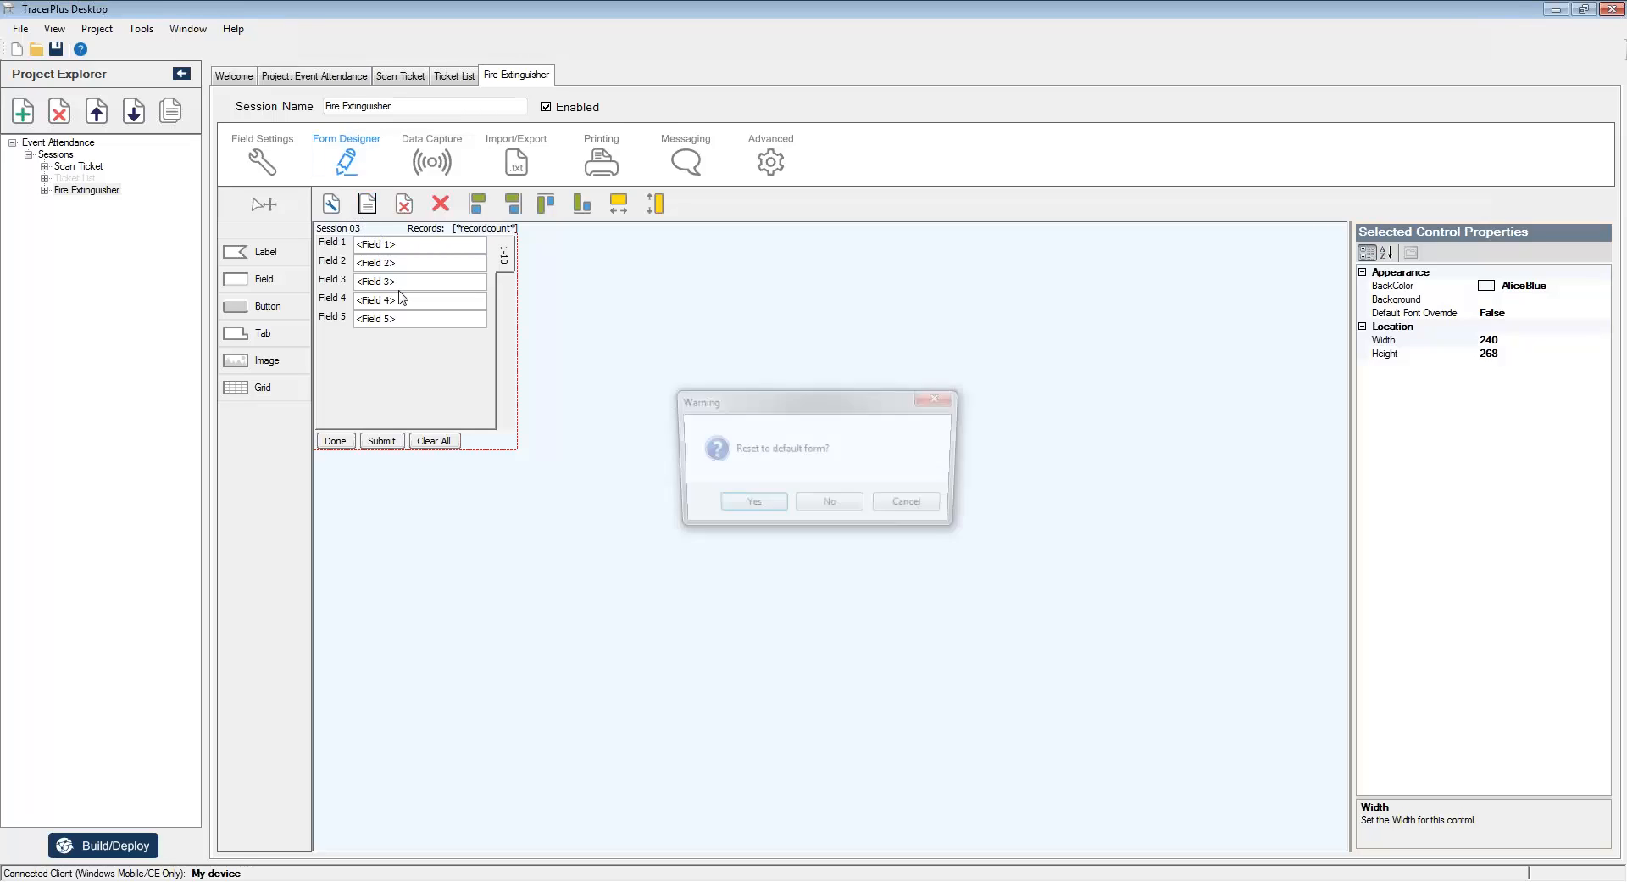
left_click(750, 507)
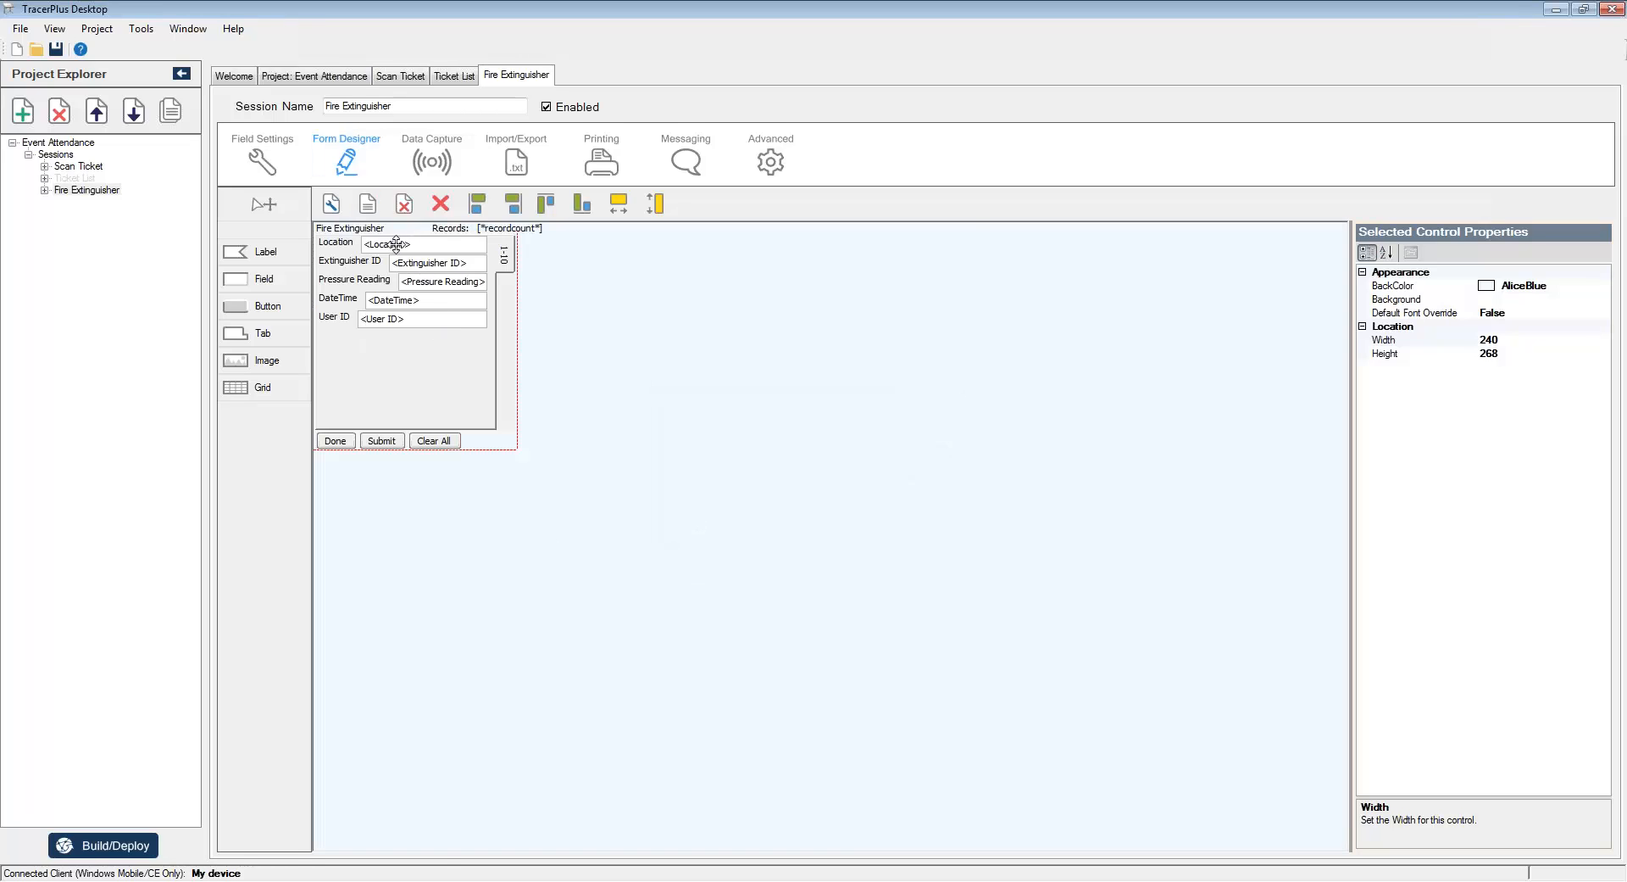
Step: Build and deploy the project to the connected Windows Mobile device
left_click(273, 174)
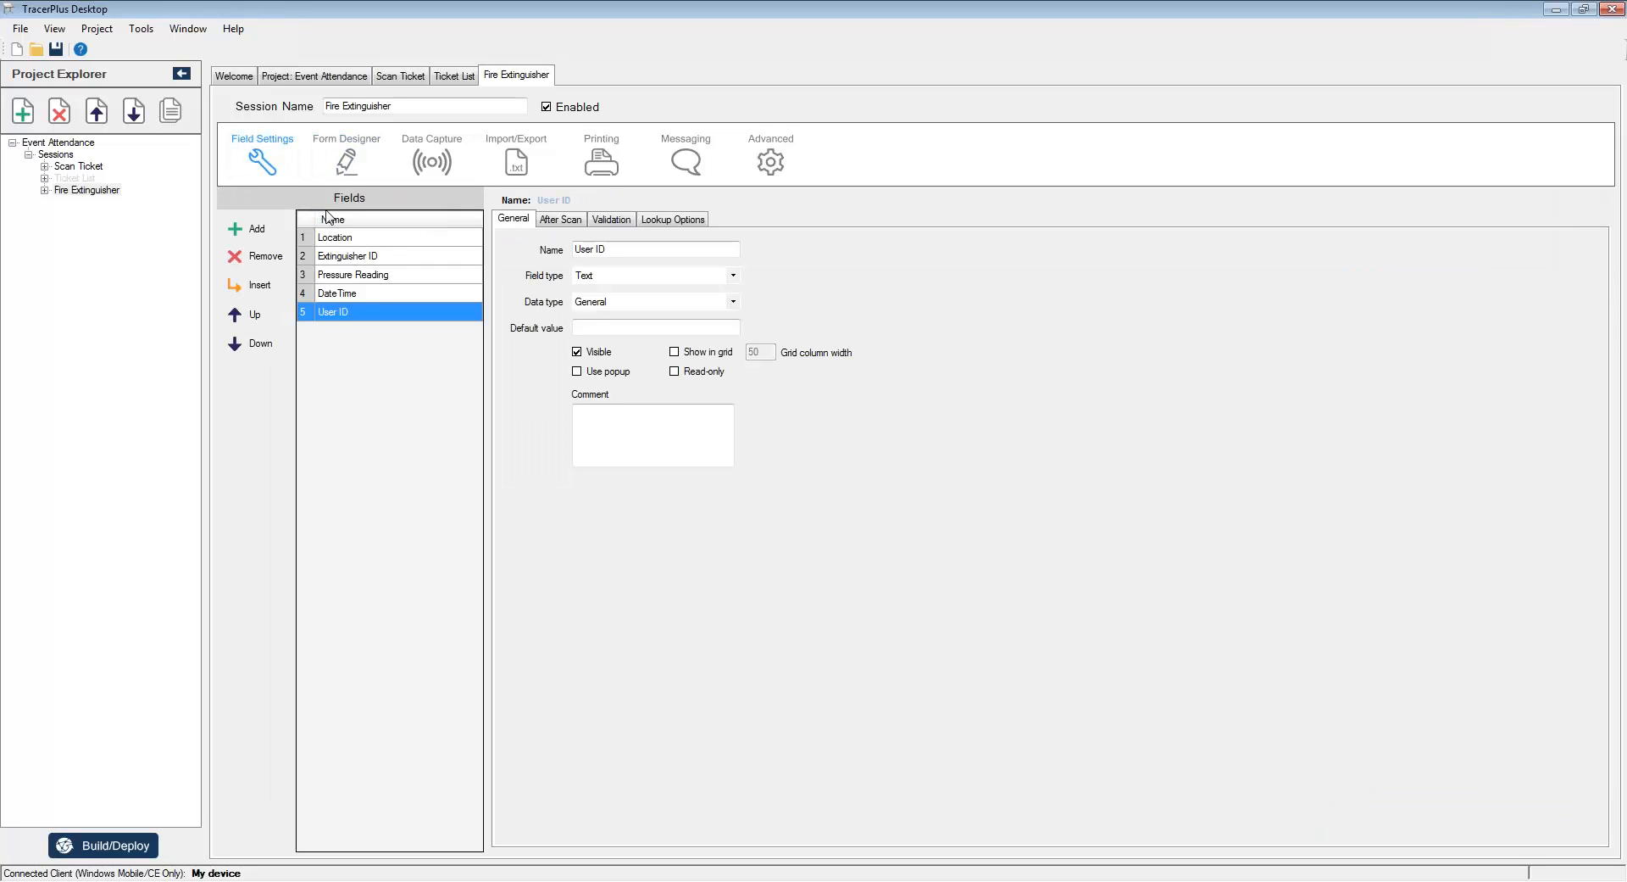
left_click(321, 167)
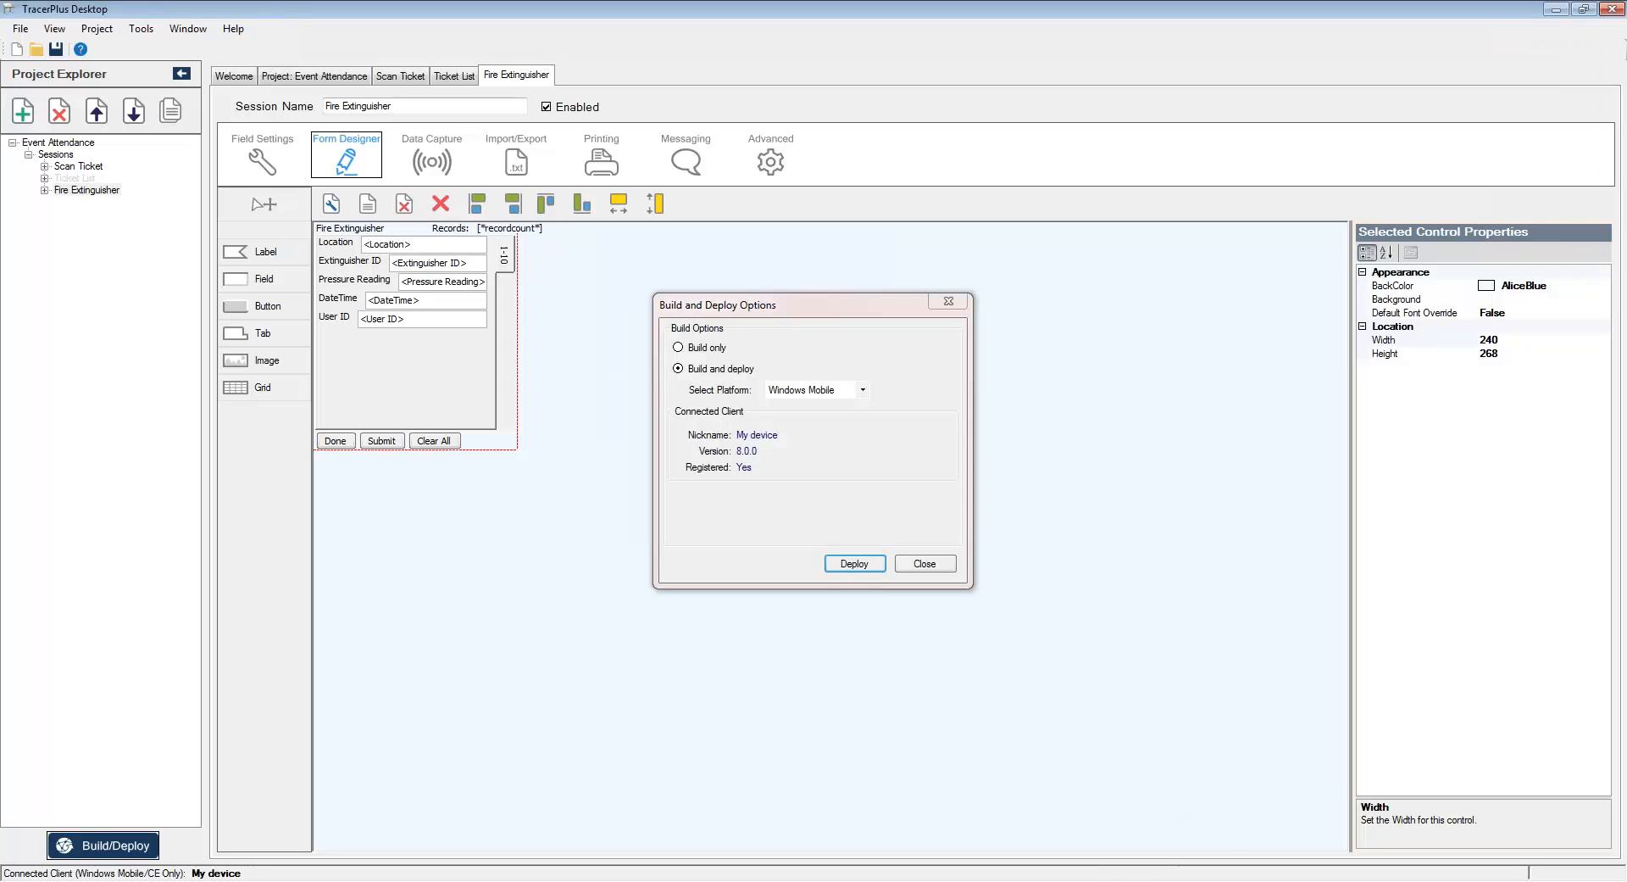
left_click(873, 564)
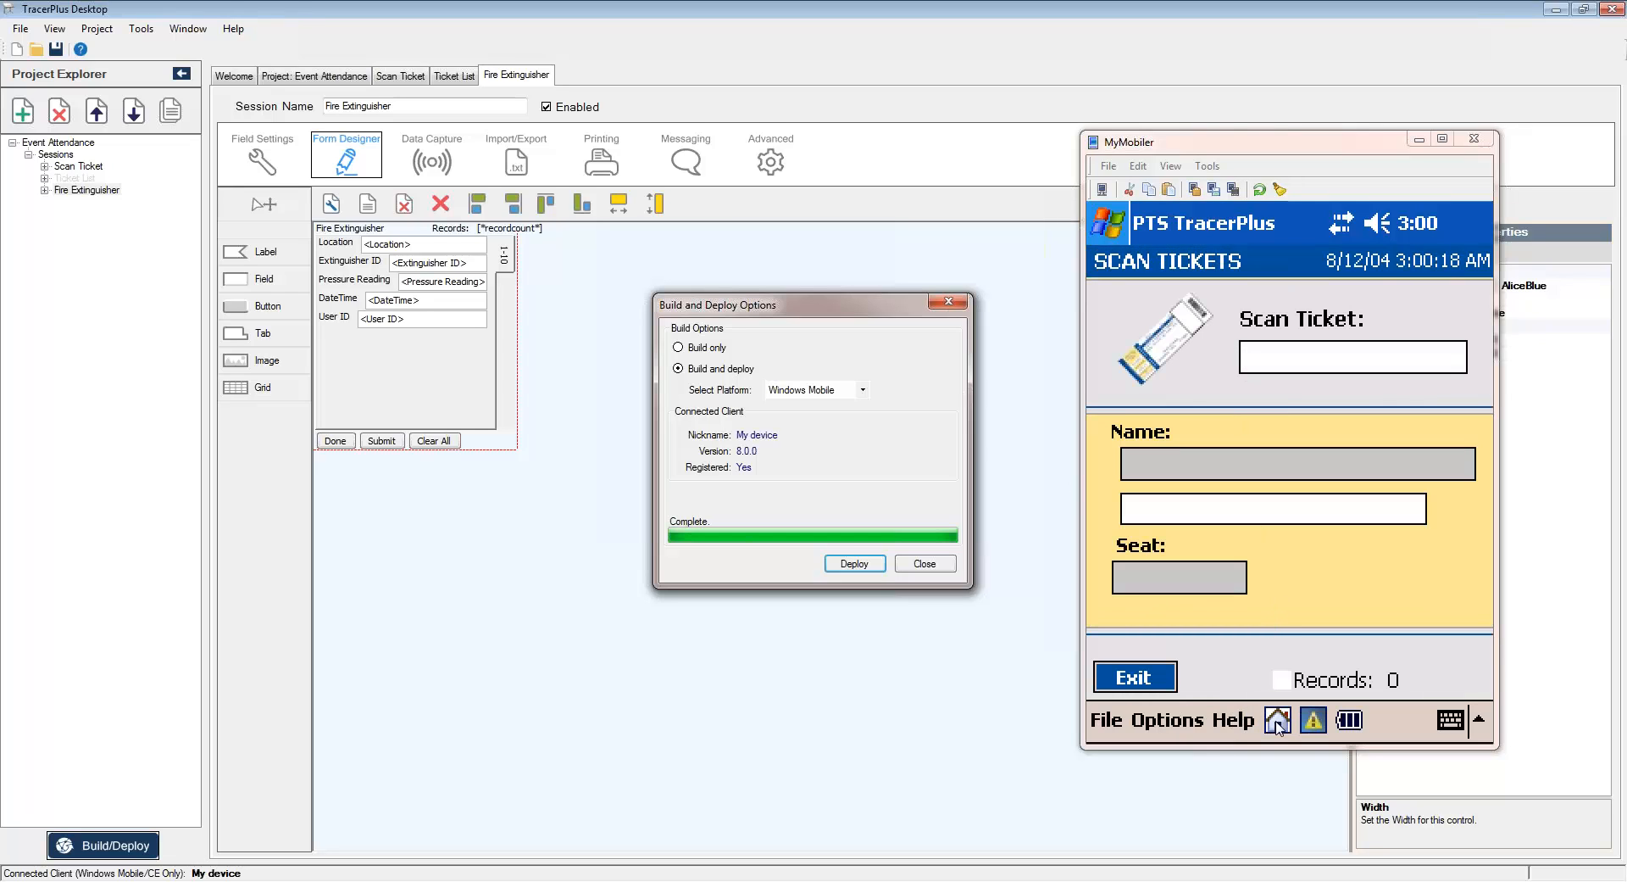
Step: Open the Fire Extinguisher session on the mirrored device, compare its form with the design, and put the device and deployment windows away
left_click(1278, 722)
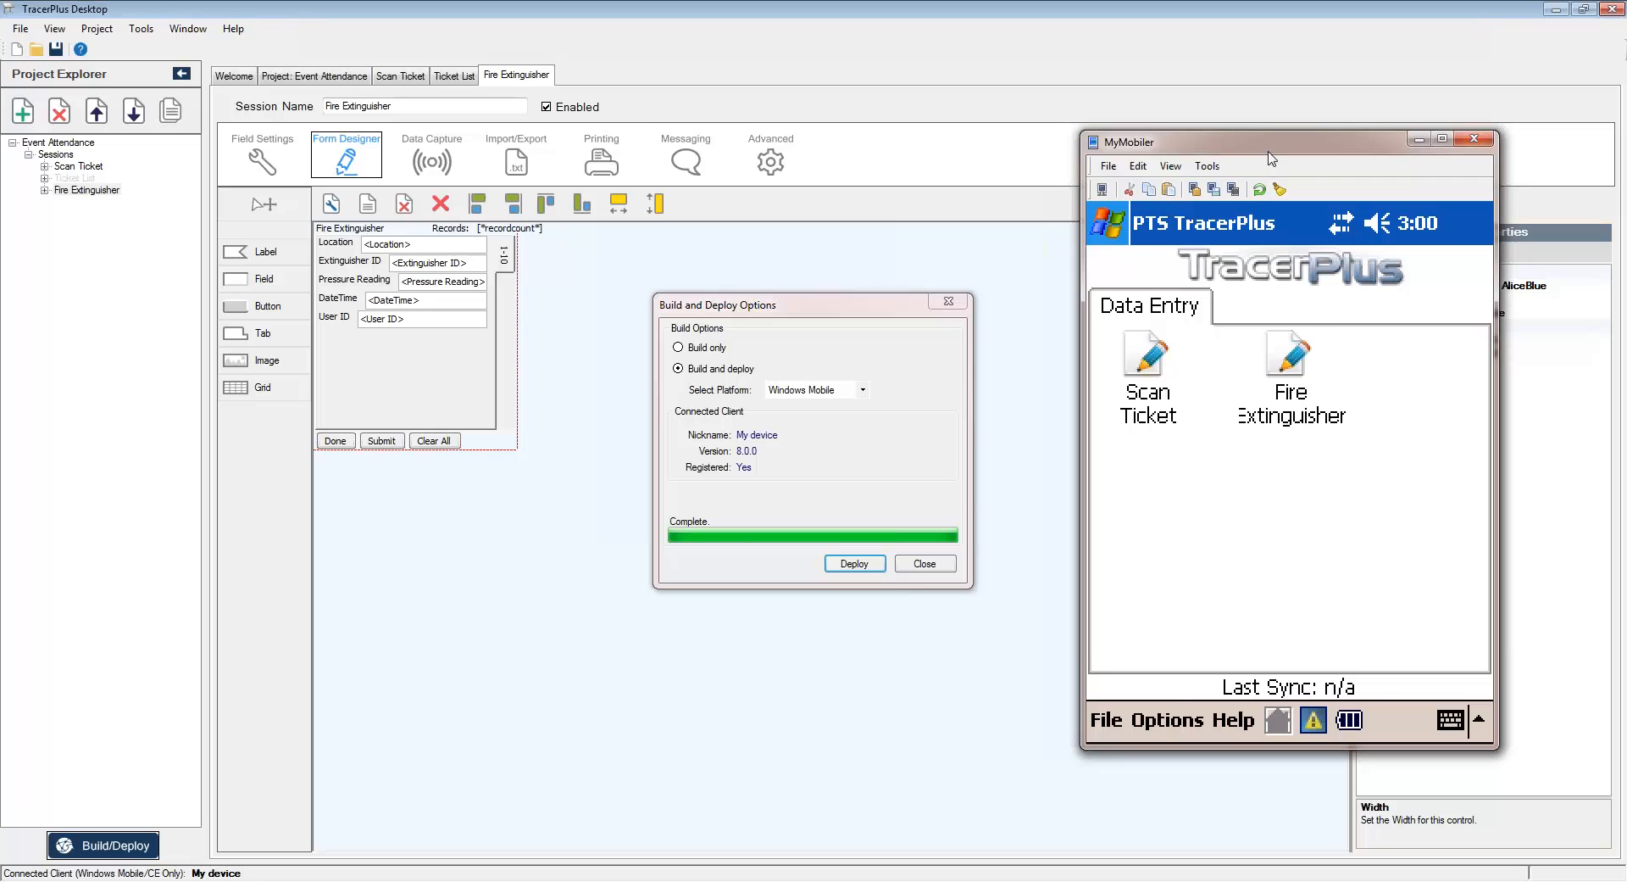
left_click(1290, 356)
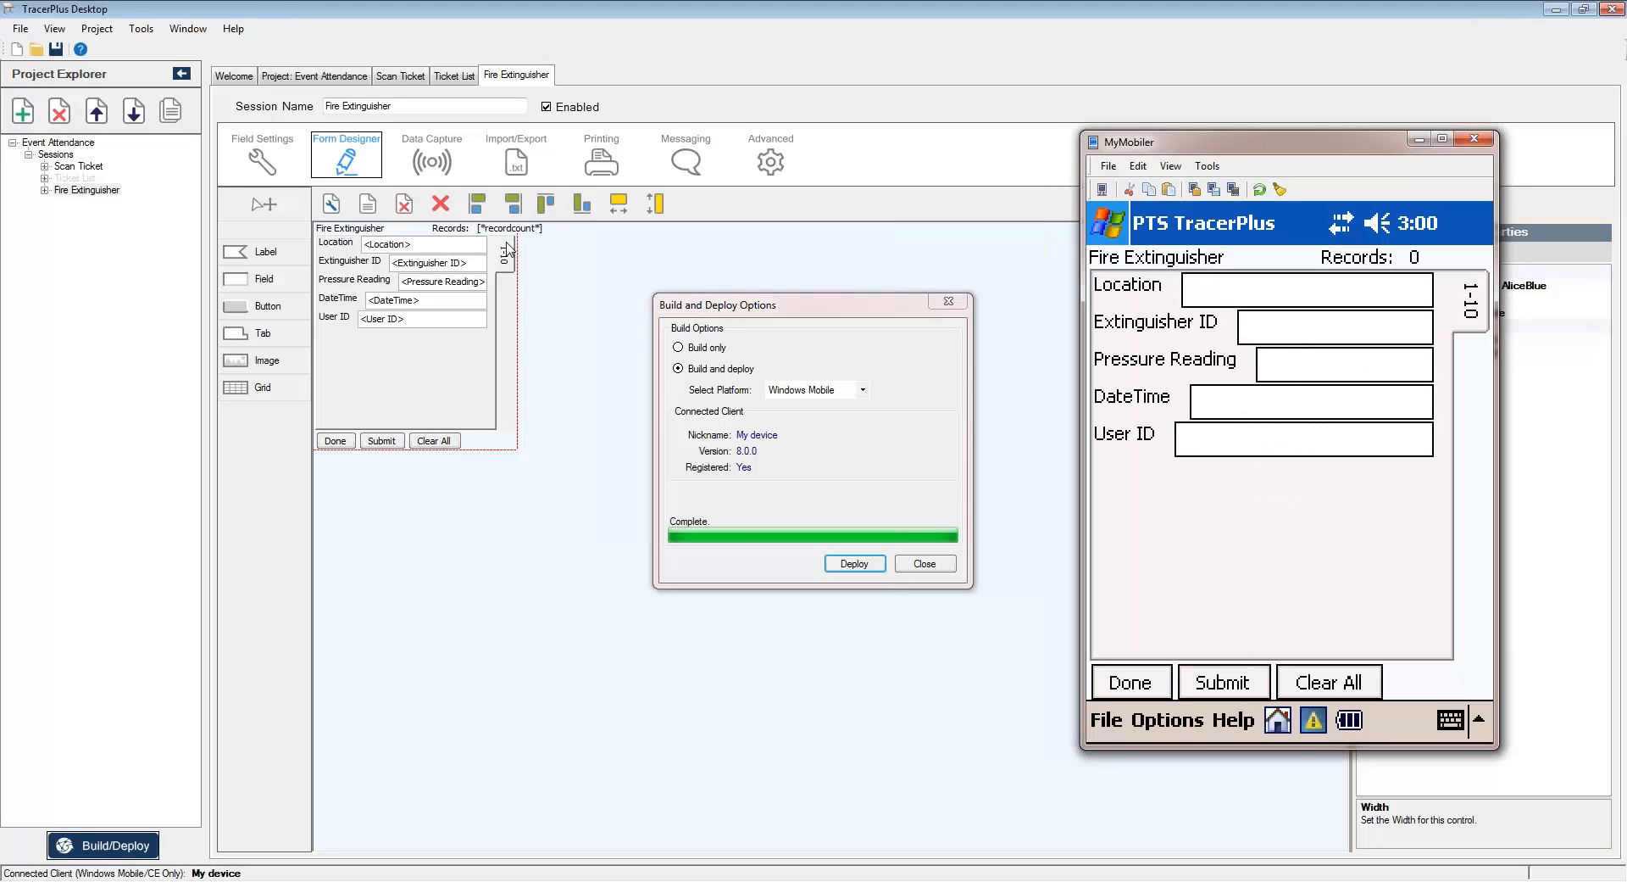
left_click_drag(1306, 147, 445, 142)
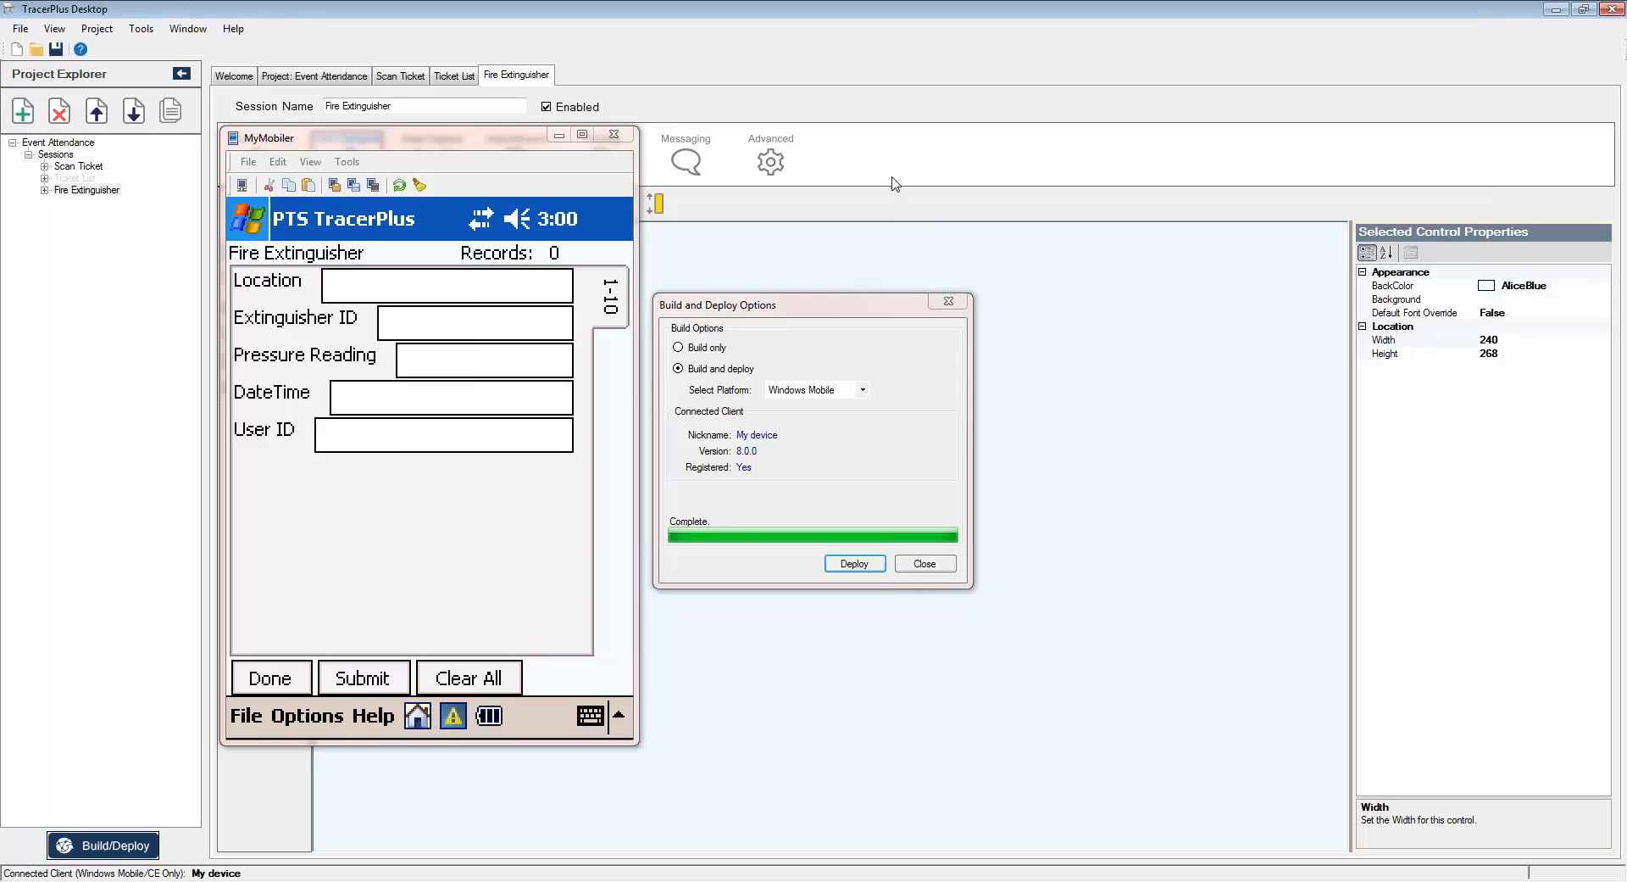
left_click_drag(402, 140, 1199, 156)
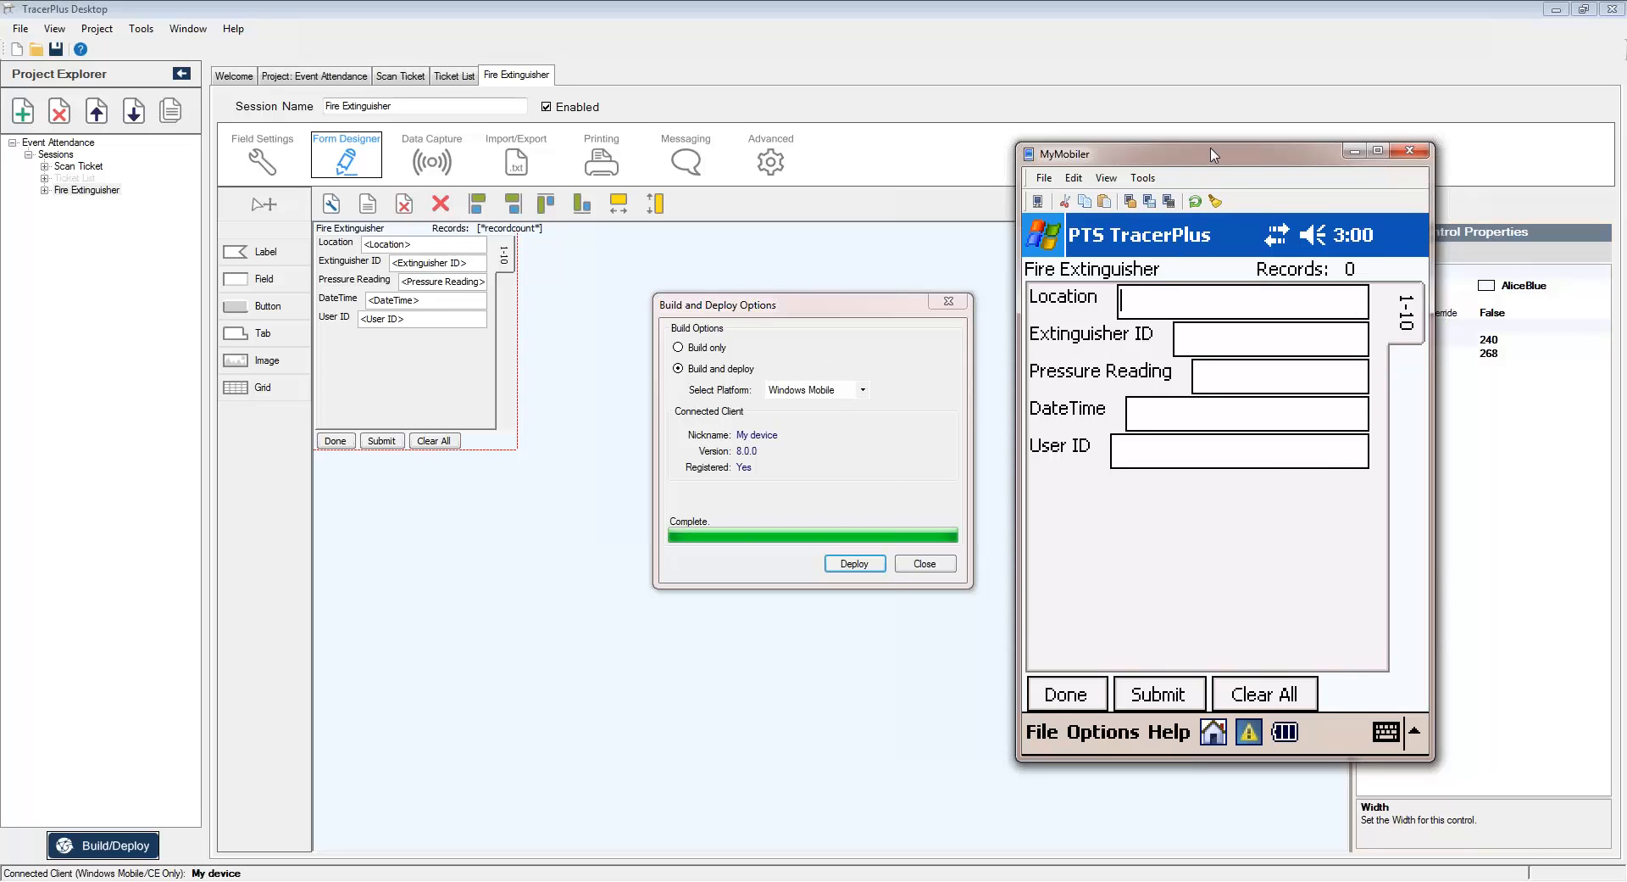
left_click_drag(1215, 155, 1266, 168)
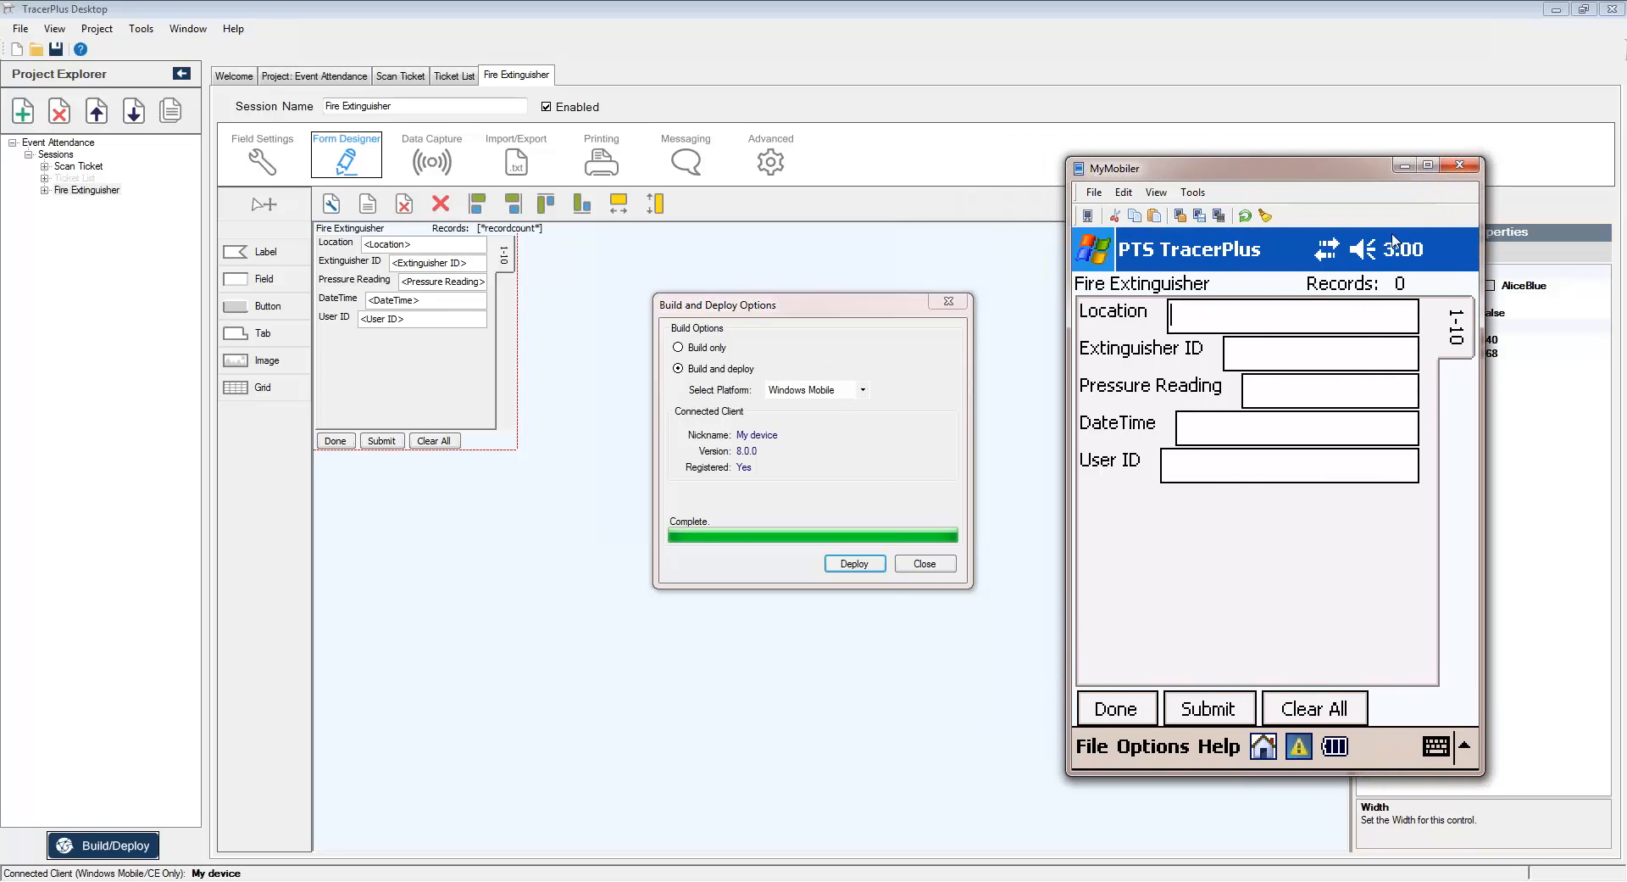
left_click(1405, 167)
left_click(943, 567)
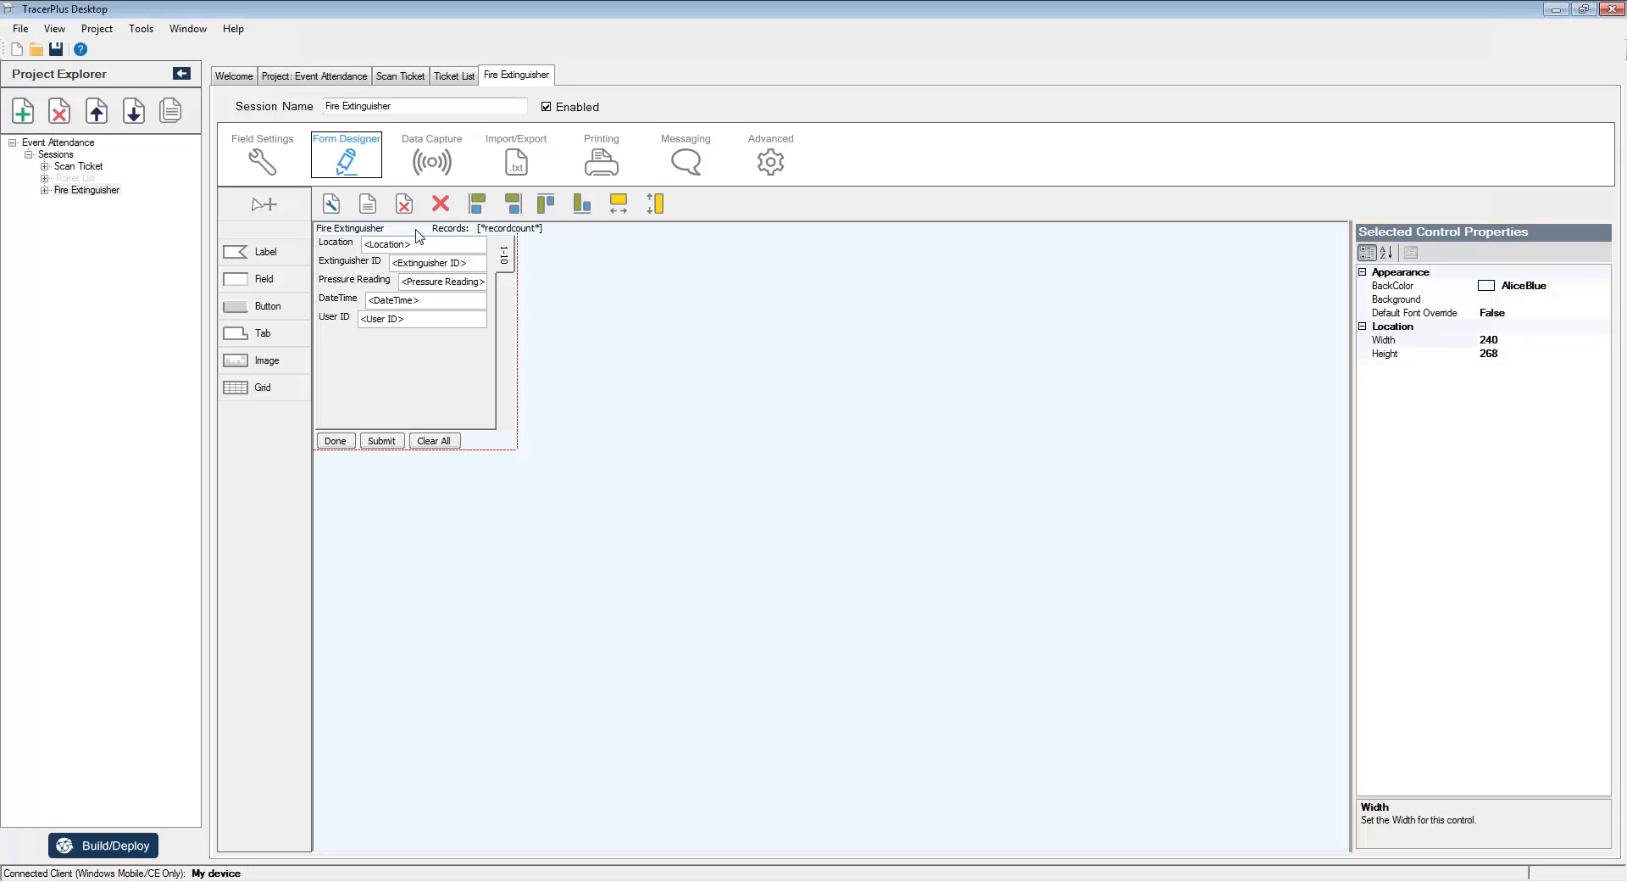
Step: Set the DateTime field's data type to DateTime, check its format options without changing them, and make the field read-only
left_click(258, 165)
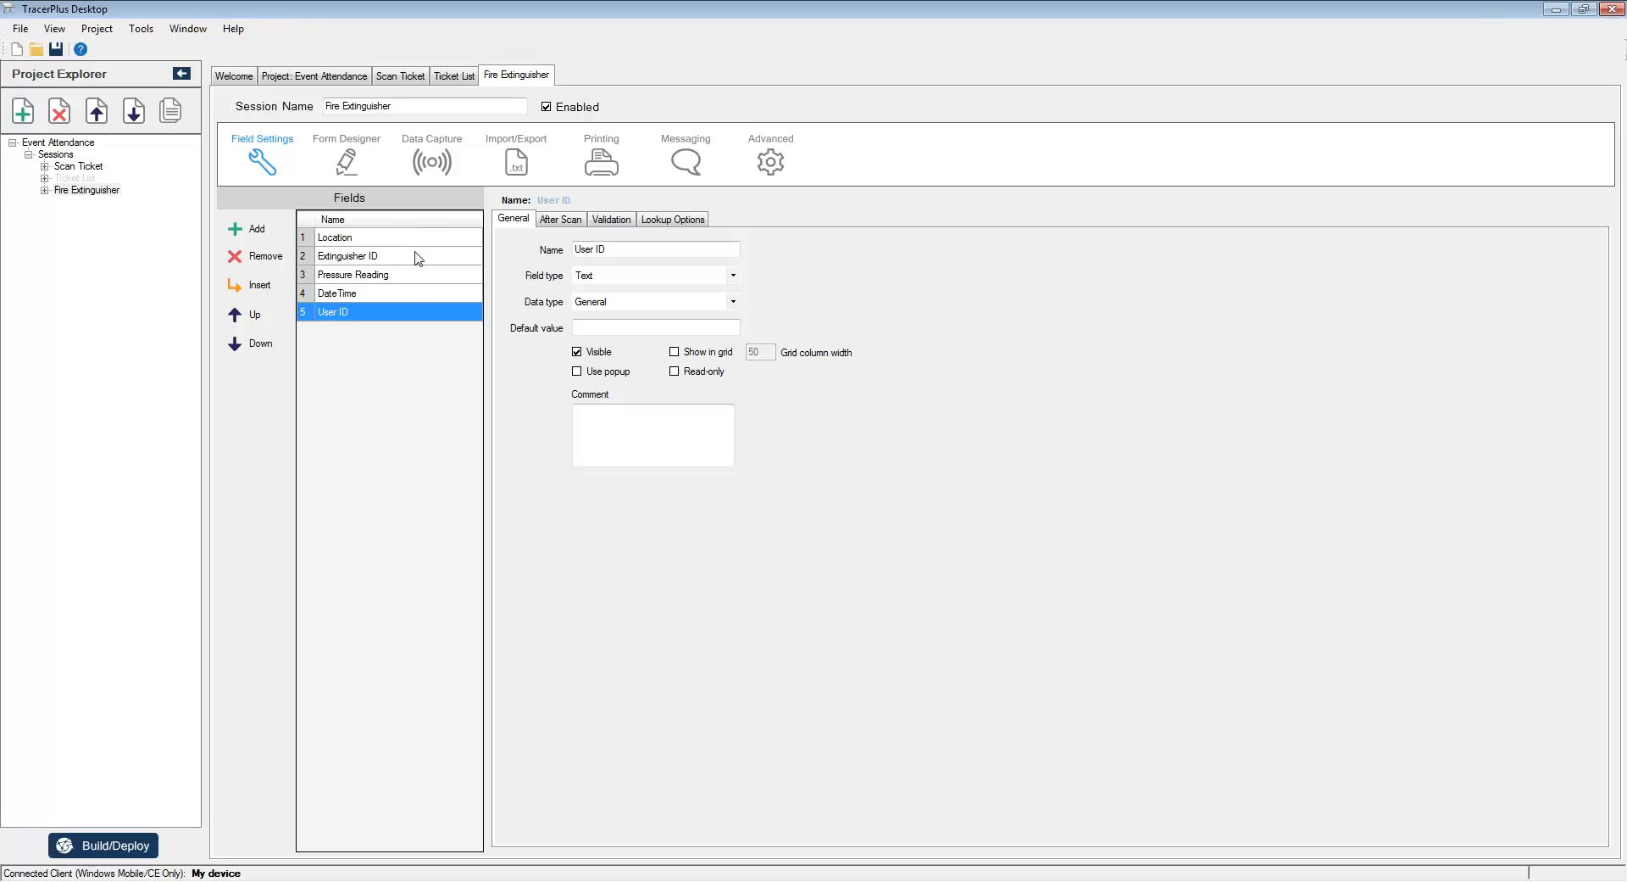
left_click(353, 296)
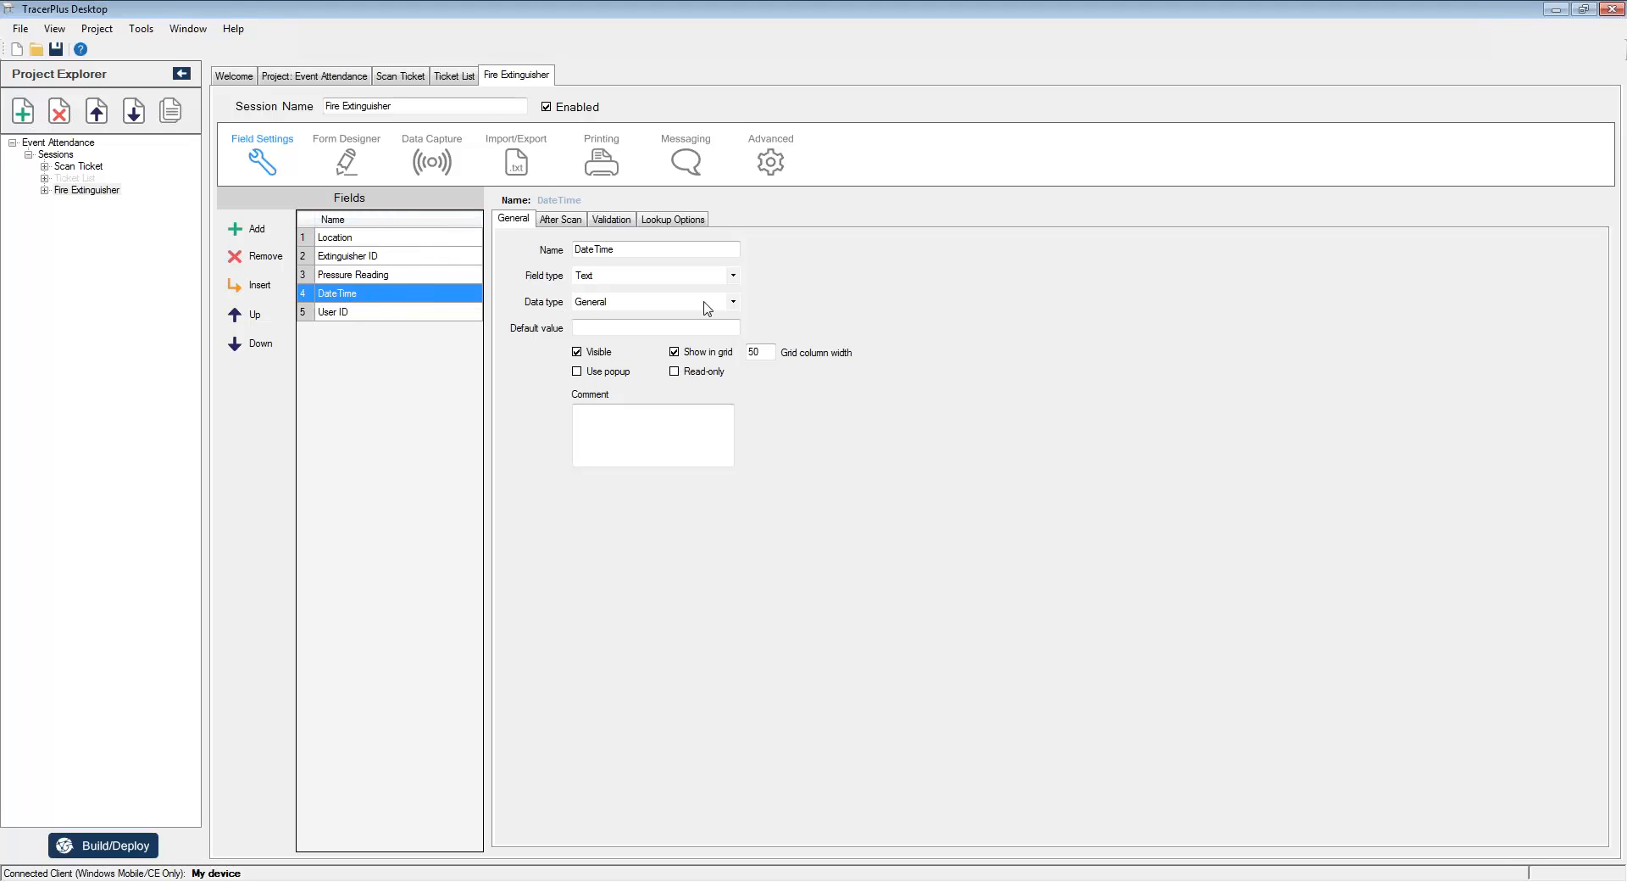
left_click(734, 301)
left_click(637, 339)
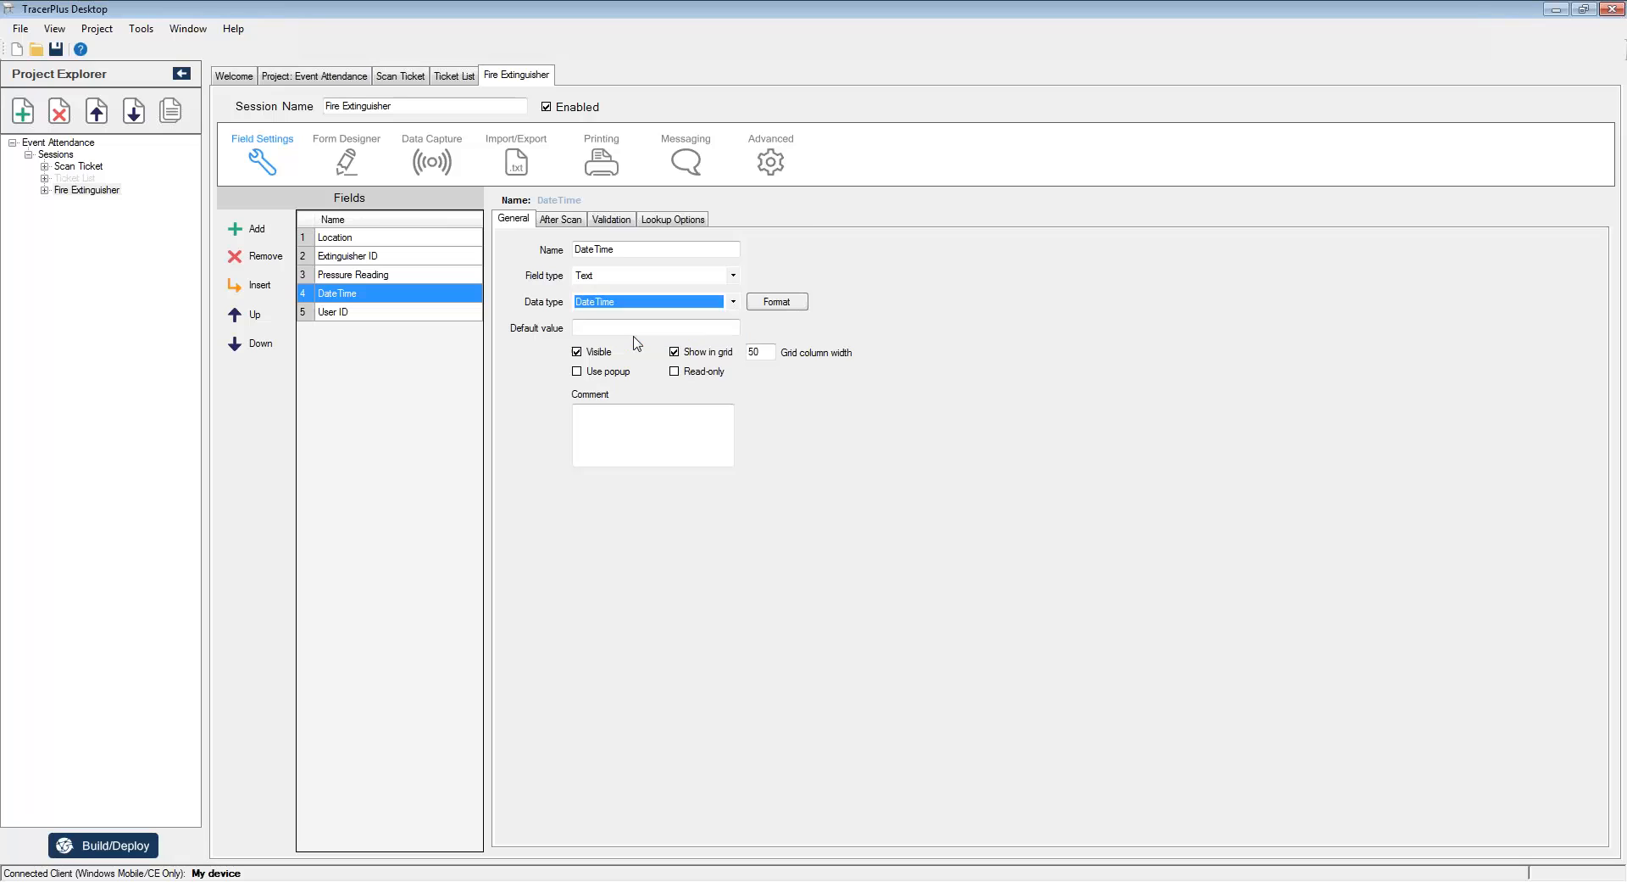
left_click(782, 302)
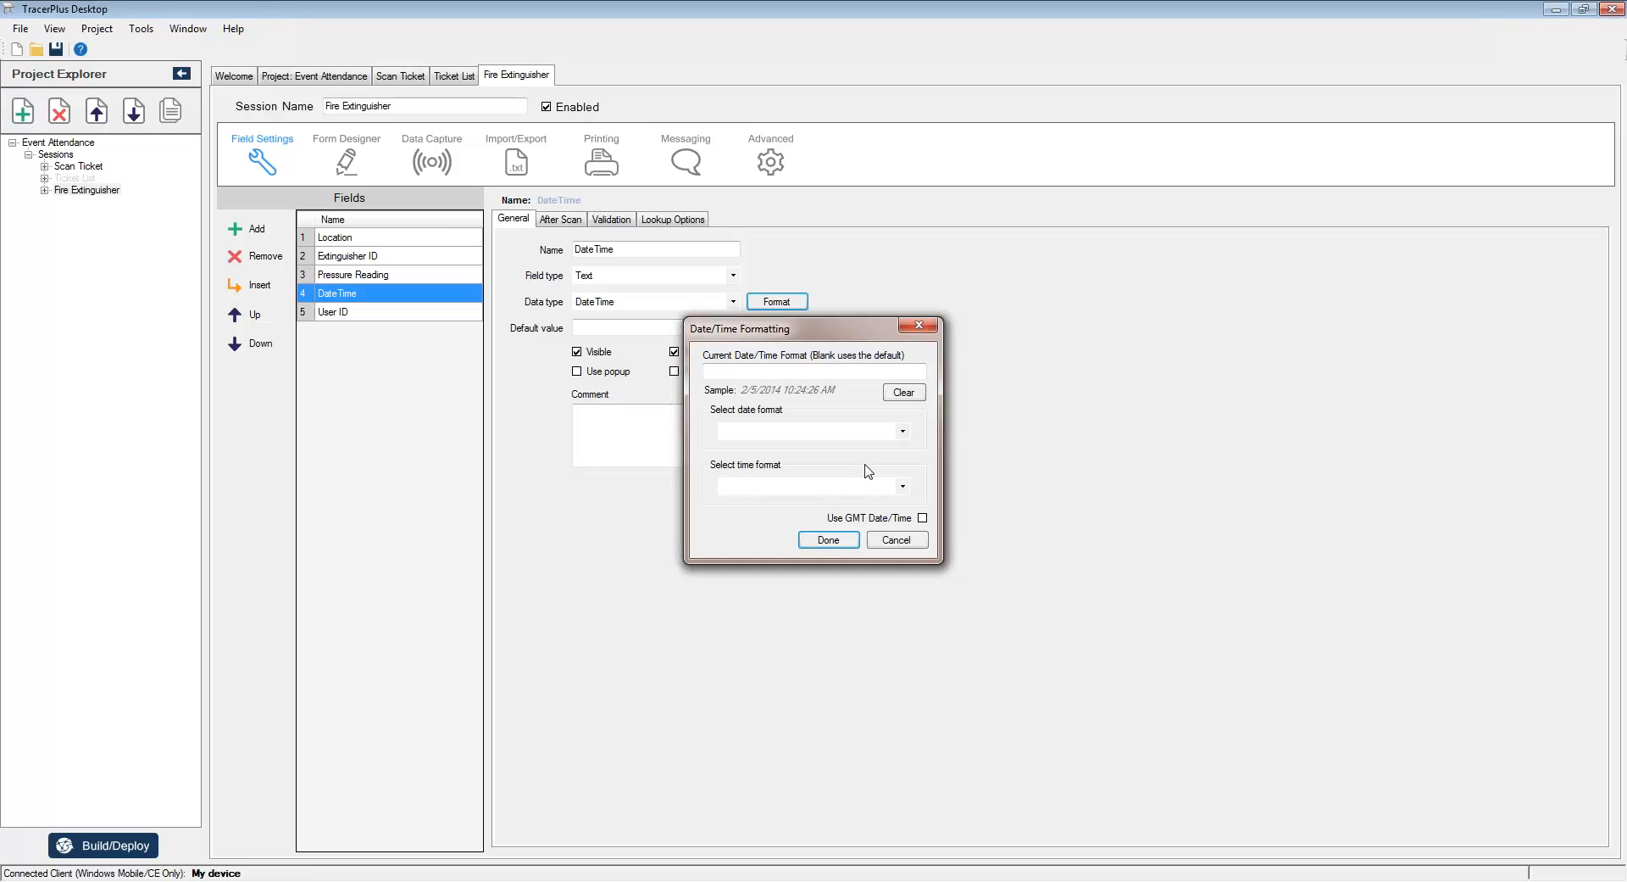
left_click(923, 539)
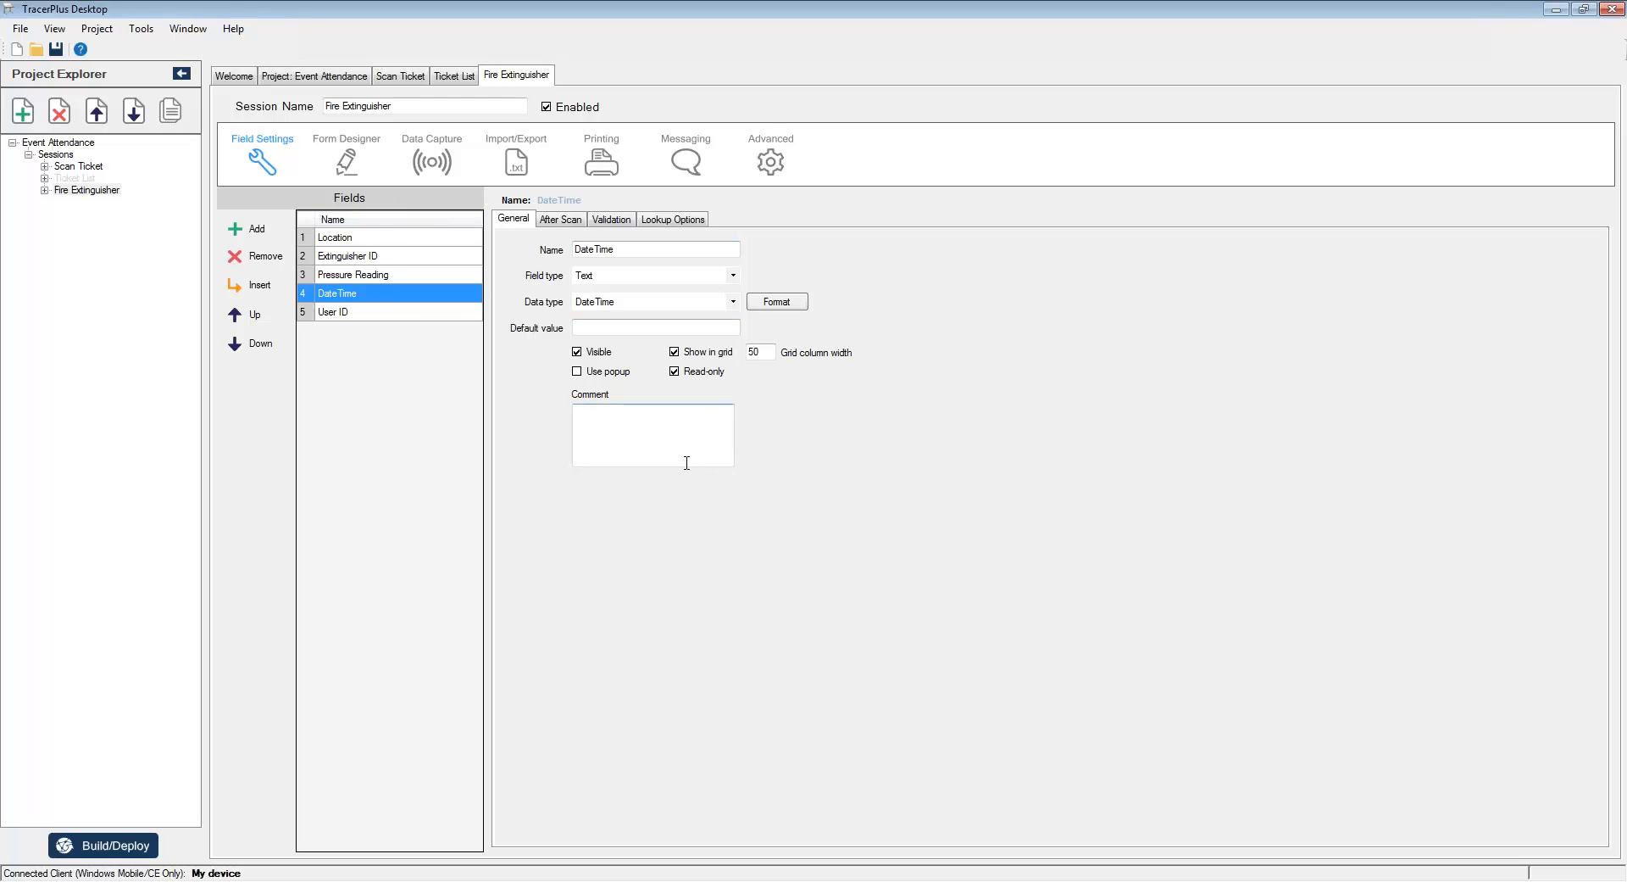
Step: Select the User ID field and check the project's admin options for login and user management
left_click(375, 312)
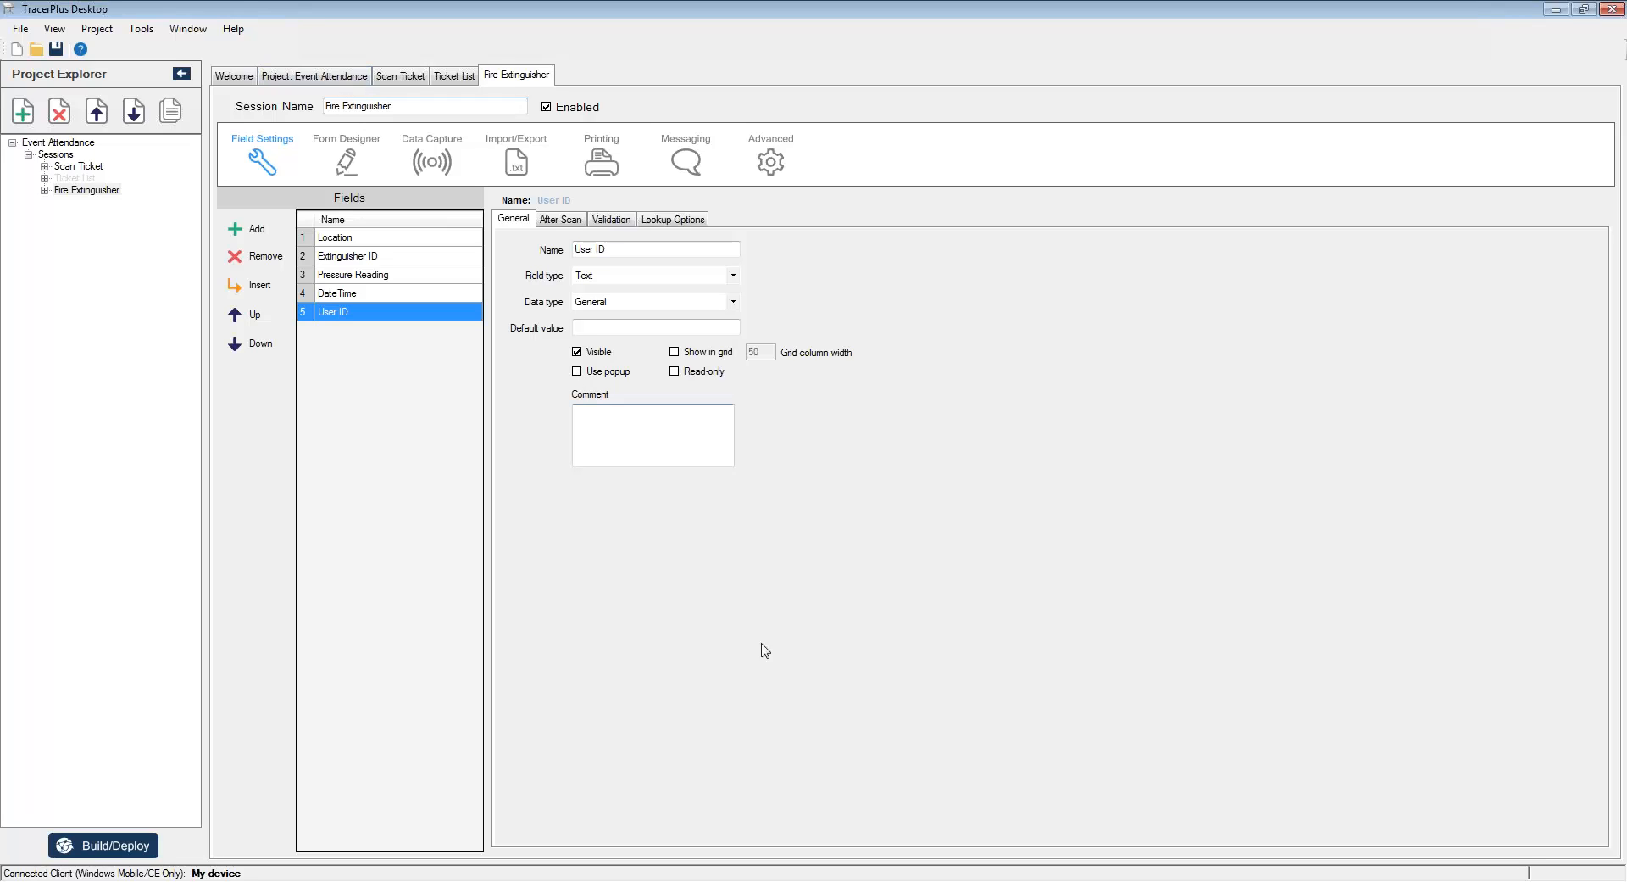
left_click(314, 75)
left_click(352, 192)
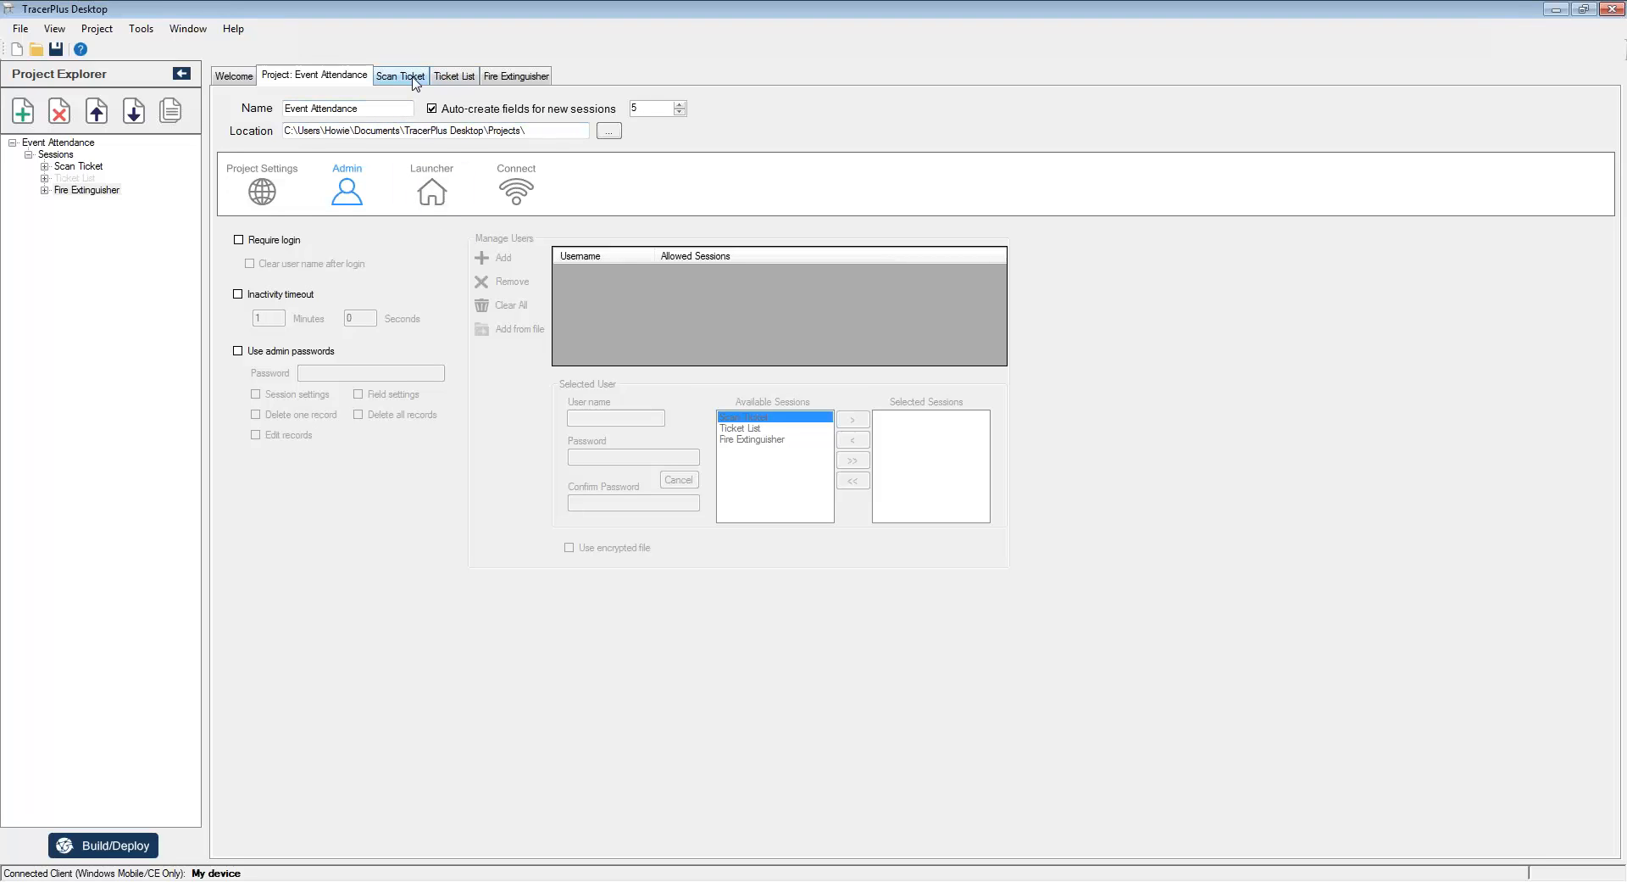
left_click(531, 78)
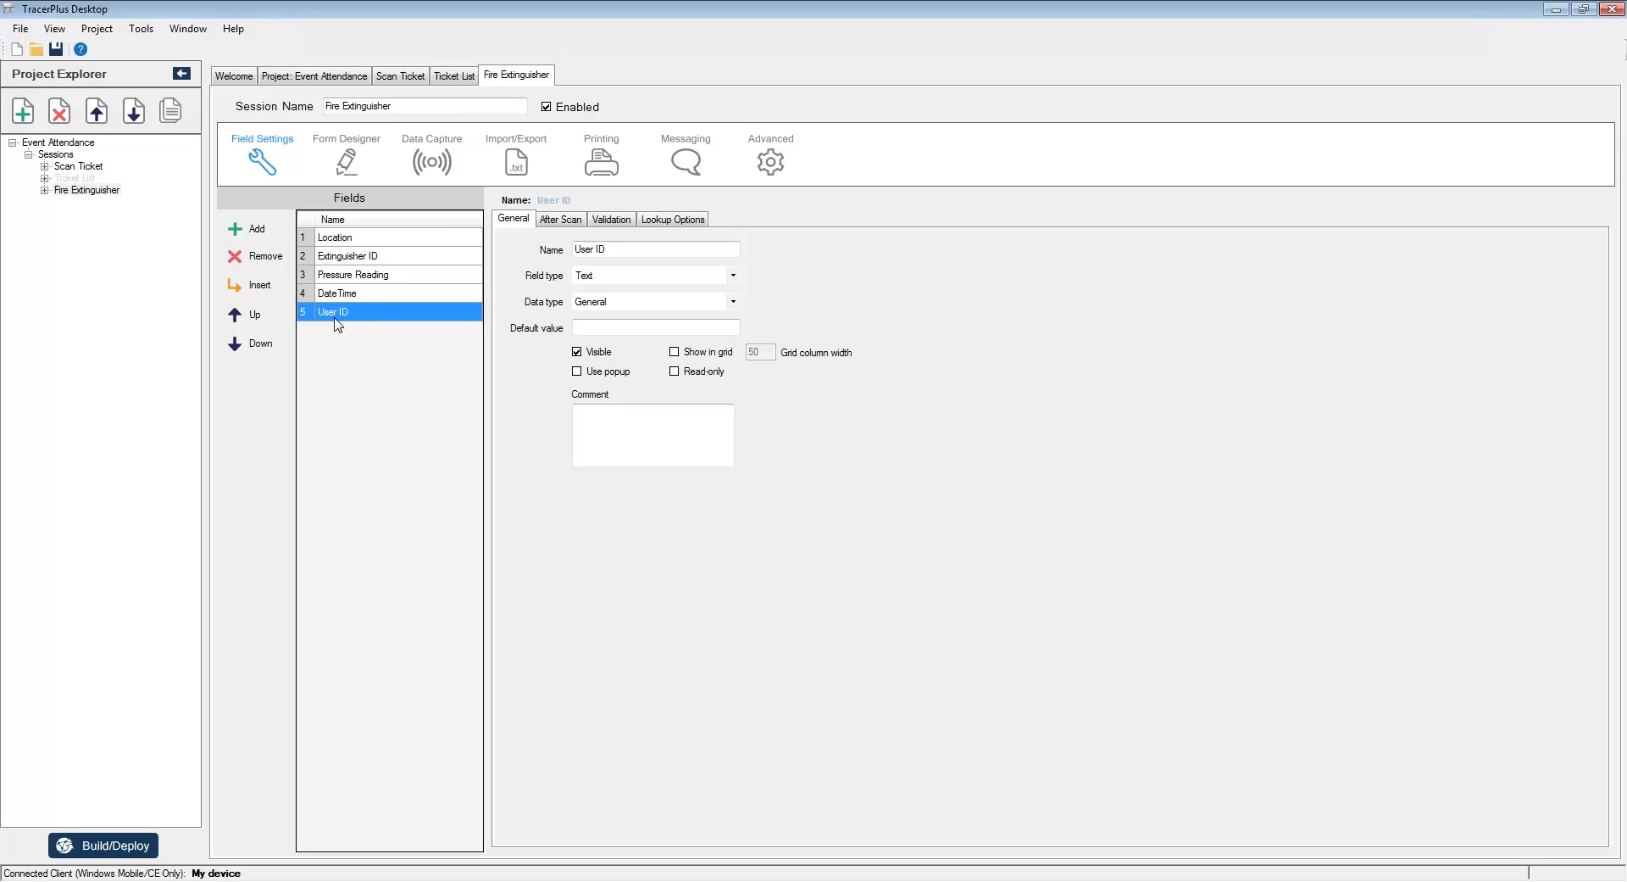
Step: Change the User ID field type to Variable and set its variable type to User
left_click(730, 276)
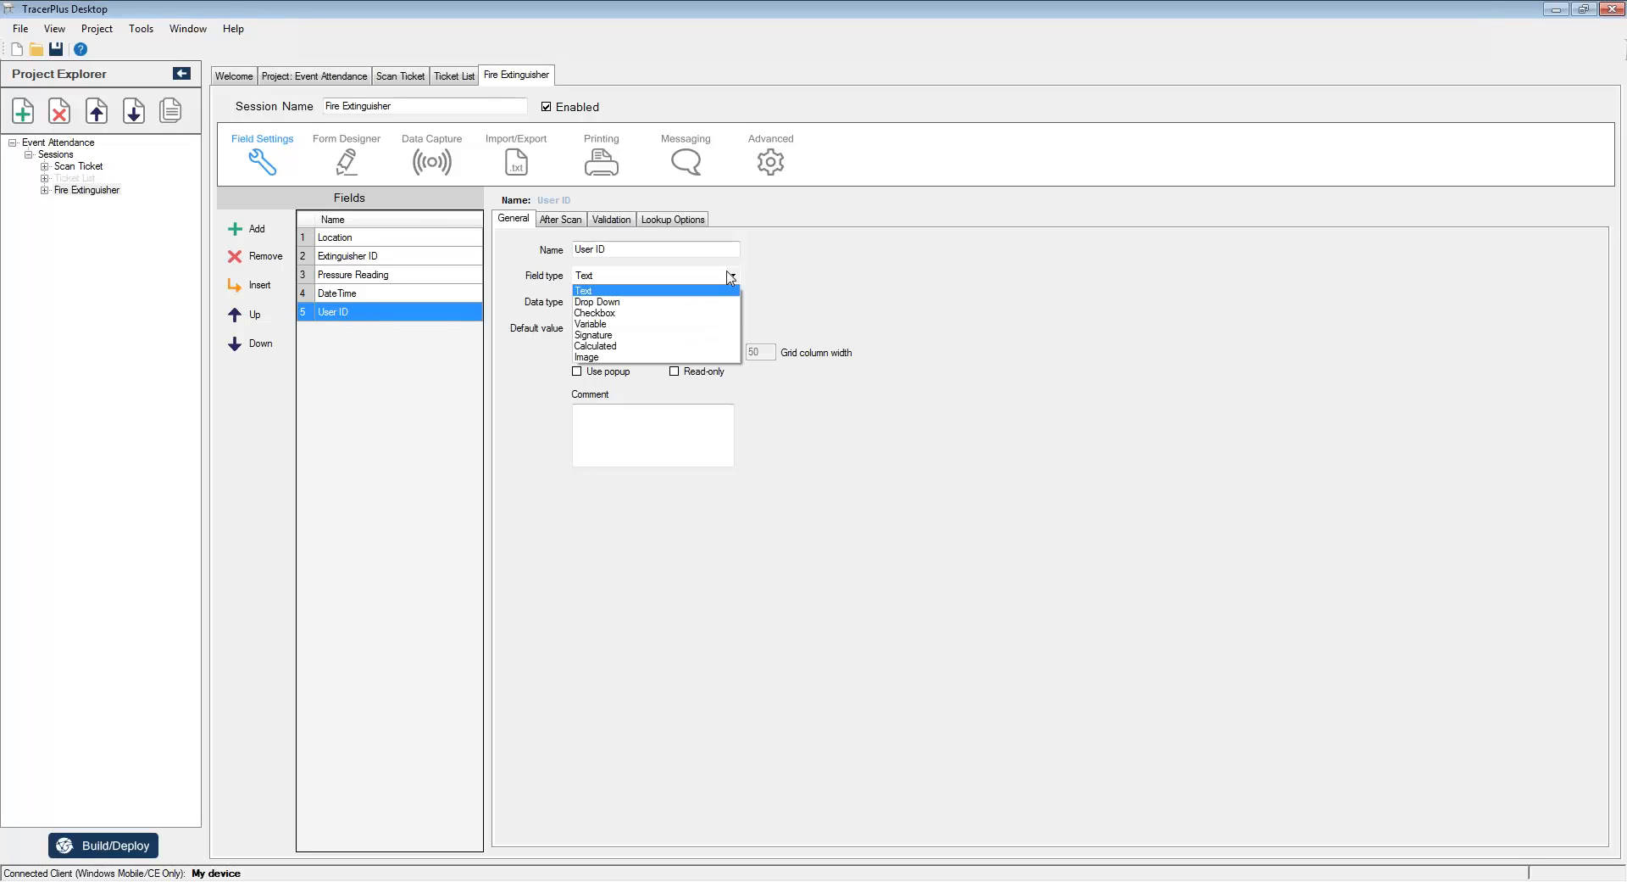
left_click(631, 324)
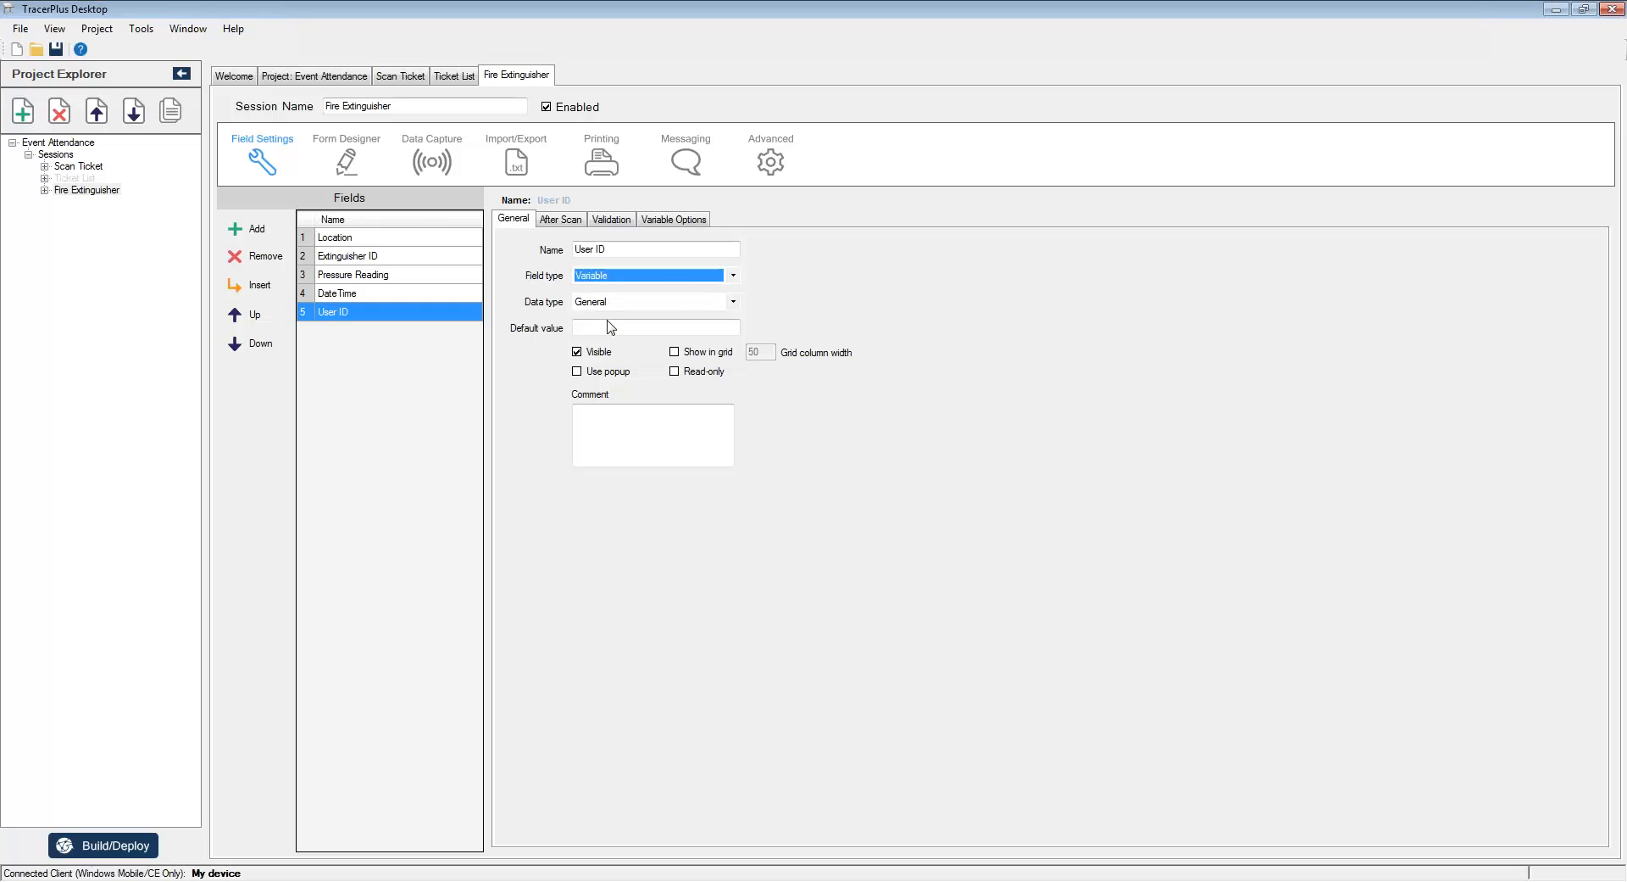
left_click(693, 222)
left_click(665, 263)
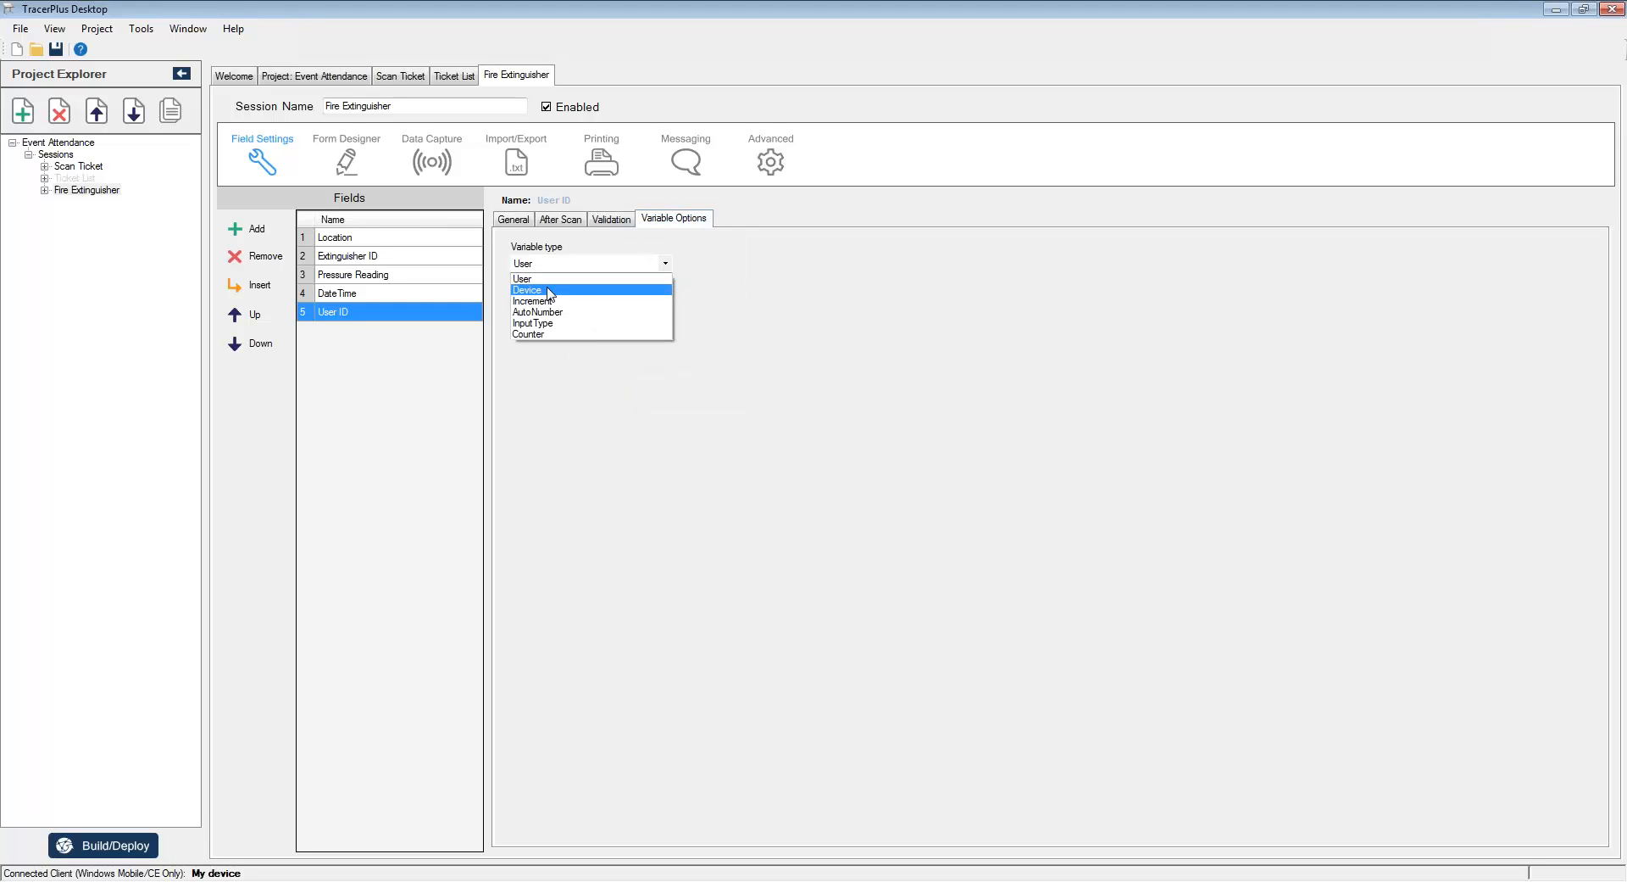
left_click(544, 334)
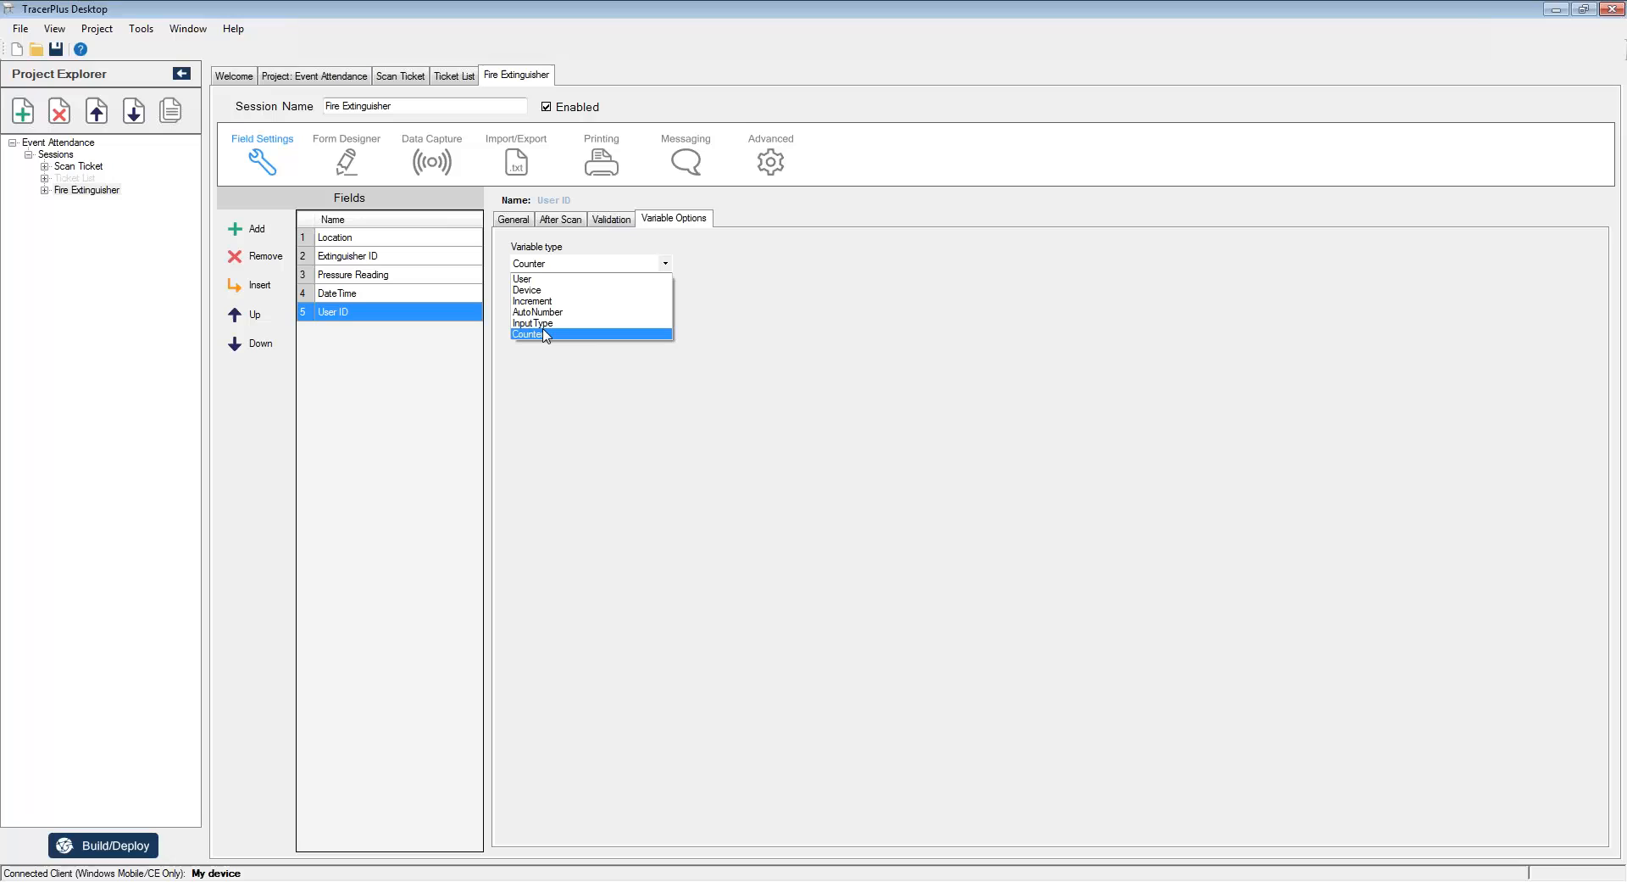
left_click(550, 280)
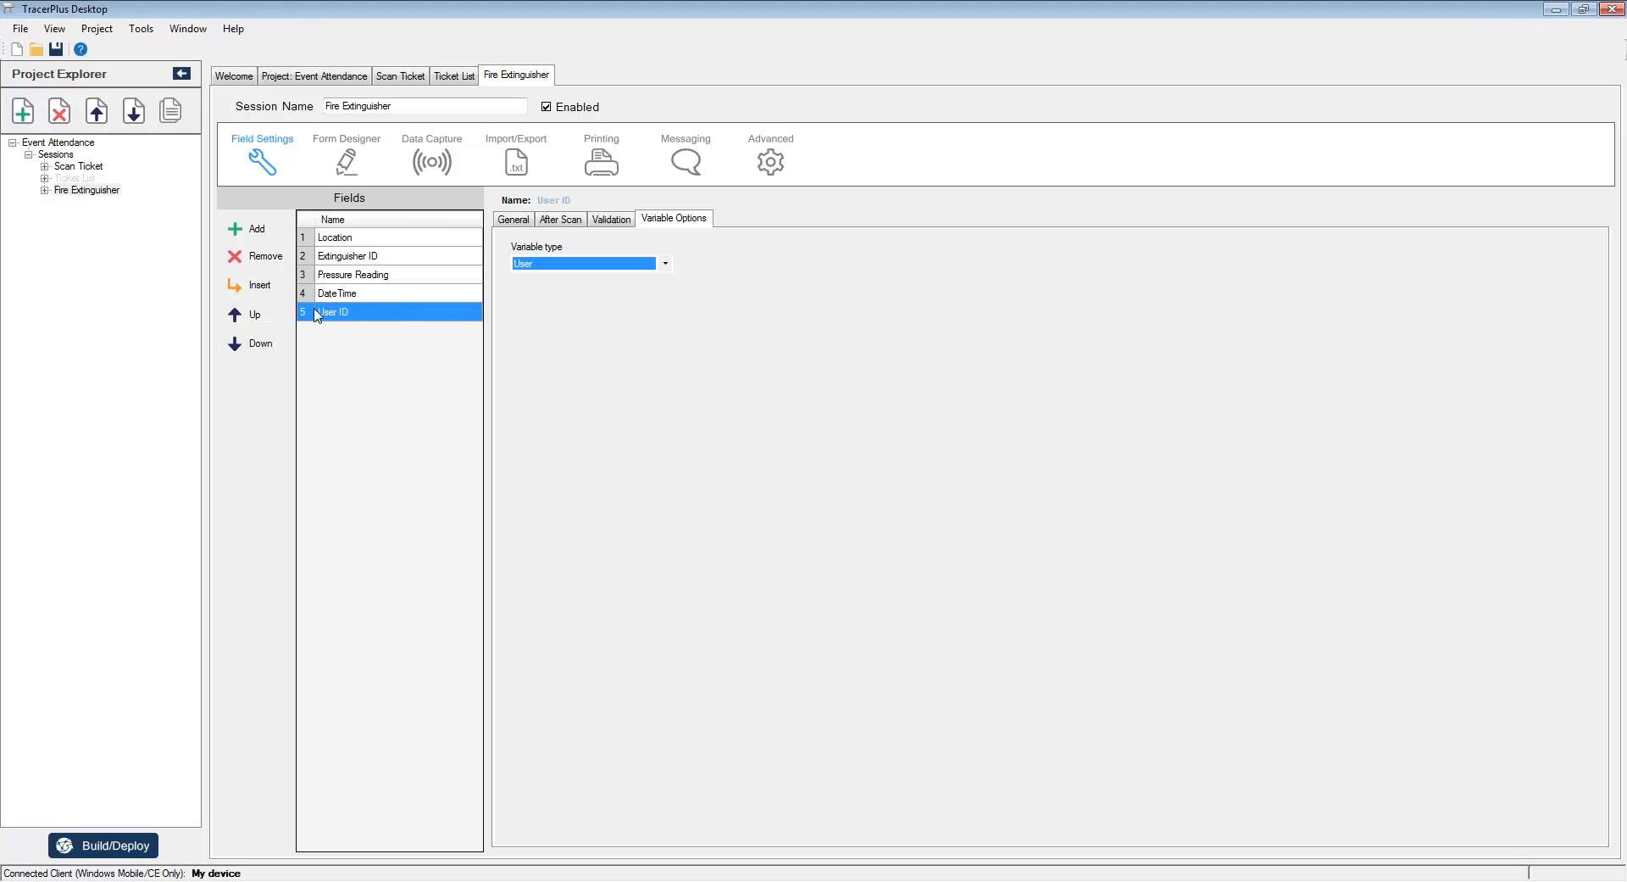
Step: Recheck the project's login options and view the deployed Fire Extinguisher form on the mirrored device
left_click(309, 76)
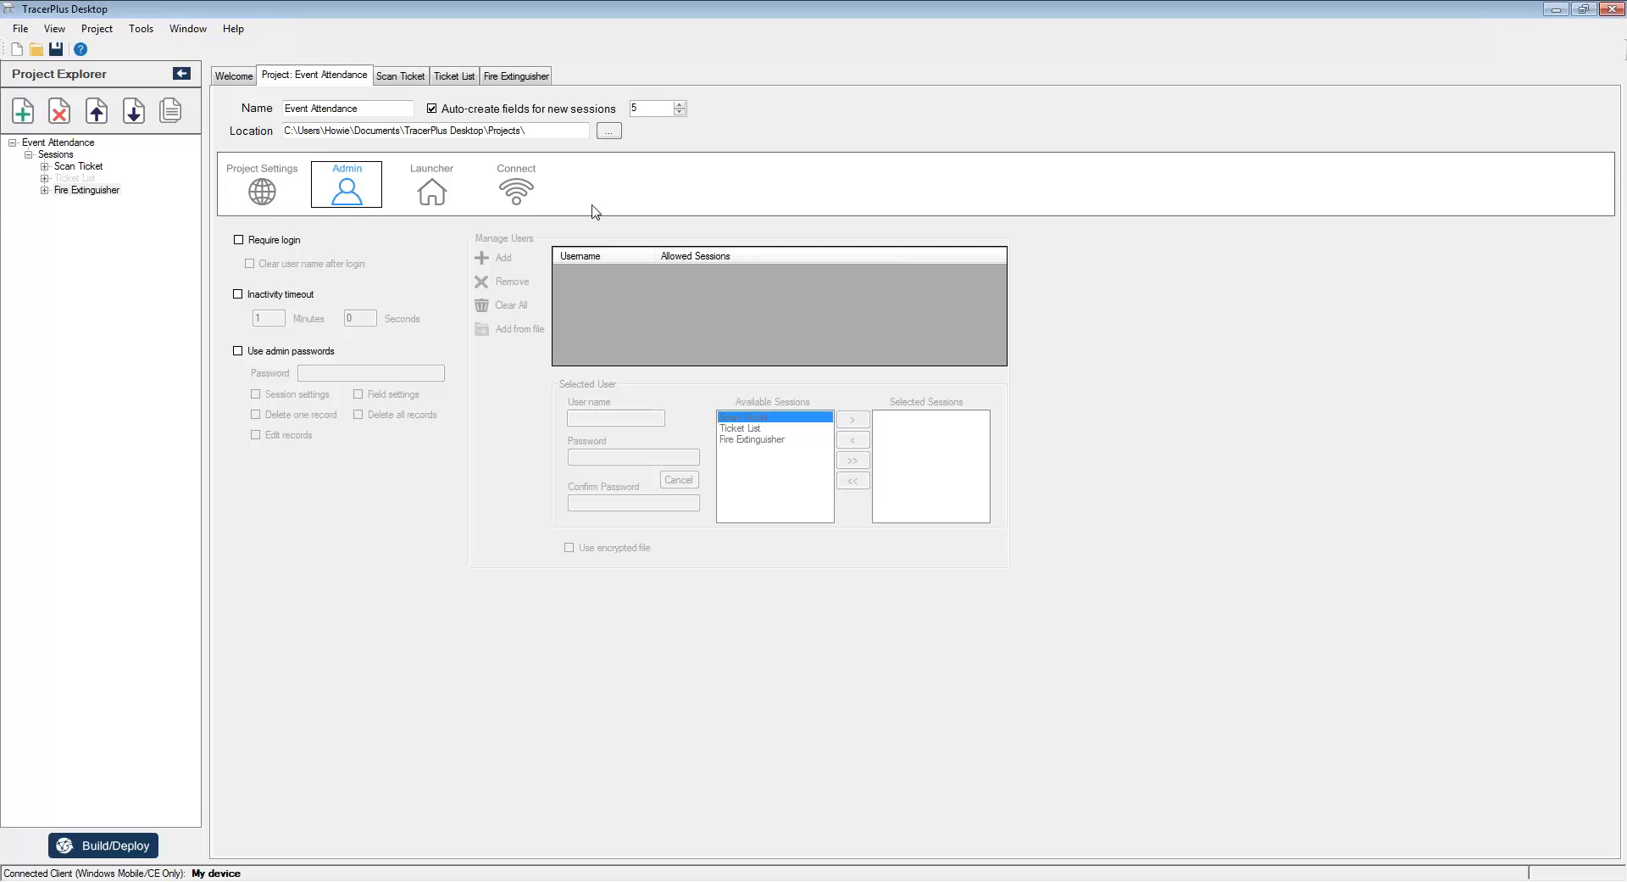
left_click(516, 75)
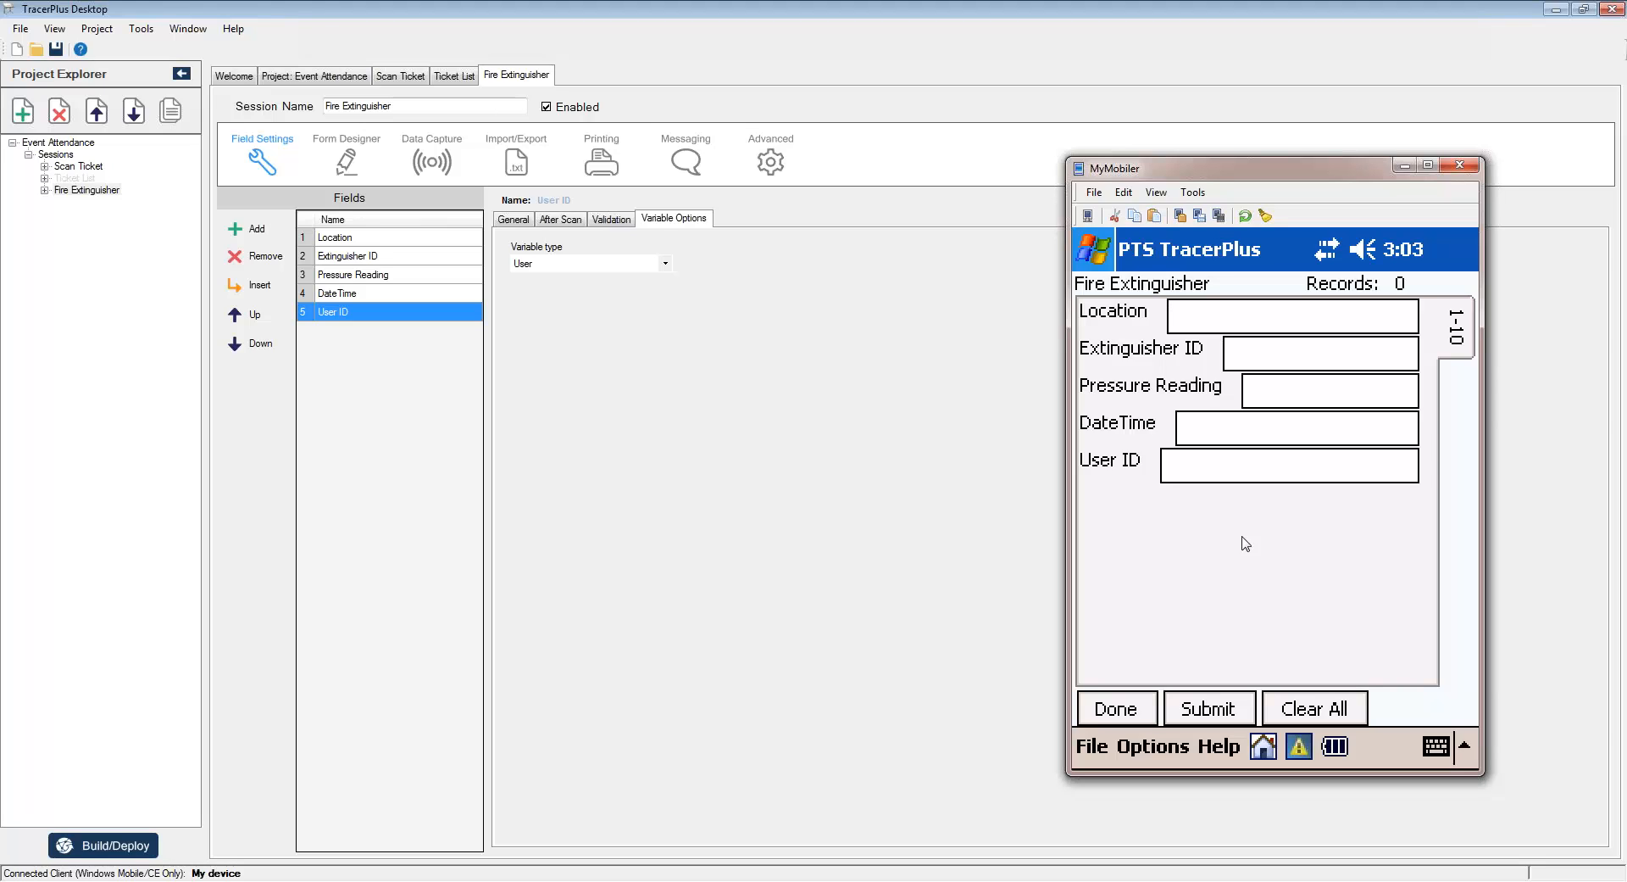
left_click(1405, 165)
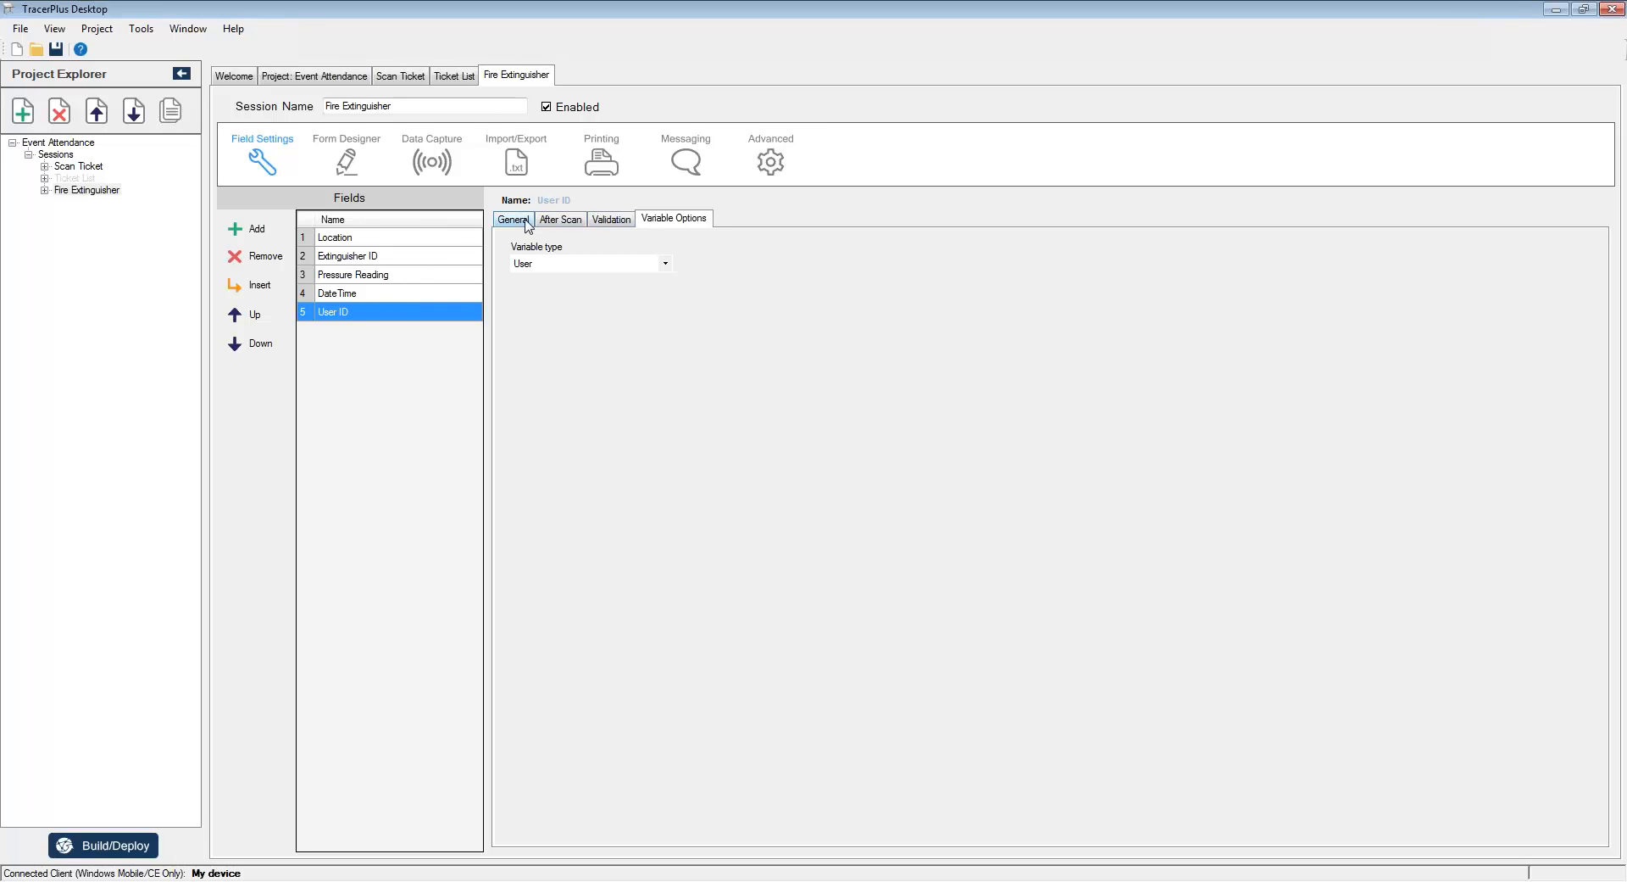
Step: Change the Location field's type to Drop Down
left_click(525, 222)
left_click(349, 239)
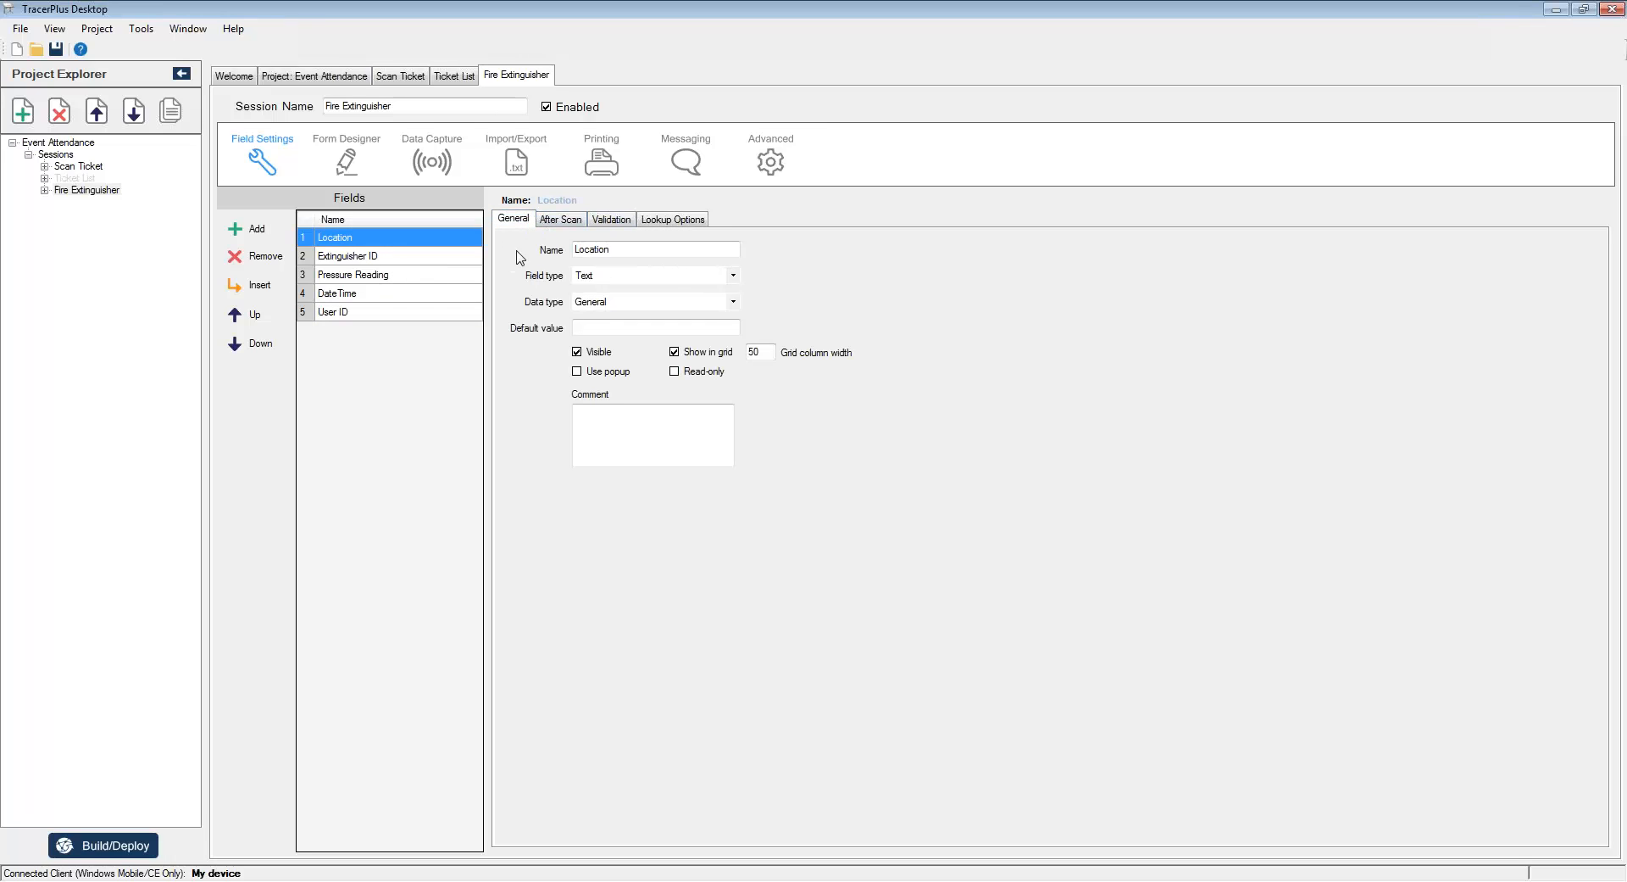
left_click(729, 279)
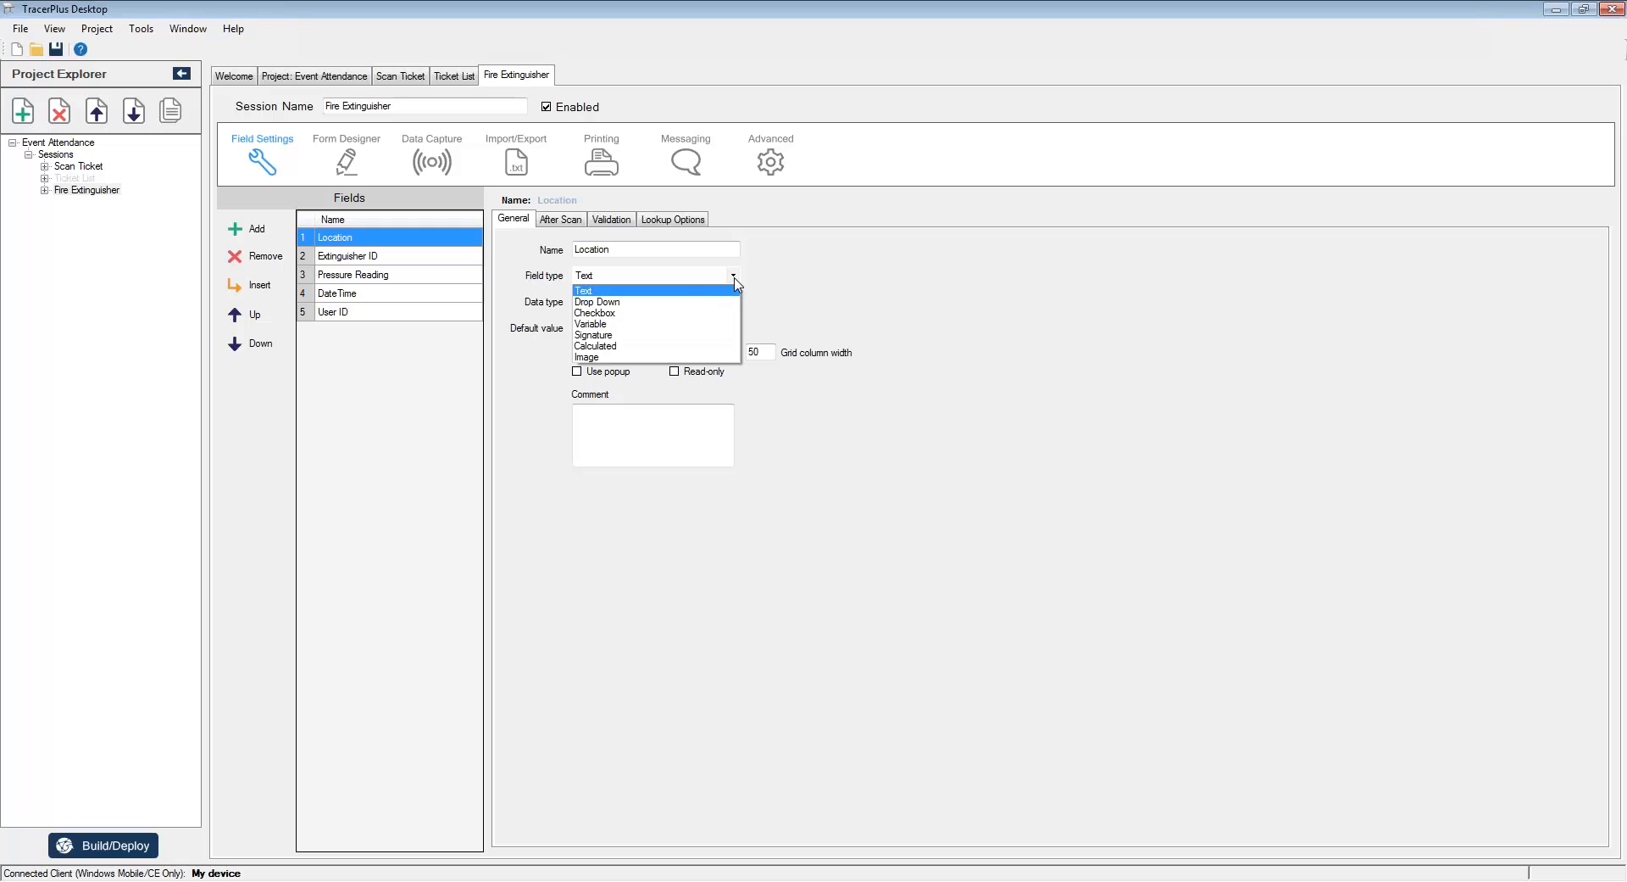
left_click(609, 302)
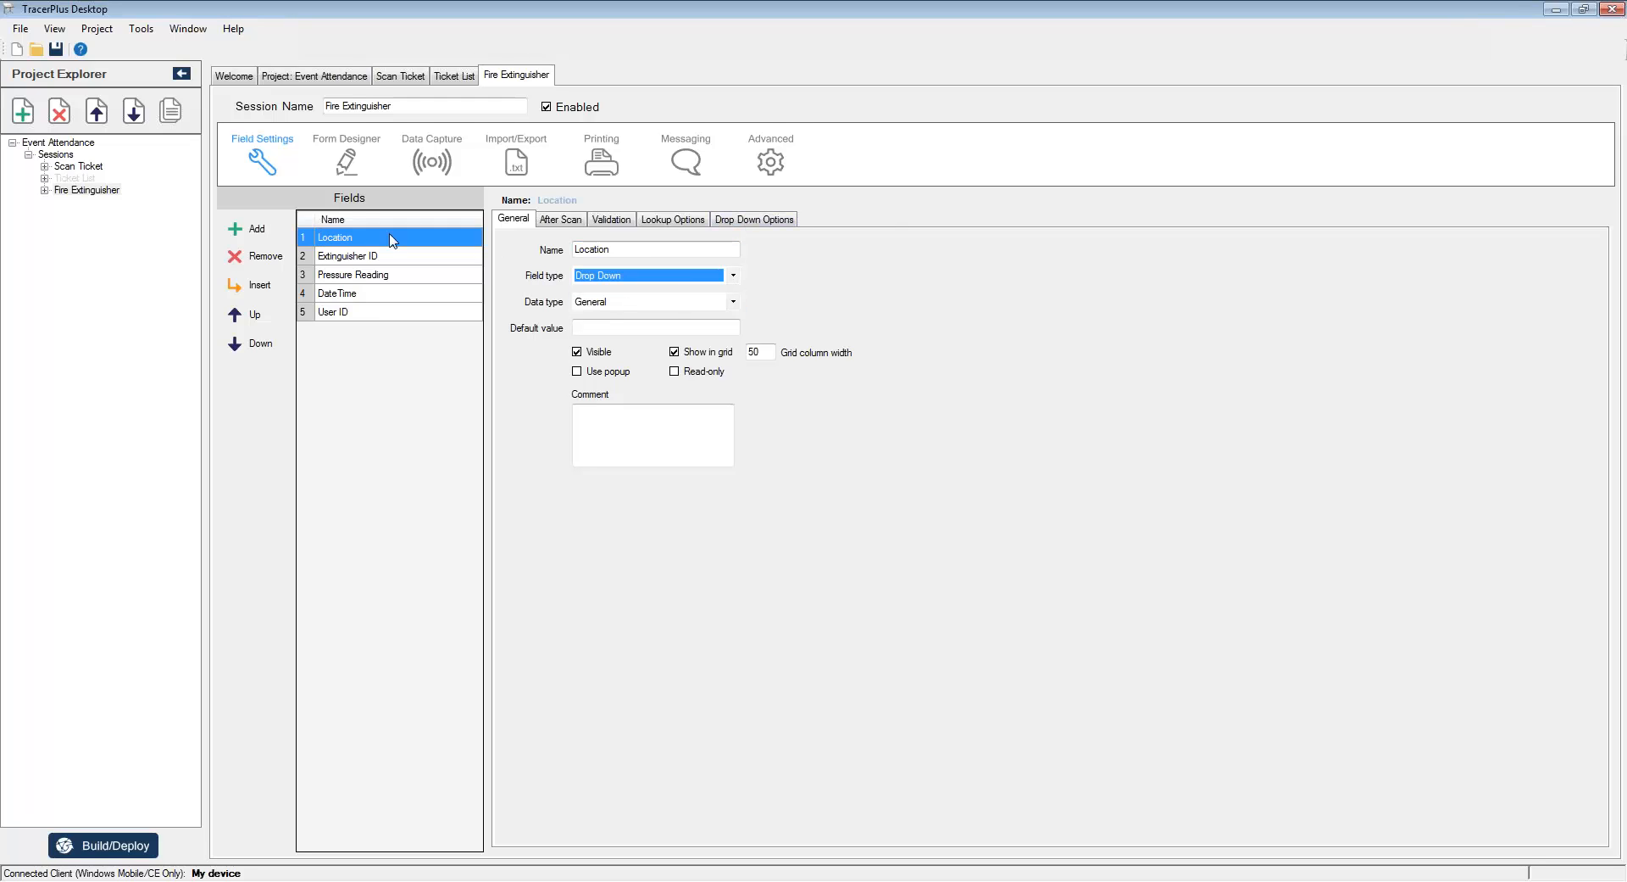
Step: Add Room 101, Room 102 and Room 201 as display values in the Location field's drop-down items
left_click(754, 219)
left_click(543, 286)
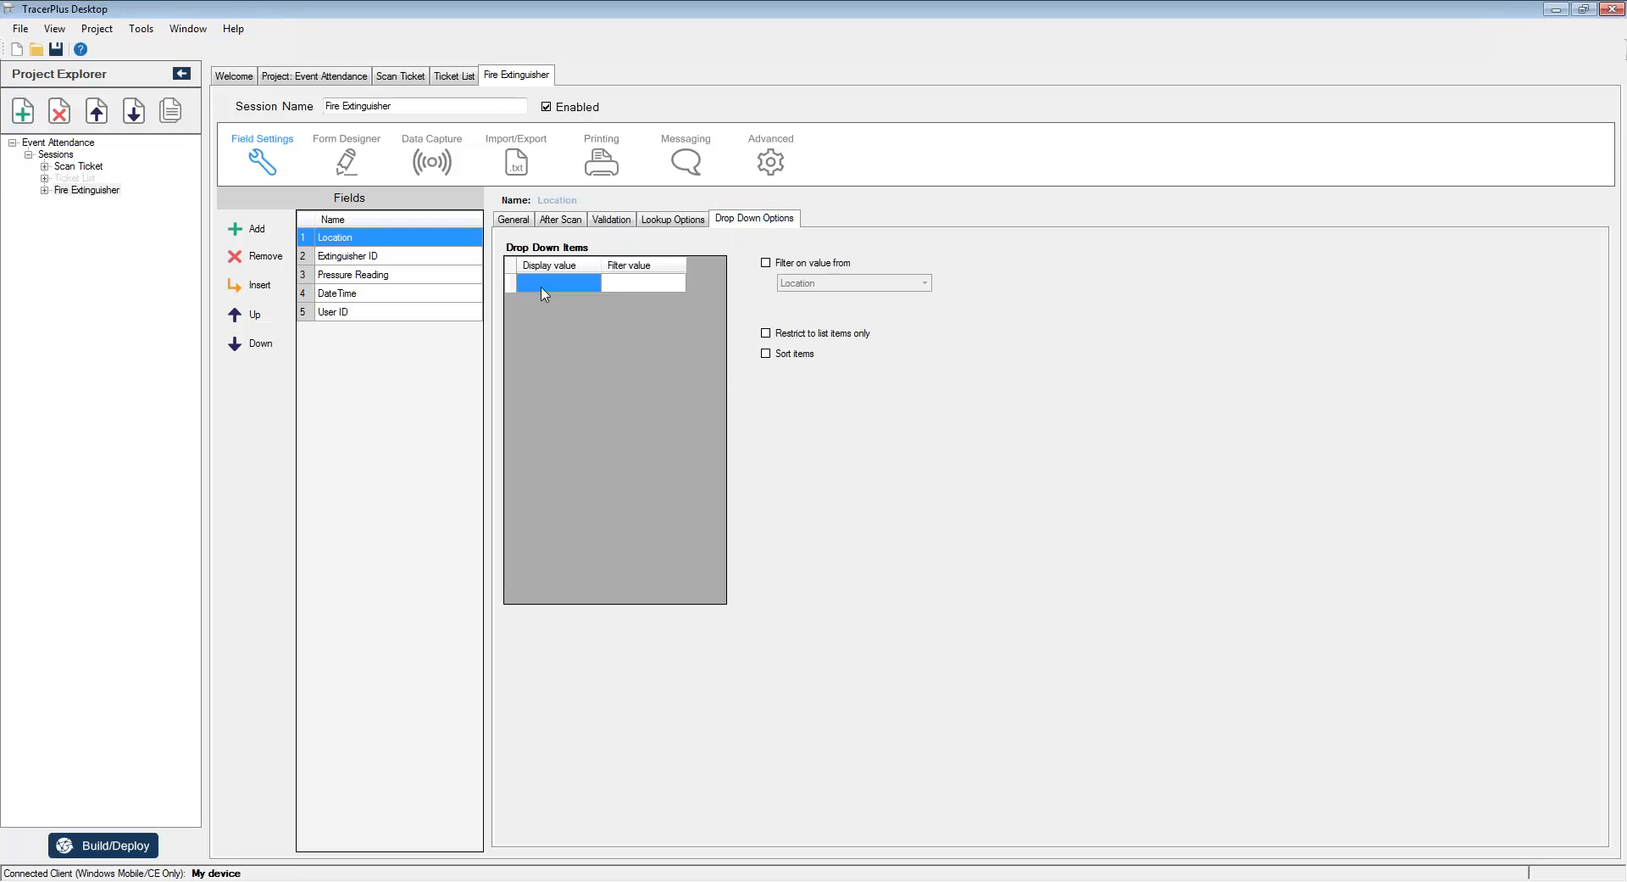
type("Room 101")
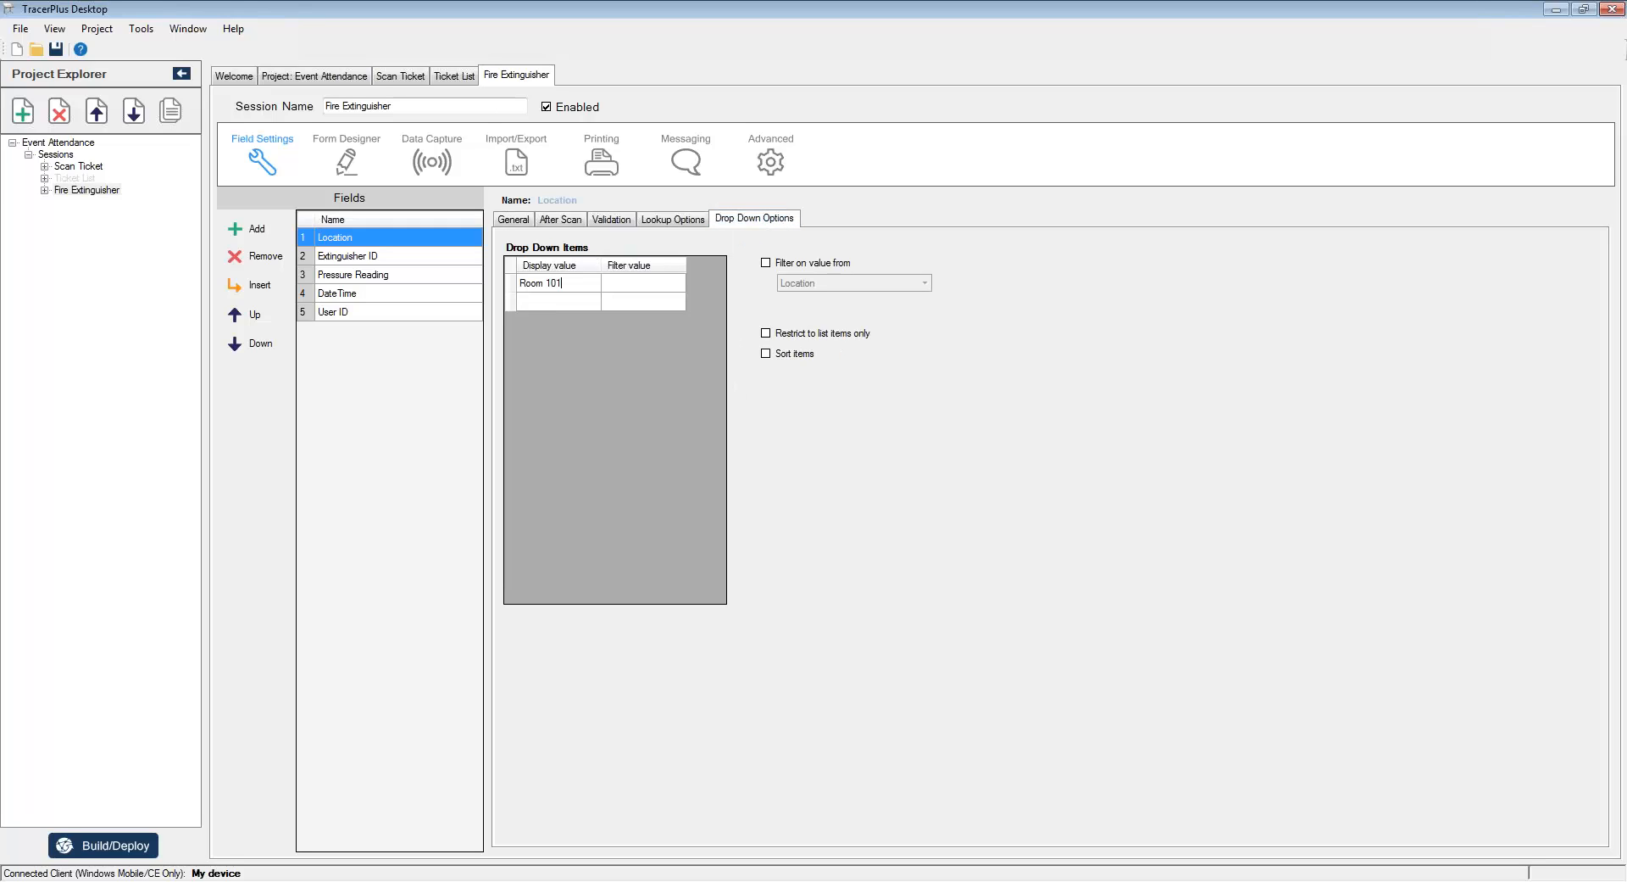
key("Return")
type("Room 102")
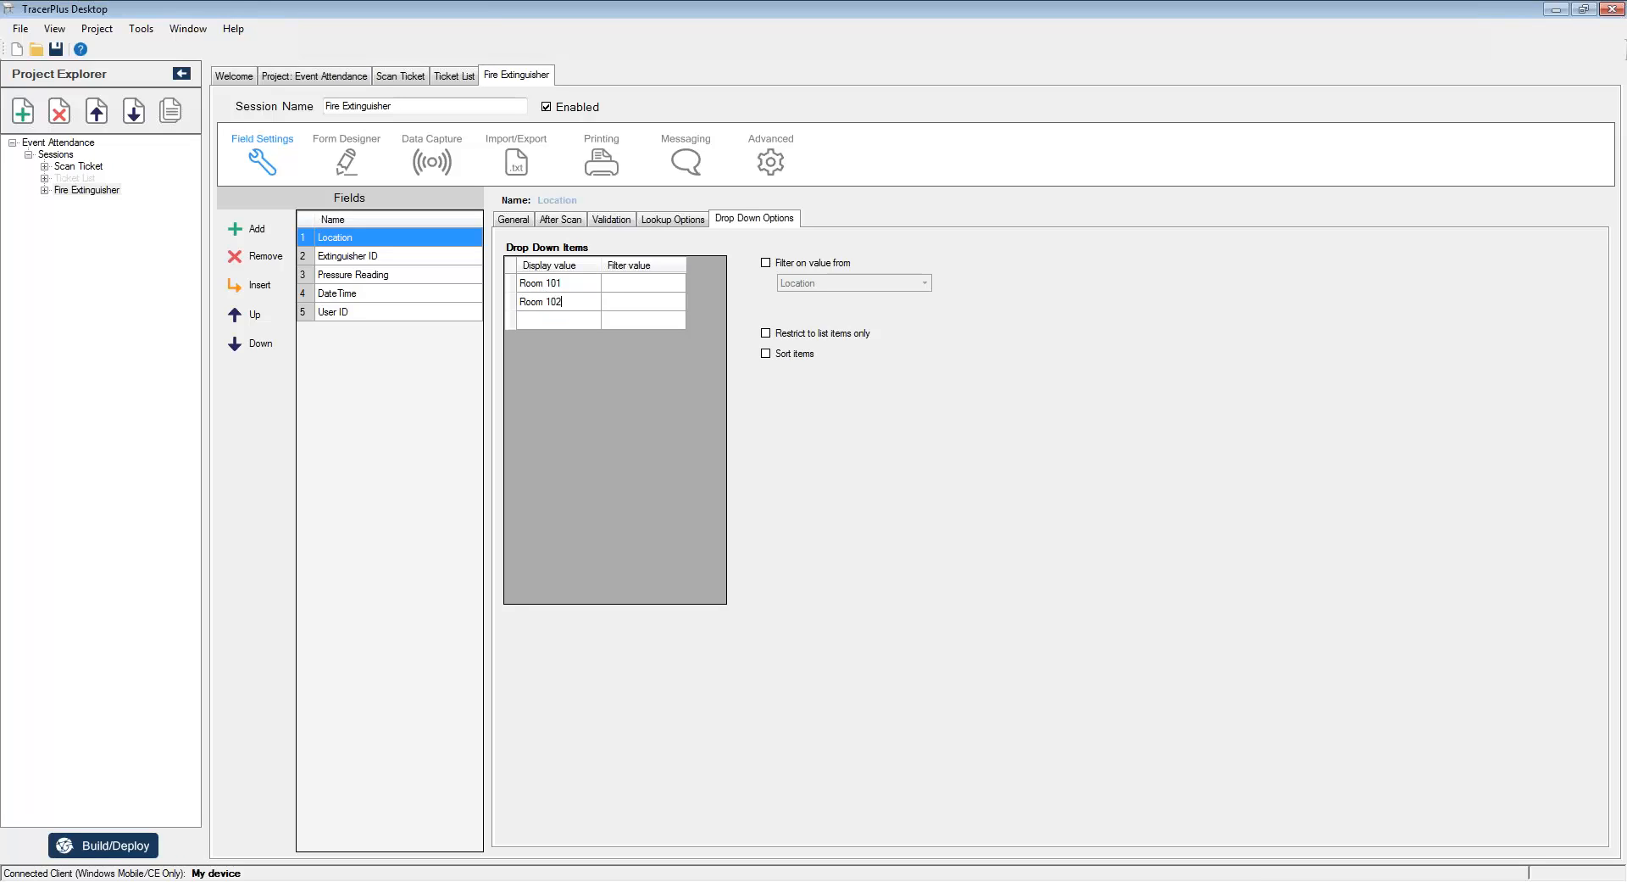
key("Return")
type("Room 201")
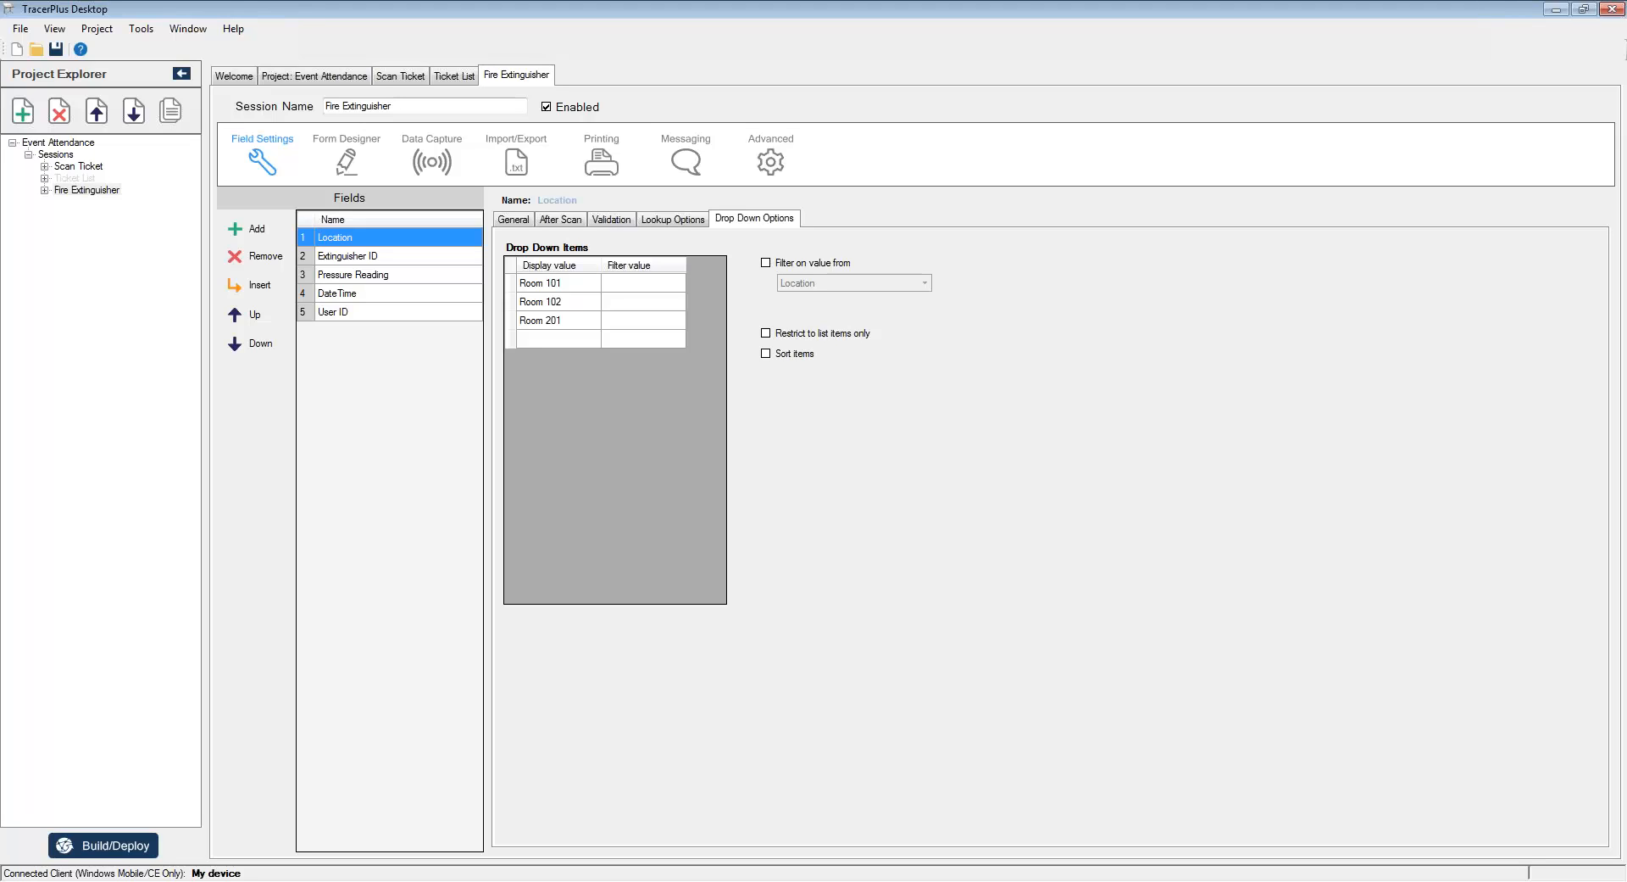
left_click(542, 302)
left_click(544, 288)
left_click(514, 221)
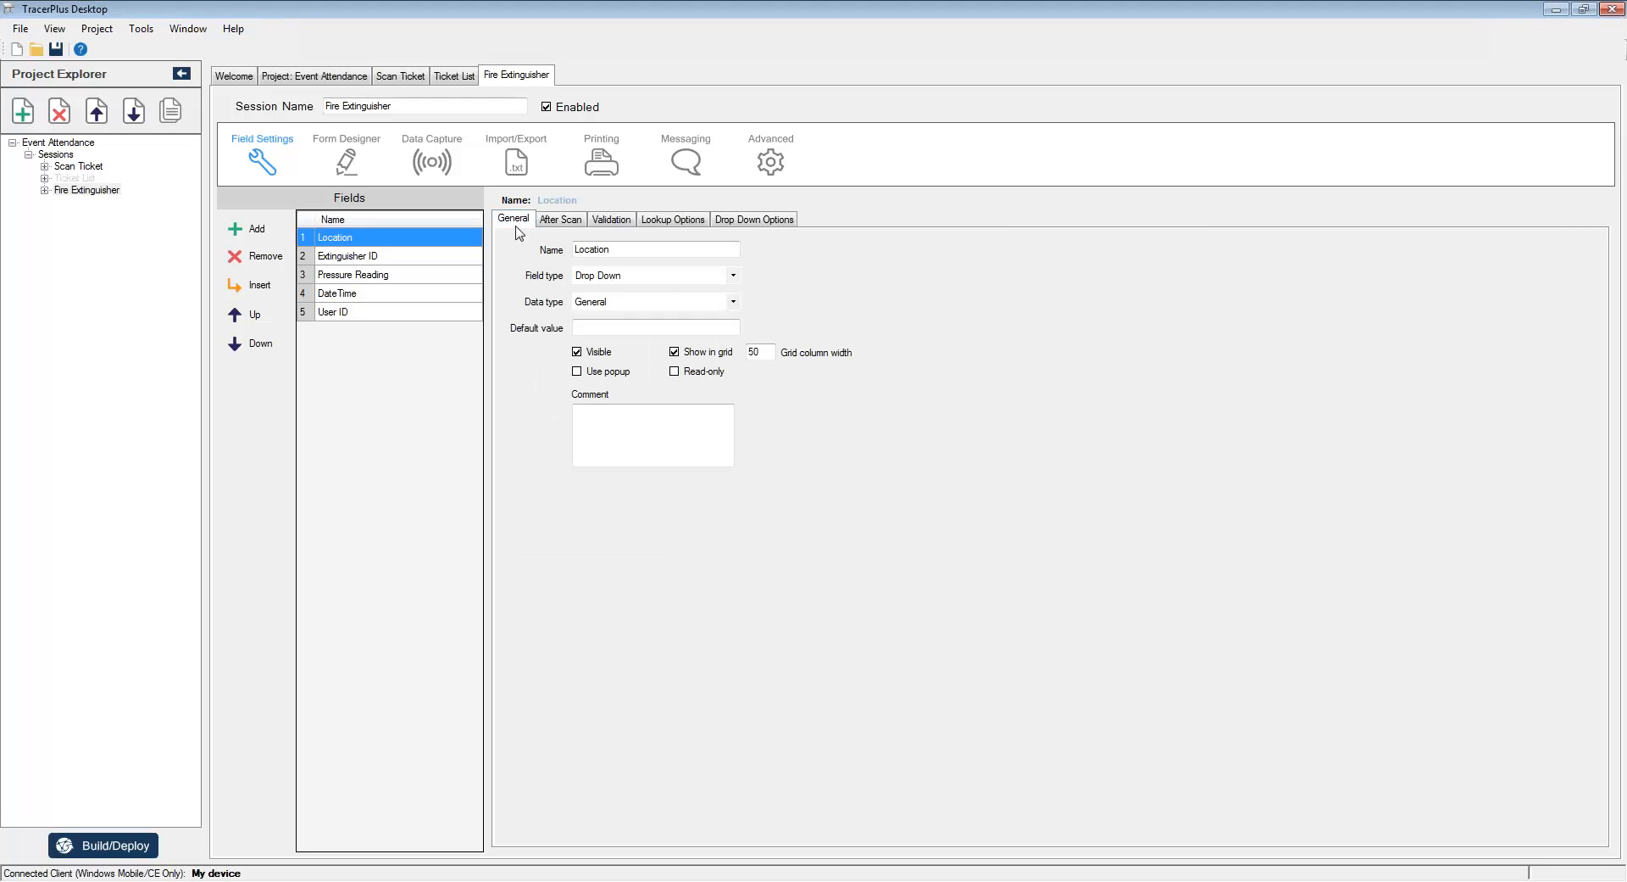
Step: Change the Pressure Reading field's data type to Number
left_click(359, 256)
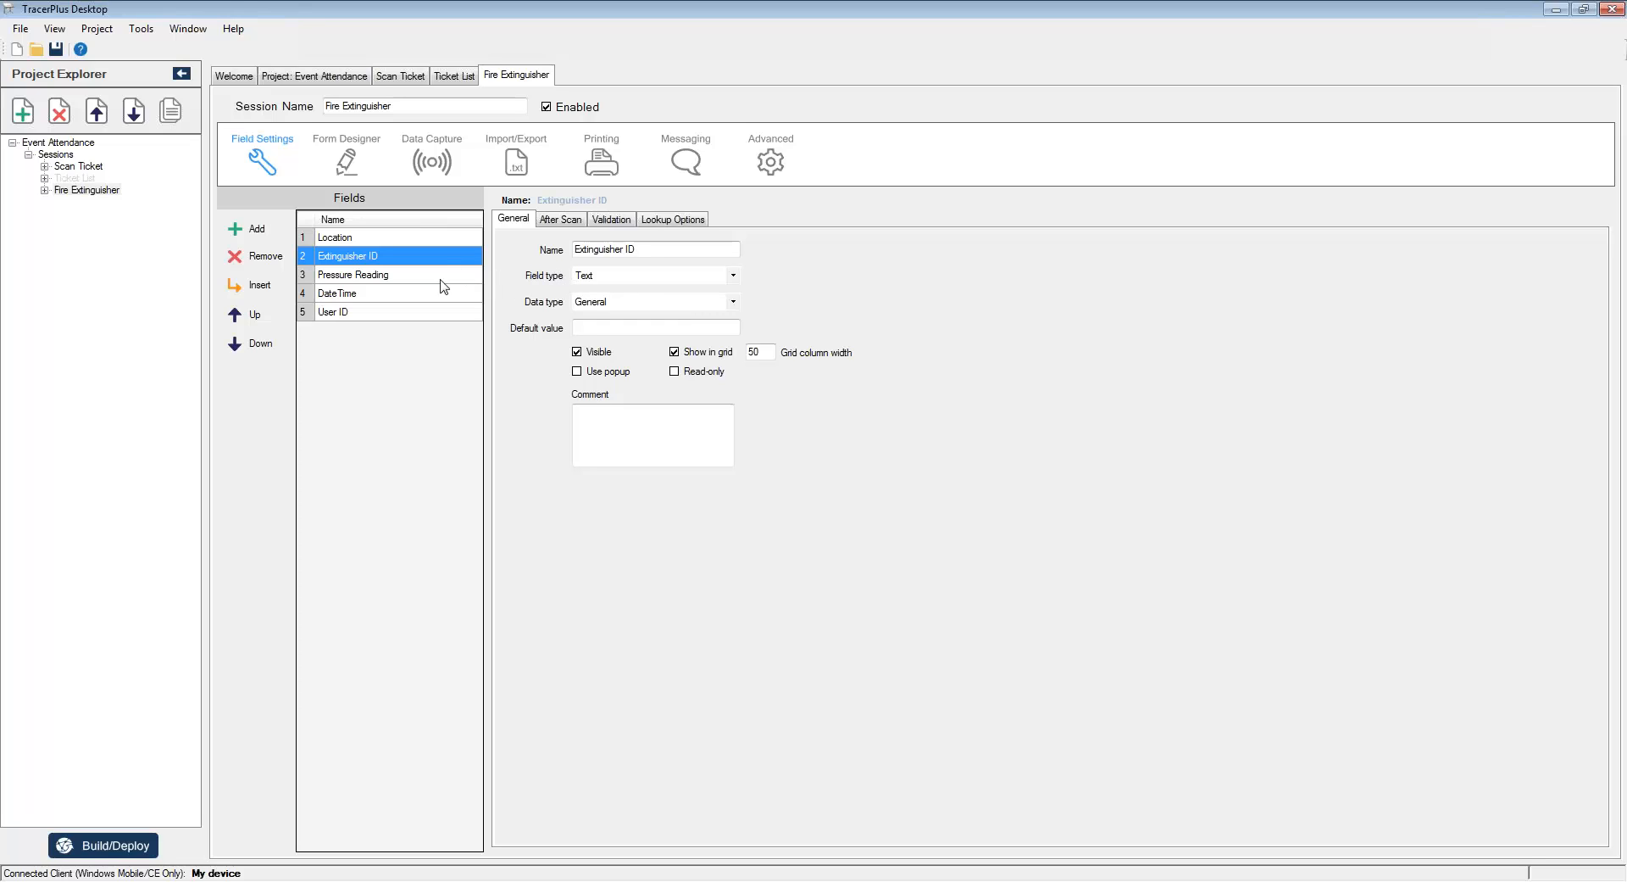
left_click(404, 280)
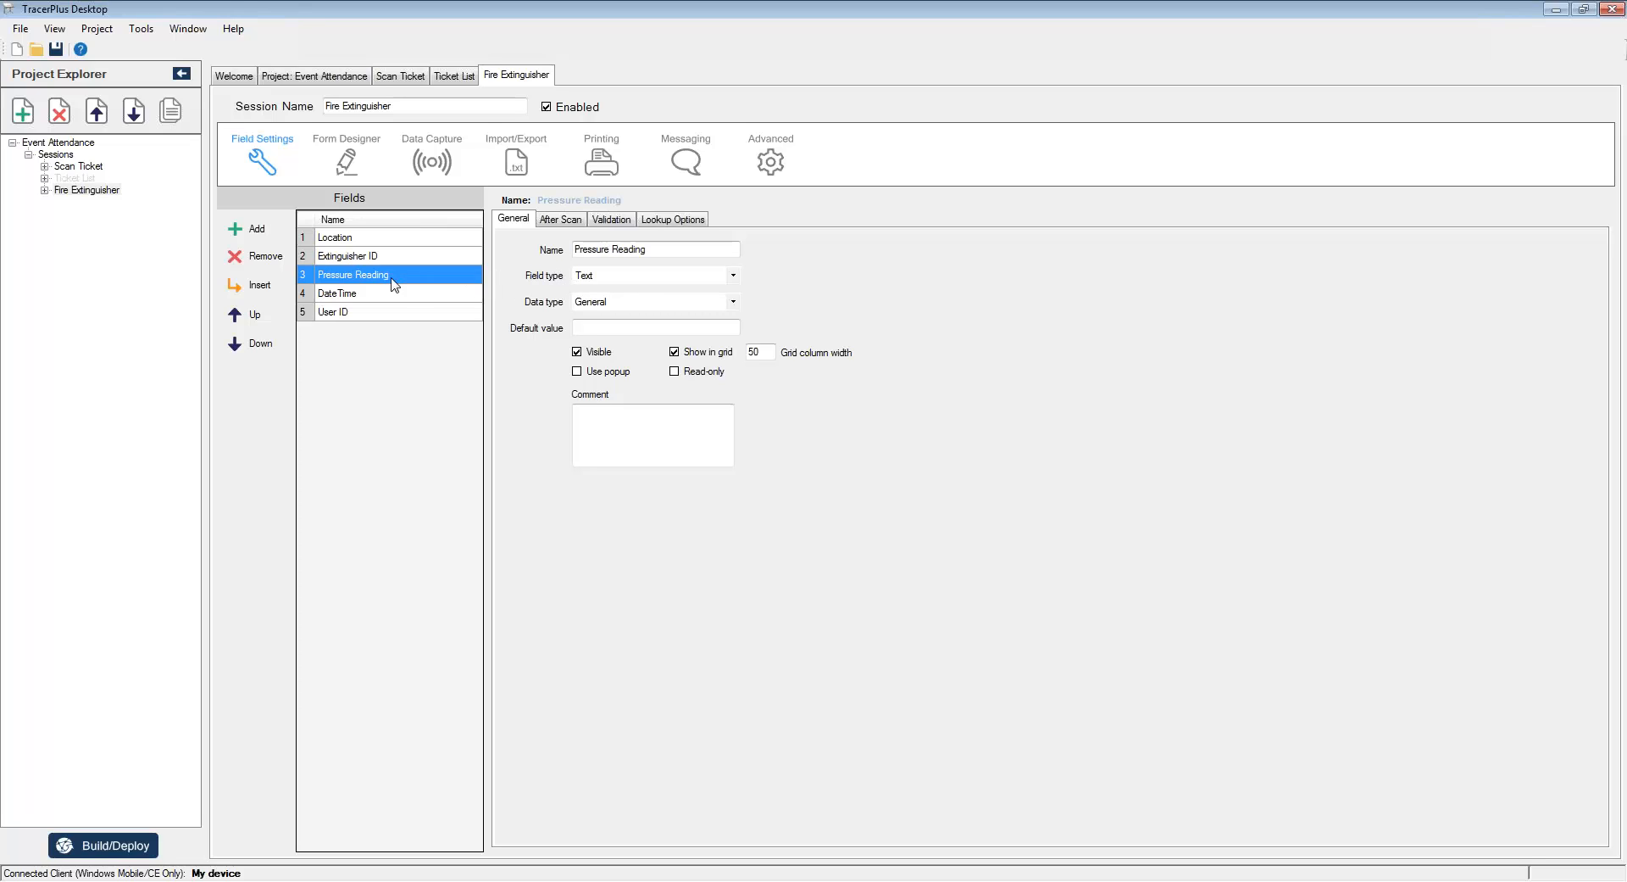
left_click(640, 300)
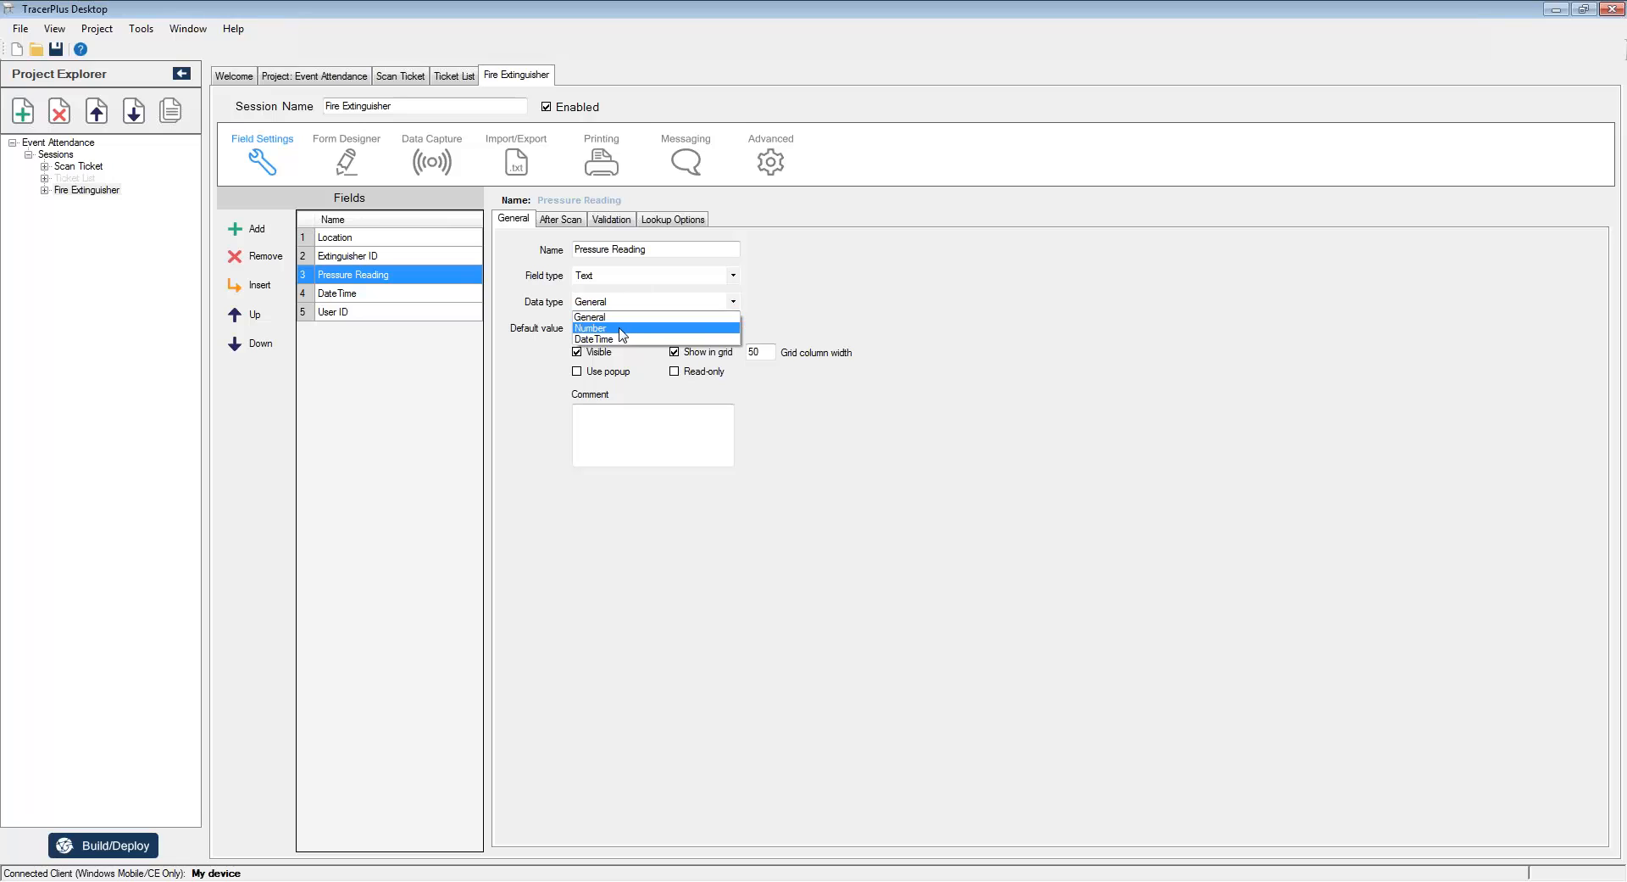
left_click(623, 328)
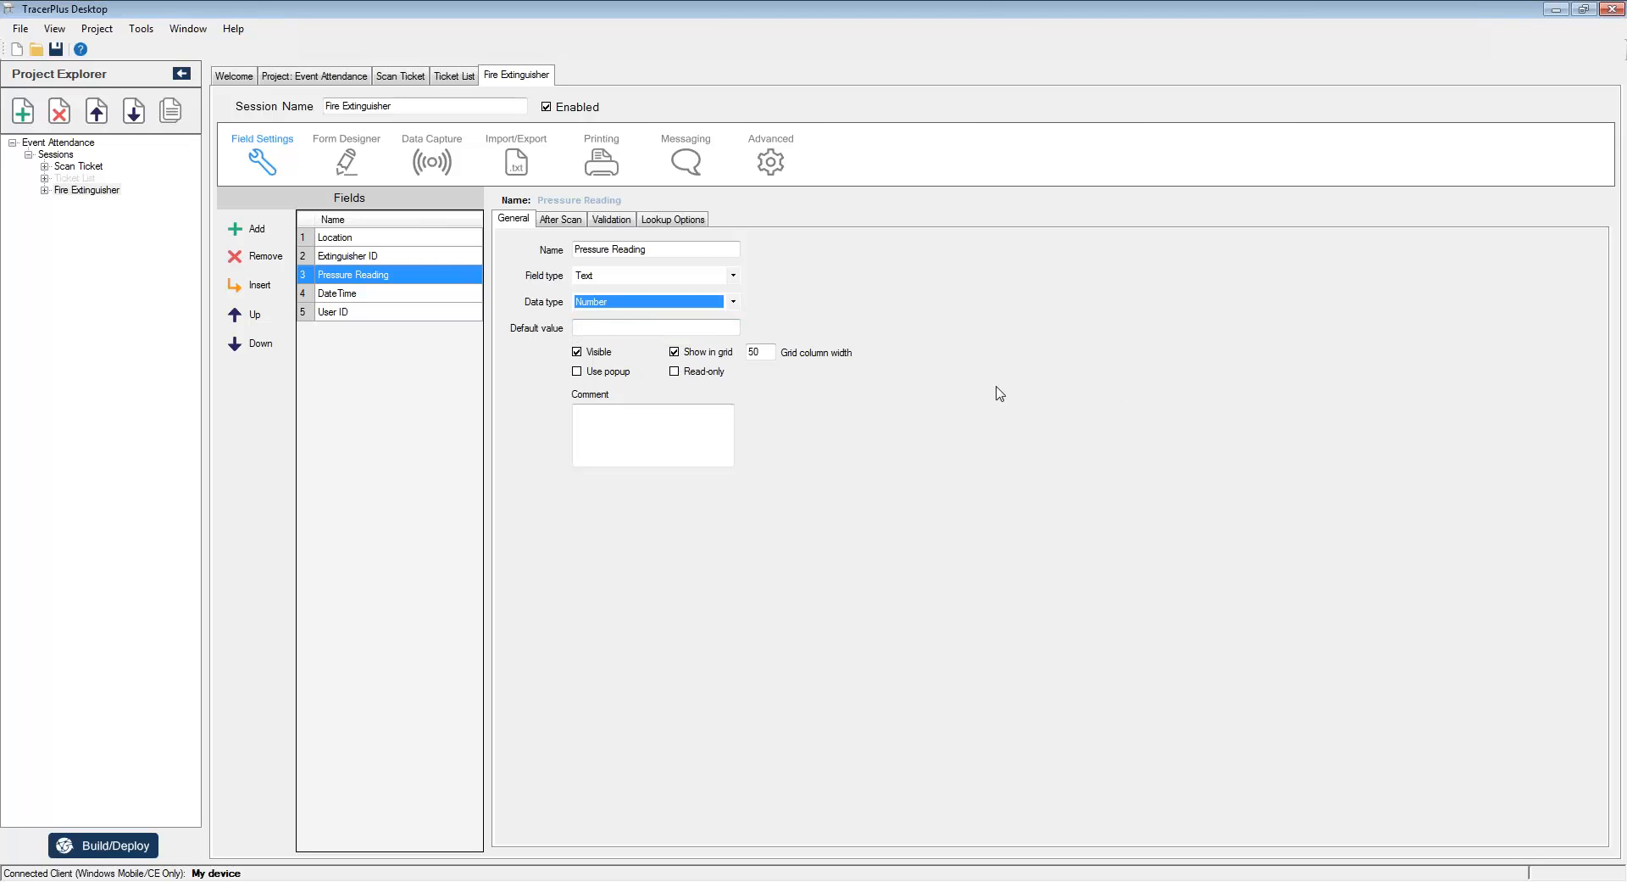
Step: Set the Extinguisher ID field's validation to a minimum length of 4
left_click(386, 243)
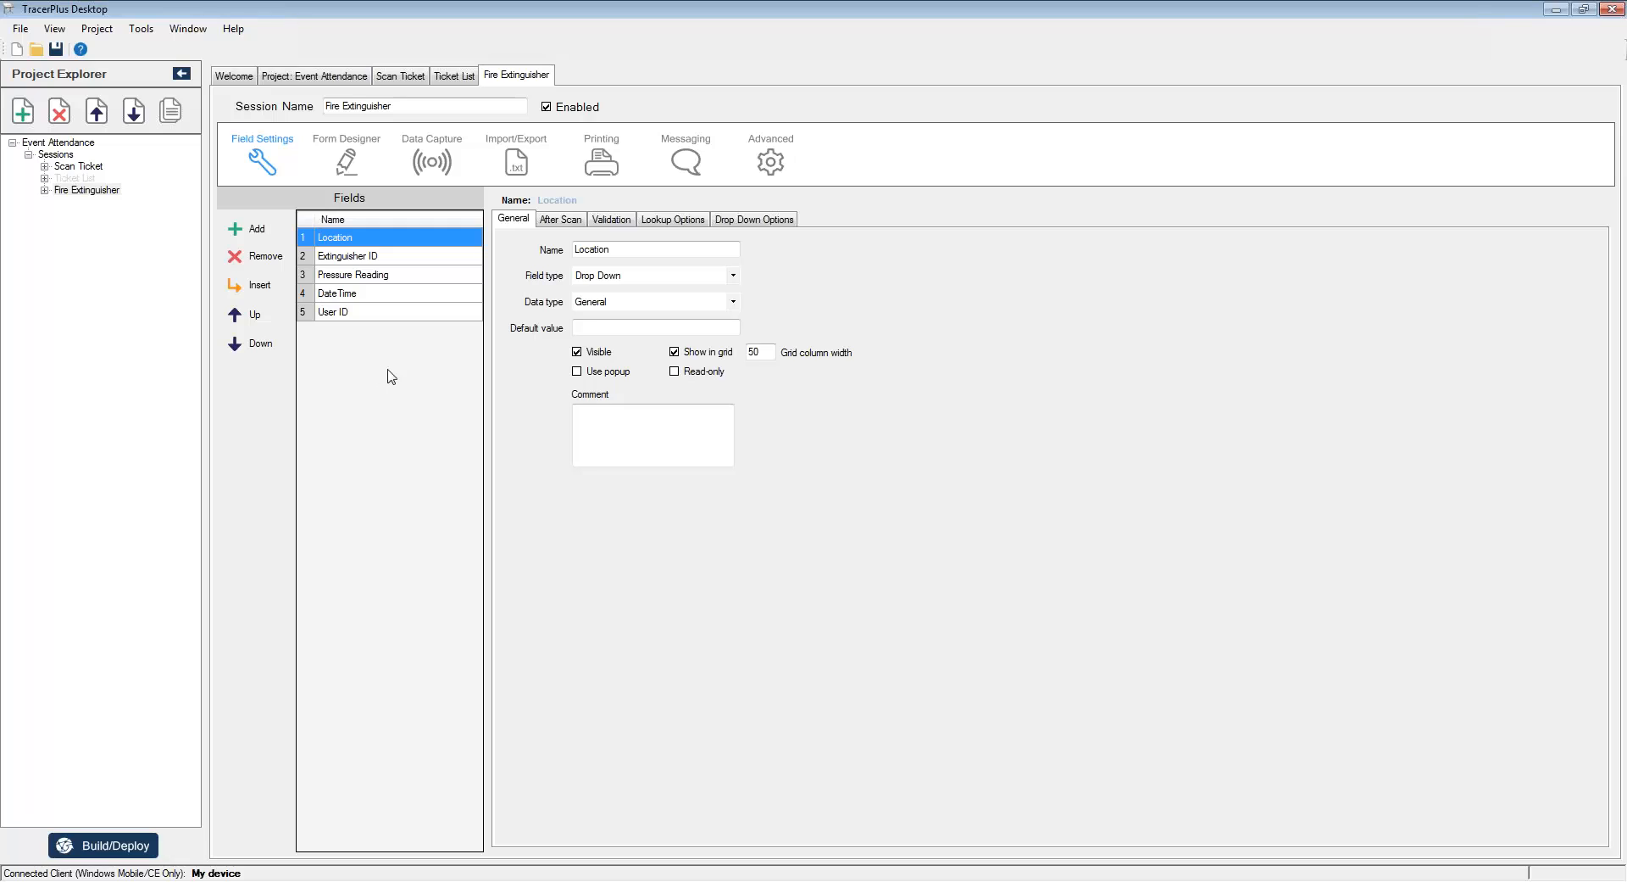
left_click(609, 222)
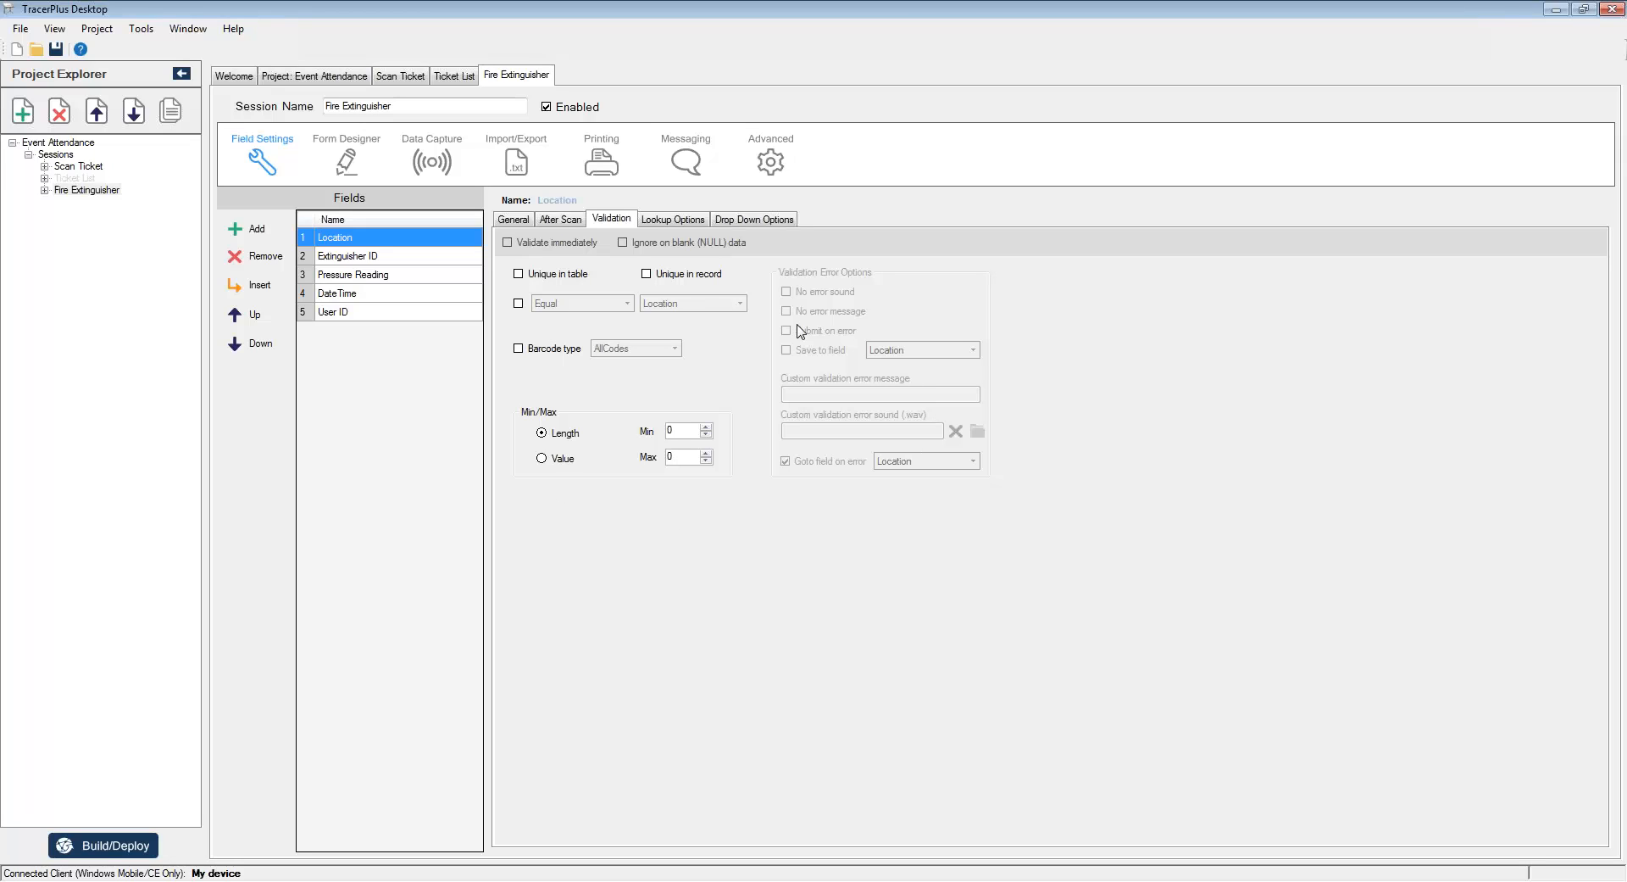
left_click(387, 256)
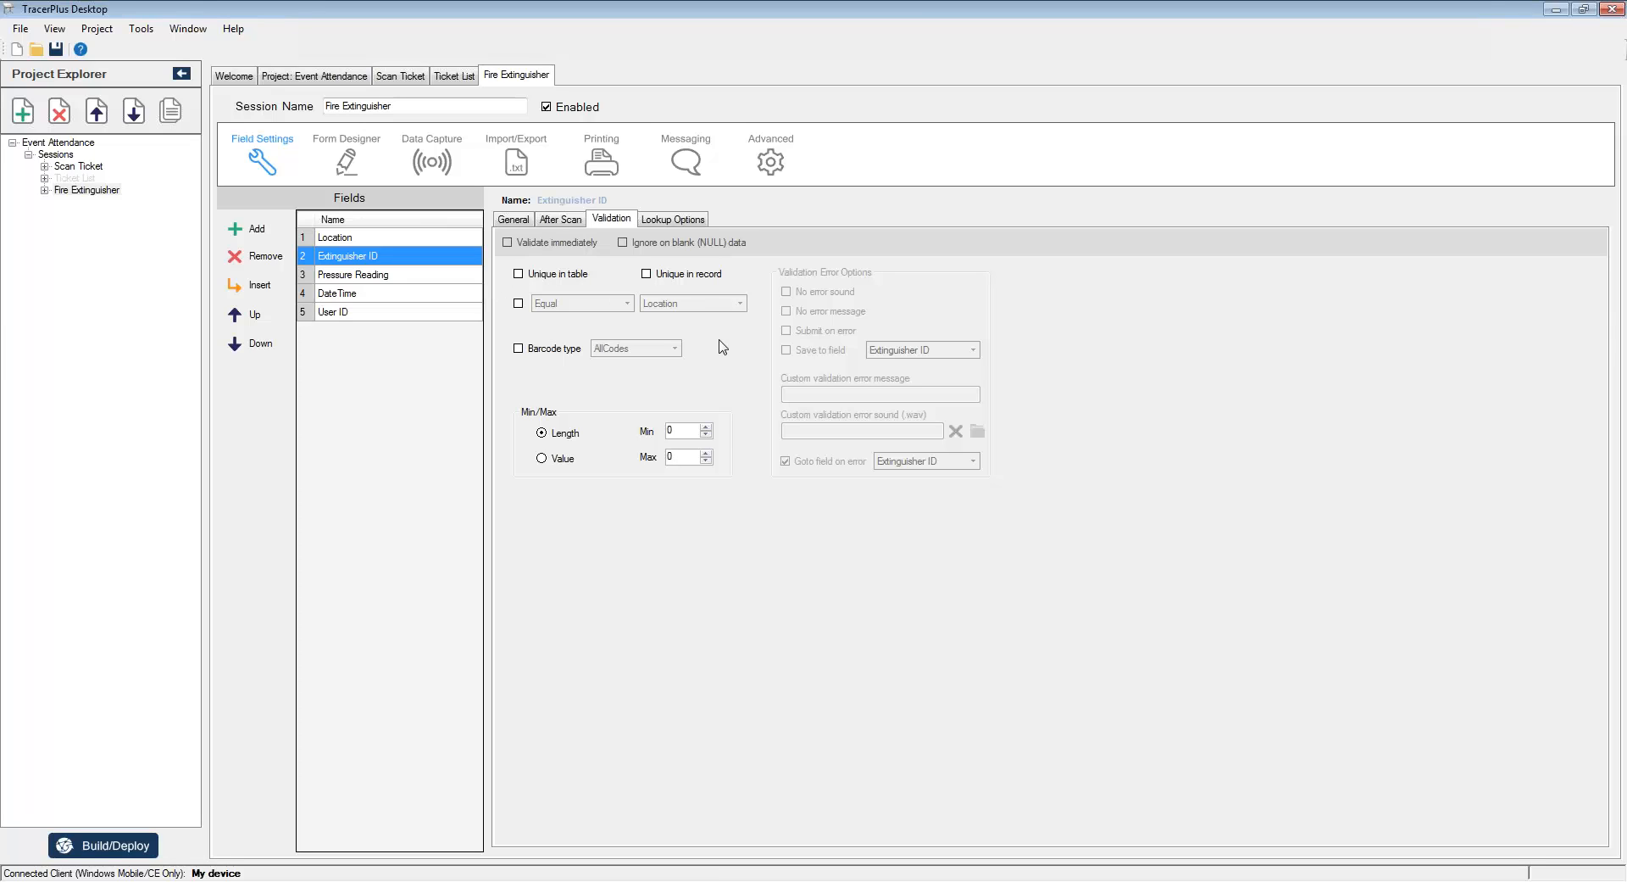
double_click(684, 436)
type("5")
type("4")
left_click(688, 457)
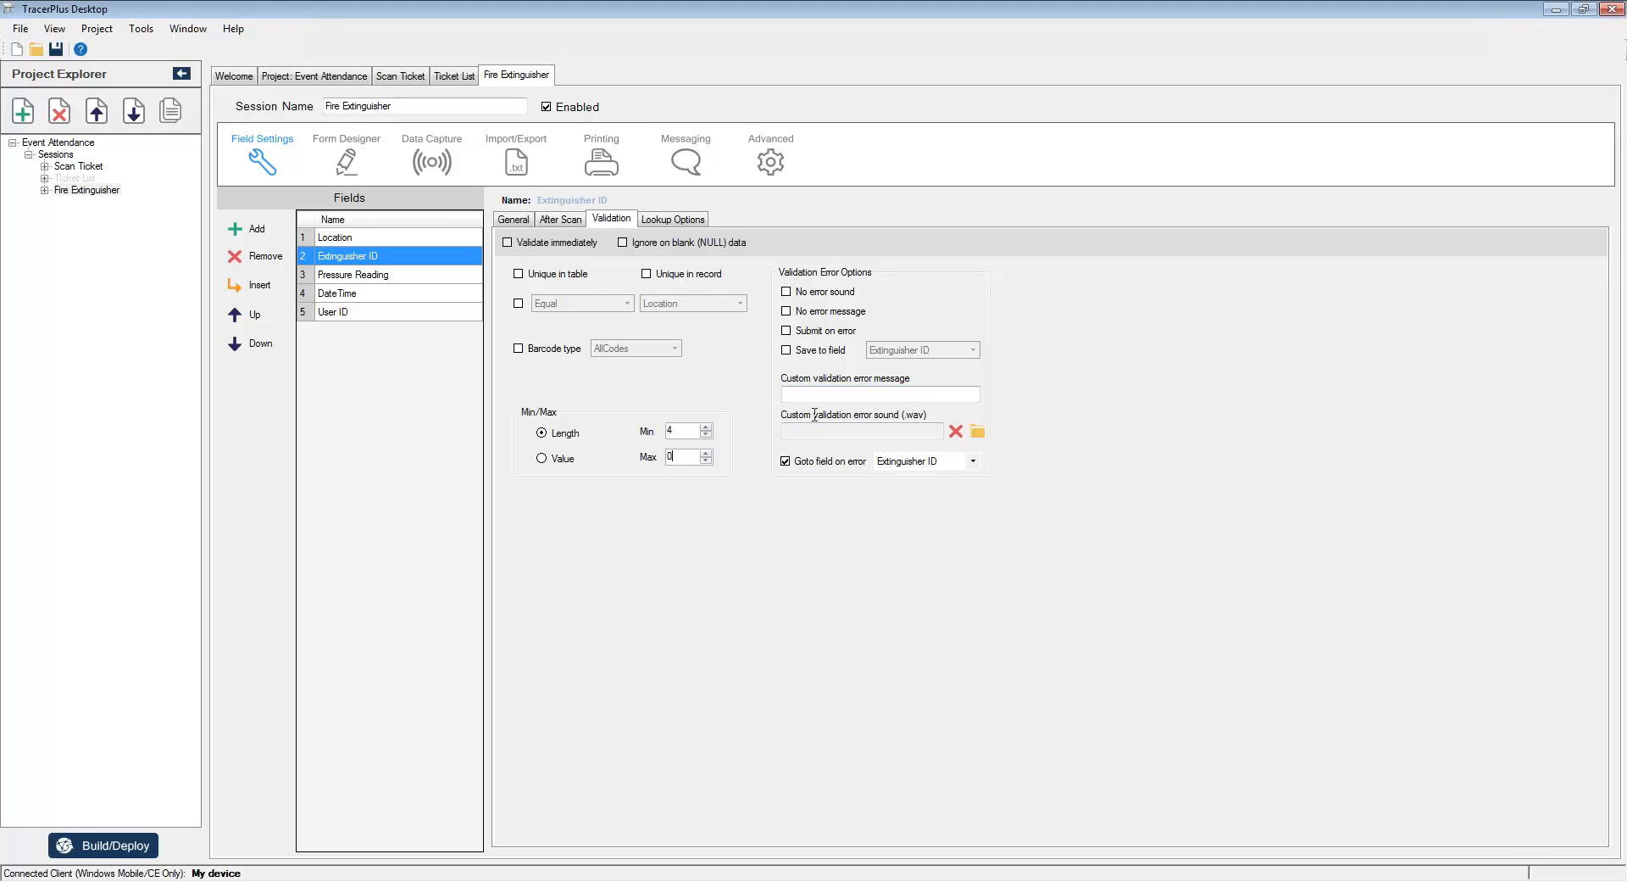
Step: Enter "Please scan extinguisher." as the Extinguisher ID field's custom validation error message
left_click(839, 392)
type("Please sacn extinguisher.")
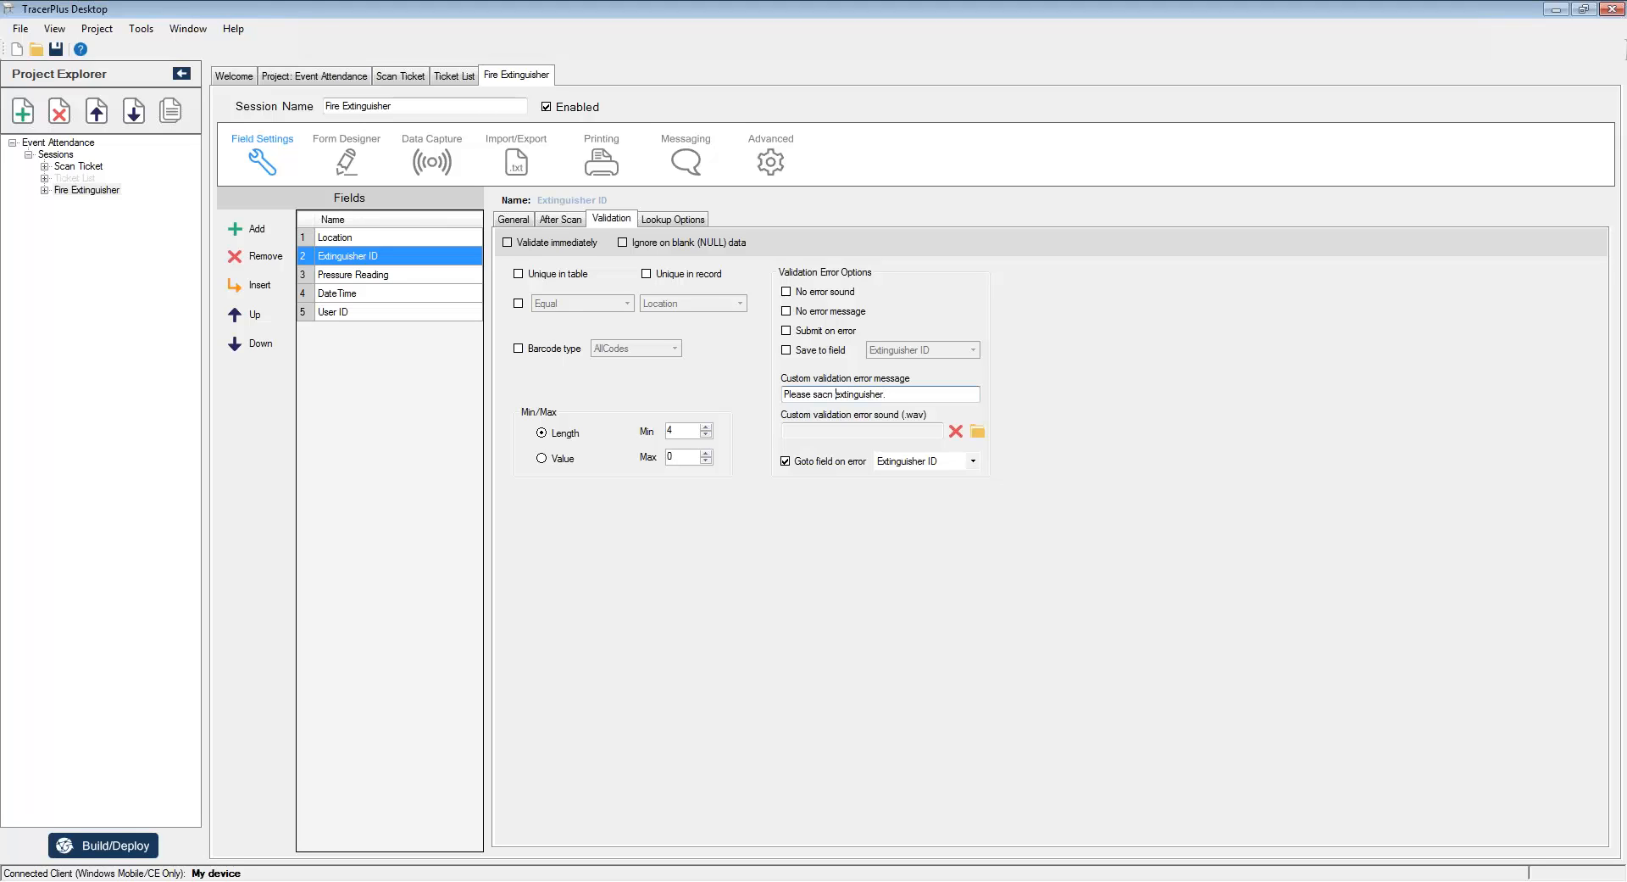
left_click(820, 394)
key("BackSpace")
key("BackSpace")
type("ca")
Step: Set the after-scan go-to field to Extinguisher ID for Location and to Pressure Reading for Extinguisher ID
left_click(562, 222)
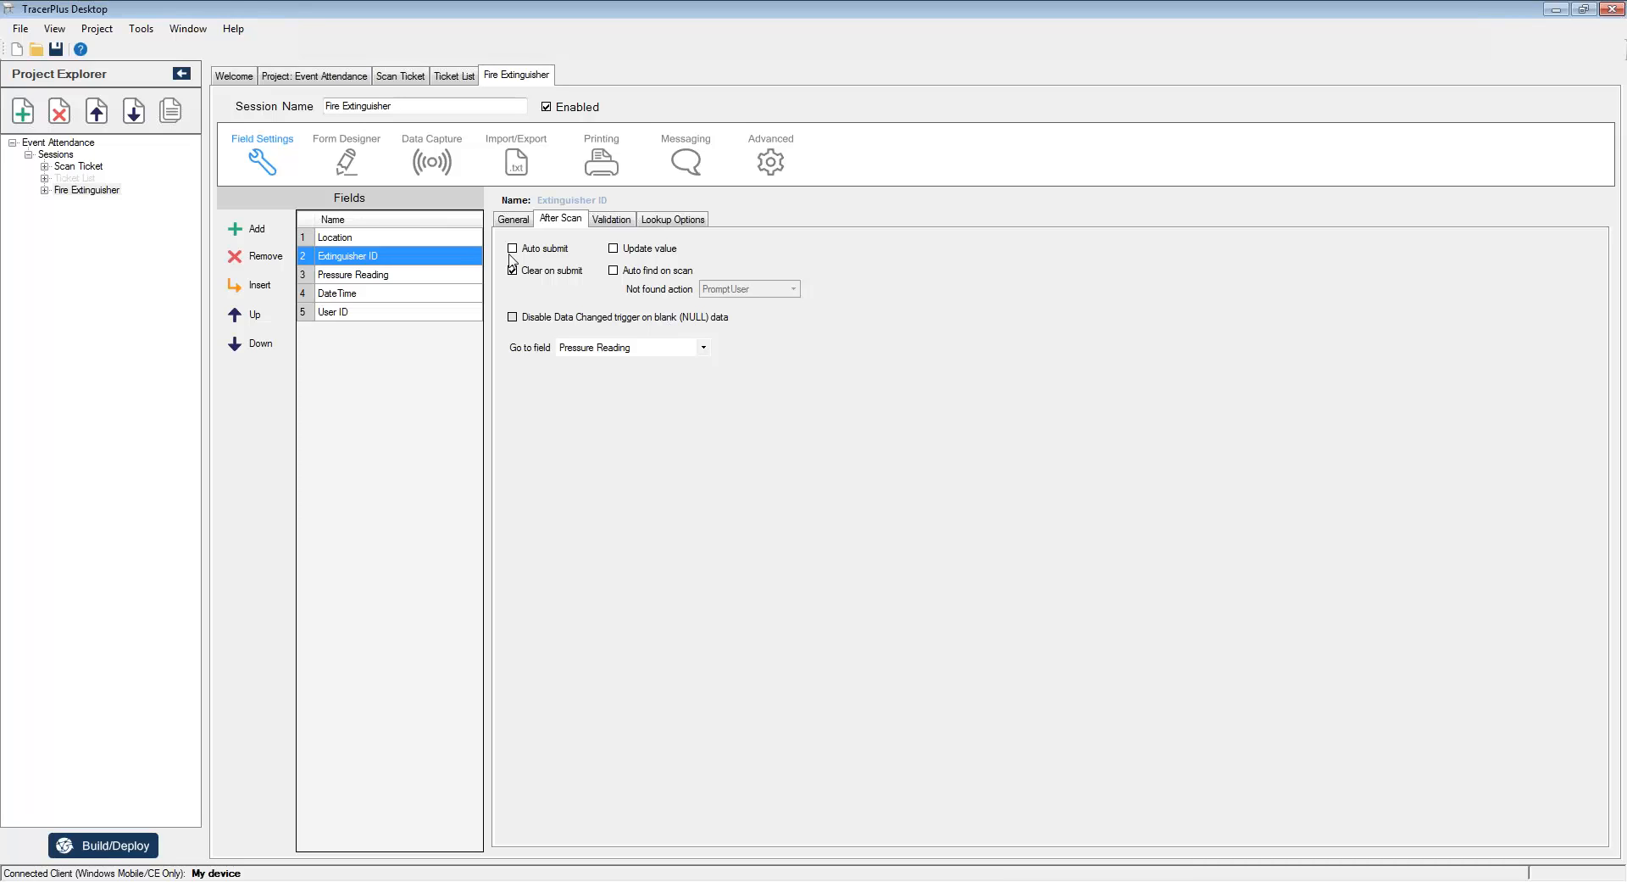
left_click(352, 240)
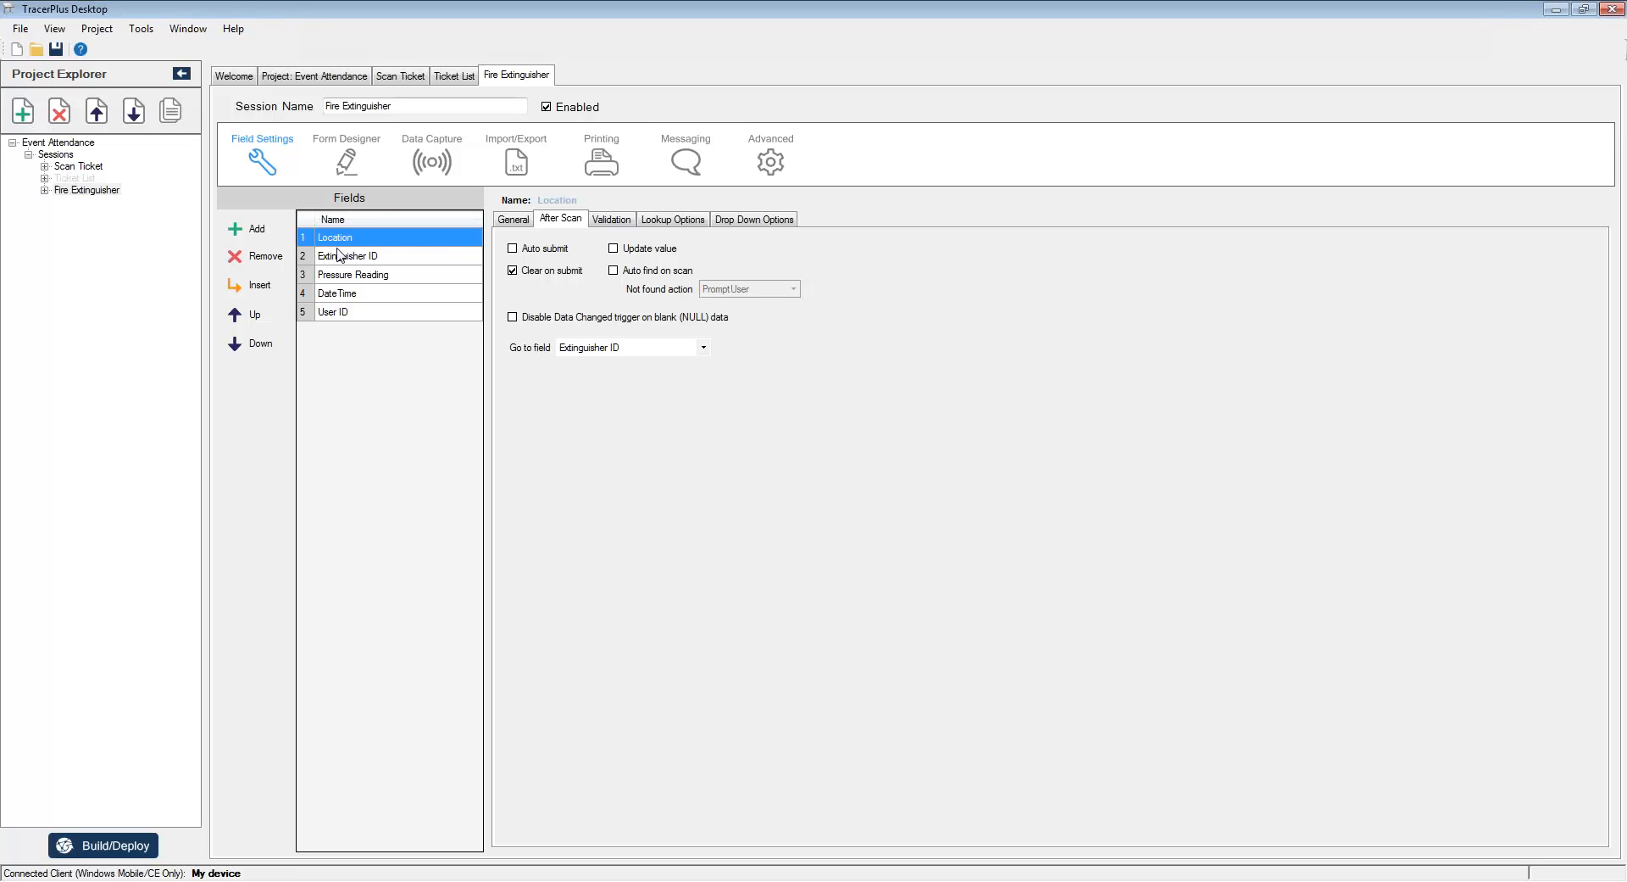
left_click(703, 348)
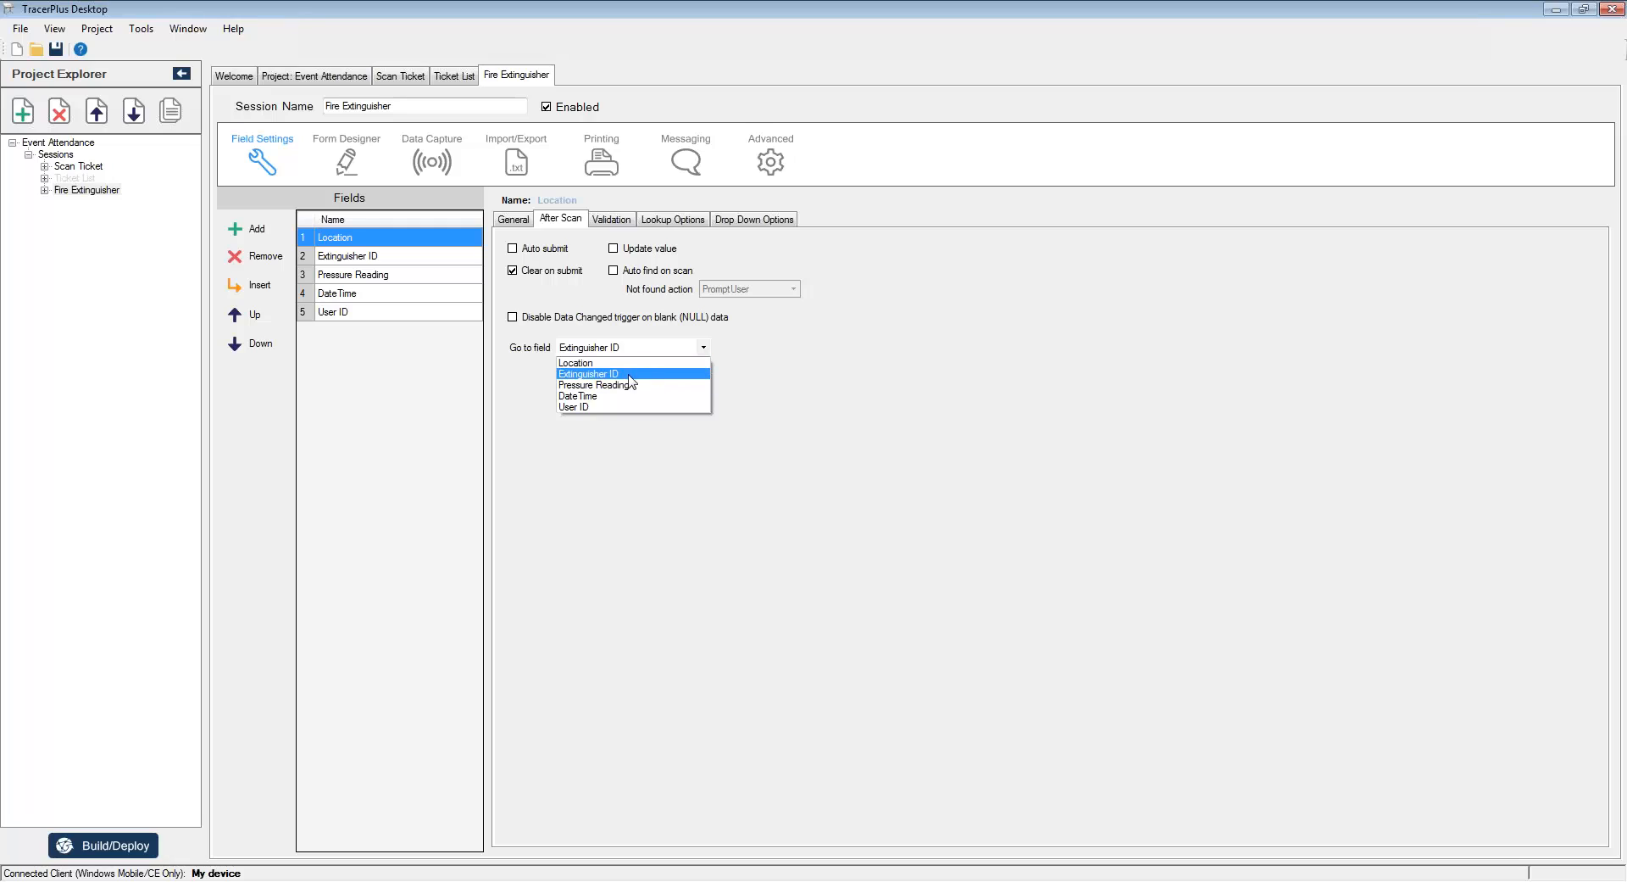
left_click(577, 384)
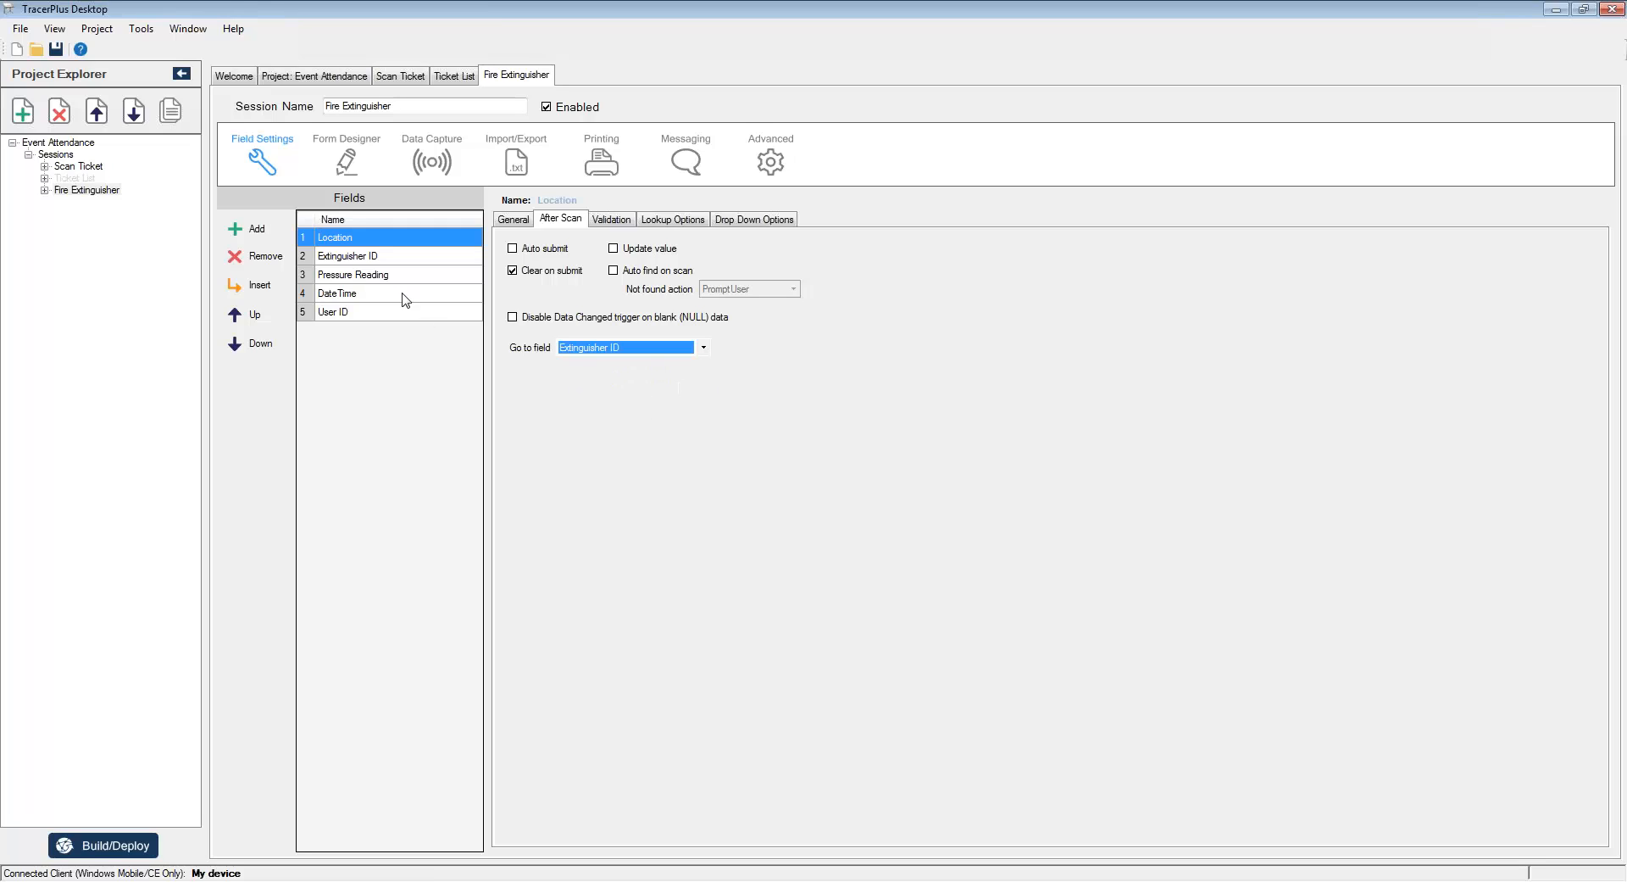
left_click(354, 258)
left_click(704, 347)
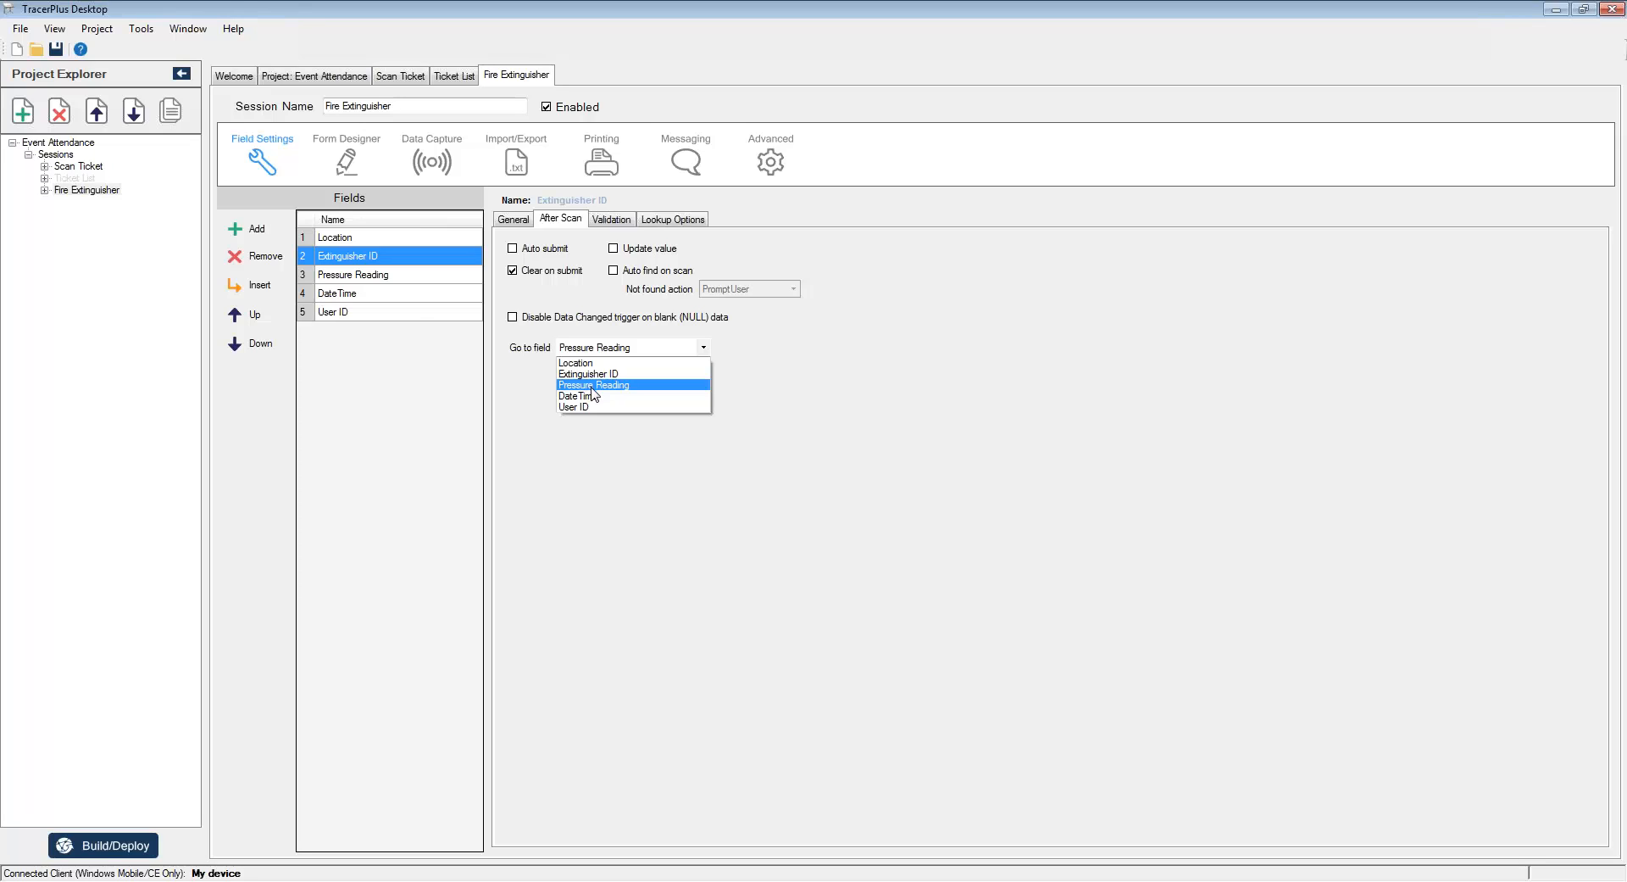
left_click(592, 395)
Step: Enable Auto submit after scanning for the Pressure Reading field and make it go to Extinguisher ID
left_click(381, 276)
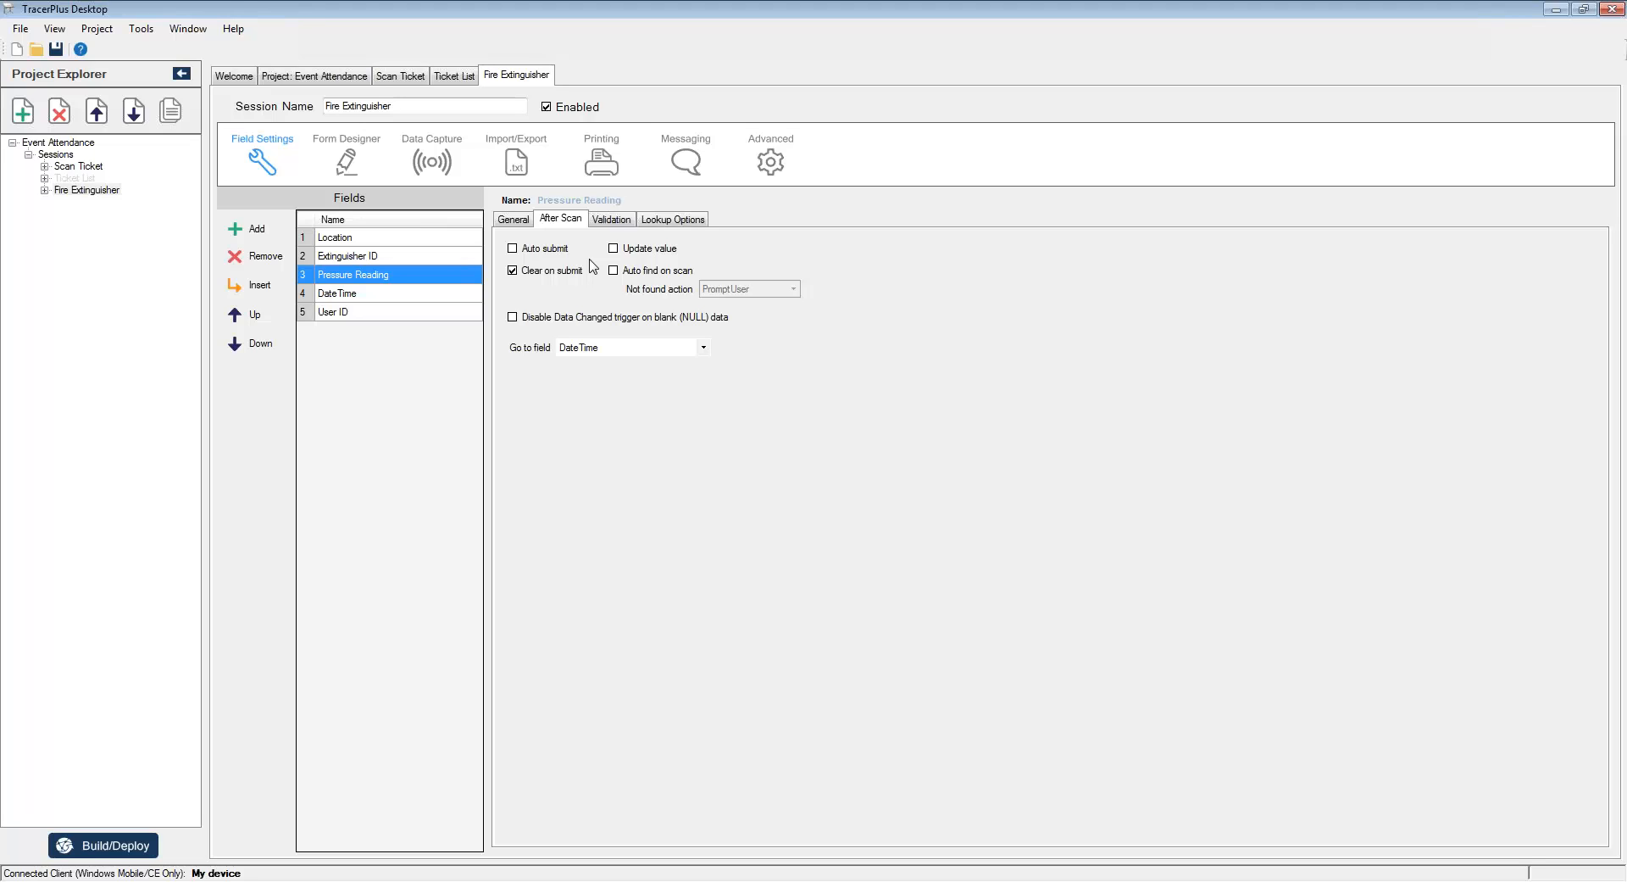
left_click(511, 248)
left_click(704, 348)
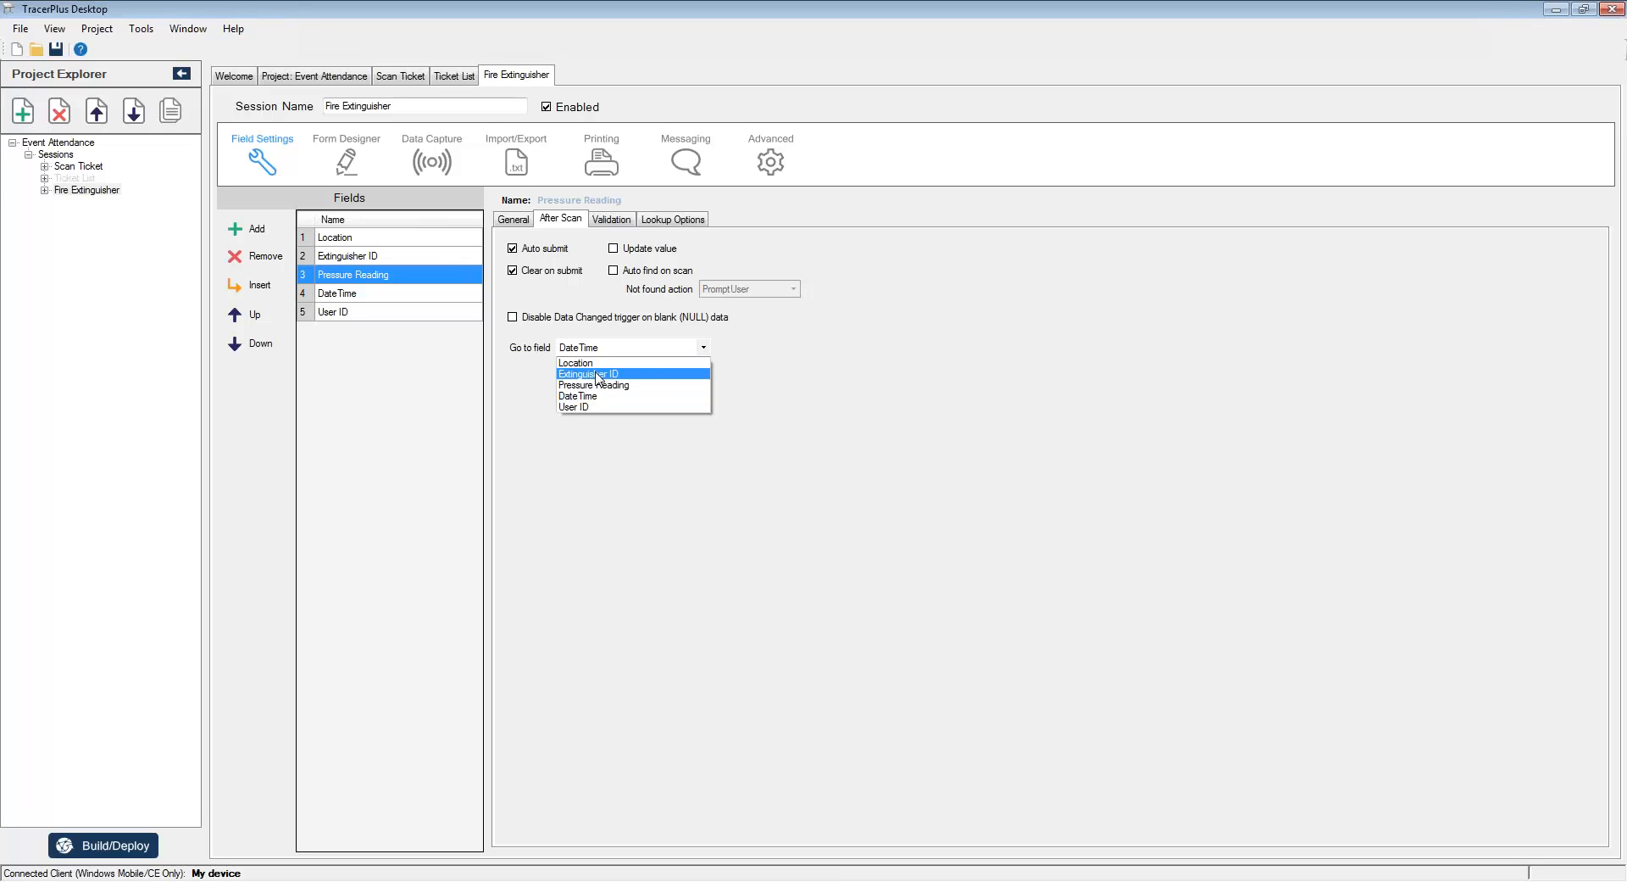
left_click(598, 374)
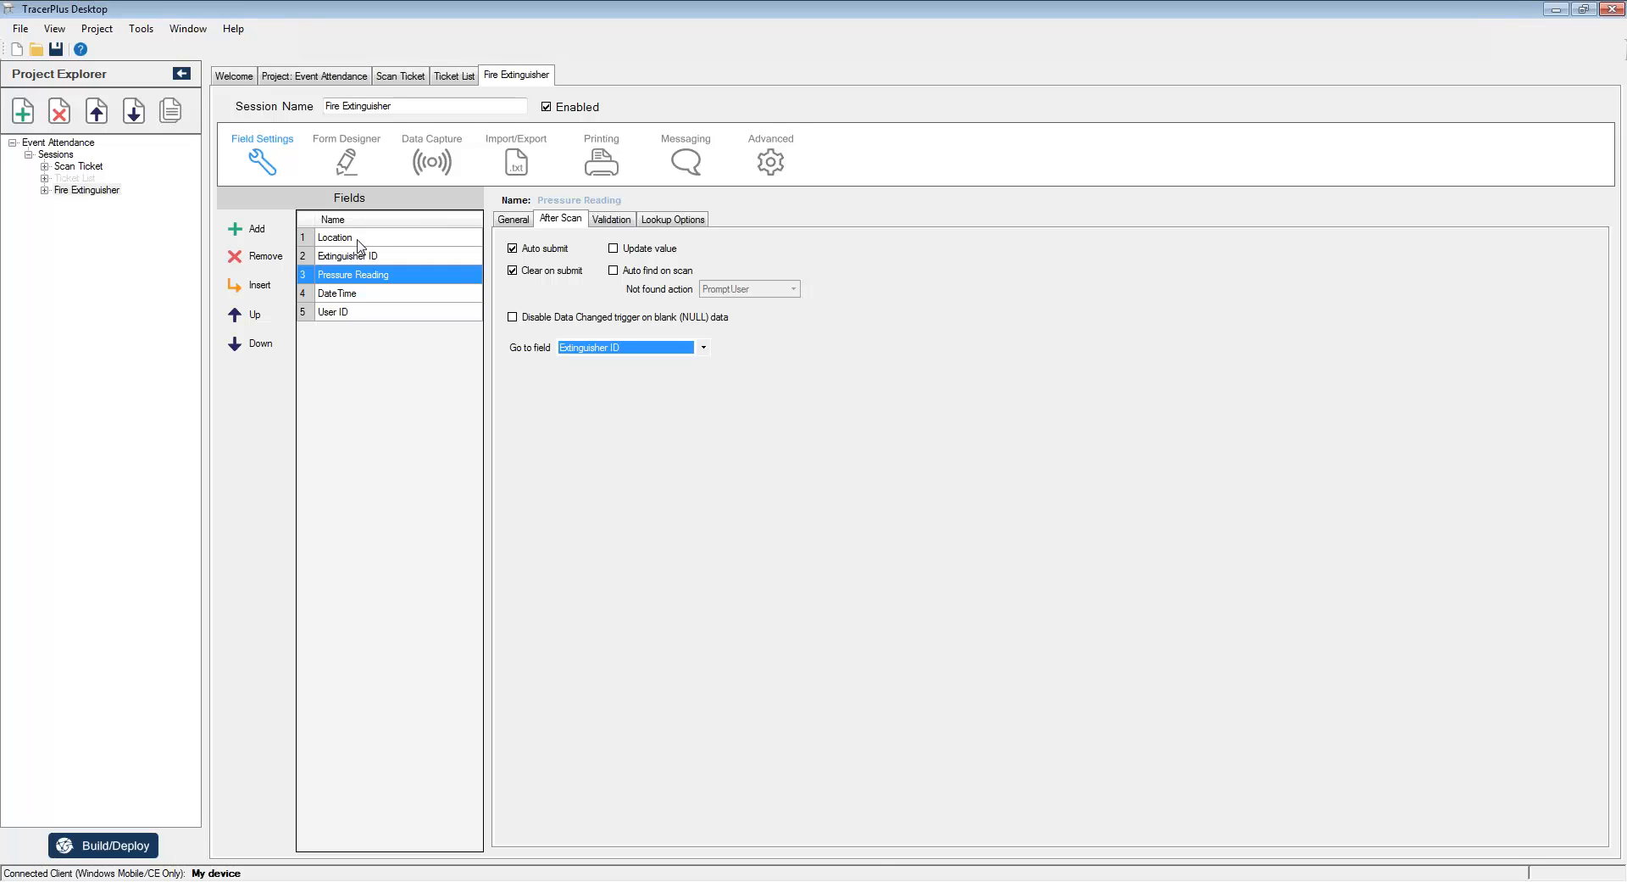
Step: Check the form layout, turn off Clear on submit for the Location field, and open its lookup options
left_click(347, 156)
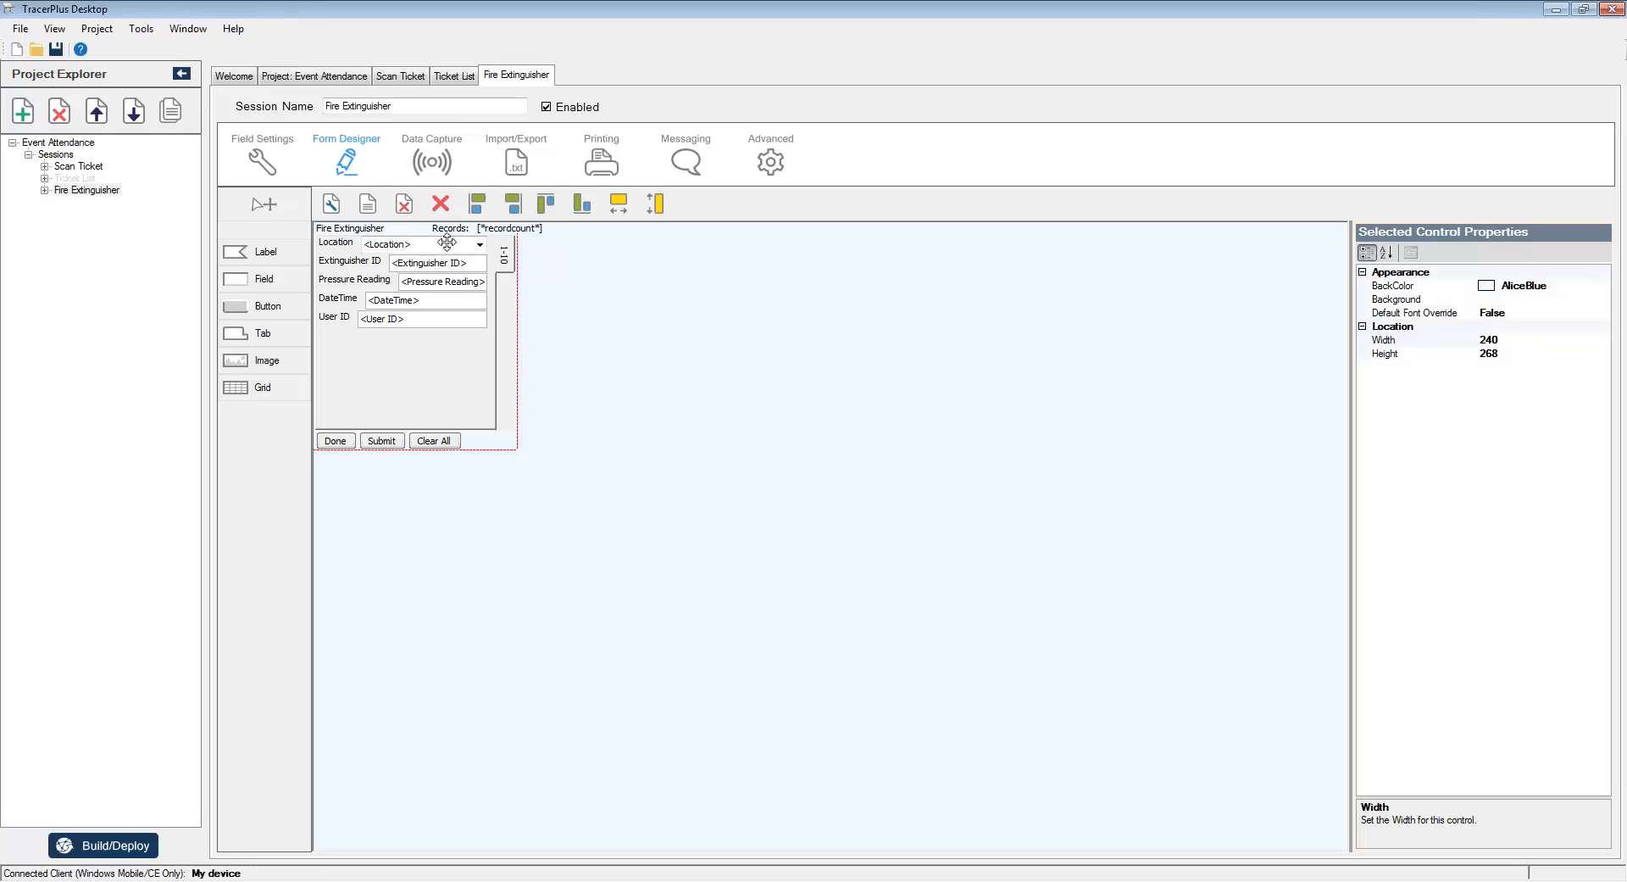
left_click(280, 158)
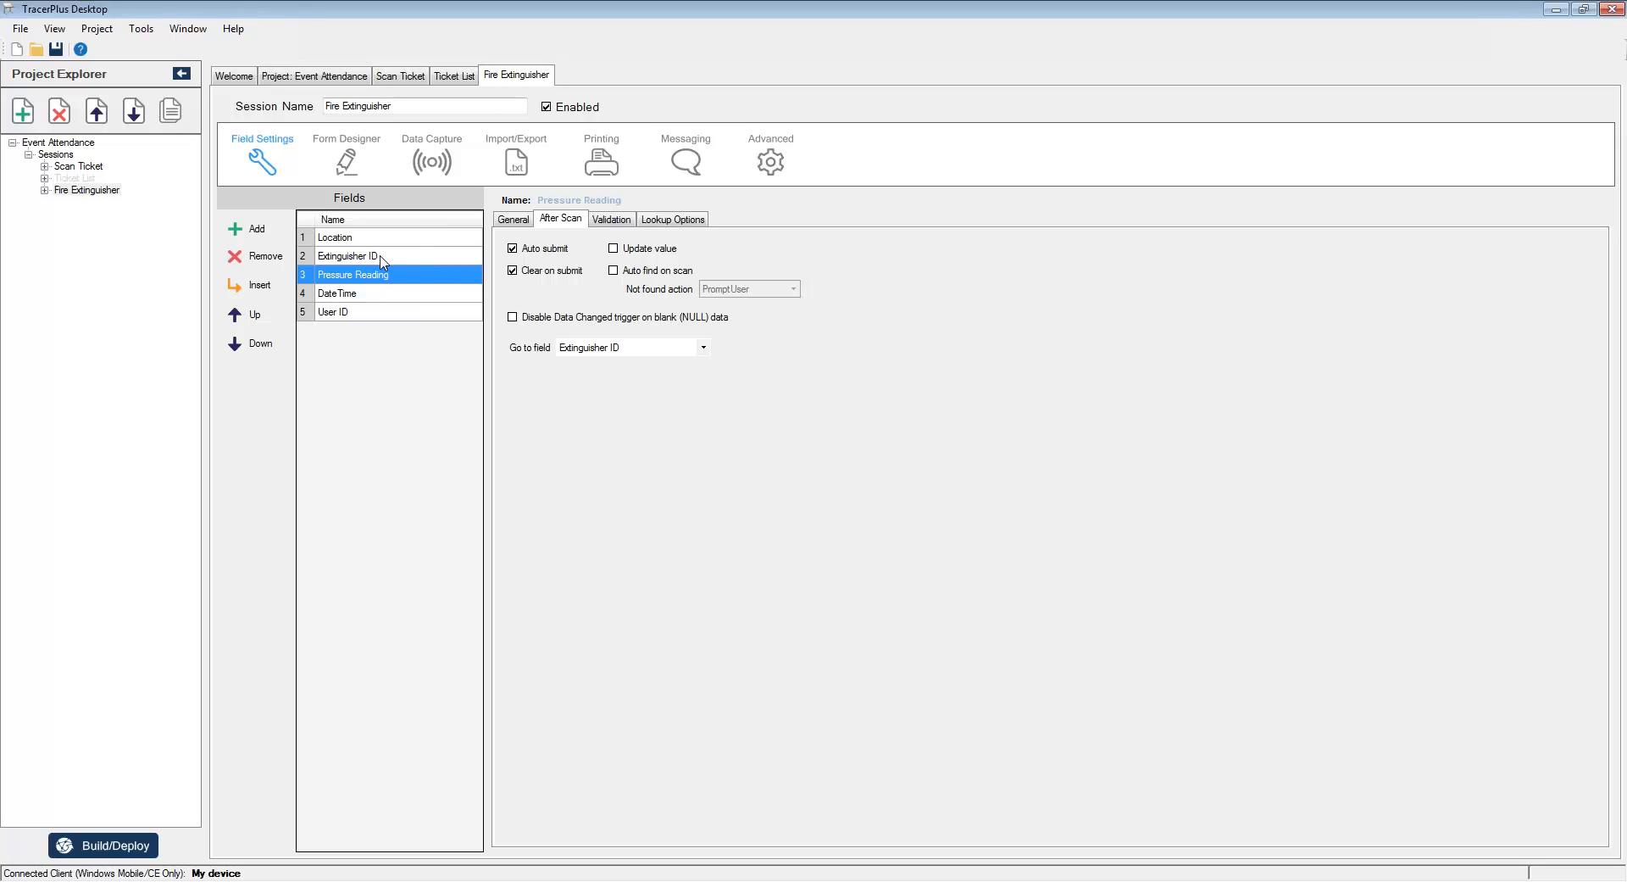
left_click(333, 240)
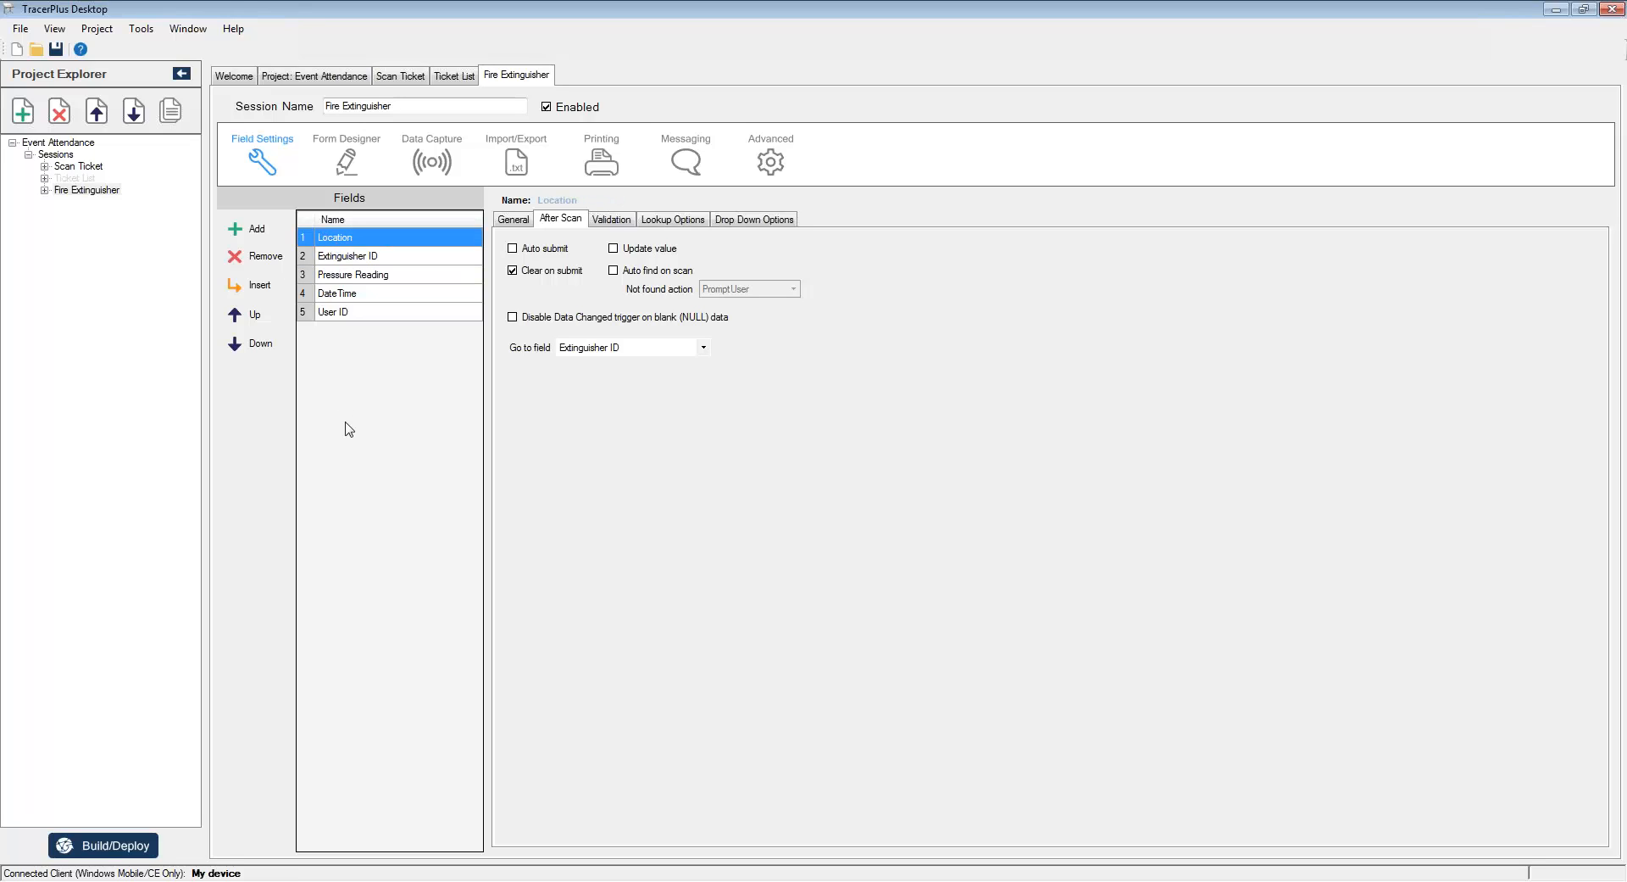
left_click(516, 273)
left_click(516, 221)
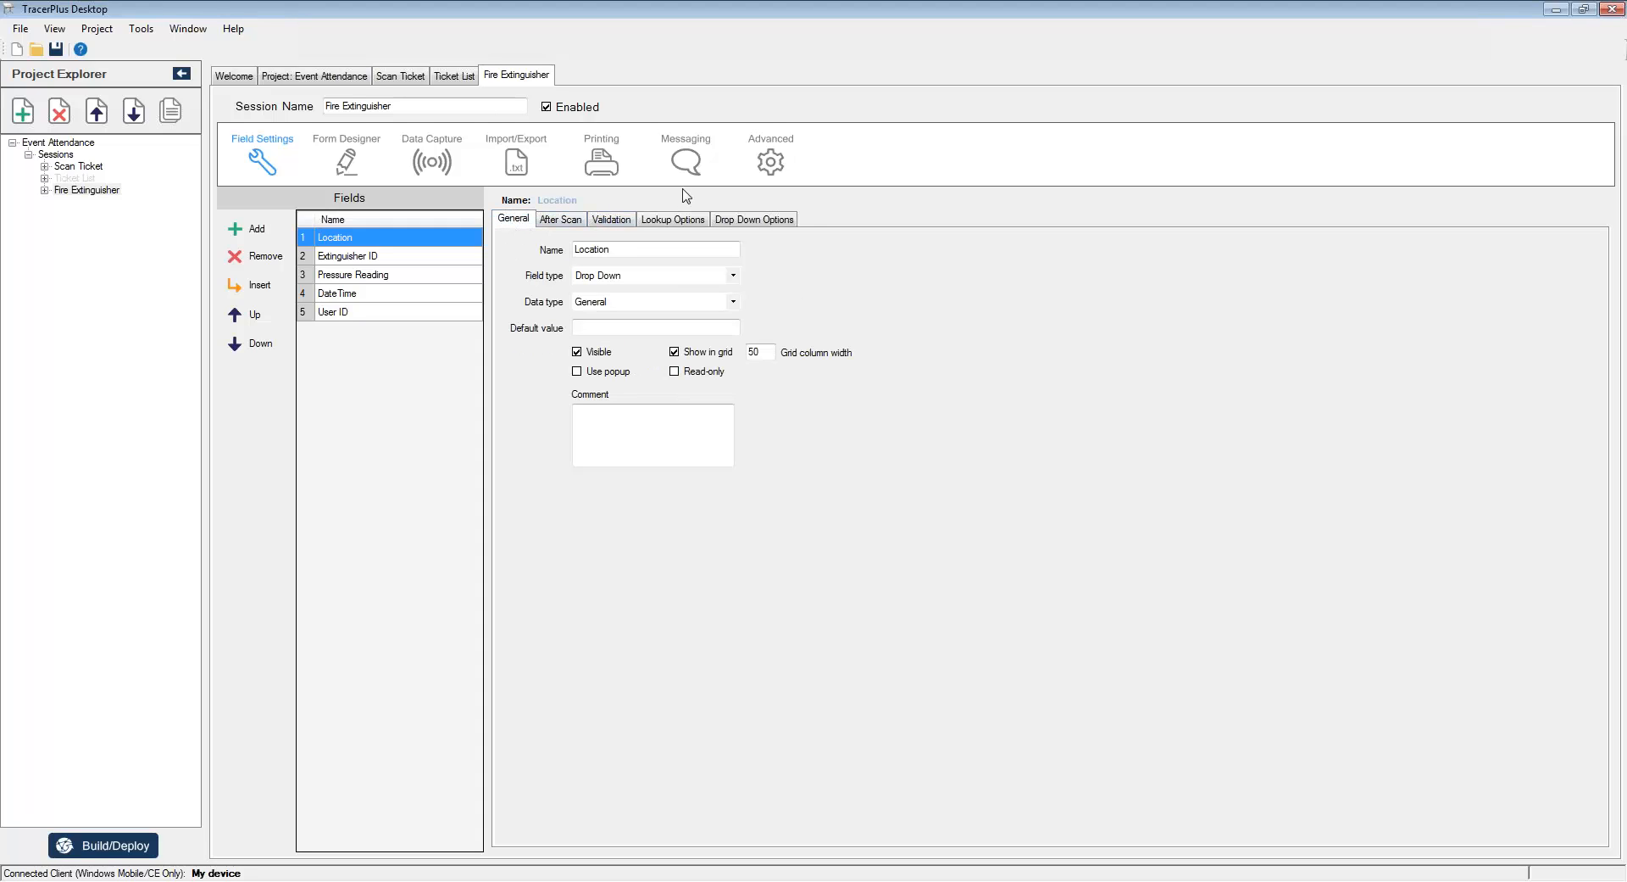
left_click(655, 223)
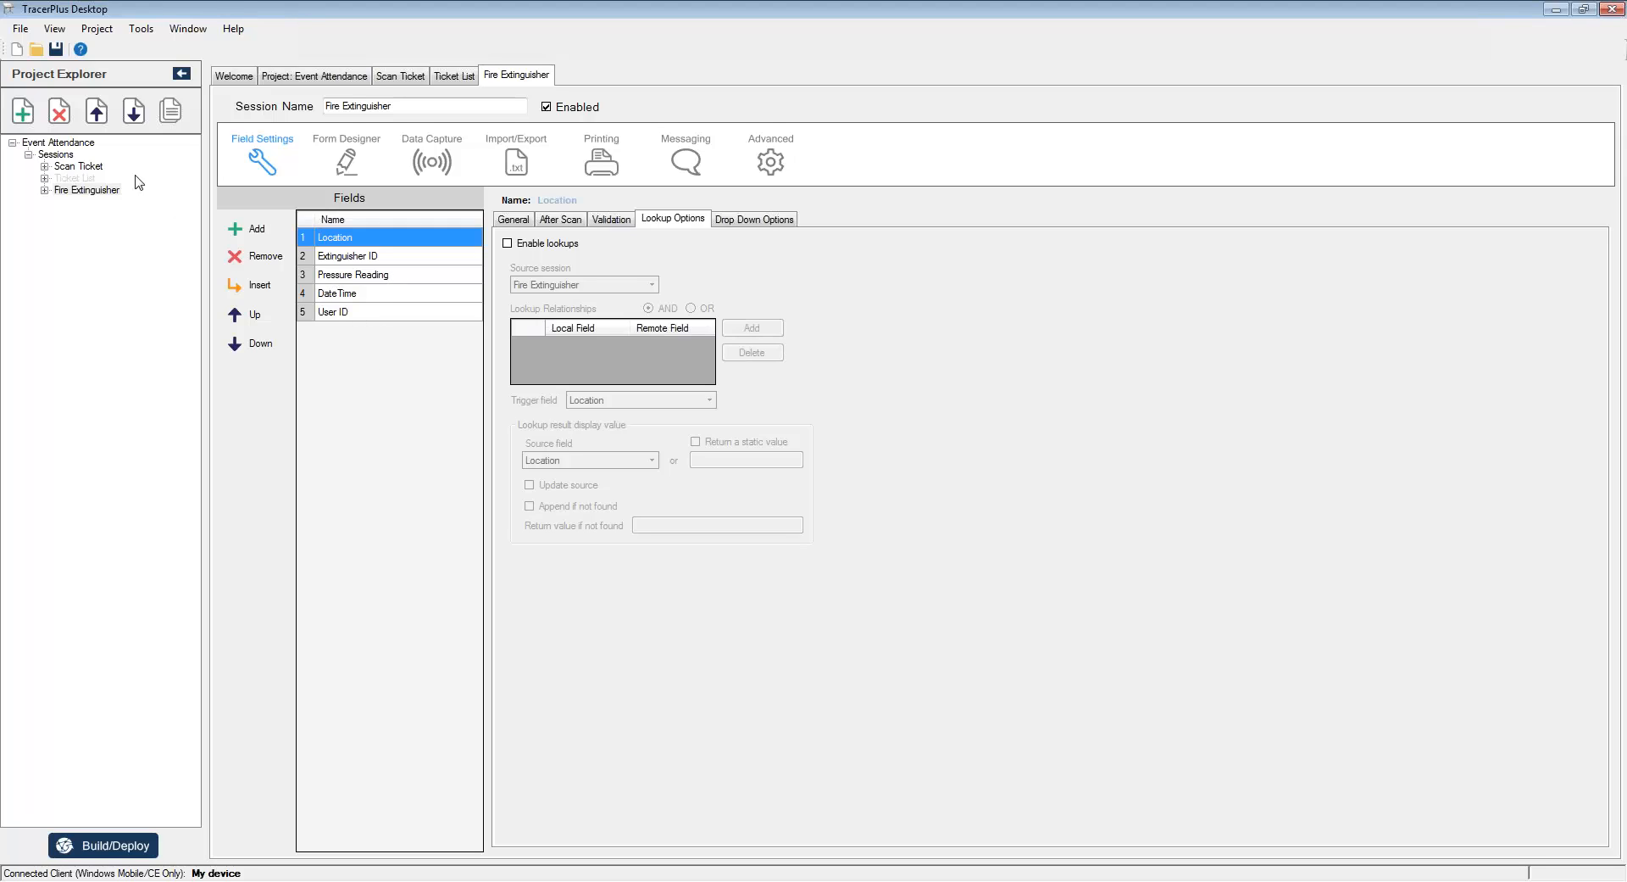
Step: Add a new session to the project and name it "Extinguisher List"
left_click(23, 110)
left_click(72, 201)
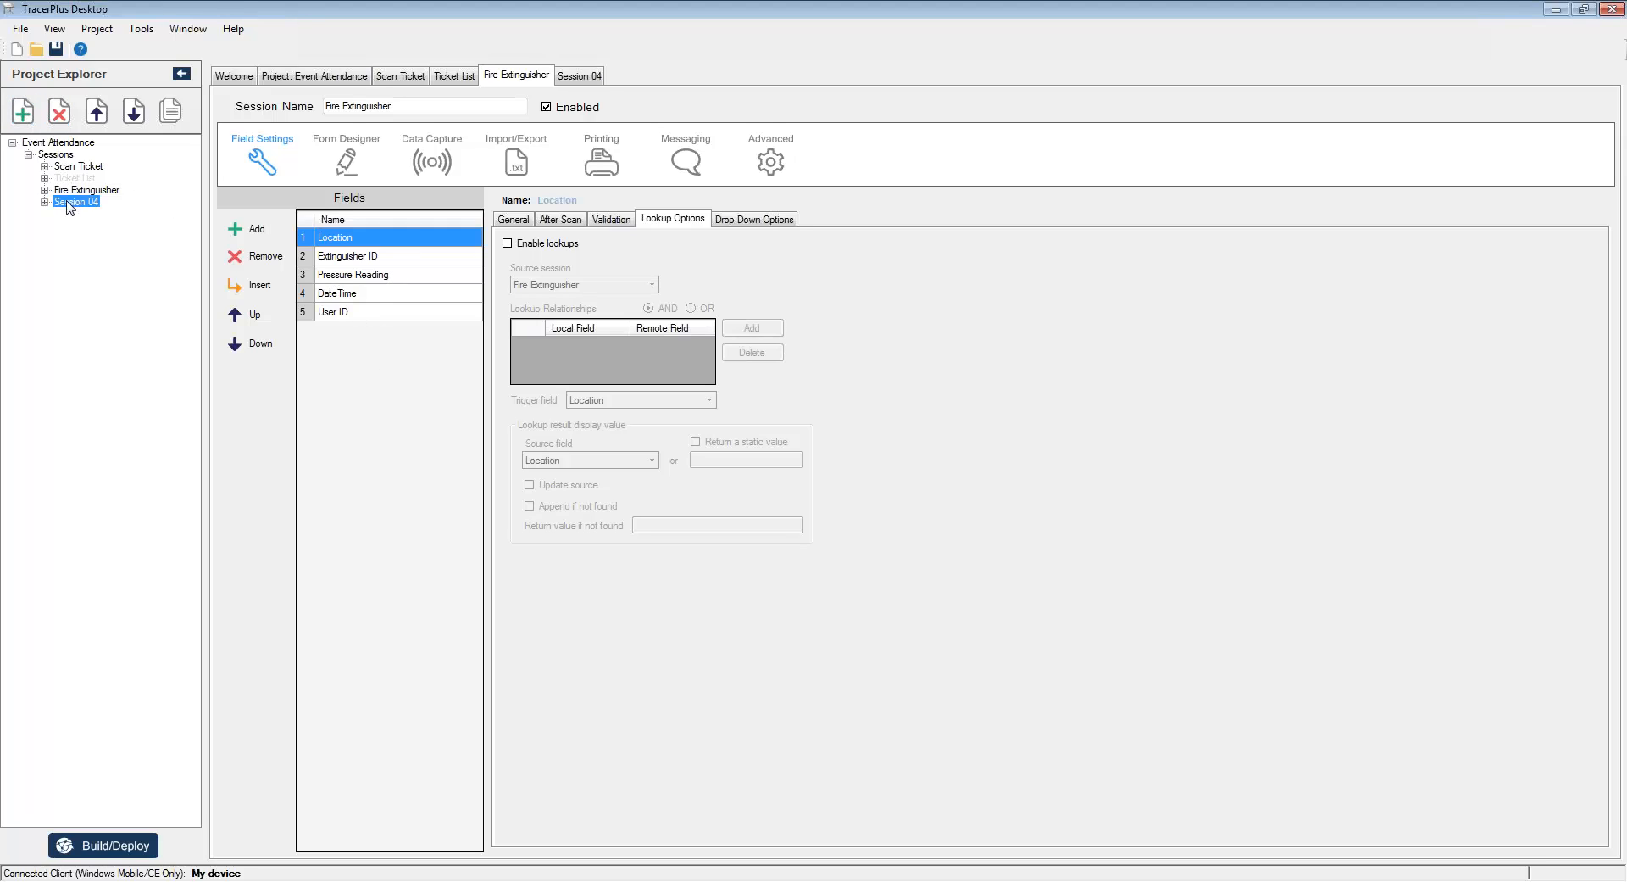
left_click_drag(436, 107, 223, 110)
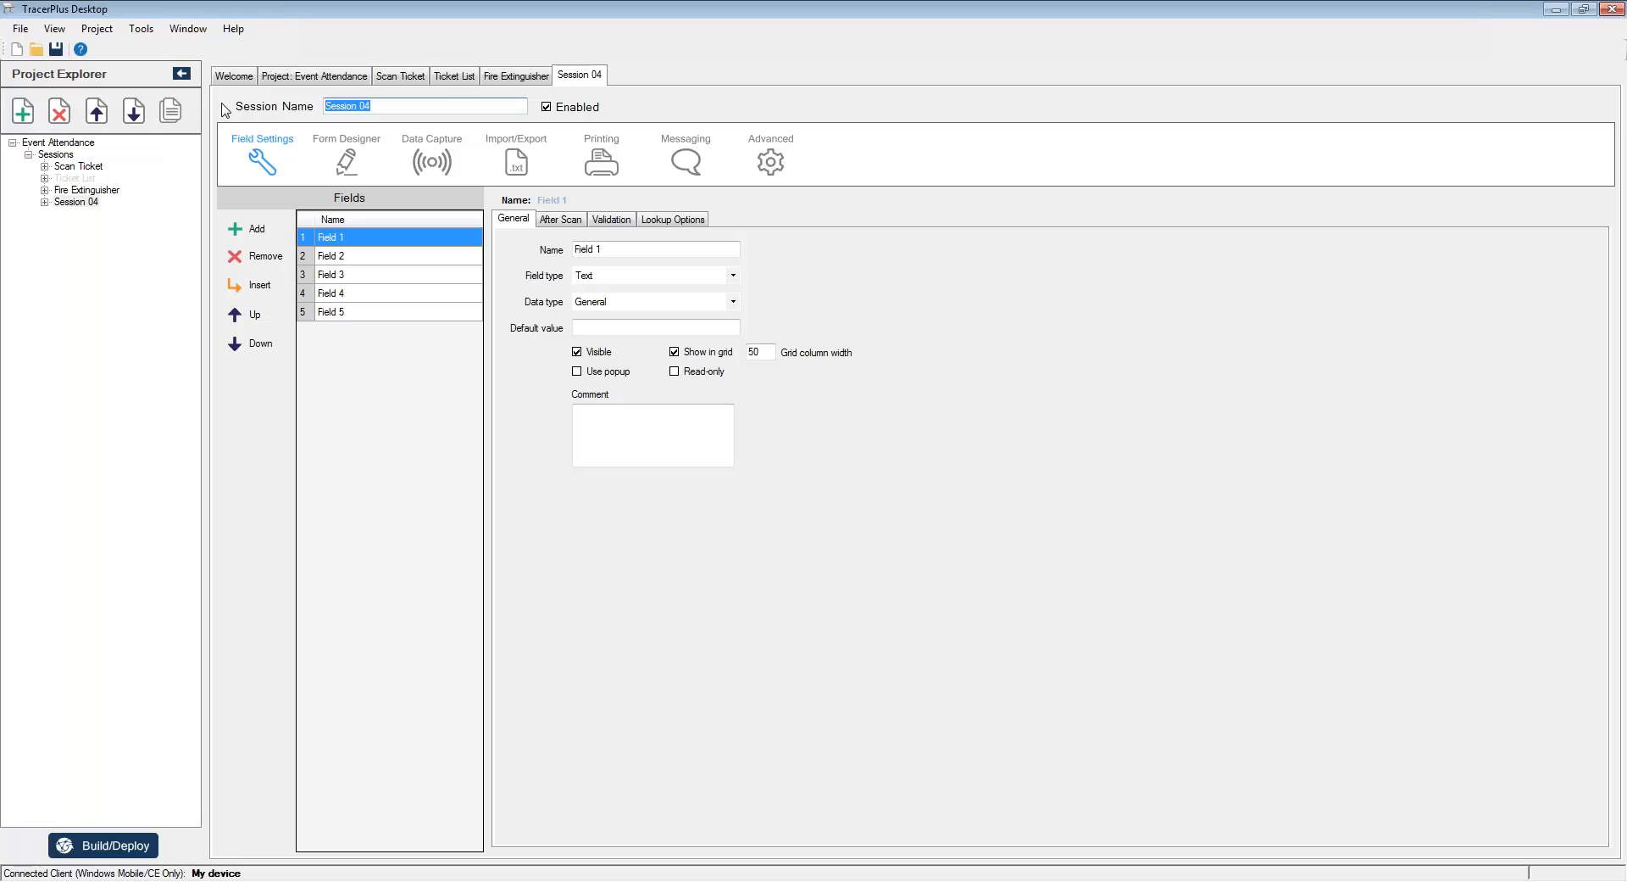
key("BackSpace")
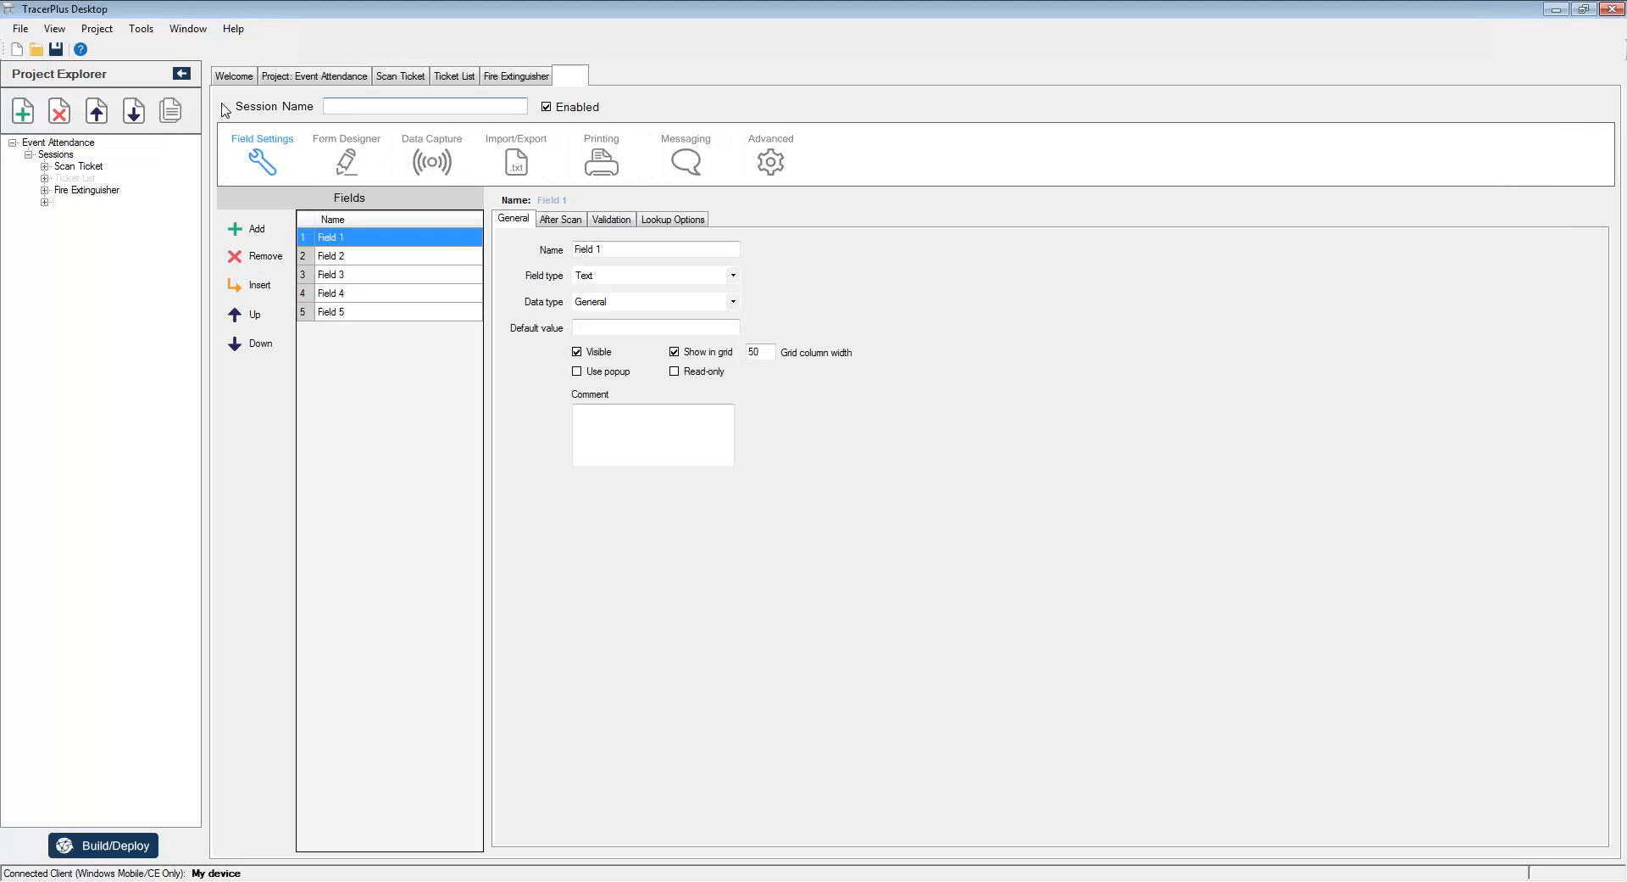
type("xtinguisher List")
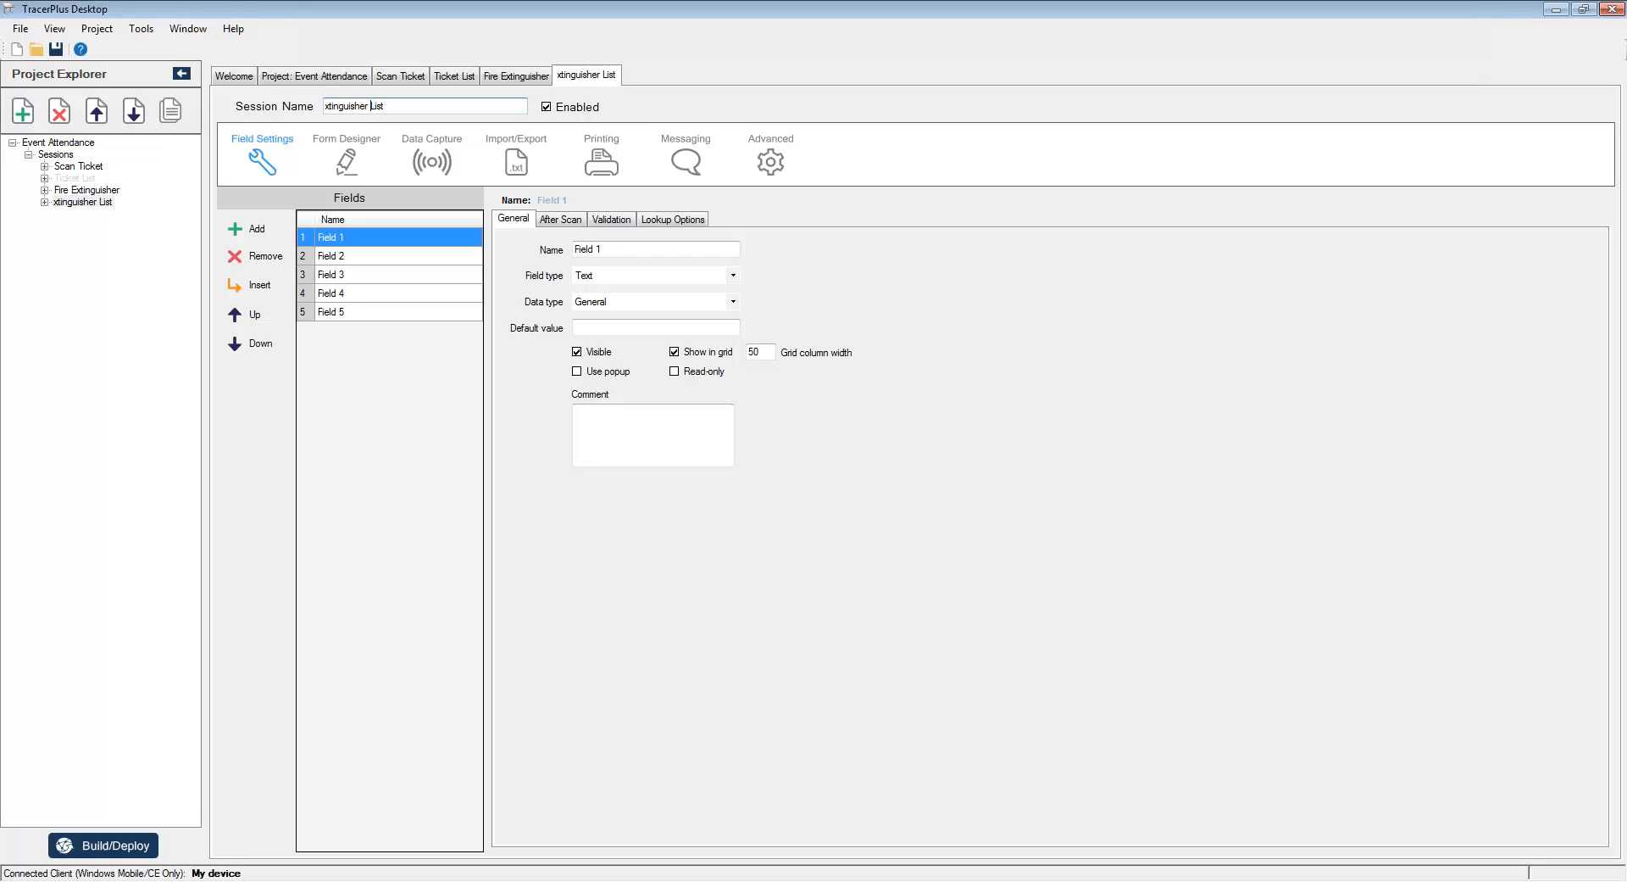
type("E")
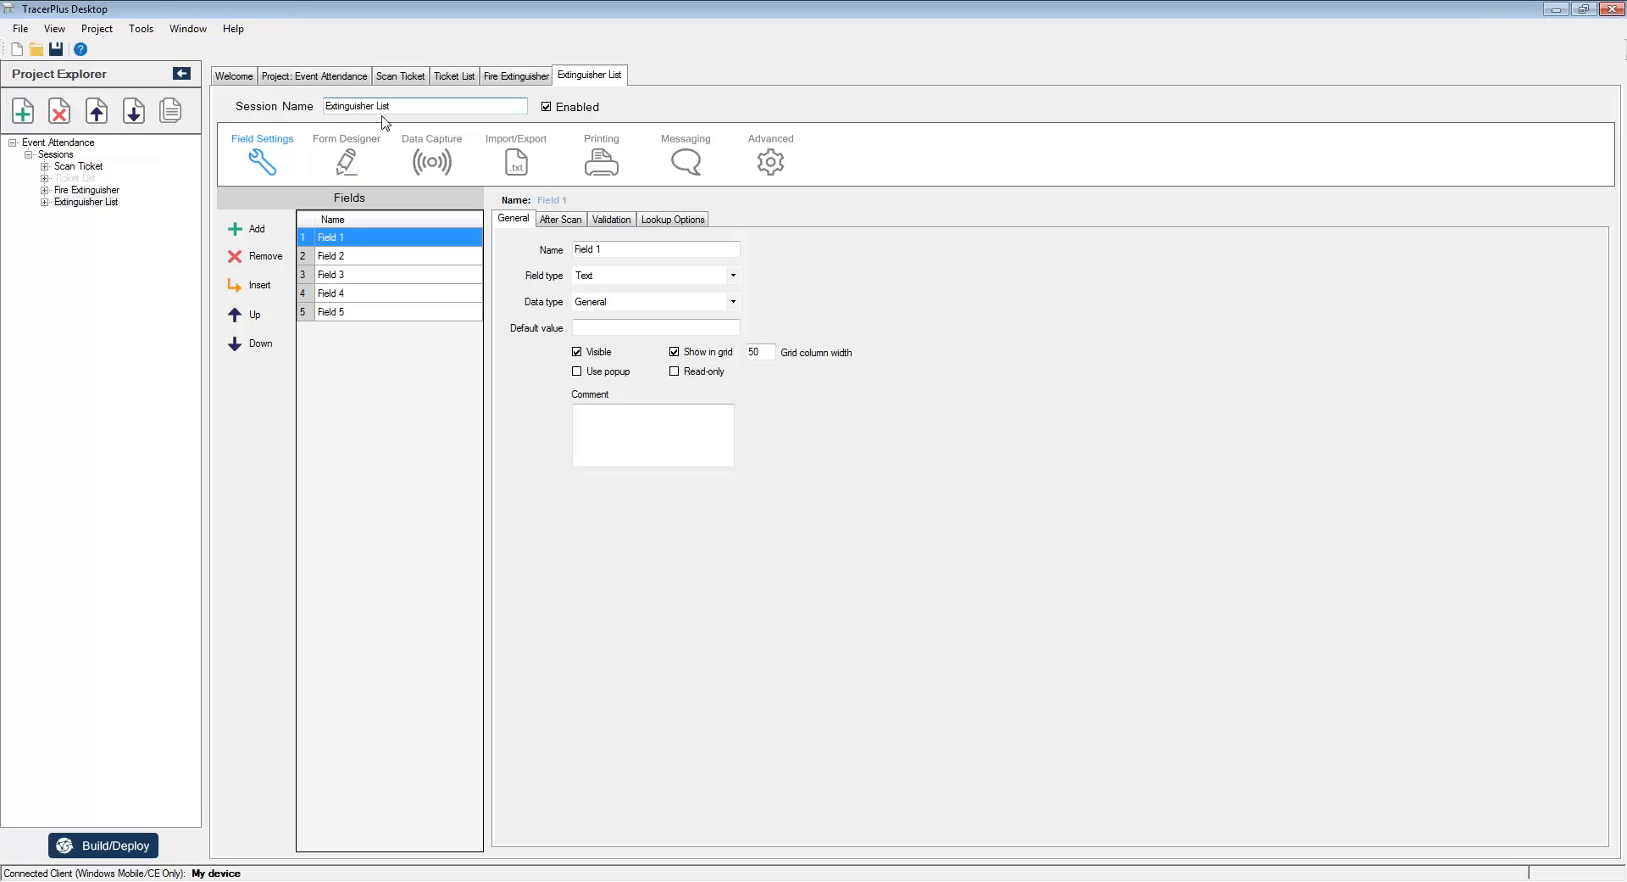
Step: Rename the Extinguisher List session's first two fields as Extinguisher ID and Previous Reading
left_click(363, 240)
type("Extinguisher ID")
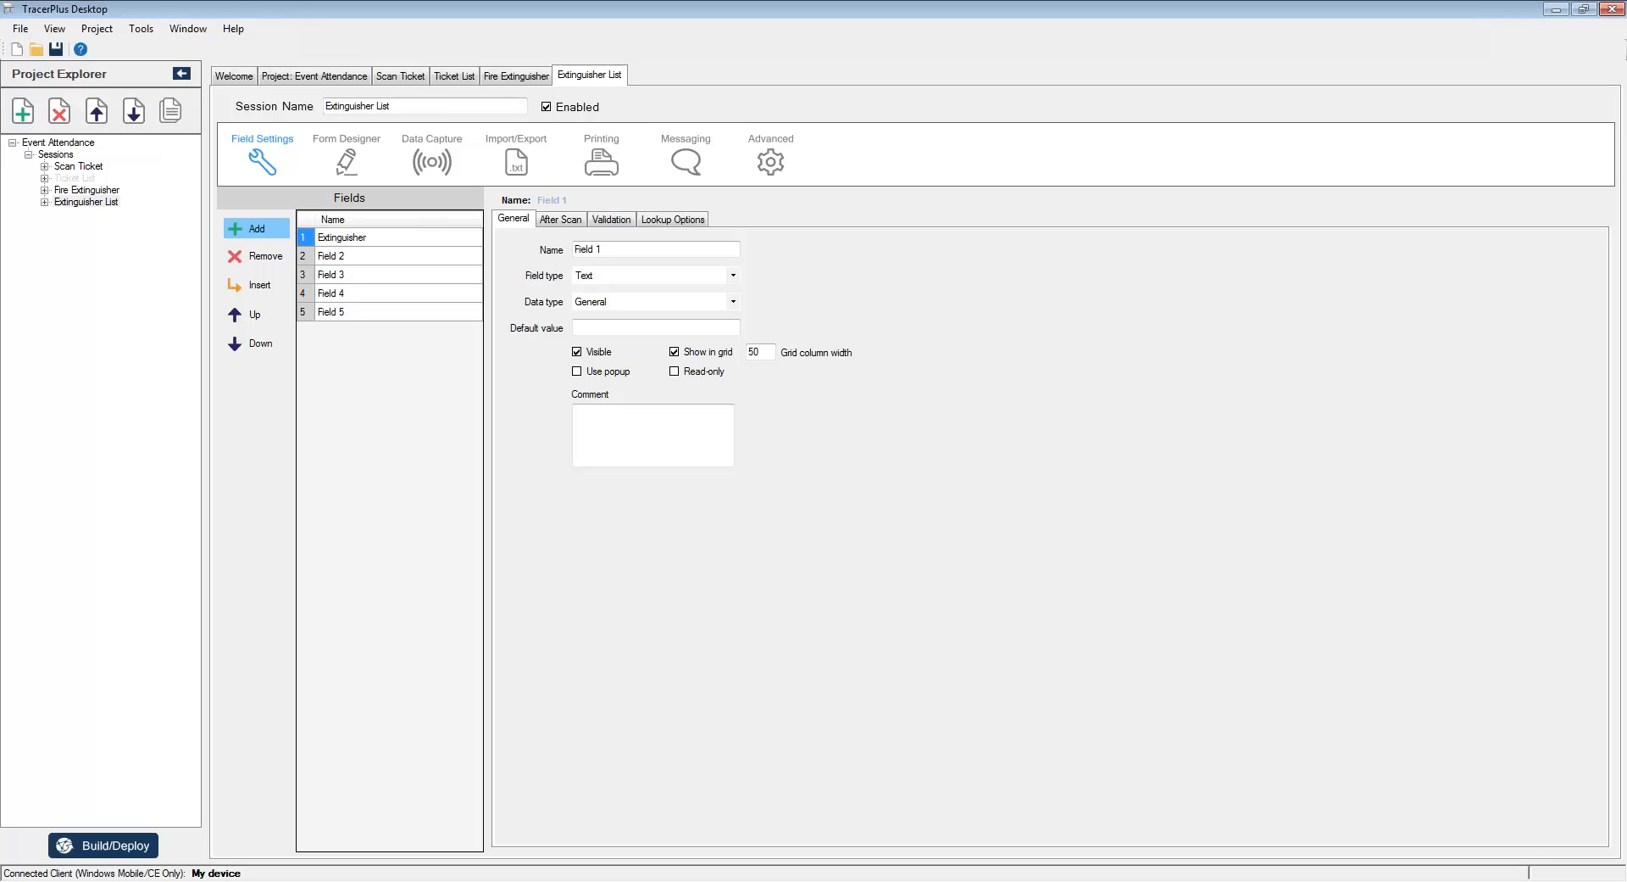
left_click(339, 256)
left_click(340, 257)
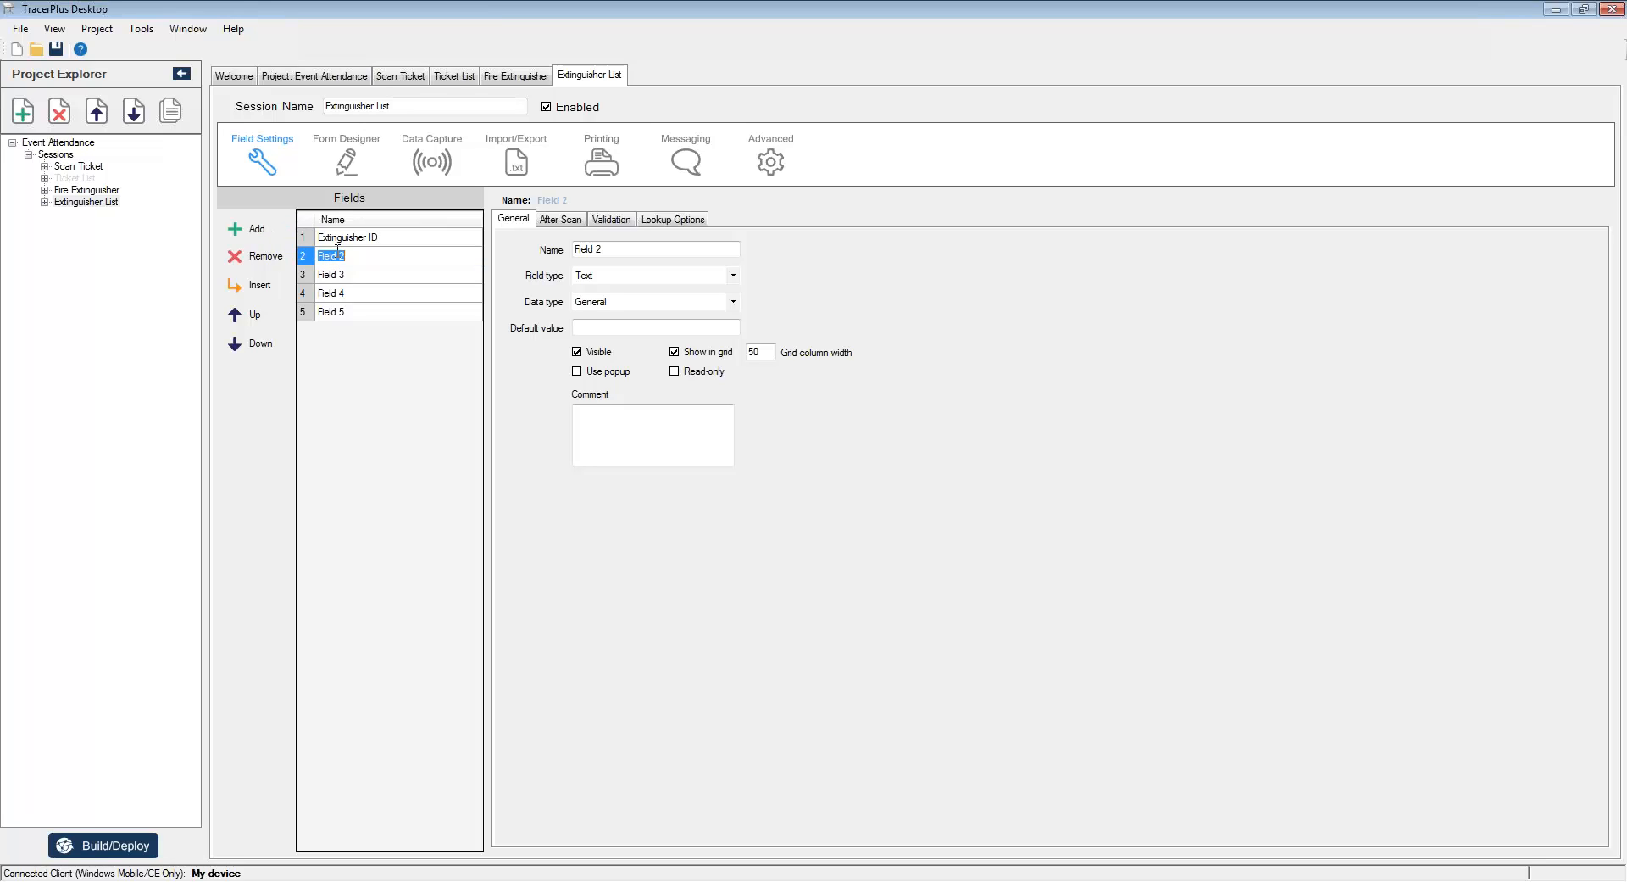
type("Previous Reading")
left_click(350, 281)
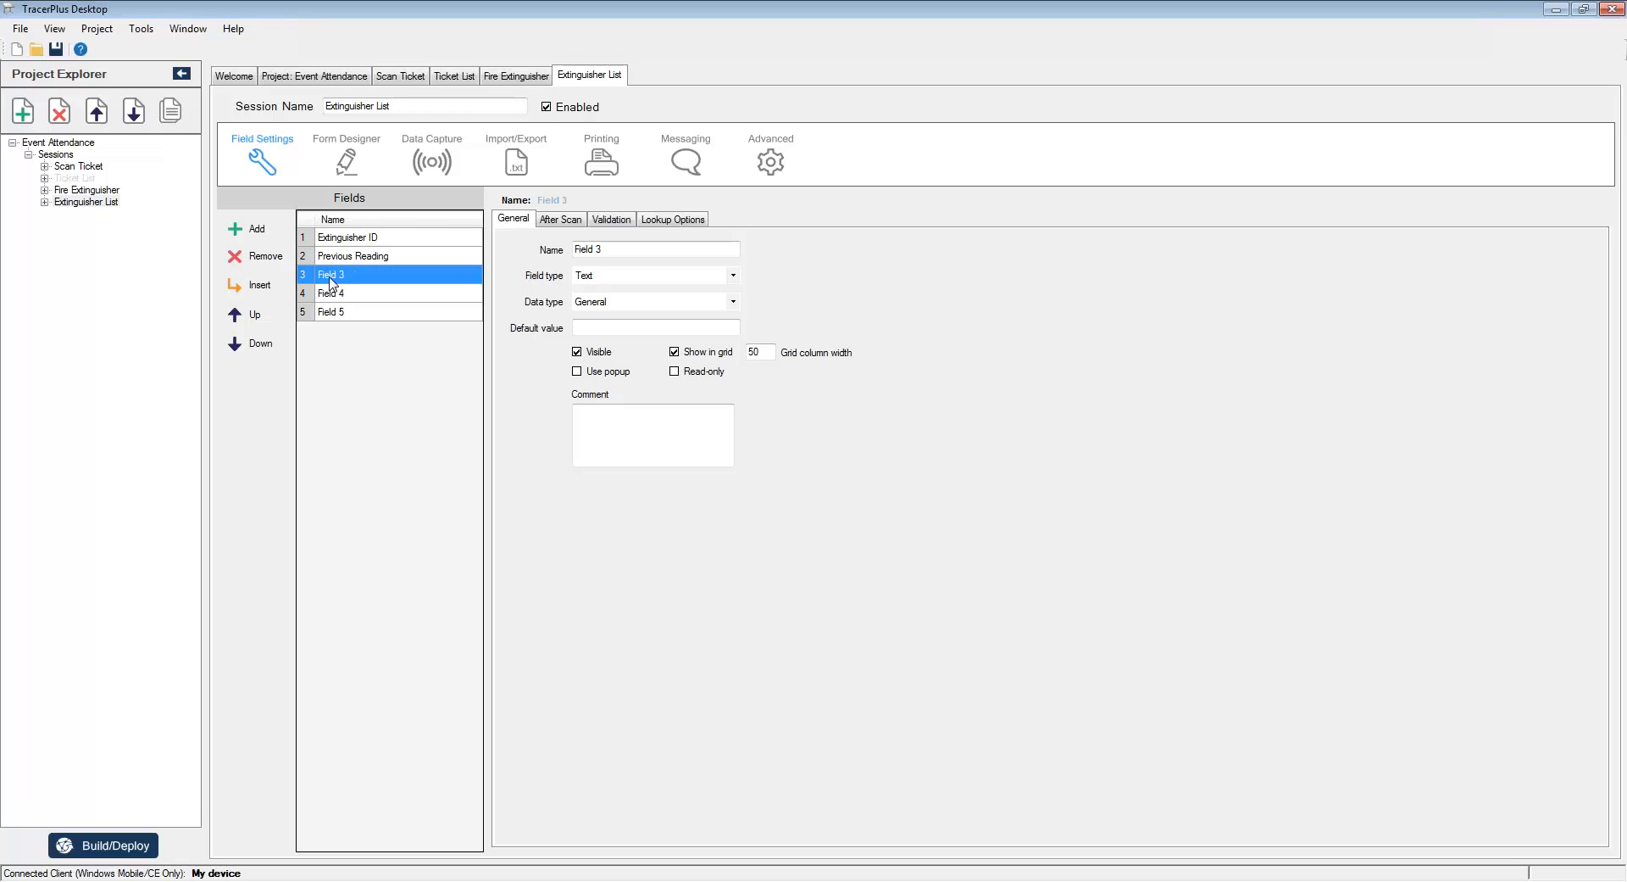
Step: Remove Field 3, Field 4 and Field 5 from the Extinguisher List session
left_click(272, 265)
left_click(272, 265)
left_click(272, 265)
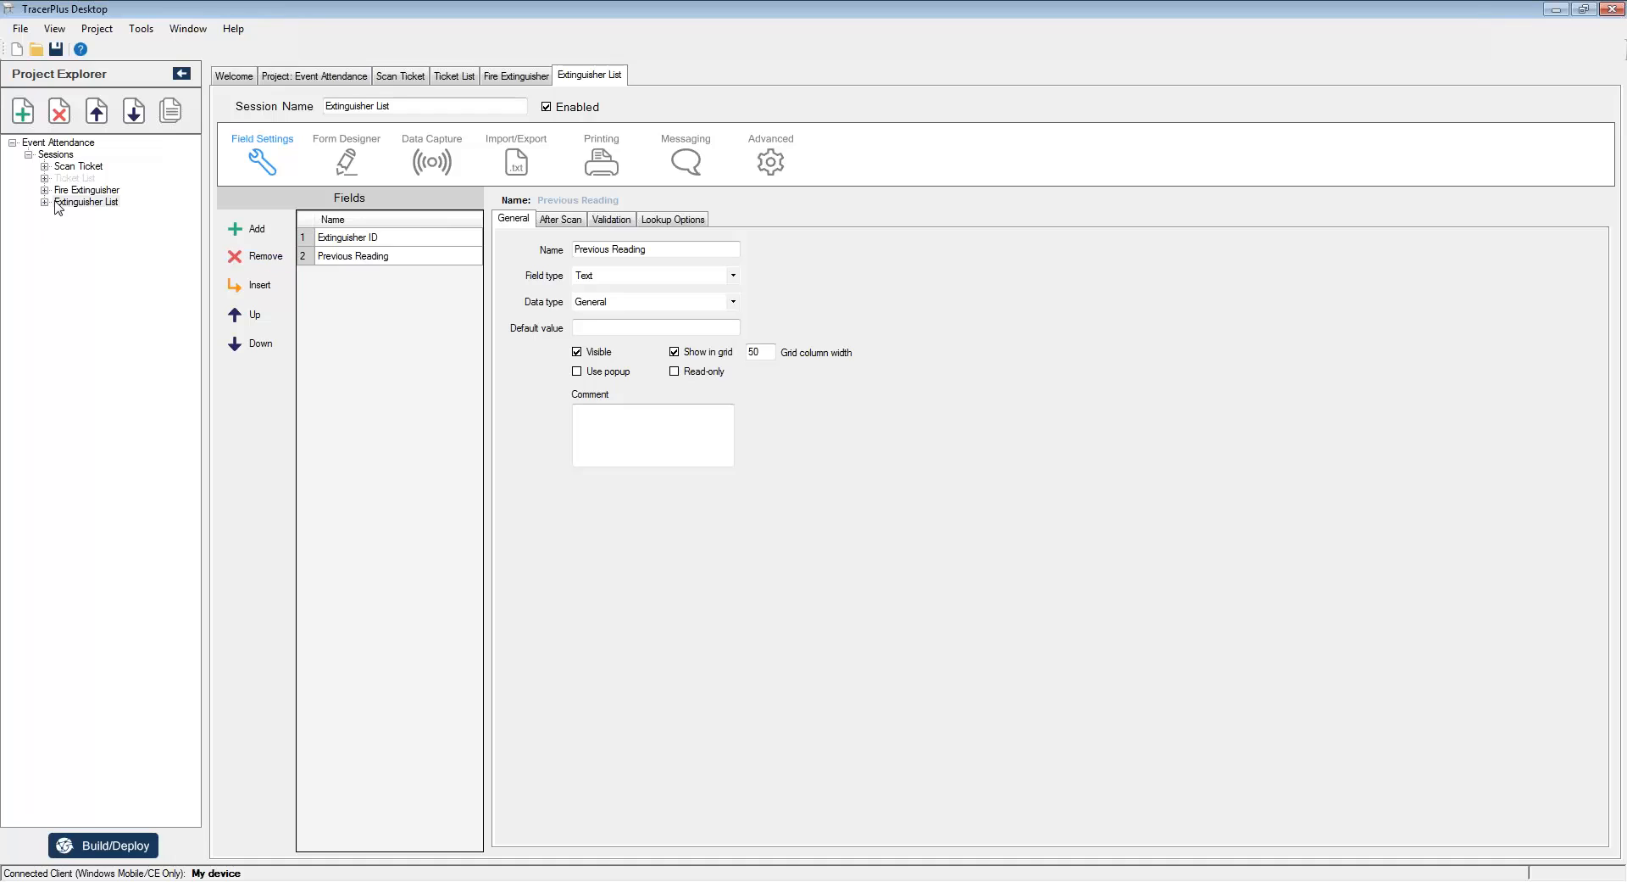
Step: Add a sixth field to the Fire Extinguisher session and name it "Previous"
left_click(86, 189)
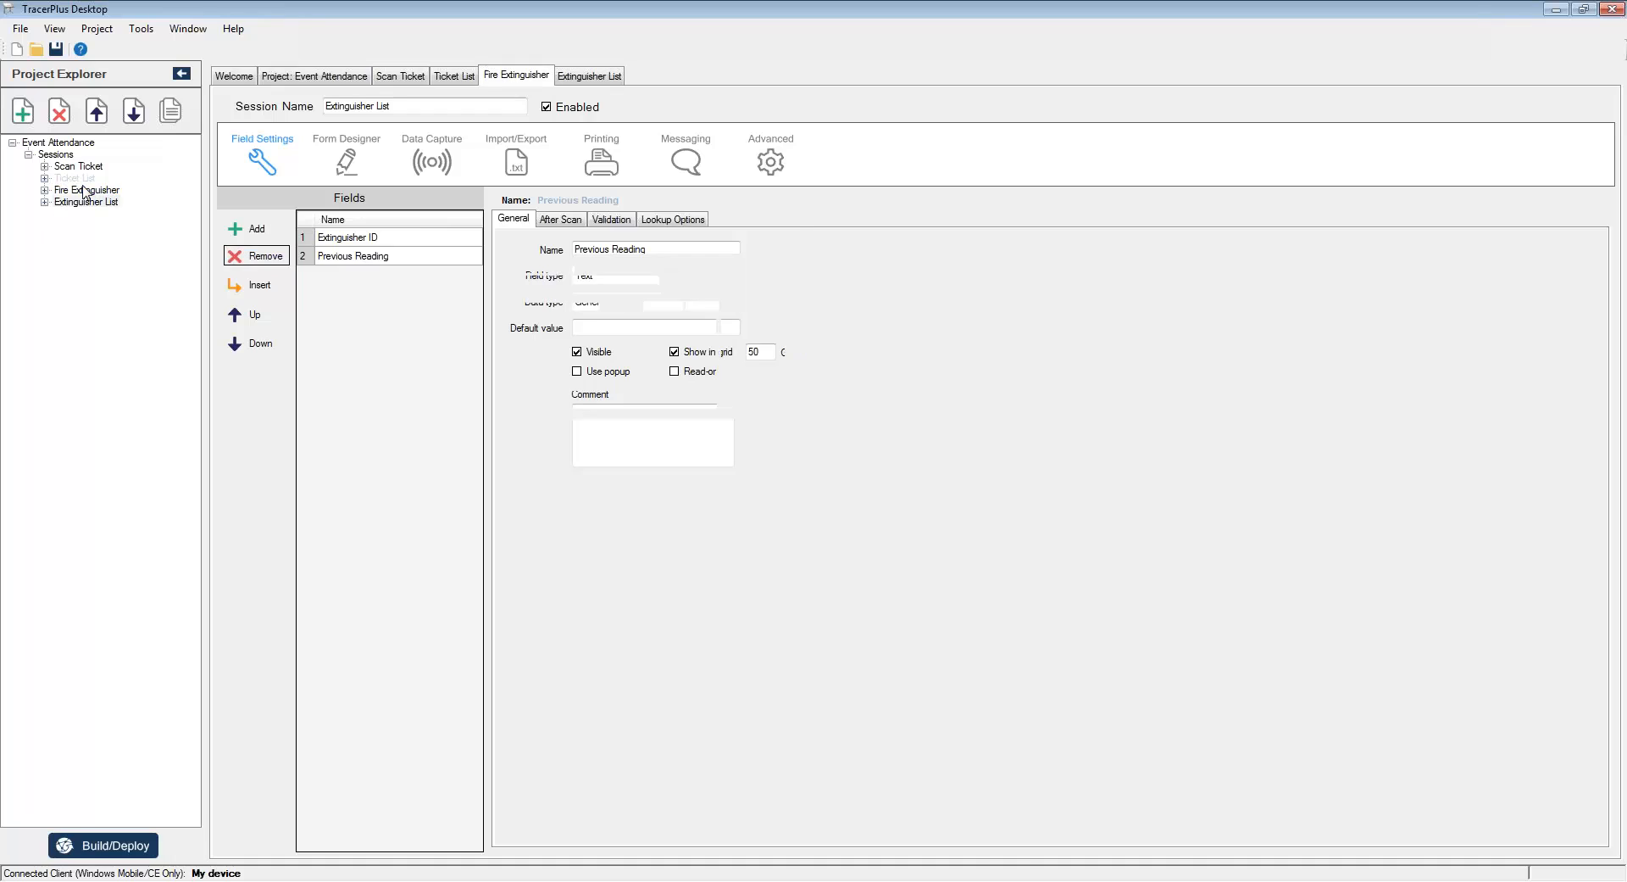
left_click(260, 232)
left_click(356, 332)
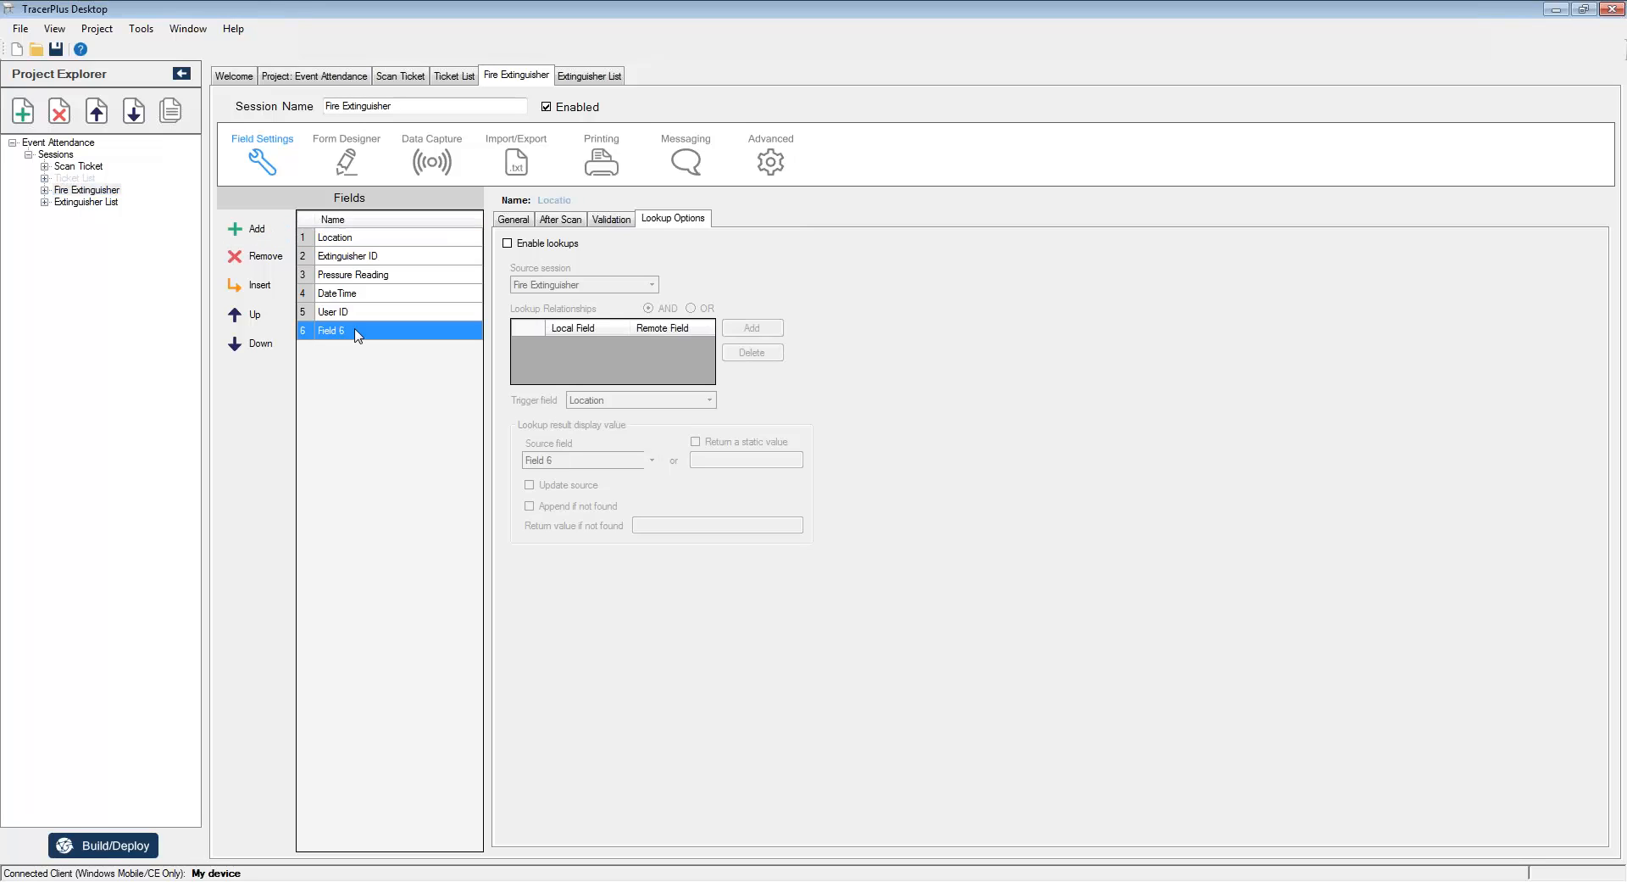
left_click(359, 331)
left_click_drag(373, 331, 314, 332)
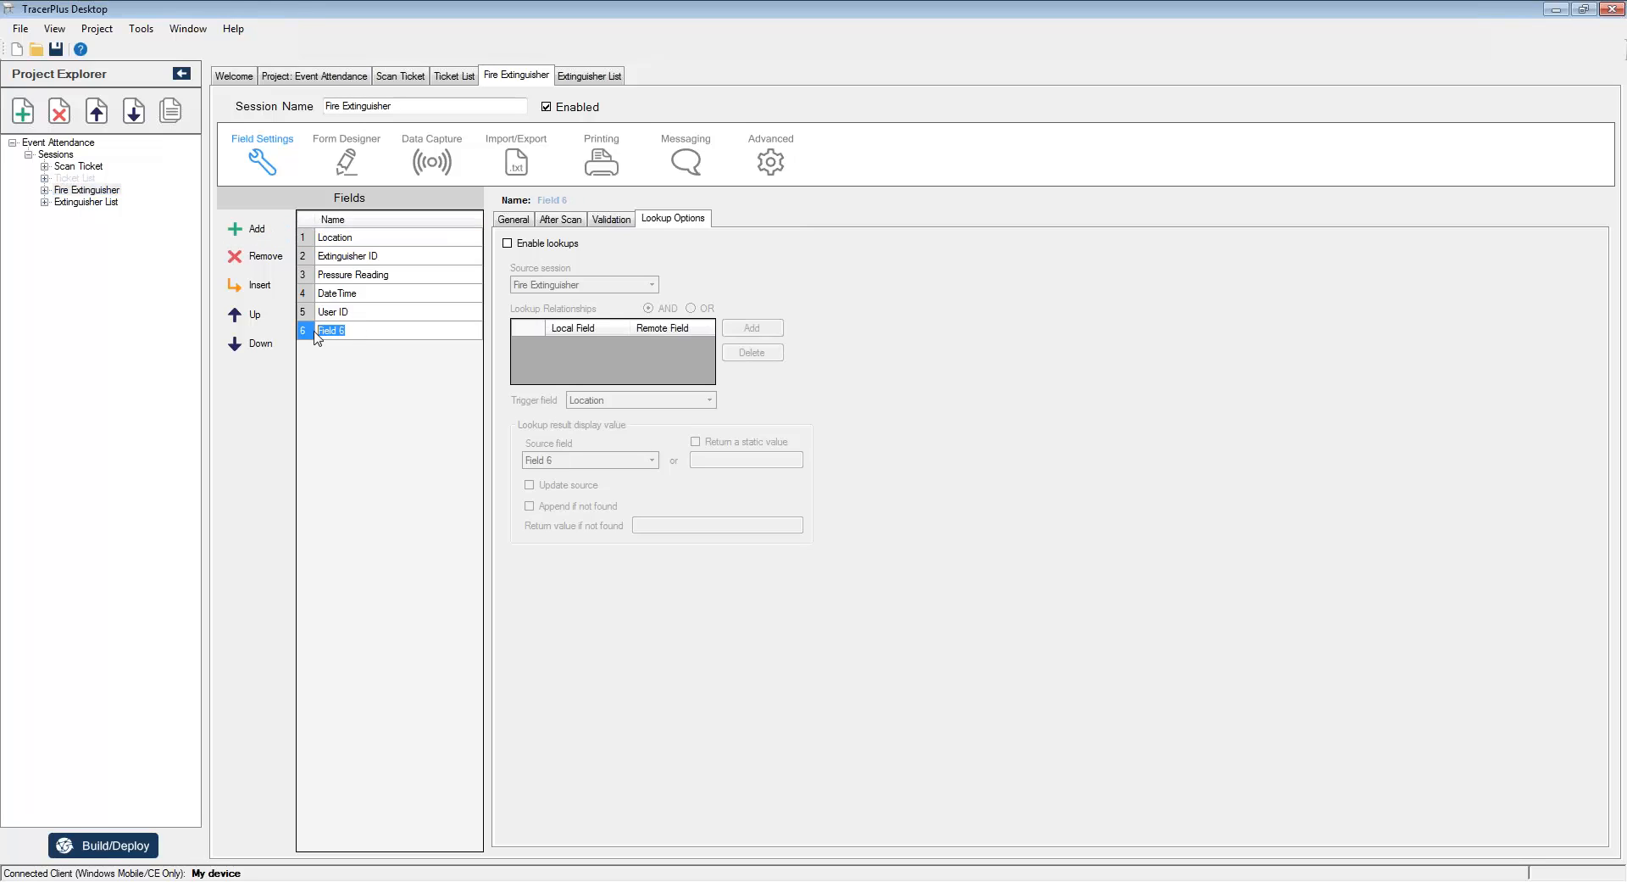
type("Previous")
key("Return")
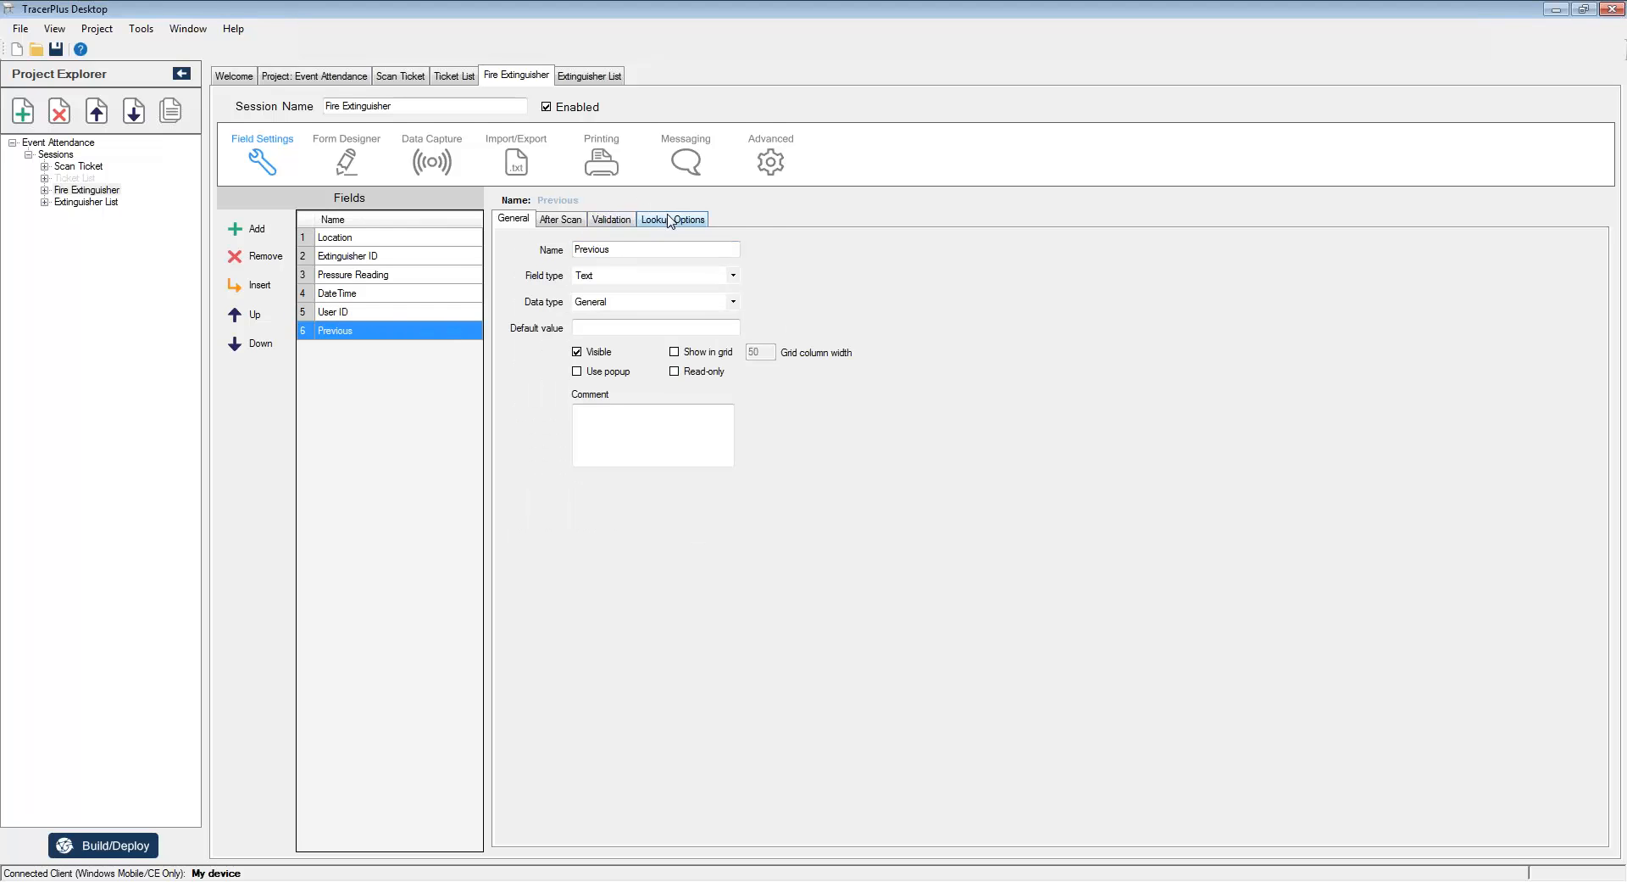
Step: Enable lookups for the Previous field with Extinguisher List as the source session
left_click(672, 219)
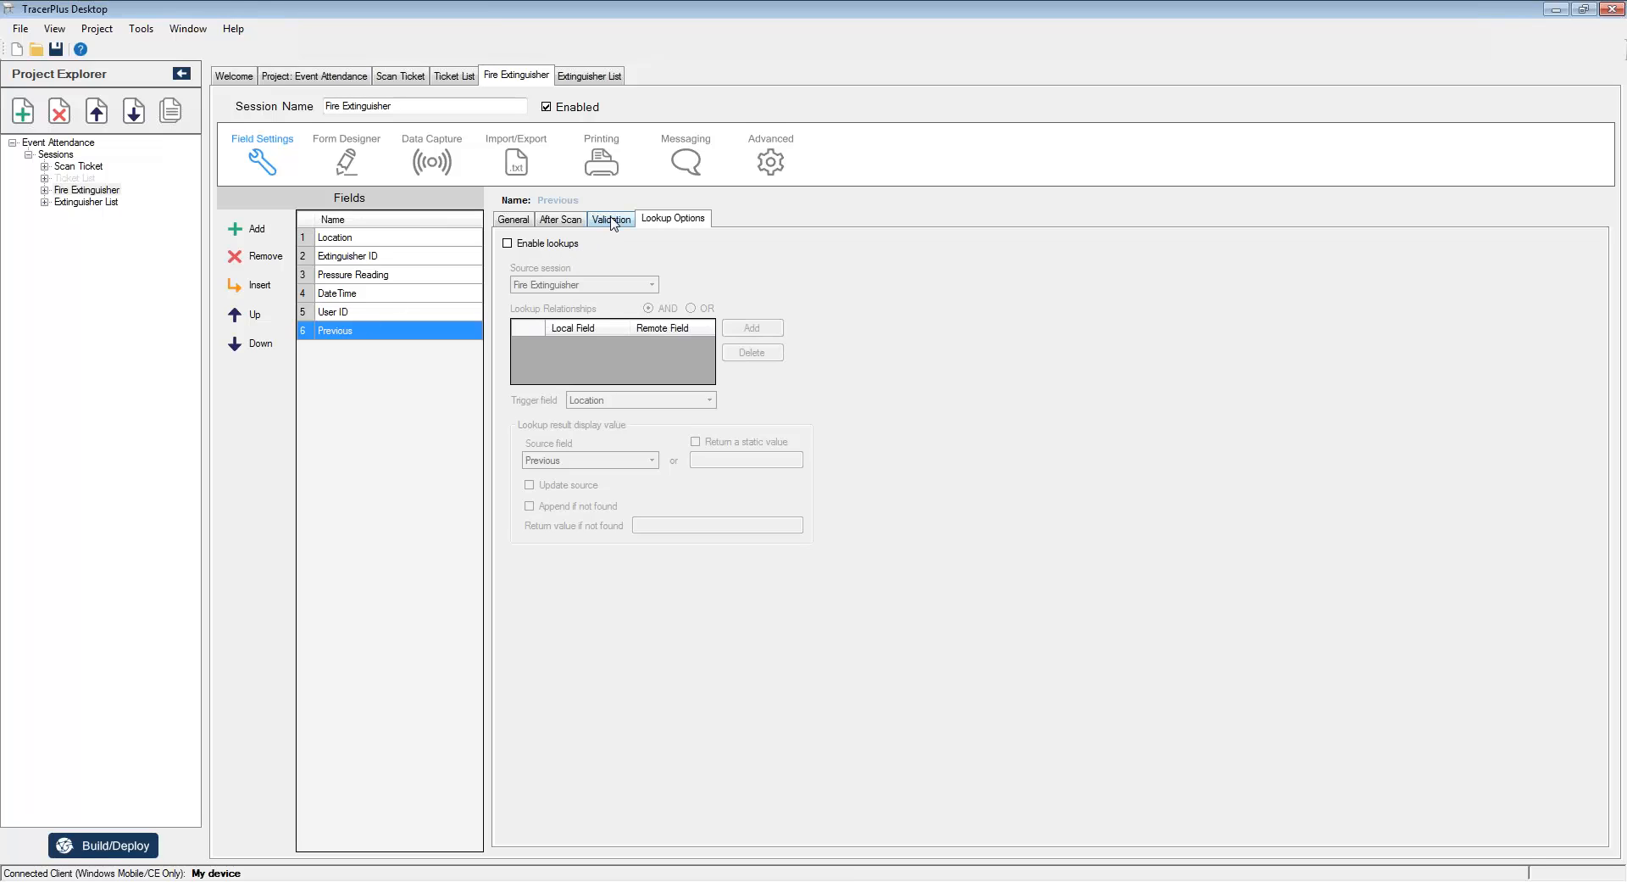
left_click(522, 245)
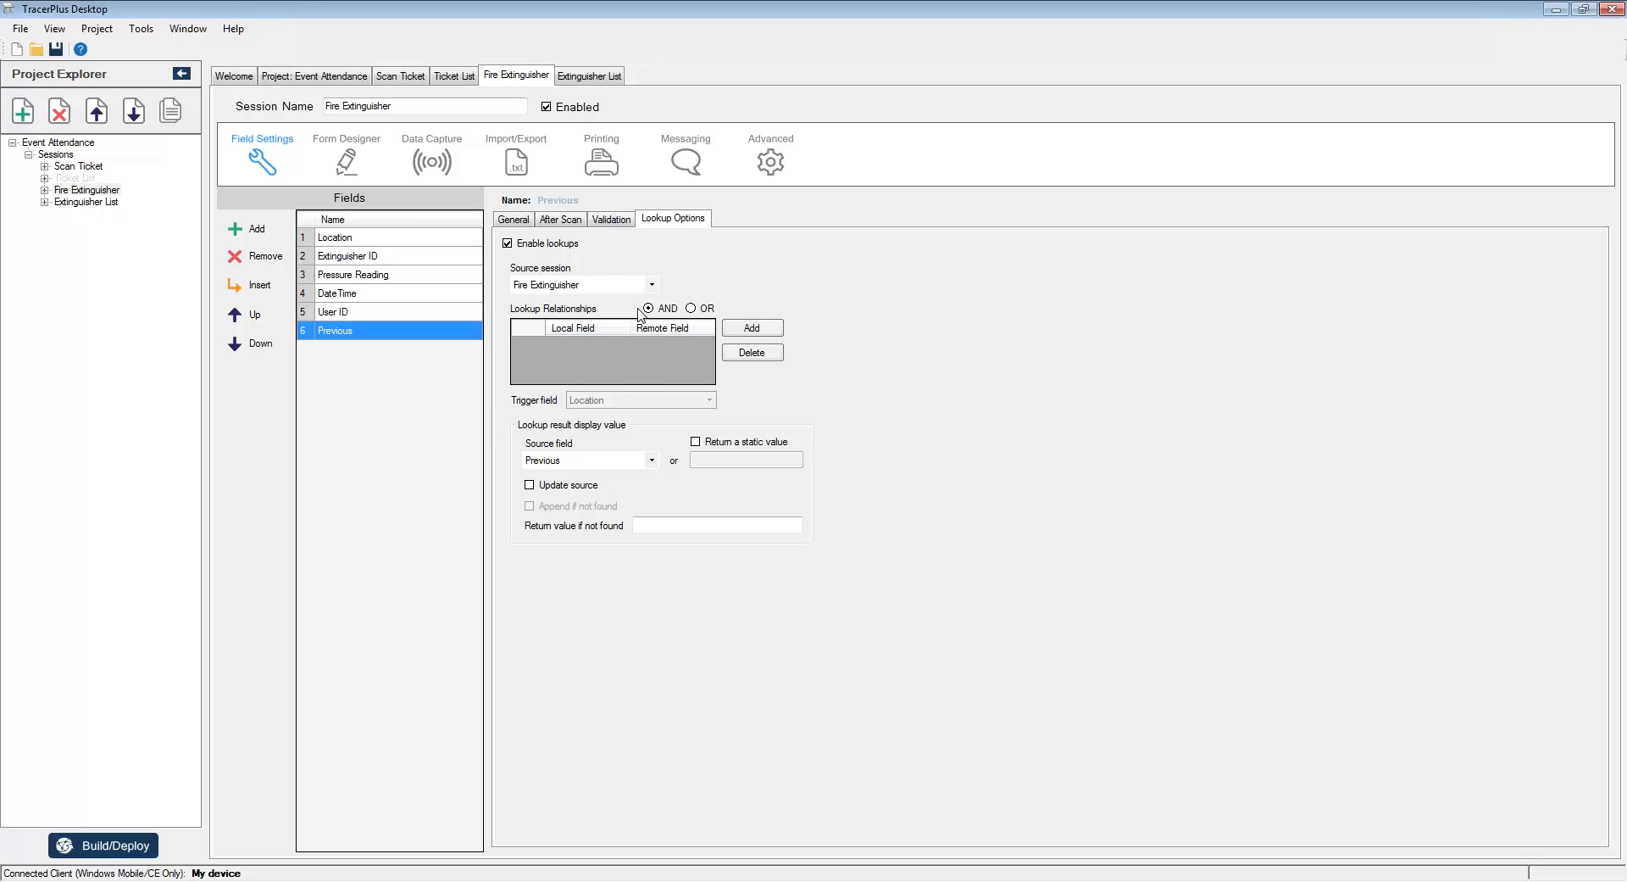
left_click(652, 285)
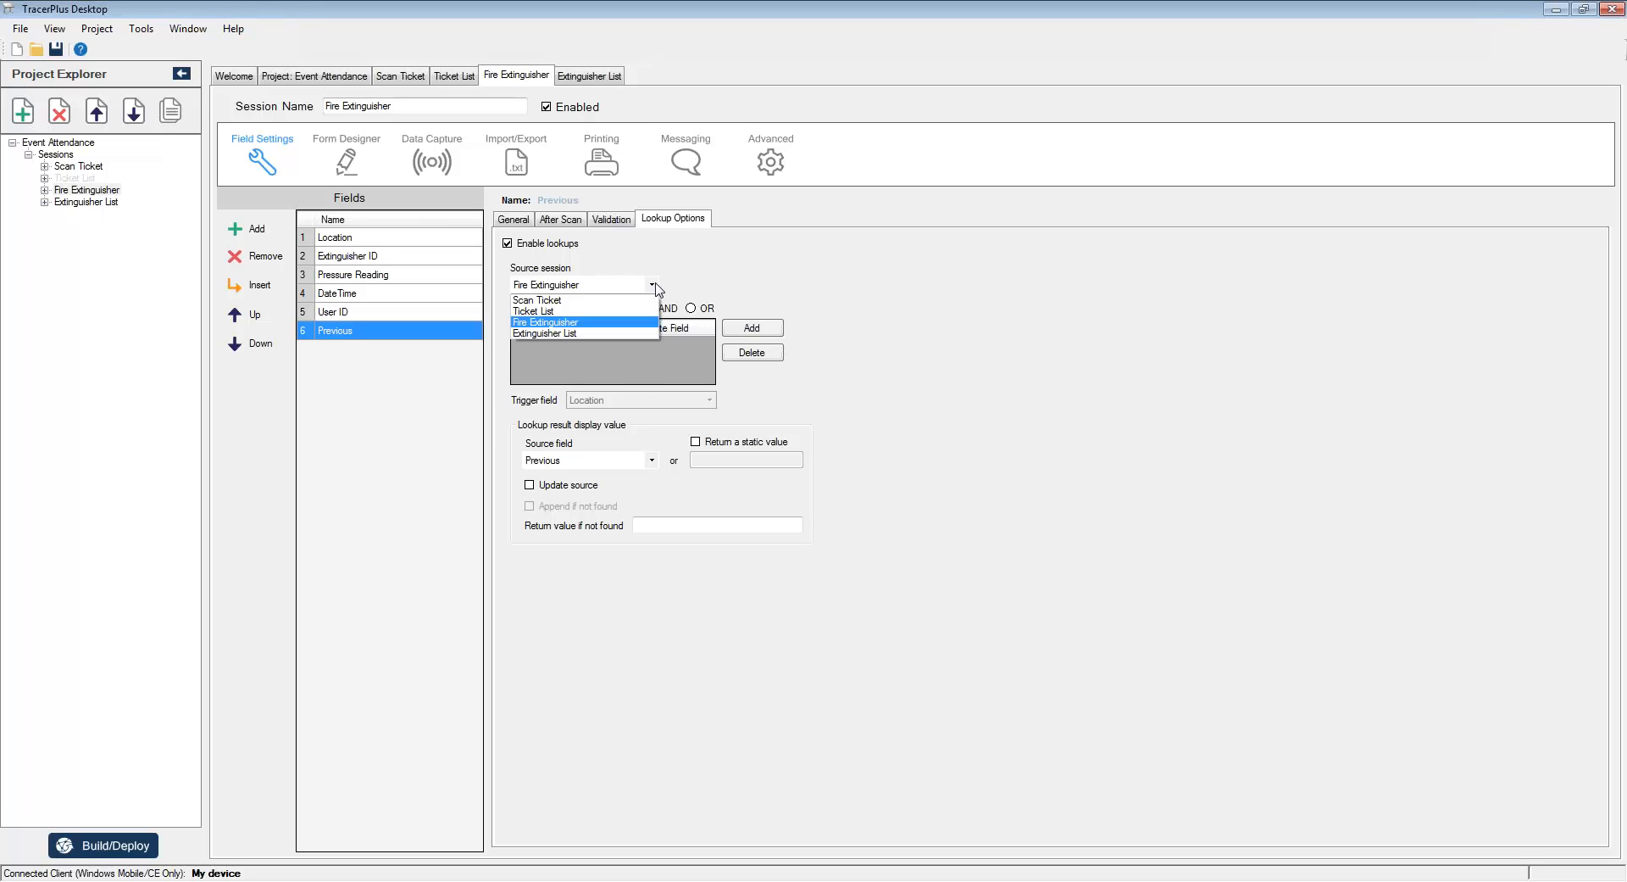
left_click(559, 334)
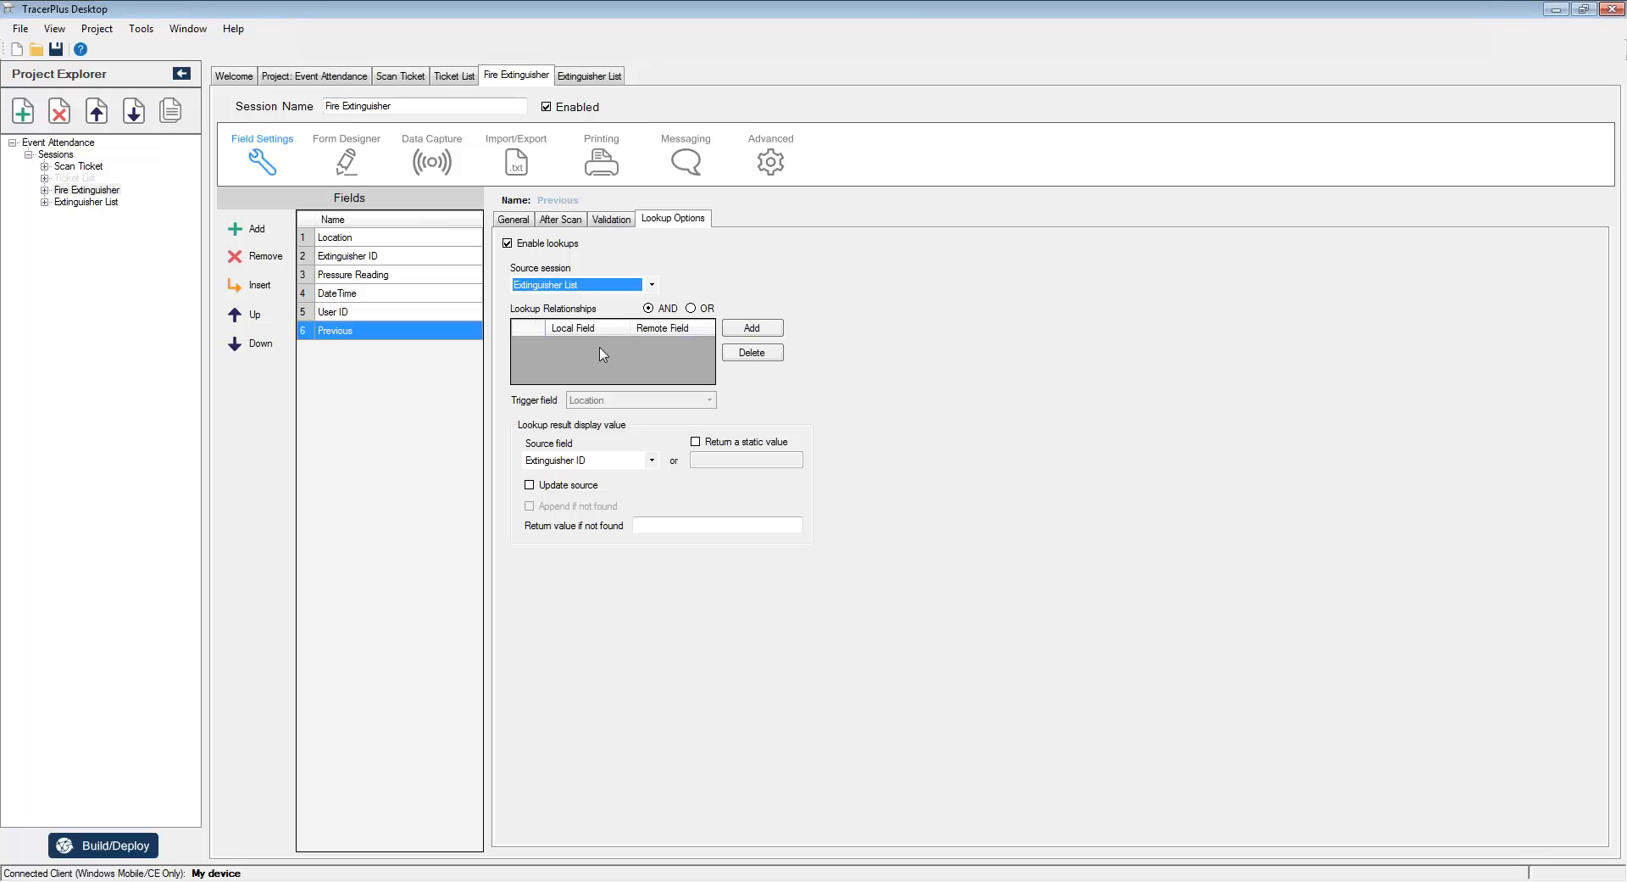
Step: Add a lookup relation matching local Extinguisher ID to remote Extinguisher ID, and return Previous Reading as the source field
left_click(745, 329)
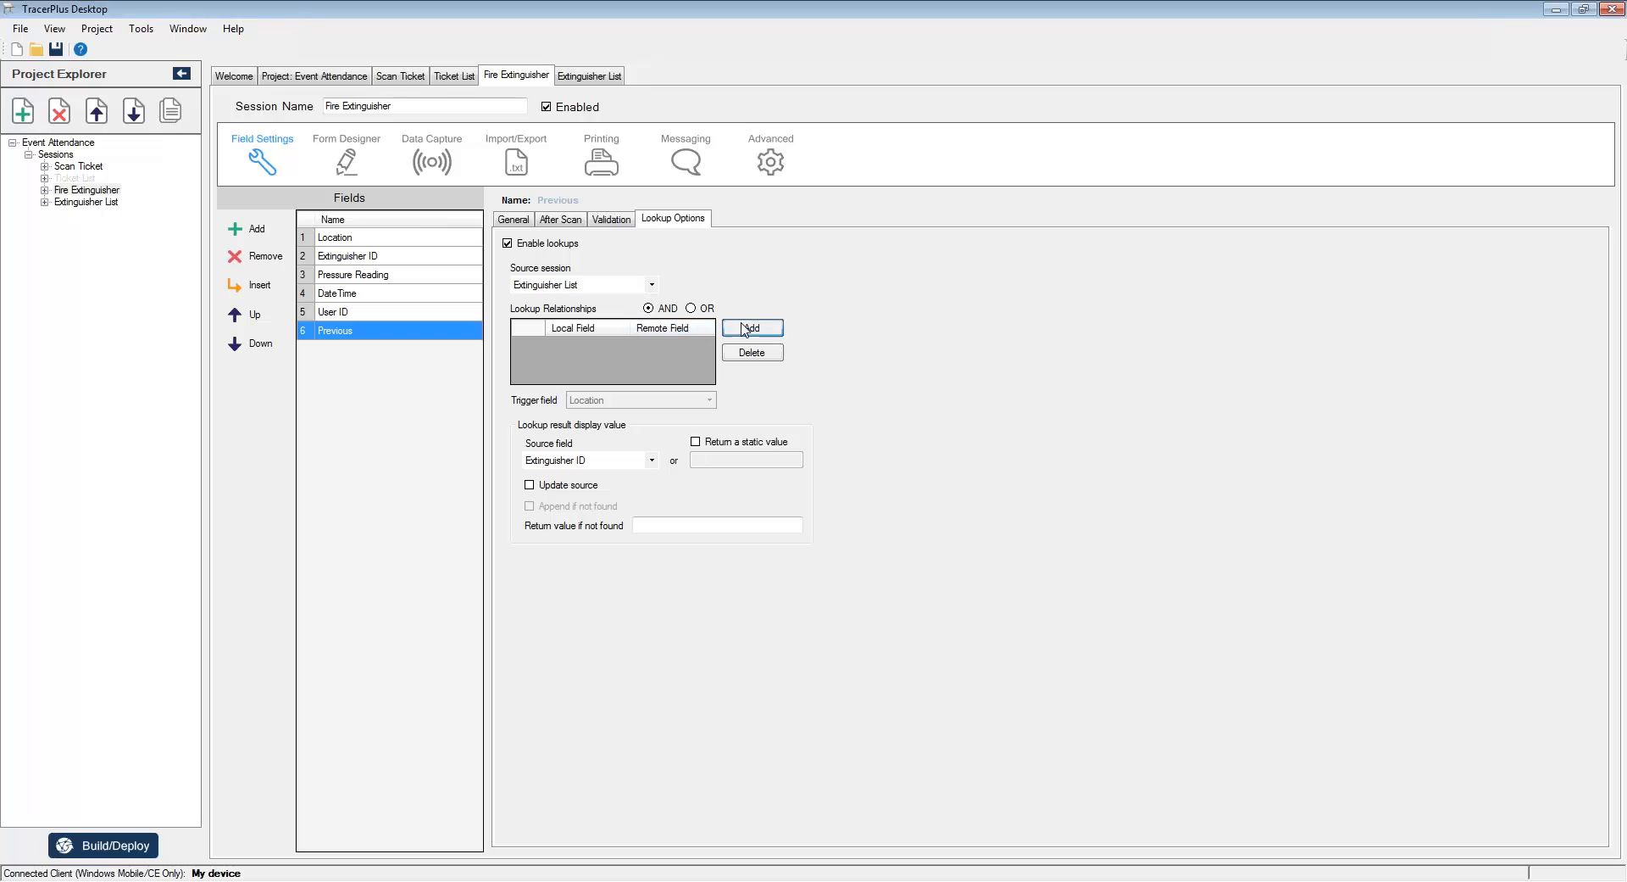
left_click(800, 411)
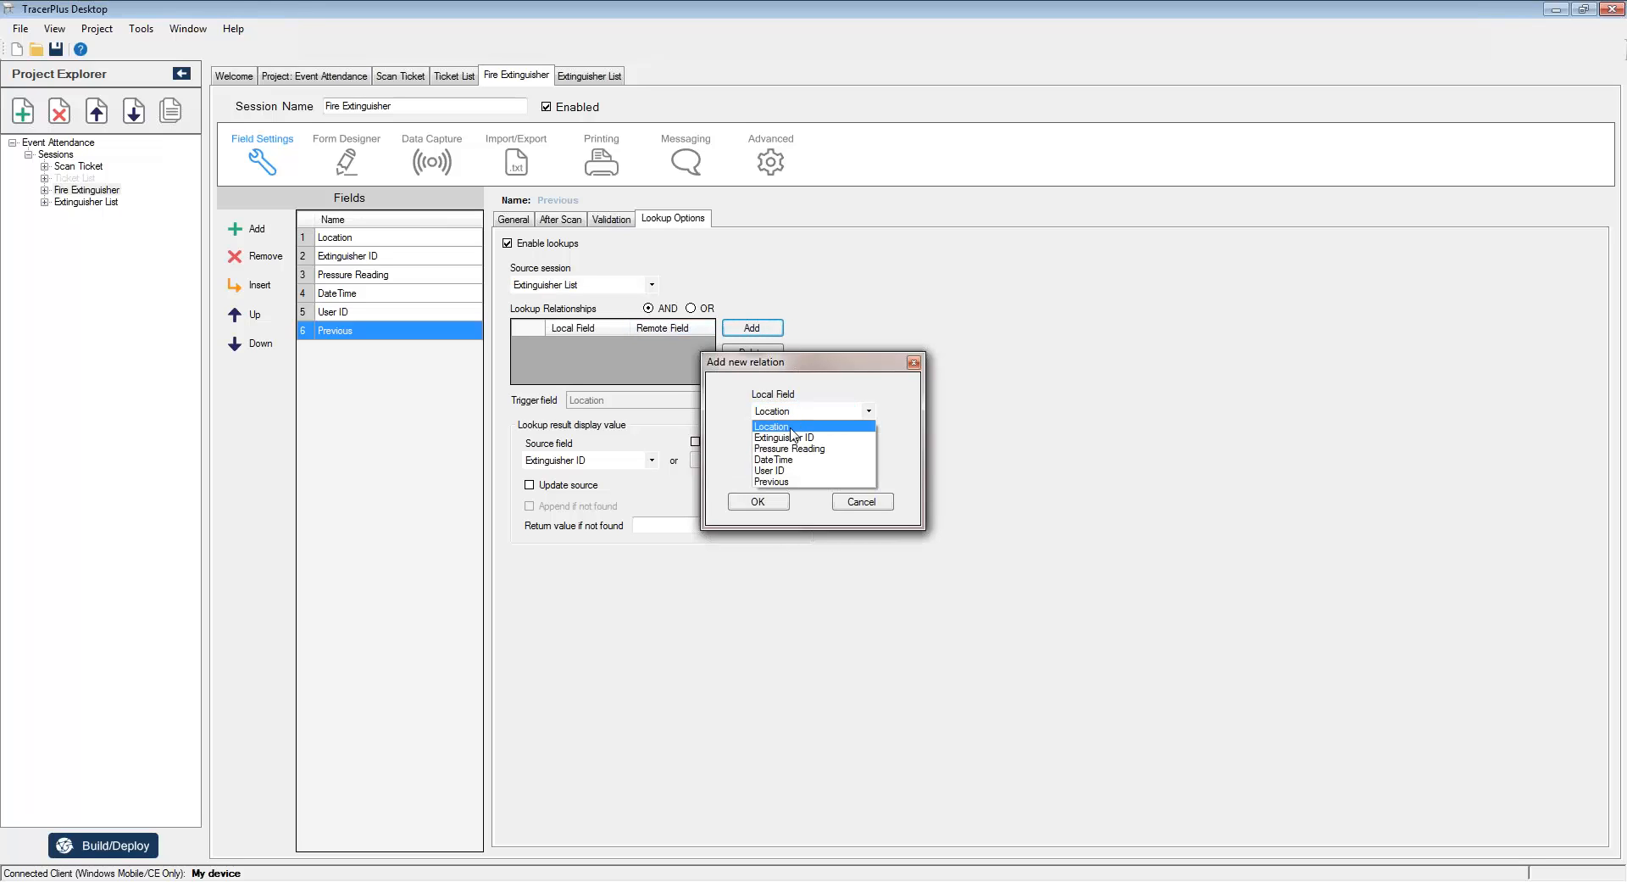
left_click(794, 433)
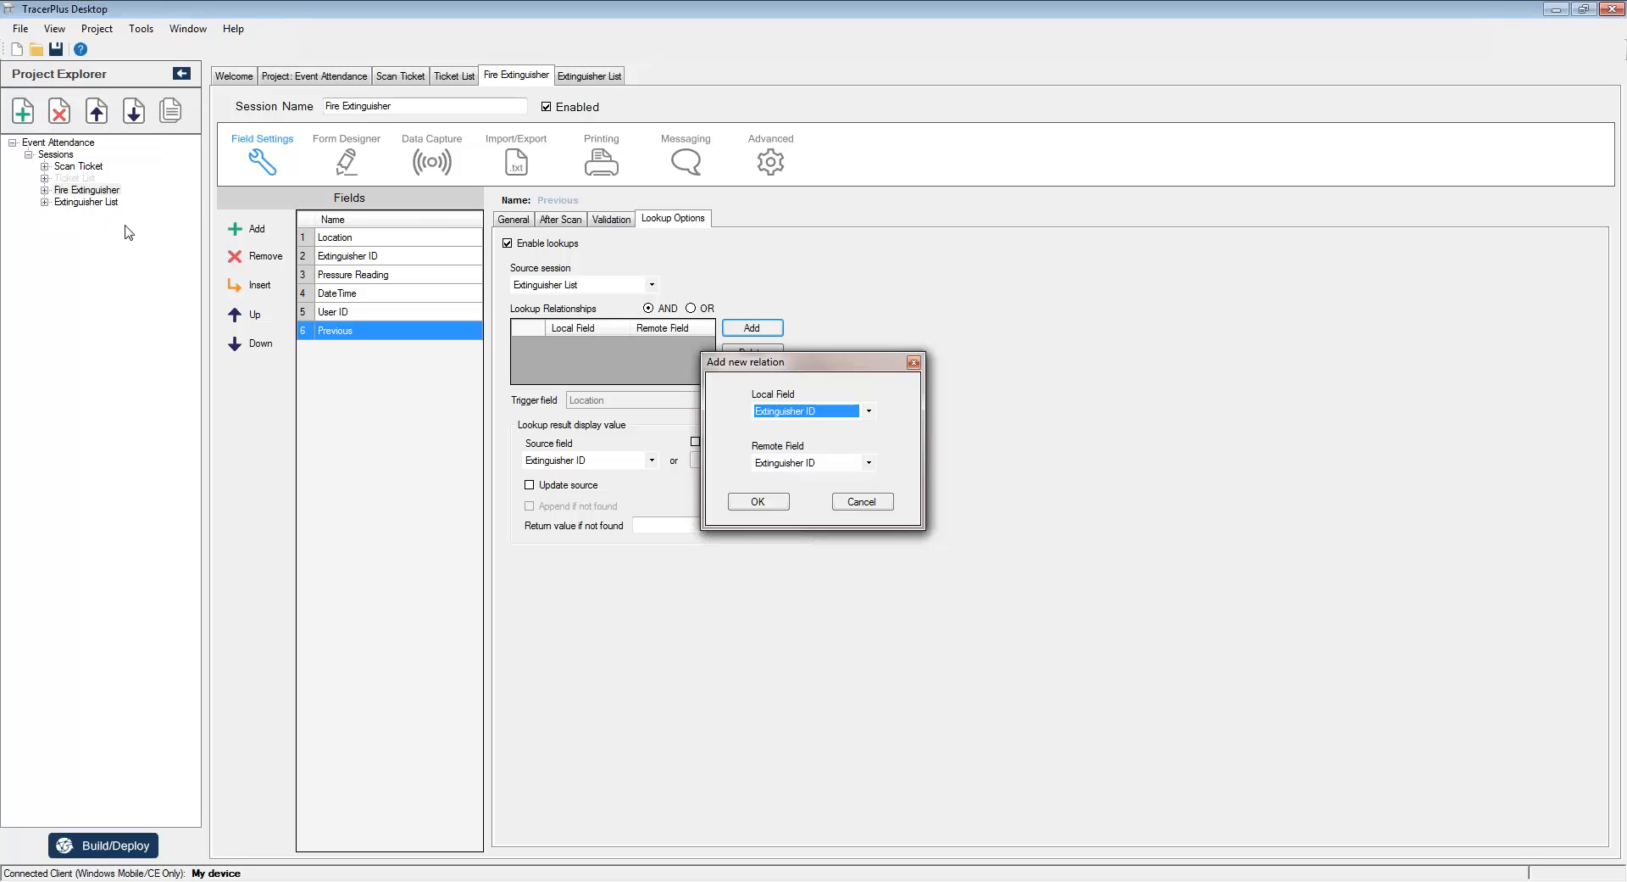
left_click(778, 501)
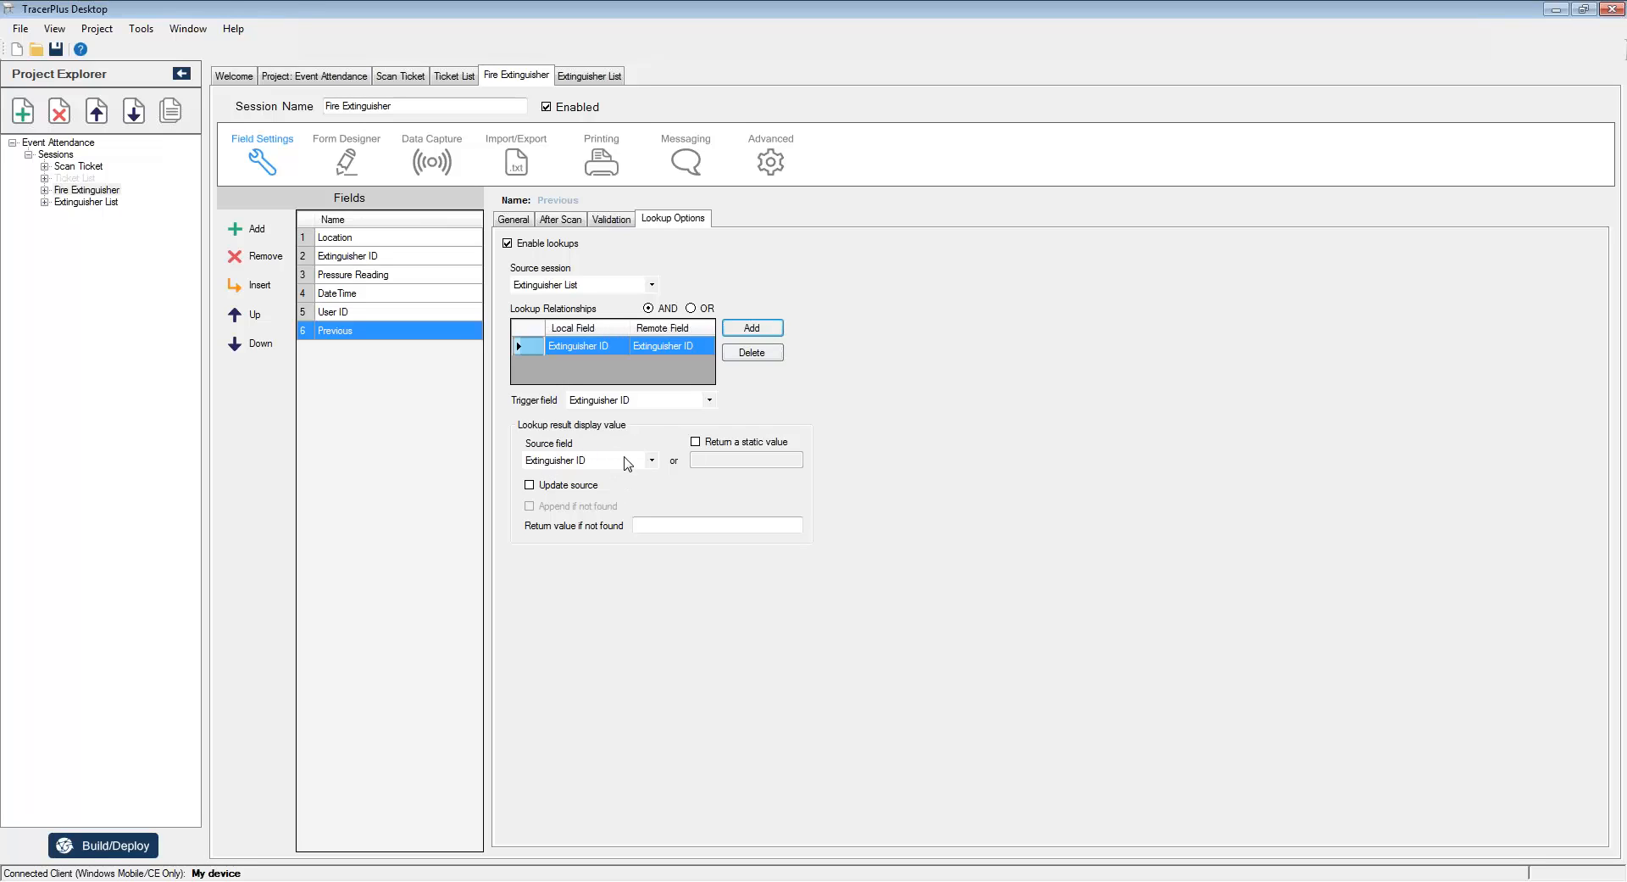
left_click(650, 462)
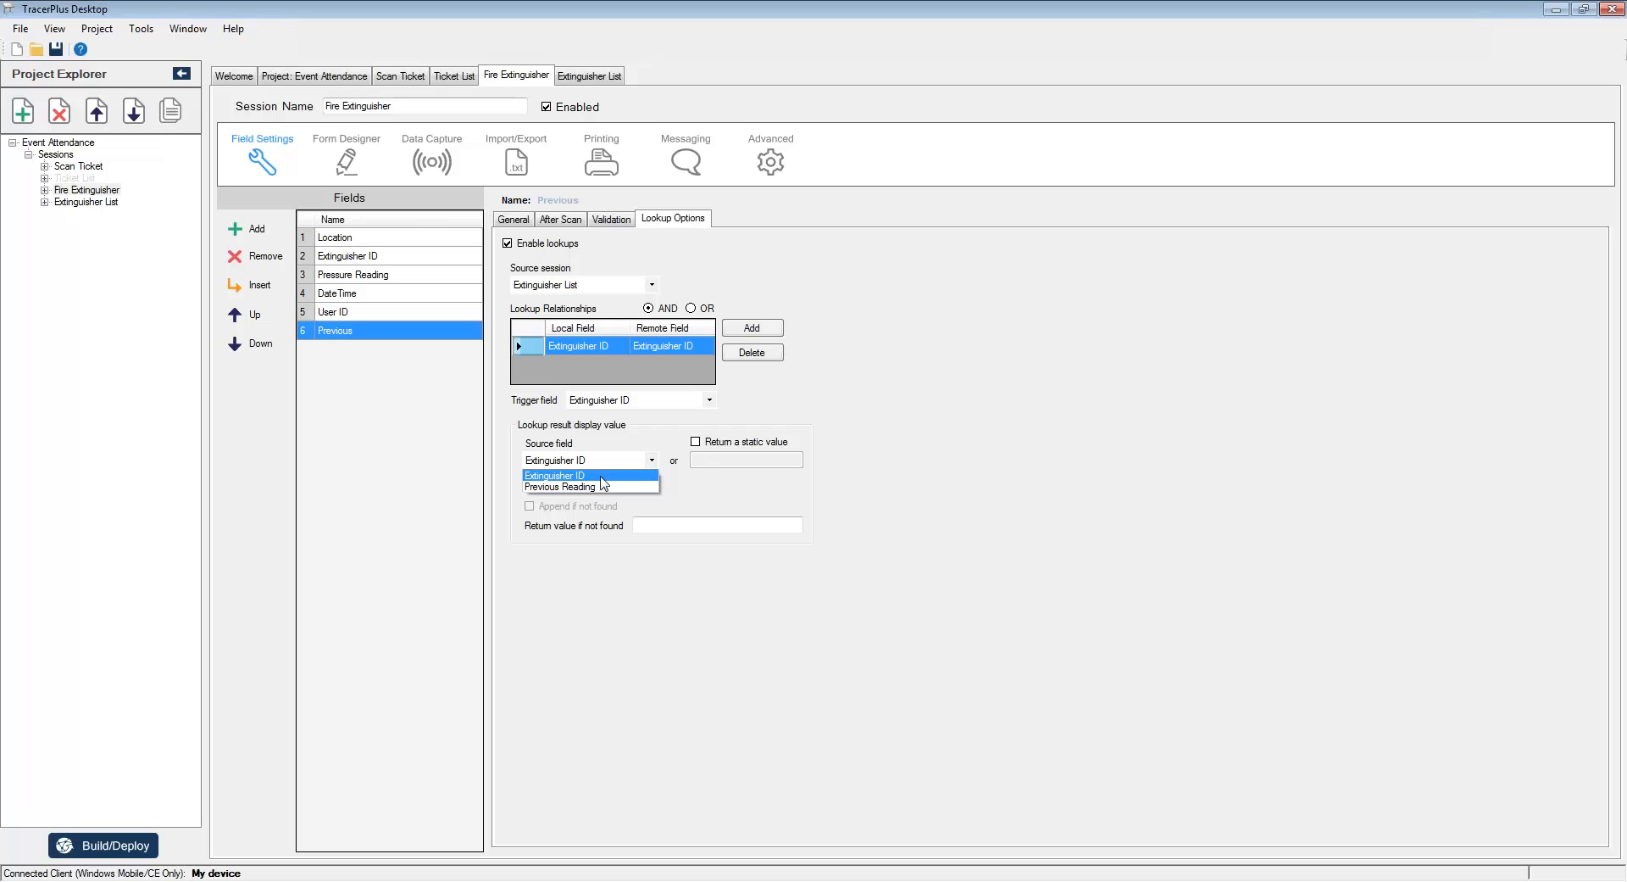
left_click(588, 487)
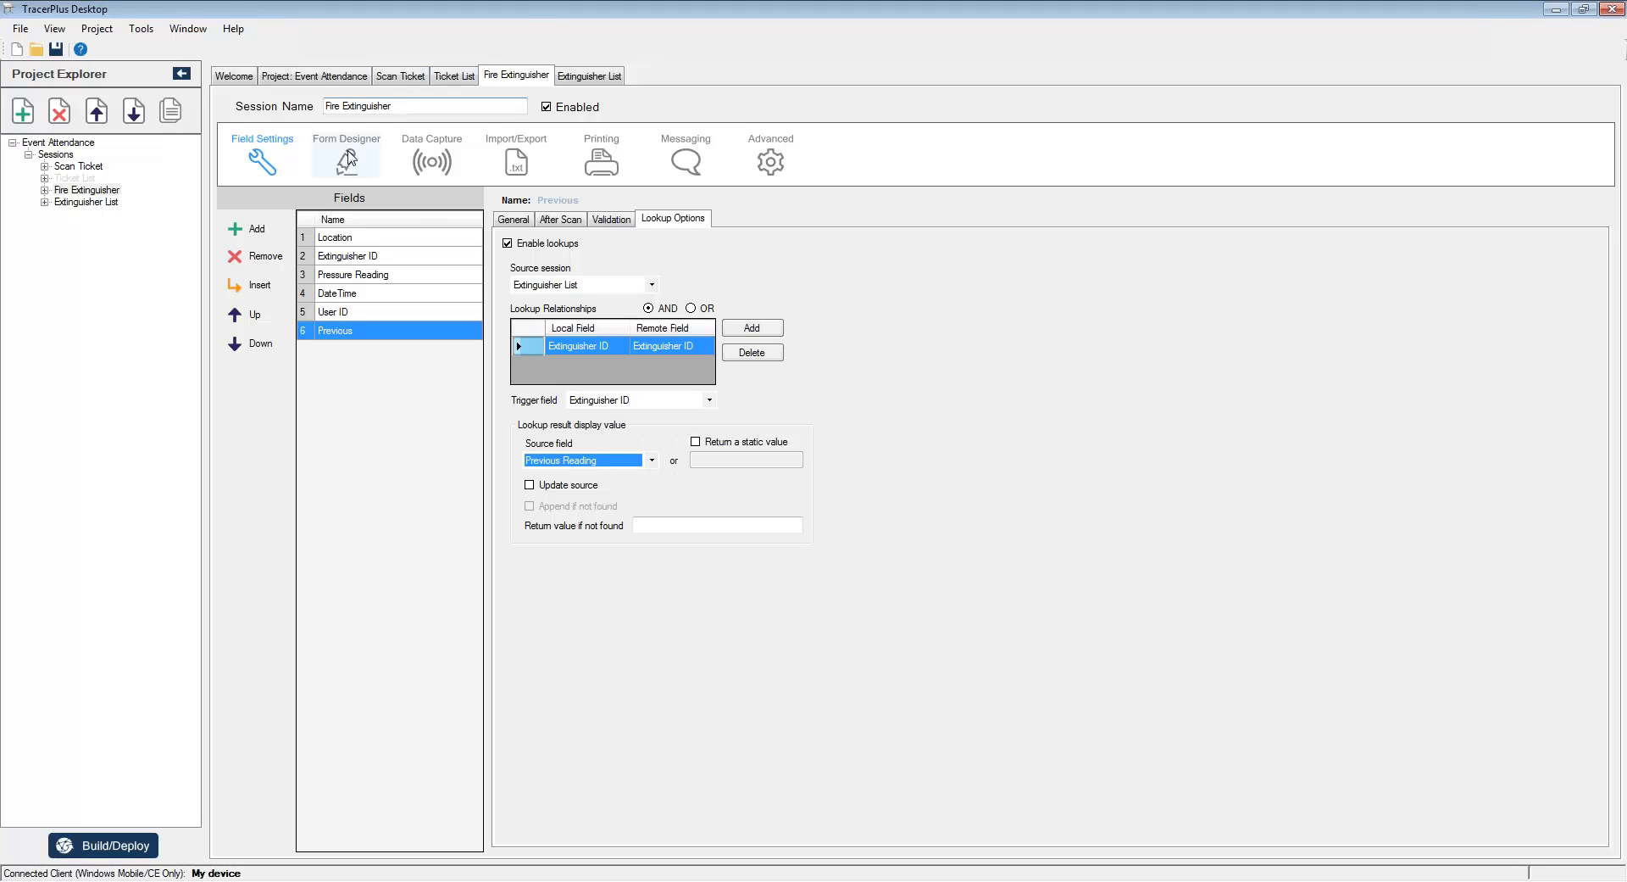
Step: Add the missing Previous field to the Fire Extinguisher form layout
left_click(346, 161)
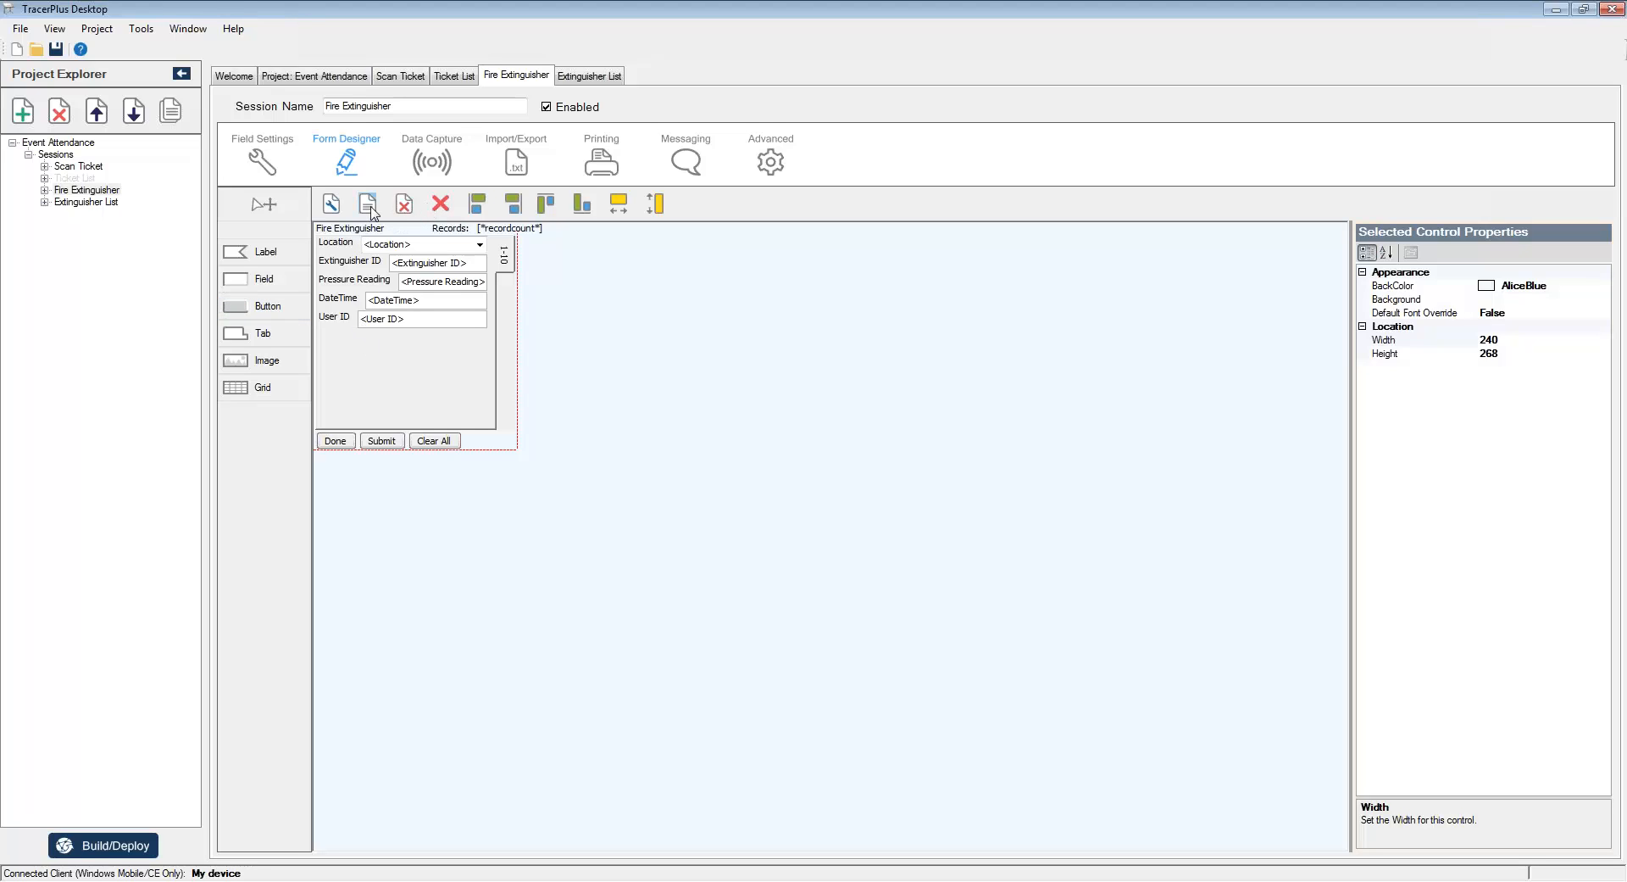
left_click(367, 204)
left_click(738, 502)
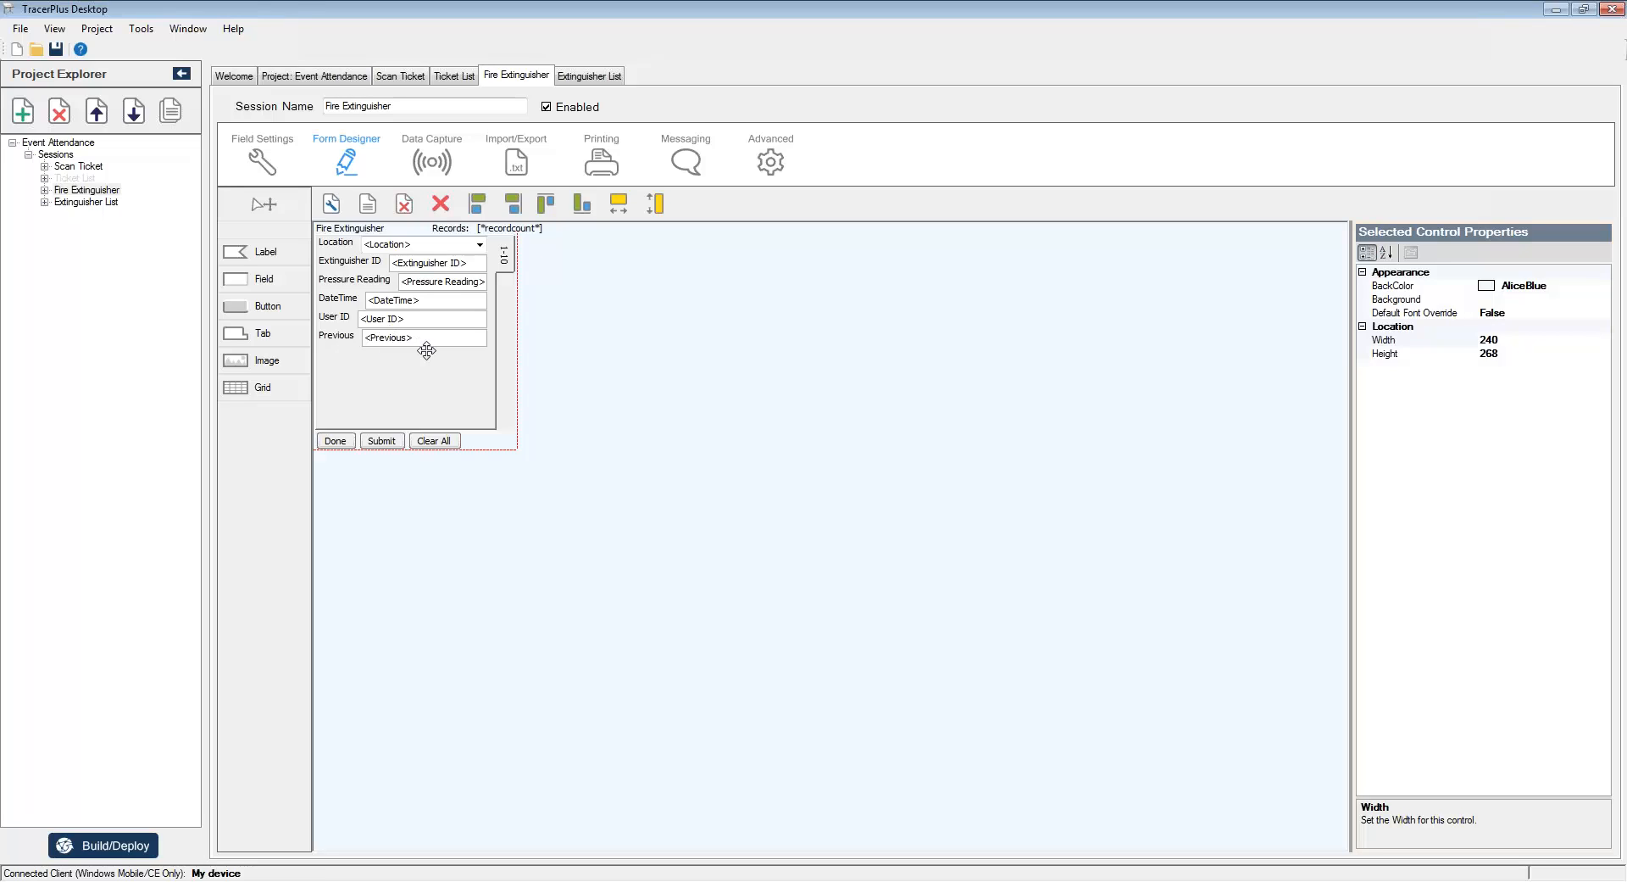
Step: Shrink the form's 1-10 tab panel to about 232 by 153 and move it down to just above the buttons
left_click(504, 259)
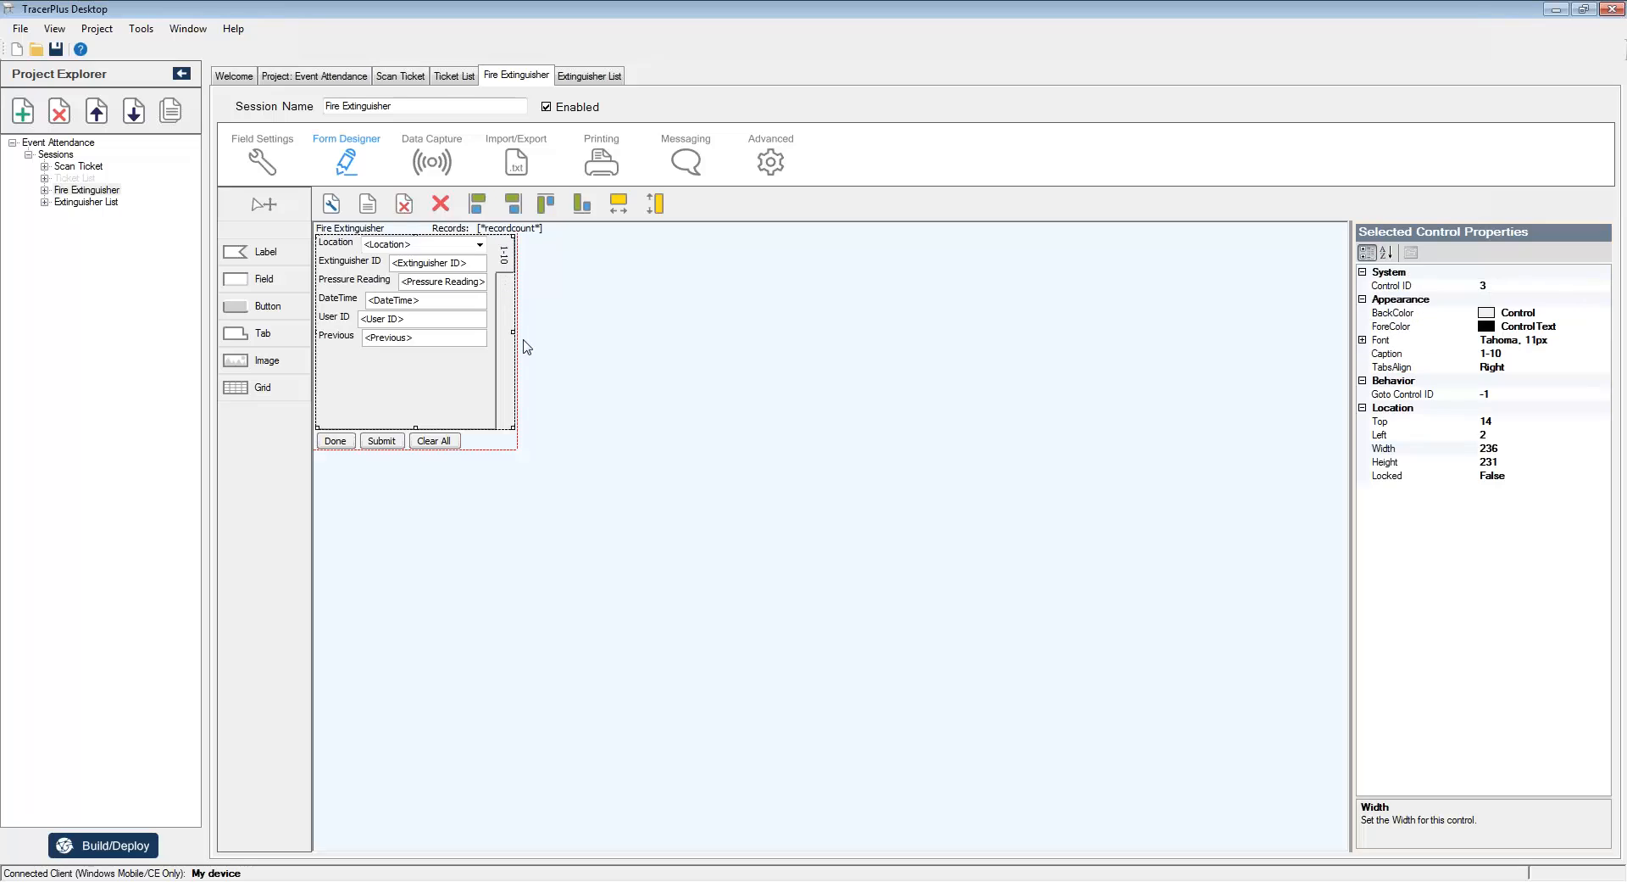
left_click_drag(513, 332, 509, 331)
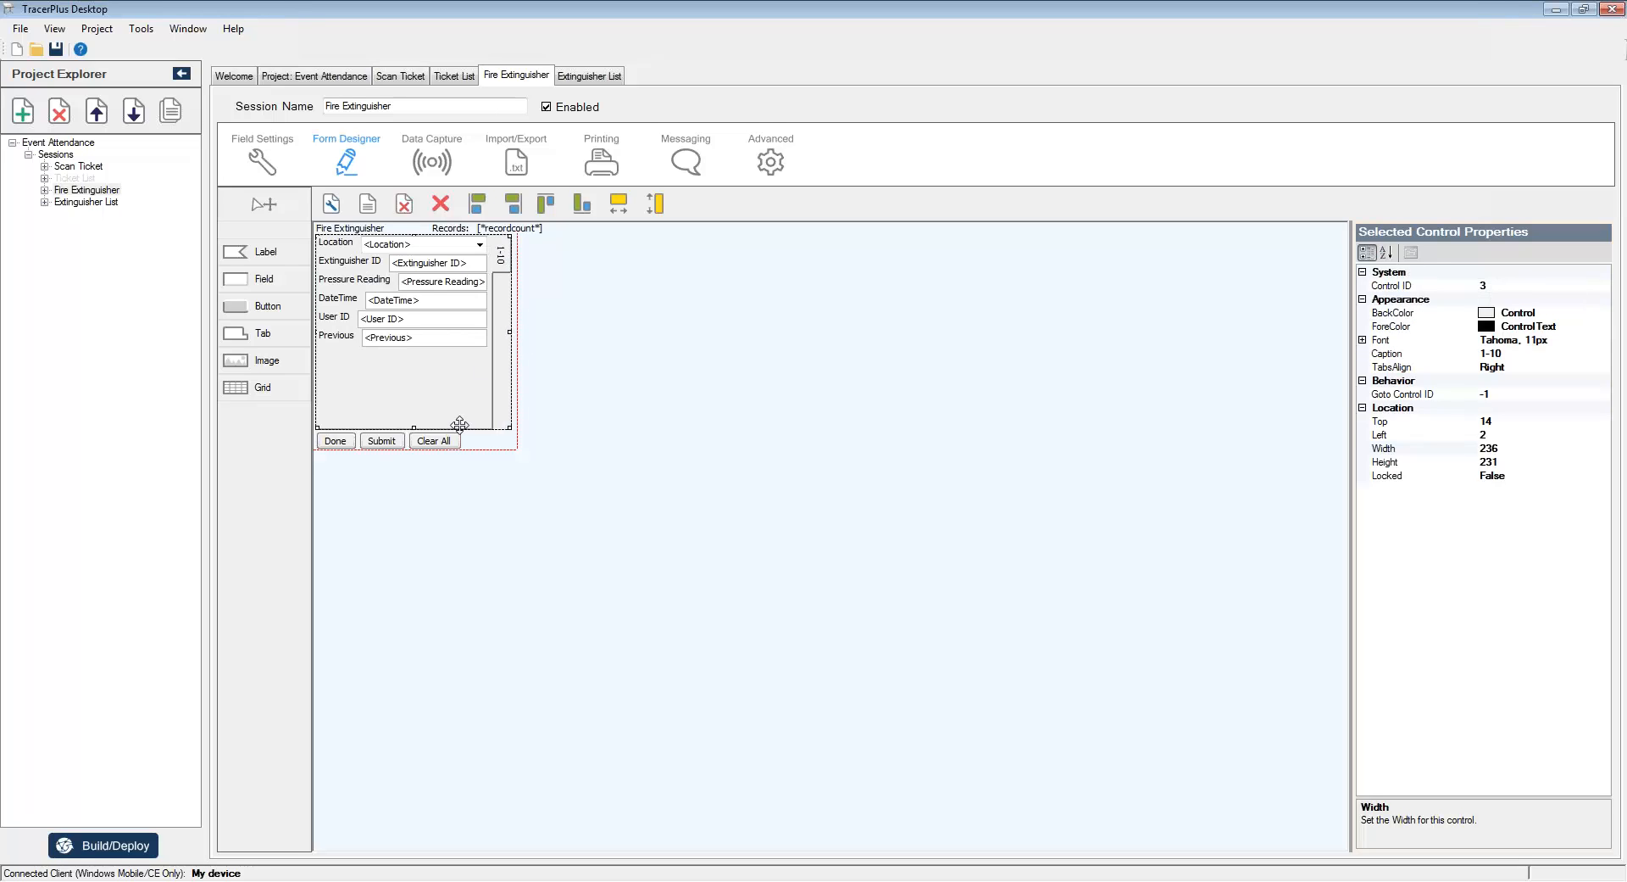
left_click_drag(461, 426, 461, 362)
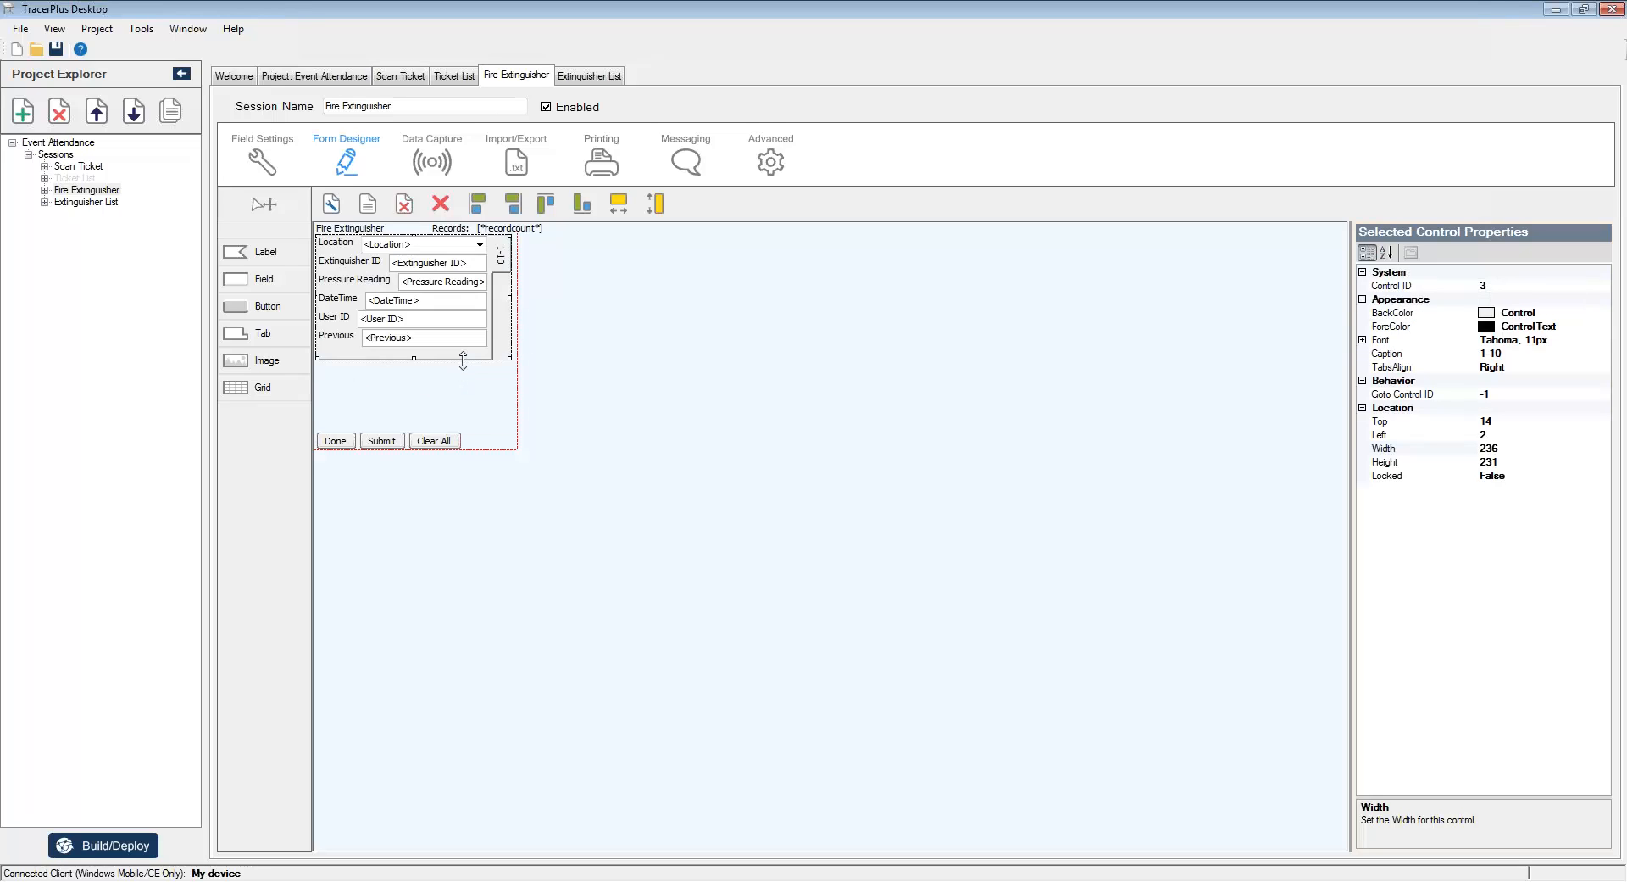
left_click_drag(490, 292, 490, 353)
left_click(408, 272)
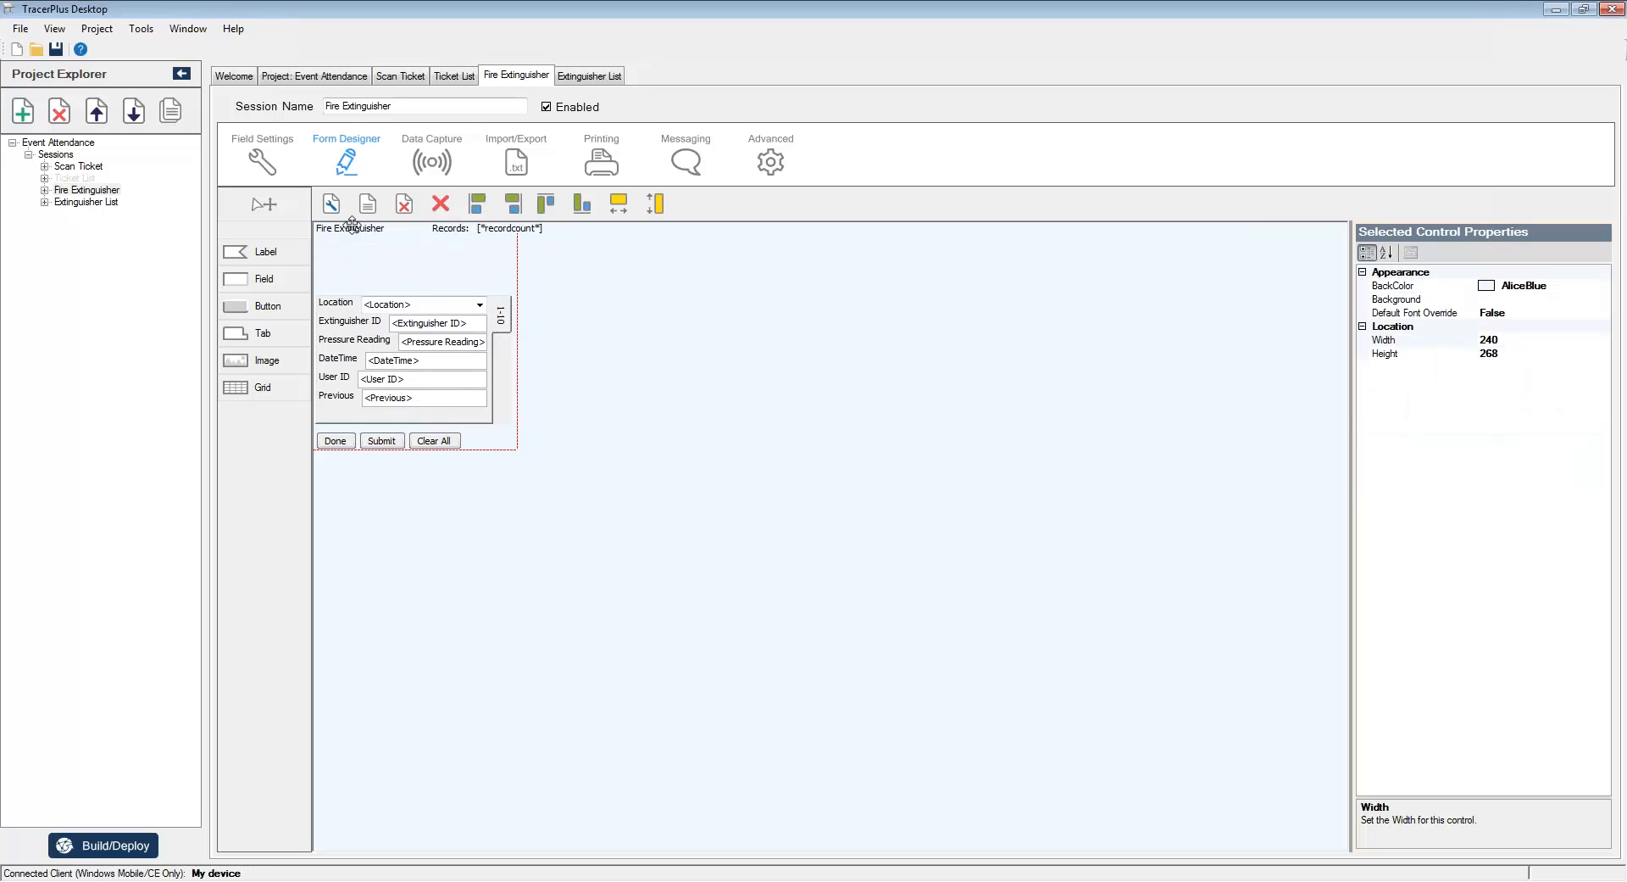
Step: Move the Fire Extinguisher title label above the tab panel, enlarge it to about 161 by 35, and set its text color to DarkRed
left_click_drag(351, 229, 450, 272)
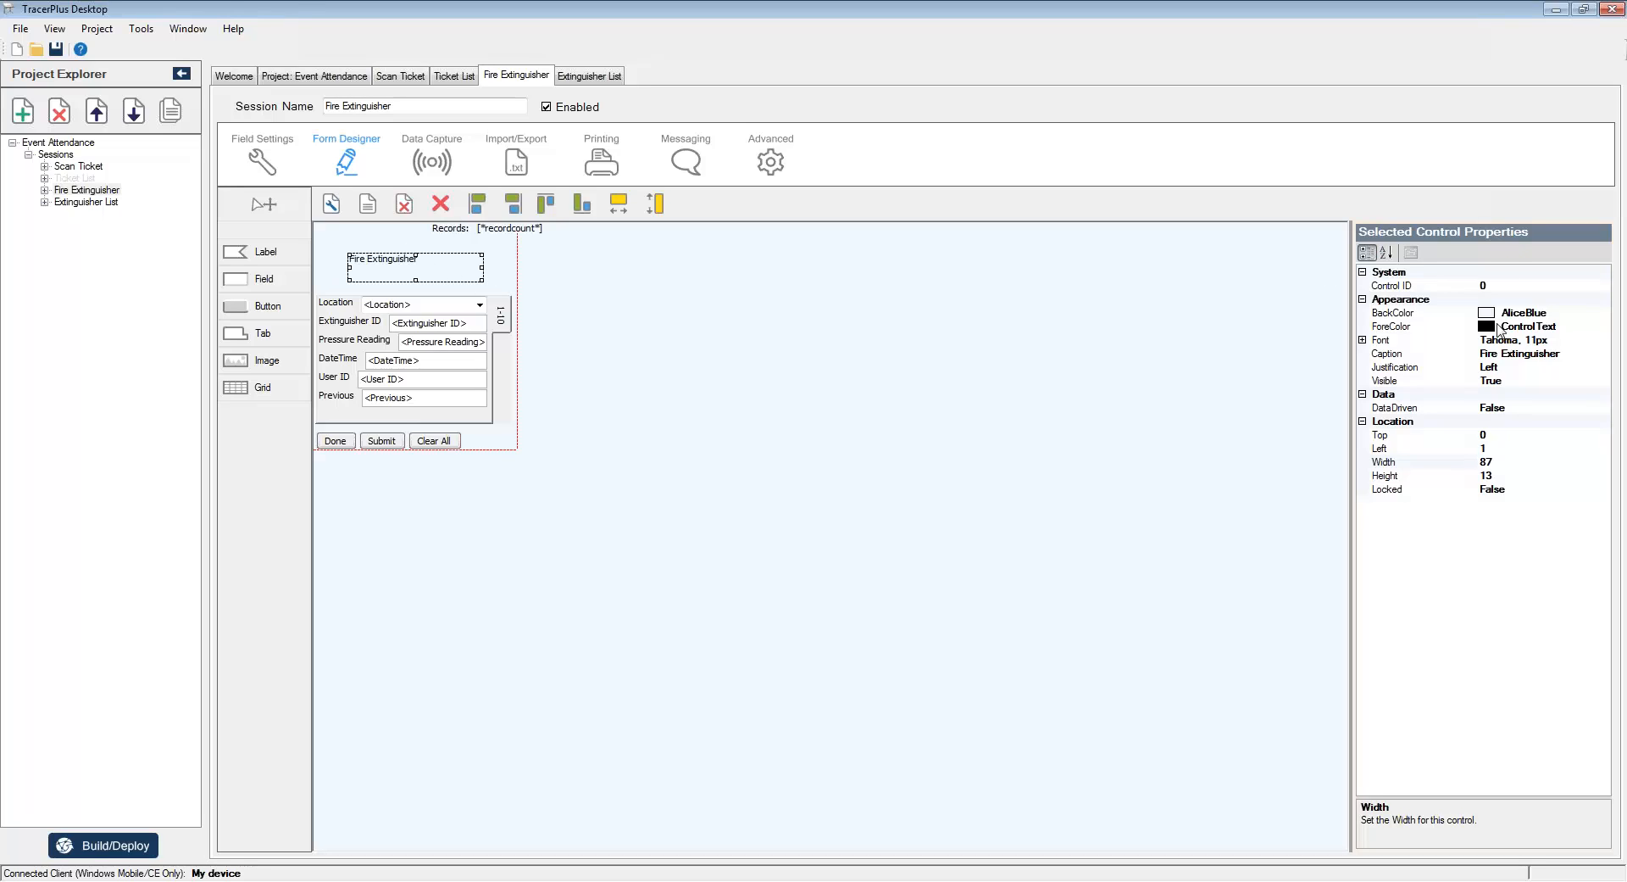
left_click(1564, 328)
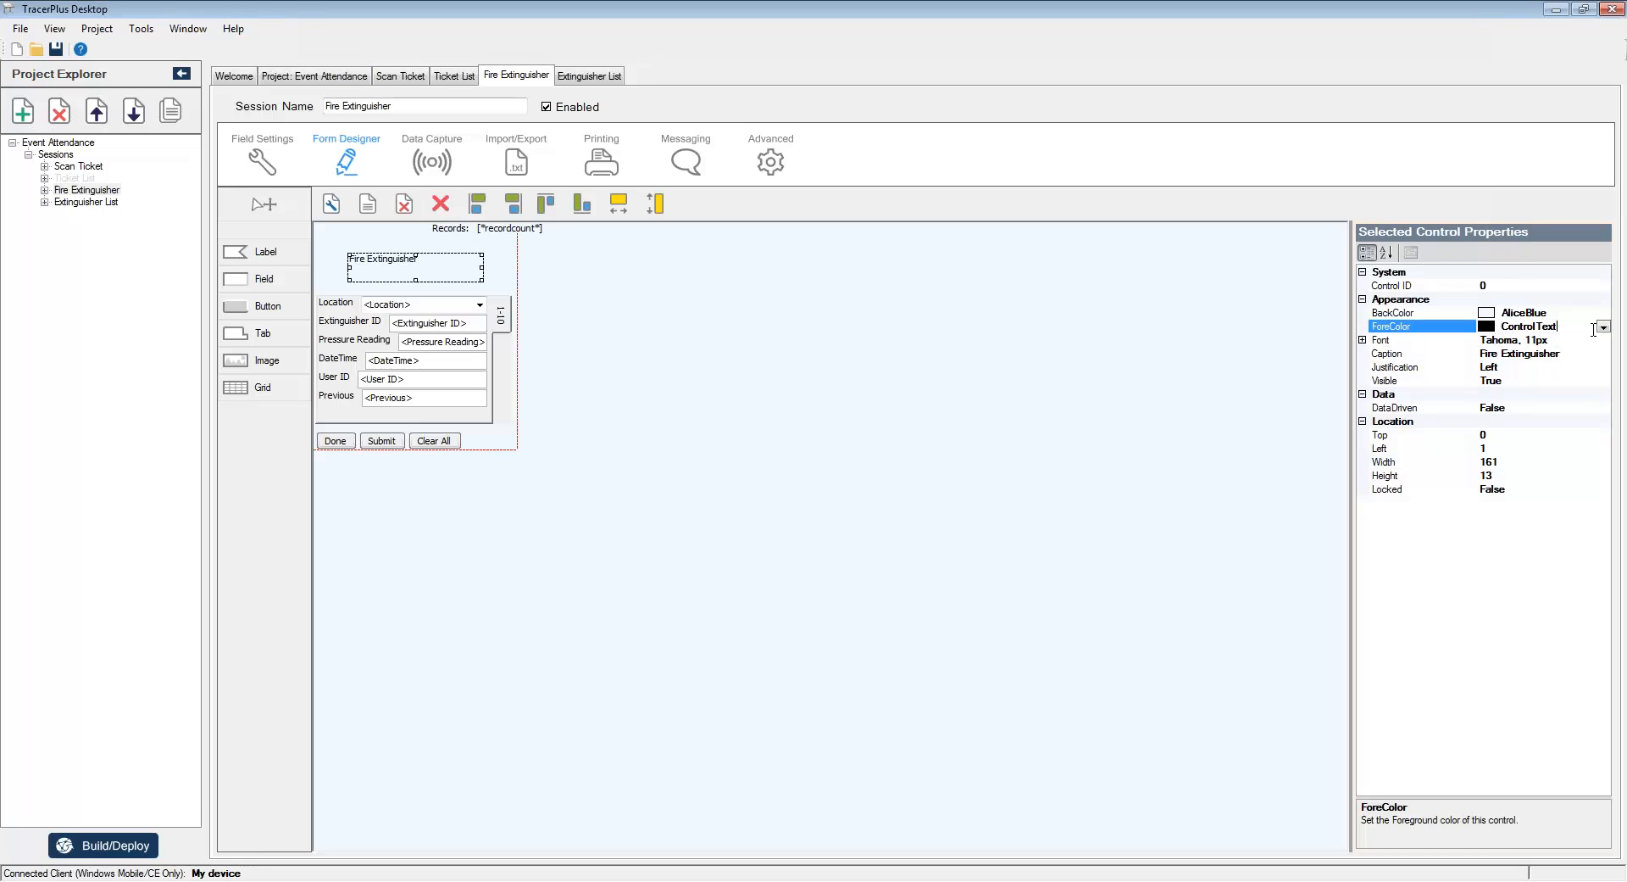
left_click(1603, 328)
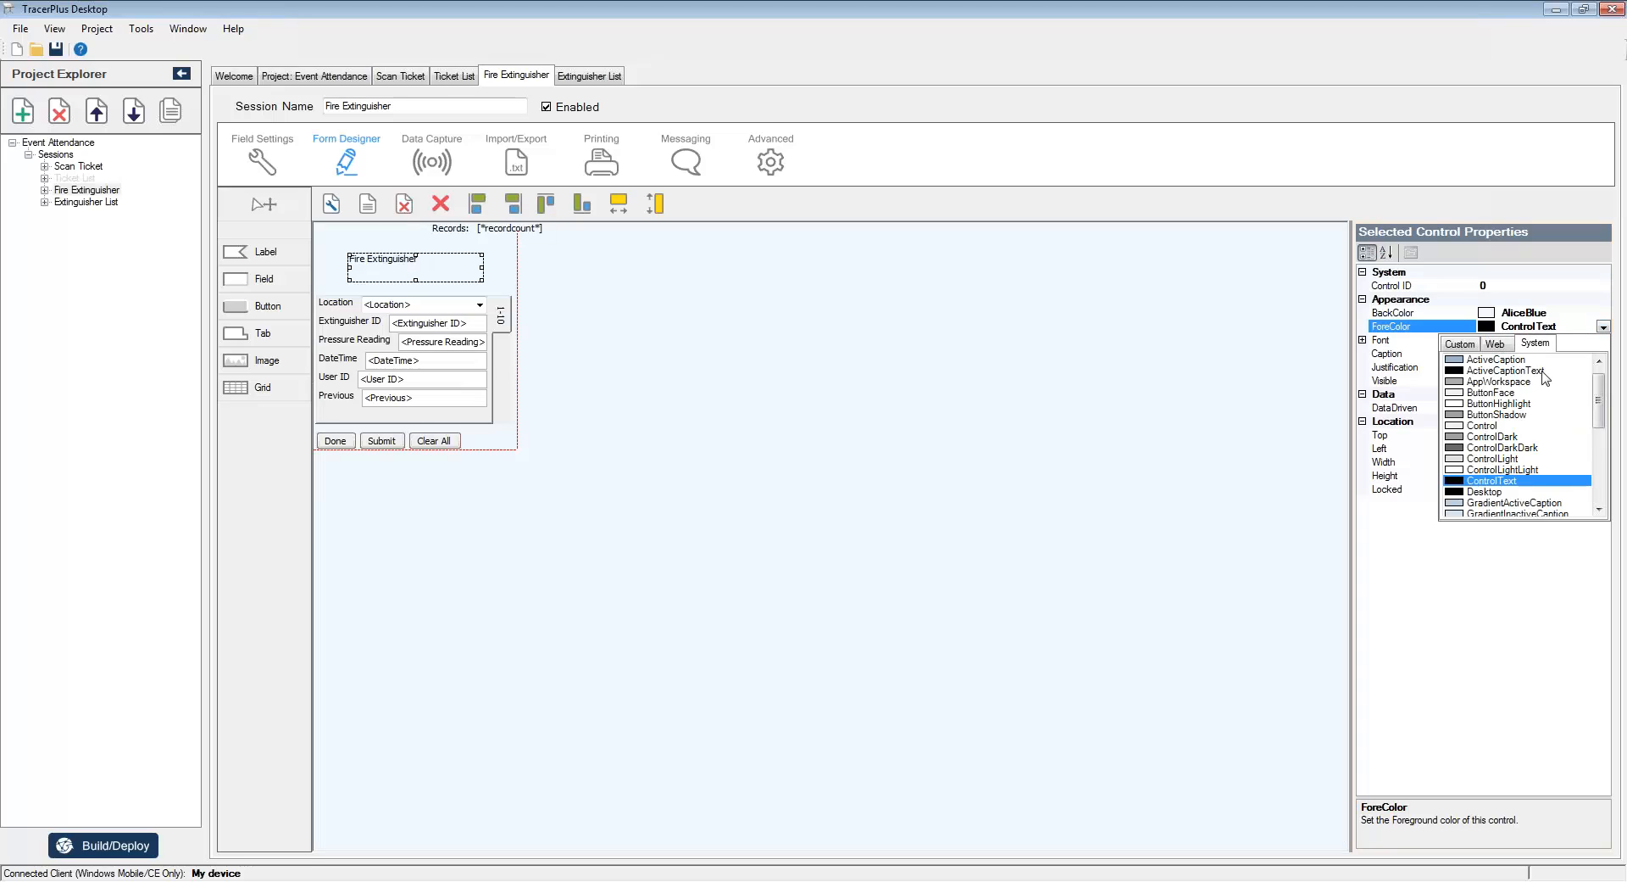
left_click(1497, 344)
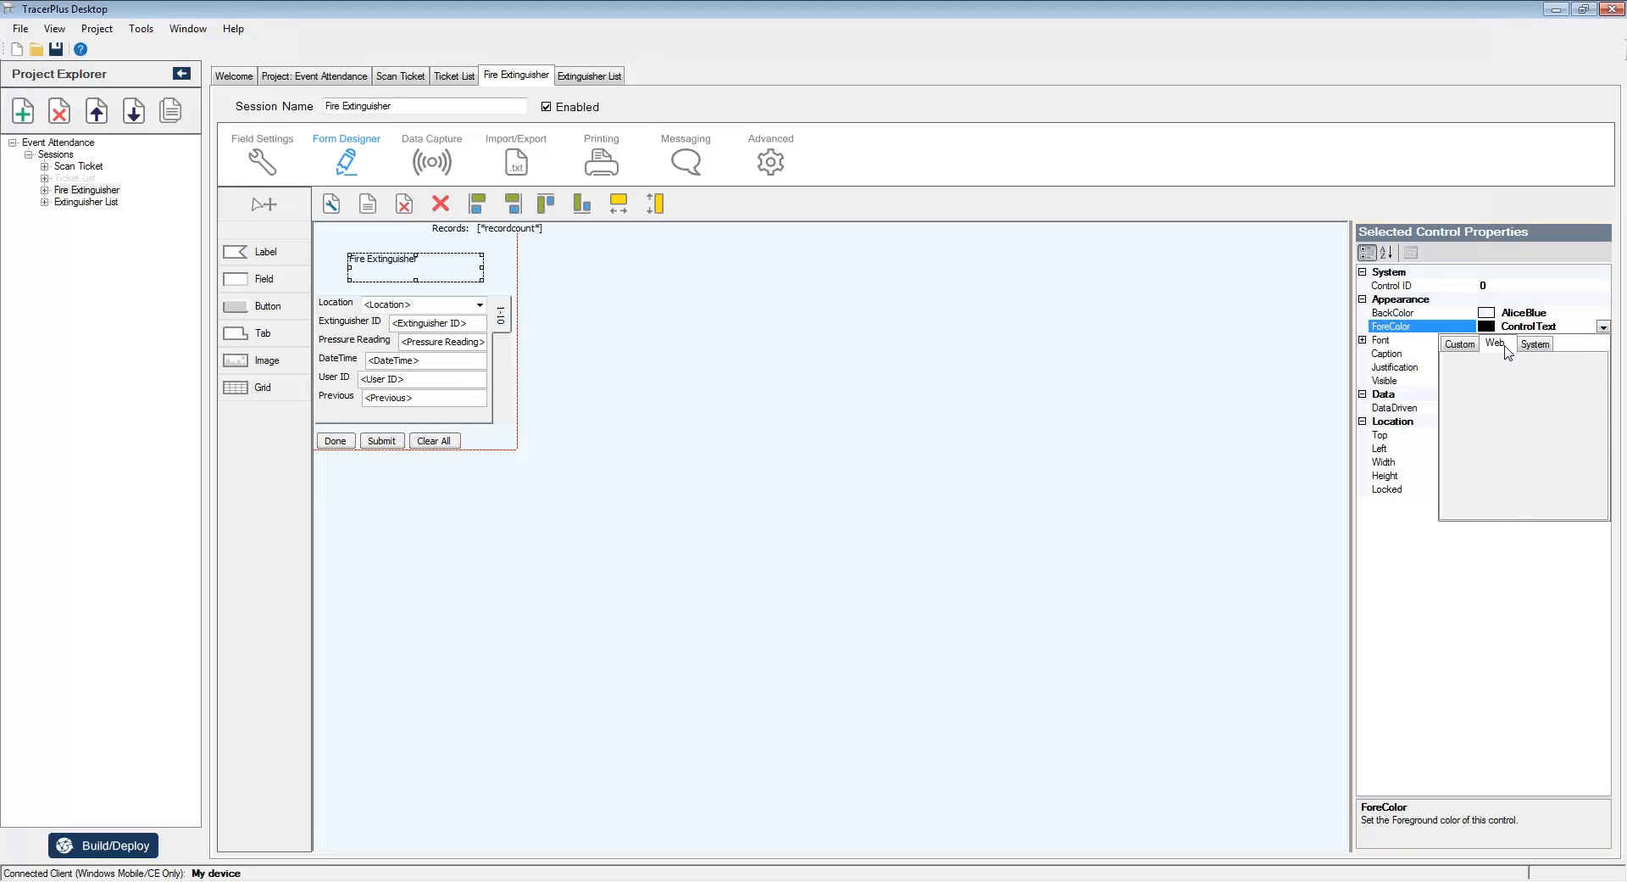
left_click(1485, 481)
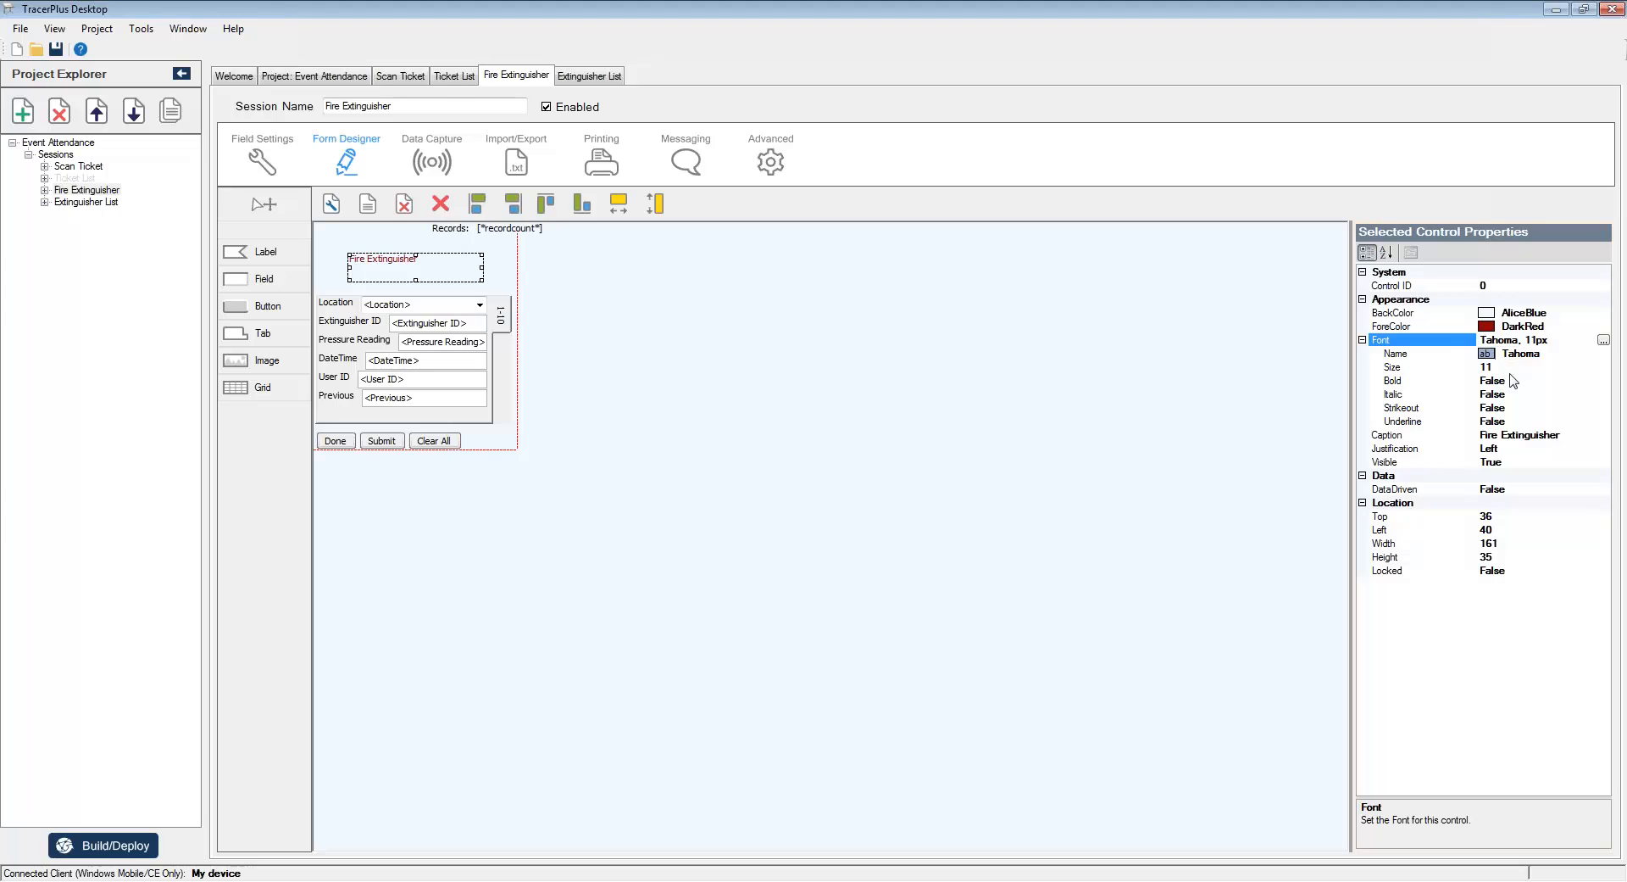
Step: Set the Fire Extinguisher title's font size to 24 and adjust the layout so the whole title fits above the tab panel
left_click(1454, 368)
type("24")
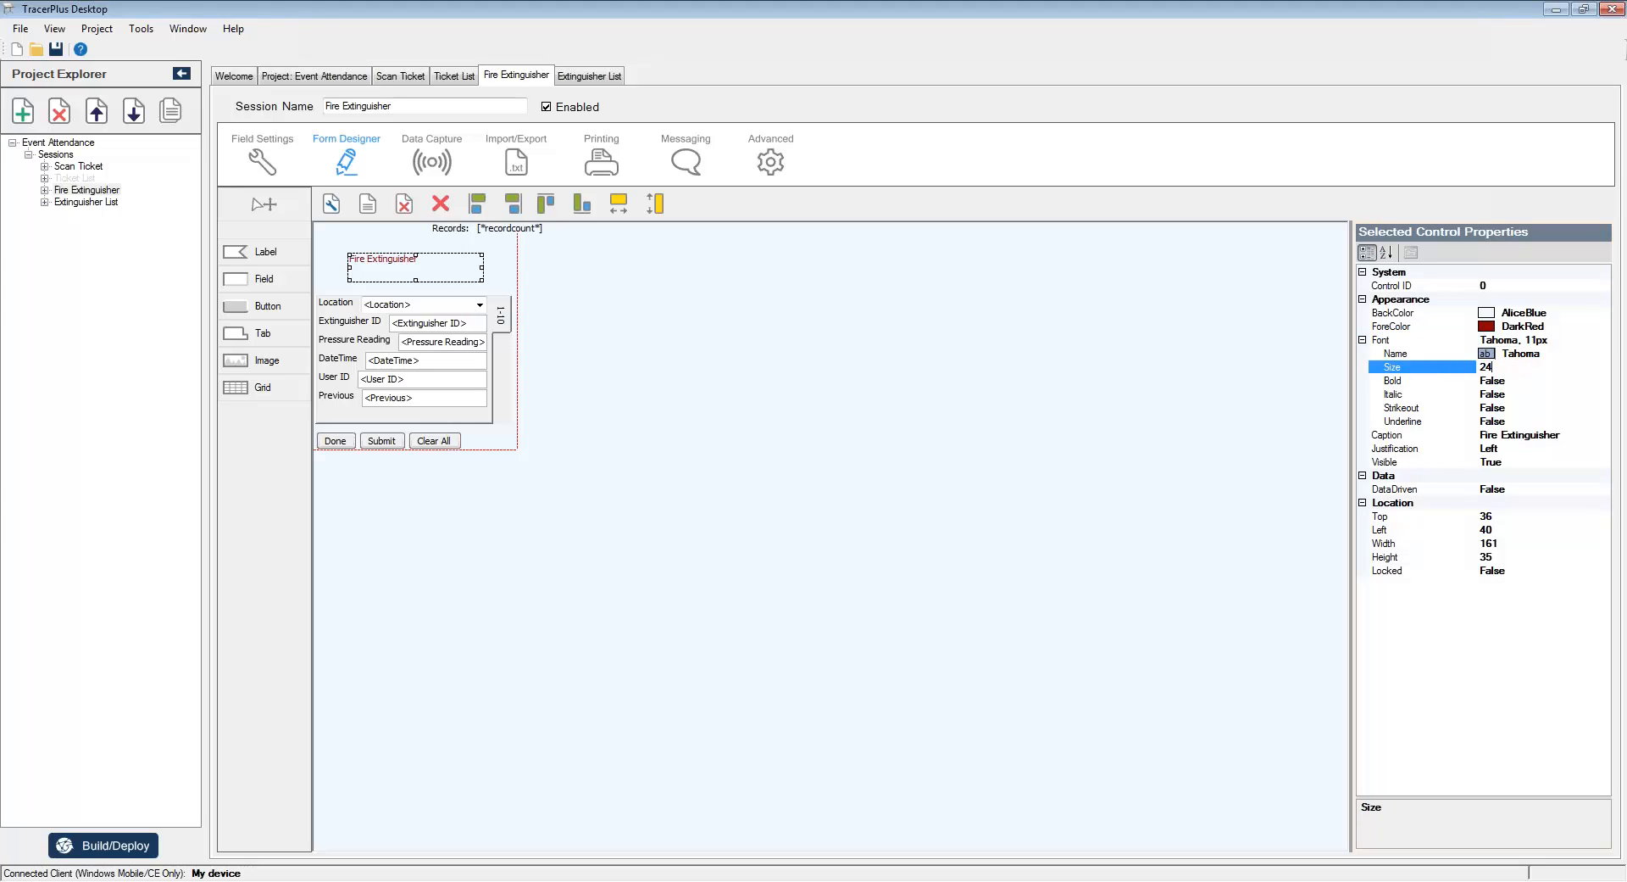
key("Return")
left_click_drag(482, 268, 504, 304)
left_click(822, 363)
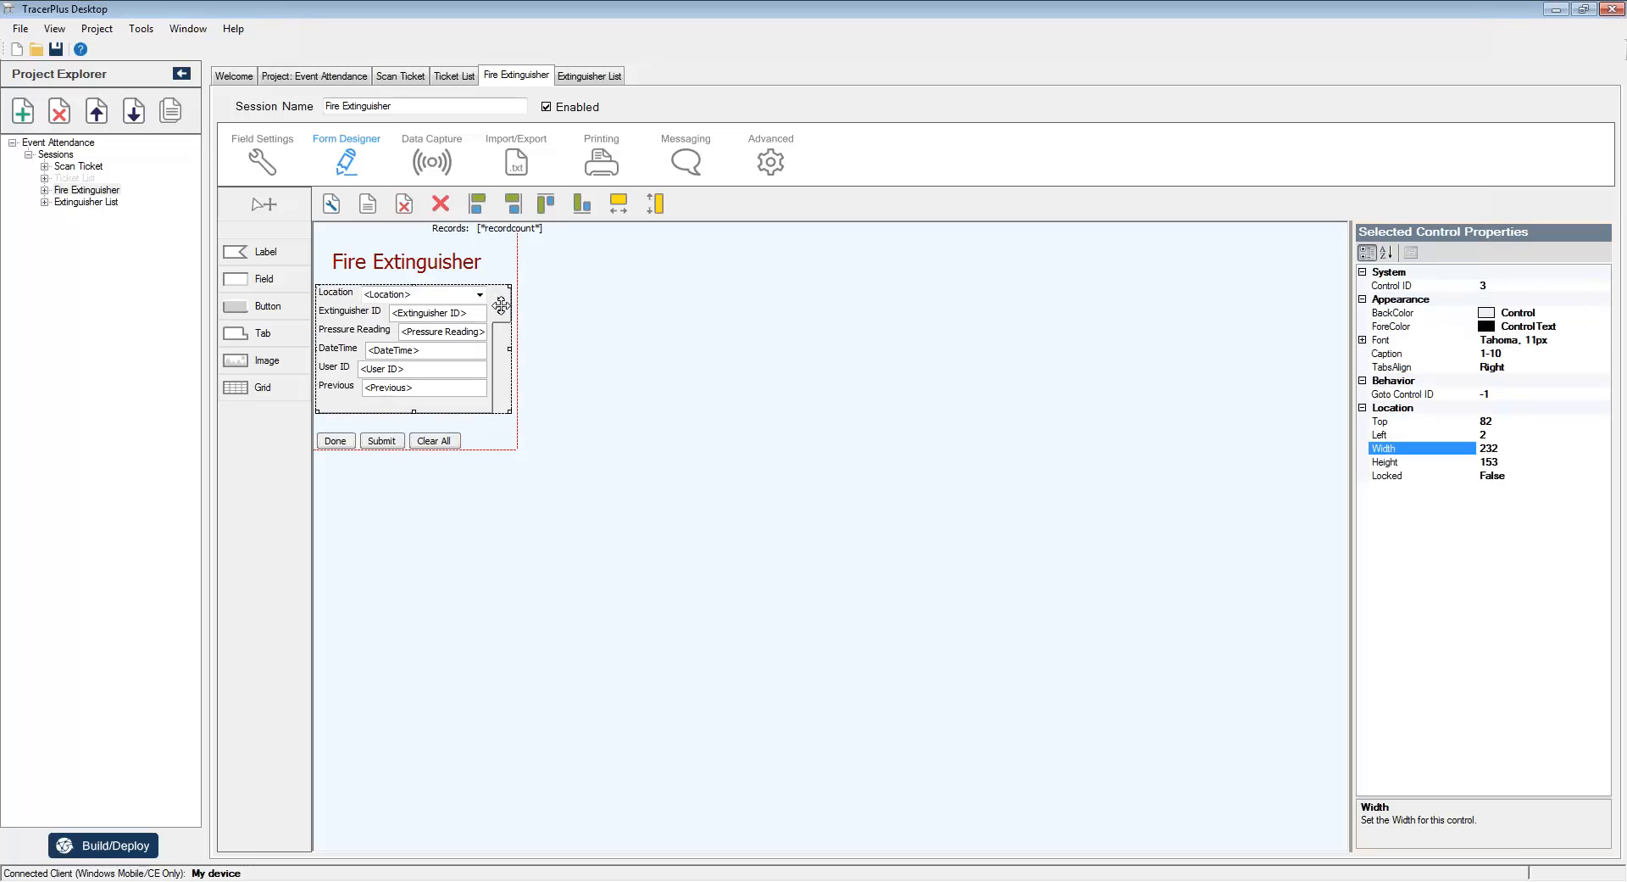
Step: Align the left edges of all six field boxes with the Pressure Reading box and make them the same width
left_click(440, 328)
left_click(440, 313, "ctrl")
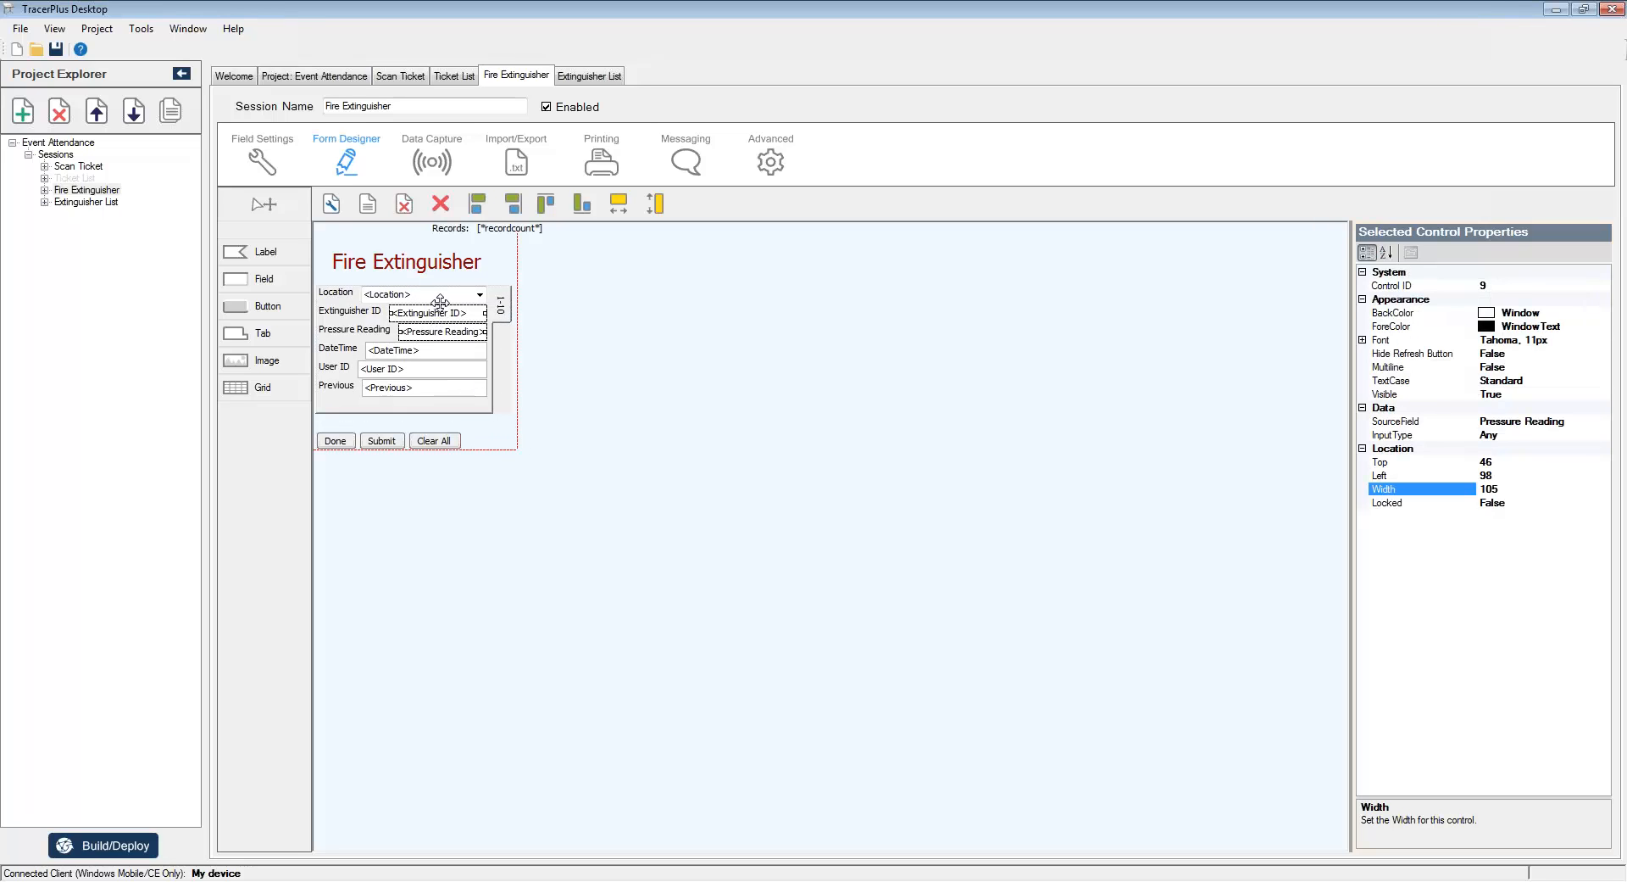
left_click(440, 294, "ctrl")
left_click(440, 349, "ctrl")
left_click(434, 368, "ctrl")
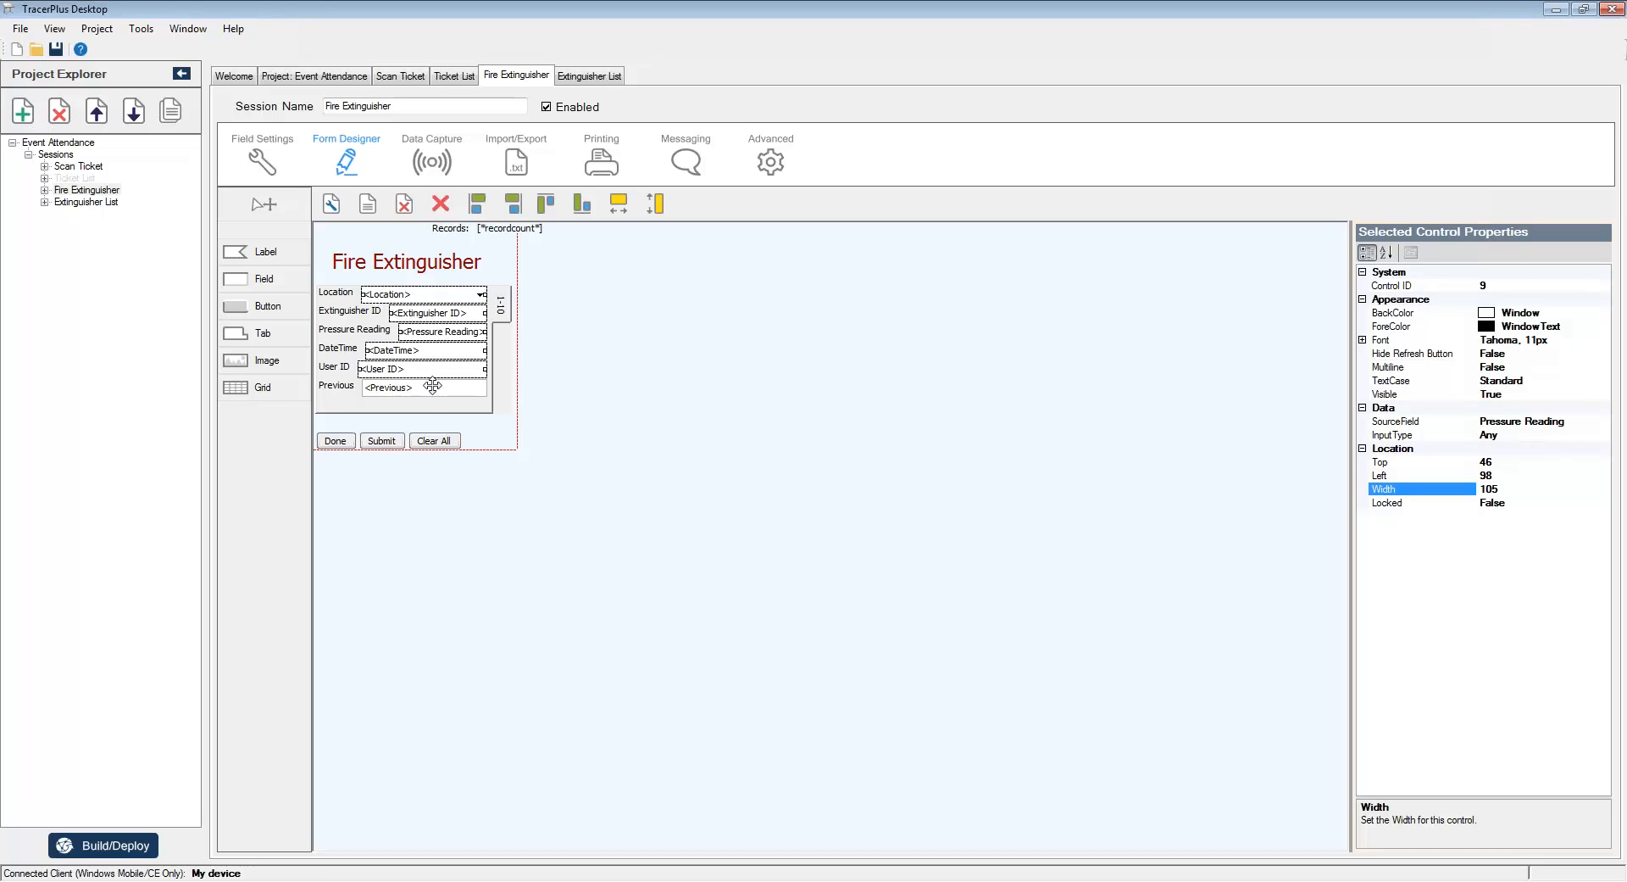
left_click(432, 387, "ctrl")
left_click(488, 209)
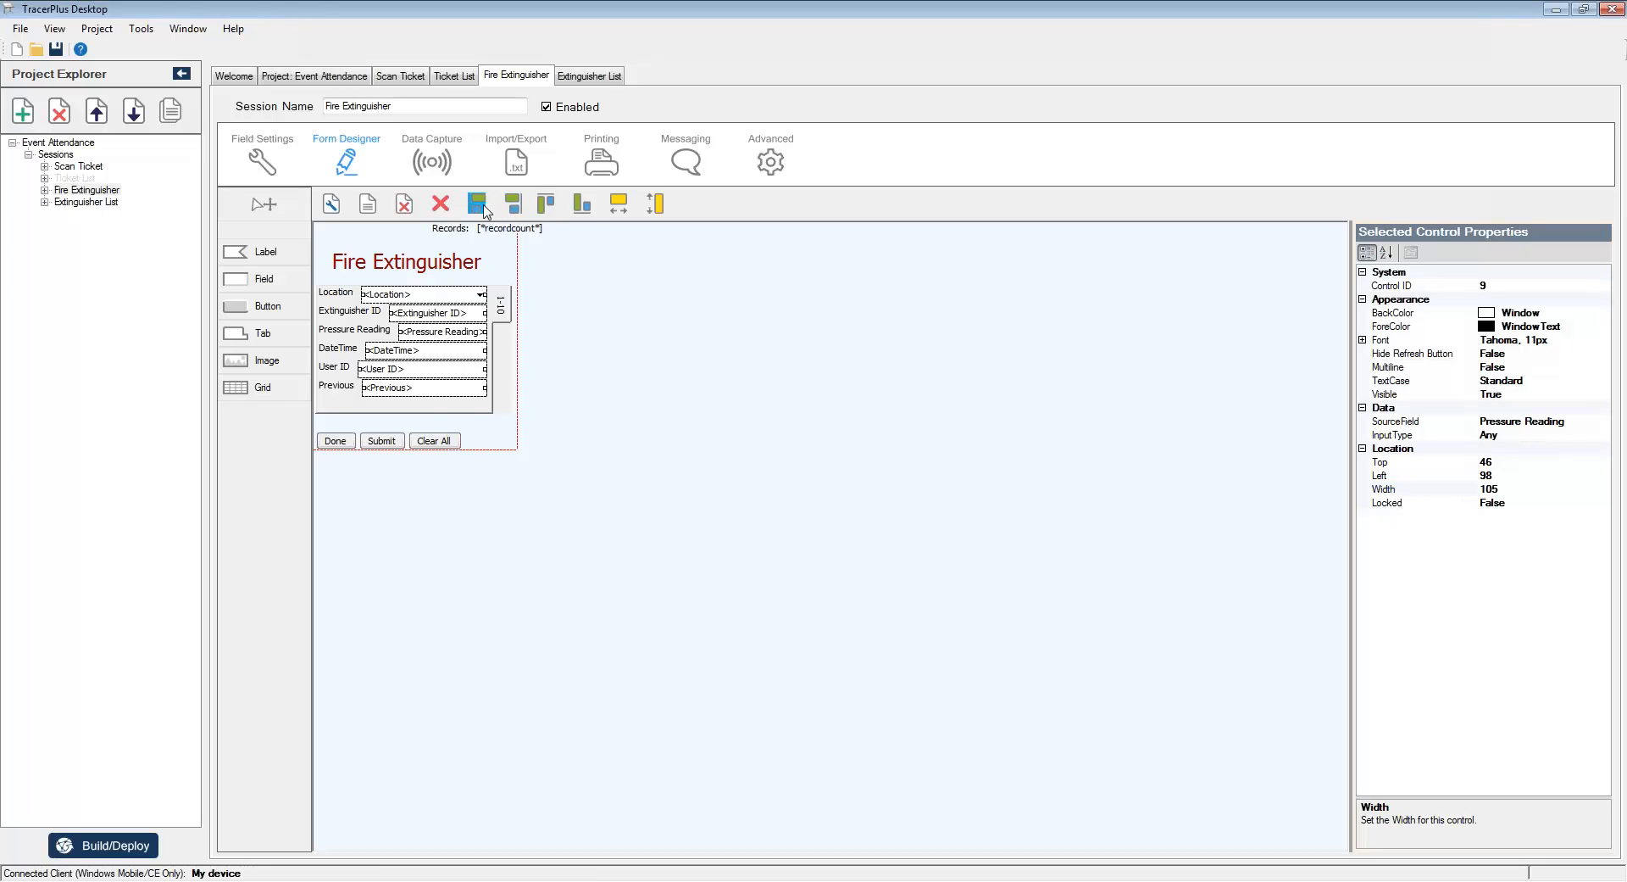
left_click(626, 208)
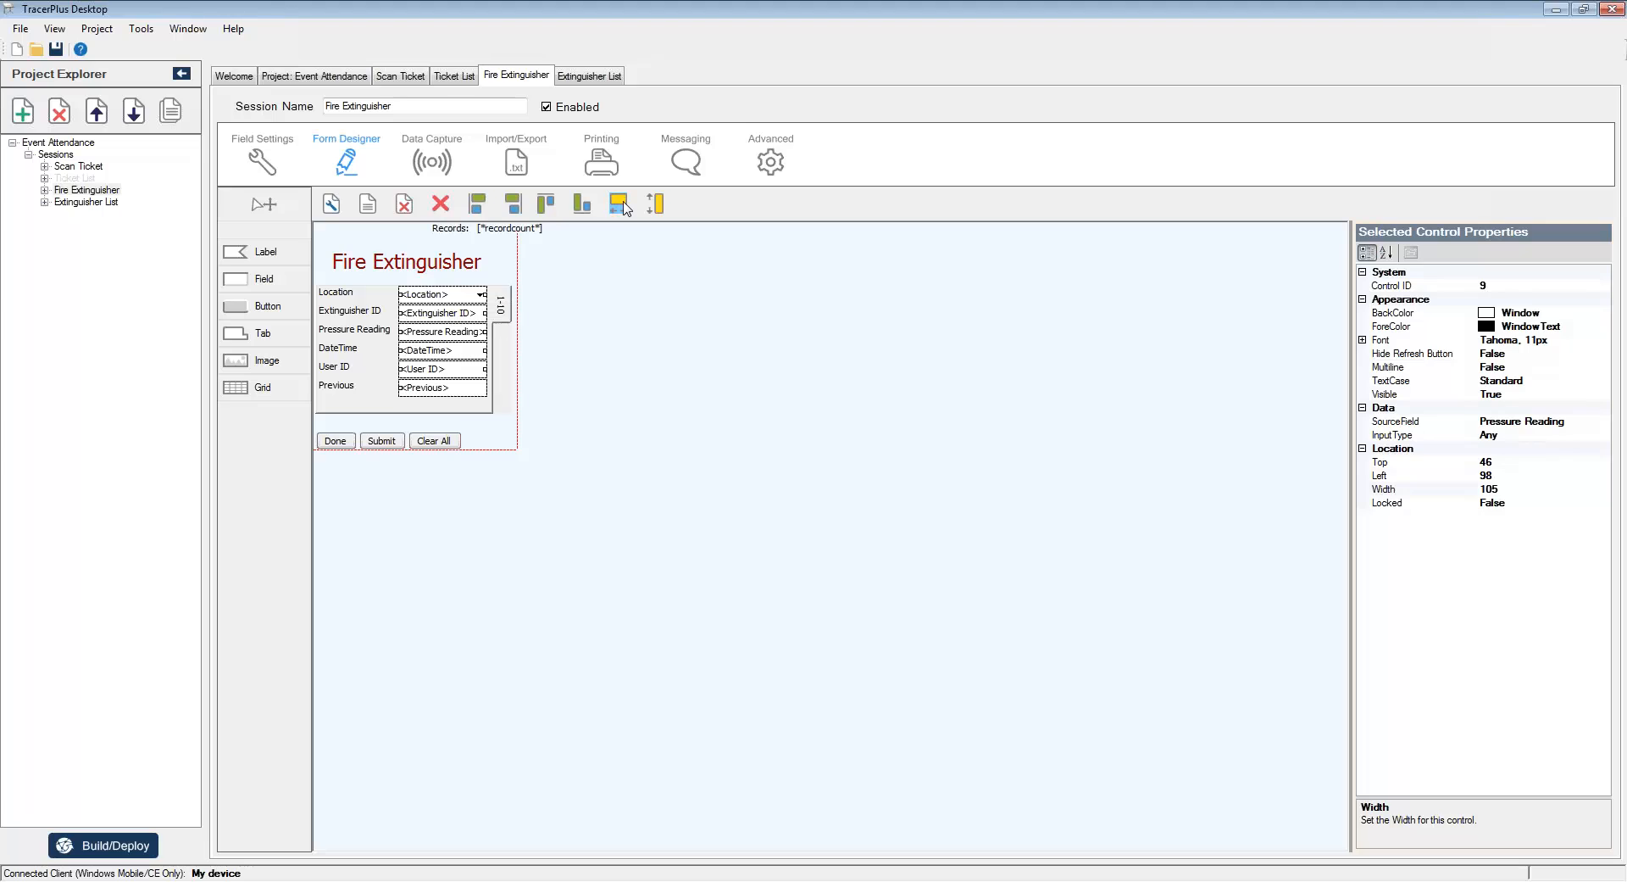
left_click(644, 501)
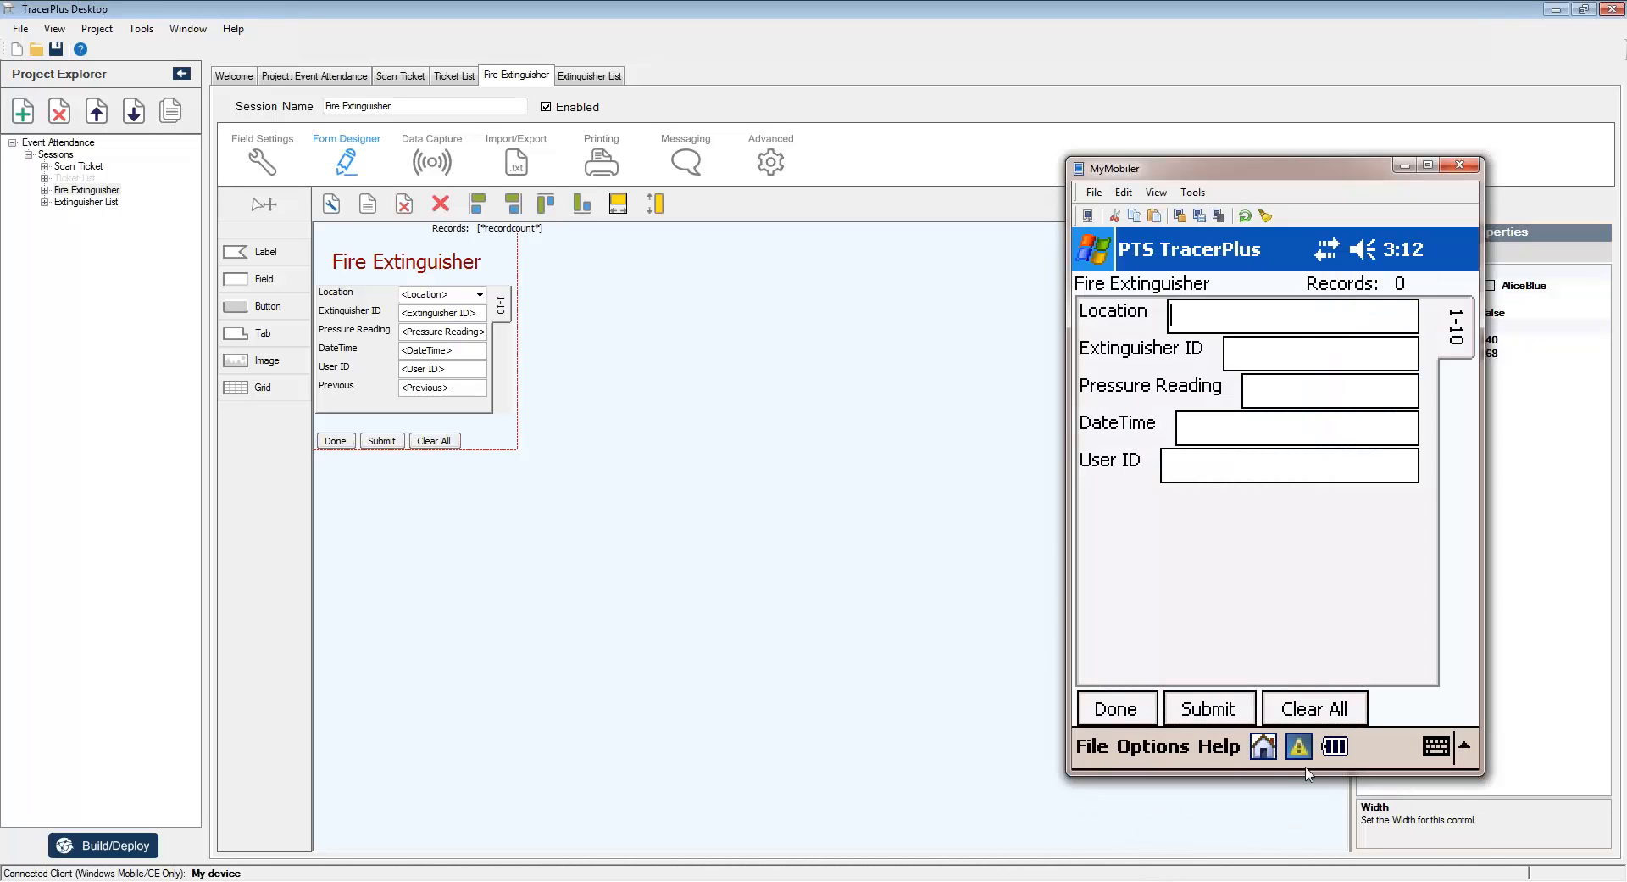
Step: Return the device client to its home screen and deploy the project to the connected Windows Mobile device
left_click(1263, 746)
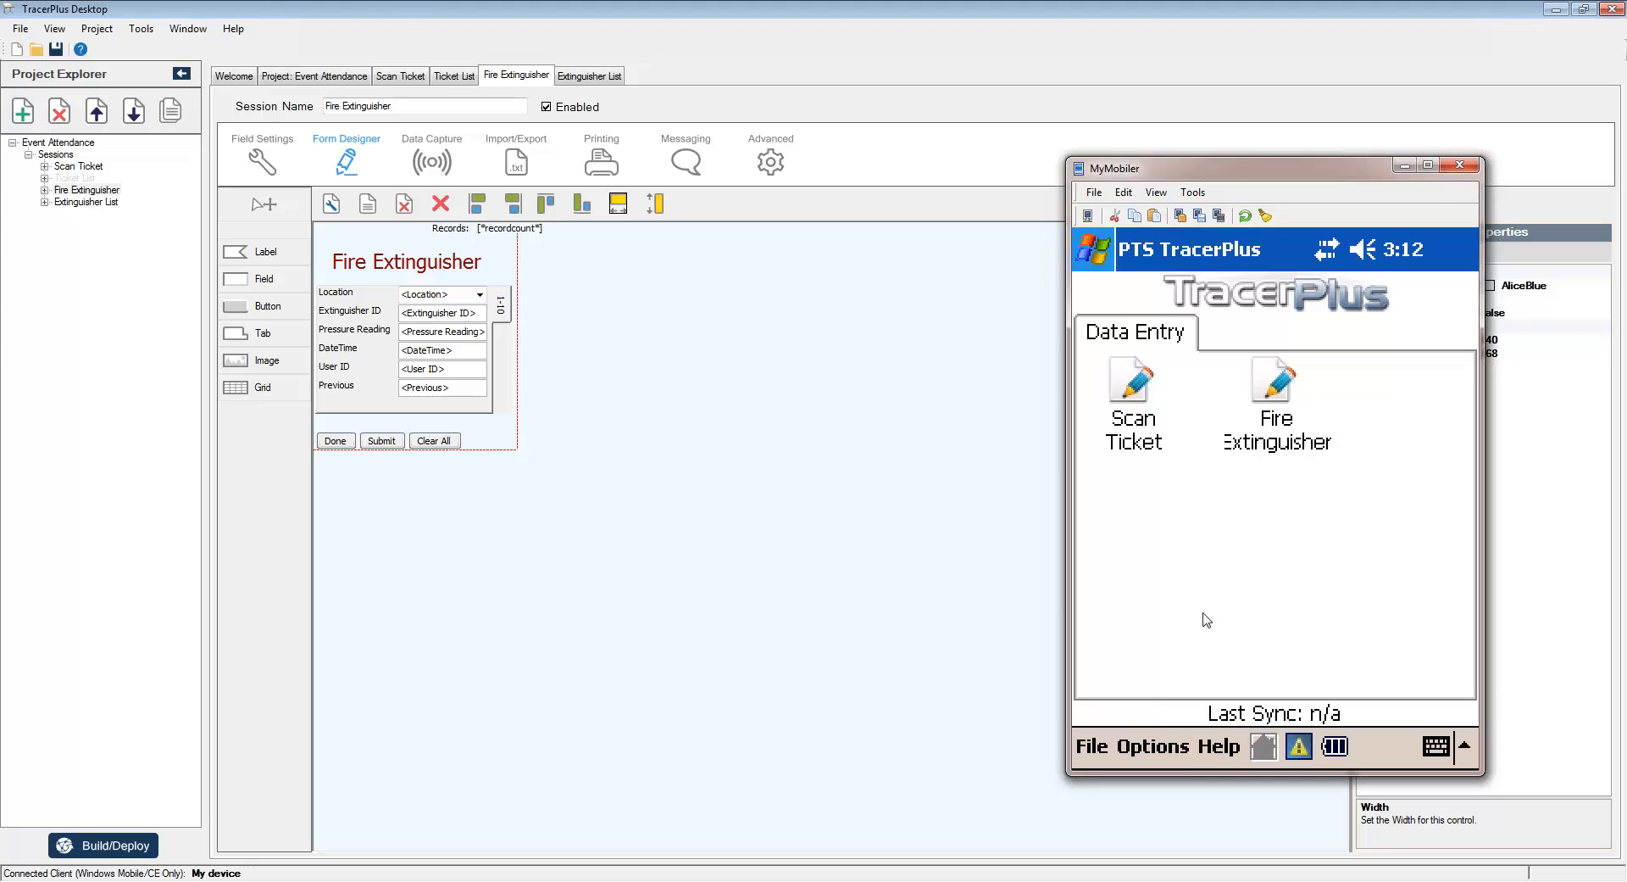
left_click(381, 8)
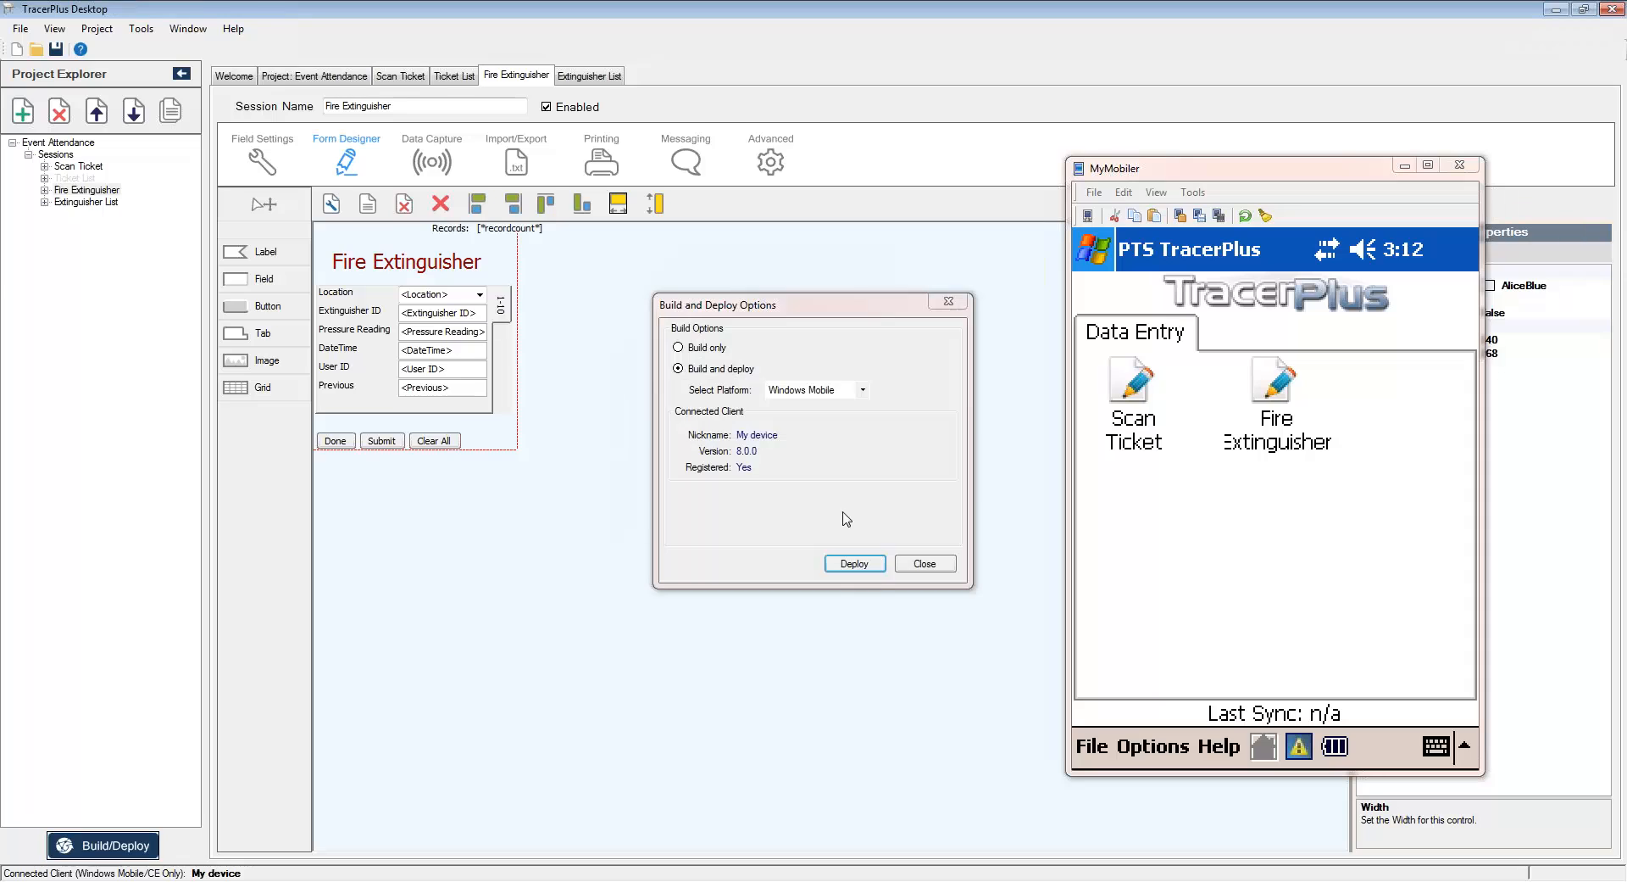
left_click(858, 563)
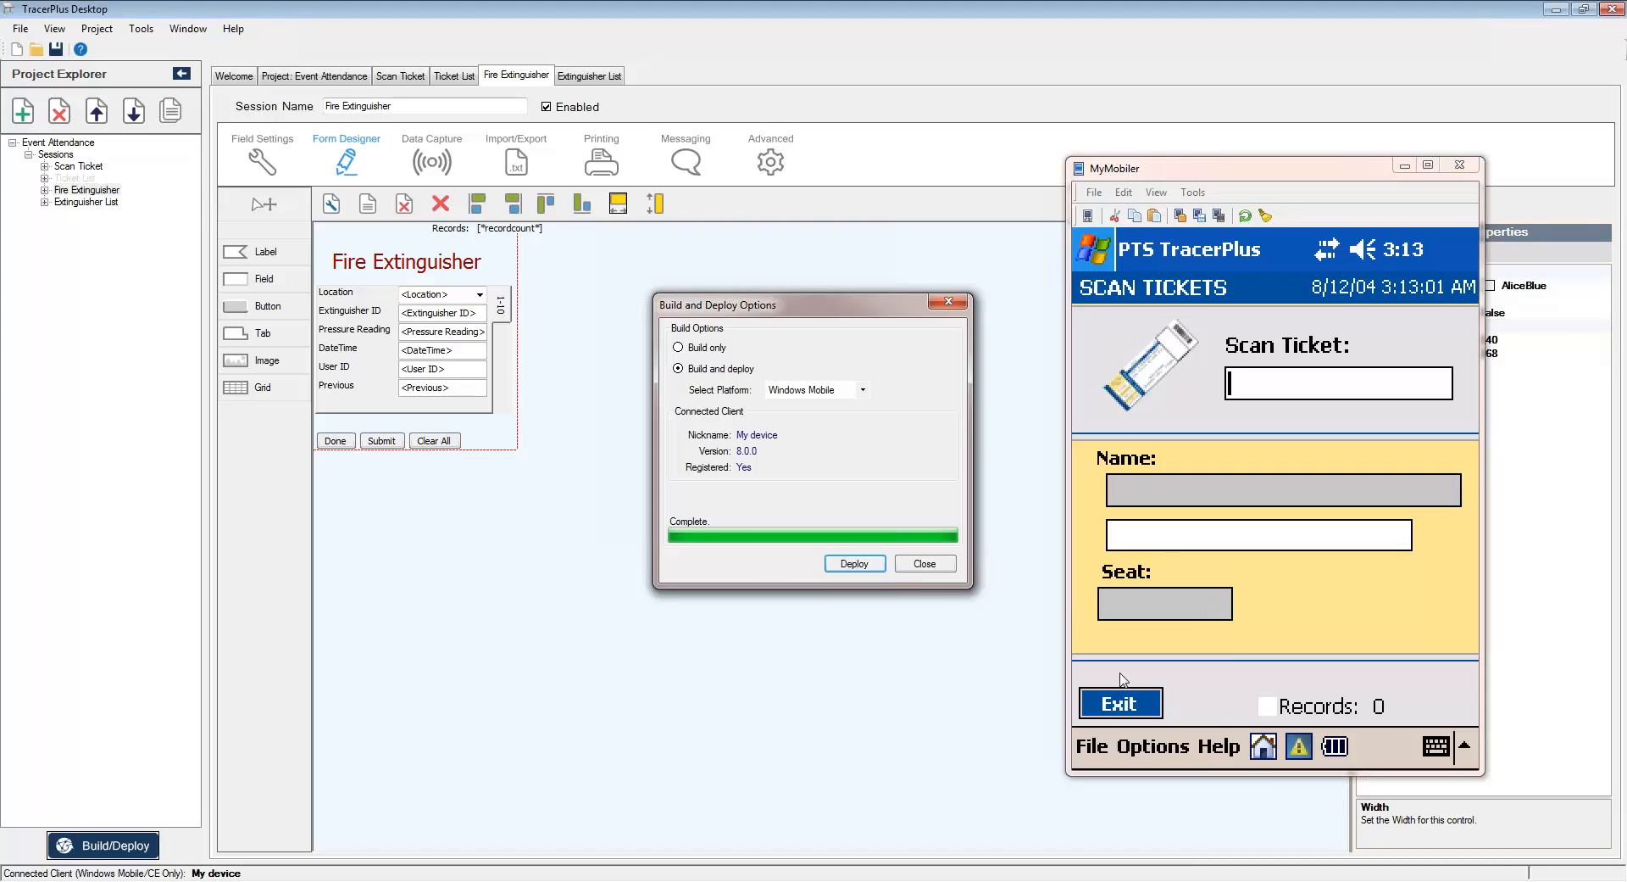
Step: In the device's Extinguisher List session, submit extinguisher 1000 with previous reading 12.4 and extinguisher 2000 with previous reading 9.8
left_click(1264, 746)
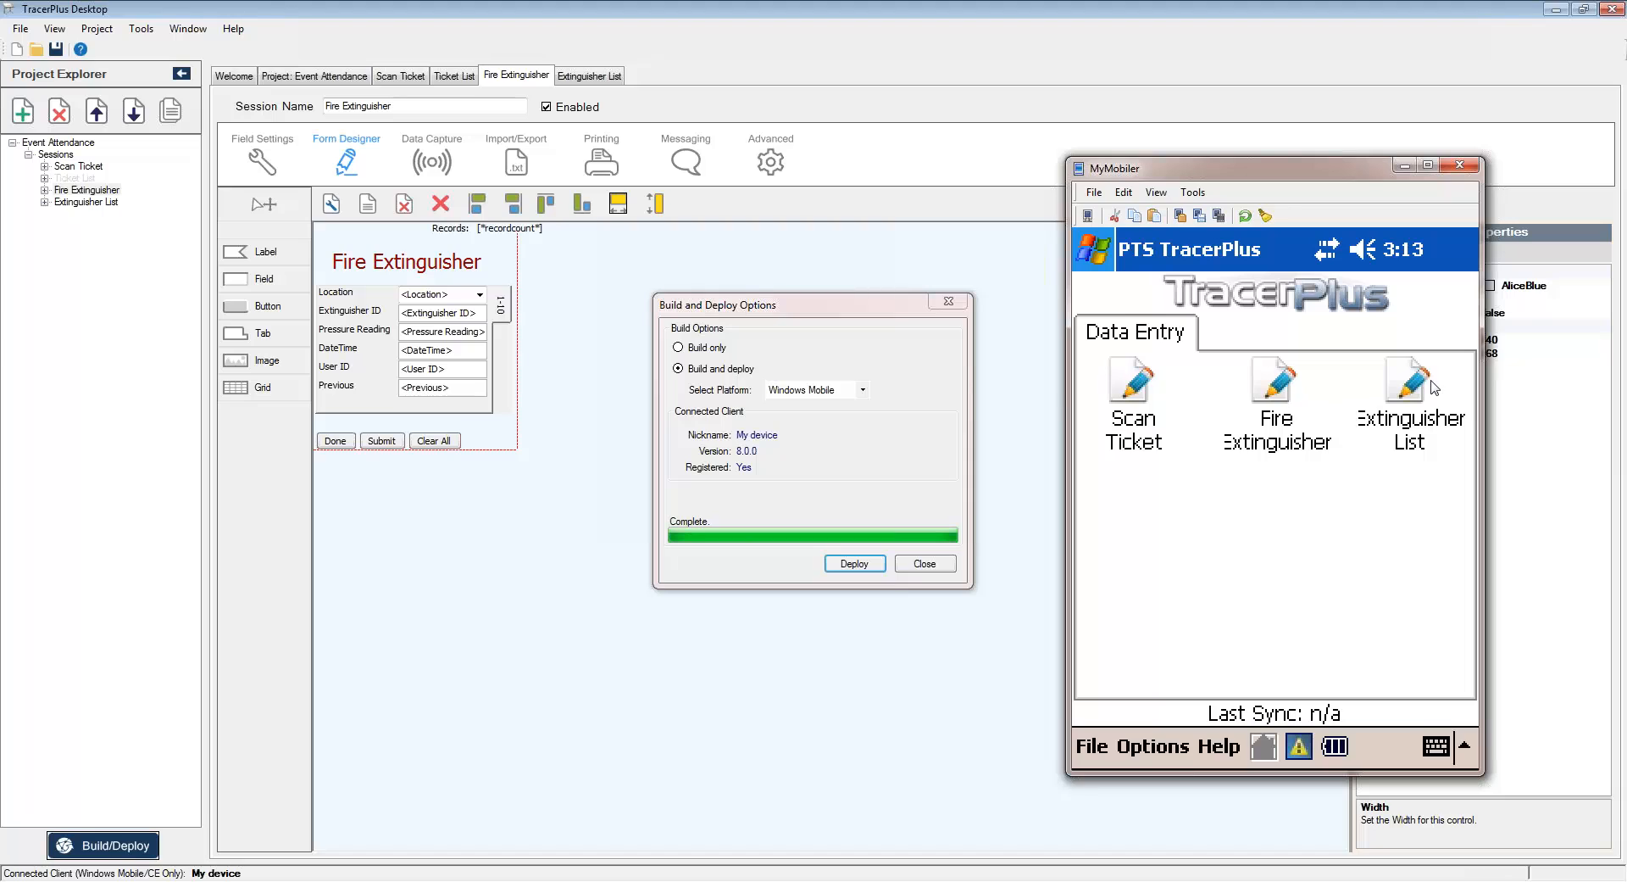
left_click(1403, 388)
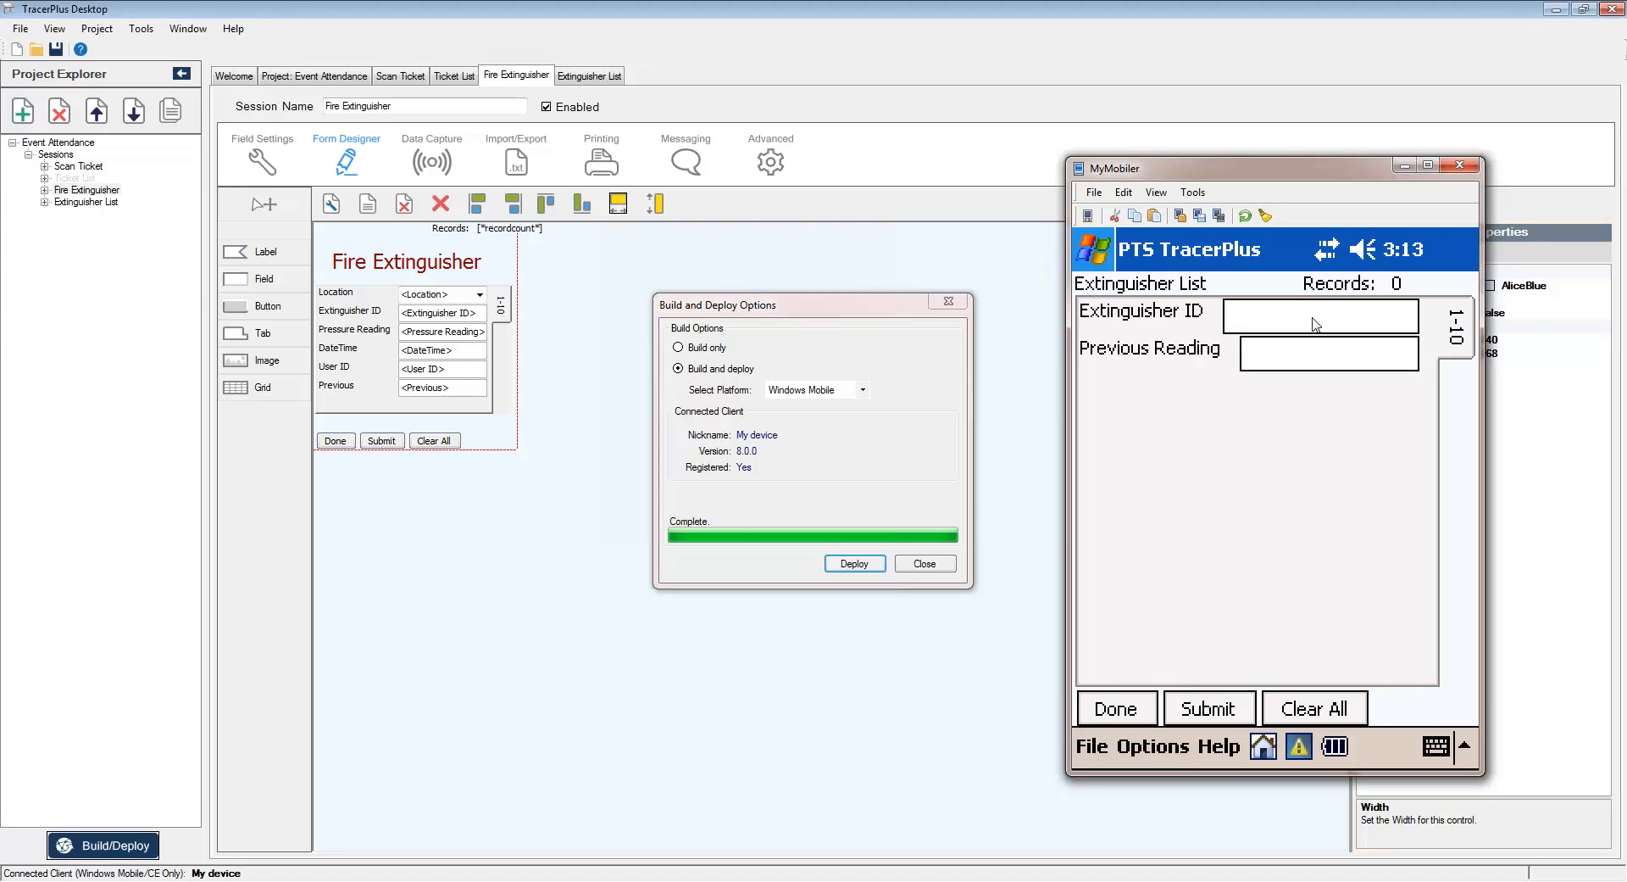
type("1000")
type("12.4")
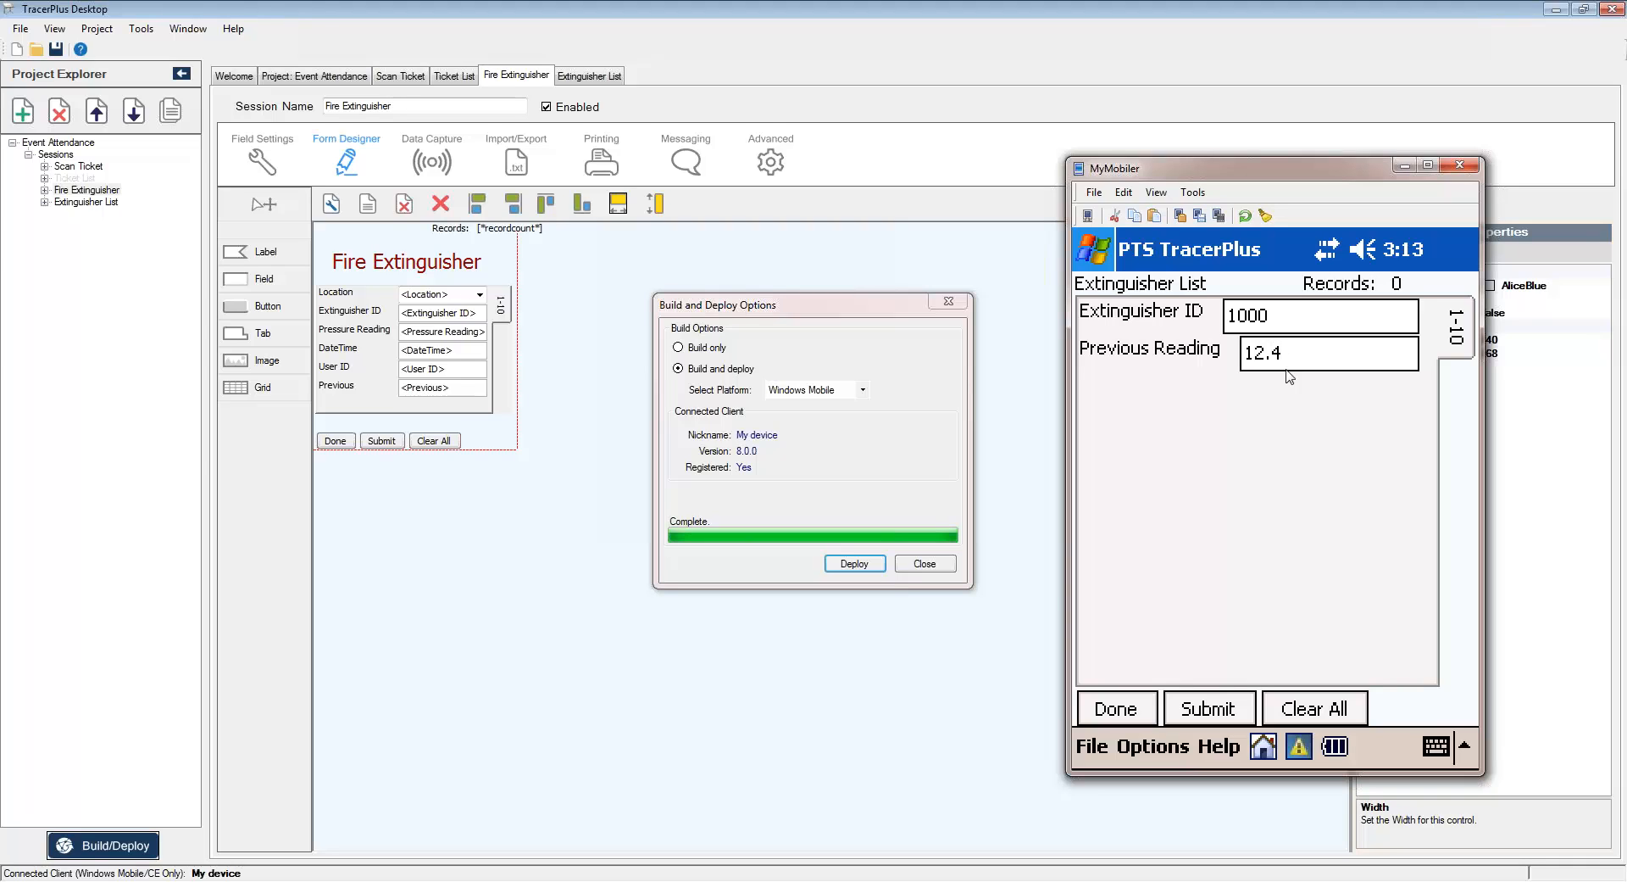
left_click(1214, 708)
type("2000")
type("9.8")
left_click(1226, 710)
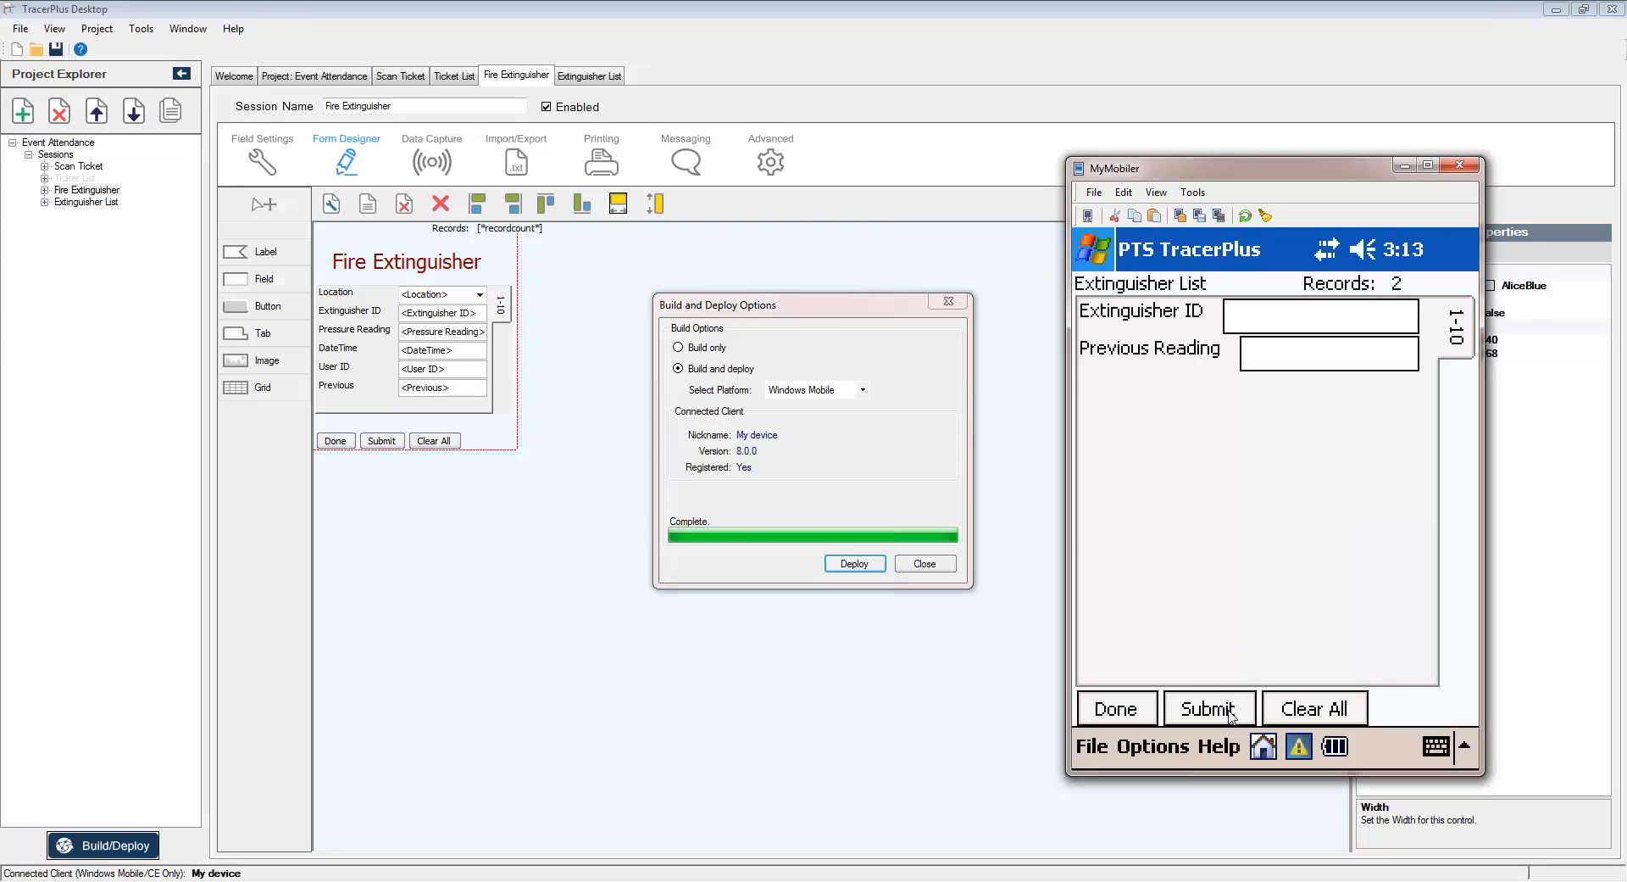
Step: In the device's Fire Extinguisher session, choose location Room 101 and enter extinguisher ID 1000 to look up its previous reading
left_click(1263, 747)
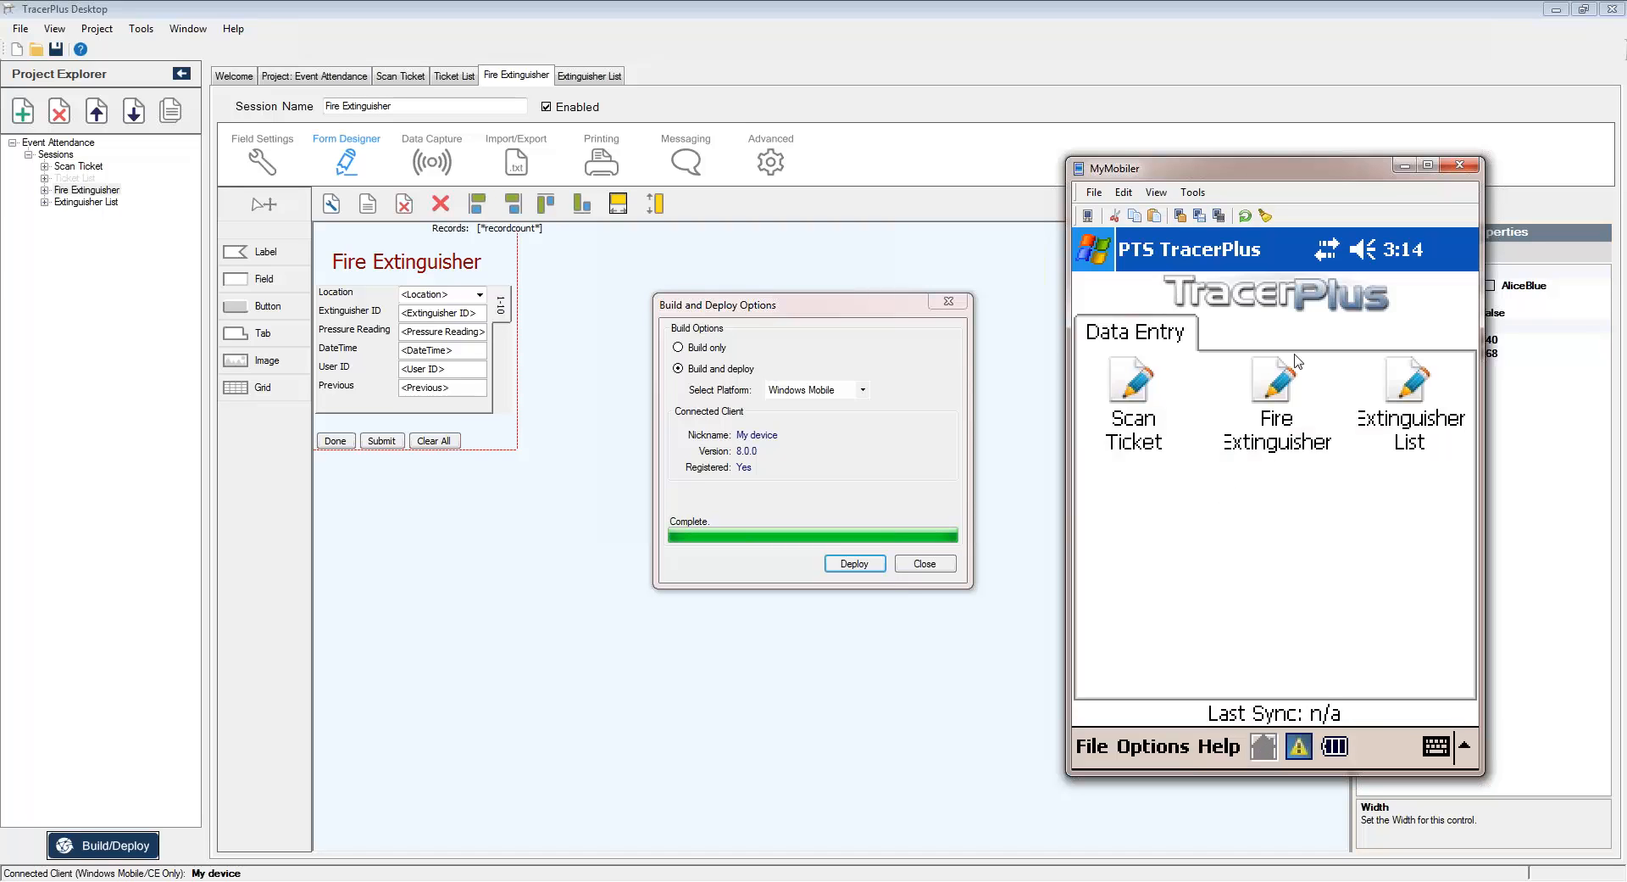
left_click(1278, 400)
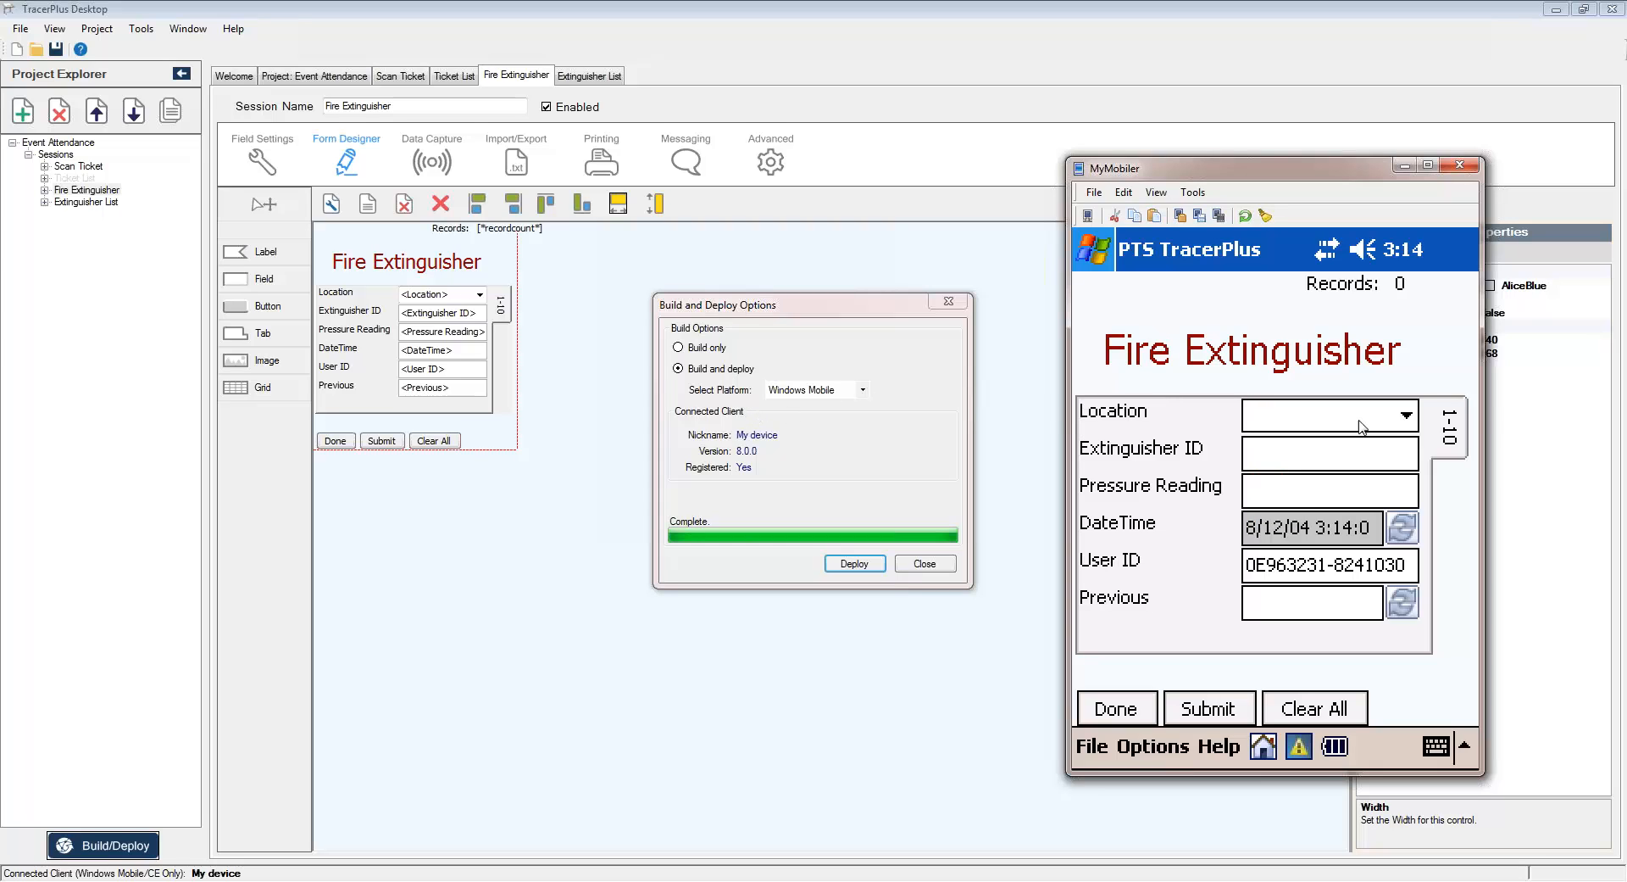
left_click(1407, 417)
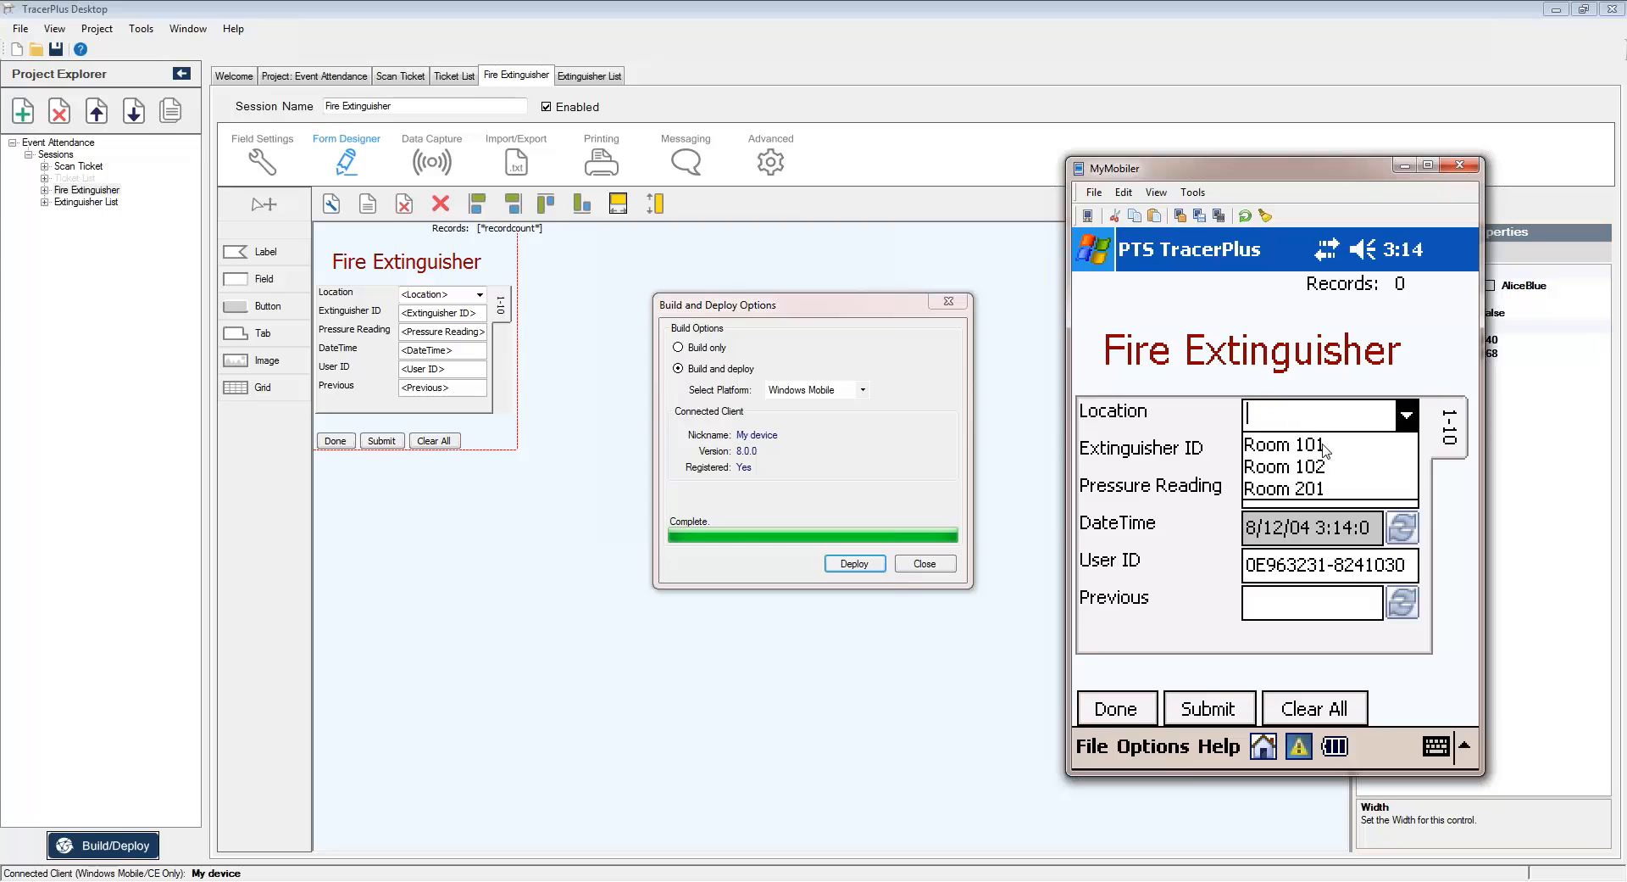
left_click(1168, 424)
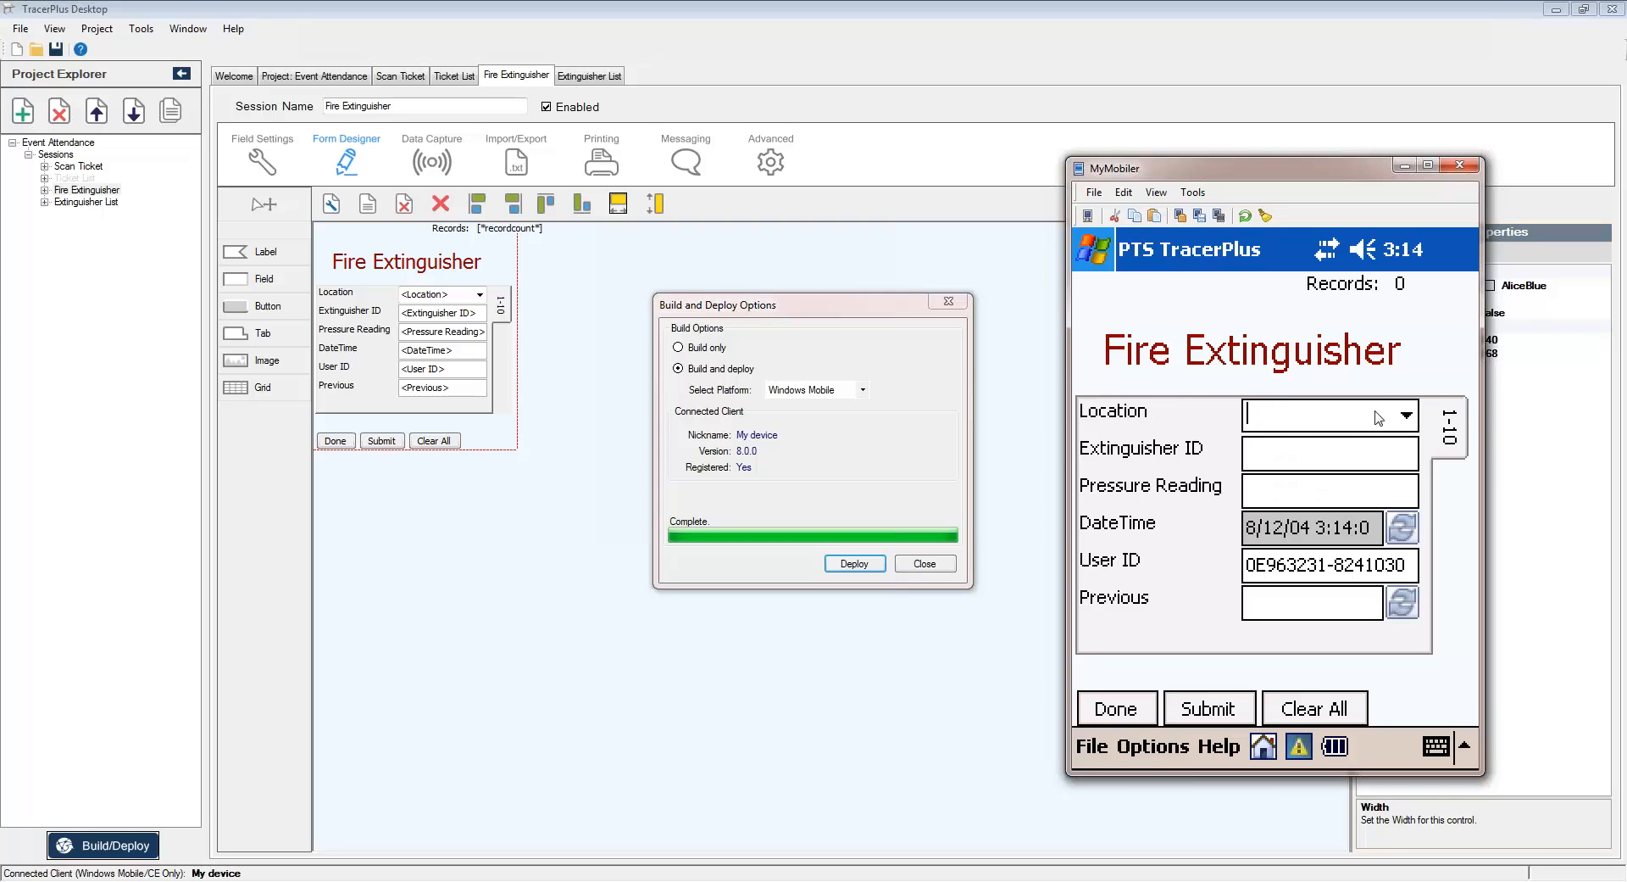
left_click(1407, 415)
left_click(1303, 453)
type("1000")
key("Tab")
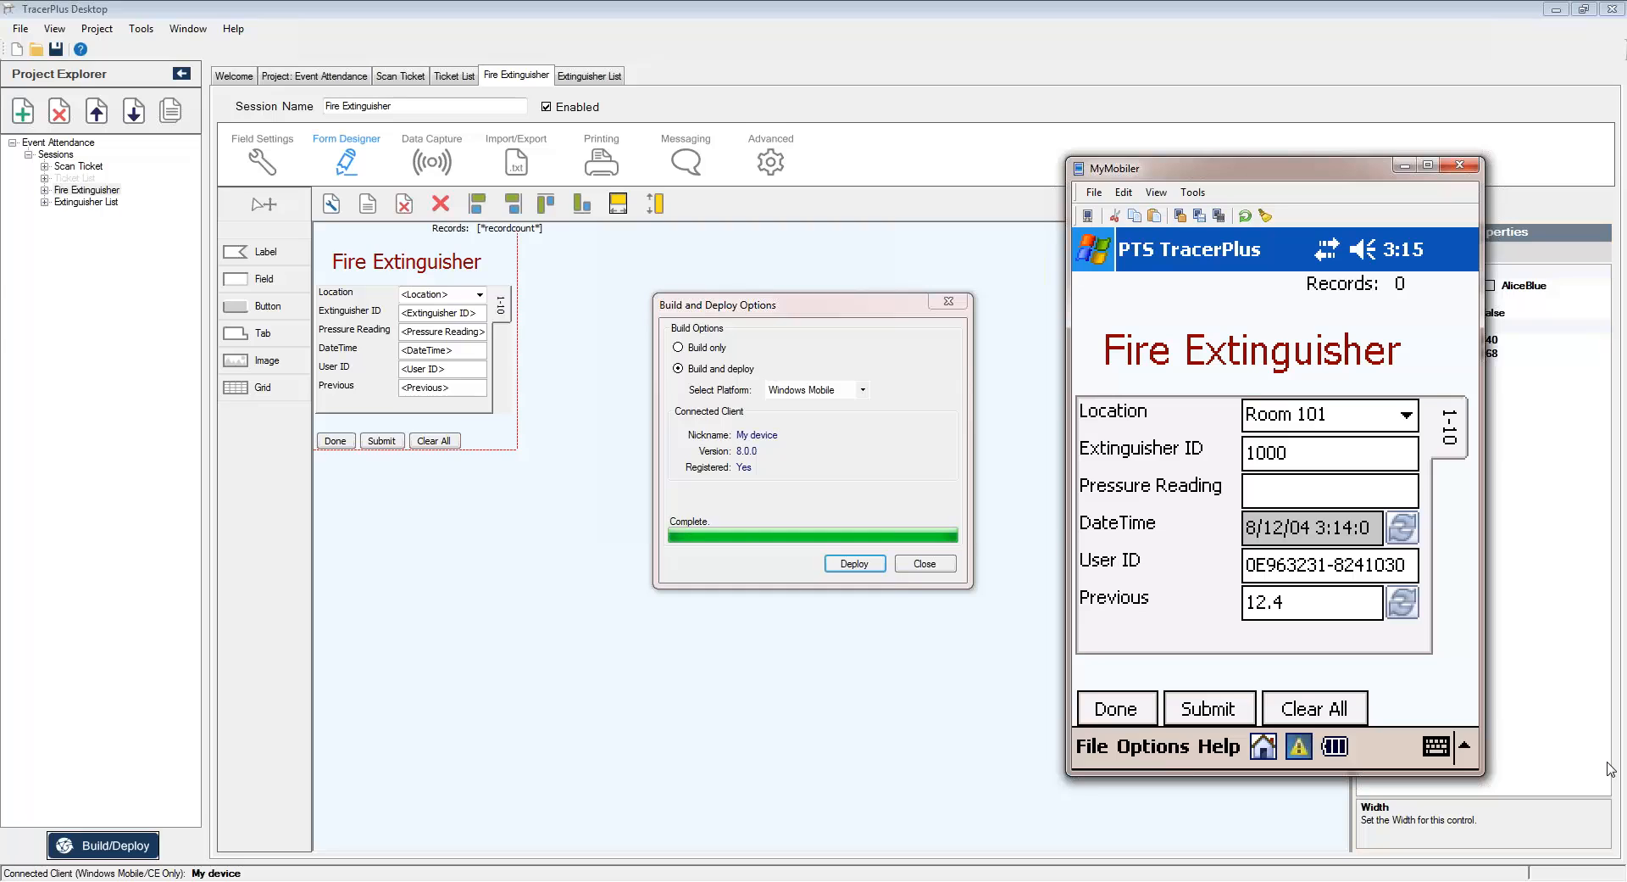
Step: Enter pressure reading 10.0 for extinguisher 1000, enter extinguisher 2000 with reading 9.8, and exit the session on the device
type("10.0")
key("Return")
type("2000")
key("Return")
type("9.8")
key("Return")
left_click(1107, 708)
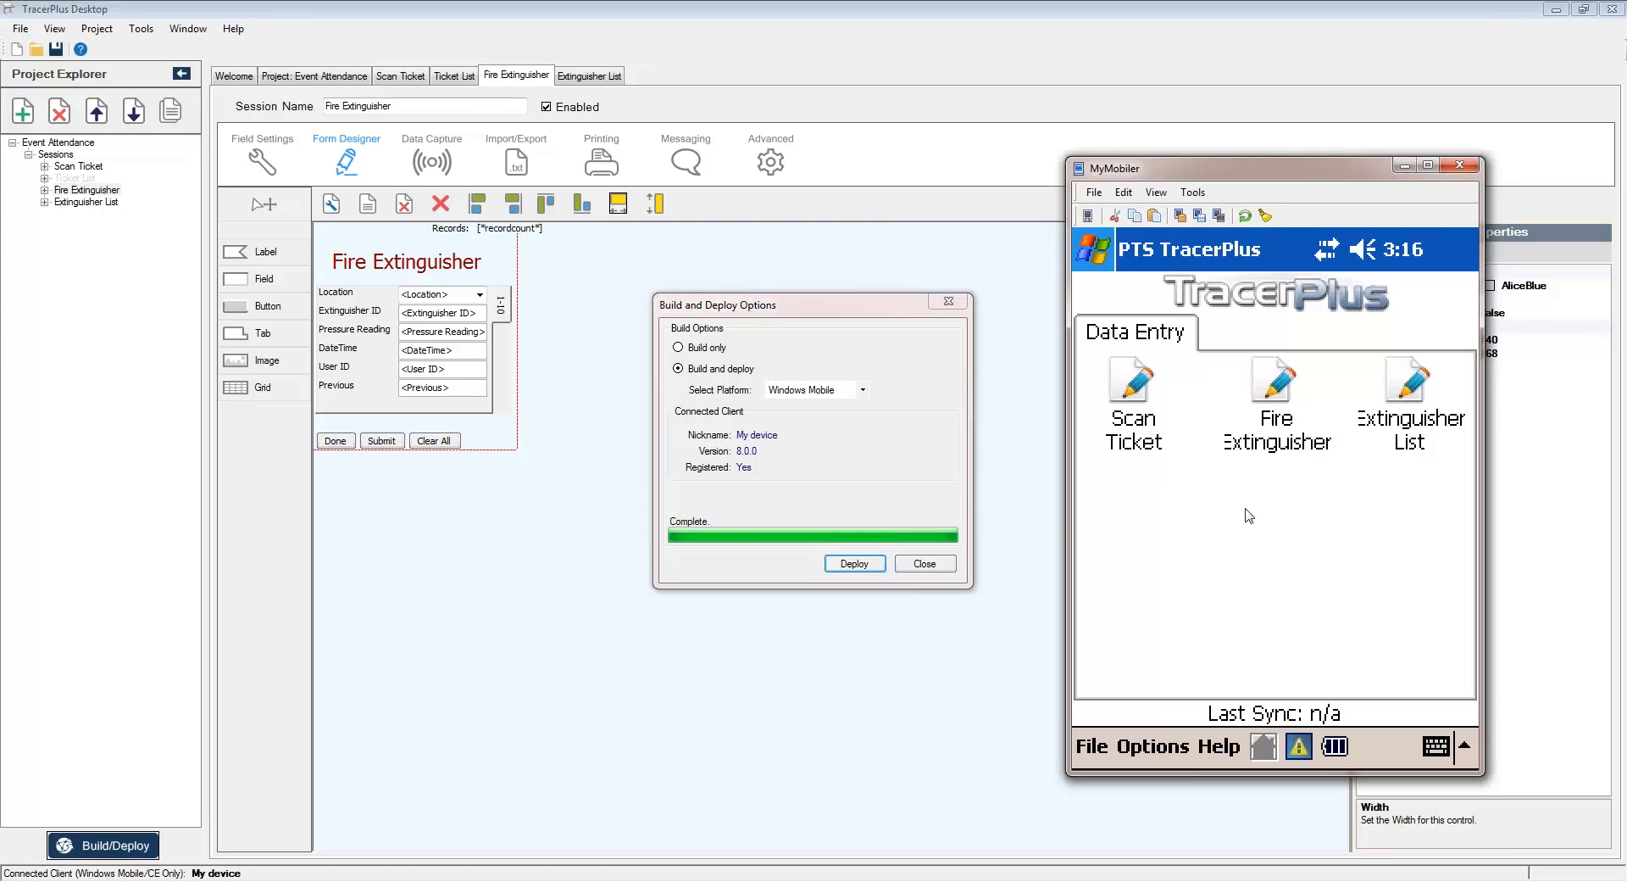
Step: Close the deployment options, minimize the device viewer, and extend the form's 1-10 tab panel slightly downward toward the buttons
left_click(924, 563)
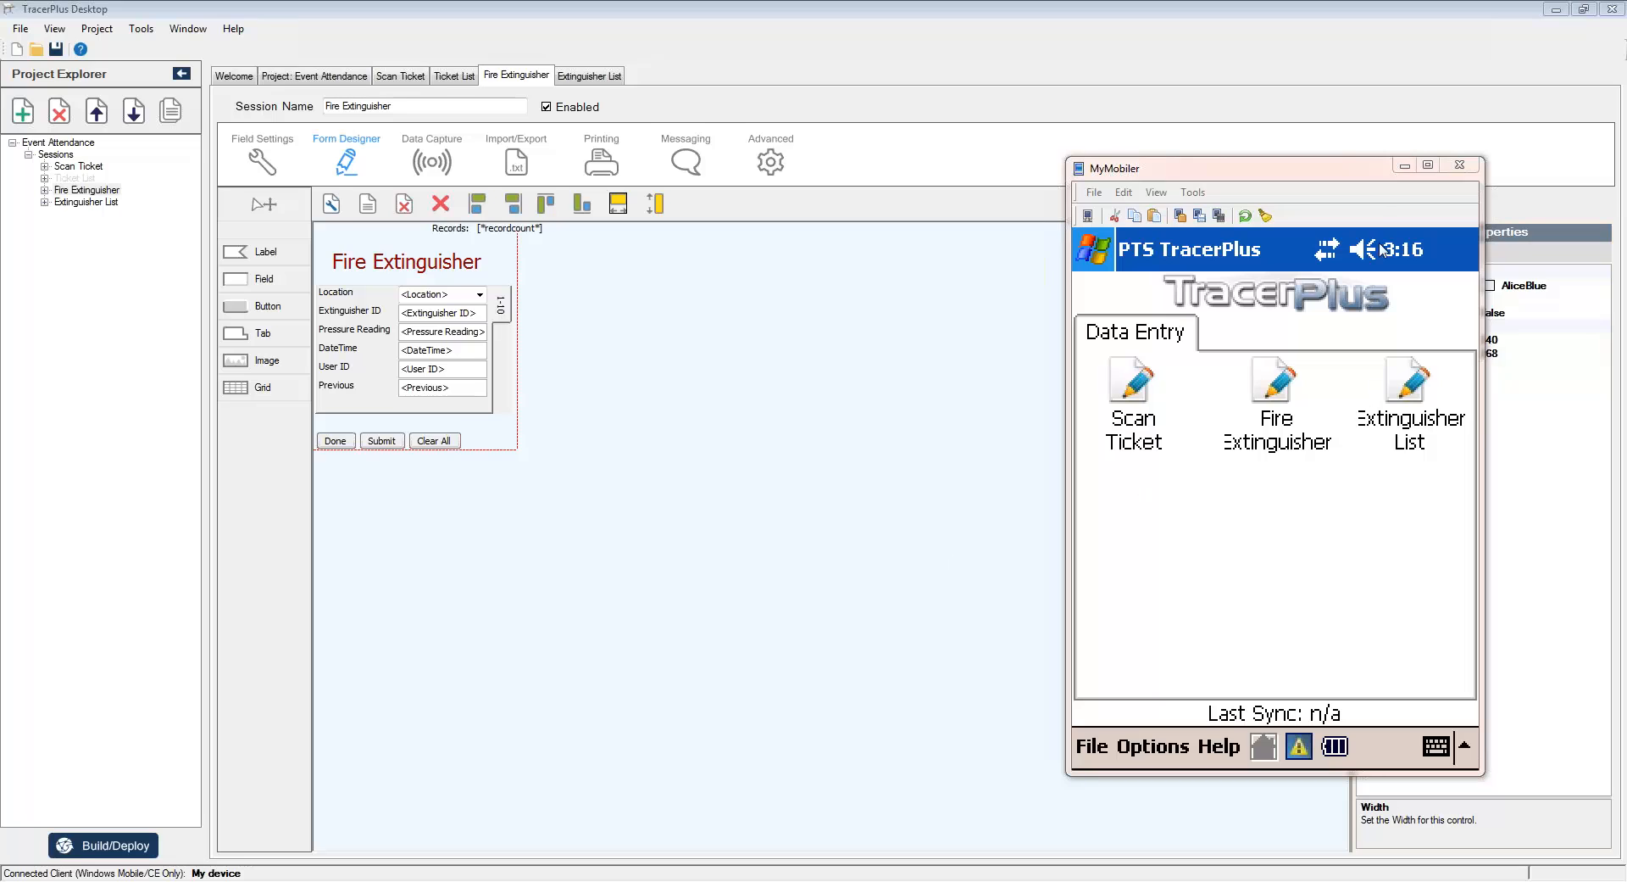
left_click(1405, 170)
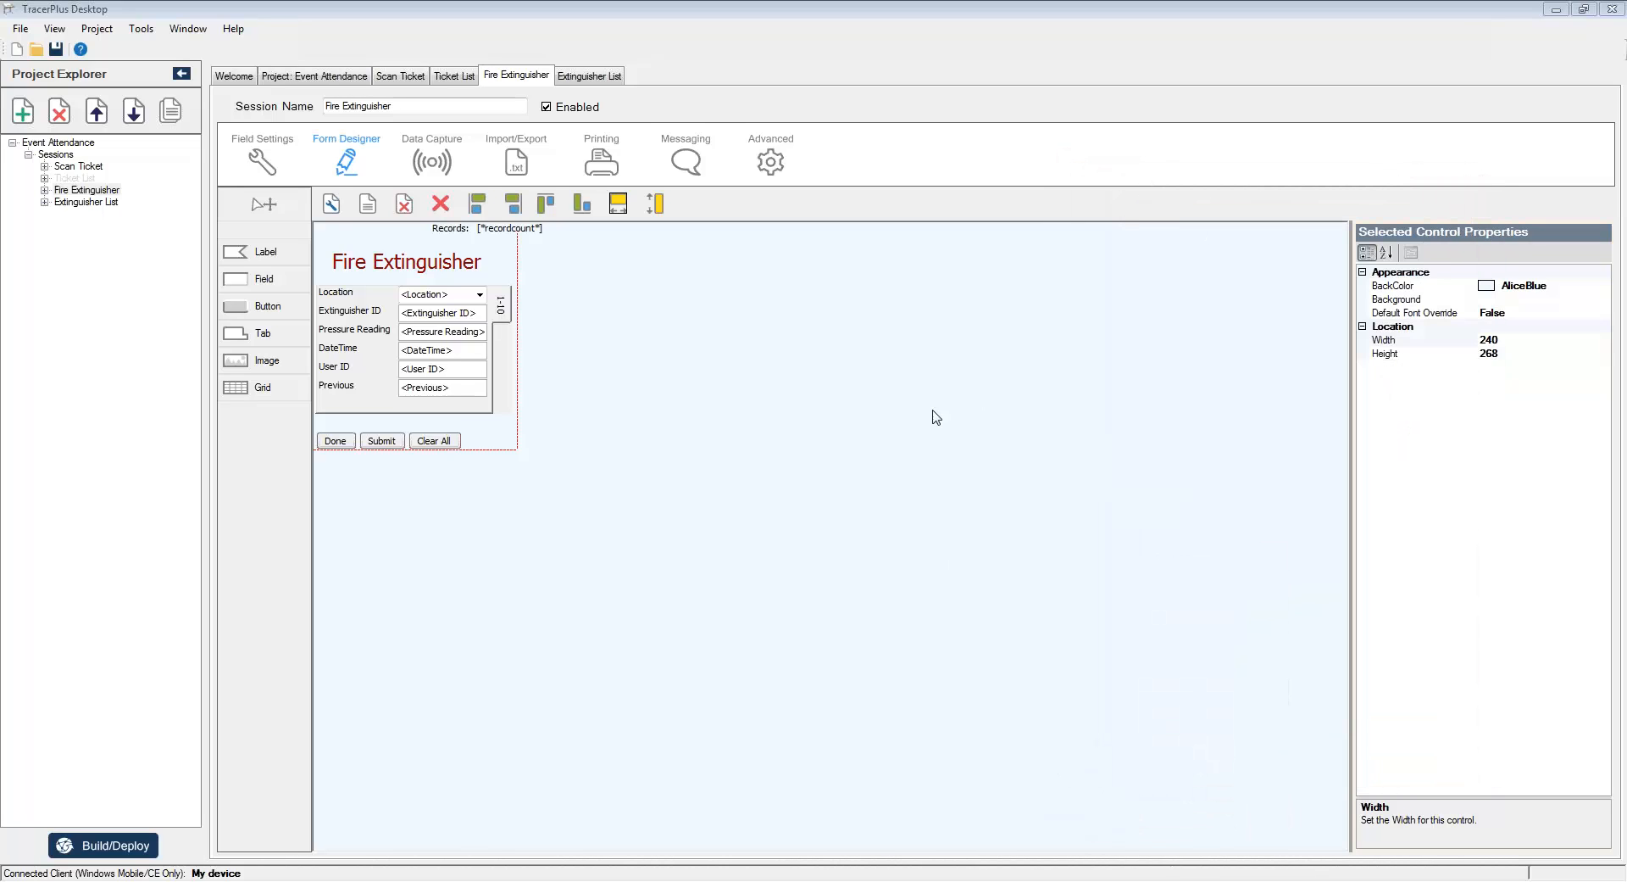
left_click(487, 321)
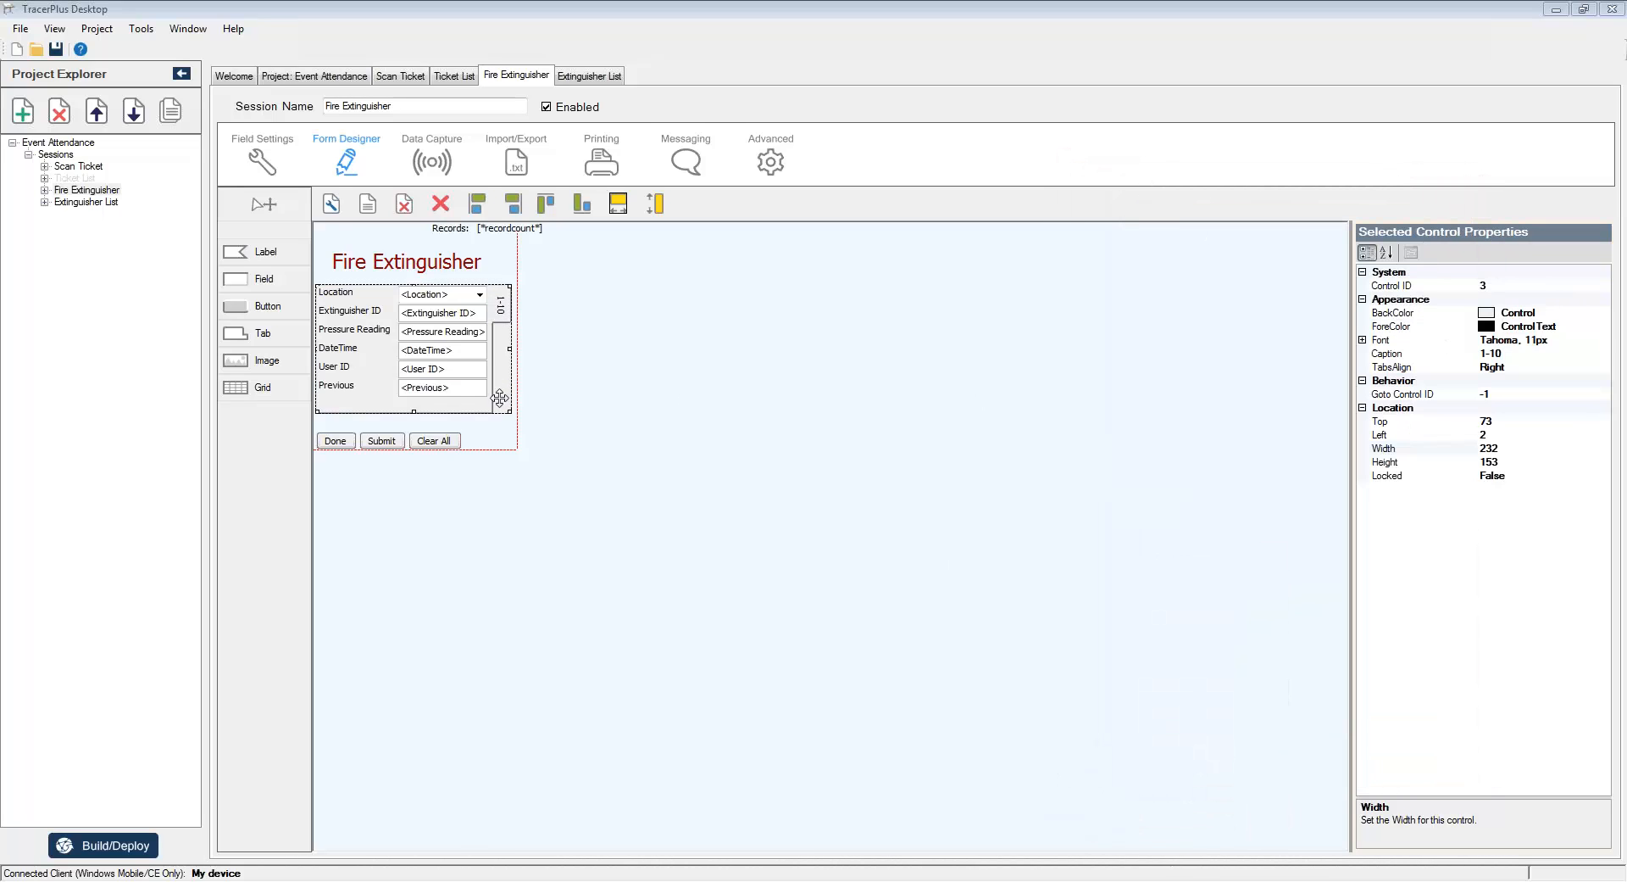
left_click_drag(503, 409, 511, 421)
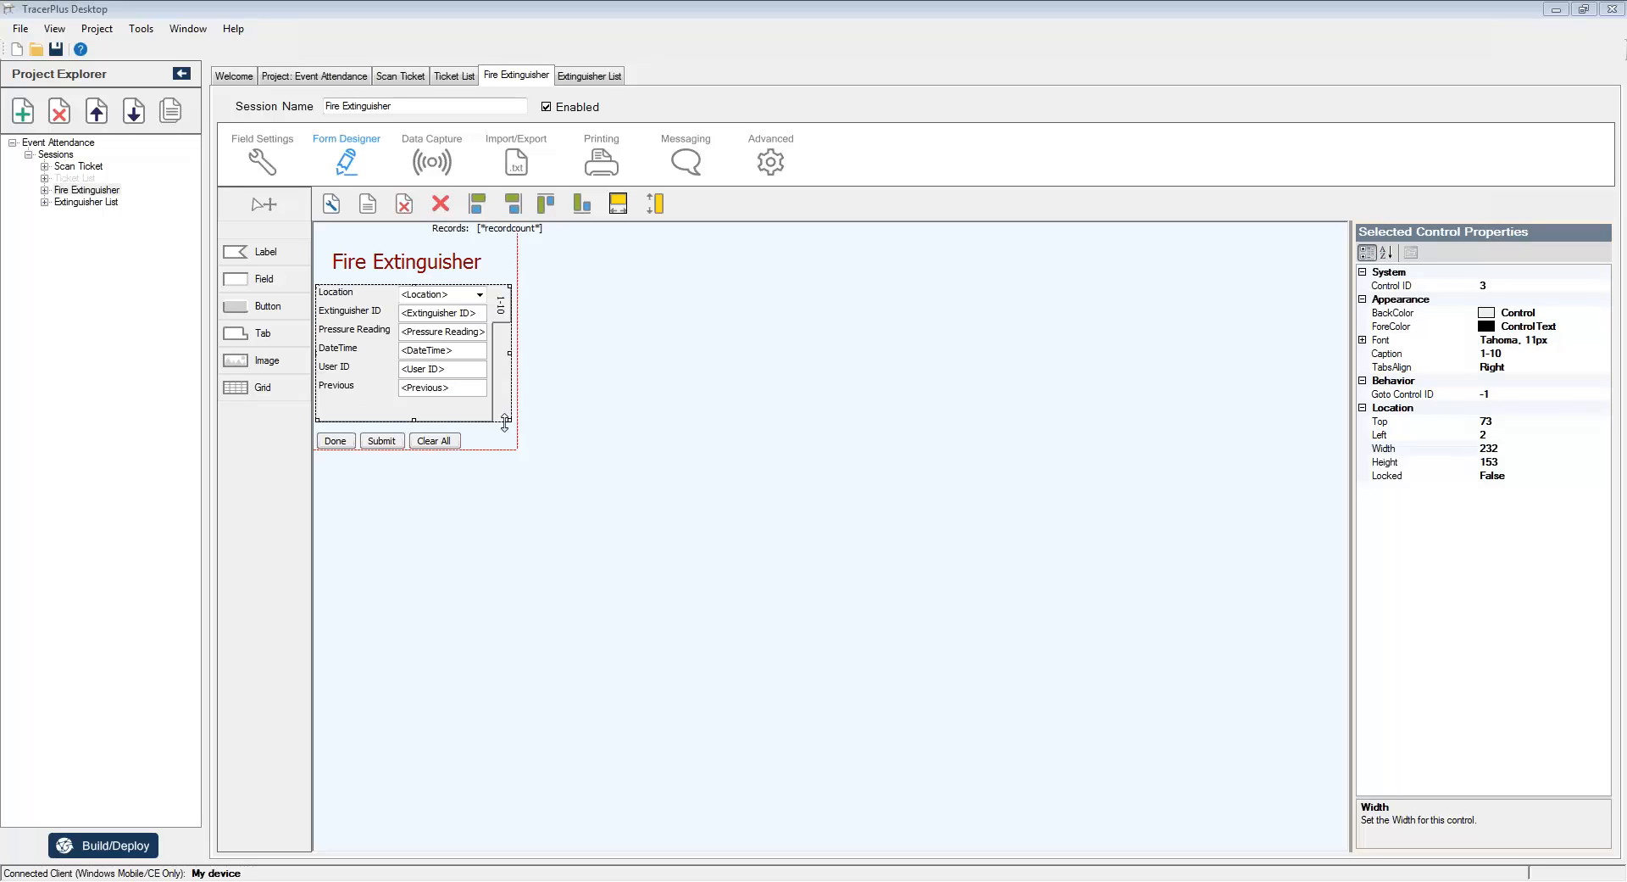
left_click(631, 509)
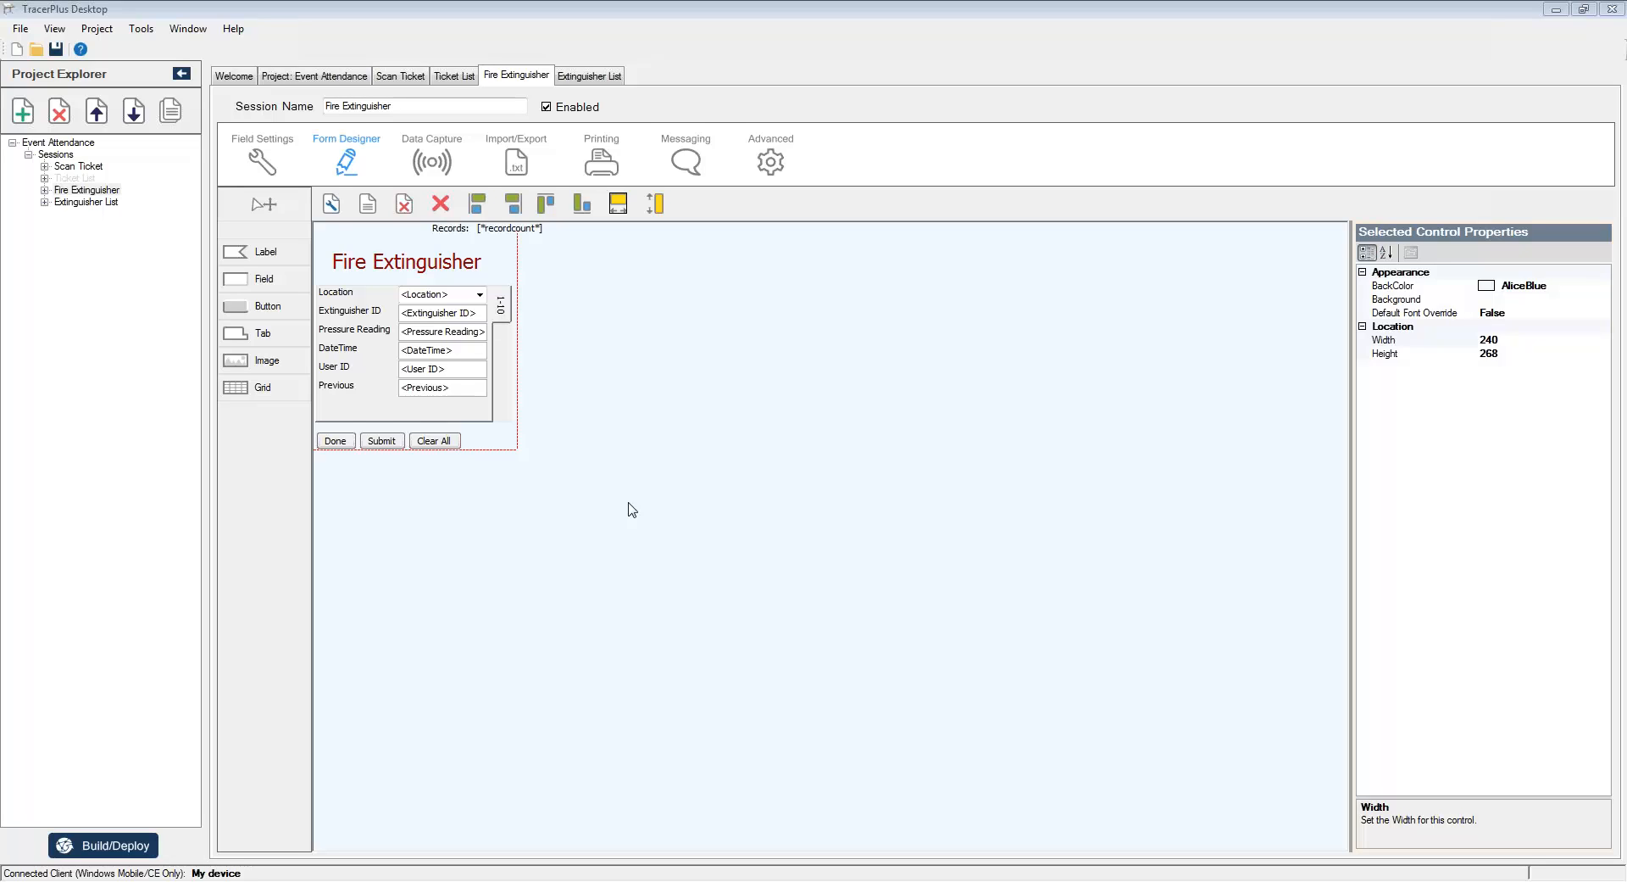
Step: Open the Fire Extinguisher session's field settings and review the field types available for the Location field
left_click(258, 161)
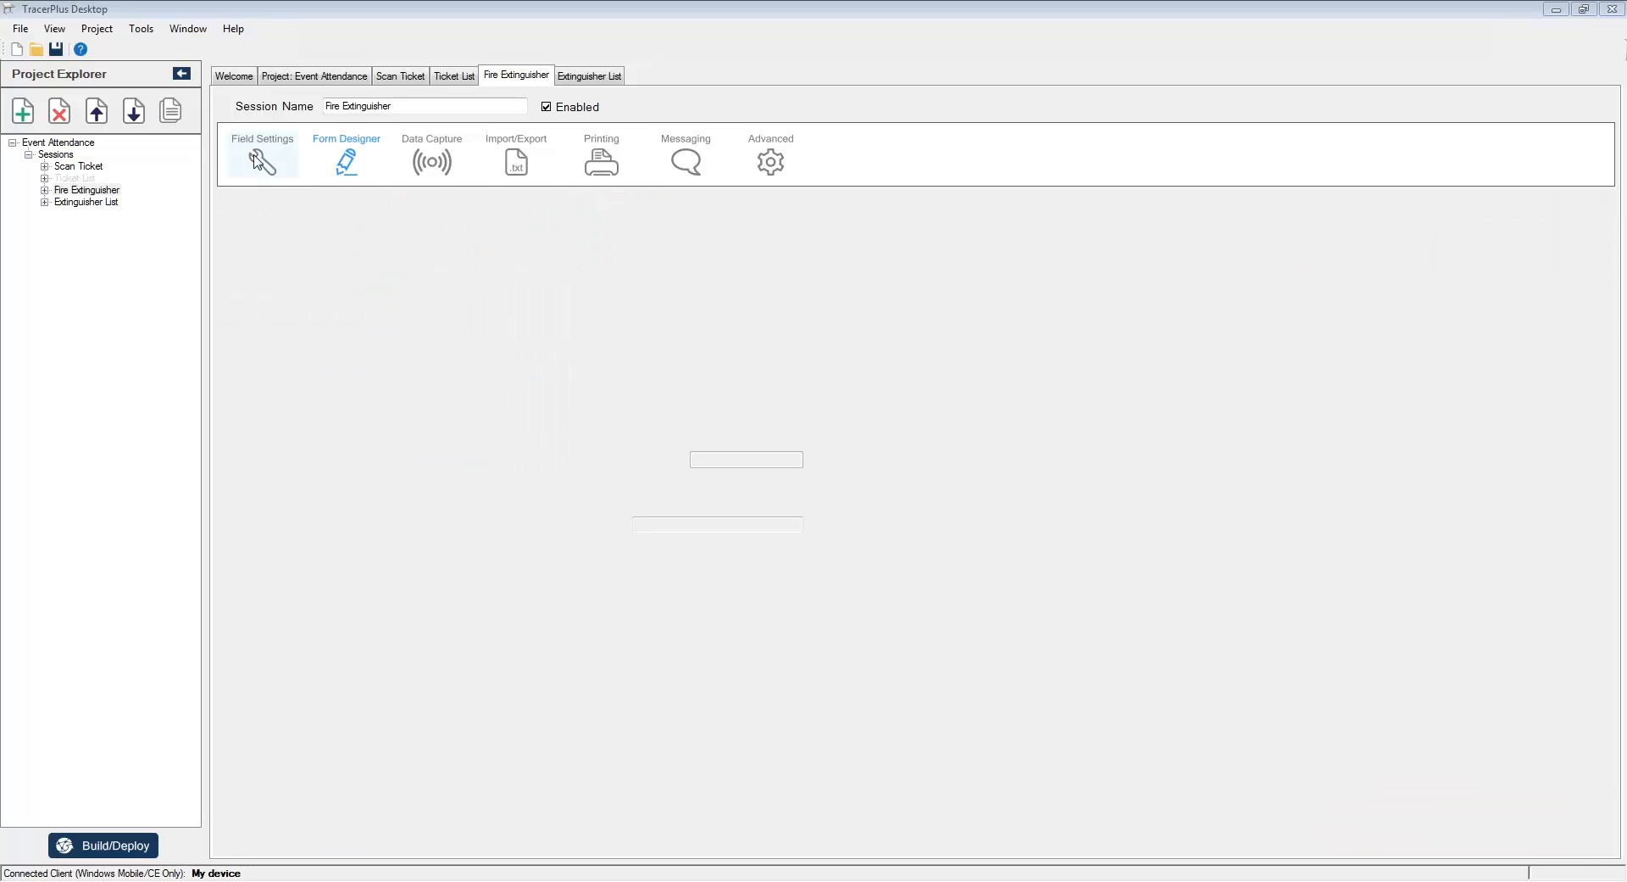
left_click(521, 220)
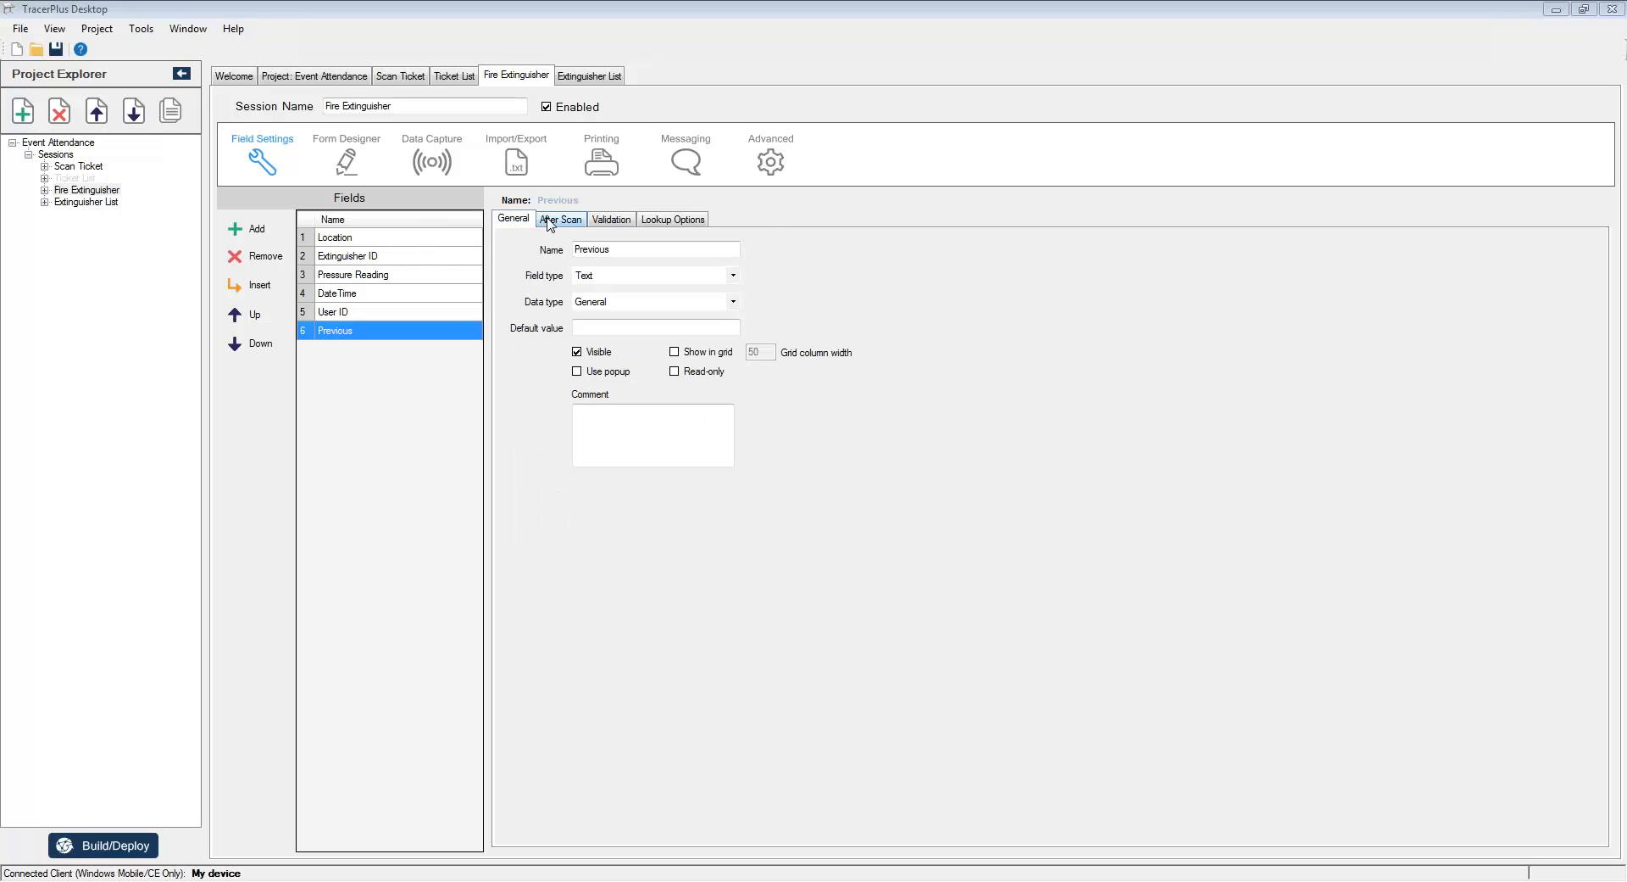
left_click(369, 261)
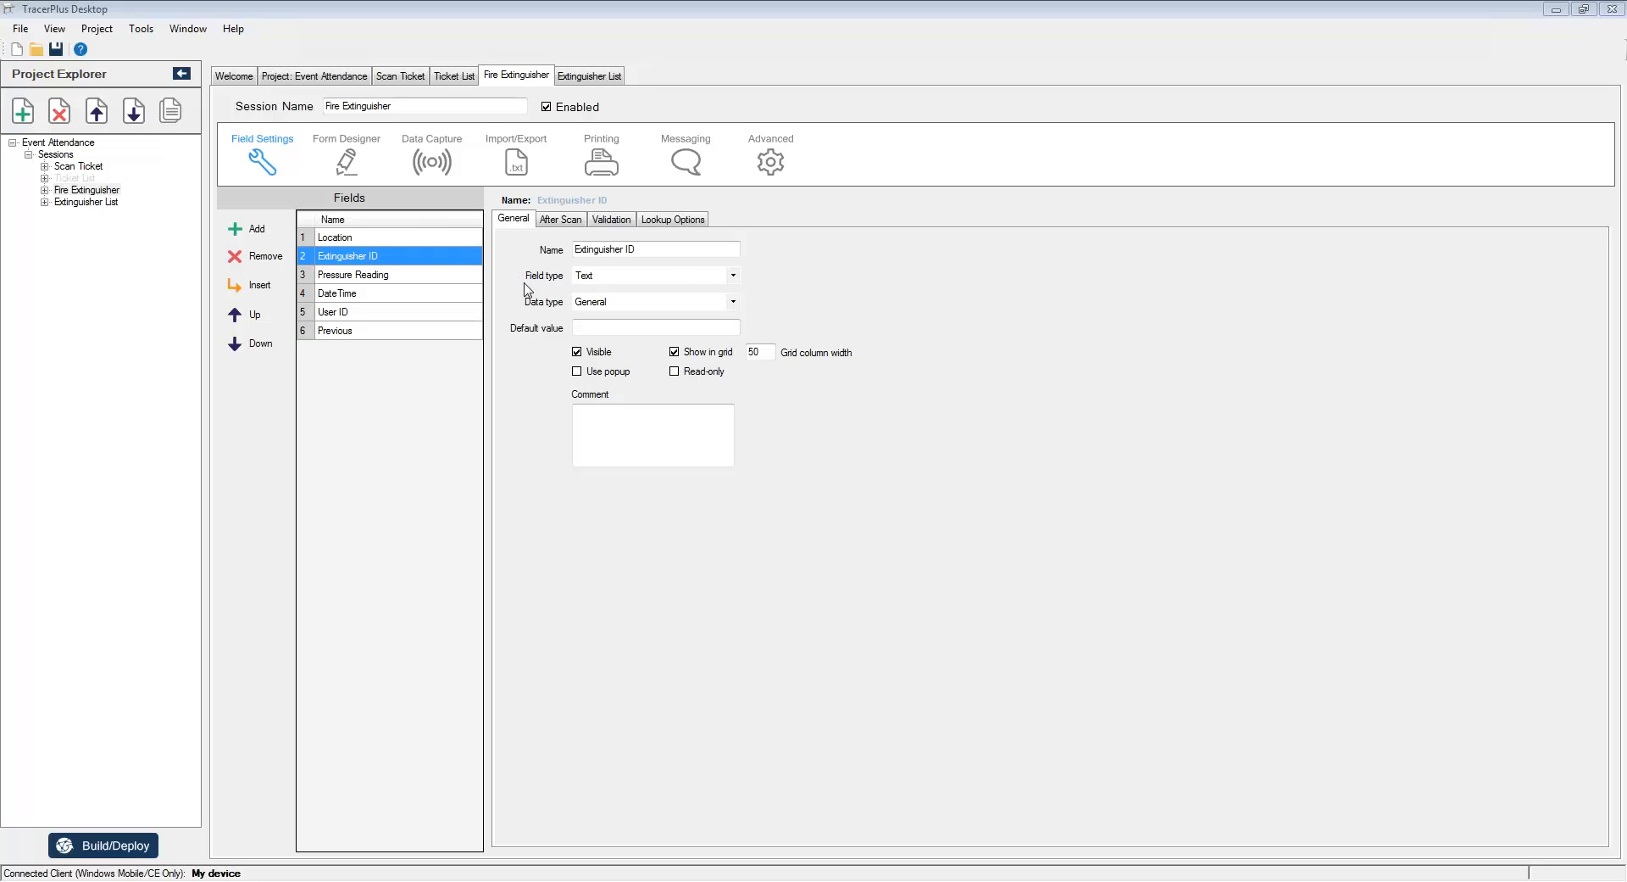
left_click(360, 238)
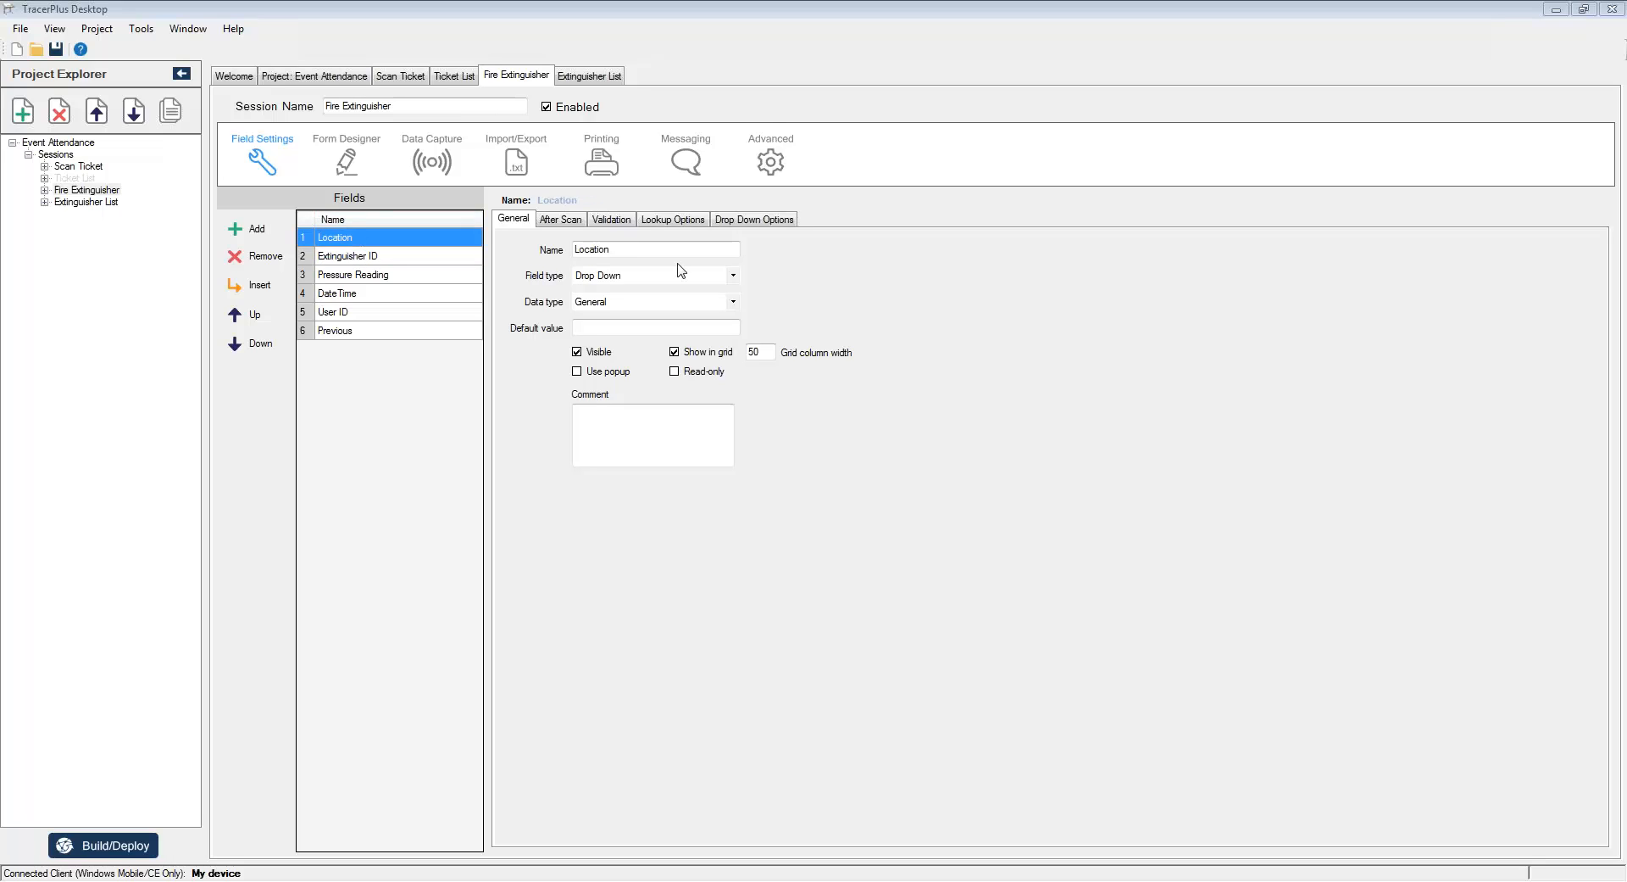
left_click(734, 275)
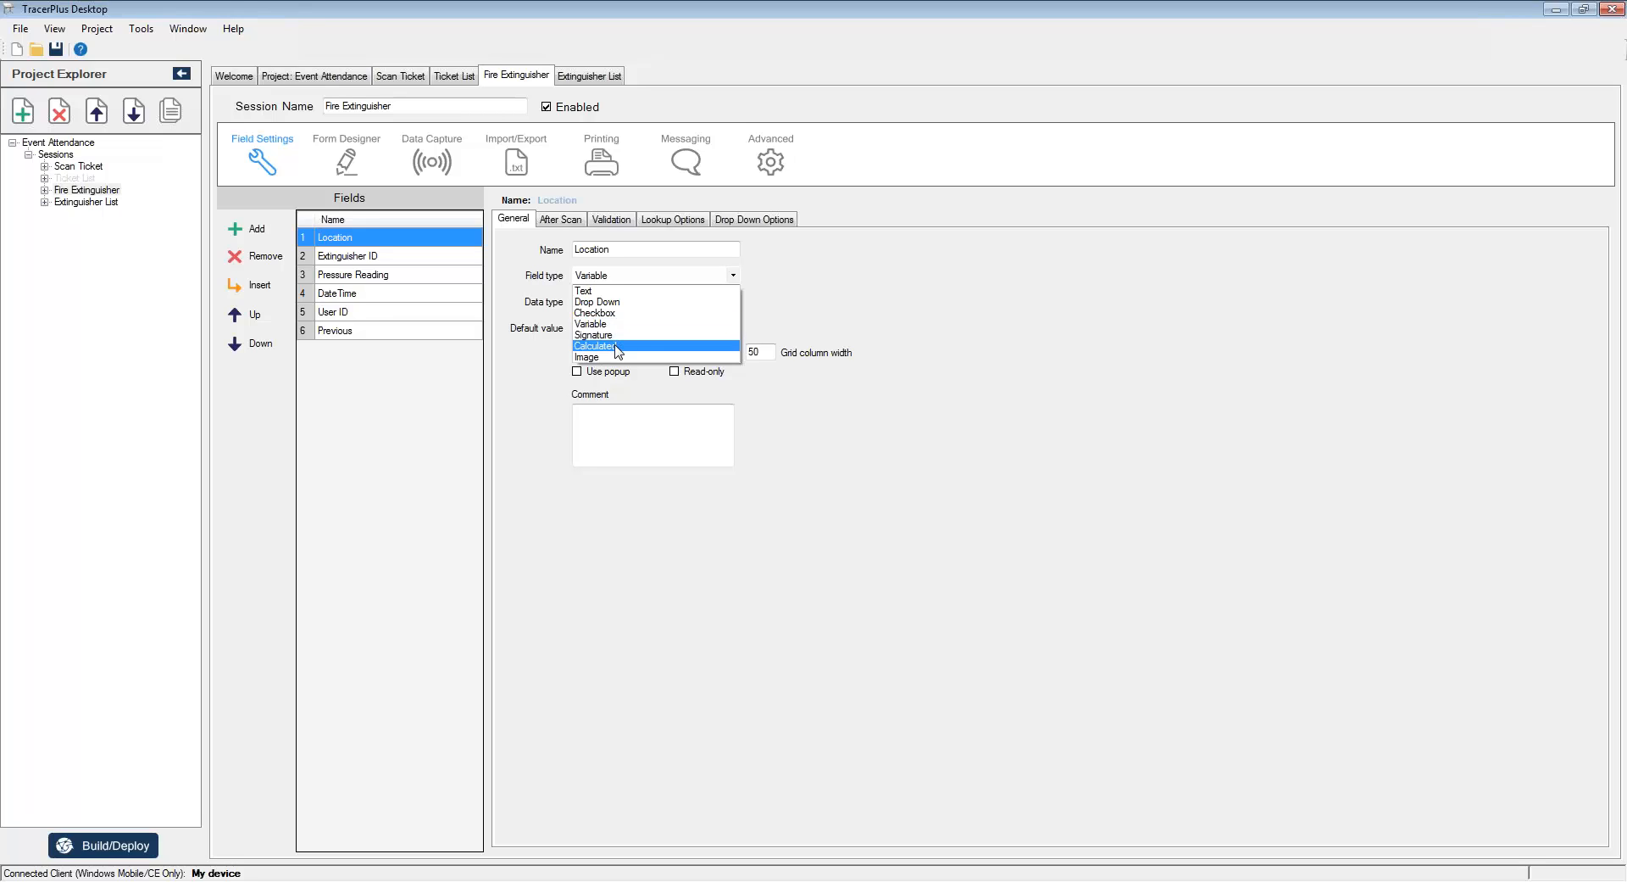
left_click(937, 653)
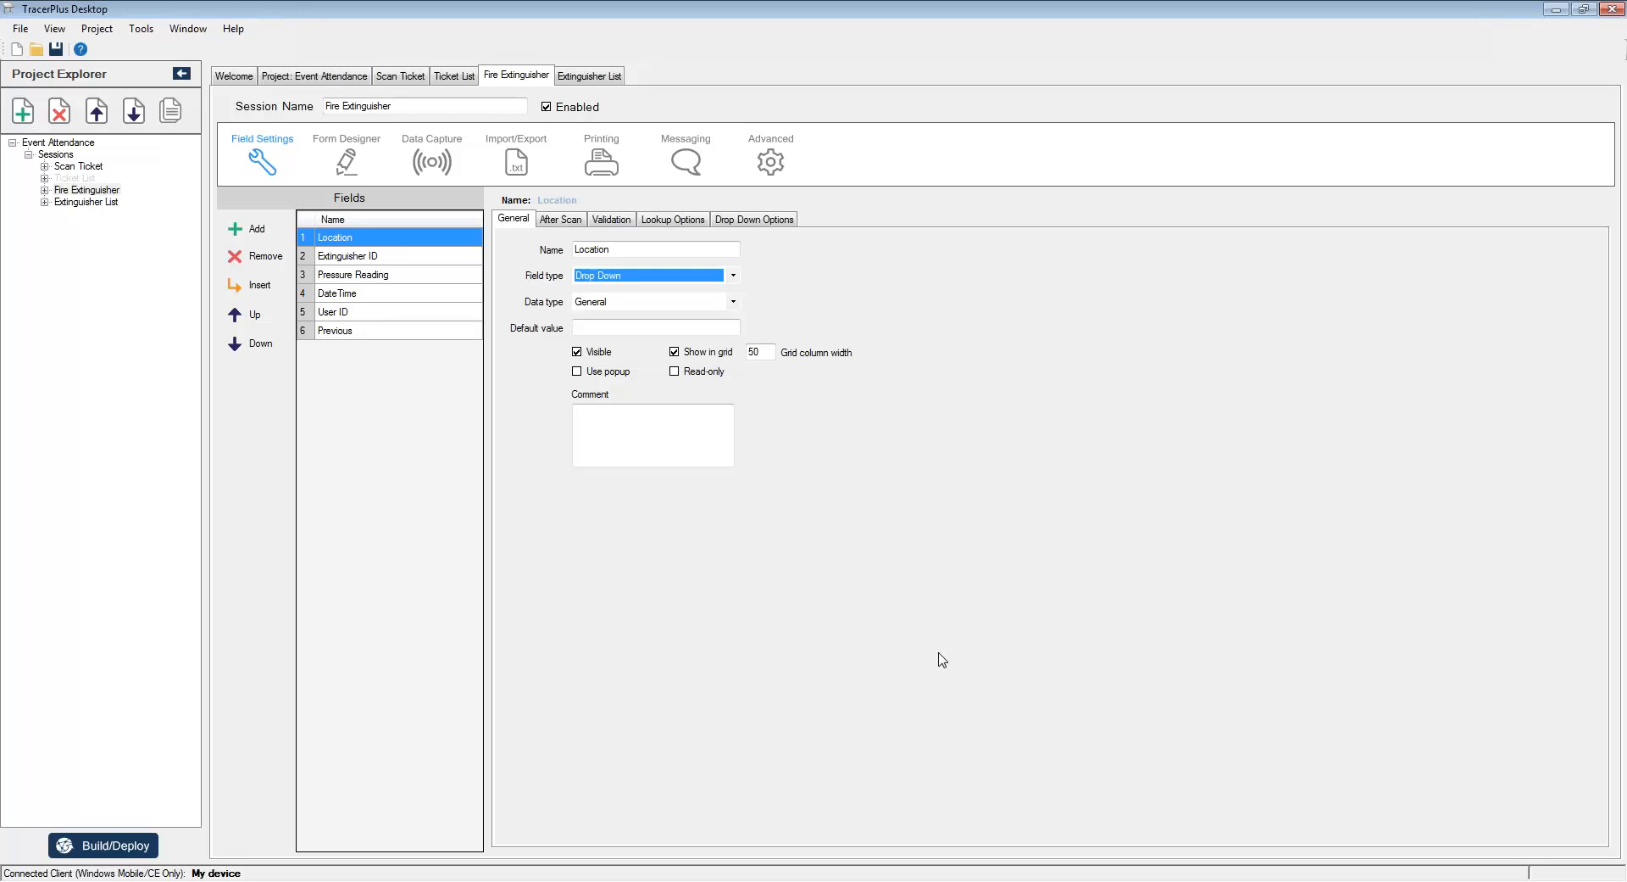
Step: Add two fields named GPS_Lat and GPS_Long to the end of the Fire Extinguisher session's field list
left_click(251, 230)
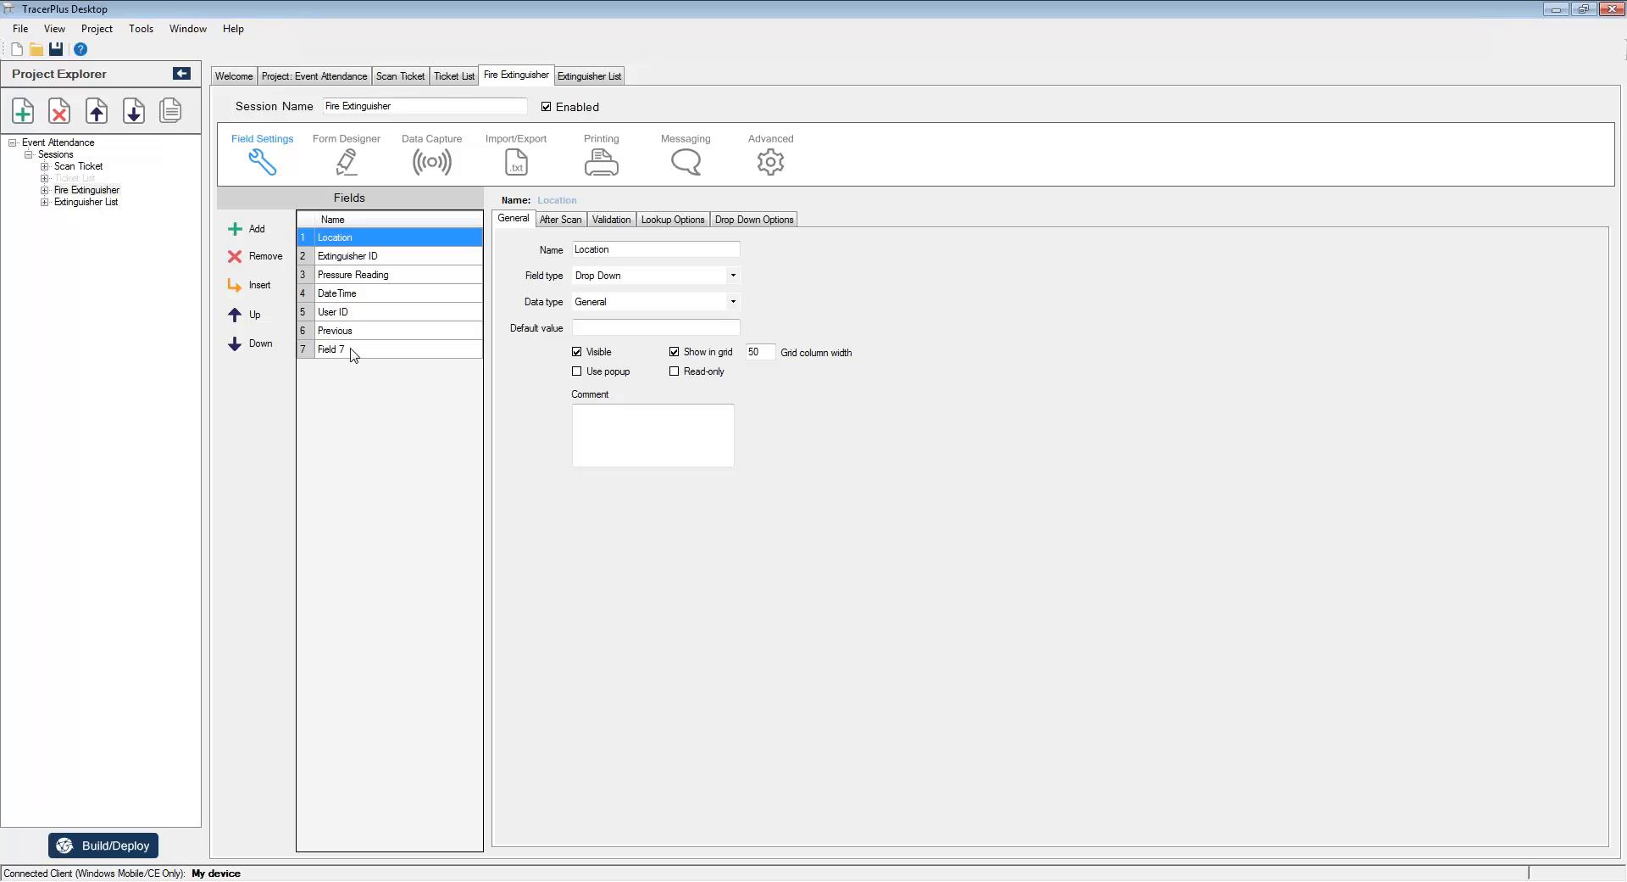
left_click(355, 352)
left_click(397, 356)
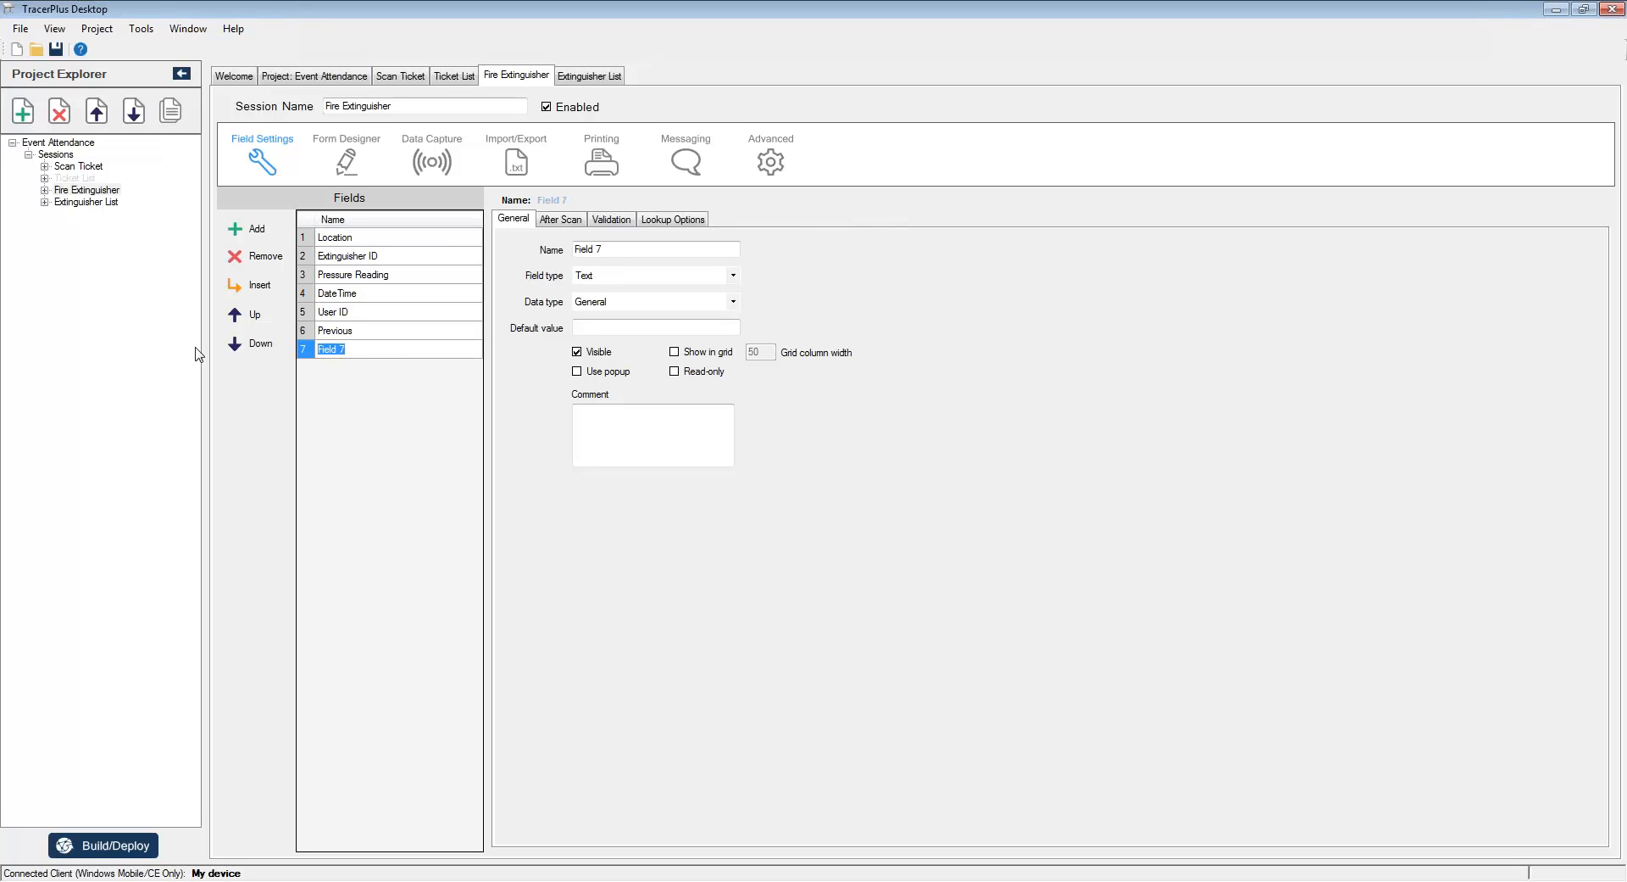
type("GPS")
key("Return")
left_click(255, 229)
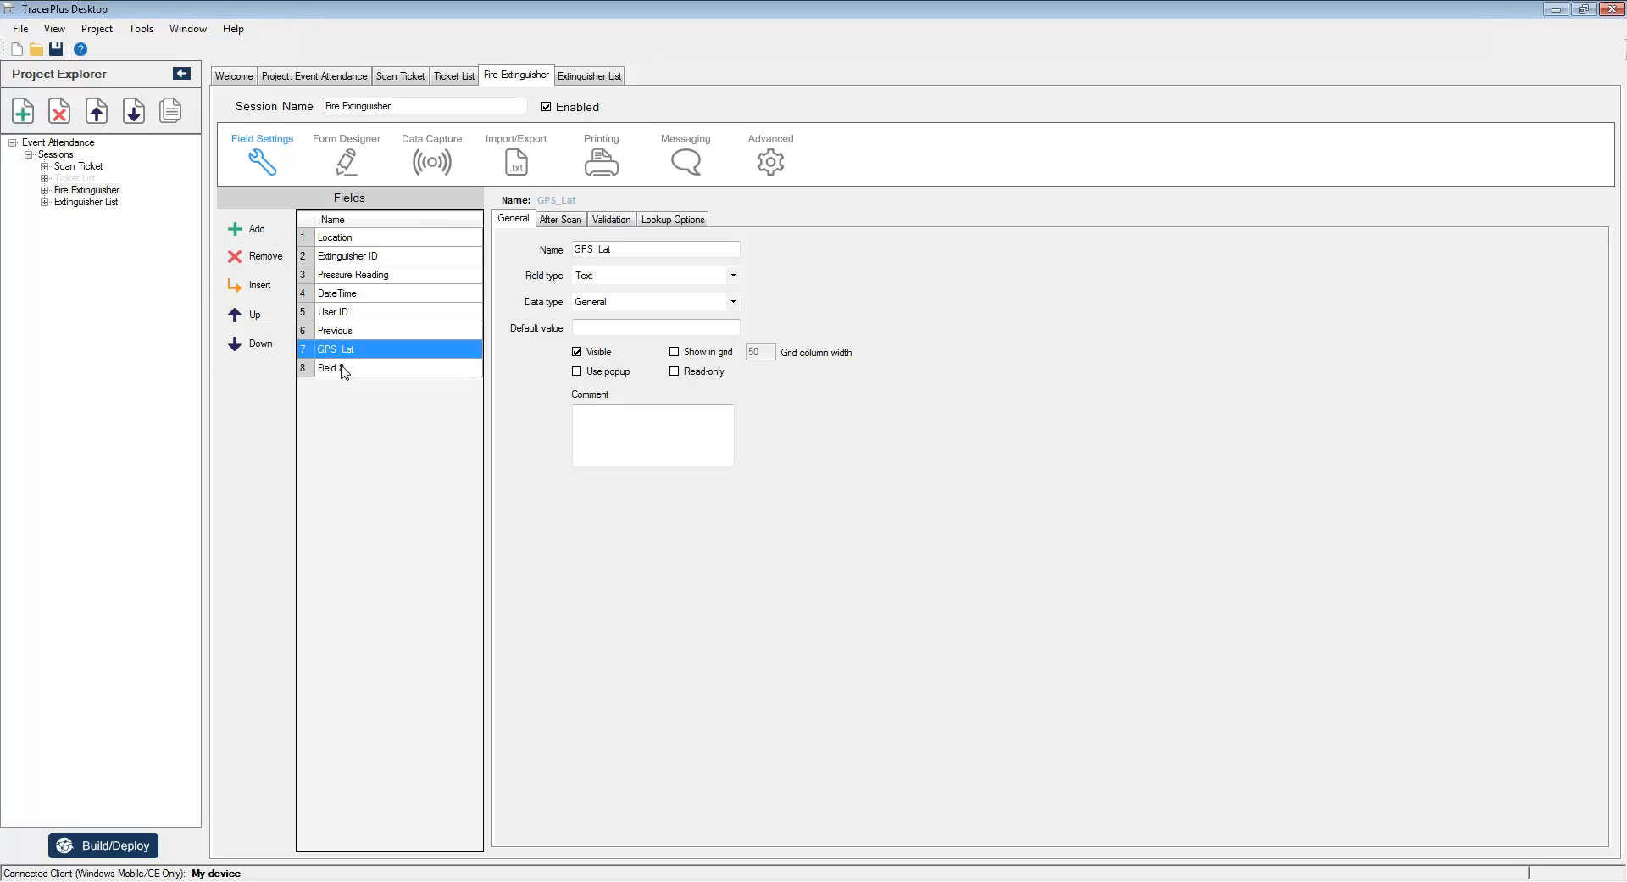
left_click(345, 368)
left_click(347, 367)
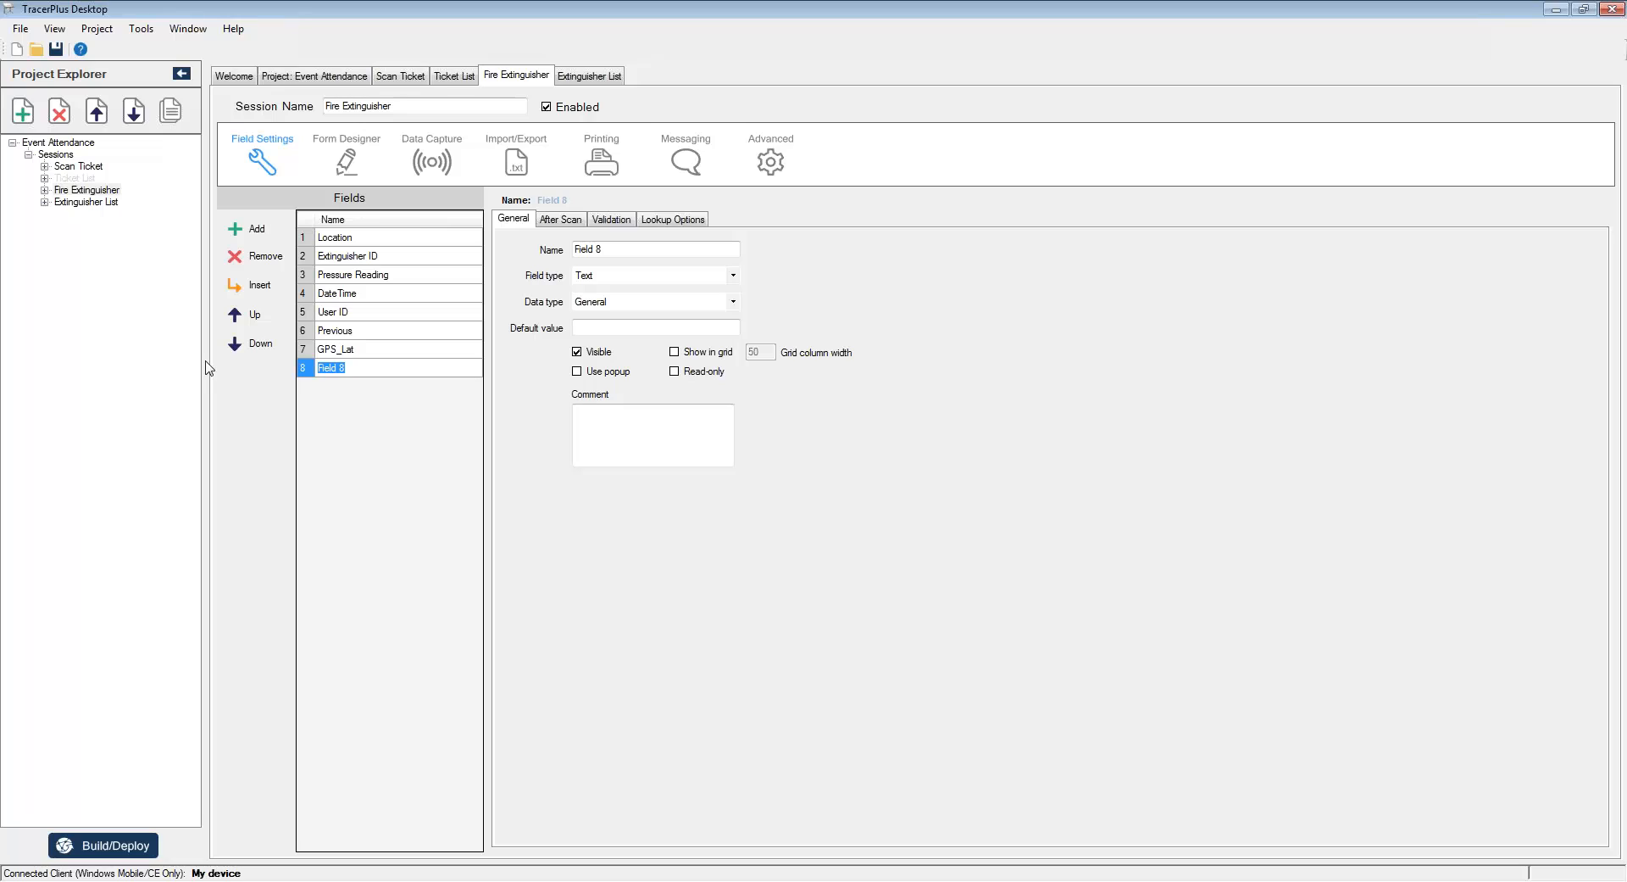
type("GPS_Long")
Step: Make GPS_Lat a Calculated field that uses the GPS_LATITUDE function
left_click(334, 349)
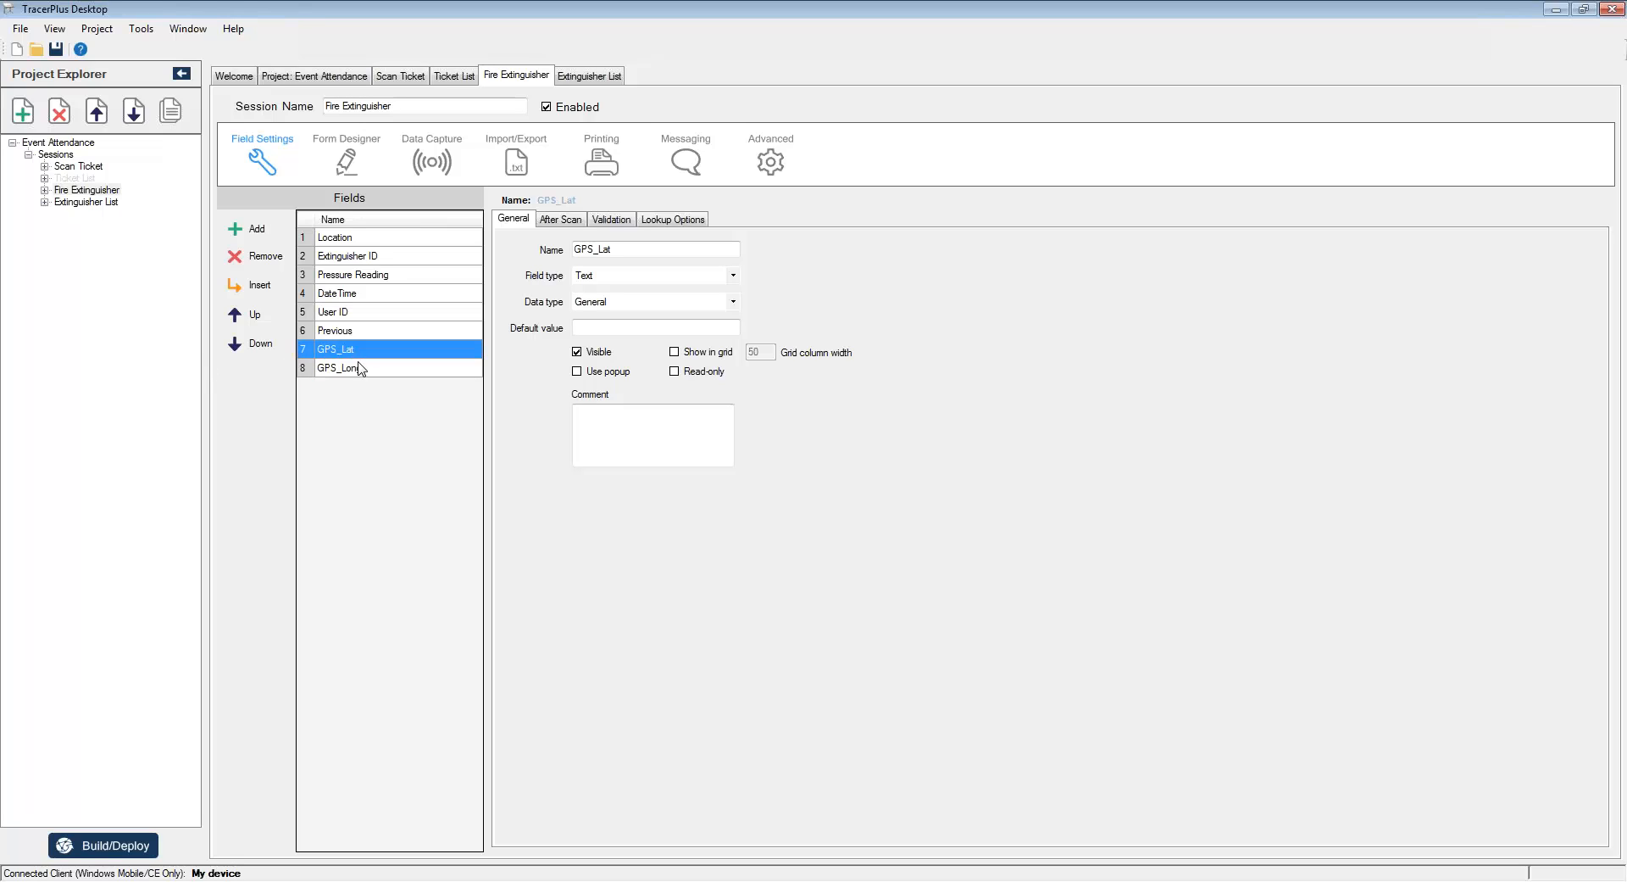
left_click(362, 371)
left_click(356, 350)
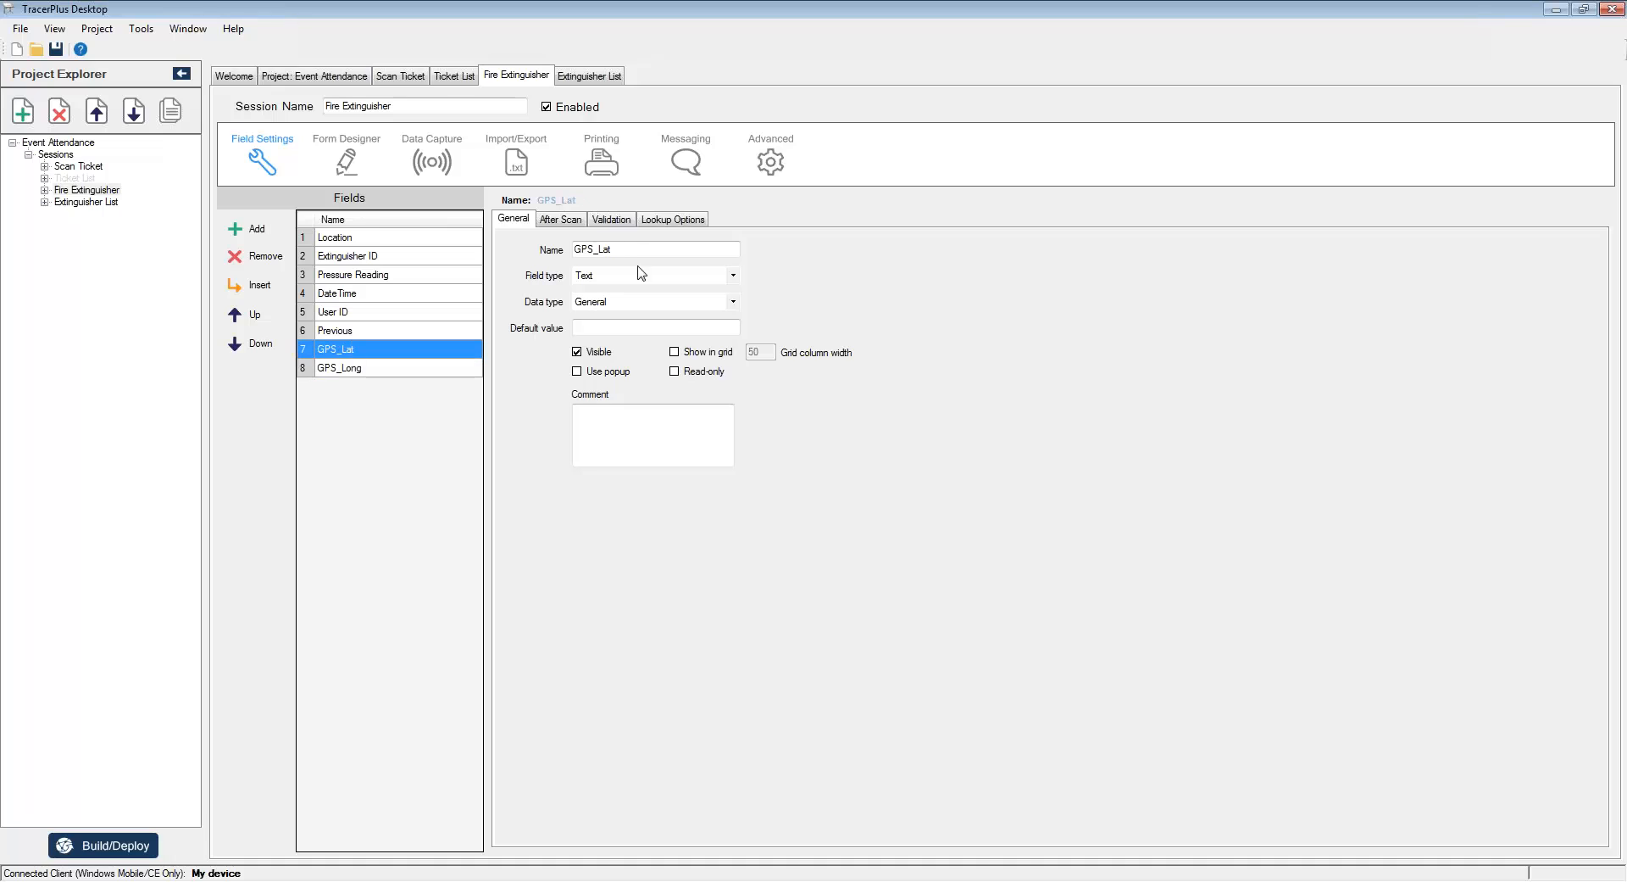
left_click(732, 277)
left_click(631, 346)
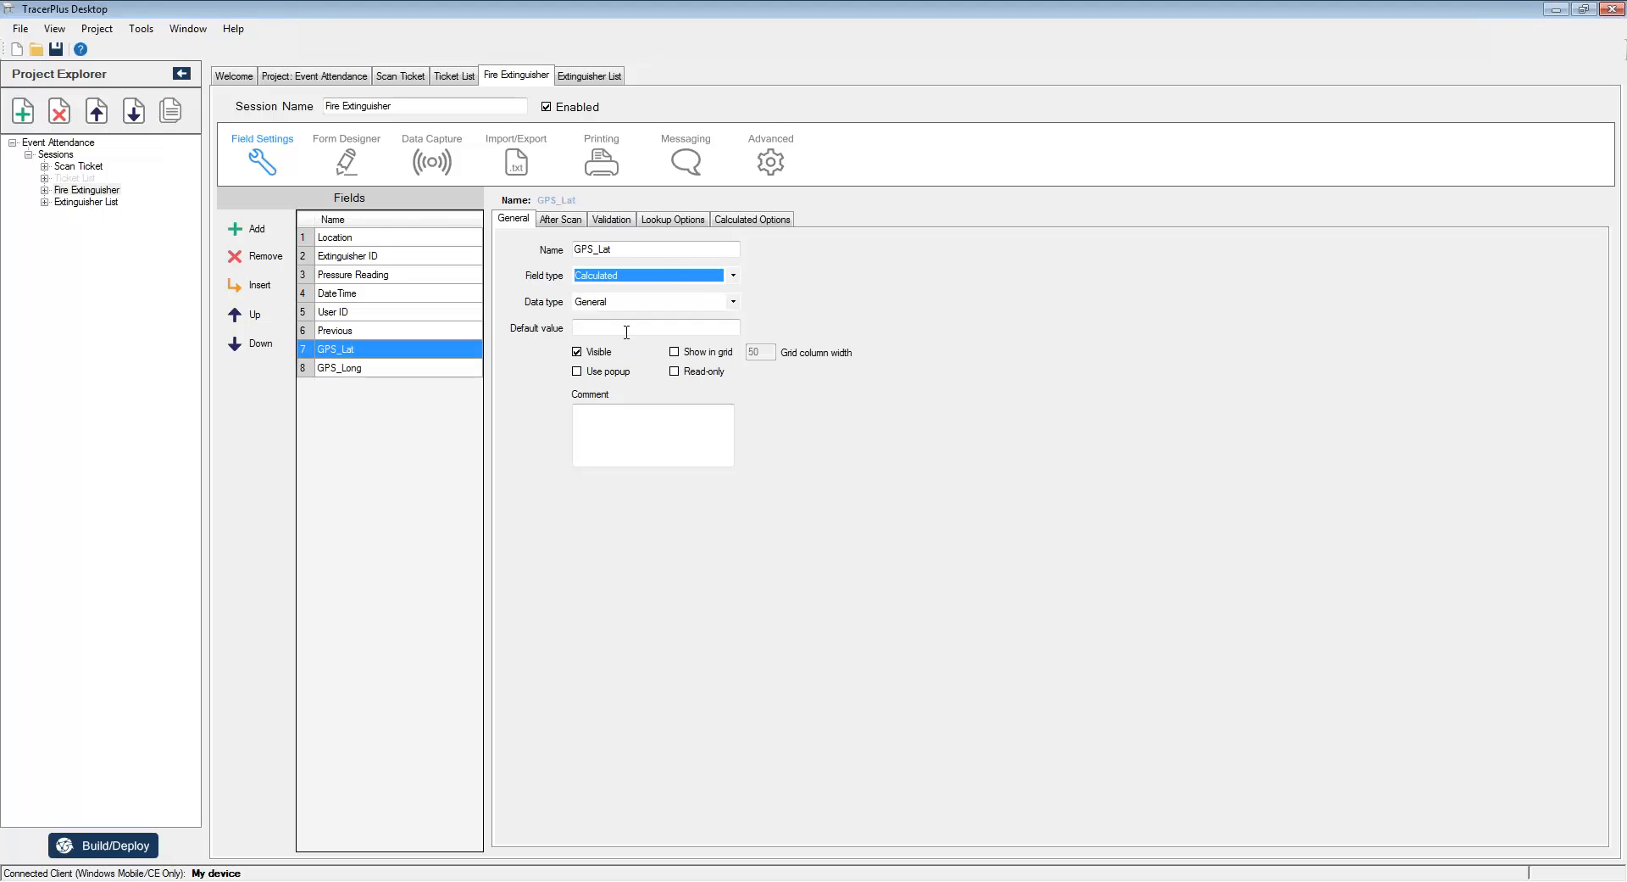
left_click(719, 222)
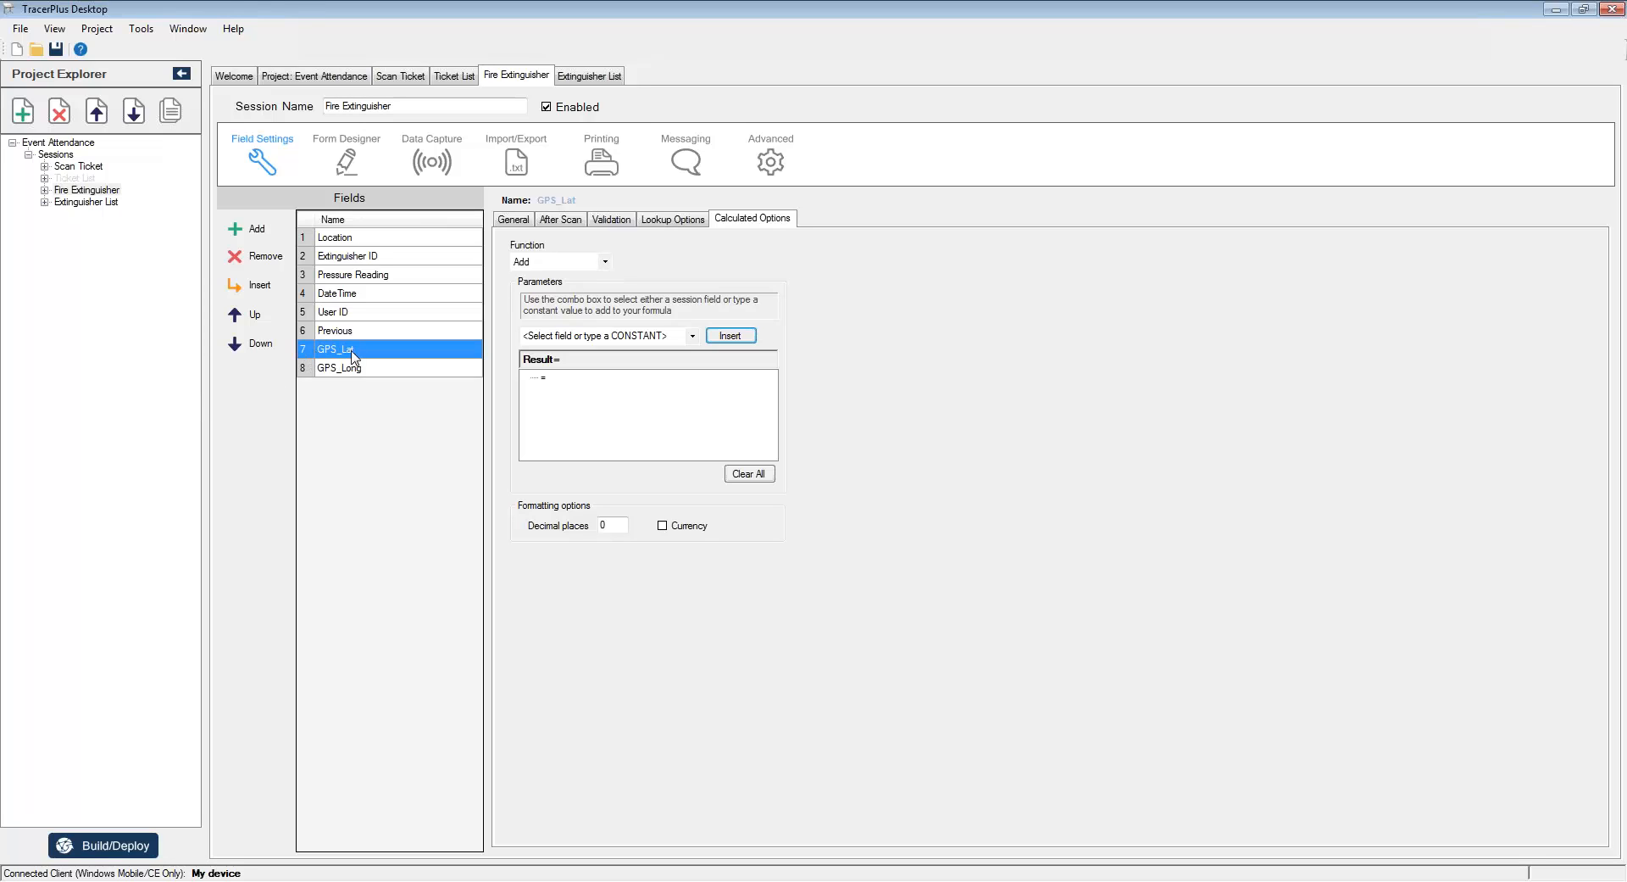
left_click(605, 262)
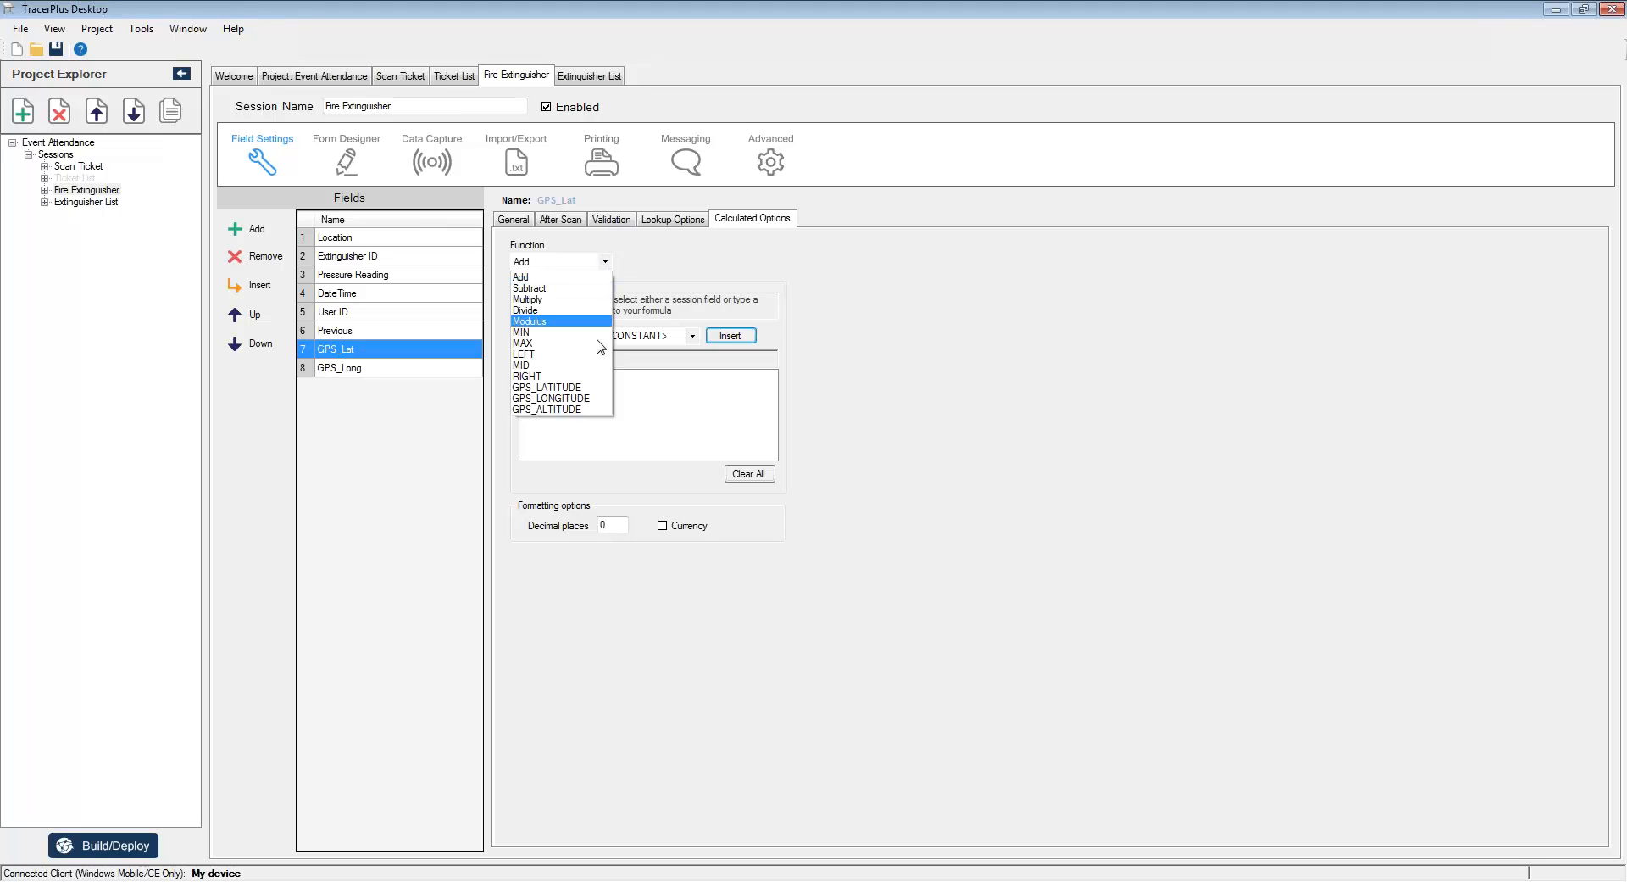
left_click(561, 387)
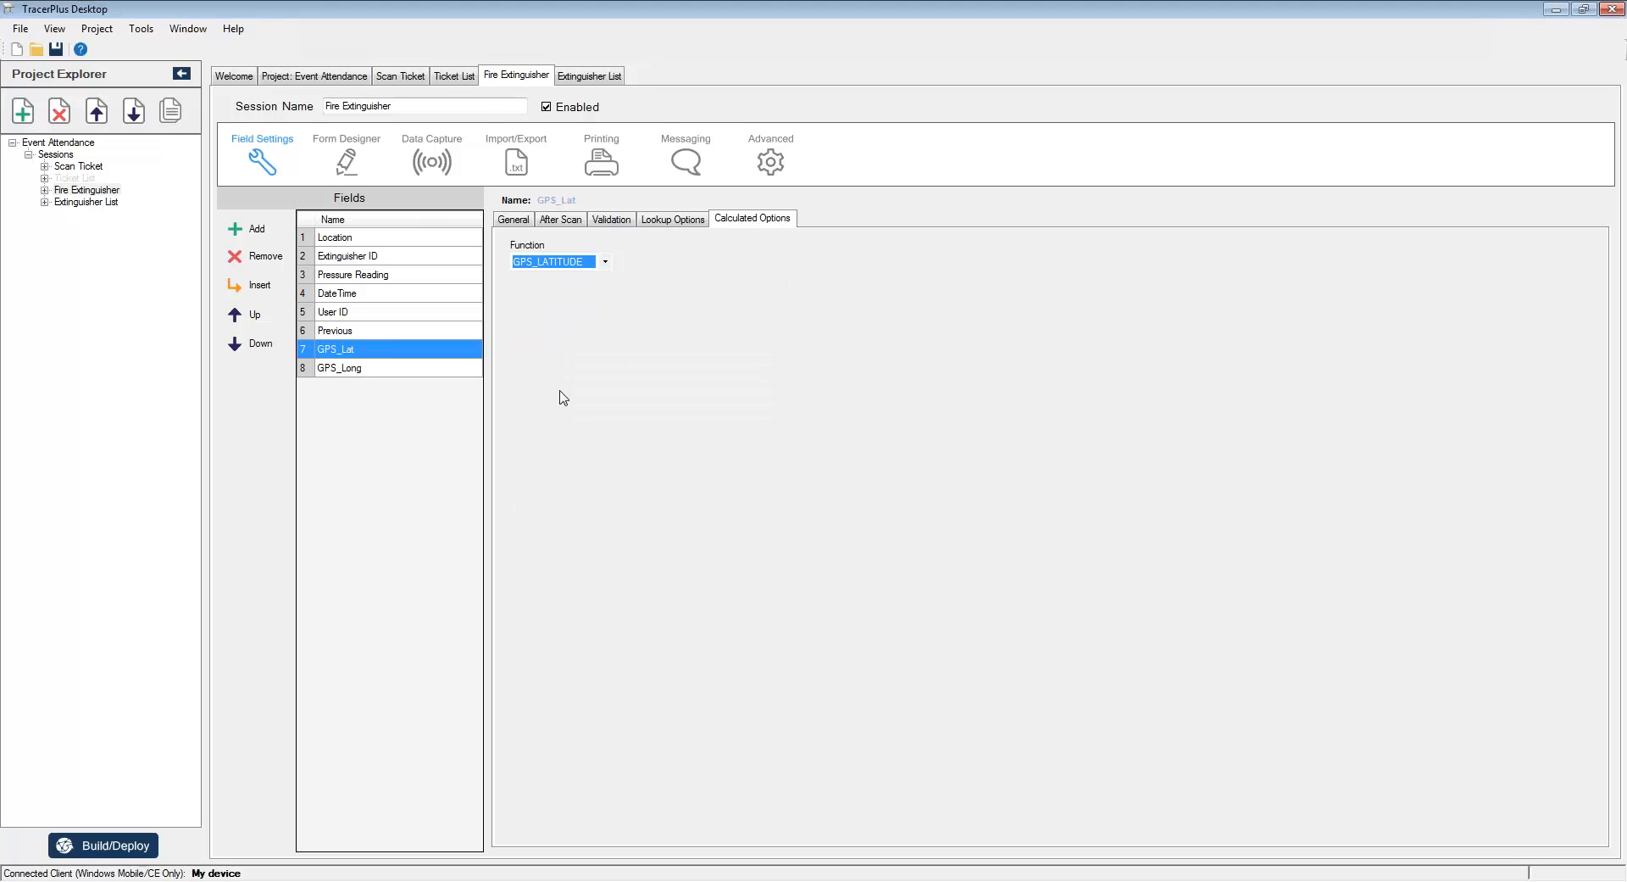
Step: Make GPS_Long a Calculated field that uses the GPS_LONGITUDE function
left_click(349, 370)
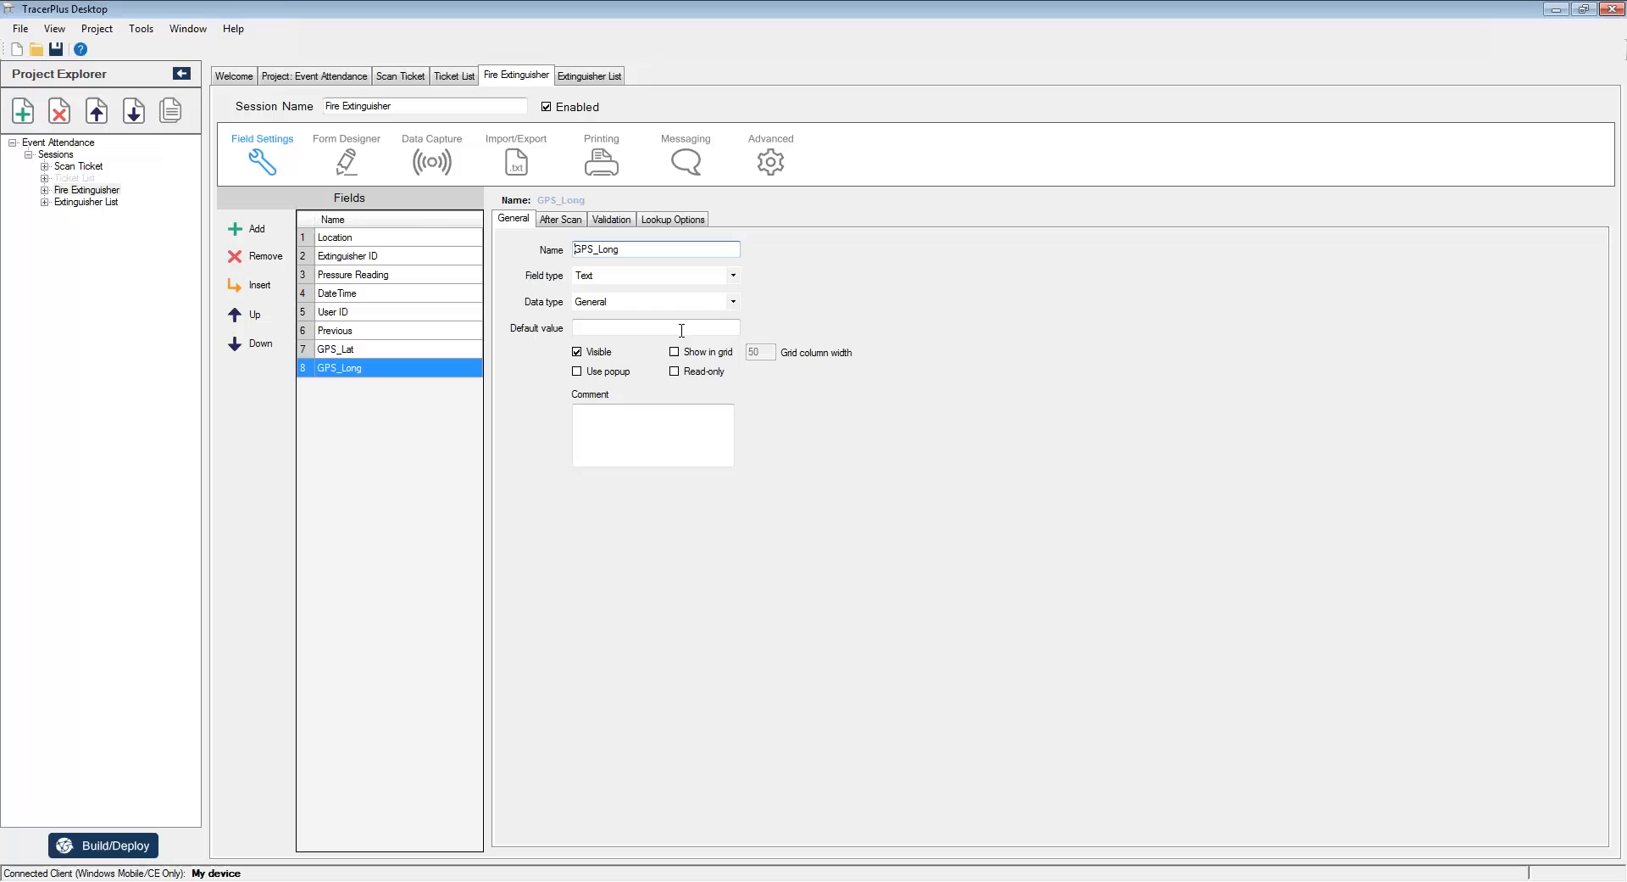
left_click(732, 275)
left_click(630, 346)
left_click(742, 218)
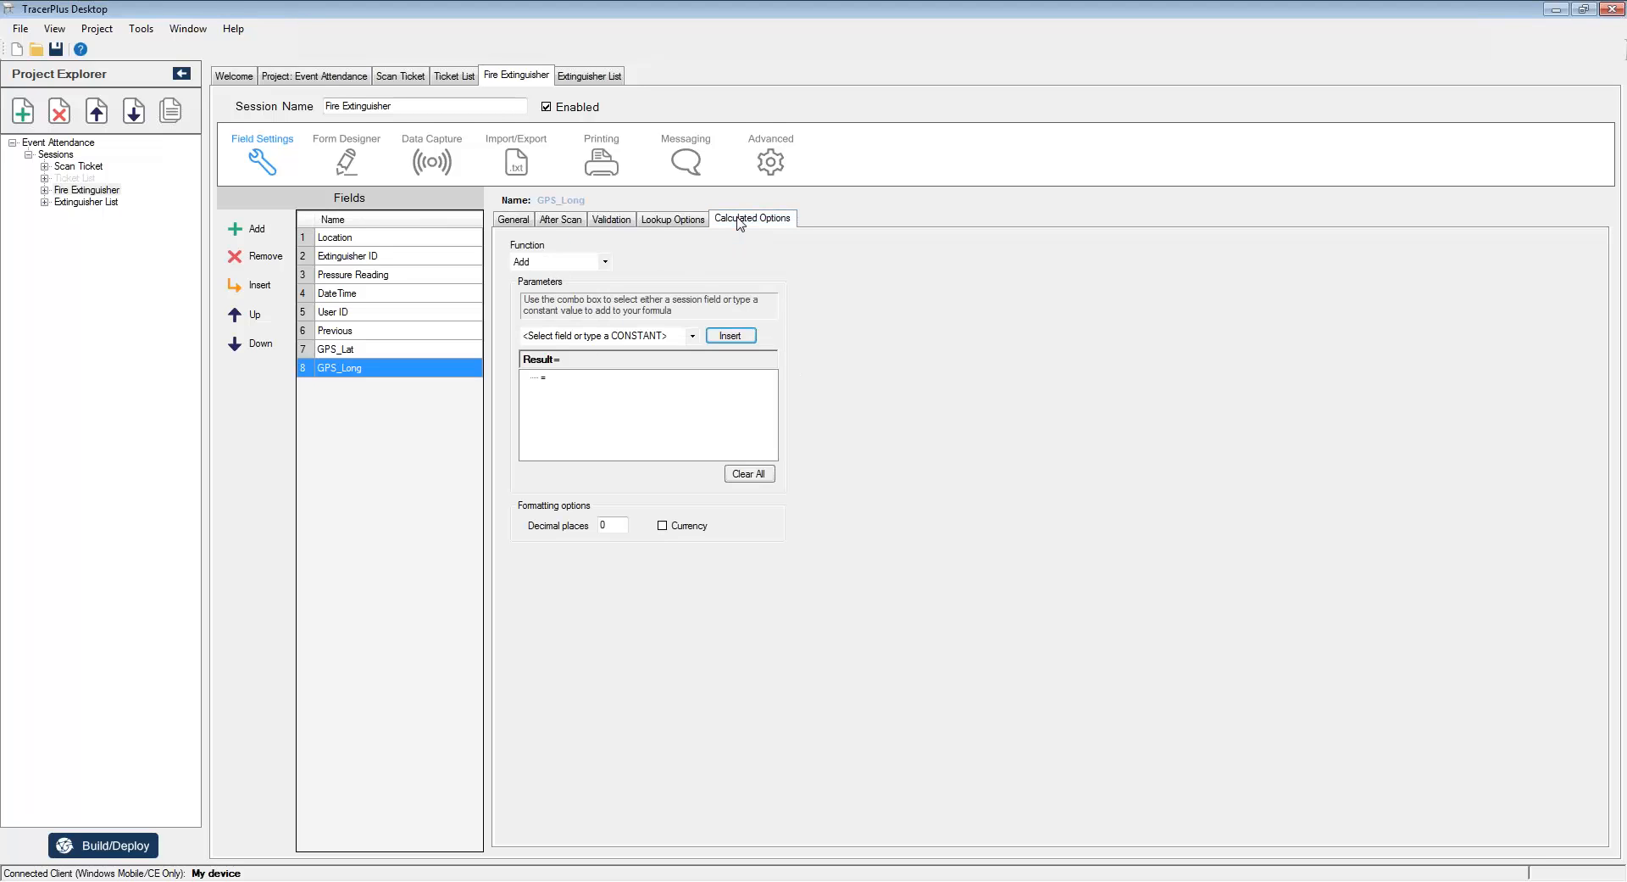
left_click(604, 261)
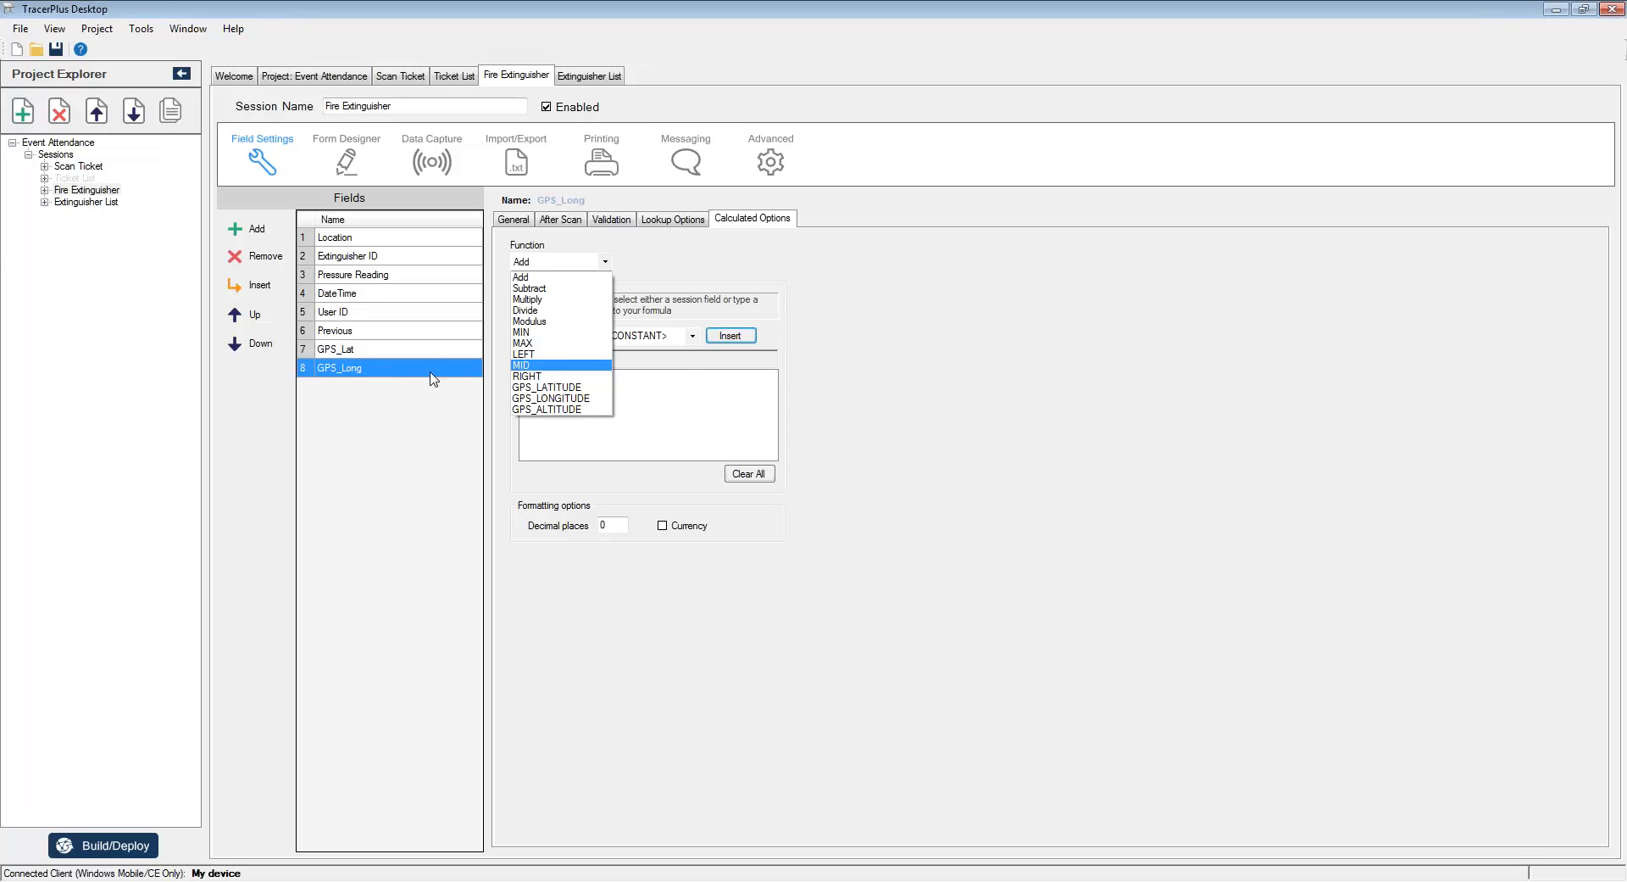
left_click(543, 398)
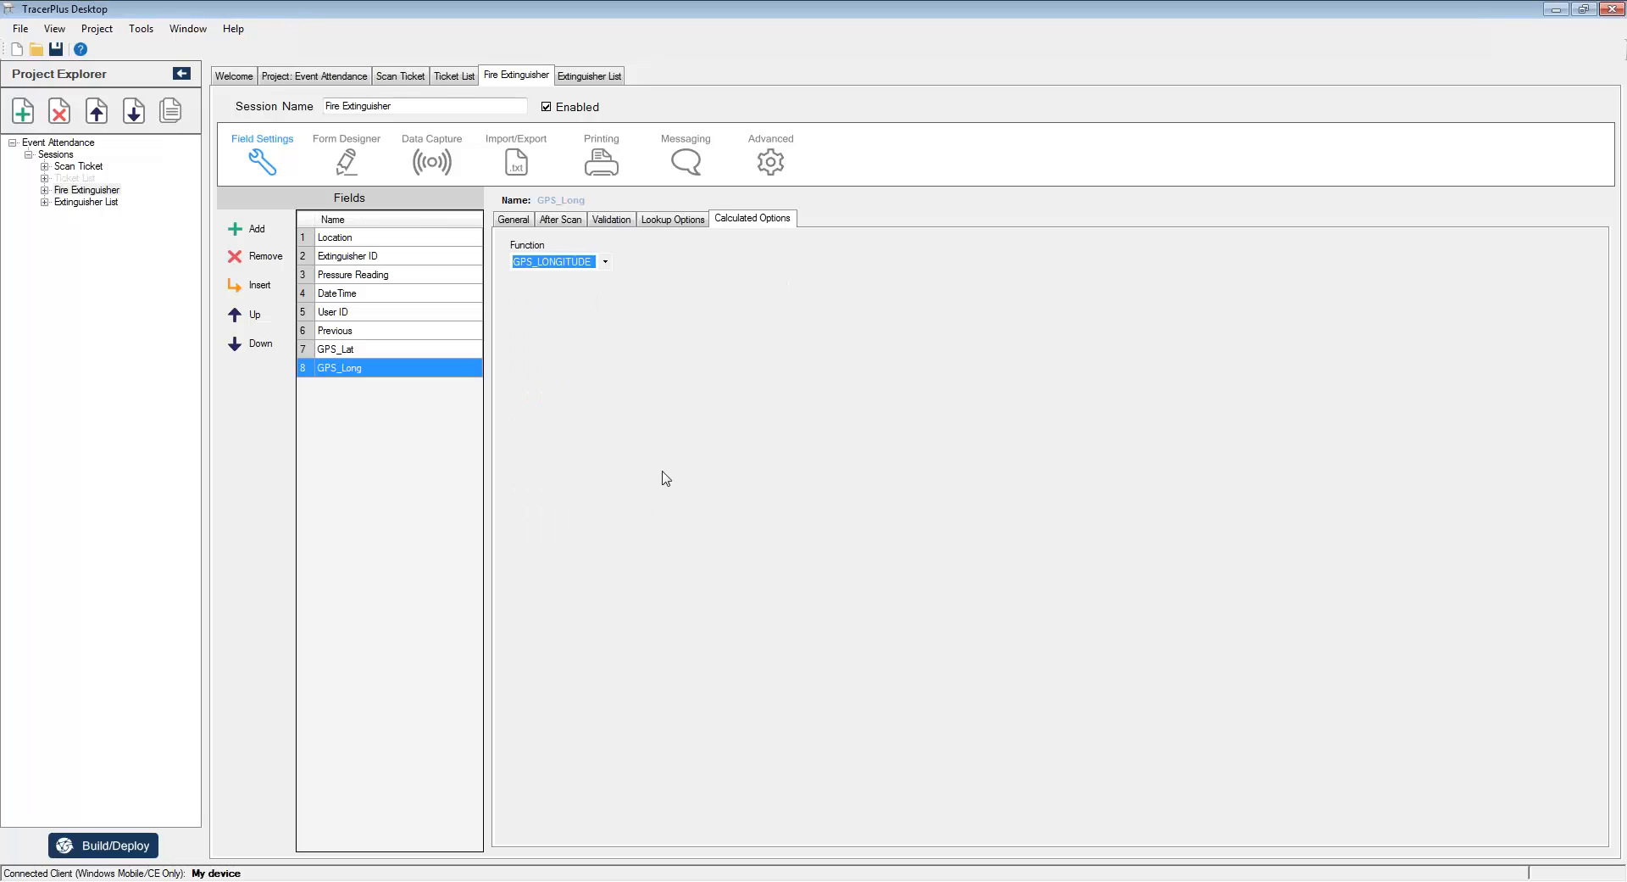
Step: Add a field named Damage to the end of the Fire Extinguisher session's field list
left_click(522, 219)
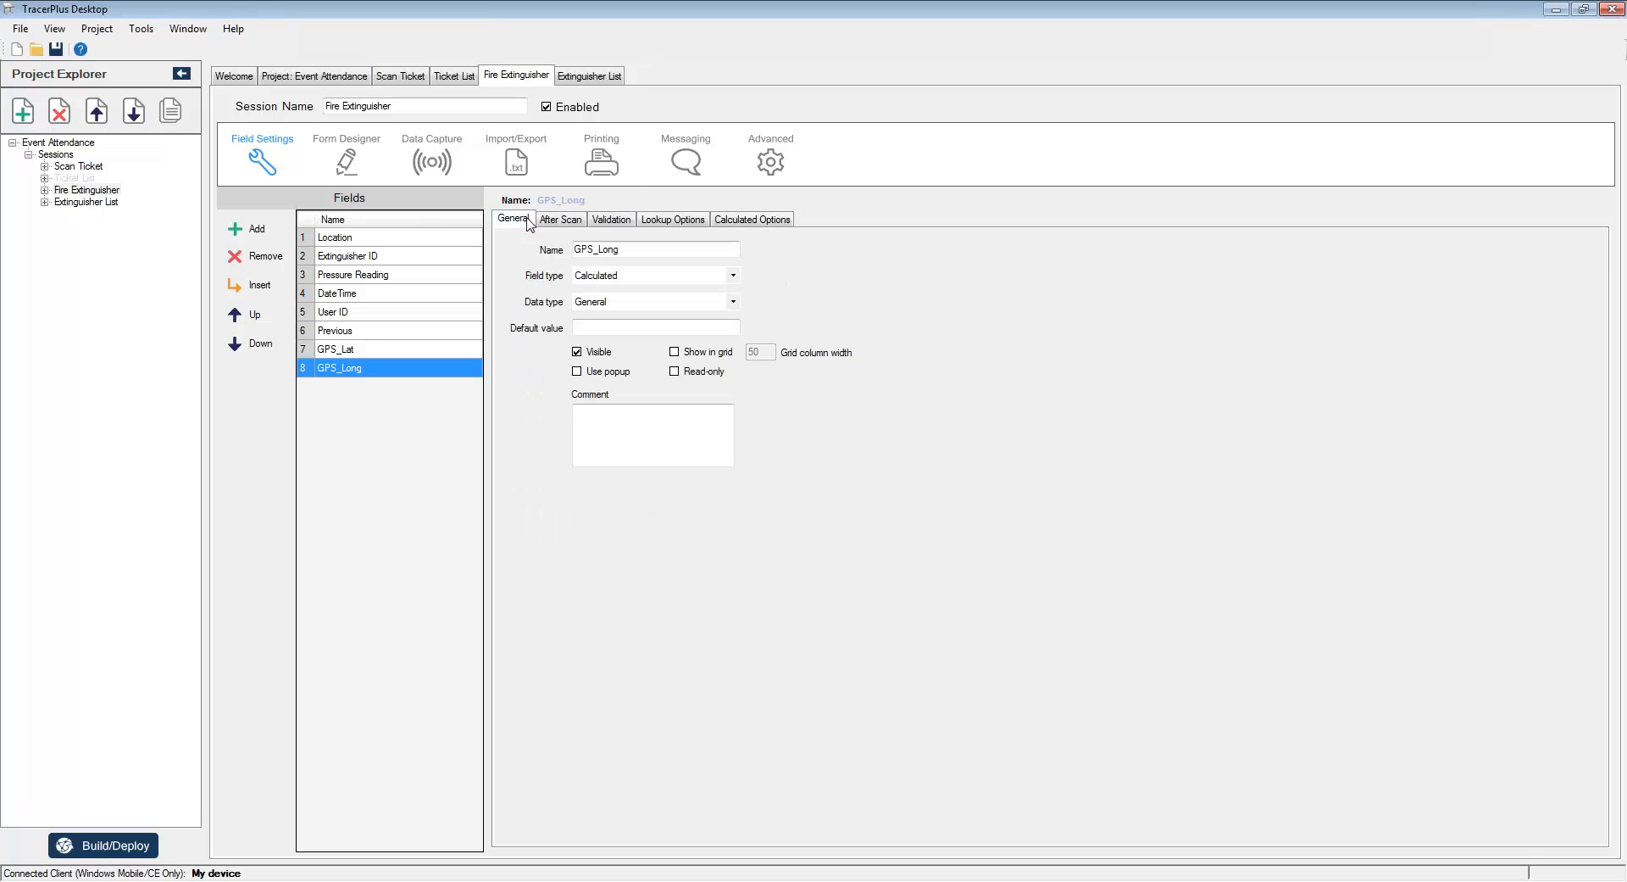
left_click(654, 274)
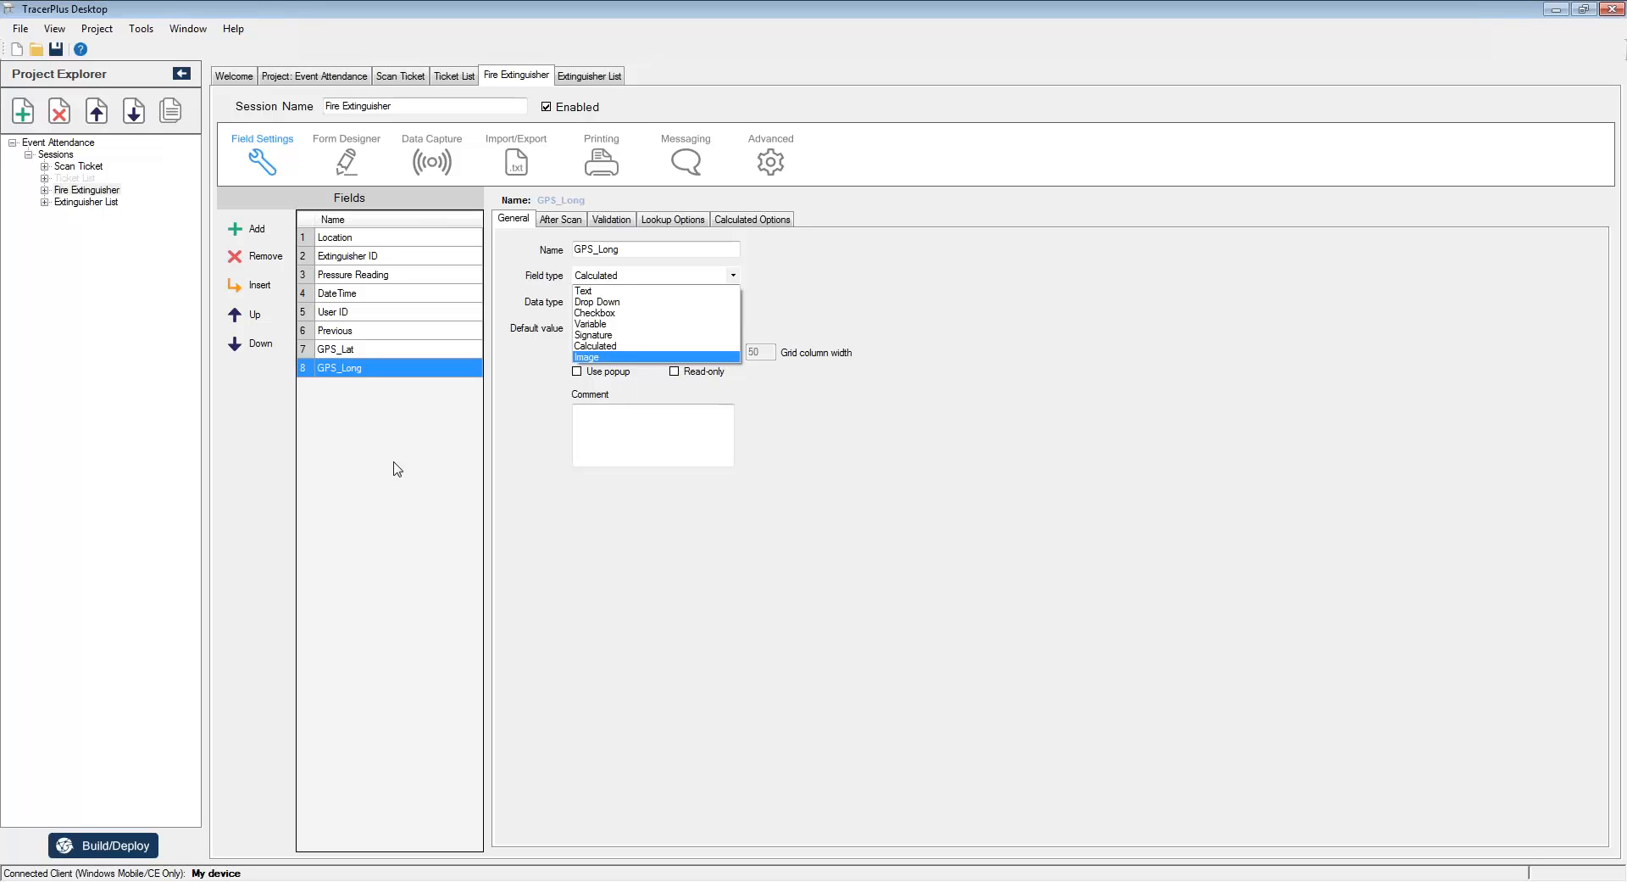
left_click(559, 573)
left_click(248, 228)
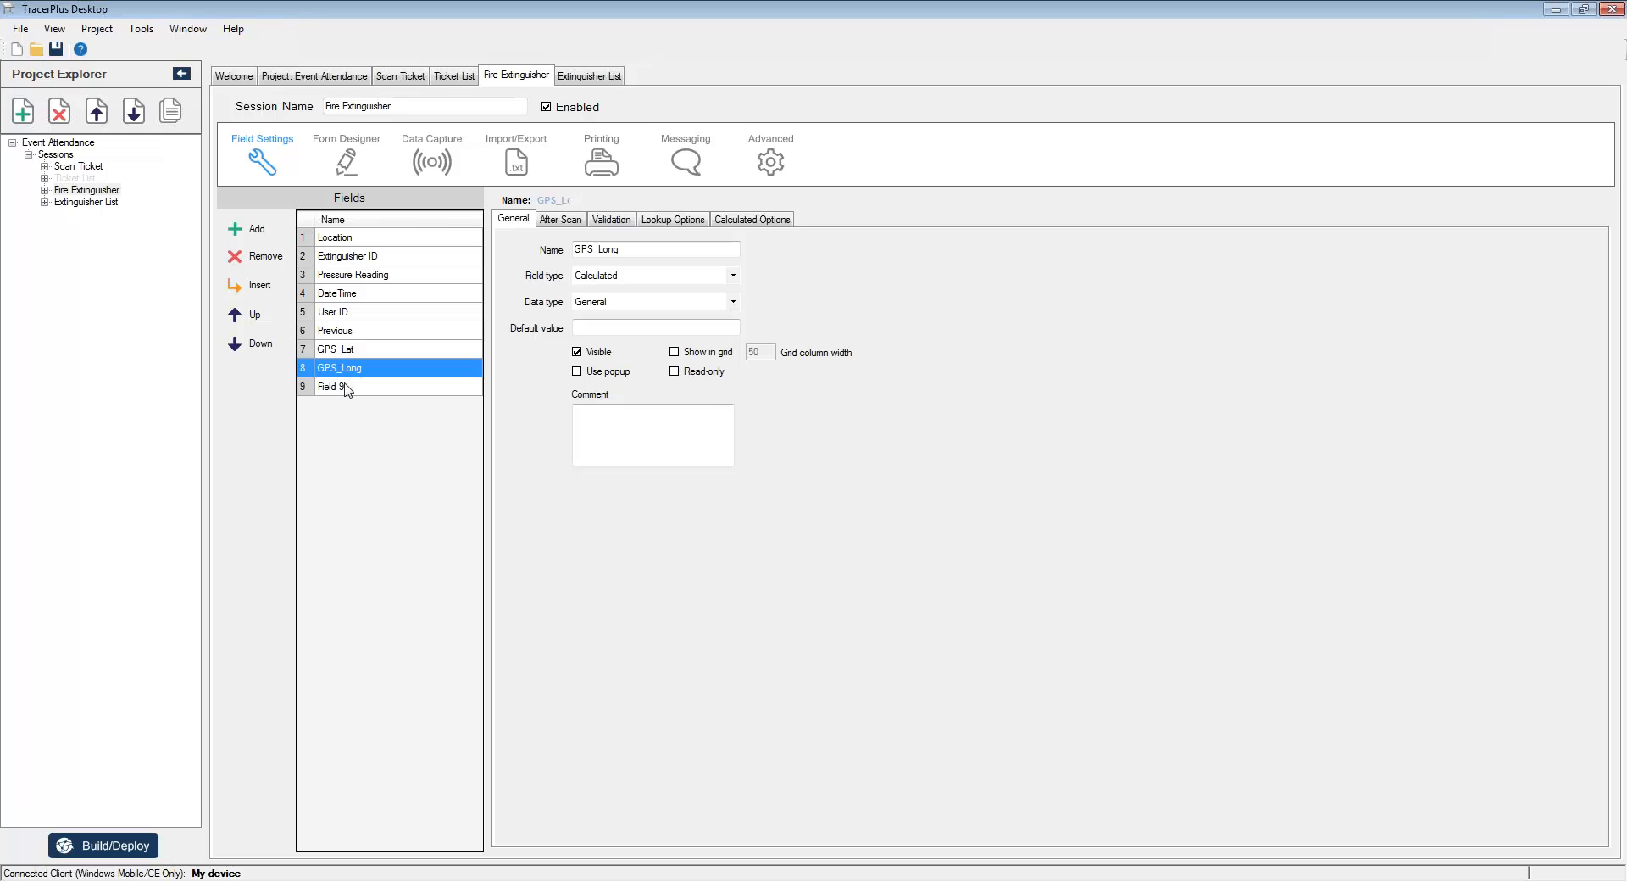
left_click(345, 385)
left_click(348, 385)
type("Damage")
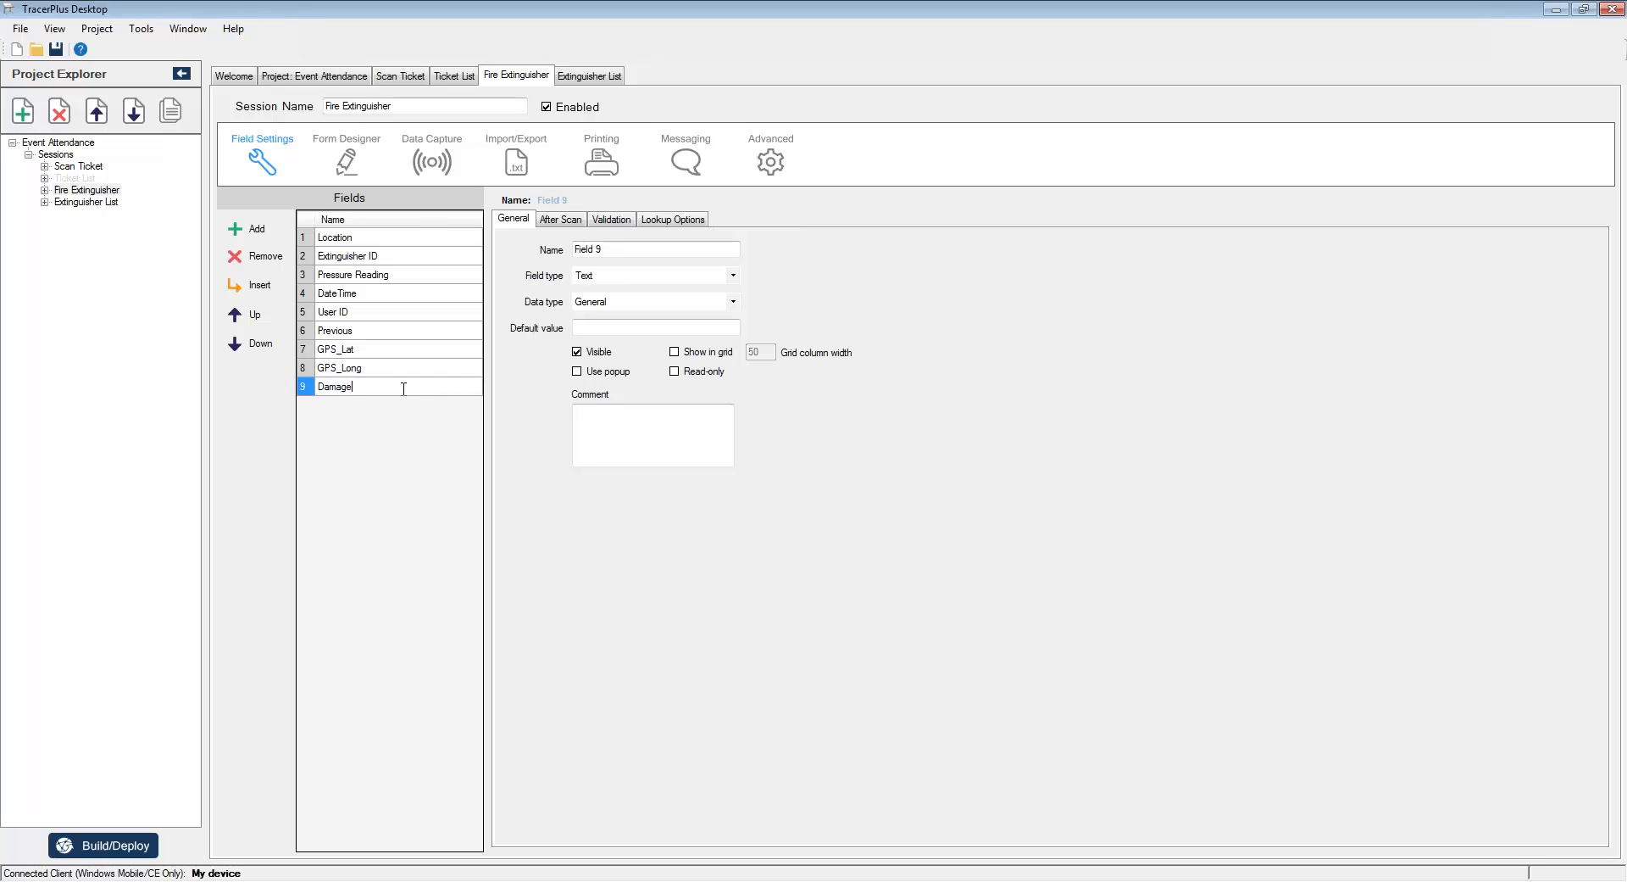
left_click(353, 367)
Step: Set the Damage field's type to Image
left_click(352, 388)
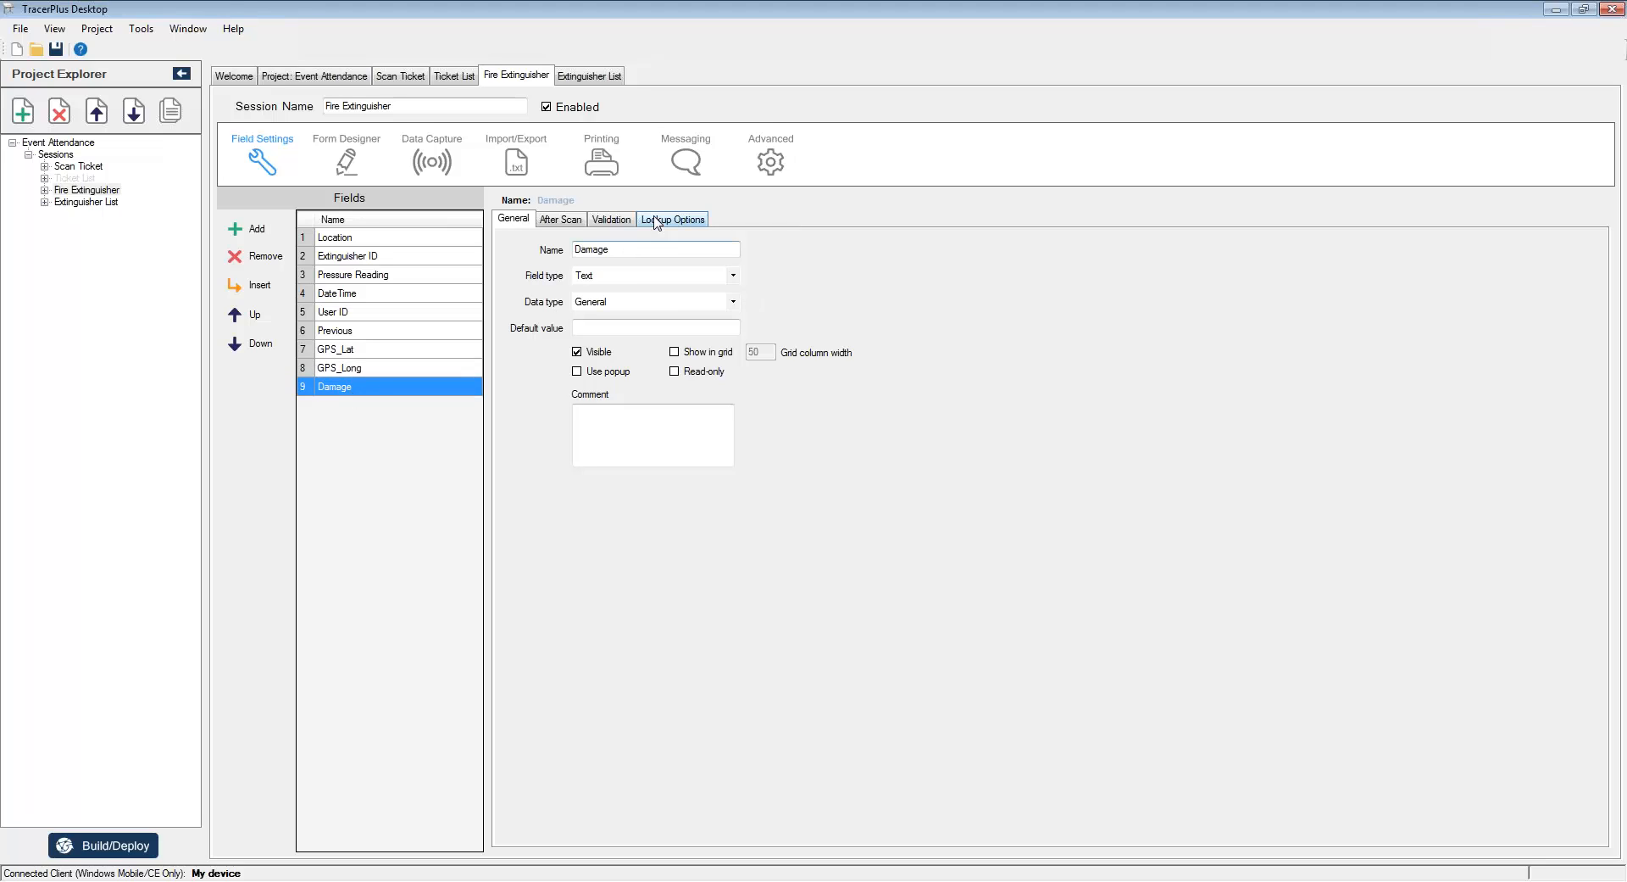
left_click(656, 274)
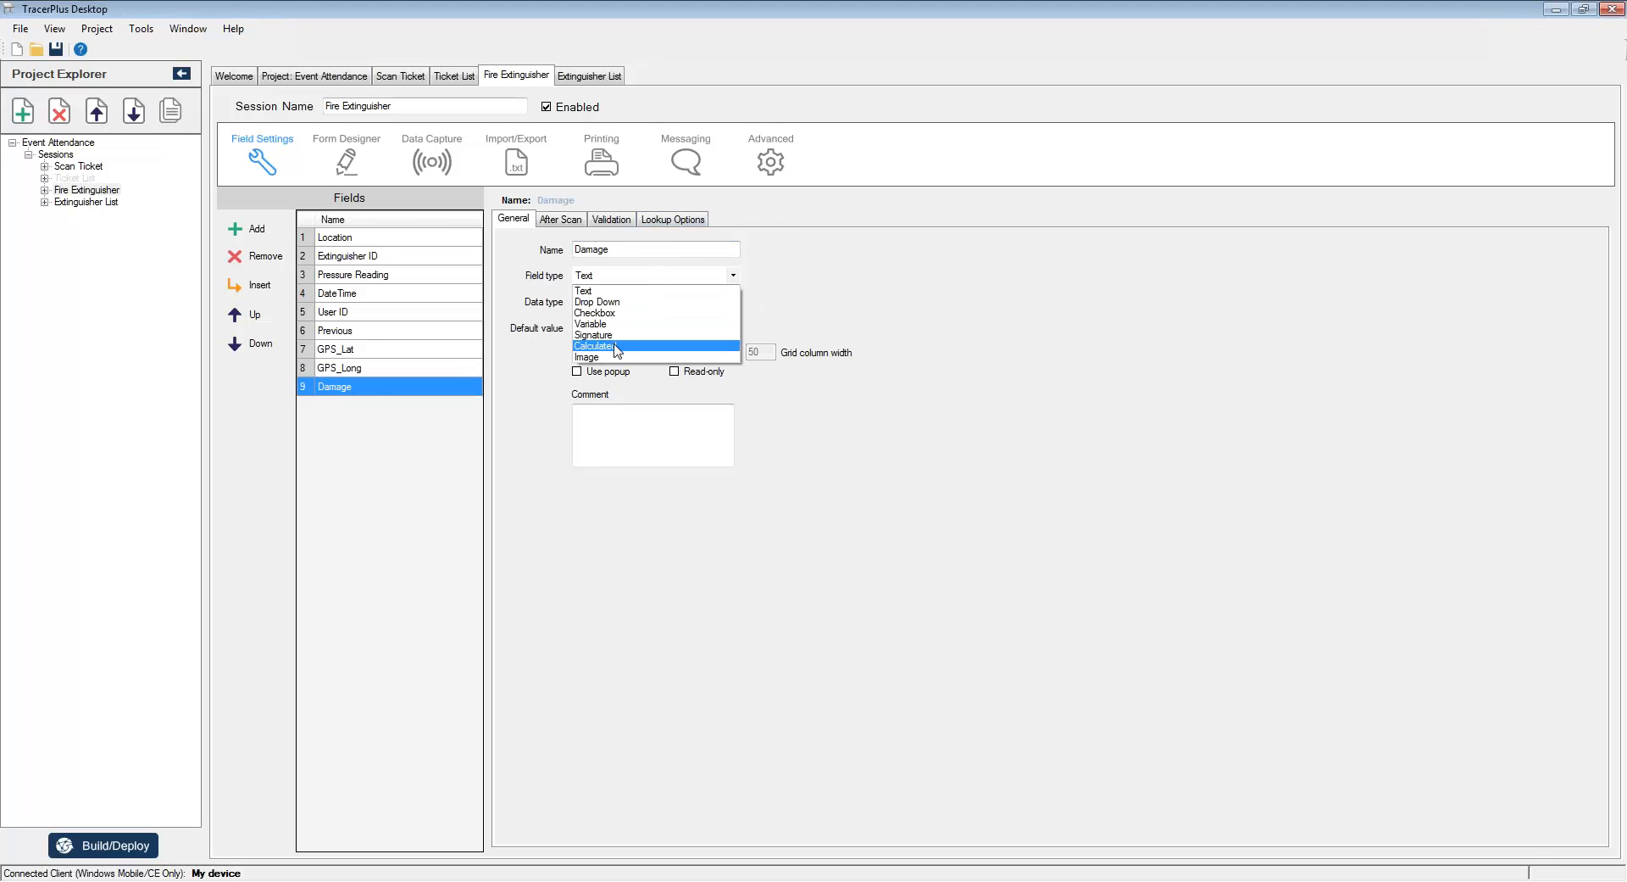
left_click(617, 356)
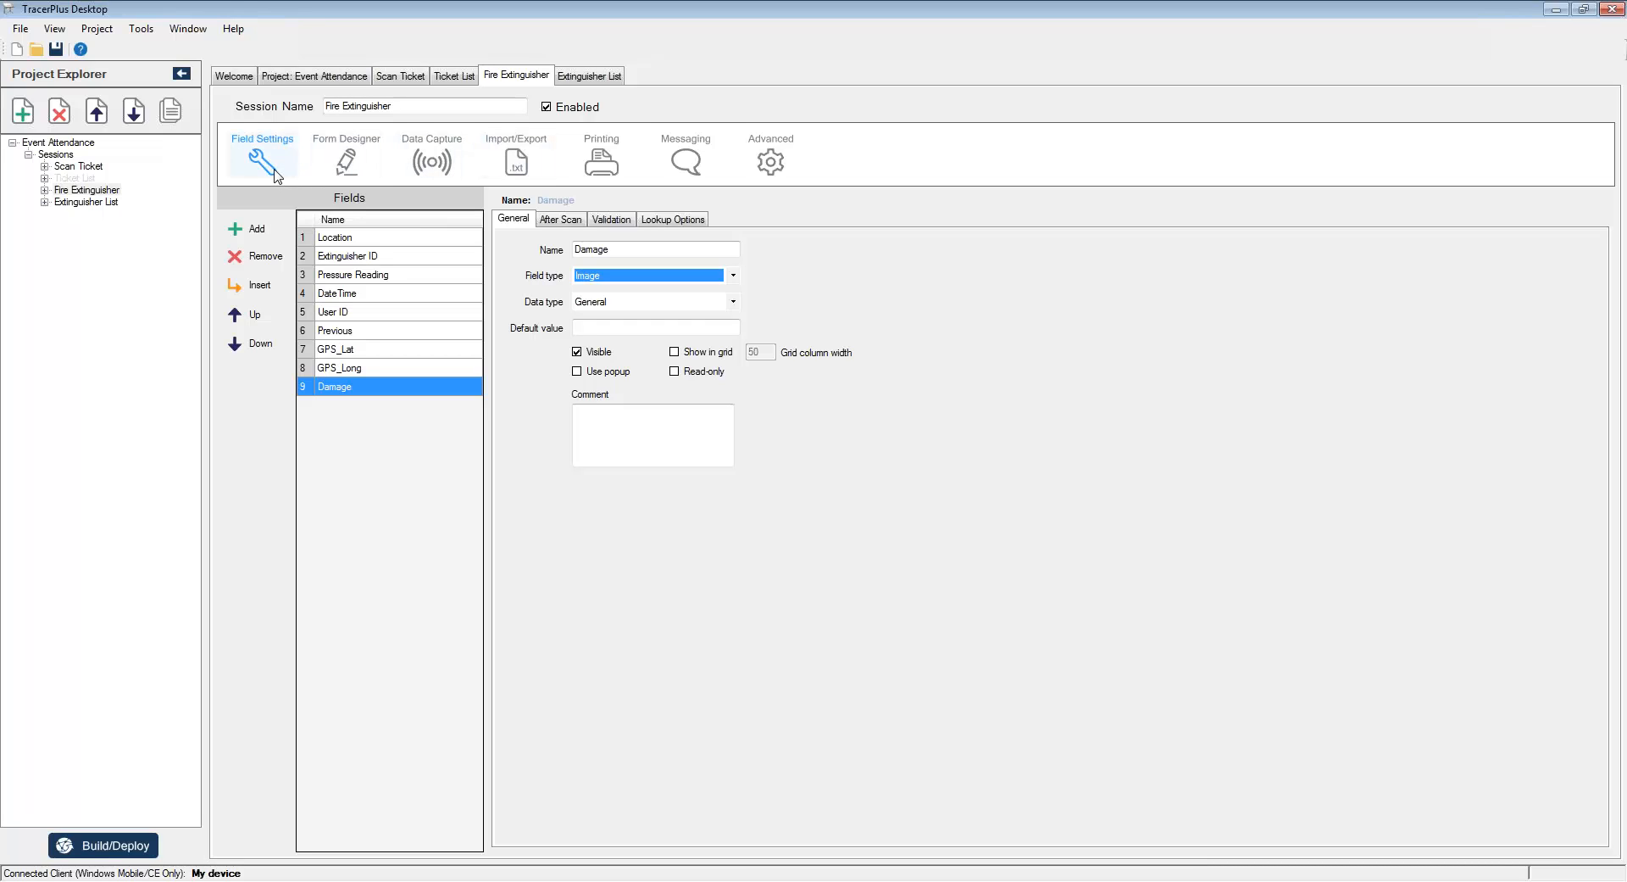
Step: Review the Fire Extinguisher session's form layout, data capture options and import/export settings
left_click(334, 171)
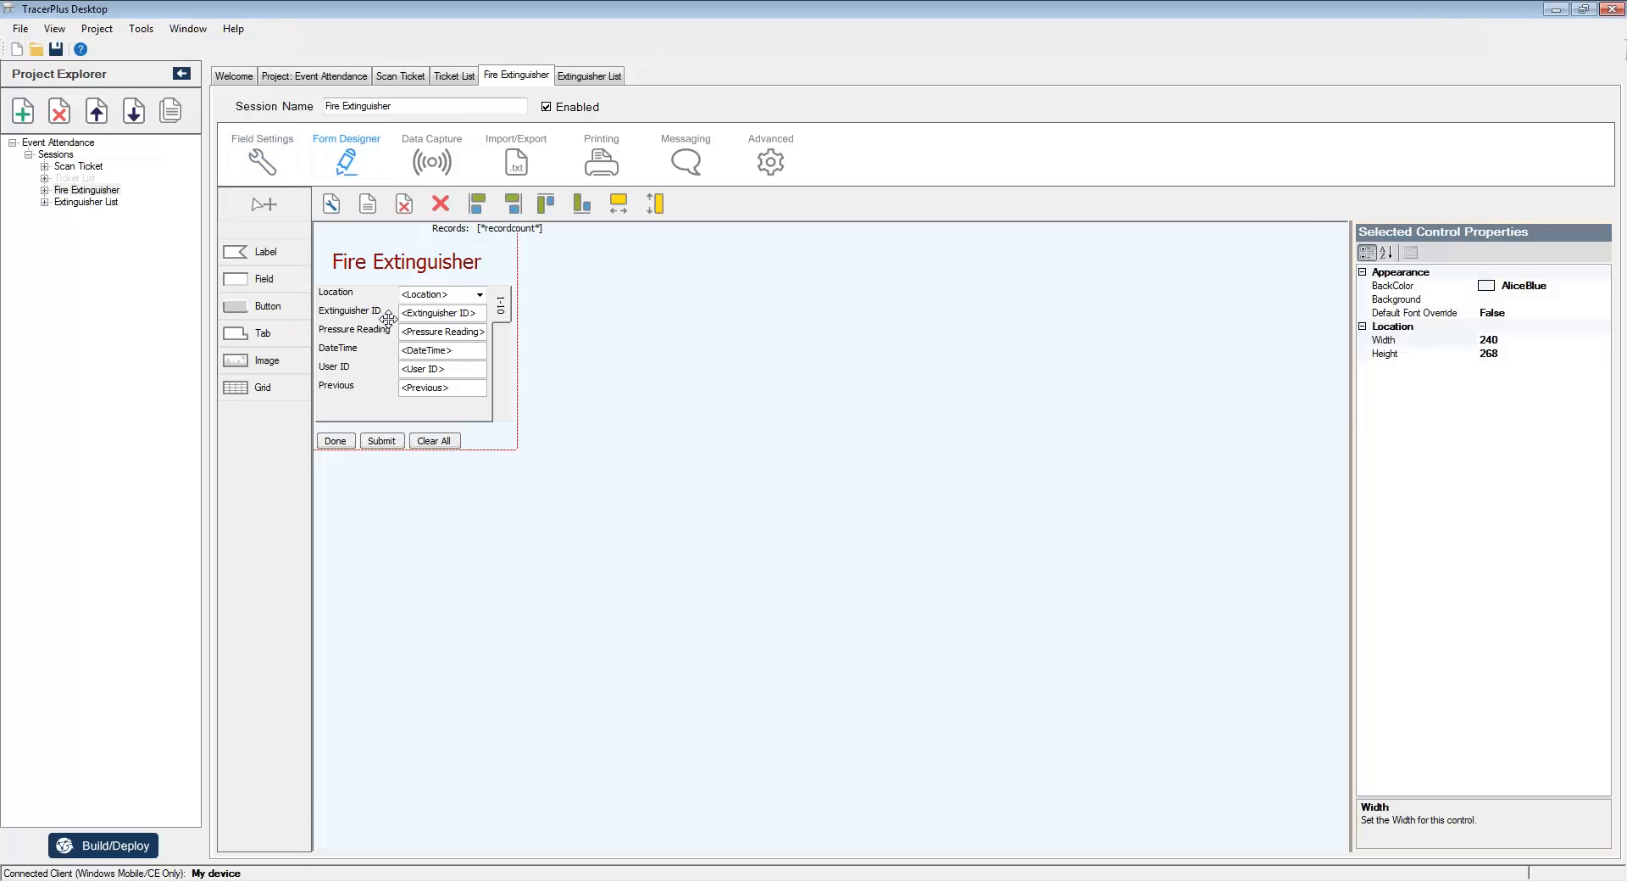
left_click(430, 160)
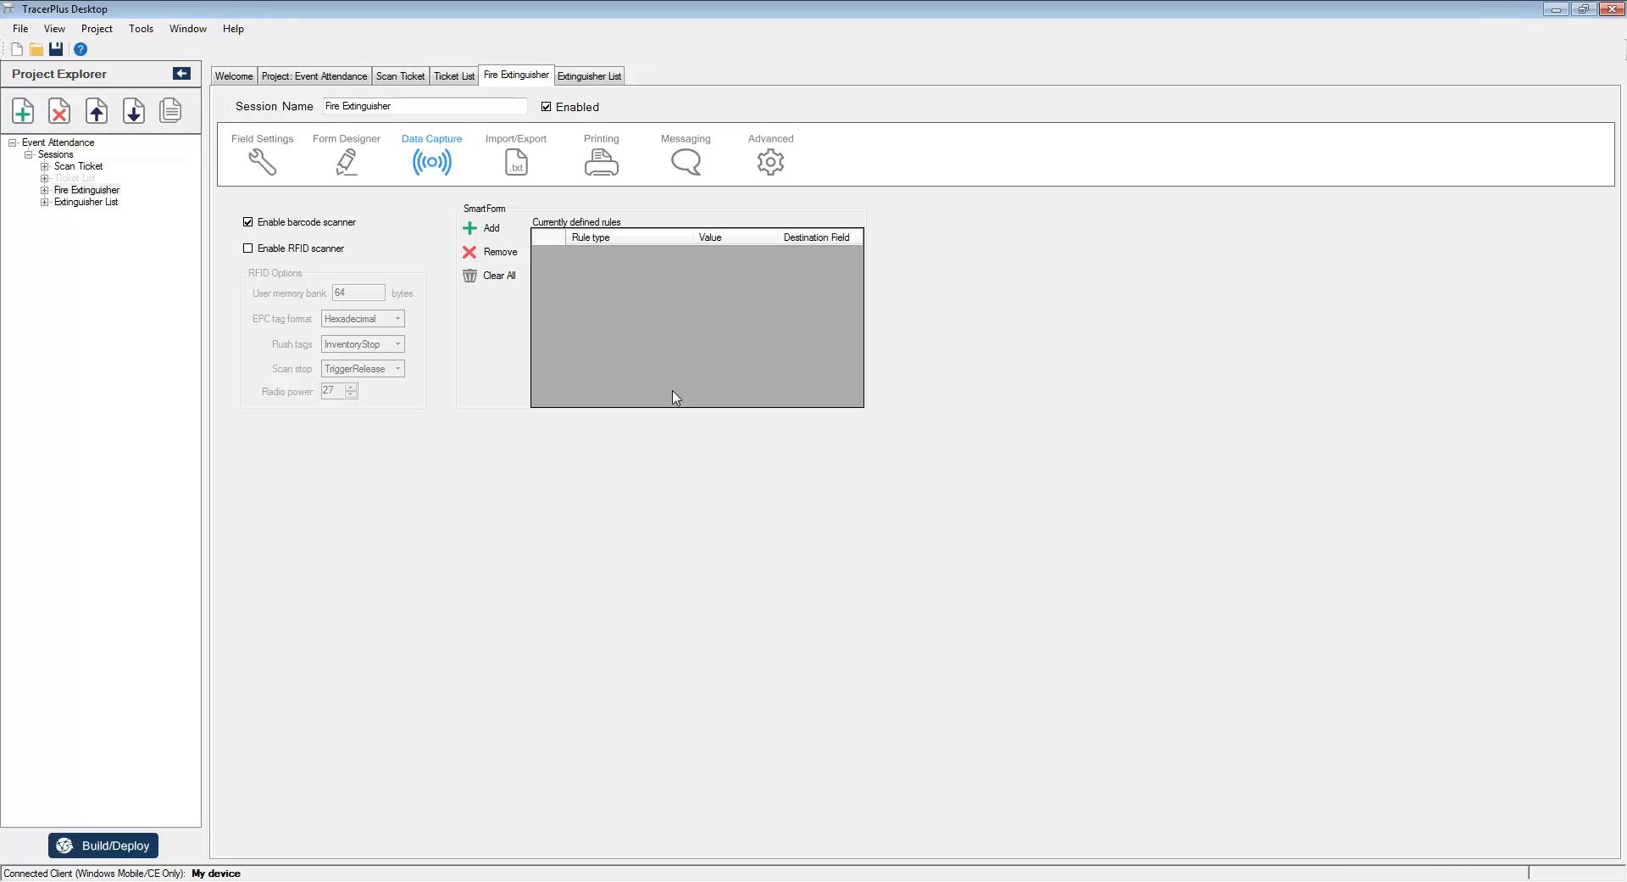
left_click(516, 161)
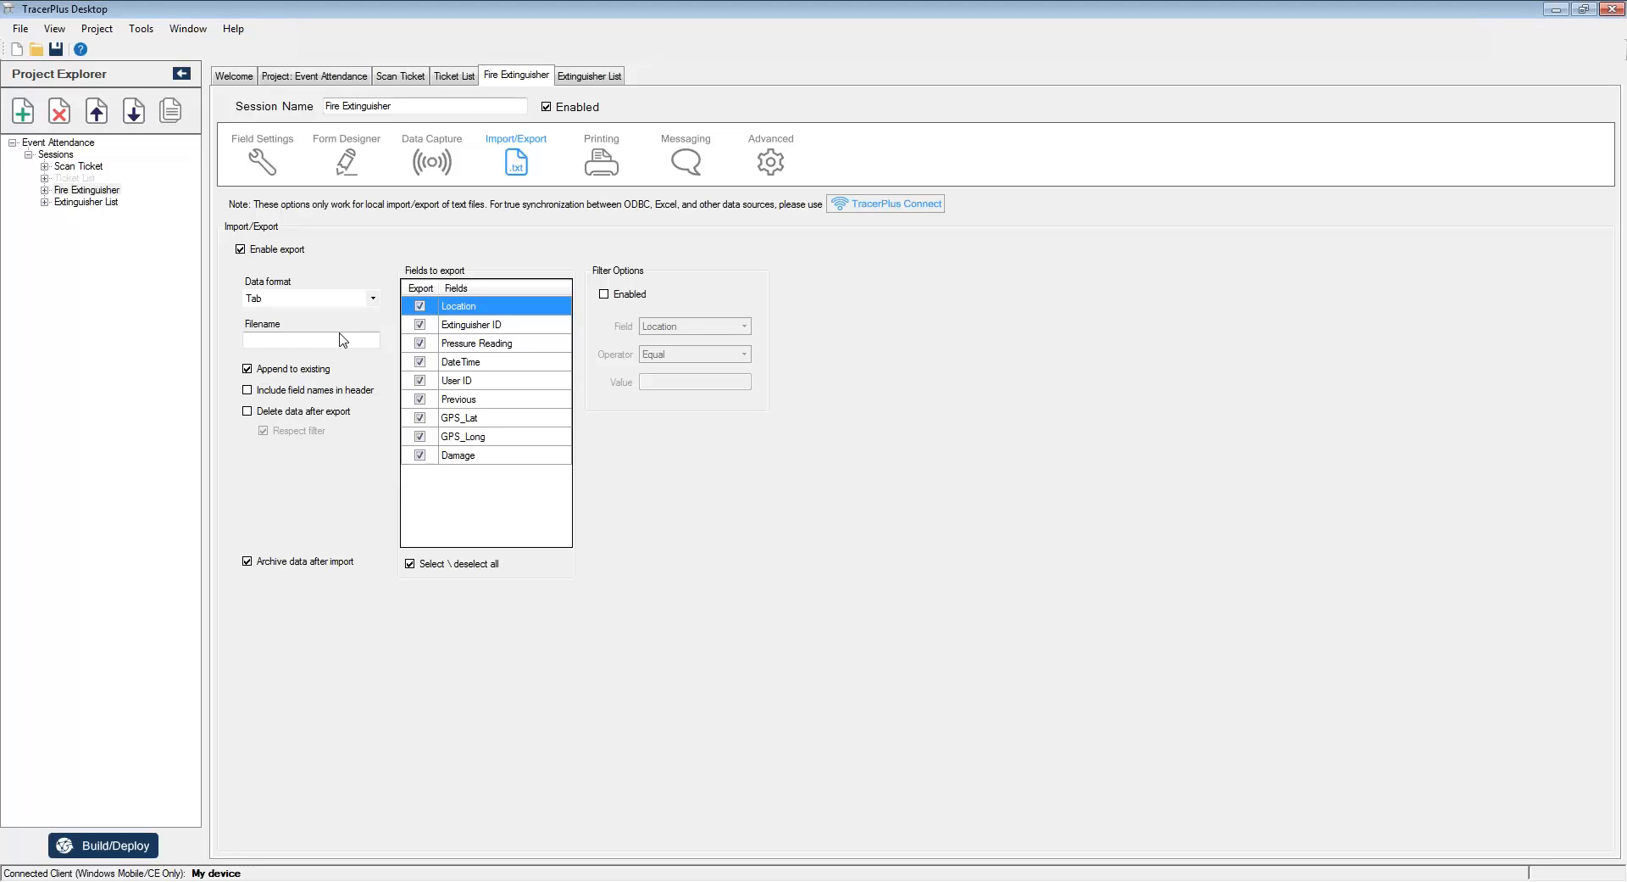
Step: Bring up the device viewer, examine the import and export commands in the mobile client, and minimize the viewer again
left_click(1132, 880)
left_click(1100, 746)
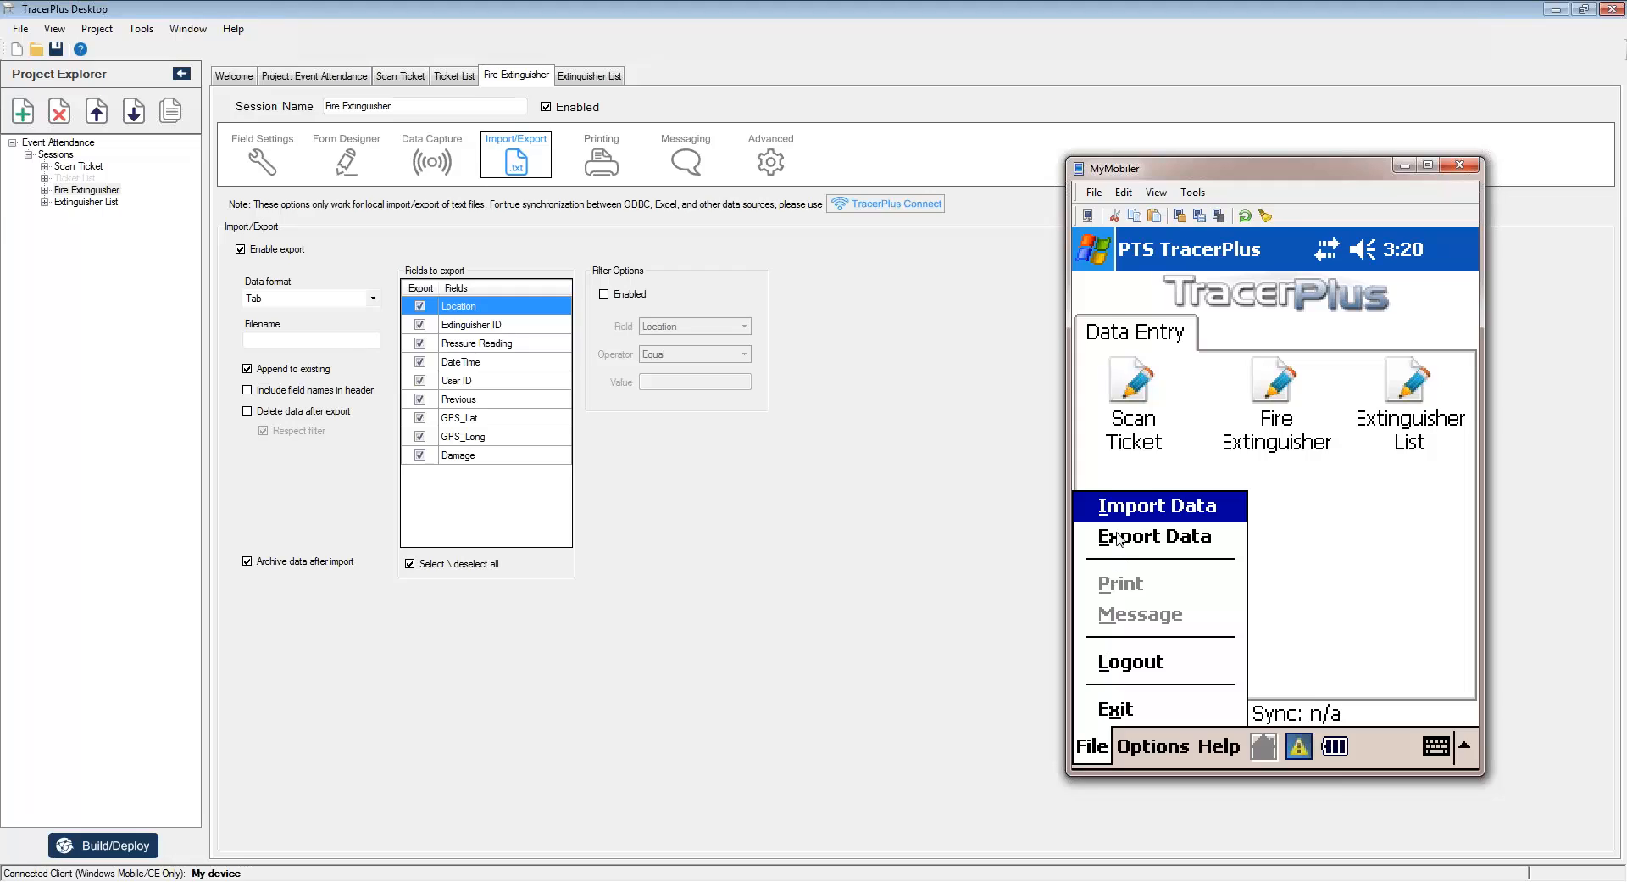
left_click(1398, 627)
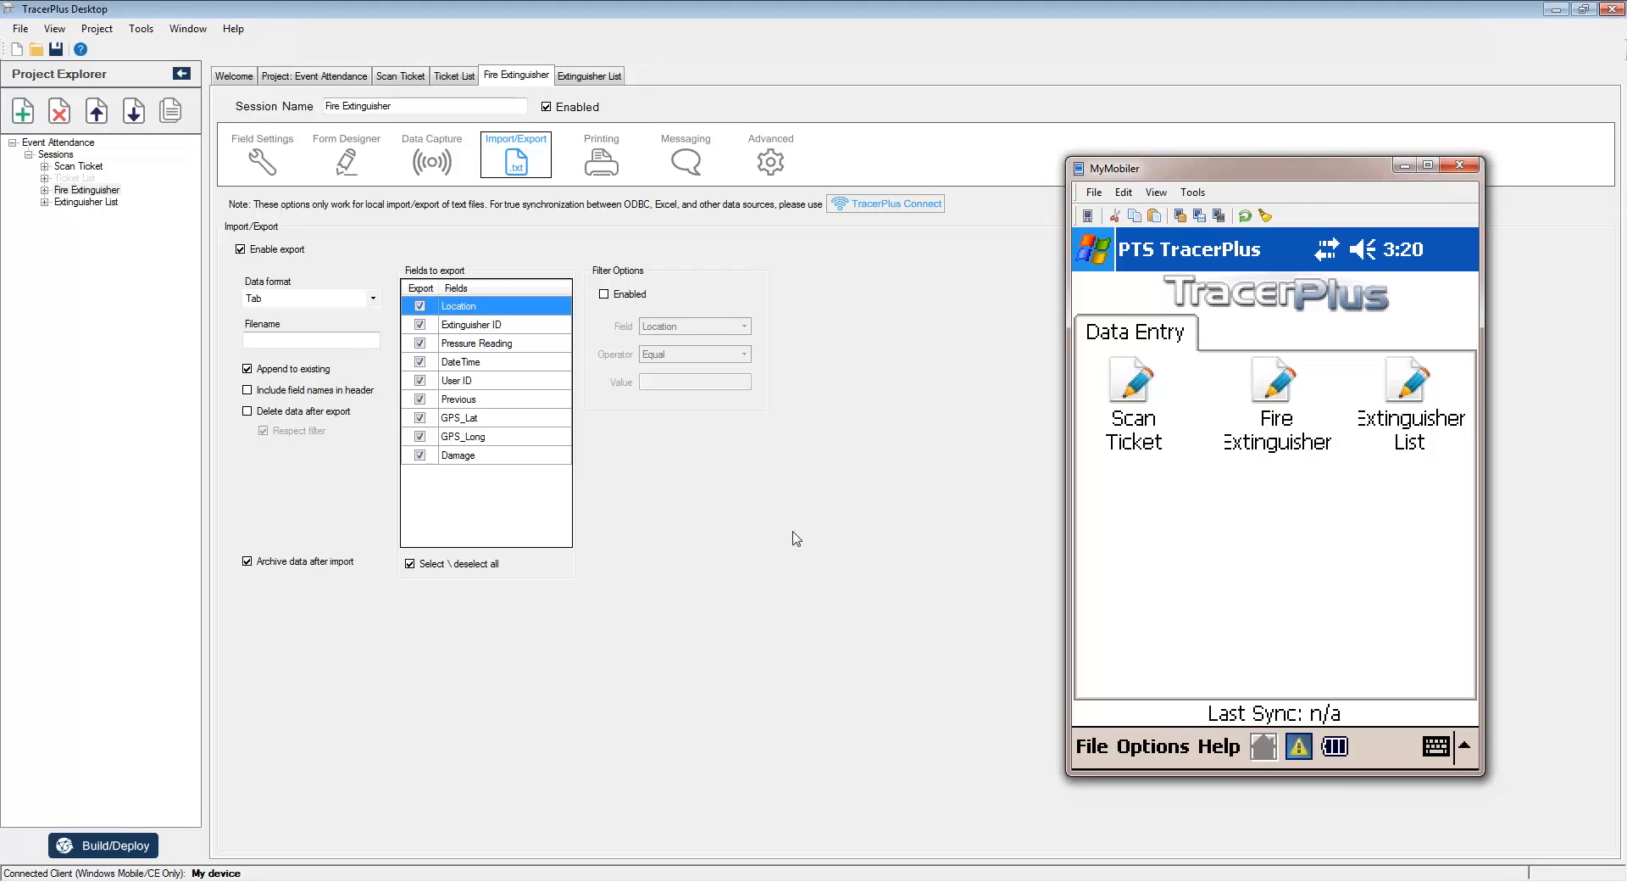
left_click(1405, 165)
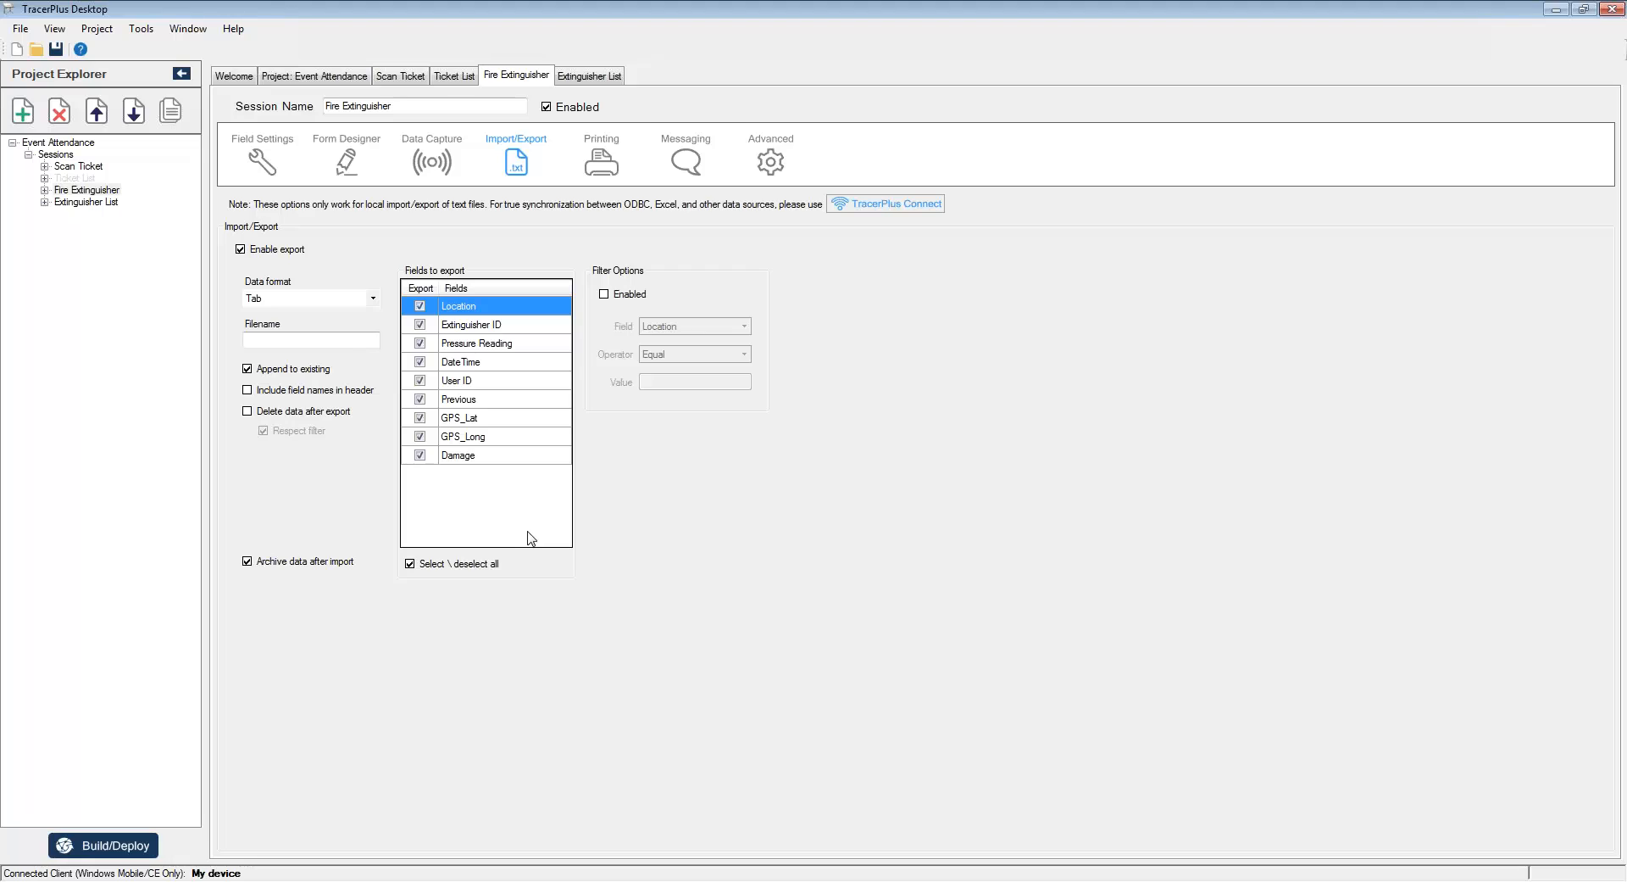
Step: Review the printing and messaging settings of the Fire Extinguisher session
left_click(695, 173)
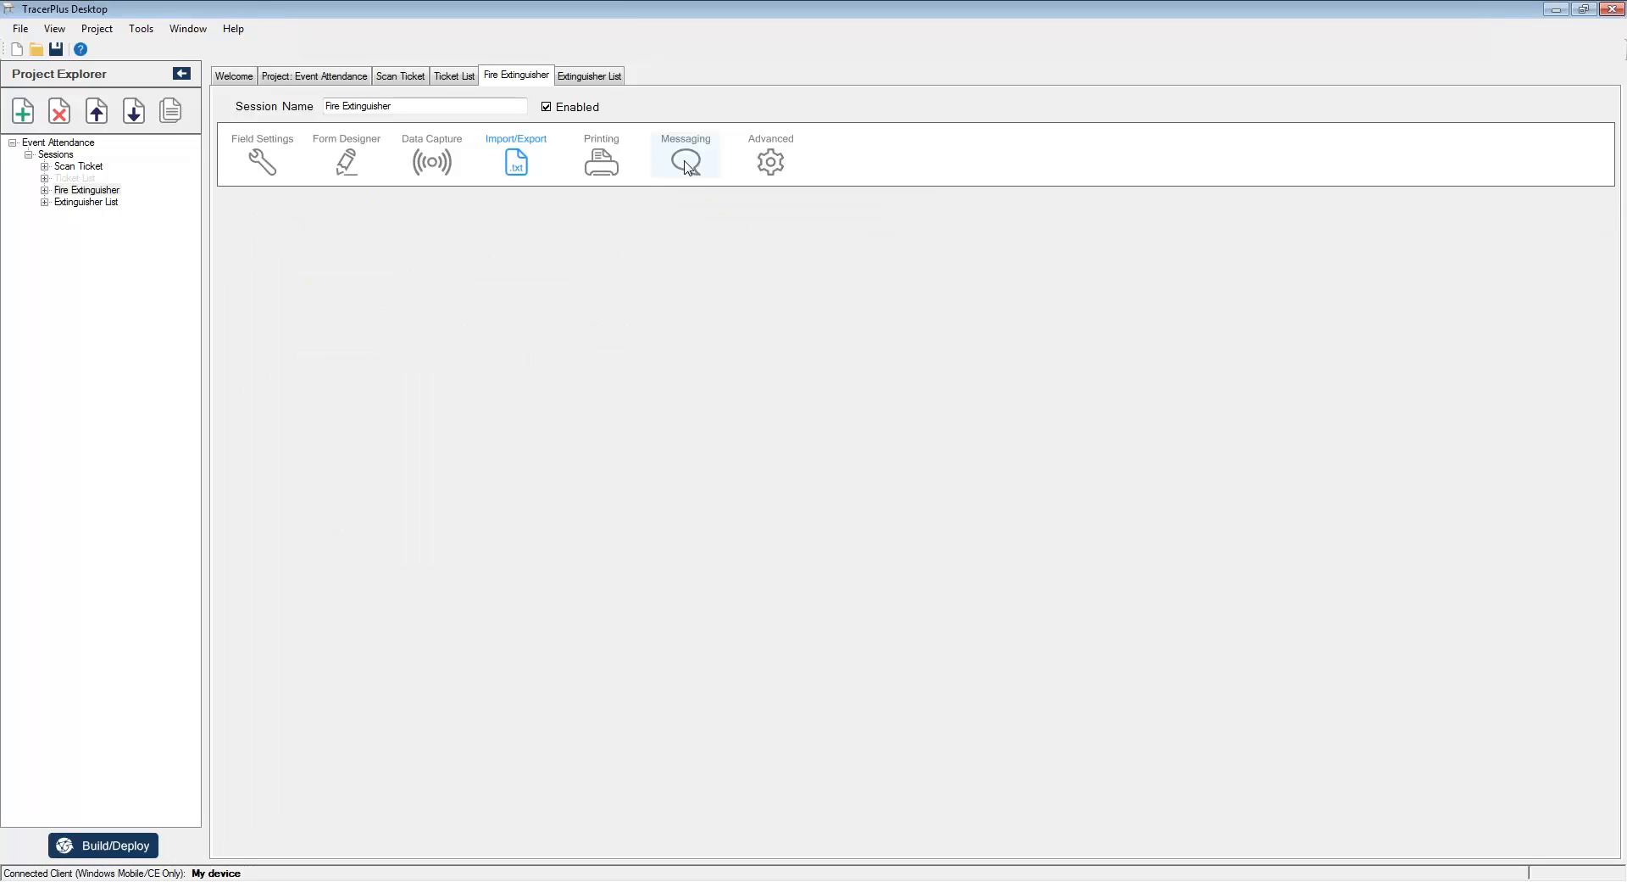
left_click(603, 161)
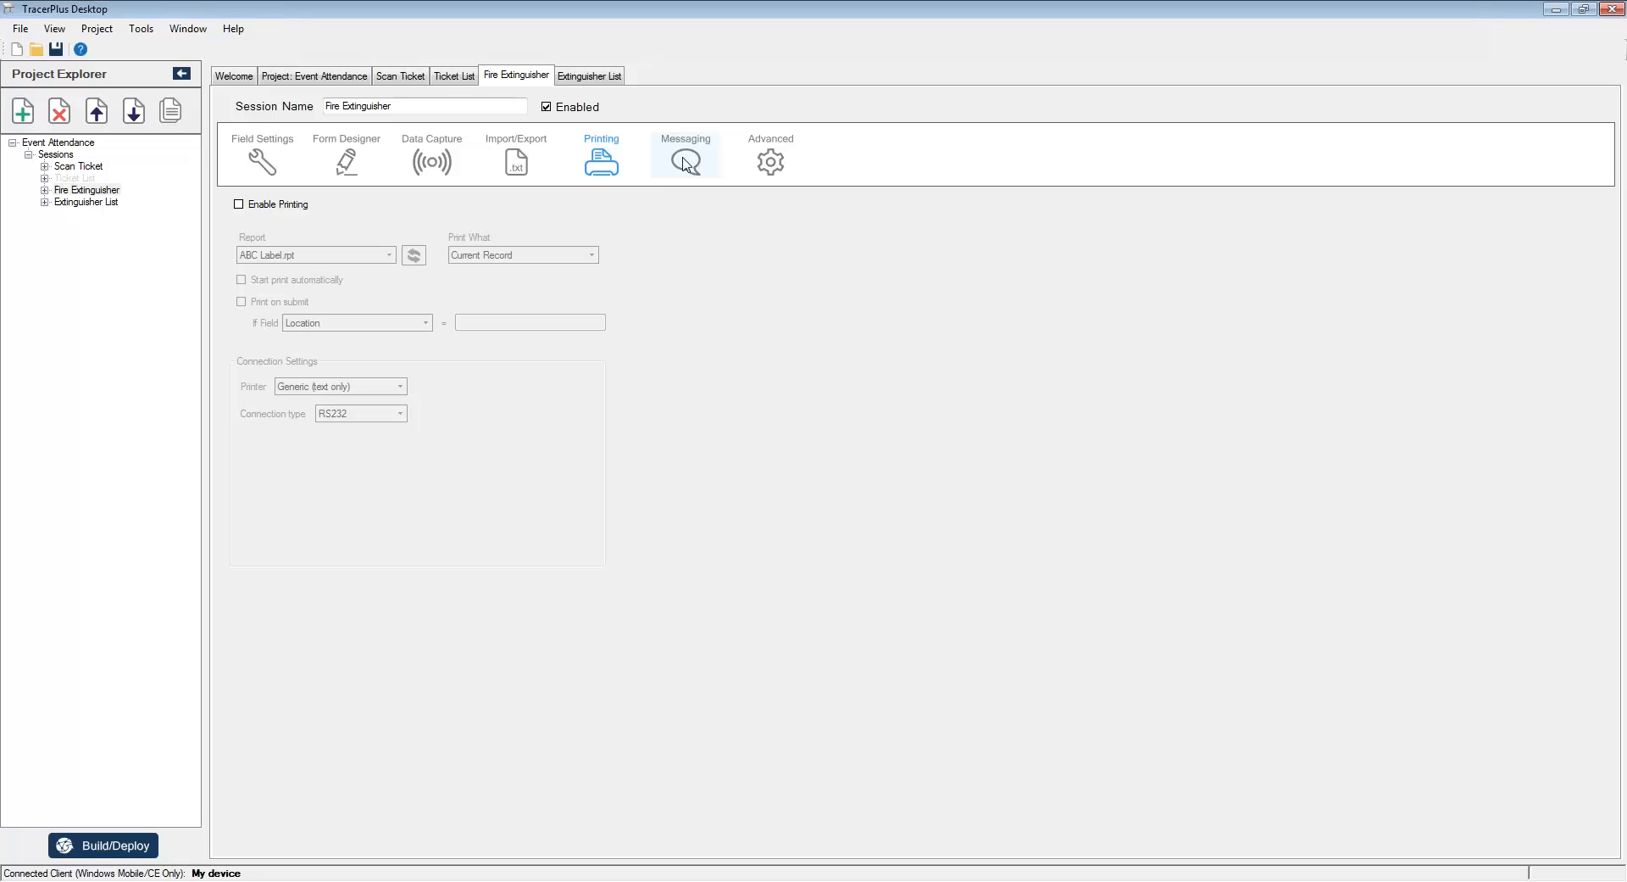
left_click(688, 162)
left_click(623, 163)
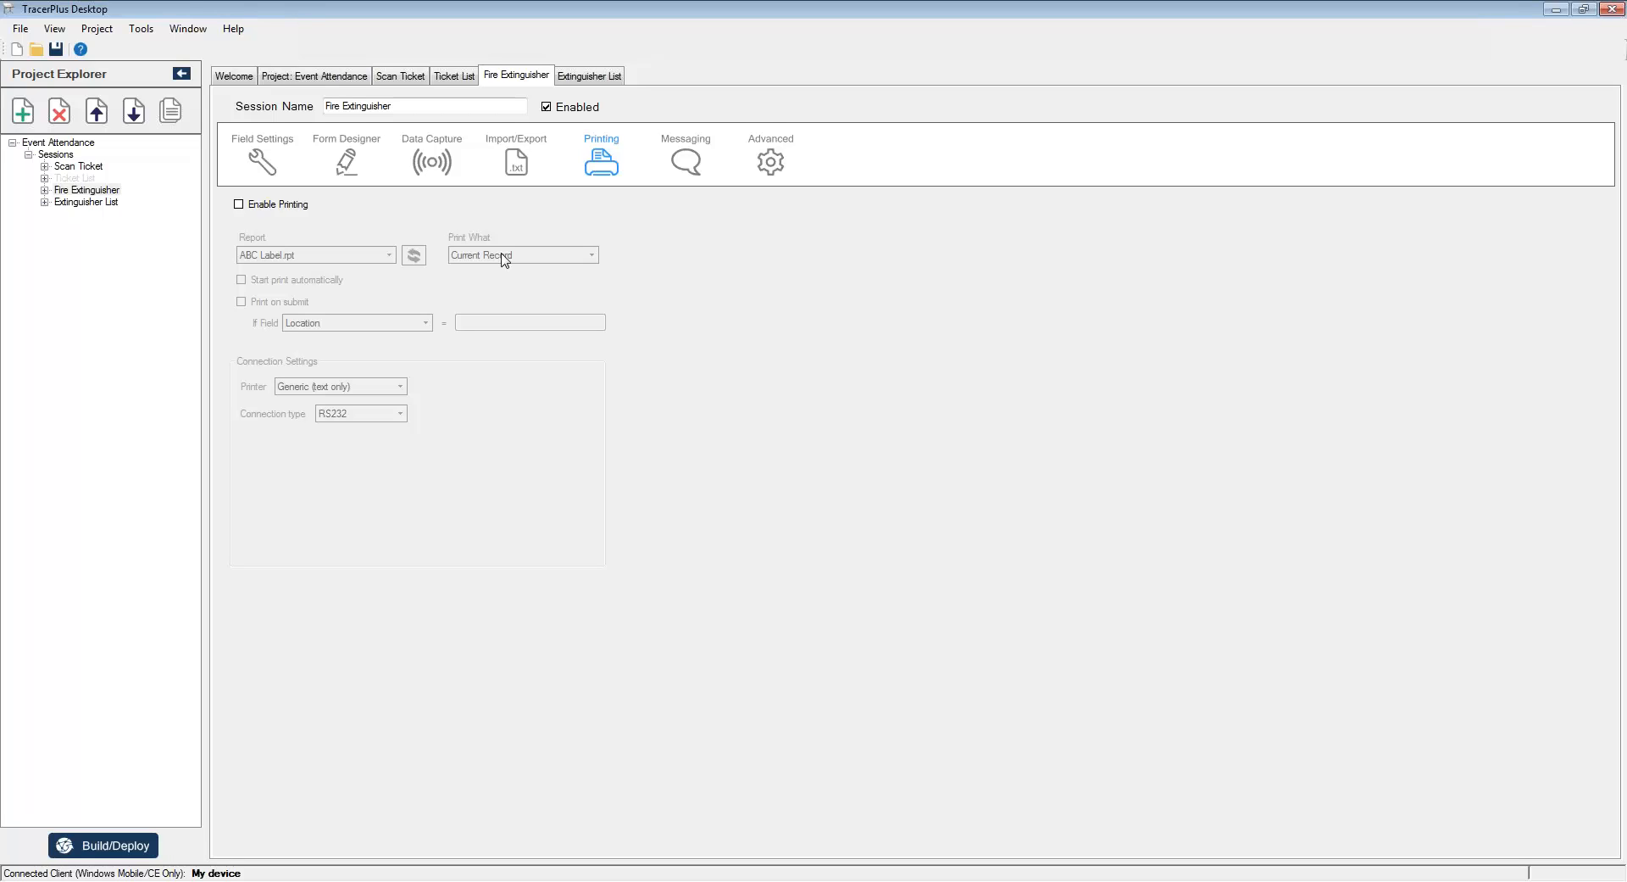
left_click(684, 160)
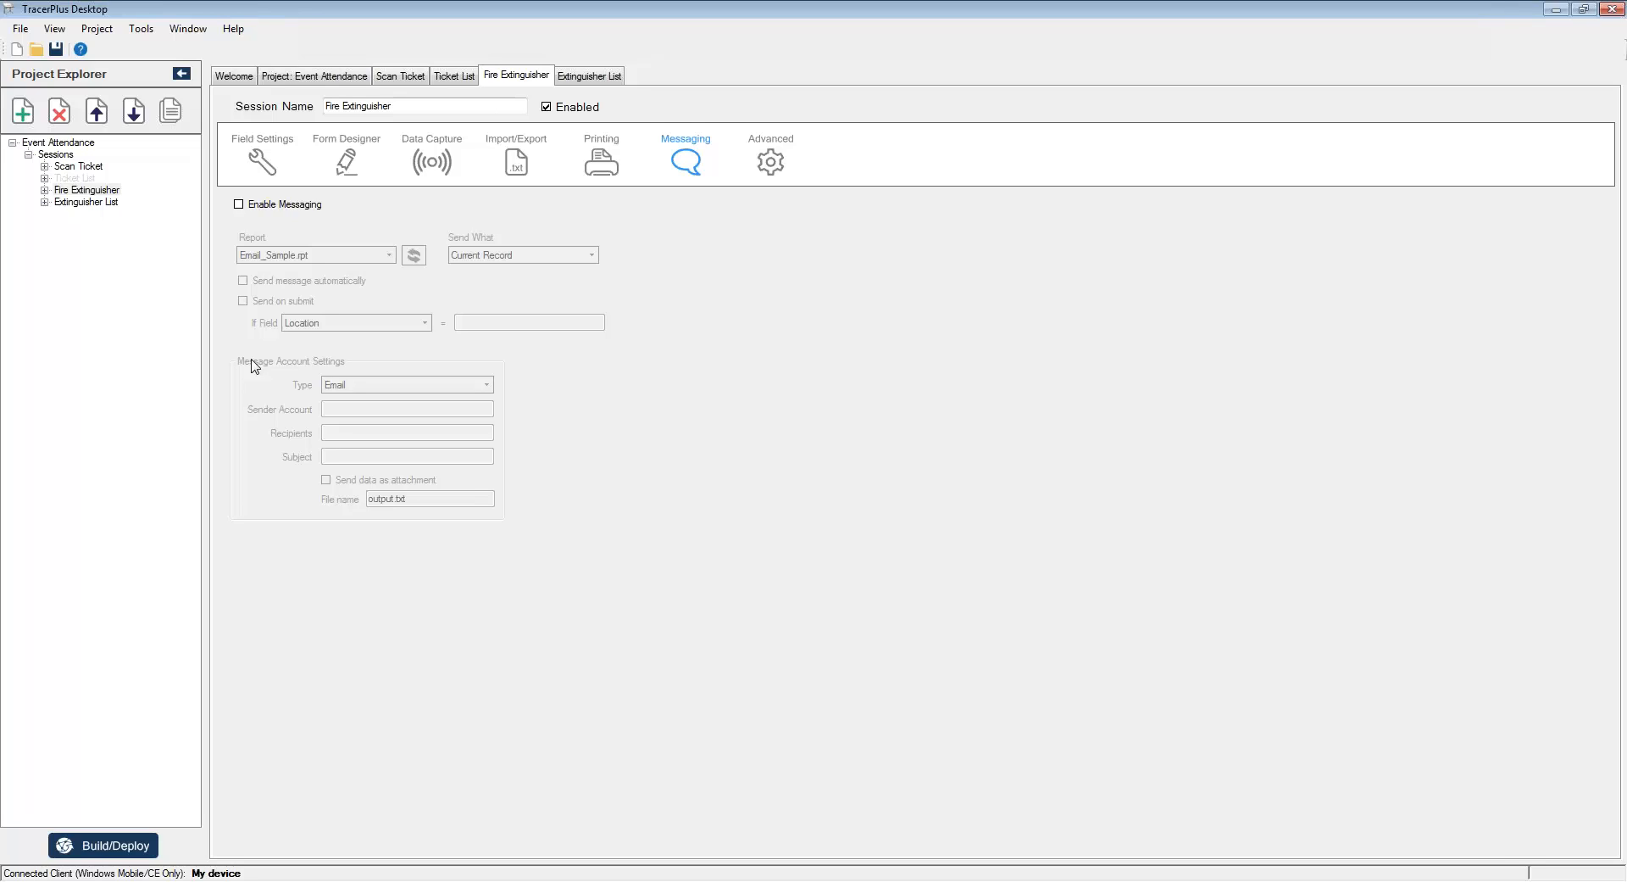
Step: Look through the Ticket List, Scan Ticket and Event Attendance project pages, and return to the Fire Extinguisher session
left_click(462, 78)
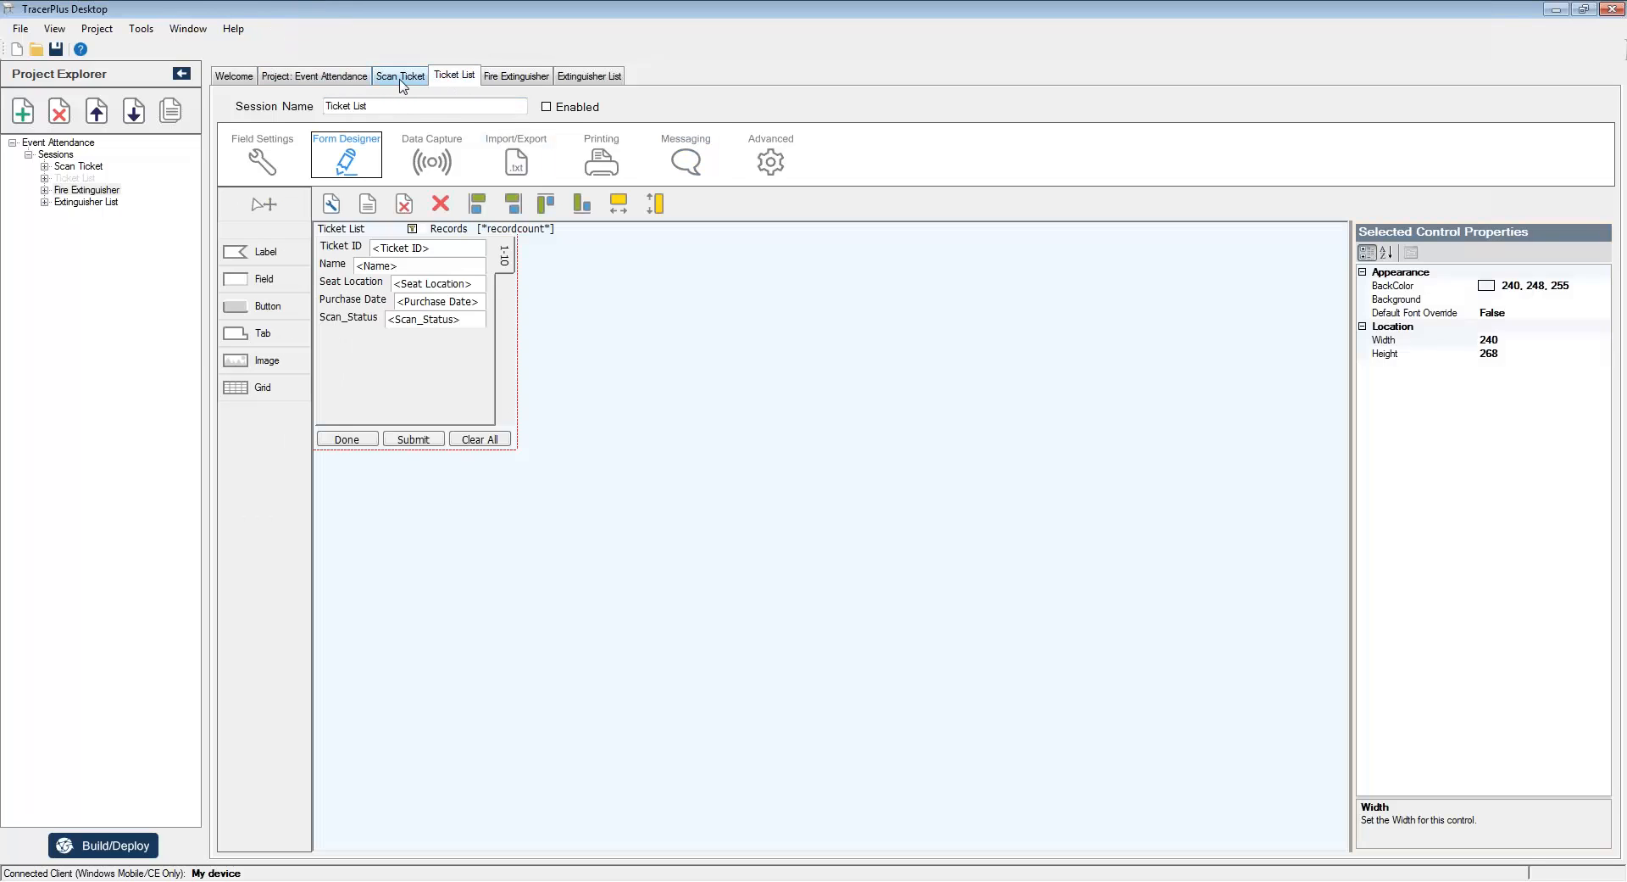
left_click(401, 78)
left_click(338, 78)
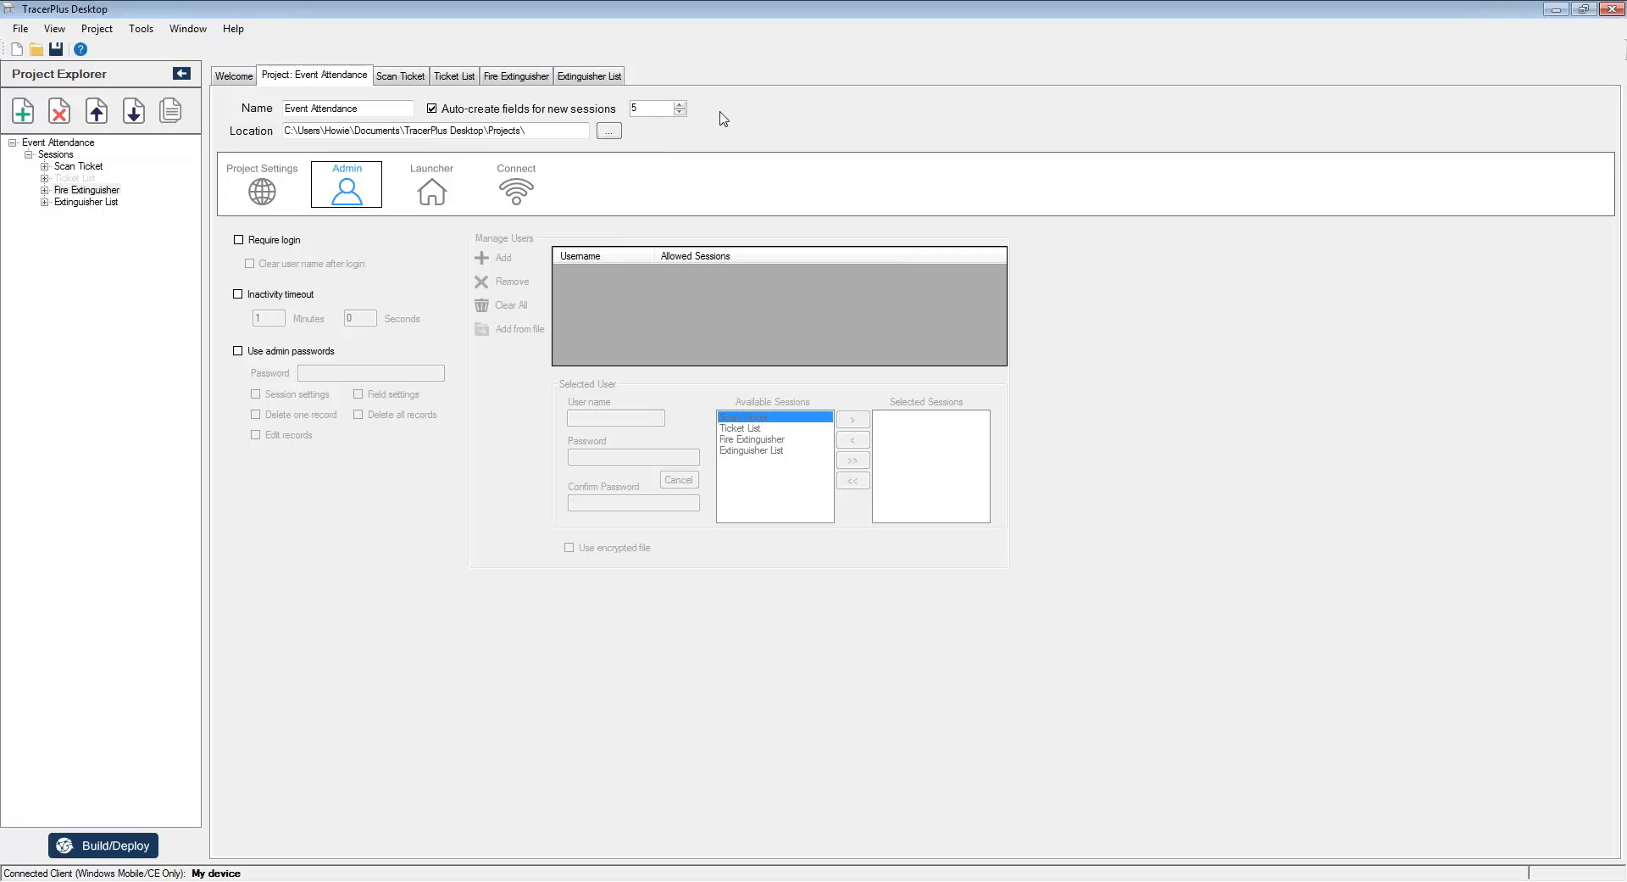
left_click(413, 77)
left_click(454, 77)
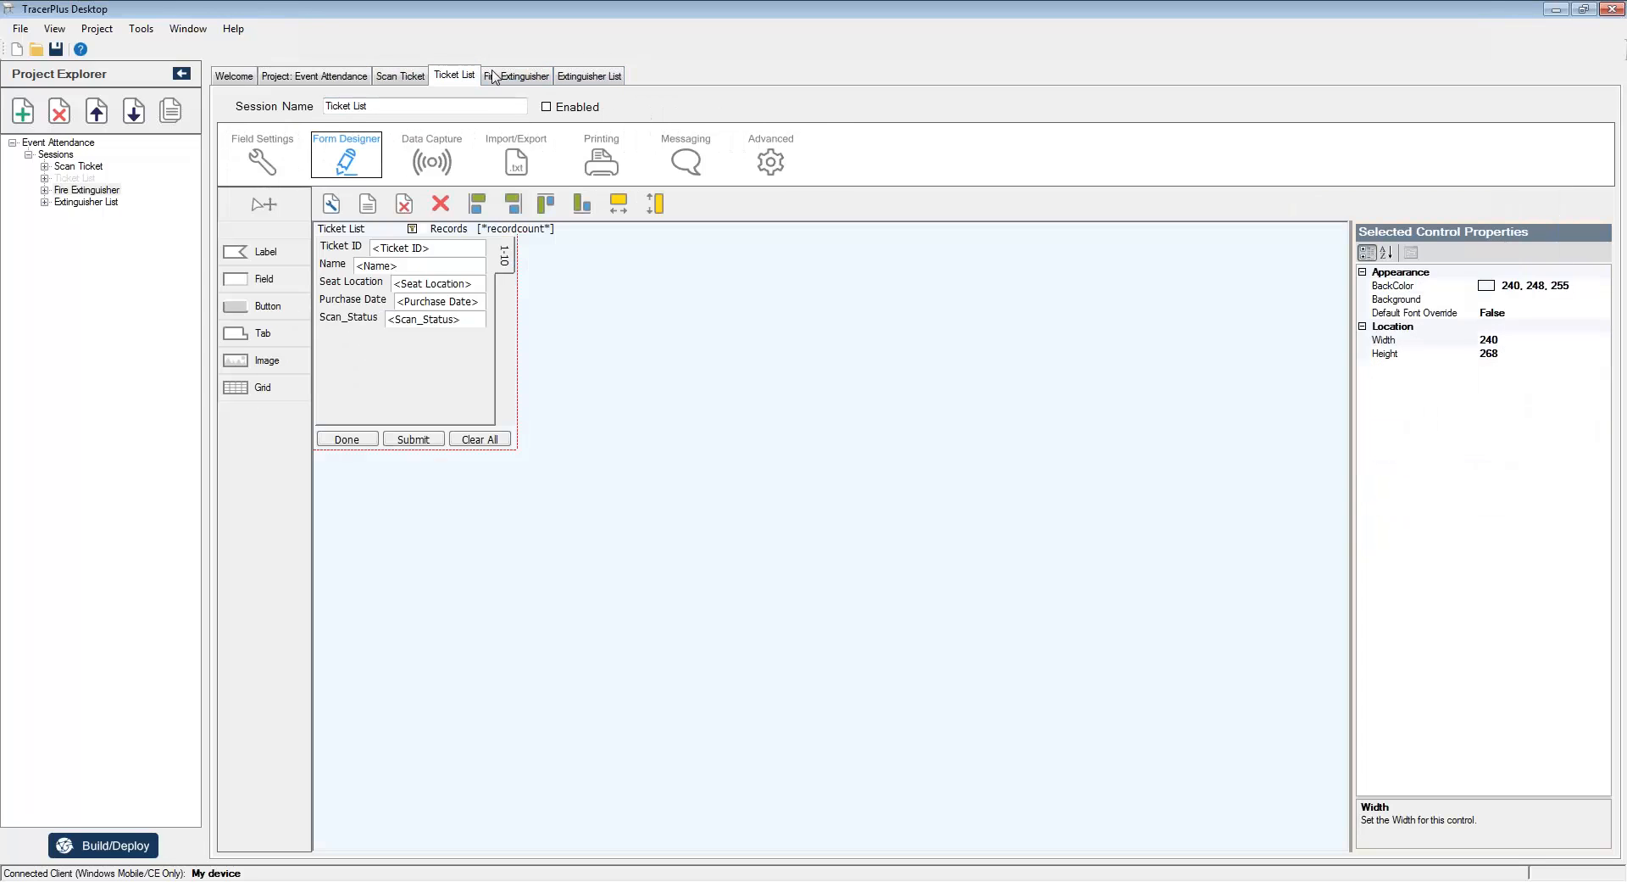
left_click(519, 76)
left_click(564, 76)
left_click(530, 76)
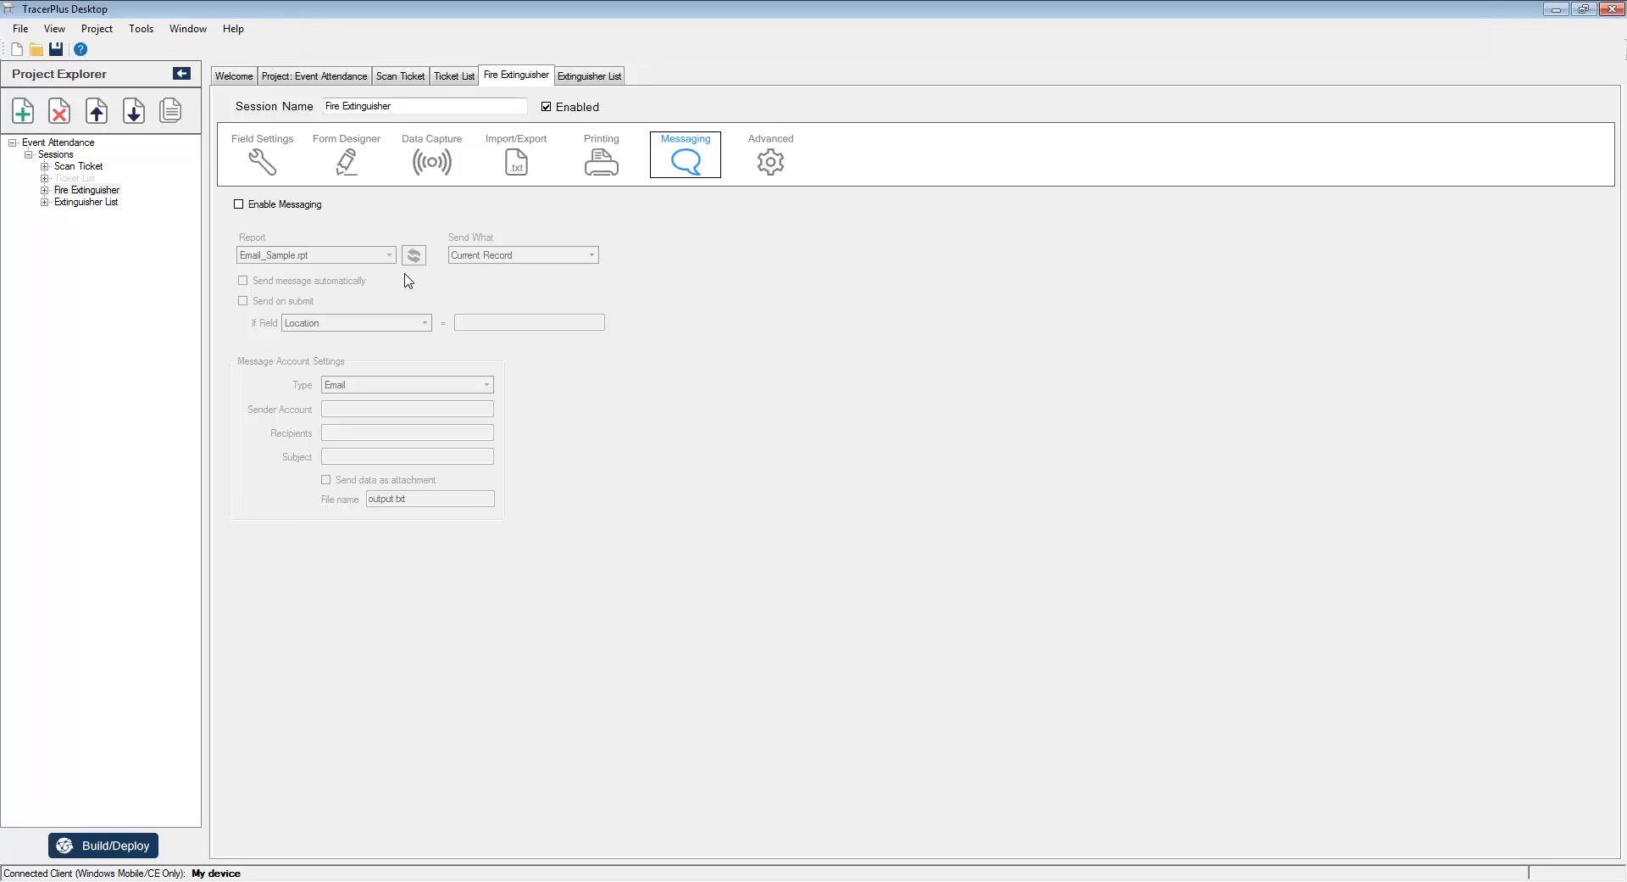
Step: Start TracerPlus Connect Management Studio and bring its window to the front with the device viewer minimized
left_click(721, 880)
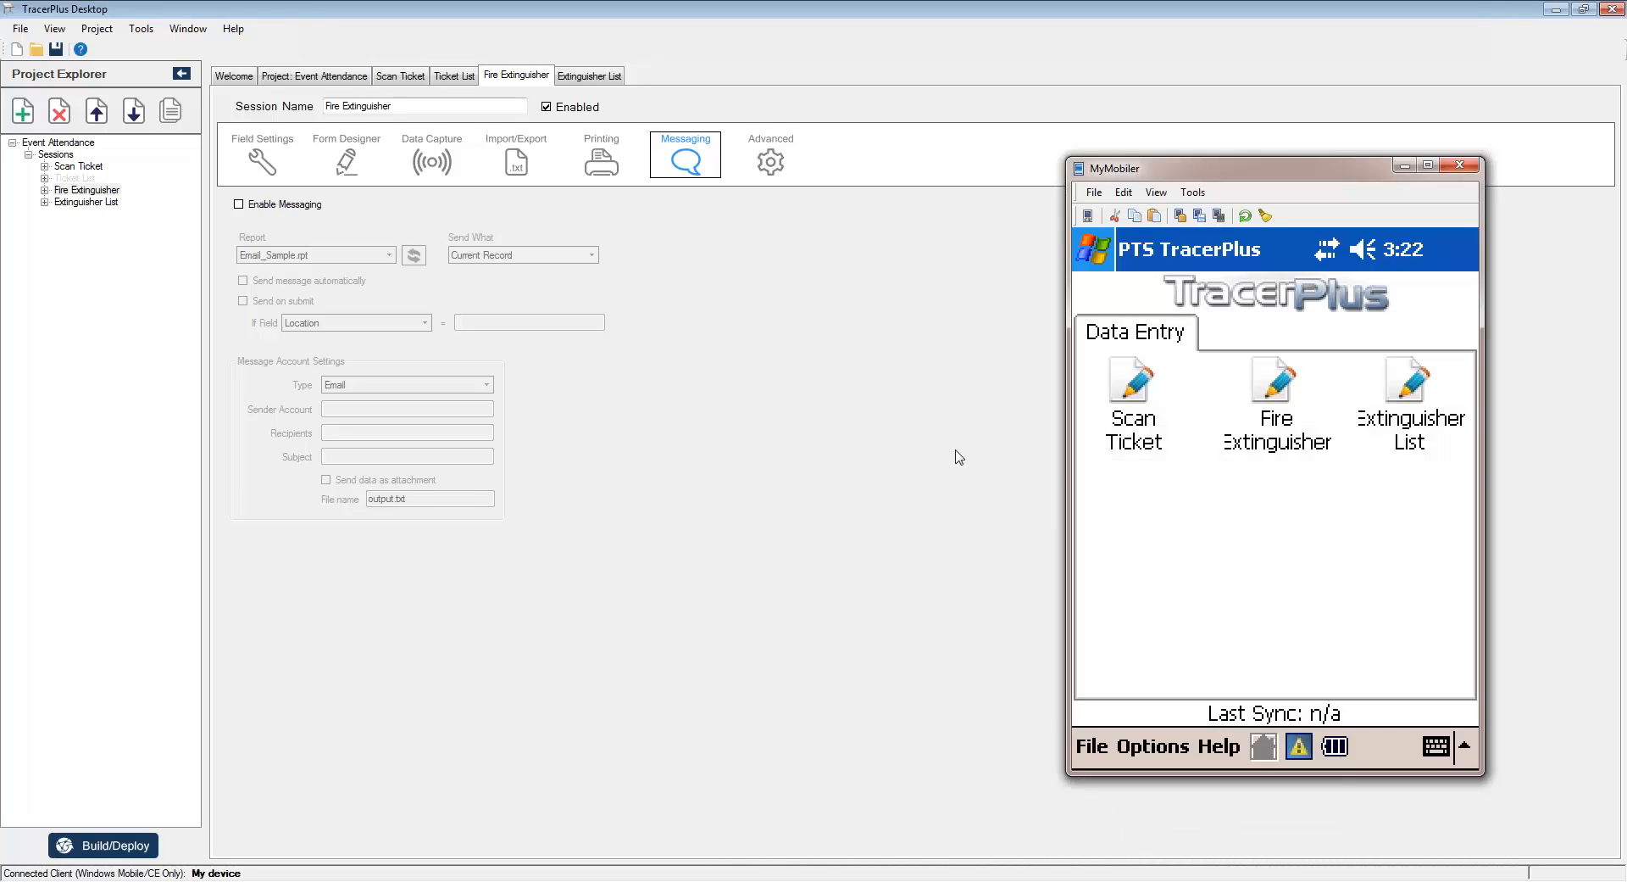
left_click(1411, 163)
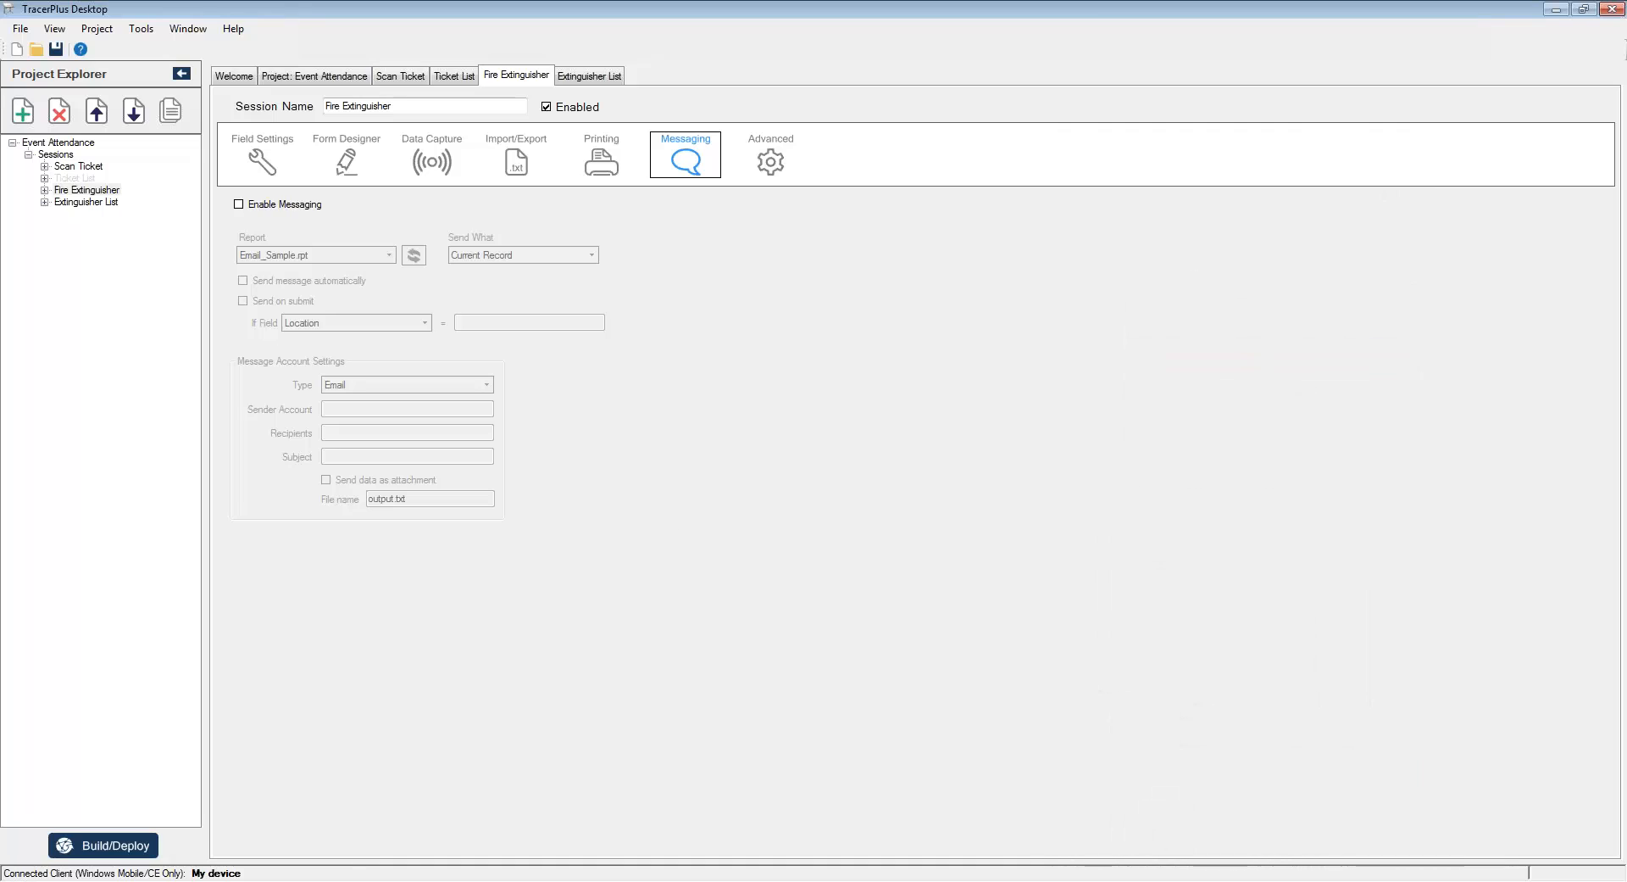
left_click(21, 880)
left_click(1485, 493)
left_click(4, 863)
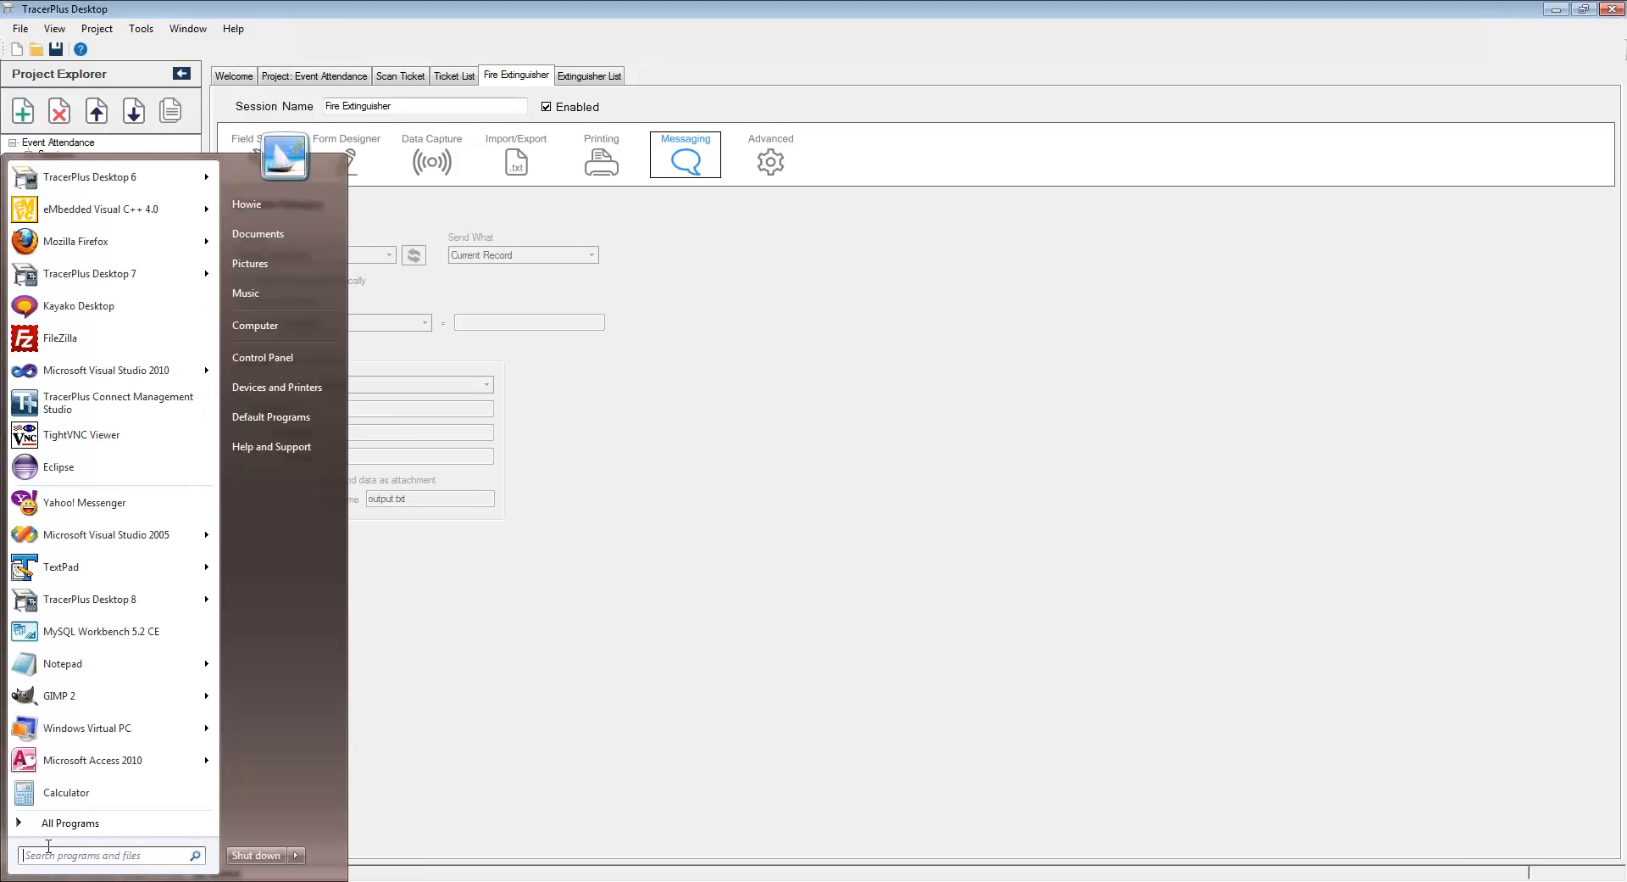
left_click(76, 400)
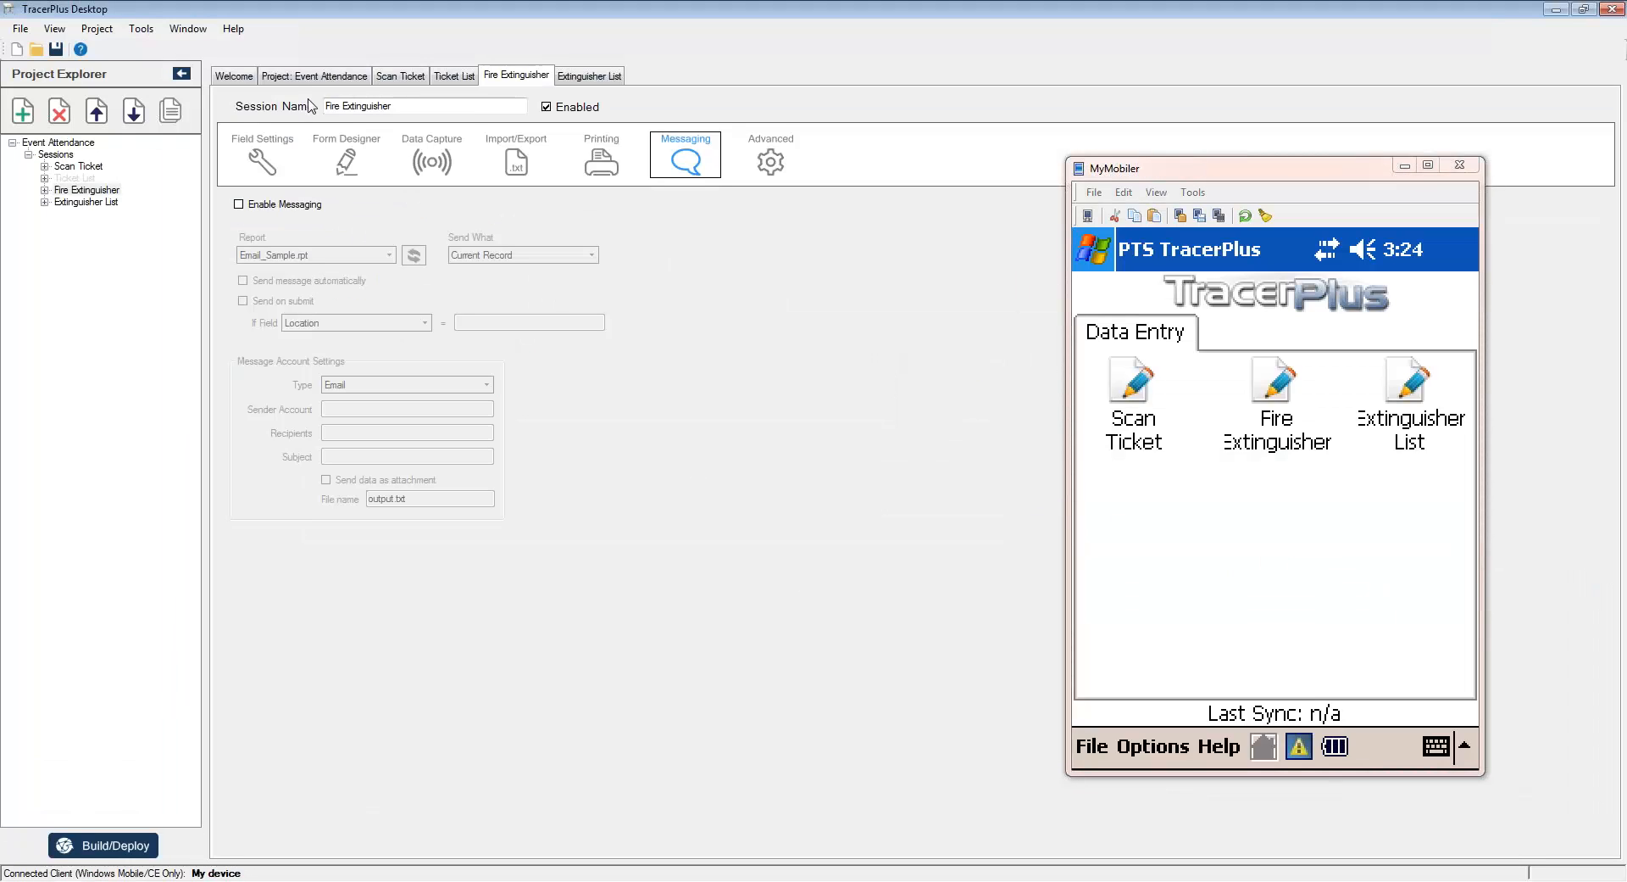
left_click(306, 76)
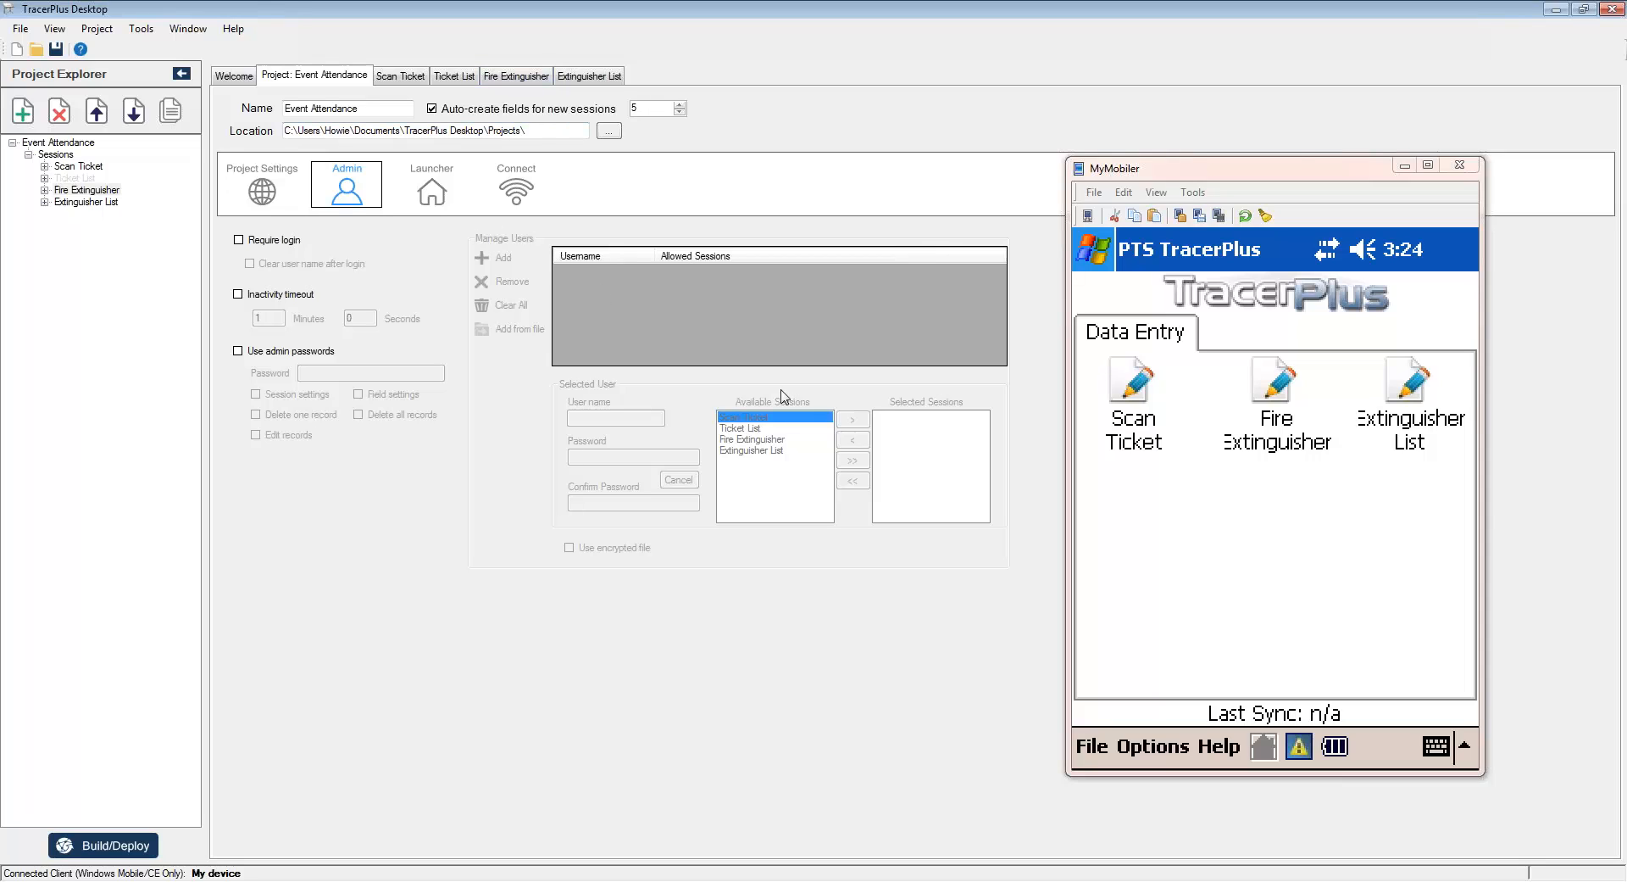
left_click(1303, 880)
left_click(1405, 170)
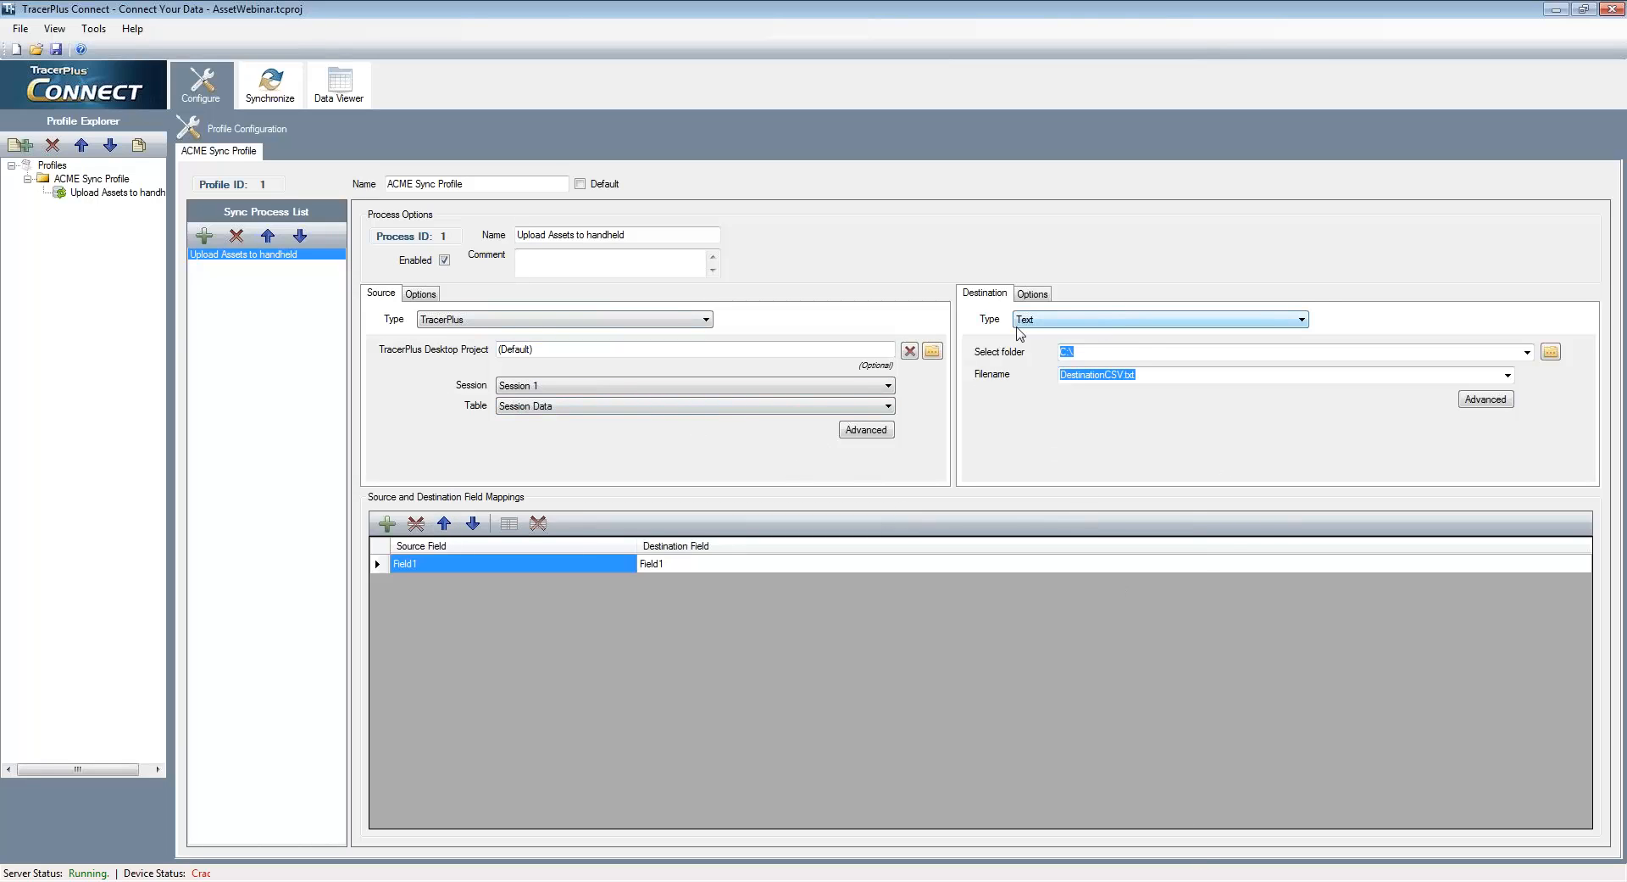
Step: Review the destination and source types available for the Upload Assets to handheld sync process, and minimize TracerPlus Connect
left_click(1290, 315)
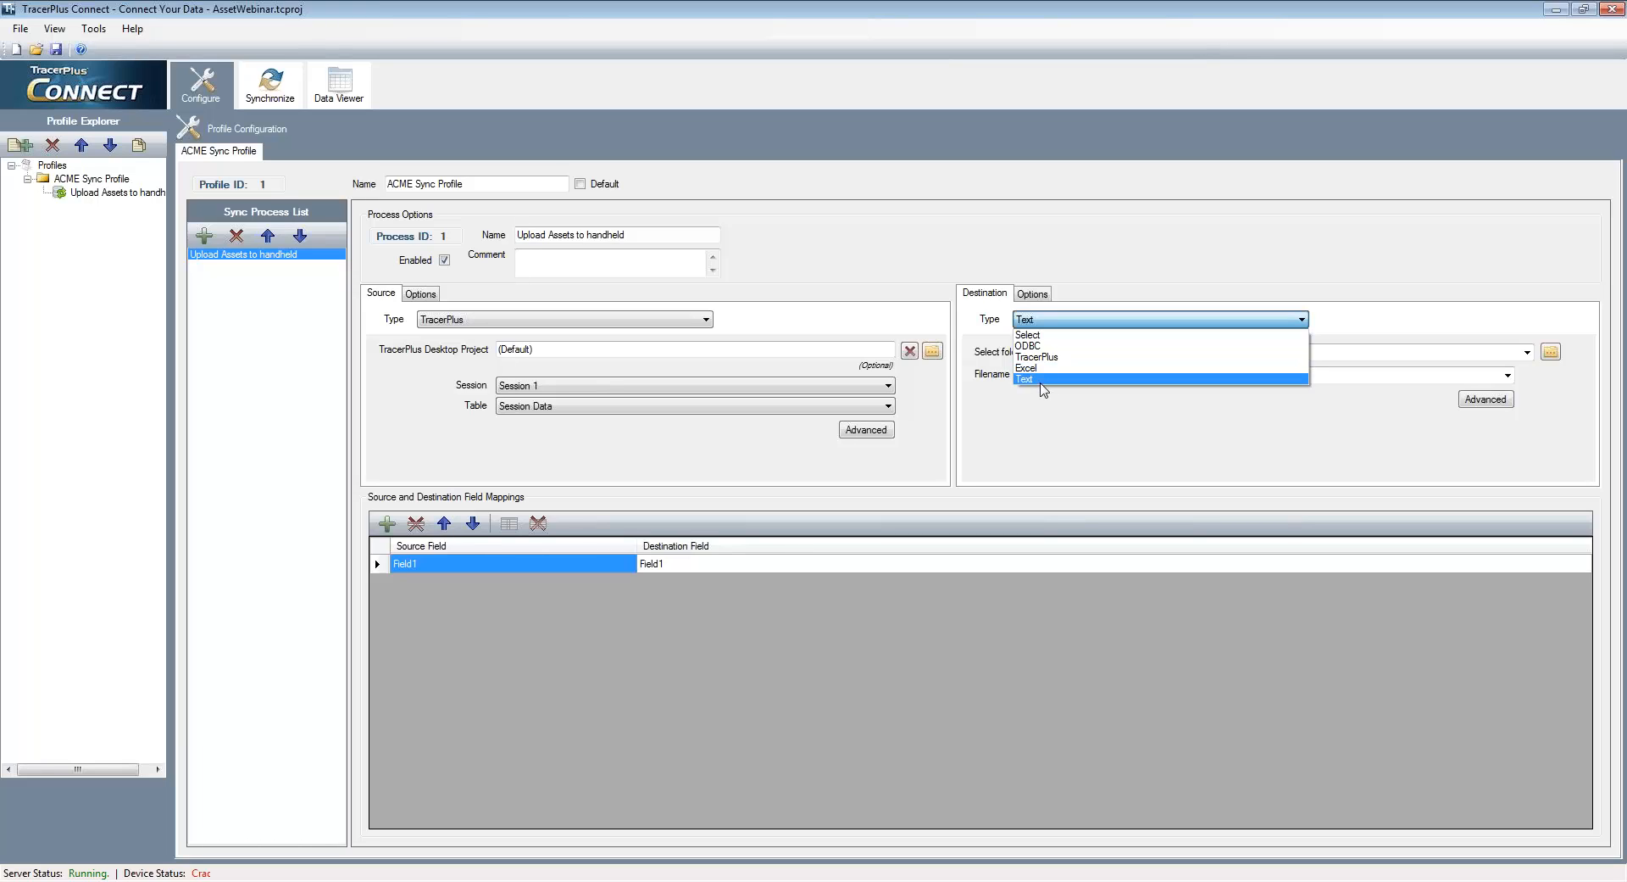
left_click(1156, 464)
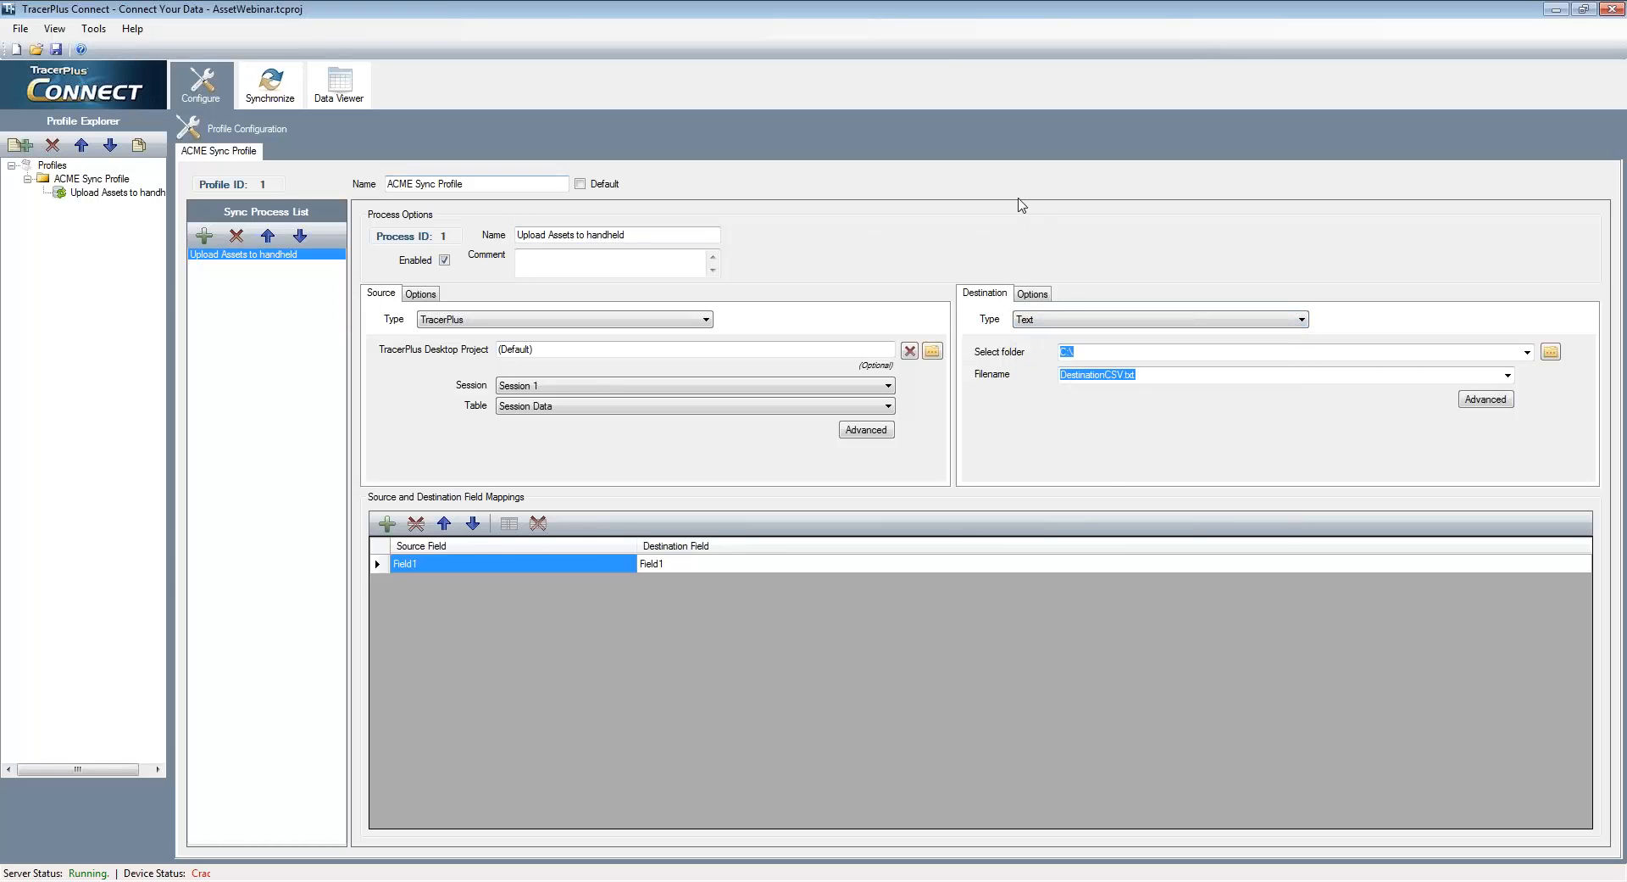
left_click(566, 320)
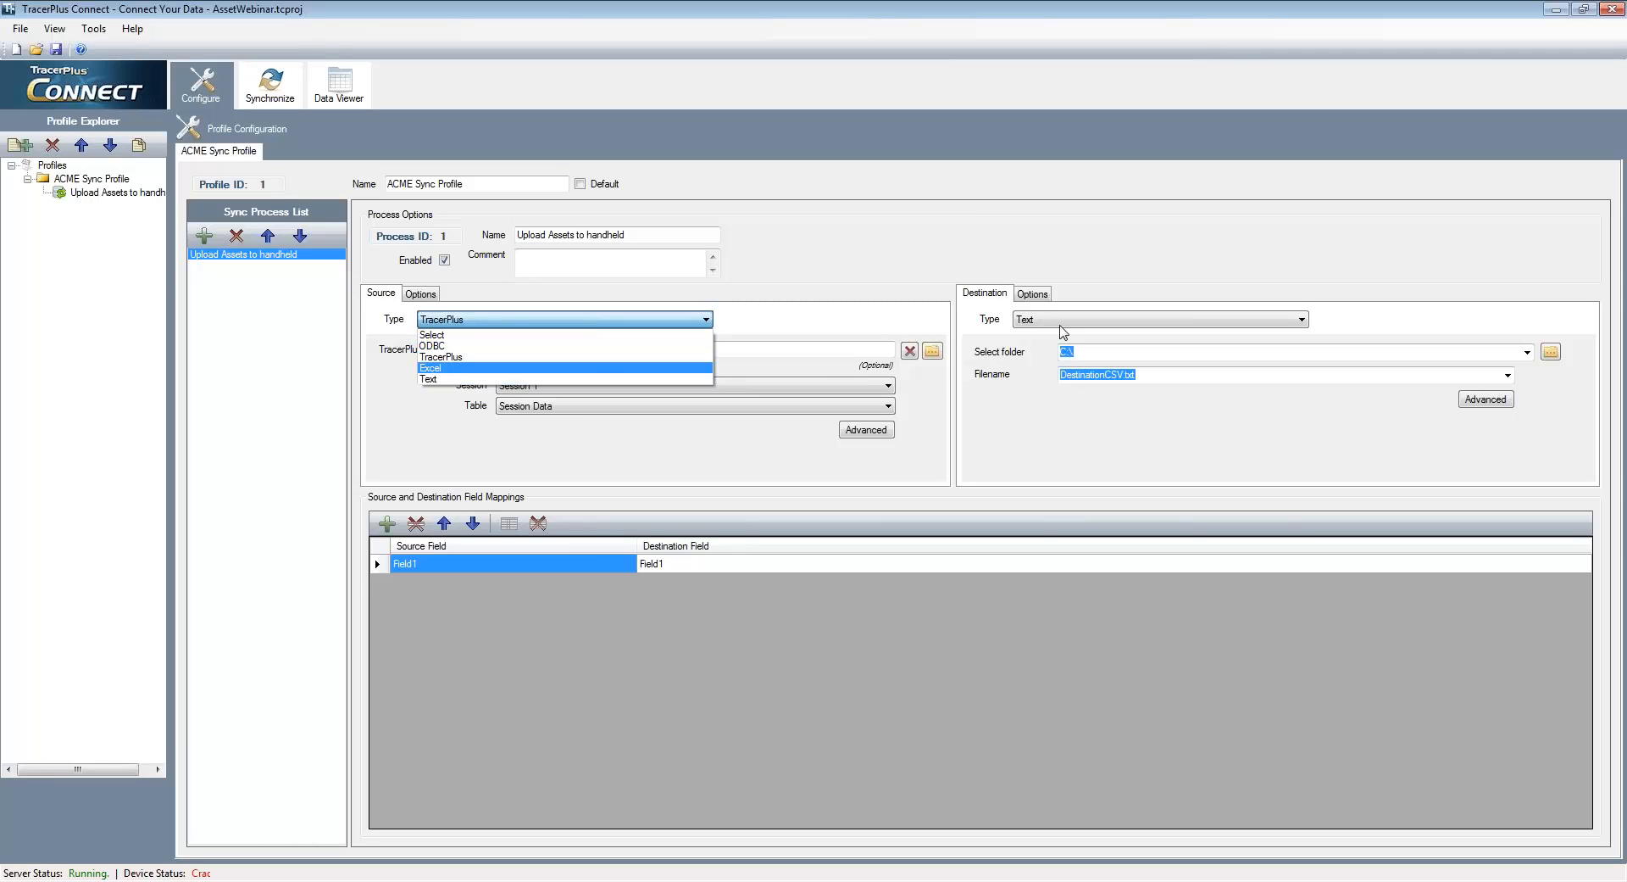
left_click(1133, 436)
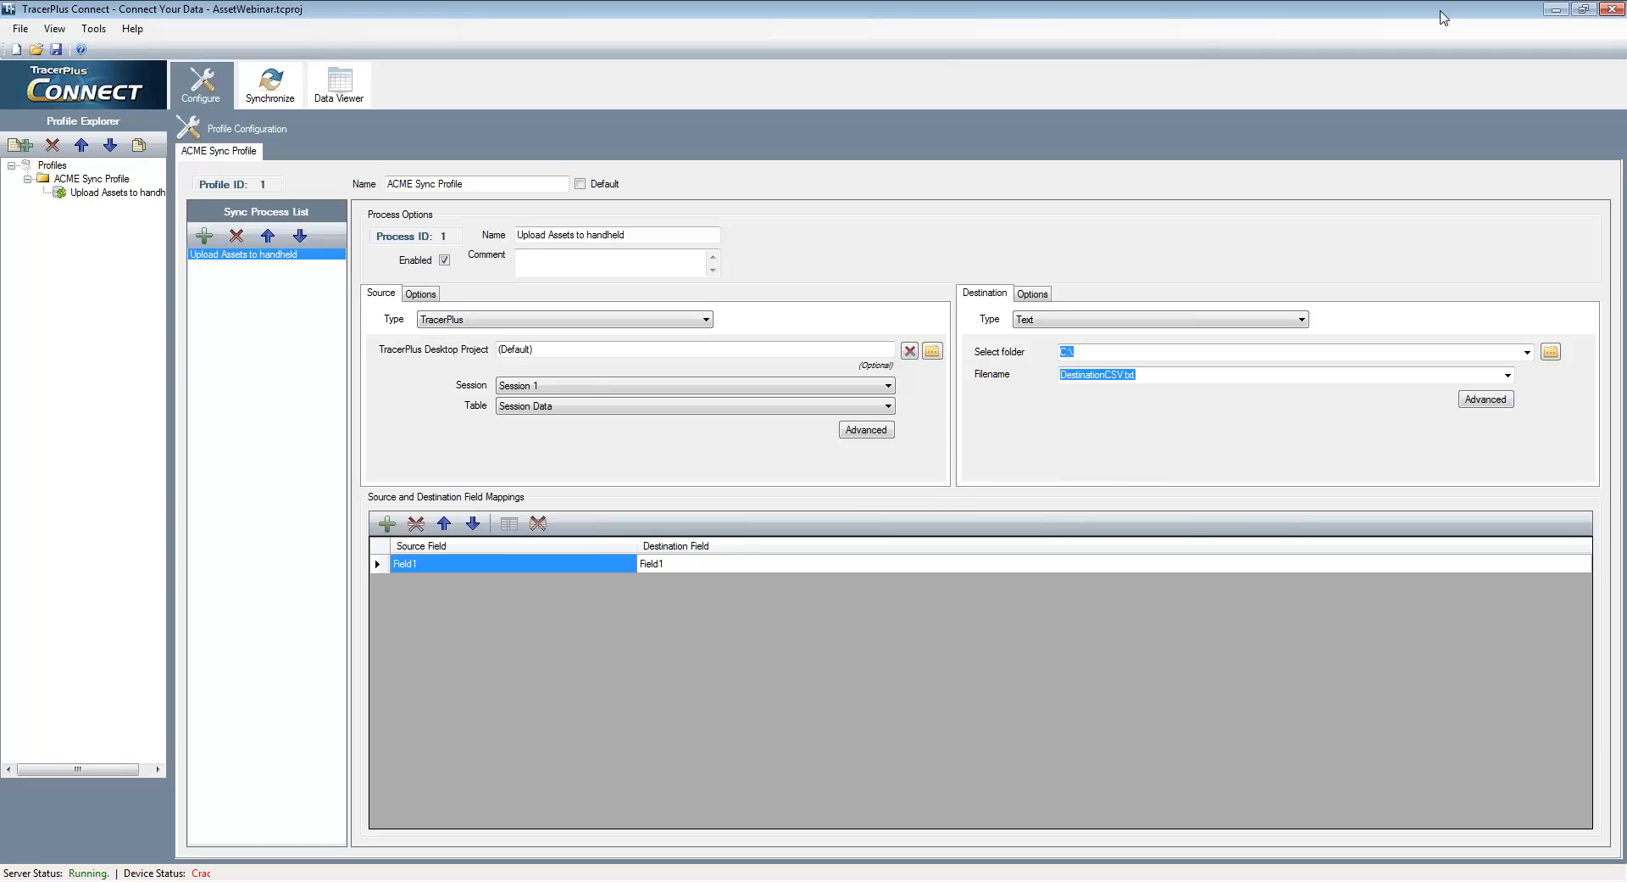
left_click(1554, 9)
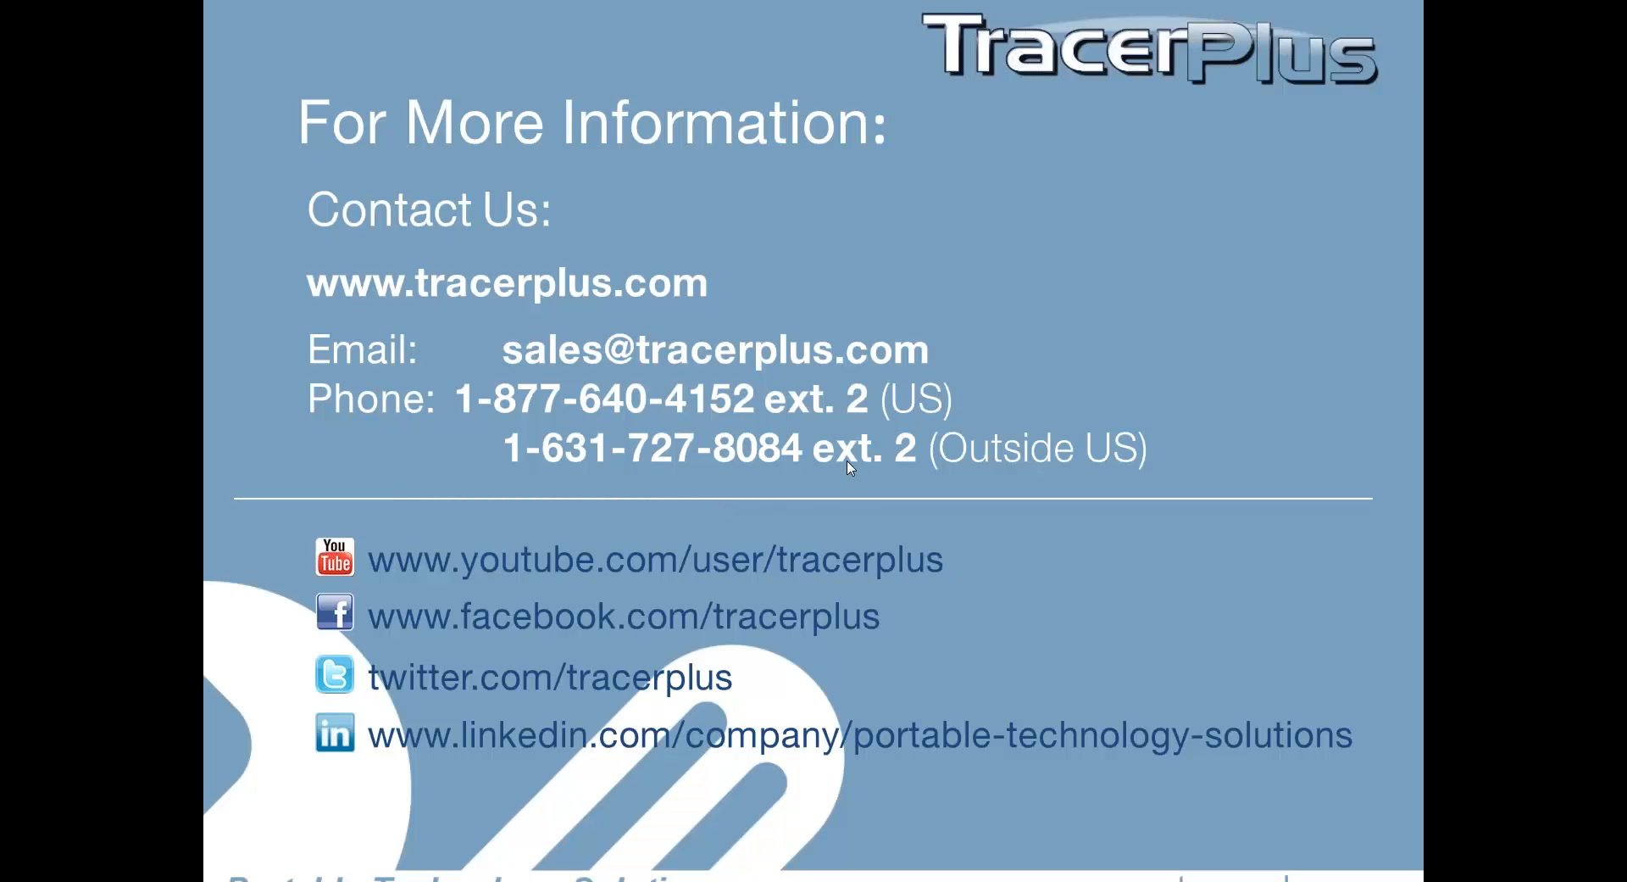